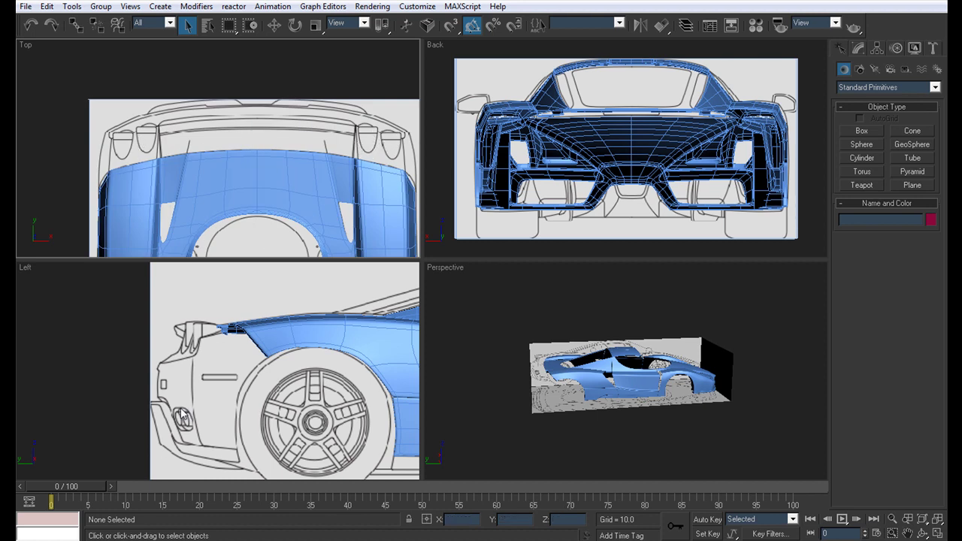
scroll(181, 415, "up", 4)
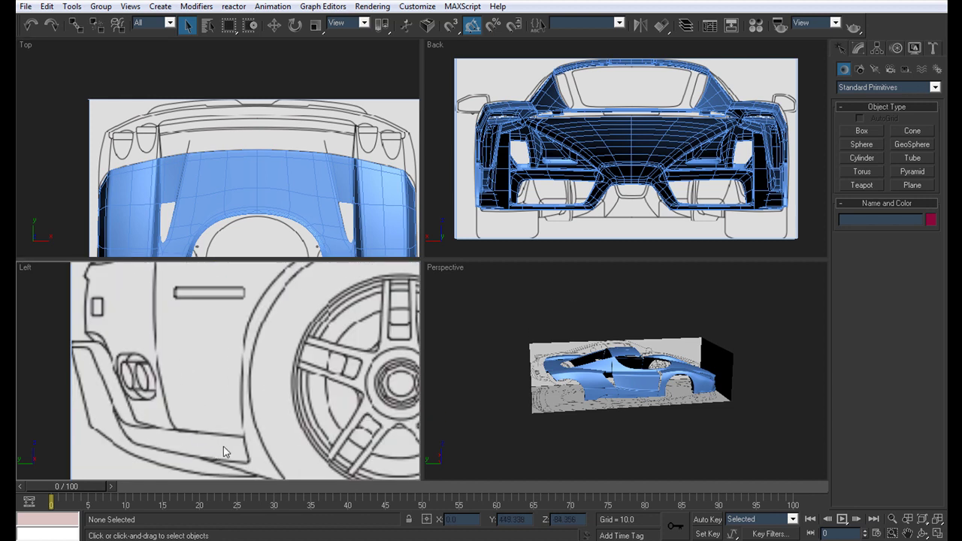
middle_click_drag(577, 360, 586, 432, "alt")
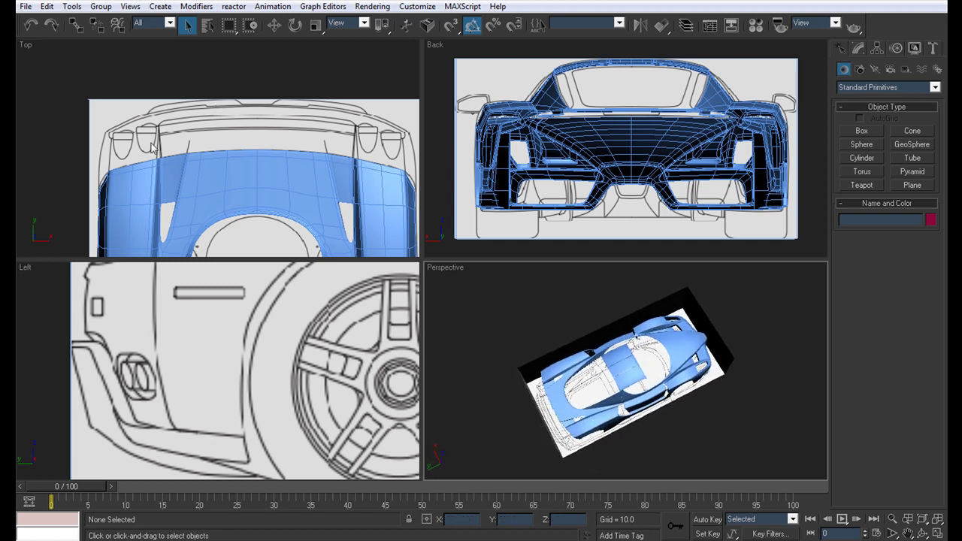
middle_click_drag(597, 354, 683, 305, "alt")
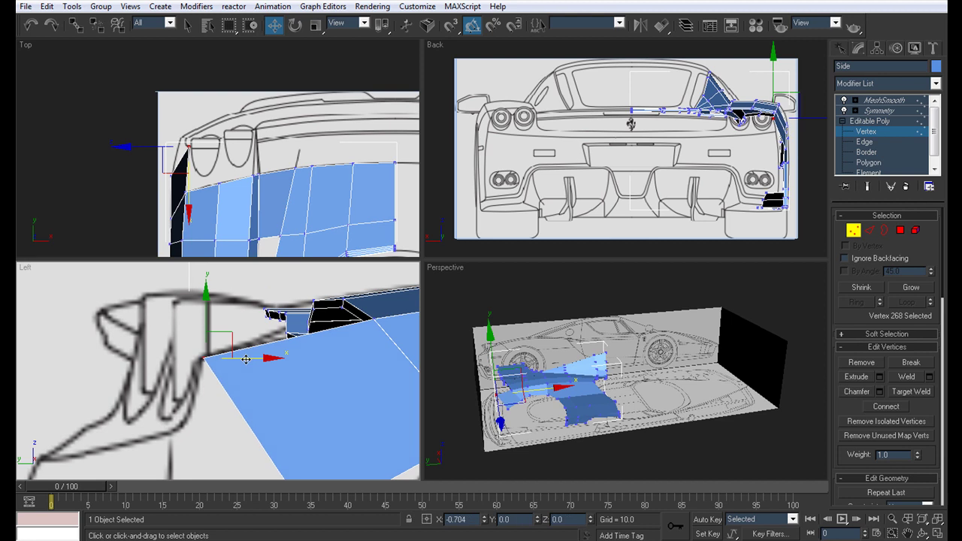
Move the lower vertex of Side's rearmost polygon onto the wheel arch and detach that polygon as Lower Back.
scroll(215, 318, "down", 2)
scroll(264, 333, "down", 3)
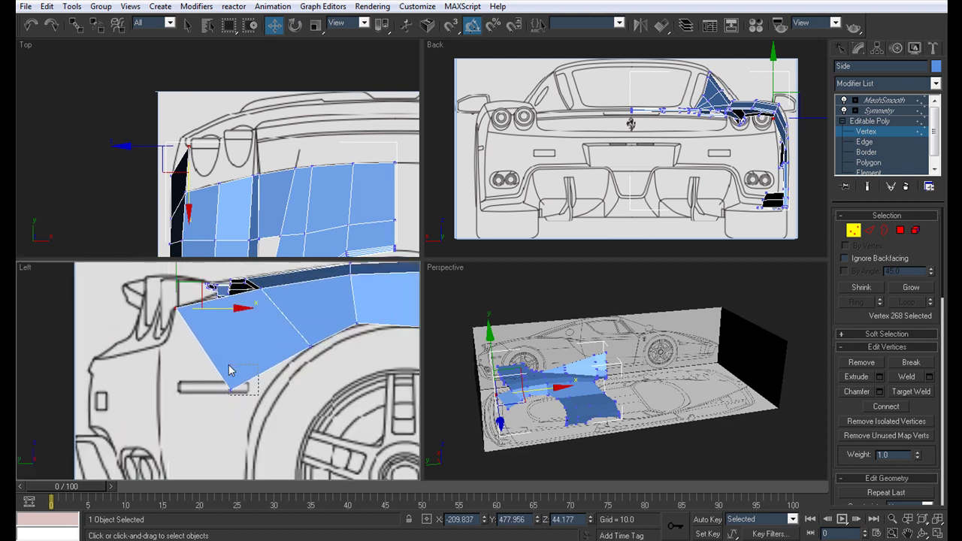
left_click_drag(230, 366, 227, 365)
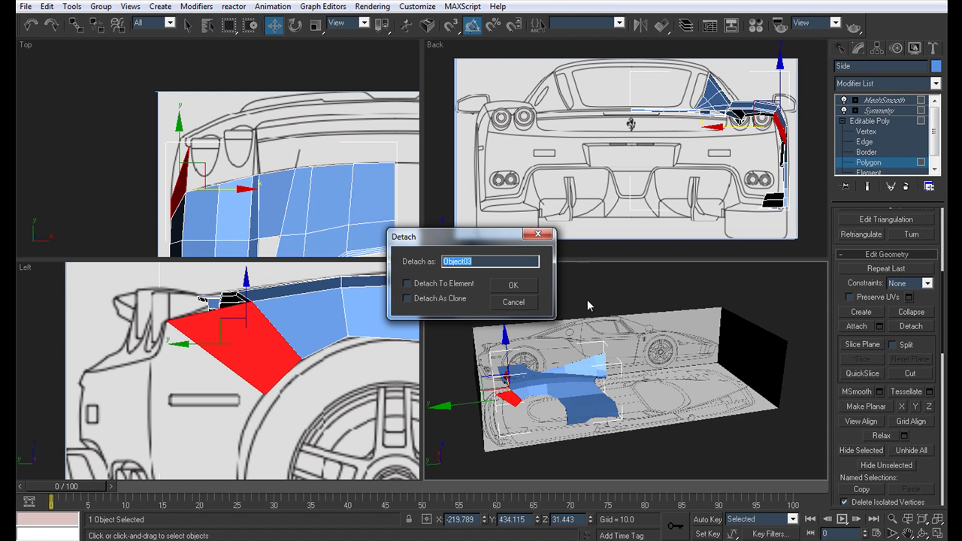
type("Back")
key("Return")
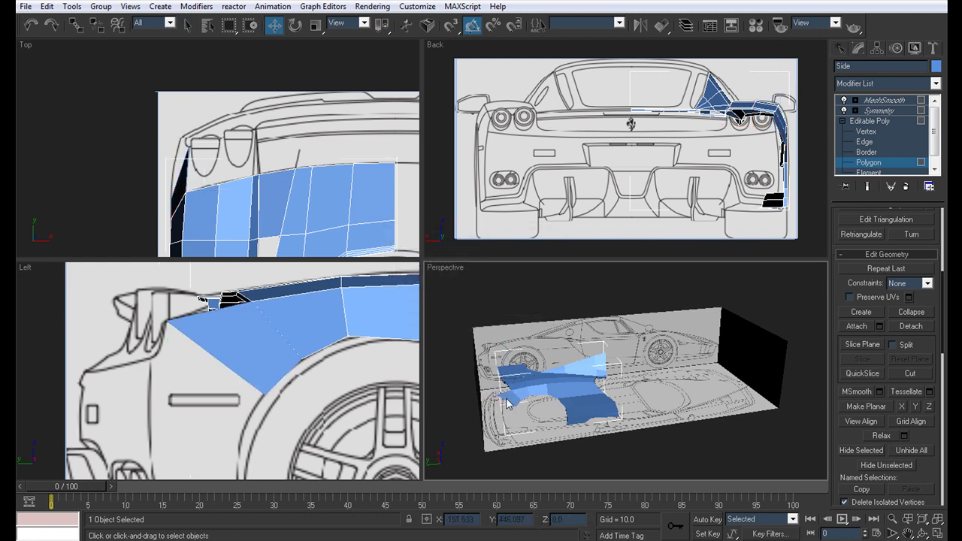
Leave sub-object editing on the Side object, turn back to its MeshSmooth level, and hide the object.
key("1")
left_click(884, 100)
left_click(520, 394)
left_click(532, 382)
right_click(534, 381)
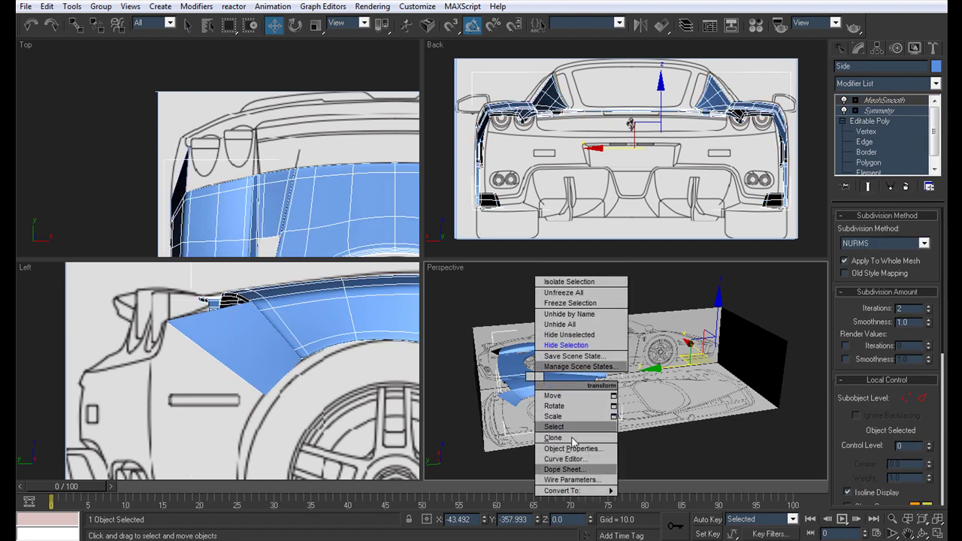
left_click(566, 345)
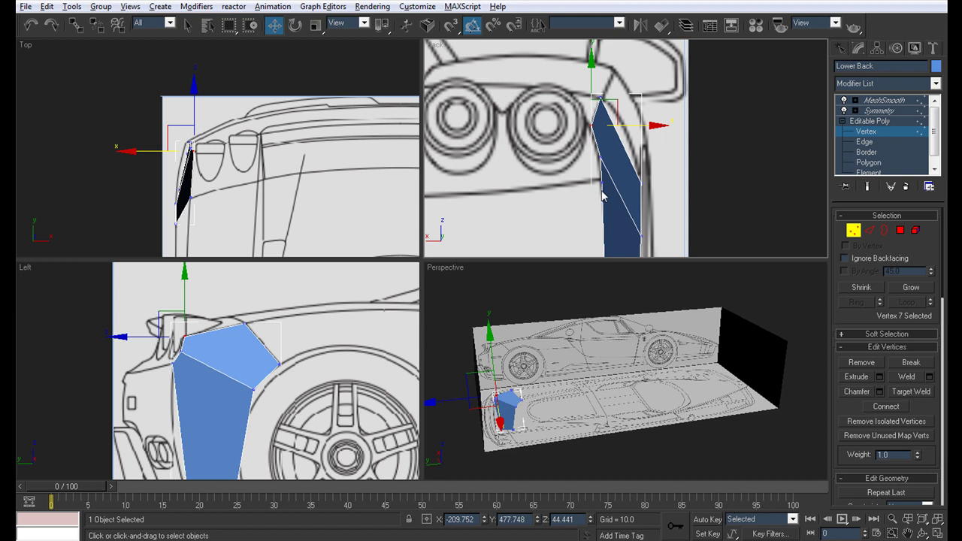
Shift Lower Back's rear vertex beside the tail lights horizontally to about X -212.6, following the body outline.
left_click(601, 185)
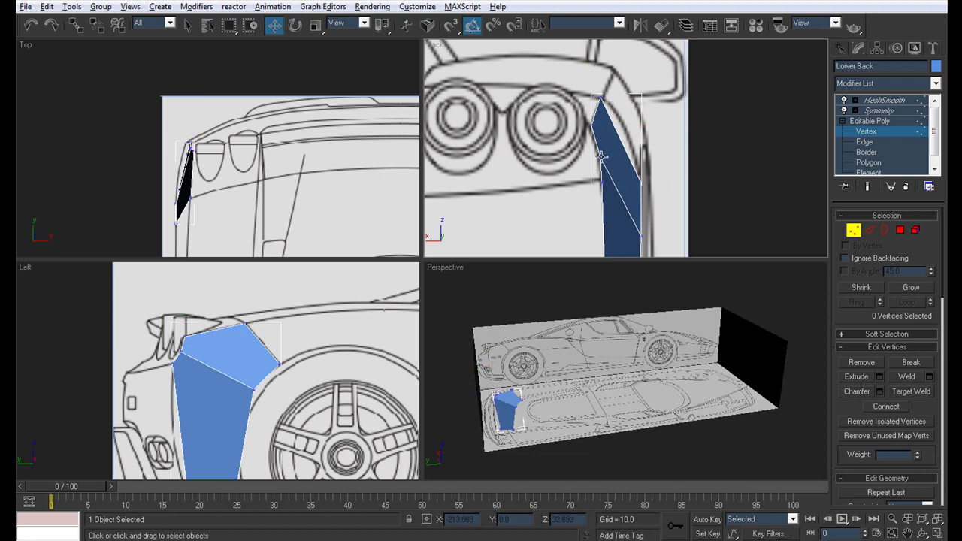
left_click(602, 156)
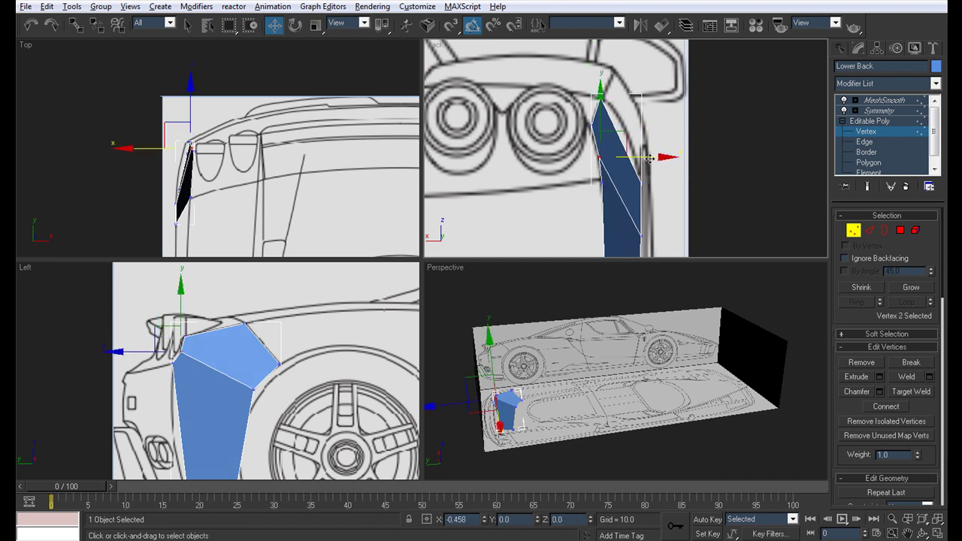
scroll(620, 160, "down", 2)
Select Lower Back's three rear edges beside the outer tail light and extrude them inward across both tail lights.
left_click(865, 142)
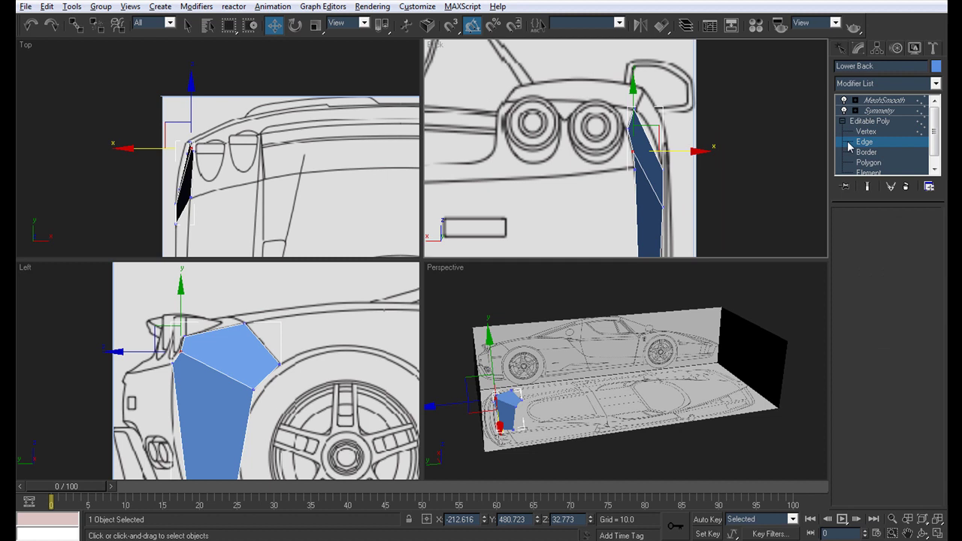
left_click(635, 162)
left_click(629, 142, "ctrl")
left_click(631, 121, "ctrl")
middle_click_drag(523, 136, 594, 134)
scroll(237, 152, "up", 3)
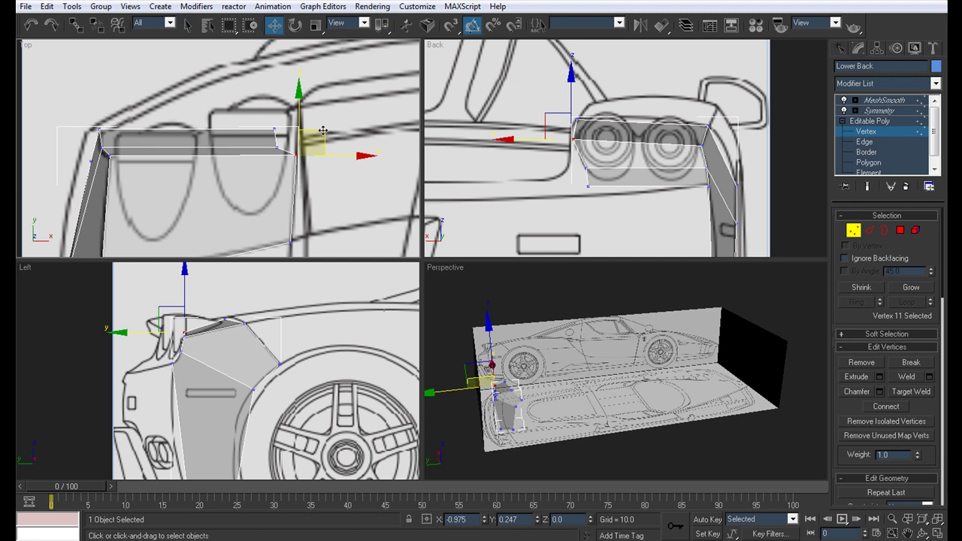
Move the inner vertex beside the lower part of the tail lights to about X -140.4 and pull it rearward.
left_click(588, 170)
left_click_drag(610, 169, 592, 169)
middle_click_drag(369, 128, 367, 128)
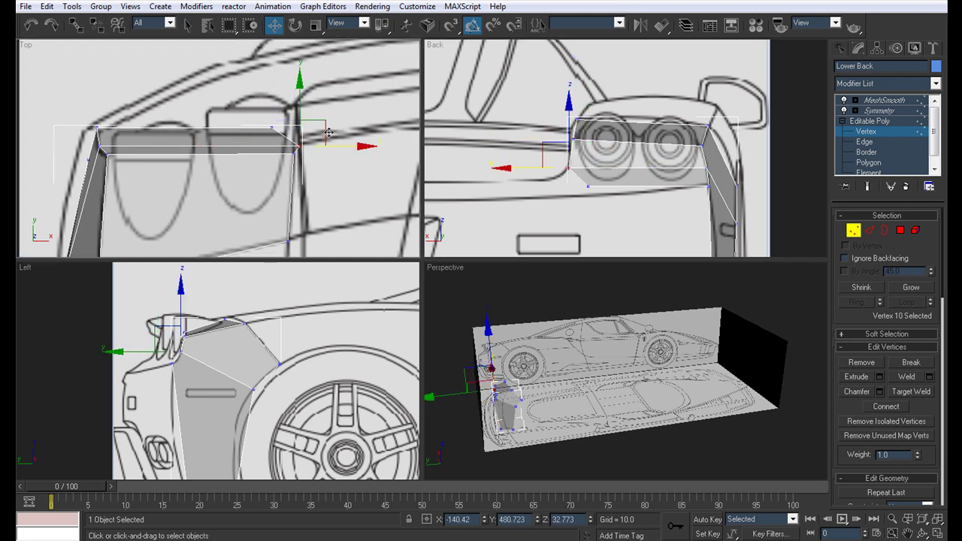
left_click_drag(300, 97, 300, 77)
Align the bottom inner corner vertex below the tail lights with the panel outline and pull it rearward to the blueprint edge.
scroll(218, 354, "up", 2)
middle_click_drag(182, 343, 249, 374)
middle_click_drag(326, 138, 296, 163)
scroll(415, 157, "down", 2)
middle_click_drag(577, 182, 586, 173)
left_click(598, 177)
left_click_drag(621, 152, 579, 170)
middle_click_drag(285, 104, 278, 119)
left_click_drag(248, 122, 248, 72)
Pull the two middle inner tail-light vertices rearward, the lower to about Y 497 and the upper to about Y 484.
left_click(248, 163)
left_click_drag(248, 121, 248, 104)
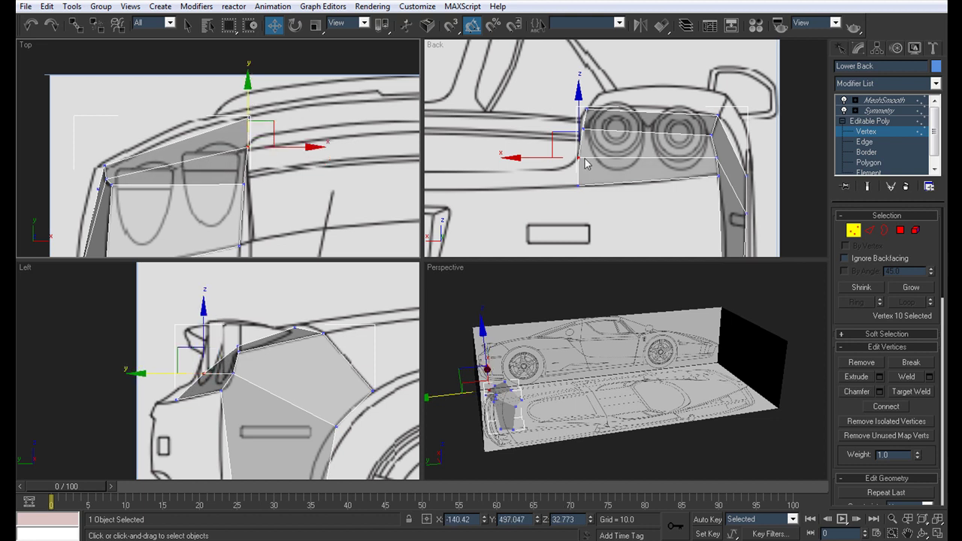
left_click(584, 128)
middle_click_drag(162, 199, 159, 194)
left_click_drag(242, 143, 241, 129)
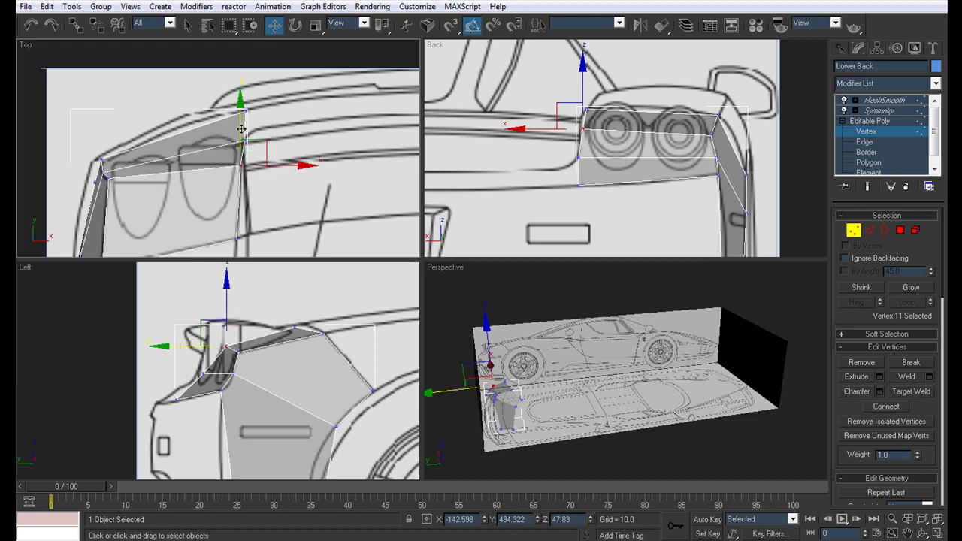
Examine the shape of the extended Lower Back panel with solid shading in the perspective view.
middle_click_drag(499, 367, 575, 376, "alt")
key("alt+x")
scroll(561, 344, "up", 3)
key("z")
middle_click_drag(623, 341, 559, 361, "alt")
left_click(624, 407)
key("z")
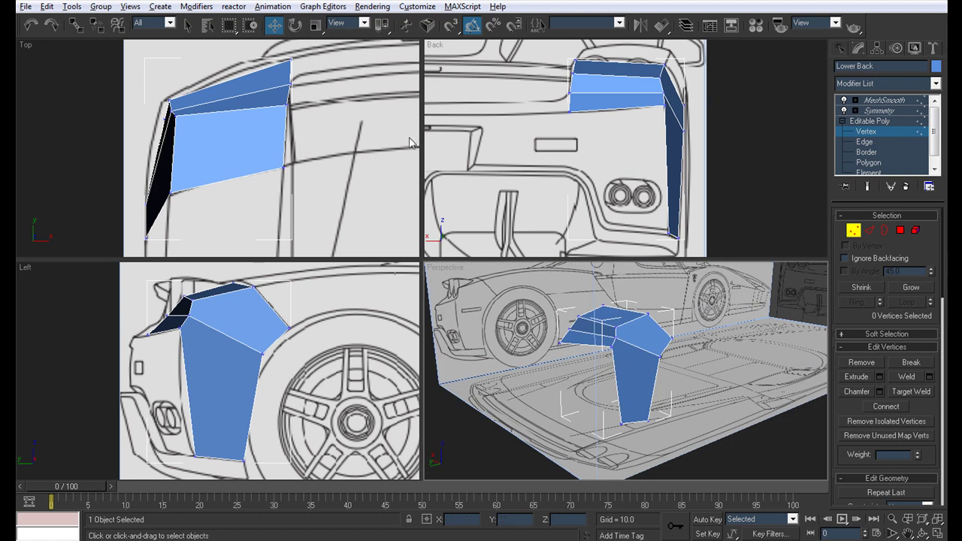
Refine the upper-middle inner tail-light vertex in the top view to about X -141.5, Y 493.2, with the panel see-through.
scroll(294, 133, "up", 4)
key("alt+x")
middle_click_drag(286, 142, 281, 167)
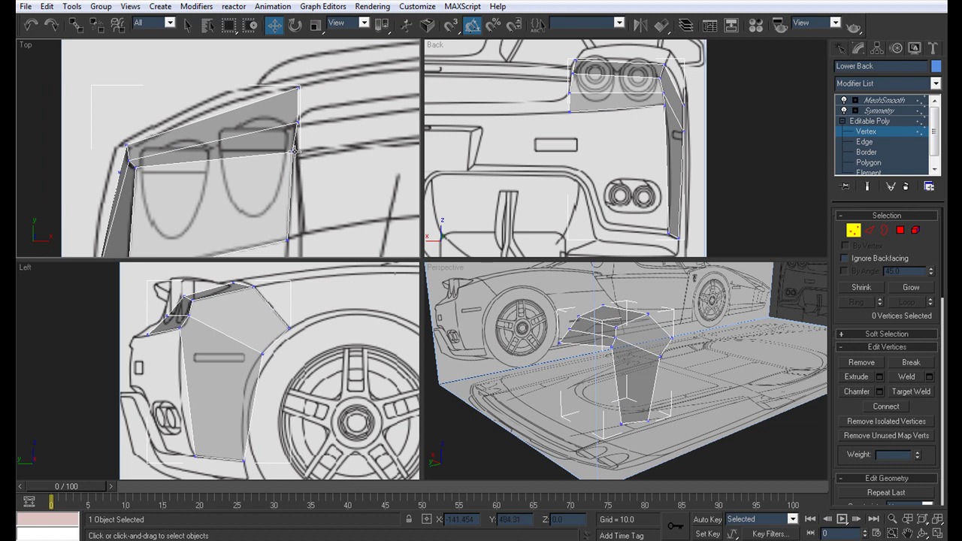
left_click(294, 152)
left_click_drag(294, 112, 298, 93)
left_click_drag(324, 132, 330, 131)
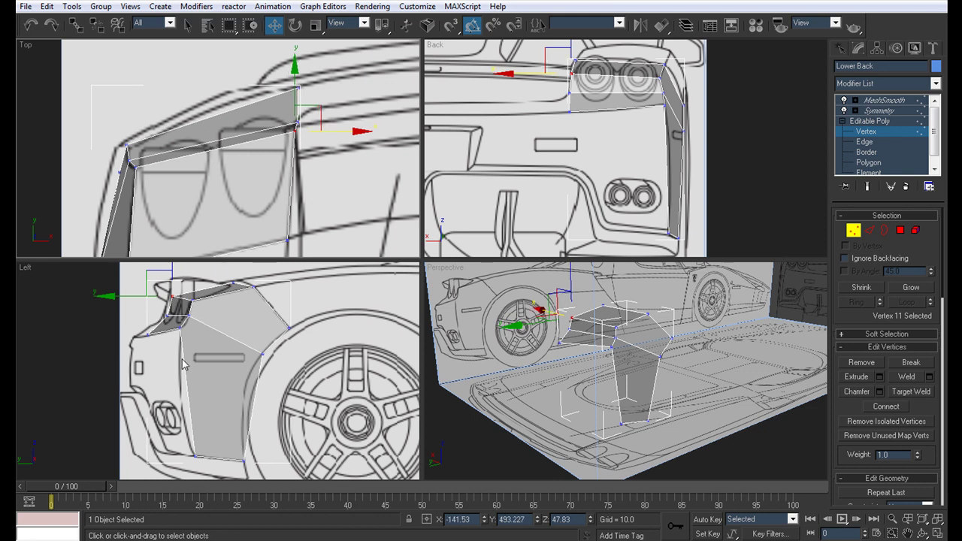
Extrude the lowest inner edge below the tail lights toward the car's centreline, to about X -31.8.
middle_click_drag(559, 147, 631, 158)
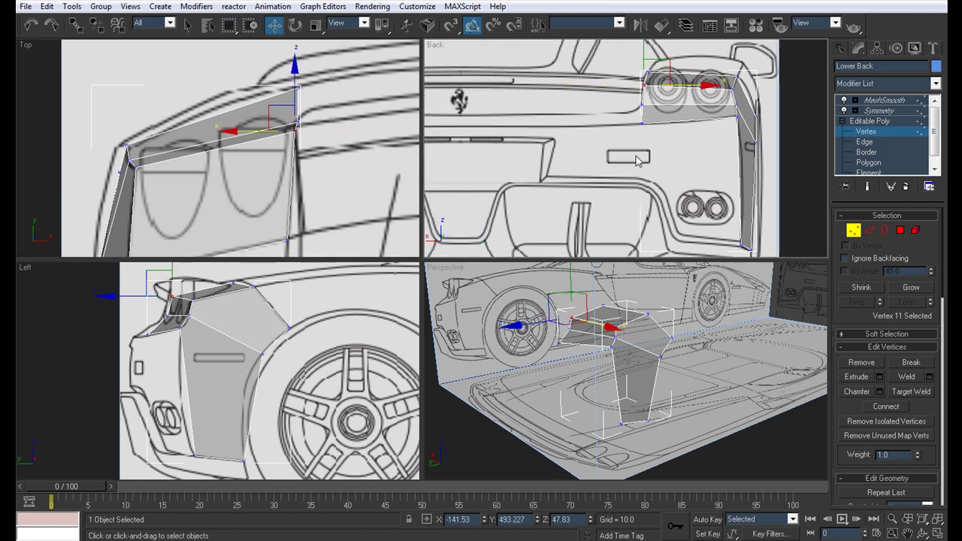
left_click(870, 143)
left_click(639, 120)
left_click(643, 118)
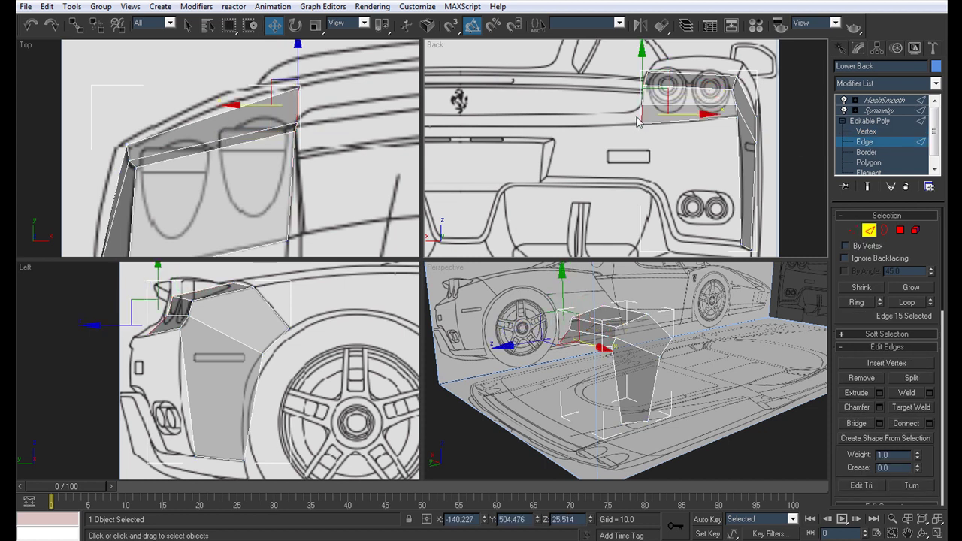
middle_click_drag(644, 118, 721, 142)
left_click_drag(743, 138, 573, 204, "shift")
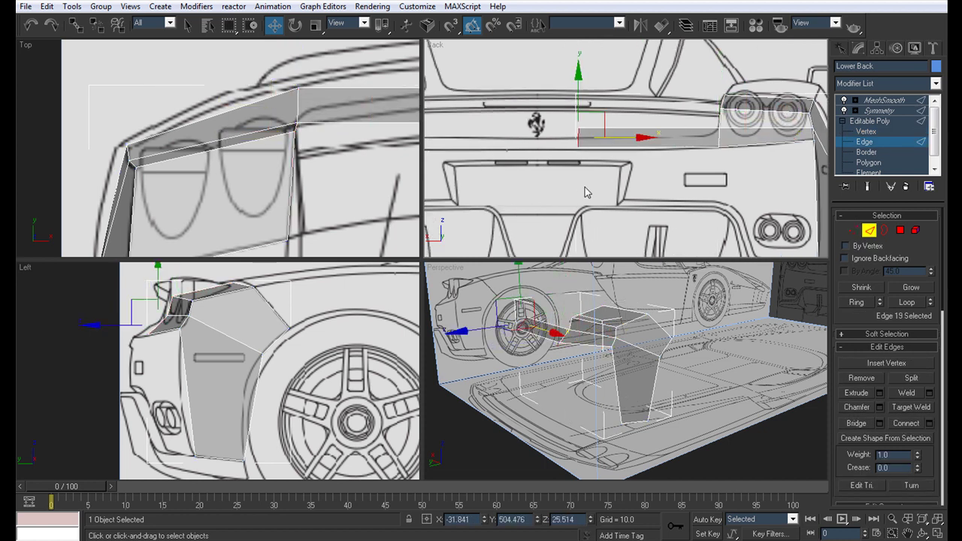
Set the X position of both end vertices of the new strip to 0 on the car's centreline.
key("alt+w")
left_click(867, 133)
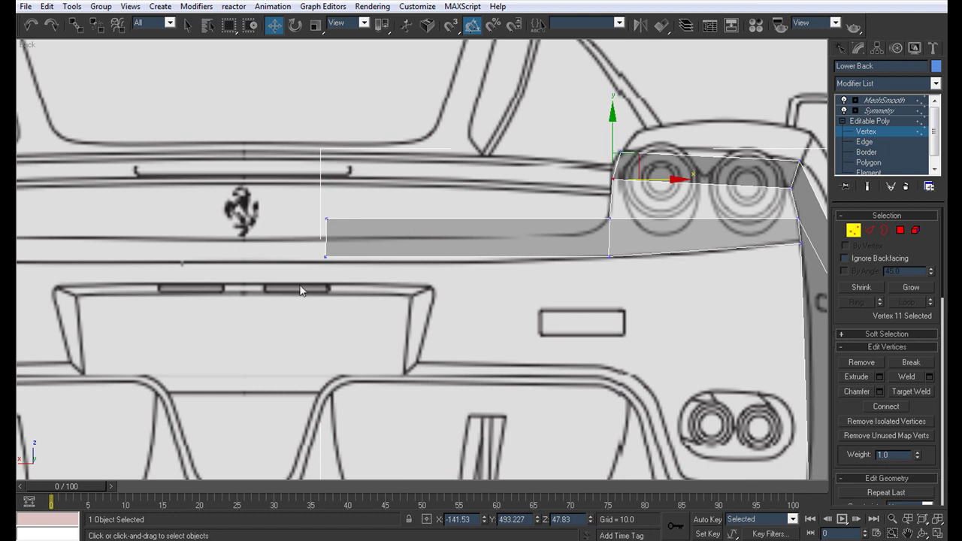
left_click(326, 256)
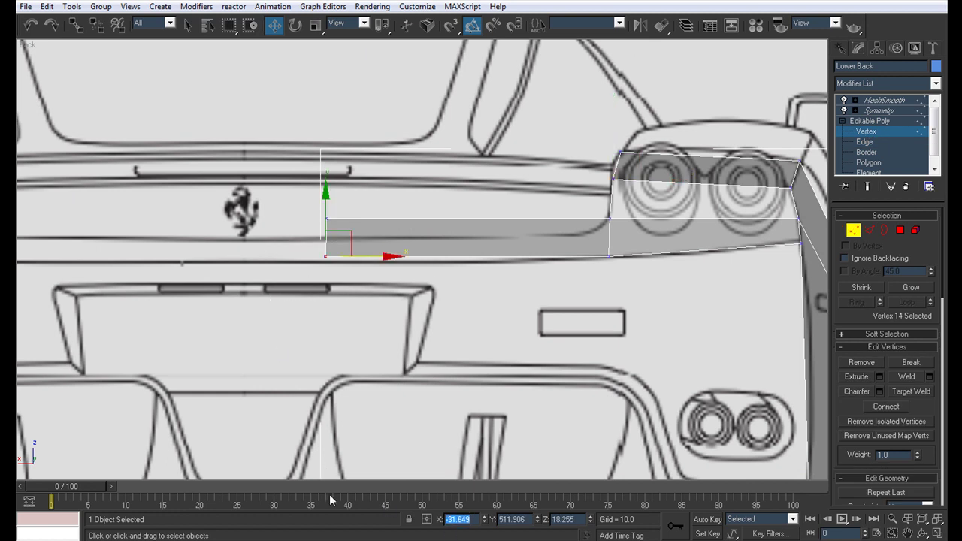
type("0")
key("Return")
left_click(325, 219)
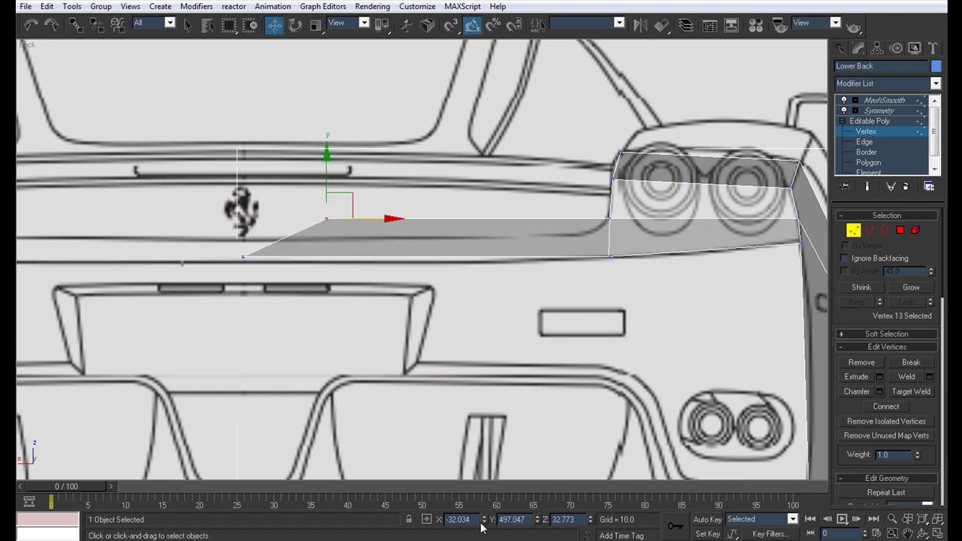
type("0")
key("Return")
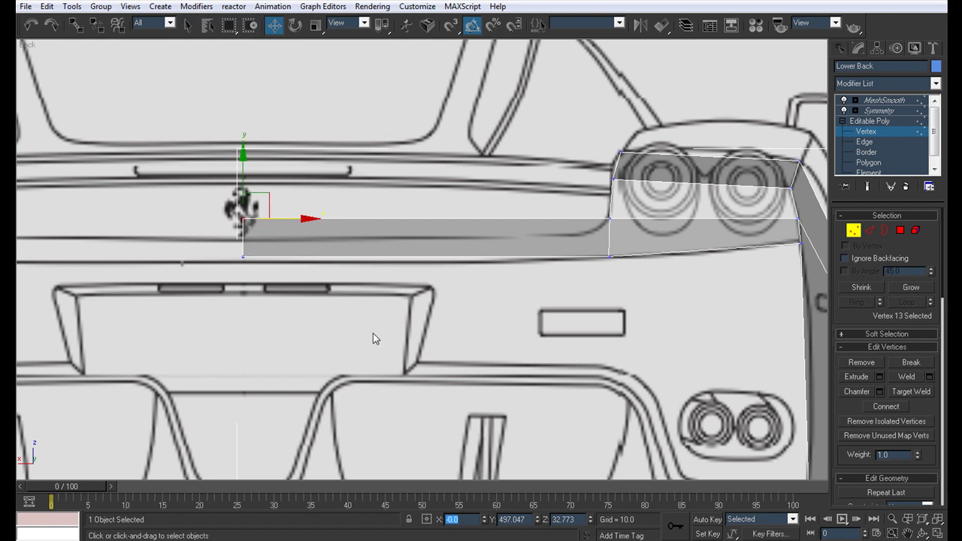
Lower the two centreline vertices onto the blueprint's rear panel lines, the upper one to about Z 25.3.
left_click(242, 257)
left_click(242, 215)
left_click_drag(244, 189, 244, 188)
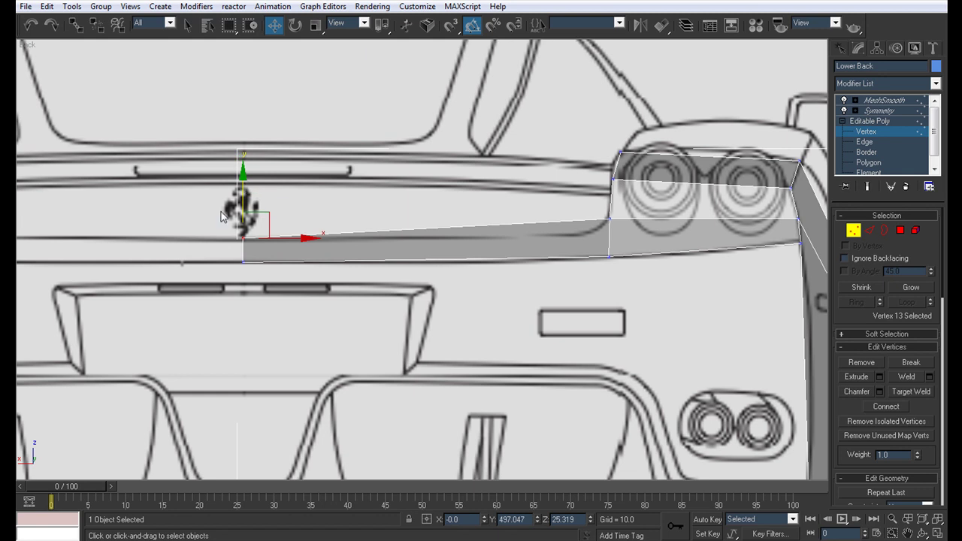
Connect the strip's upper and lower edges with 1 segment and move the new edge outward to about X -91.7.
scroll(505, 336, "down", 3)
middle_click_drag(502, 338, 416, 365)
middle_click_drag(502, 376, 416, 344)
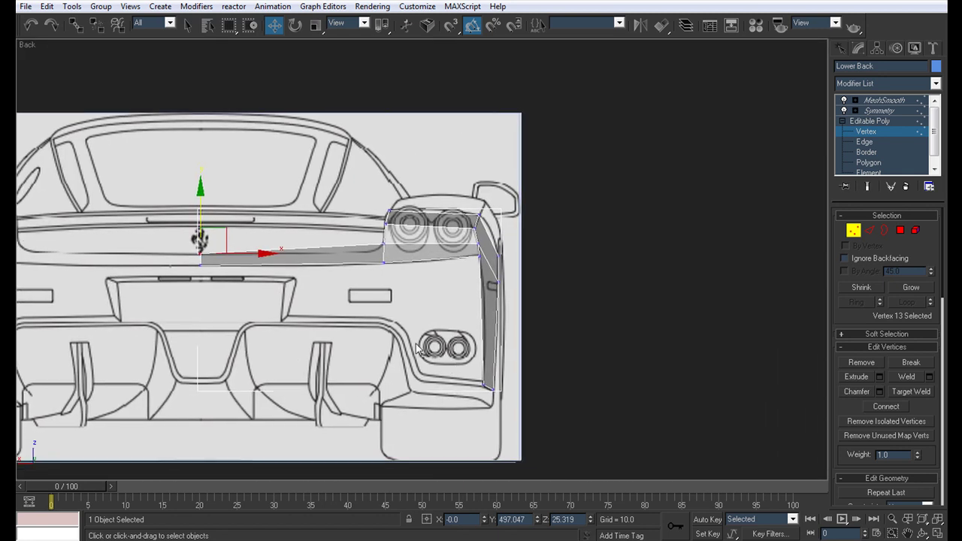
left_click(864, 143)
left_click_drag(329, 305, 299, 210)
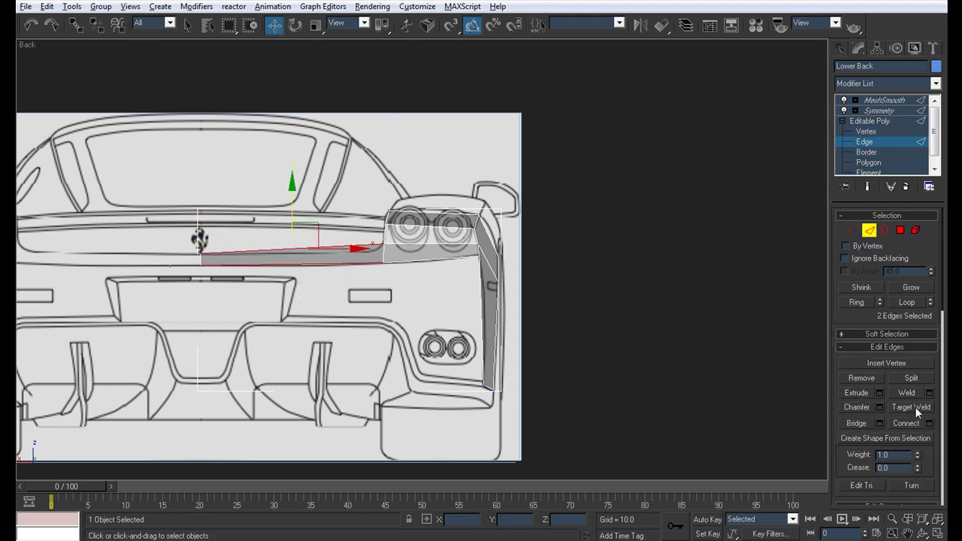
left_click(908, 423)
left_click(929, 423)
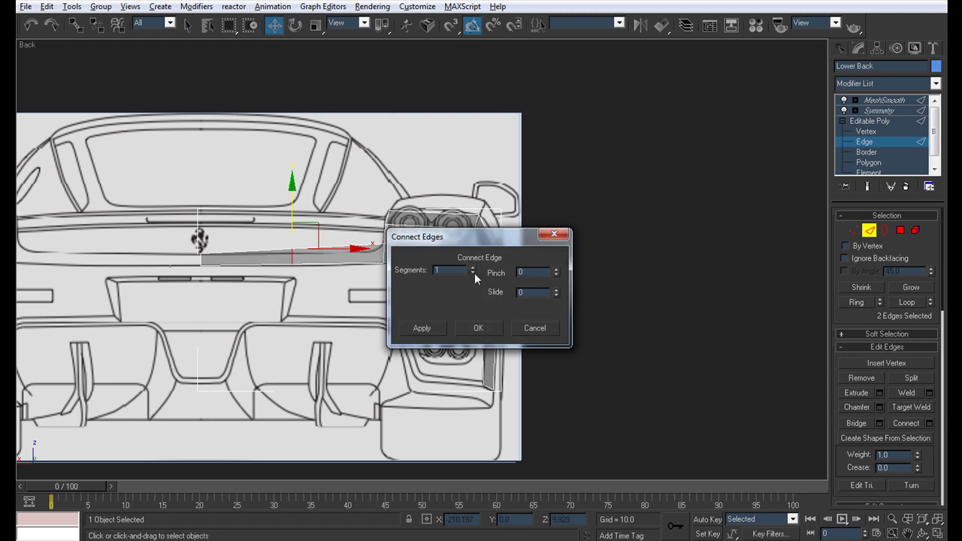
left_click(478, 328)
scroll(380, 318, "up", 3)
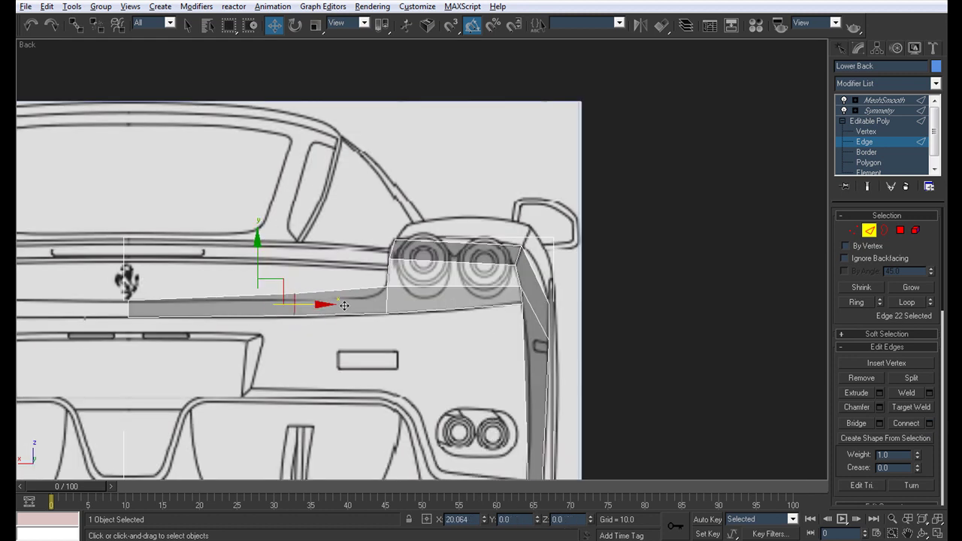
left_click_drag(365, 303, 342, 310)
Lower the new edge's two vertices onto the blueprint's panel lines, the upper one to about Z 25.6.
key("1")
left_click(297, 295)
left_click_drag(294, 259, 294, 274)
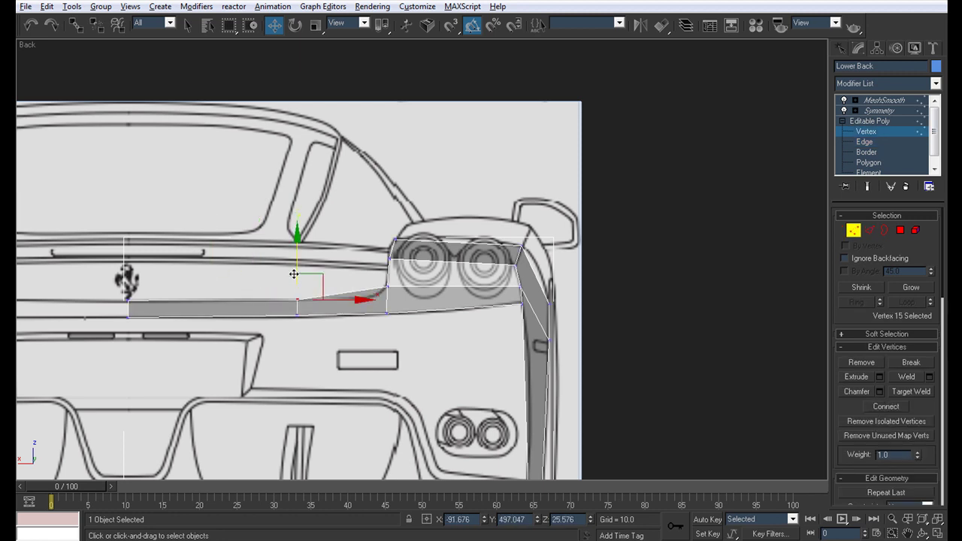
left_click(295, 317)
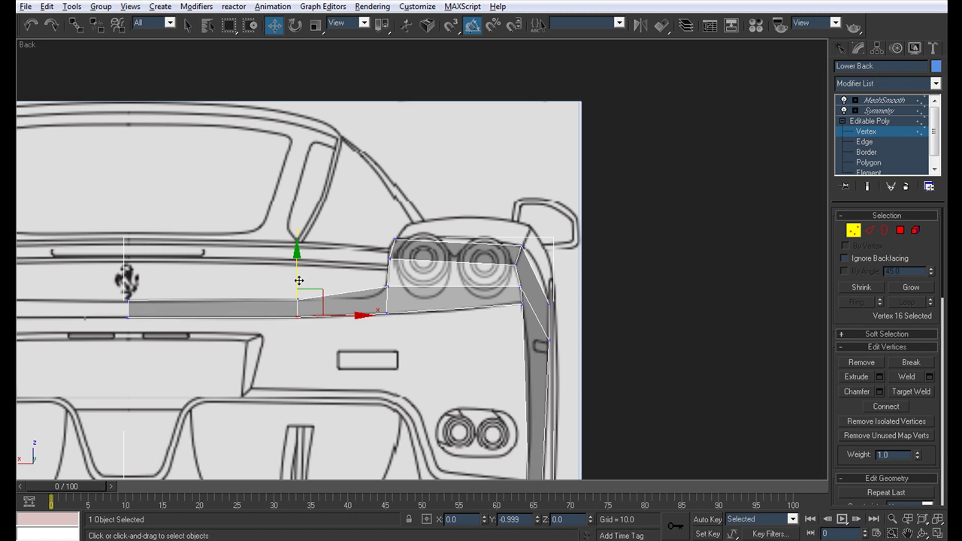
left_click(514, 387)
Pull the strip's middle and centreline vertex pairs rearward onto the rear curve, the centreline pair to about Y 515.5.
scroll(515, 386, "down", 3)
key("alt+w")
middle_click_drag(261, 179, 24, 243)
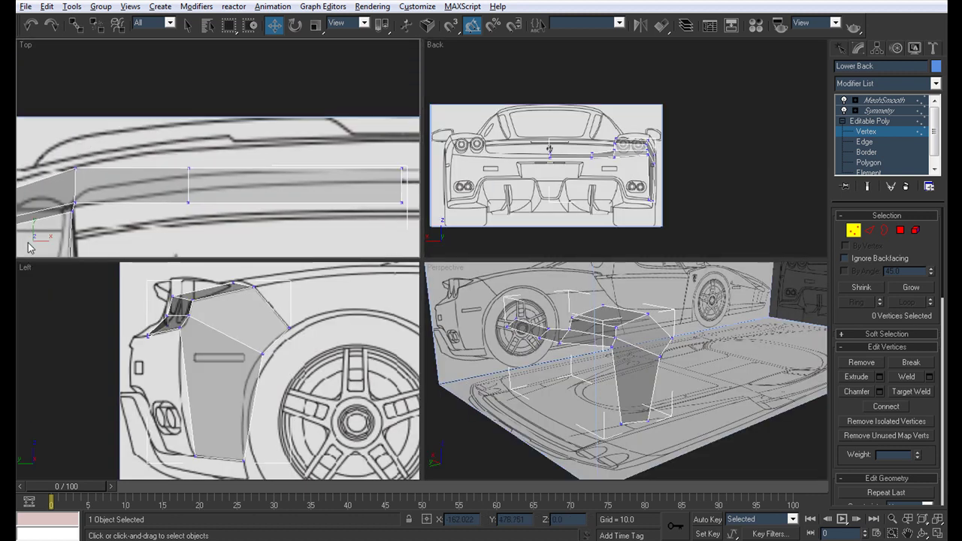
scroll(210, 220, "down", 2)
left_click_drag(181, 155, 213, 199)
left_click_drag(197, 140, 197, 113)
left_click_drag(319, 146, 365, 197)
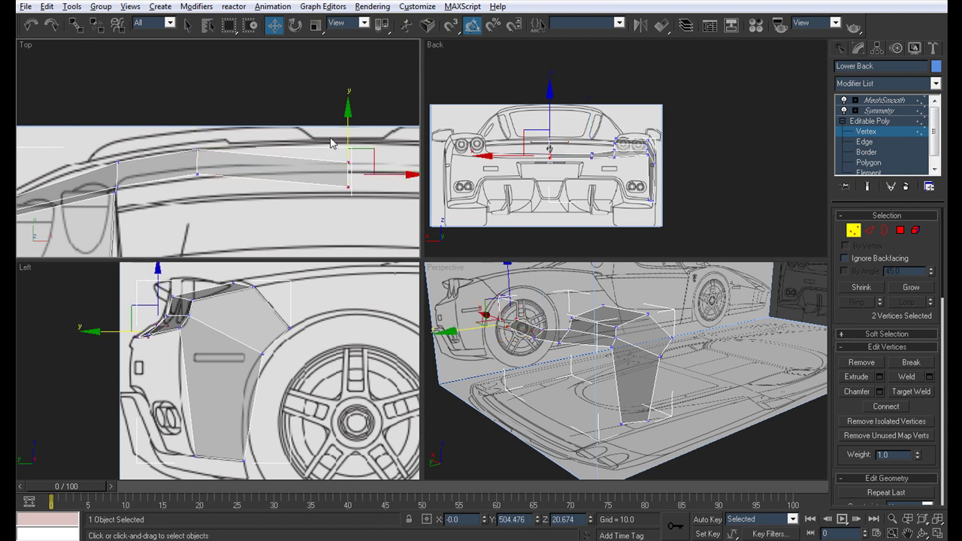
left_click_drag(348, 129, 346, 110)
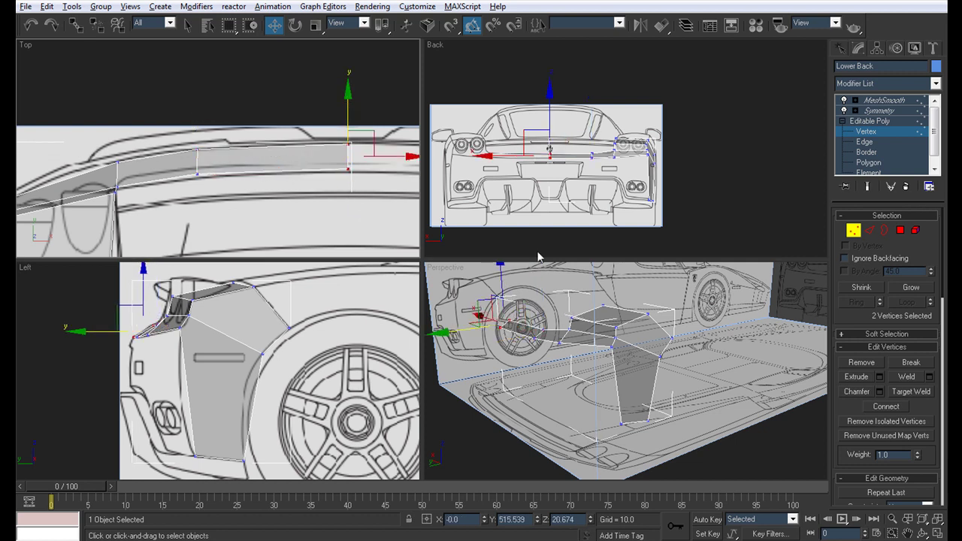
Inspect the mirrored, smoothed rear strip and corner panels in the perspective view.
middle_click_drag(668, 331, 636, 328, "alt")
key("alt+w")
left_click(896, 111)
middle_click_drag(172, 307, 384, 289, "alt")
scroll(376, 299, "down", 4)
scroll(385, 289, "up", 4)
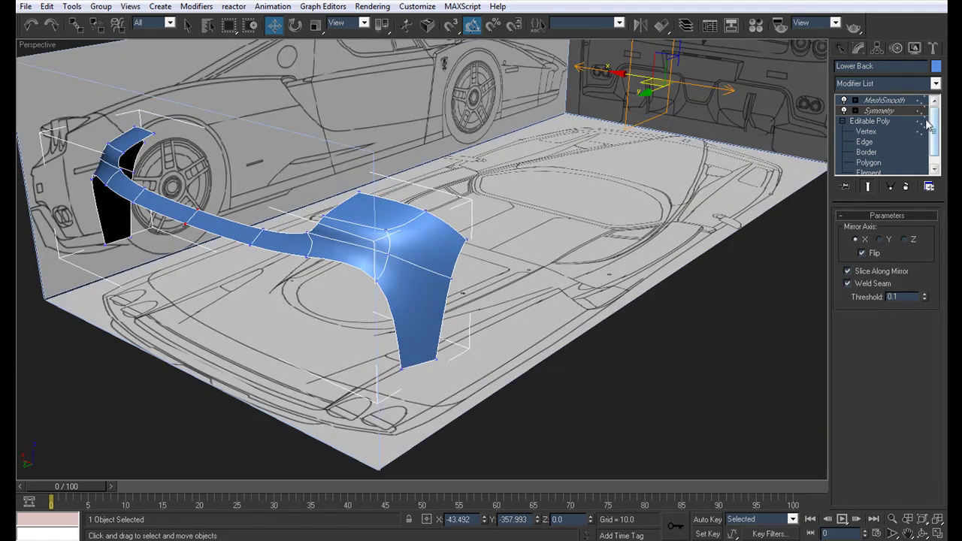
Target-weld the lower corner panel's top inner vertex to the strip's lower vertex beneath the tail lights.
left_click(865, 131)
key("b")
key("2")
left_click(532, 326)
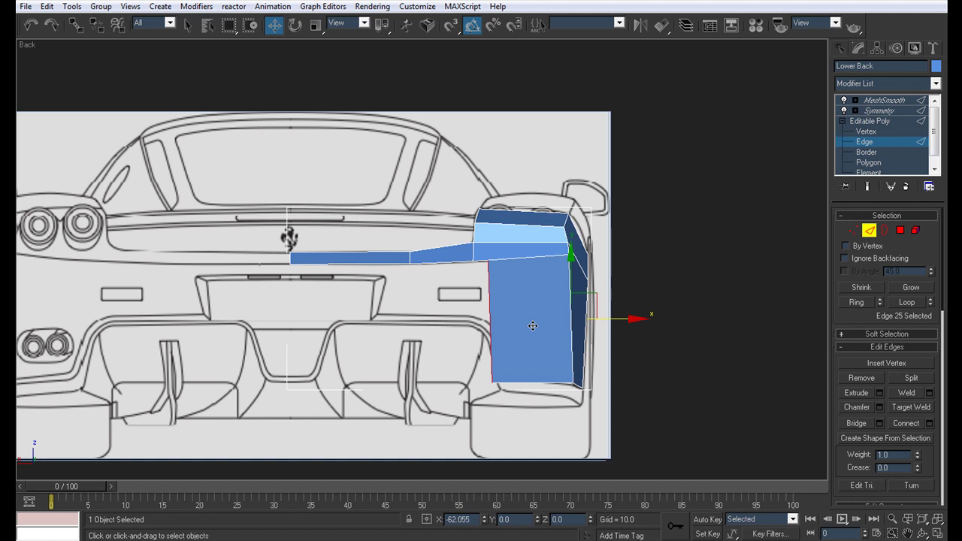
scroll(531, 326, "up", 2)
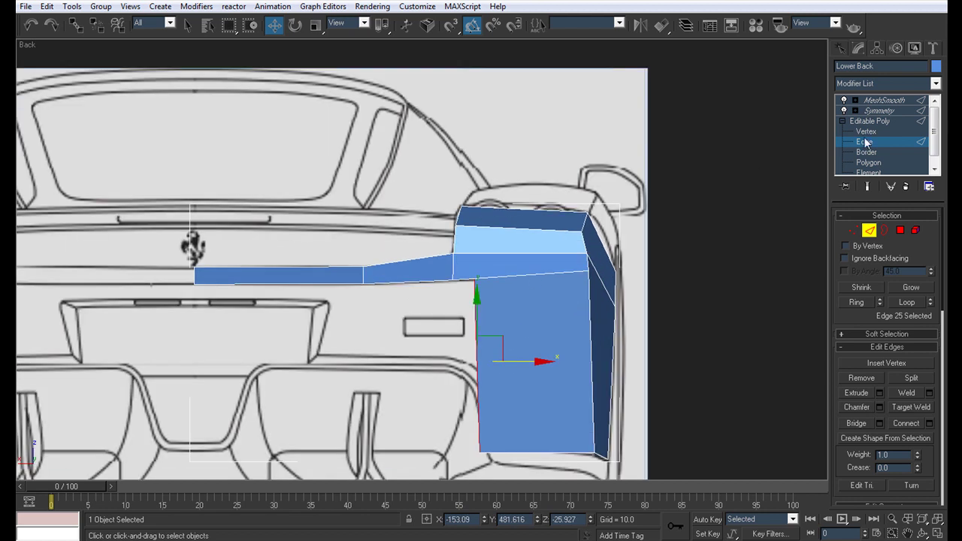
left_click(864, 133)
key("ctrl+shift+w")
key("alt+x")
left_click(475, 275)
left_click(452, 281)
Move the corner panel's lowest inner vertex outward onto the back blueprint's bumper line, to about X -170.8.
right_click(484, 467)
key("w")
left_click(479, 452)
left_click_drag(505, 428, 534, 425)
Cut a new edge across the corner panel from its inner edge to the outer side edge, just above the lower lights.
key("q")
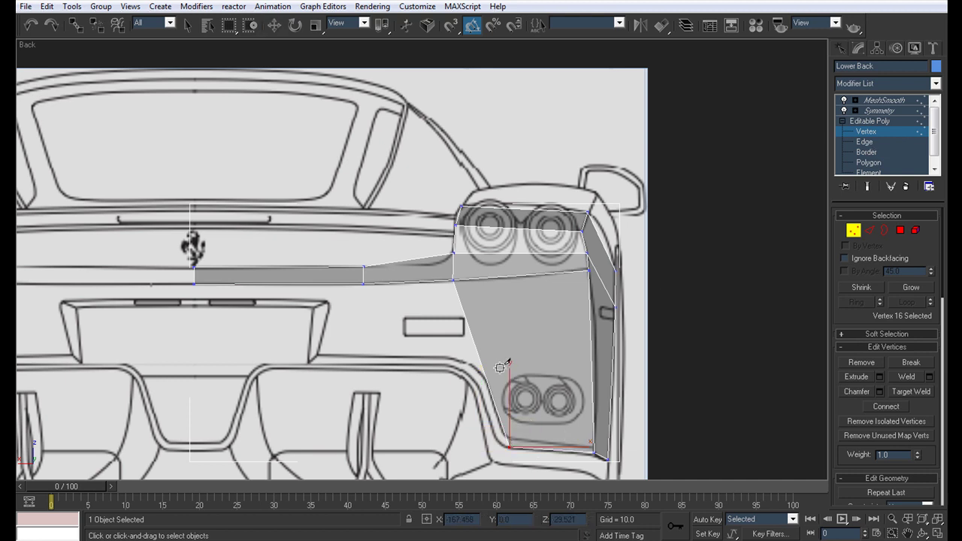
left_click(481, 366)
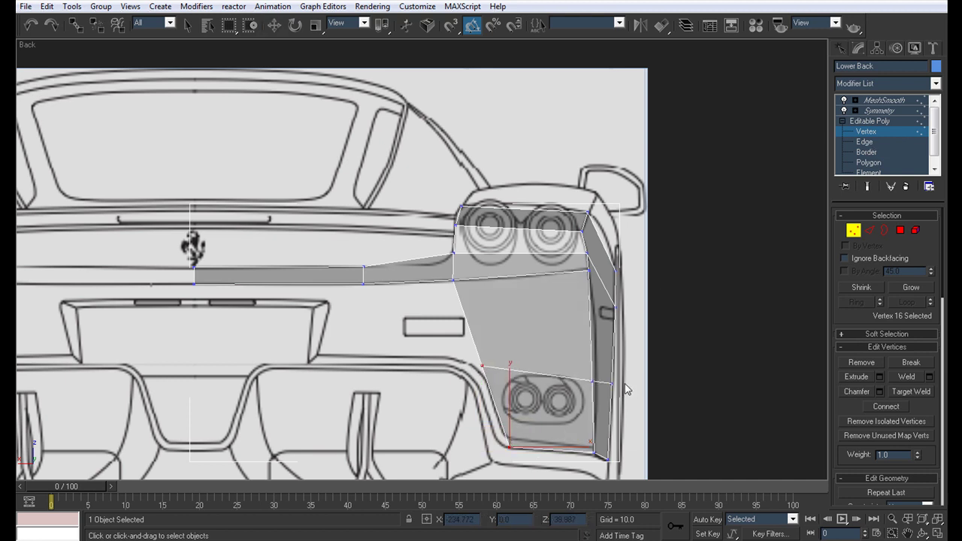
left_click(612, 374)
right_click(630, 389)
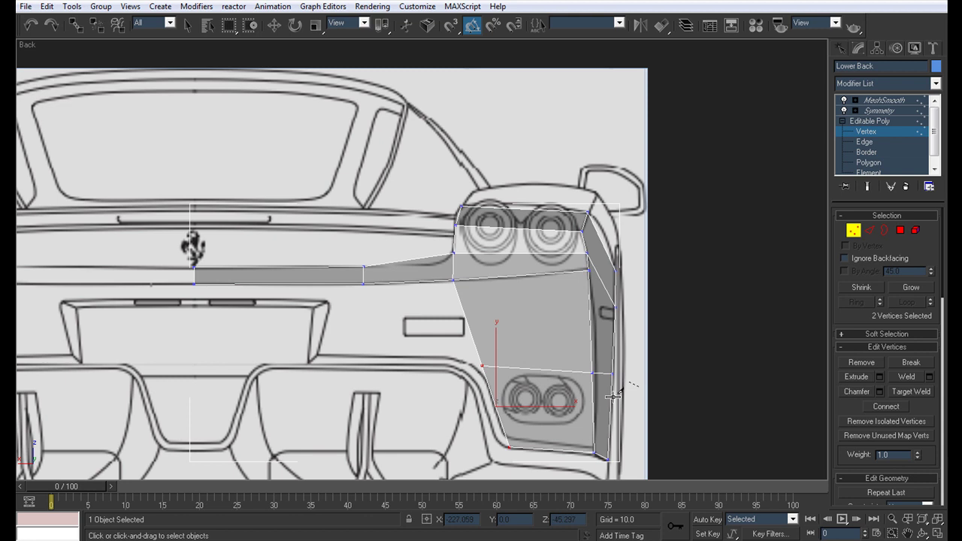
Pull the cut's inner vertex and the panel's lowest inner vertex rearward onto the side blueprint's bumper outline.
key("alt+w")
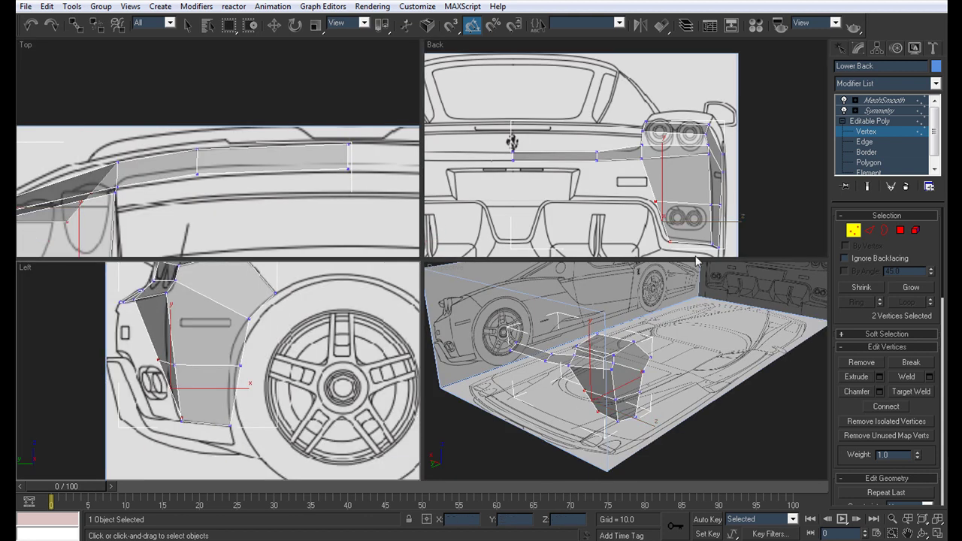
left_click(655, 202)
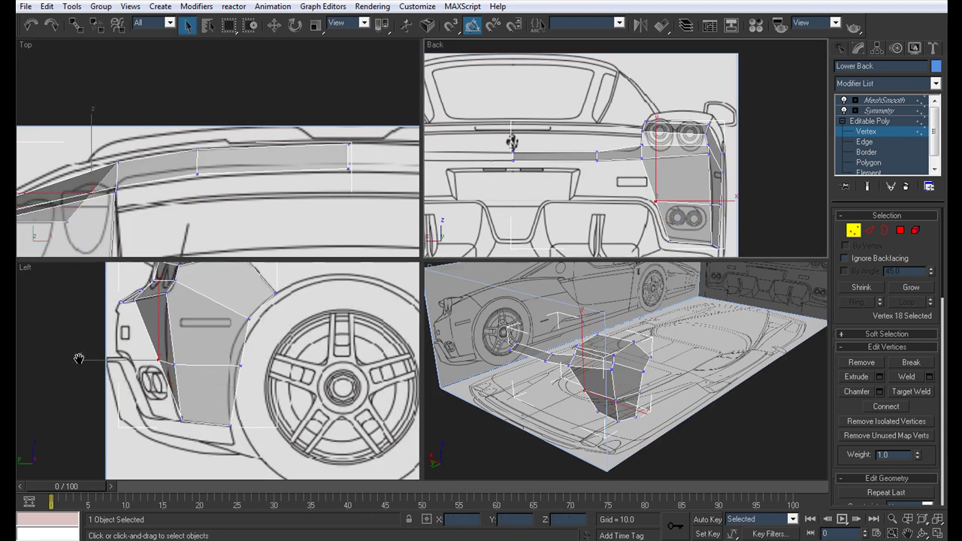
scroll(214, 377, "up", 5)
key("w")
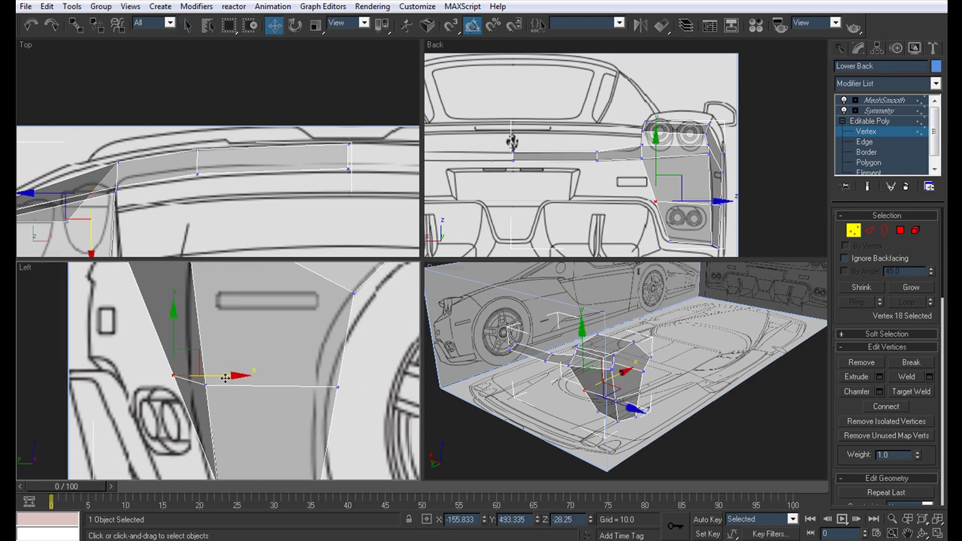
scroll(183, 426, "down", 2)
middle_click_drag(184, 426, 158, 368)
left_click(597, 413)
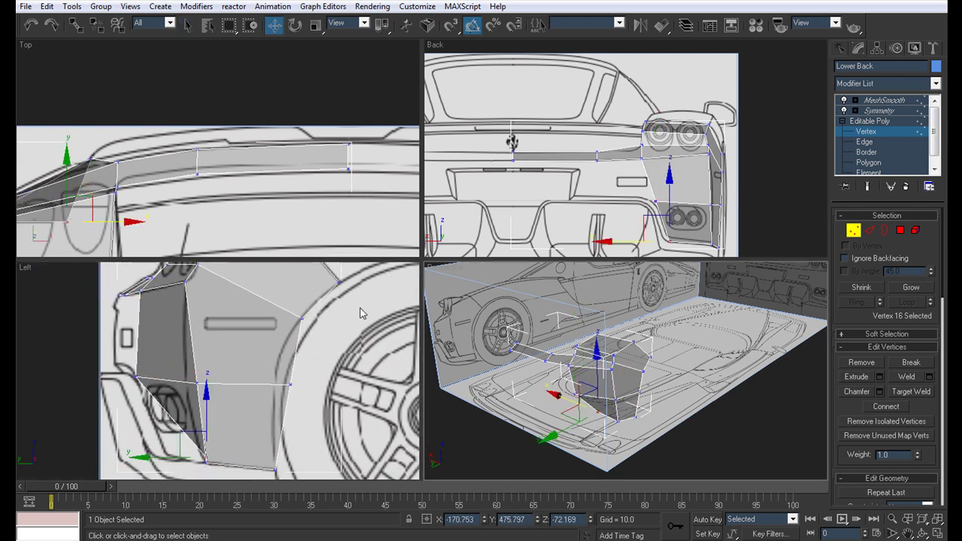
middle_click_drag(296, 351, 293, 306)
left_click_drag(253, 409, 217, 414)
Shift the cut's middle and wheel-arch vertices rearward on the side blueprint, the wheel-arch one to about Y 438.4.
left_click_drag(205, 345, 225, 337)
left_click_drag(304, 357, 273, 331)
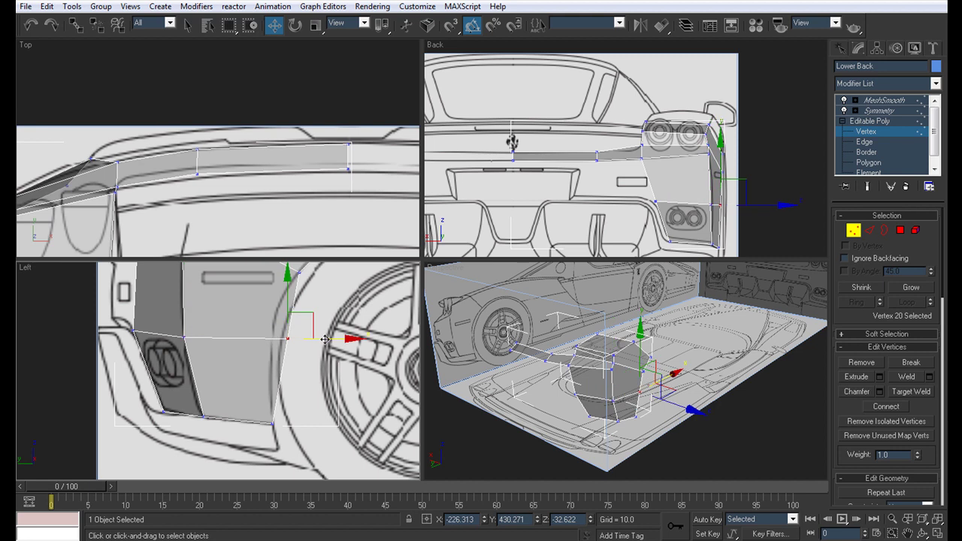
middle_click_drag(184, 267, 171, 381)
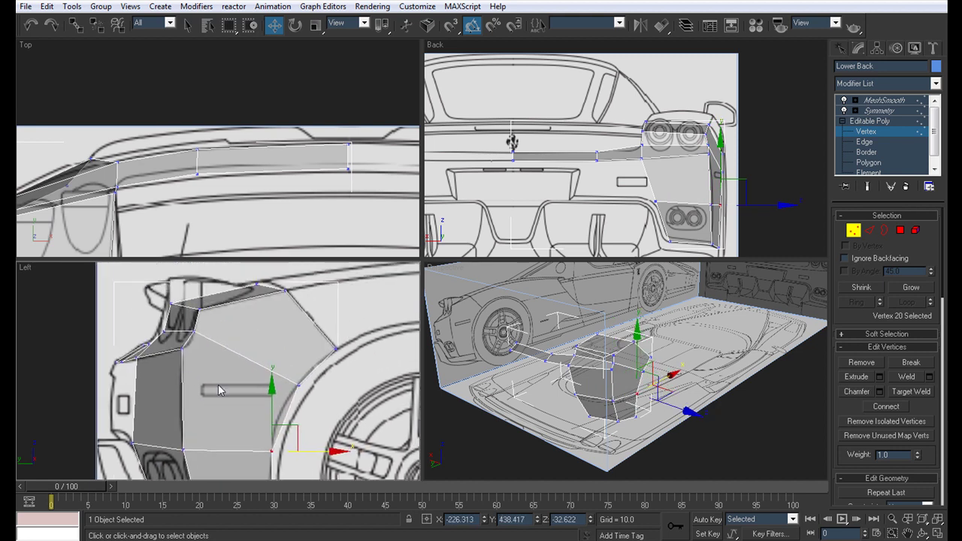
middle_click_drag(193, 418, 189, 408)
Nudge the cut's inner vertex slightly toward the car's centre along the back blueprint's panel line.
left_click(864, 142)
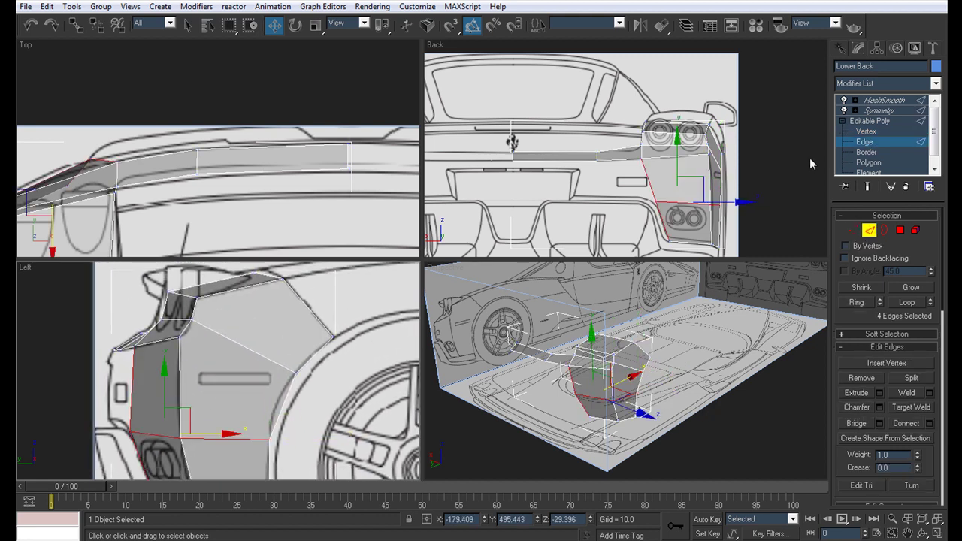
left_click(896, 133)
left_click(655, 202)
left_click_drag(691, 204, 685, 205)
Extrude the strip's two lower edges downward to the blueprint line above the diffuser.
left_click(872, 142)
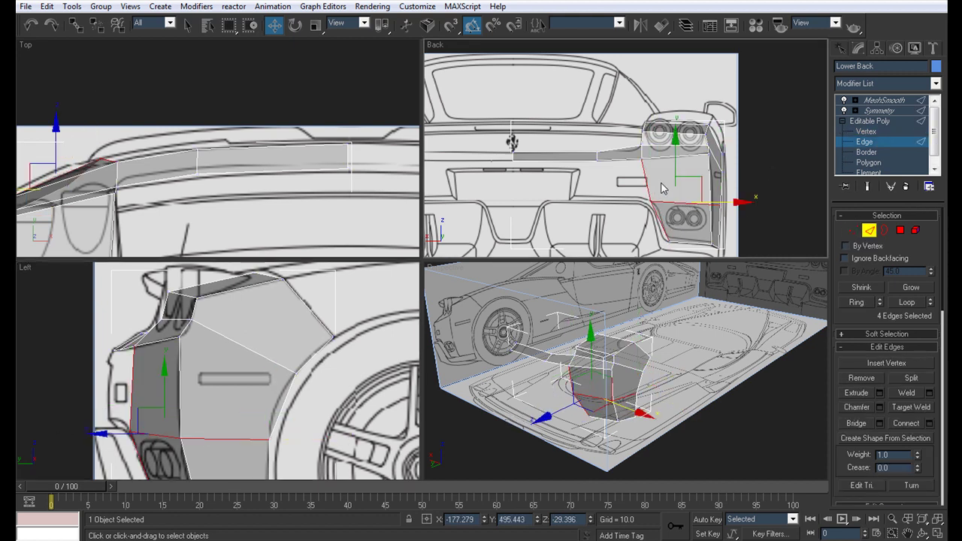
left_click(647, 181)
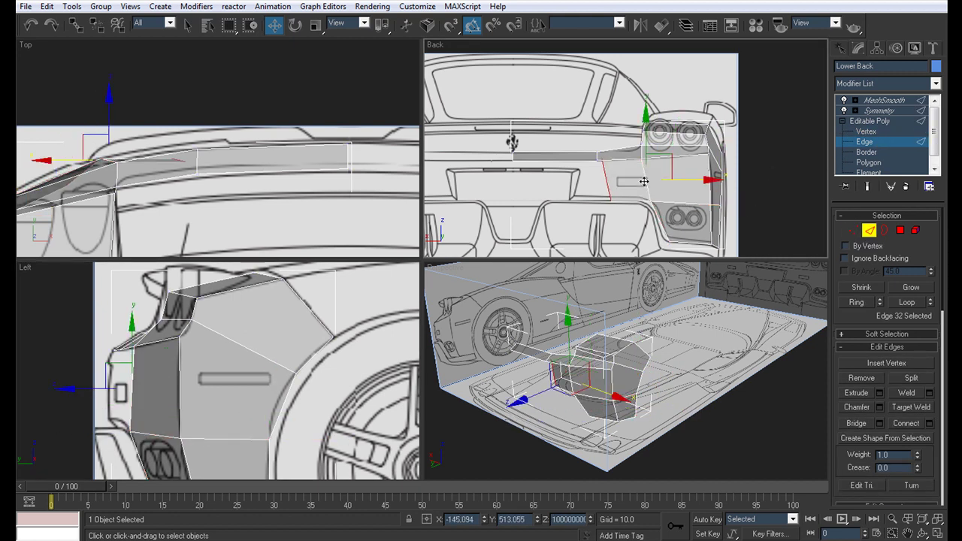
key("alt+w")
scroll(455, 231, "up", 3)
left_click(510, 224)
left_click(468, 260)
left_click(402, 262, "ctrl")
left_click_drag(397, 216, 397, 320, "shift")
Target-weld the extruded strip's lower outer vertex to the inner vertex of the corner panel's cut.
key("1")
key("ctrl+shift+w")
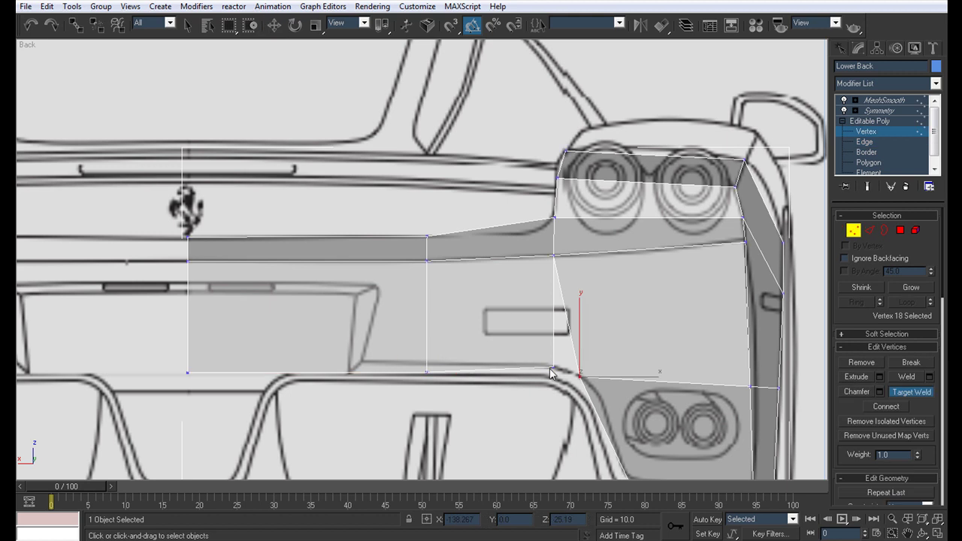
left_click_drag(578, 373, 555, 369)
scroll(463, 383, "down", 3)
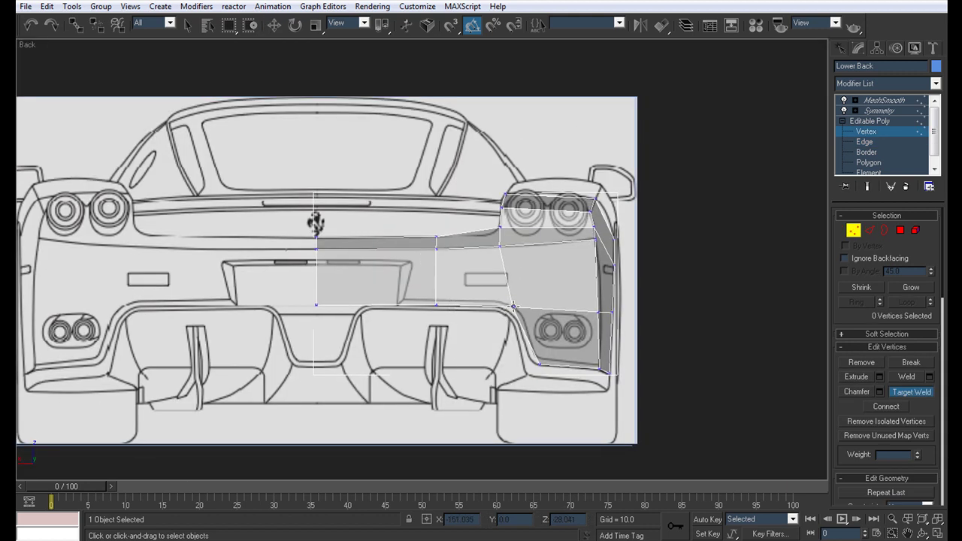
scroll(466, 323, "up", 2)
right_click(244, 303)
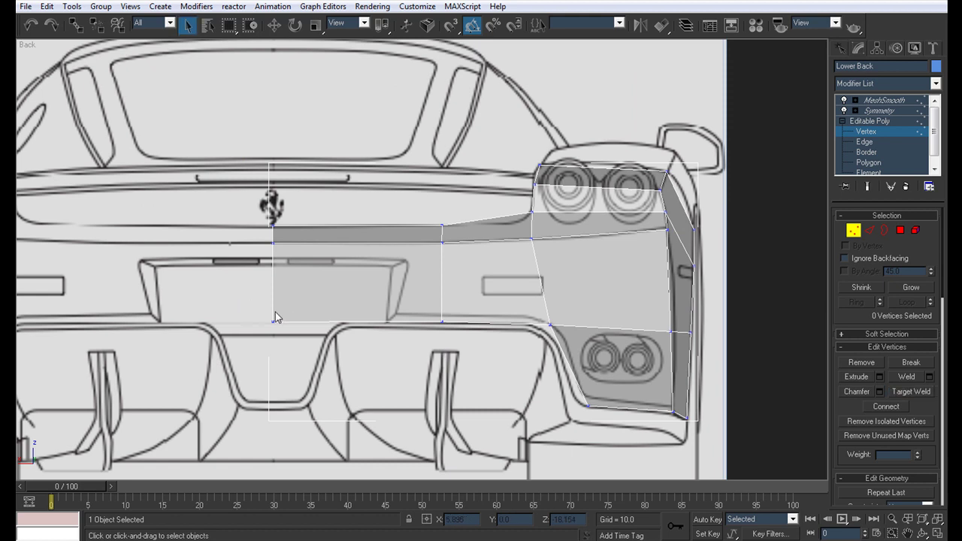
Move the strip's two lower vertices up to about Z -23.7 and rearward to about Y 523.4.
left_click_drag(244, 302, 478, 366)
key("w")
left_click_drag(355, 275, 356, 271)
middle_click_drag(588, 353, 415, 314)
key("alt+w")
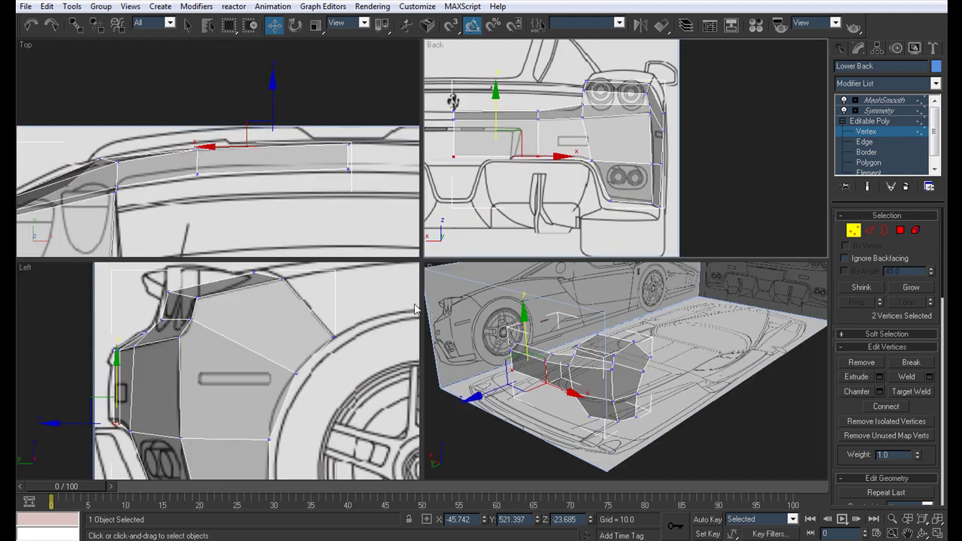
left_click_drag(313, 108, 314, 101)
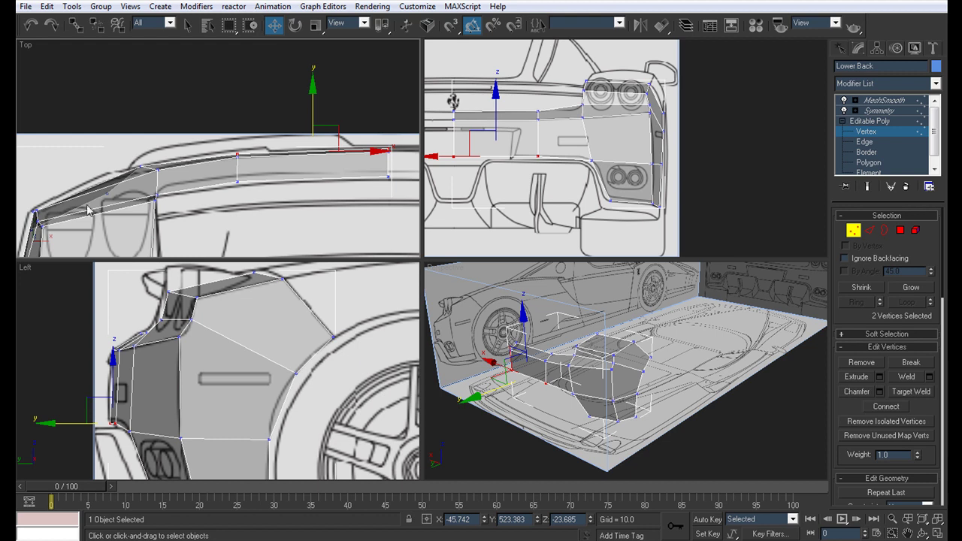
Inspect the extended rear panel in opaque shading and with its smoothing applied from several angles.
key("alt+w")
key("alt+x")
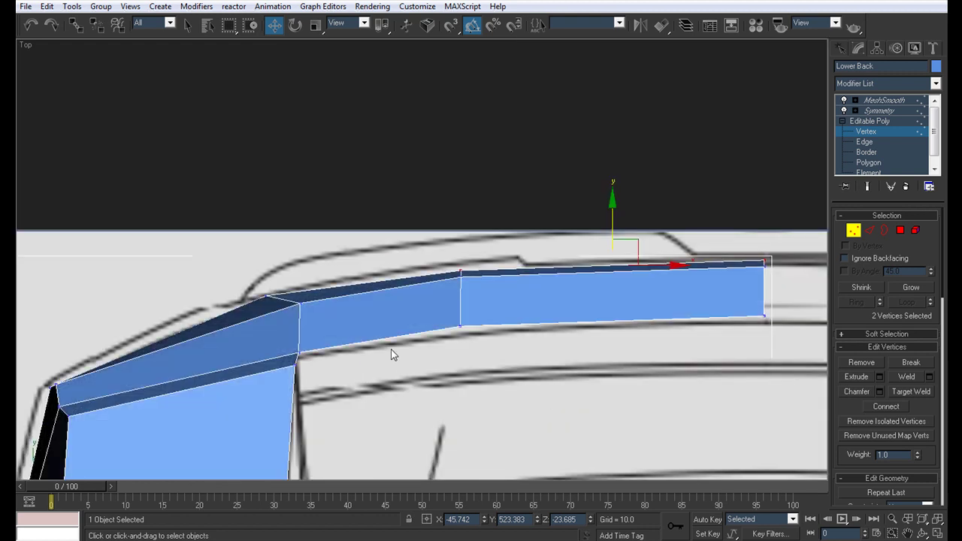
key("alt+w")
key("alt+w")
left_click(885, 102)
middle_click_drag(275, 287, 319, 287, "alt")
scroll(421, 268, "down", 3)
middle_click_drag(385, 278, 391, 353, "alt")
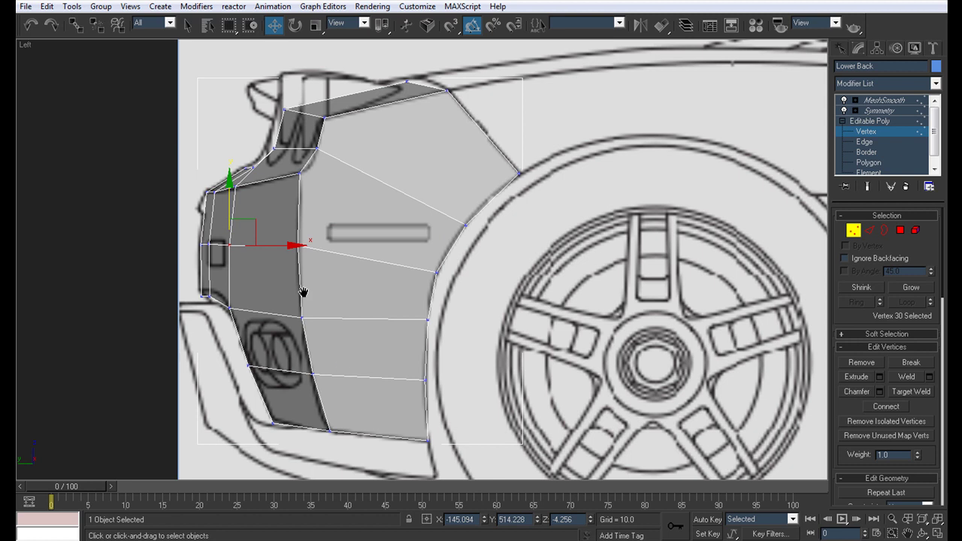
Shift the middle-row vertex where the strip meets the corner panel inward to about X -141.7.
middle_click_drag(303, 293, 298, 306)
scroll(297, 307, "down", 3)
key("alt+w")
middle_click_drag(558, 354, 550, 360)
middle_click_drag(612, 125, 613, 150)
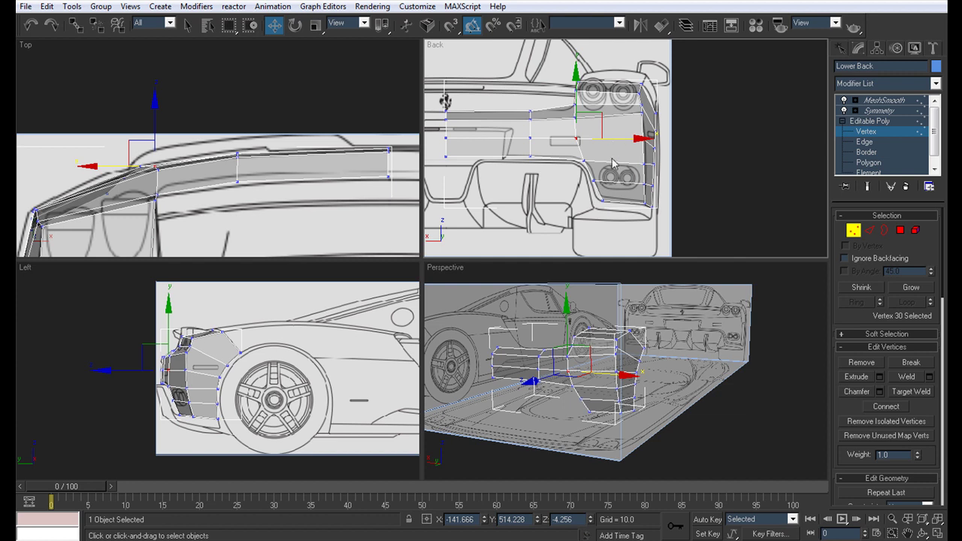
Connect the corner panel's eight horizontal edges with 2 segments to add two vertical edge loops.
scroll(614, 160, "up", 4)
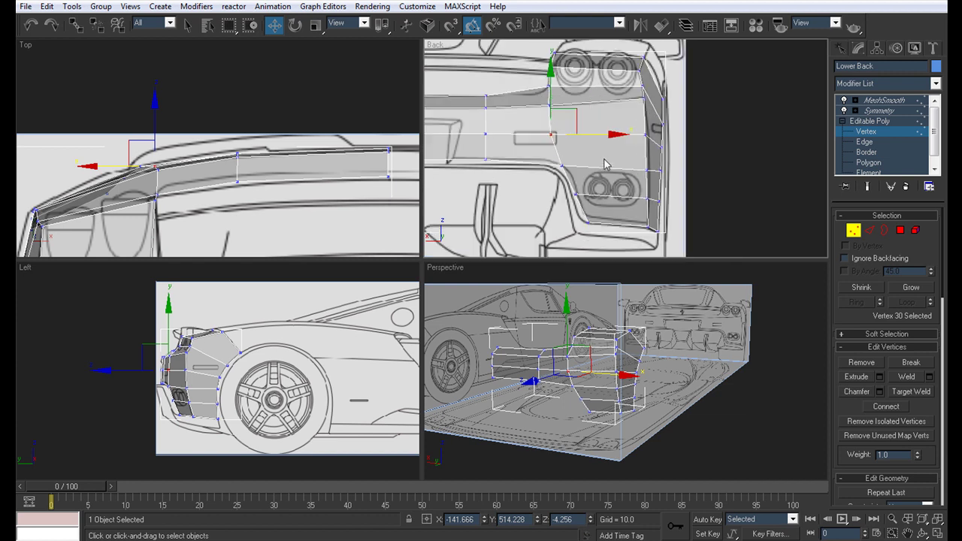
left_click(864, 141)
left_click_drag(590, 49, 590, 47)
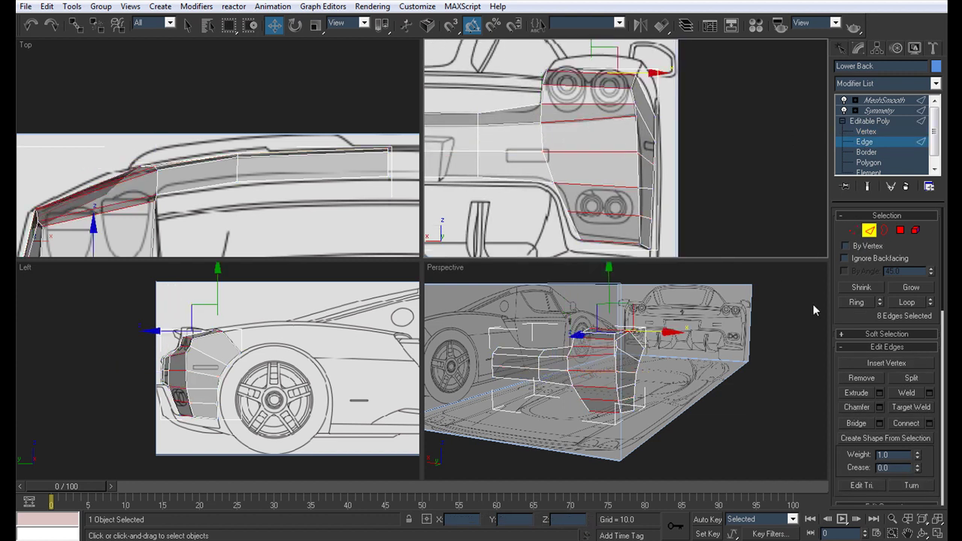
left_click(929, 423)
left_click(472, 269)
left_click(481, 331)
Raise the new loops' vertices around the tail lights slightly so the horizontal rows arch upward.
left_click(871, 132)
scroll(635, 161, "up", 4)
left_click_drag(630, 192, 581, 169)
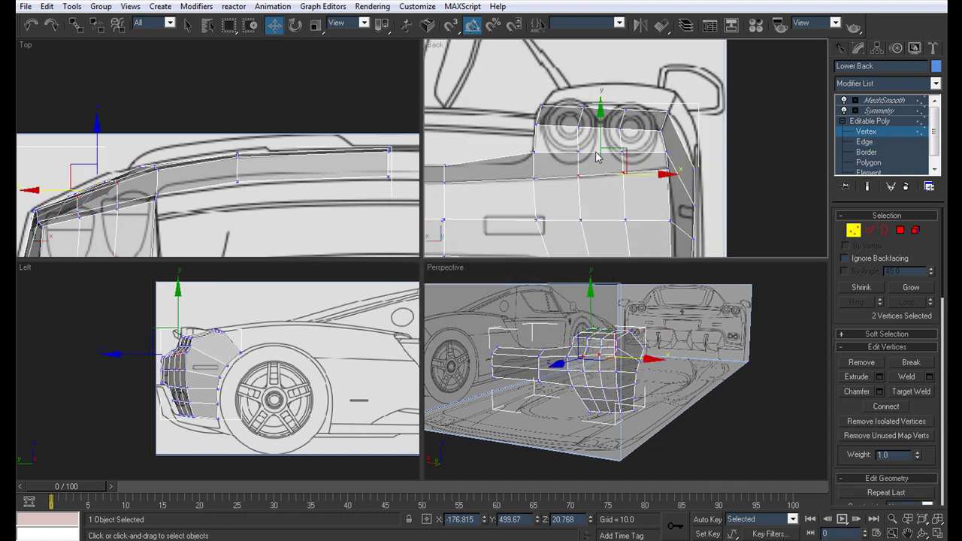
left_click_drag(598, 136, 603, 82)
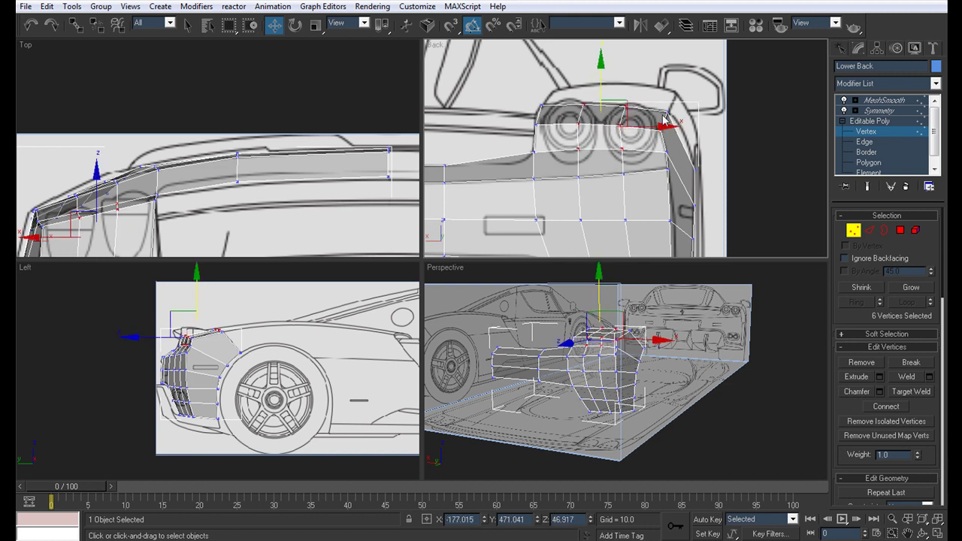
Examine the subdivided corner panel's shape in the back, side and perspective views with opaque shading.
left_click(541, 108)
scroll(617, 147, "down", 2)
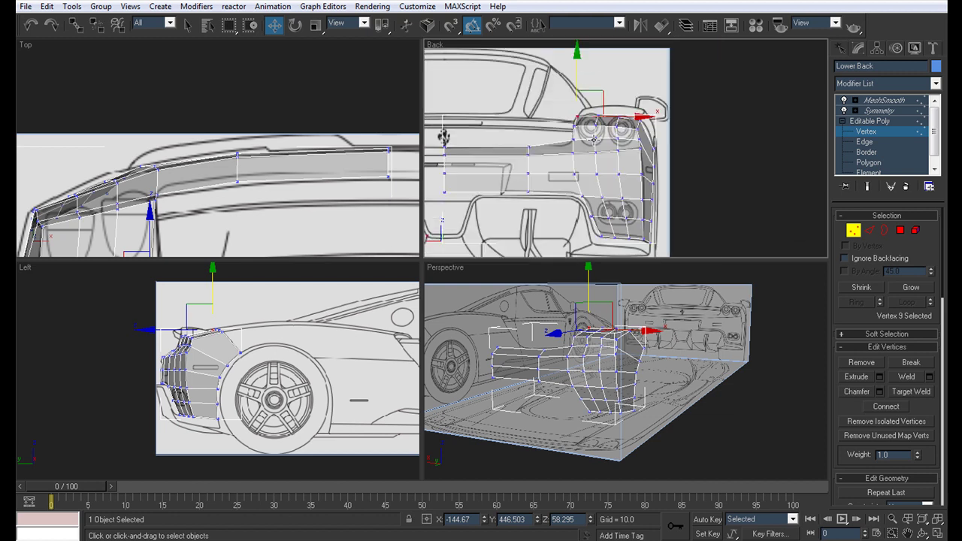
scroll(632, 218, "up", 3)
middle_click_drag(233, 361, 230, 311)
scroll(628, 148, "down", 2)
middle_click_drag(595, 333, 602, 324)
scroll(609, 354, "up", 3)
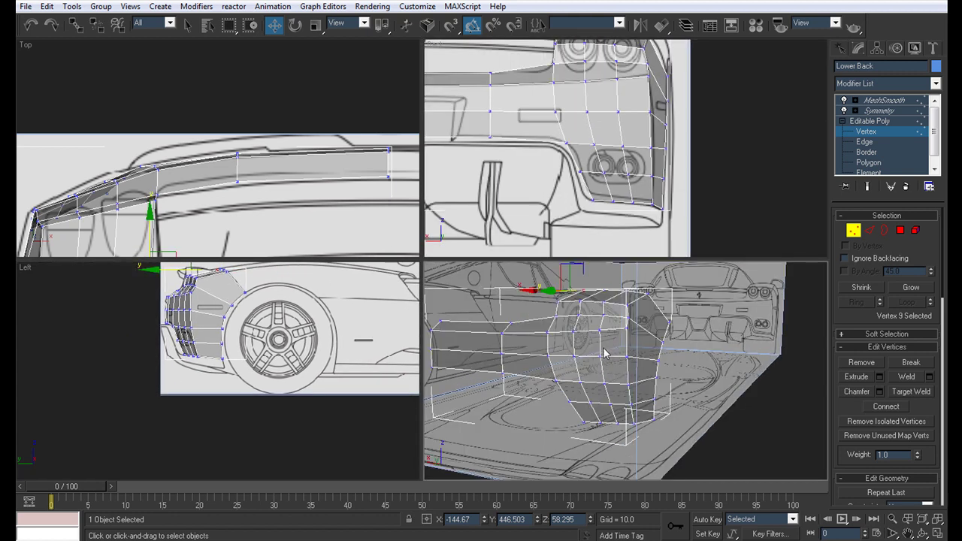
key("alt+w")
key("alt+x")
middle_click_drag(531, 306, 494, 354, "alt")
Pull the two new vertex columns rearward onto the top blueprint's body curve, the inner column to about Y 502.0.
key("alt+w")
middle_click_drag(287, 185, 334, 148)
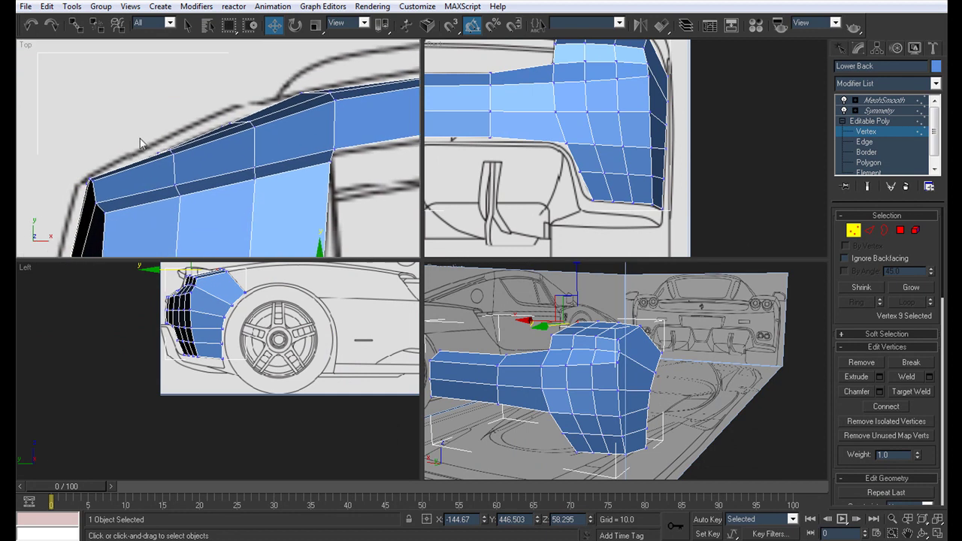
left_click_drag(191, 220, 174, 112)
left_click_drag(266, 203, 246, 93)
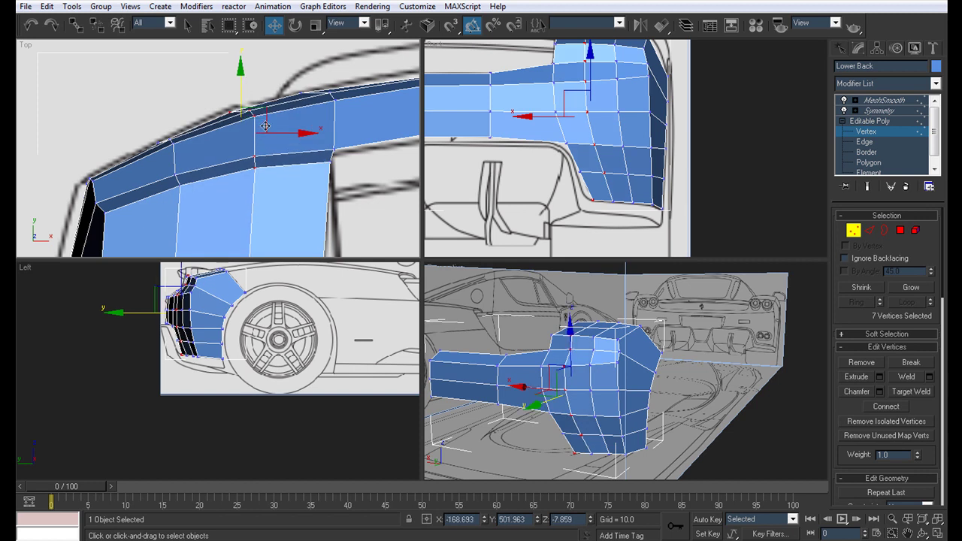
Adjust the two lowest vertices of the outer new column to round the corner's lower end, at about Y 489.4.
scroll(246, 96, "down", 3)
middle_click_drag(622, 406, 603, 388, "alt")
key("alt+w")
scroll(406, 288, "down", 3)
middle_click_drag(415, 287, 438, 423, "alt")
scroll(405, 241, "up", 4)
left_click_drag(424, 406, 447, 431)
middle_click_drag(439, 421, 409, 285, "alt")
left_click_drag(374, 224, 366, 217)
middle_click_drag(395, 229, 449, 388, "alt")
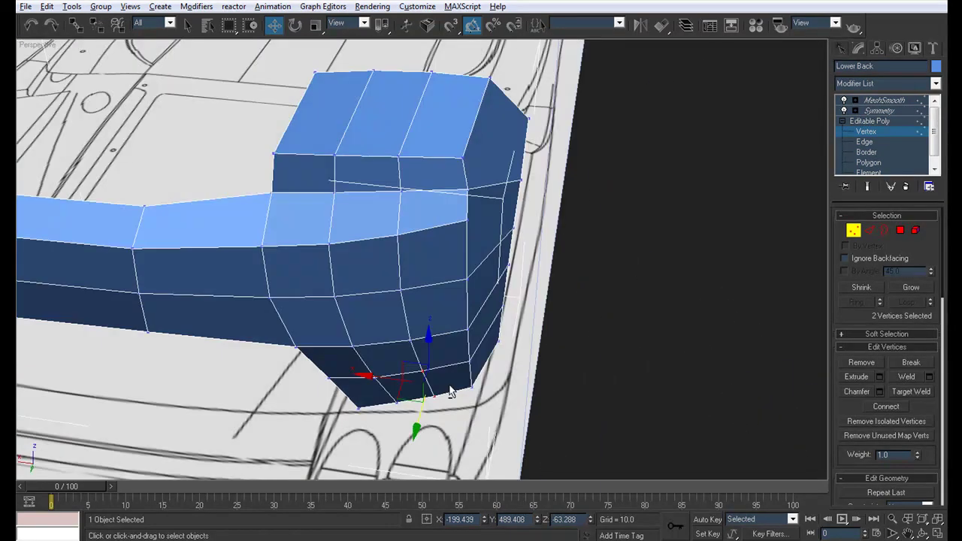
Check the smoothed shape and pull the middle-row vertex where strip and corner meet rearward by about 1.2 in Y.
scroll(449, 388, "down", 5)
left_click(879, 103)
middle_click_drag(504, 323, 342, 332, "alt")
scroll(342, 333, "up", 4)
left_click(866, 132)
middle_click_drag(336, 271, 336, 294, "alt")
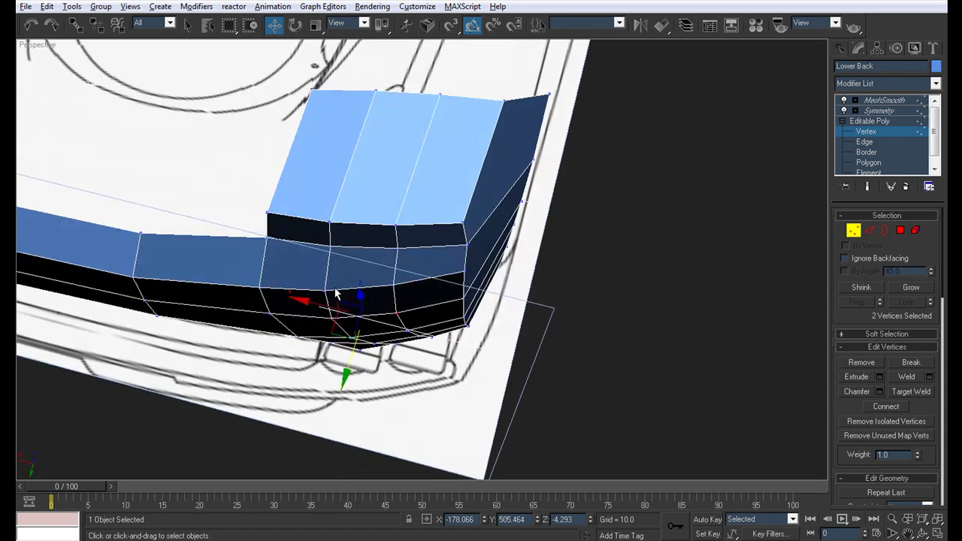
left_click(276, 325)
middle_click_drag(278, 322, 318, 236, "alt")
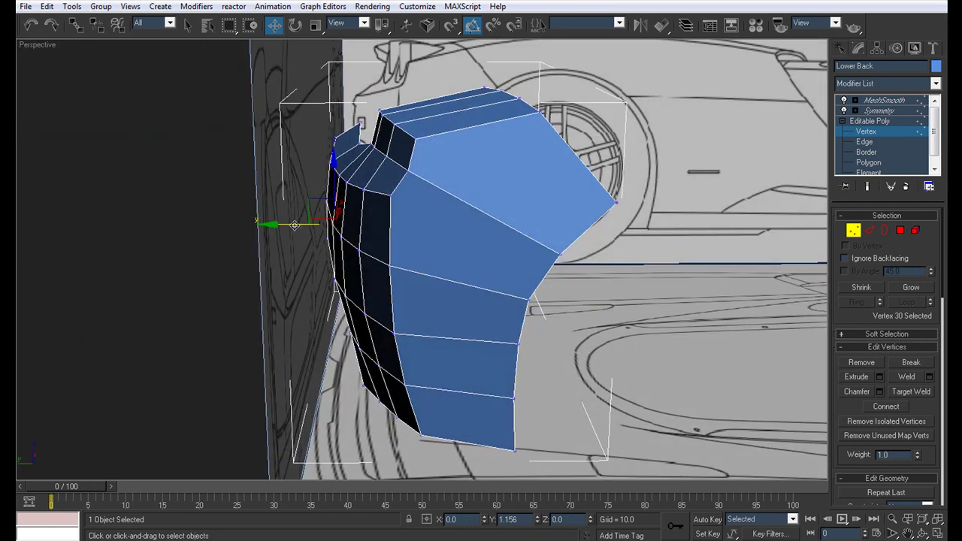
Show the smoothed, mirrored rear panel, deselect it, view it from behind and save the scene.
left_click(916, 102)
middle_click_drag(520, 310, 640, 362, "alt")
left_click(639, 367)
middle_click_drag(675, 333, 566, 253, "alt")
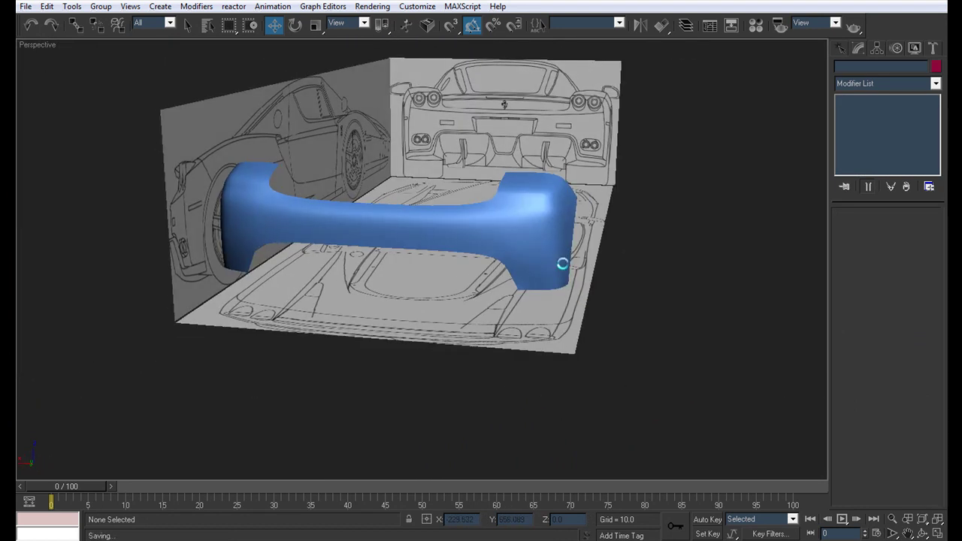
Return the rear panel to its unsmoothed base mesh, select its open outer border and examine it against the blueprints.
left_click(541, 256)
left_click(872, 132)
scroll(500, 292, "up", 6)
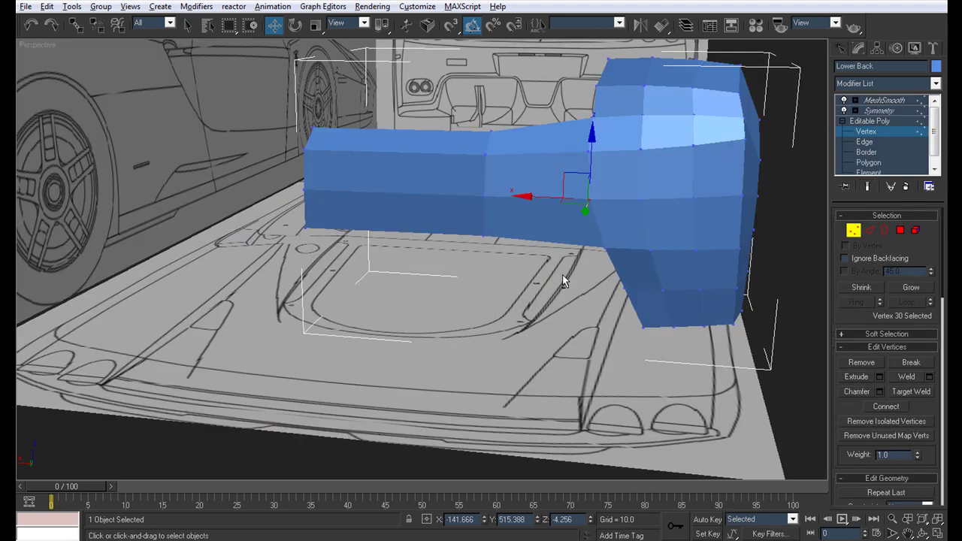
middle_click_drag(513, 281, 425, 270, "alt")
key("alt+w")
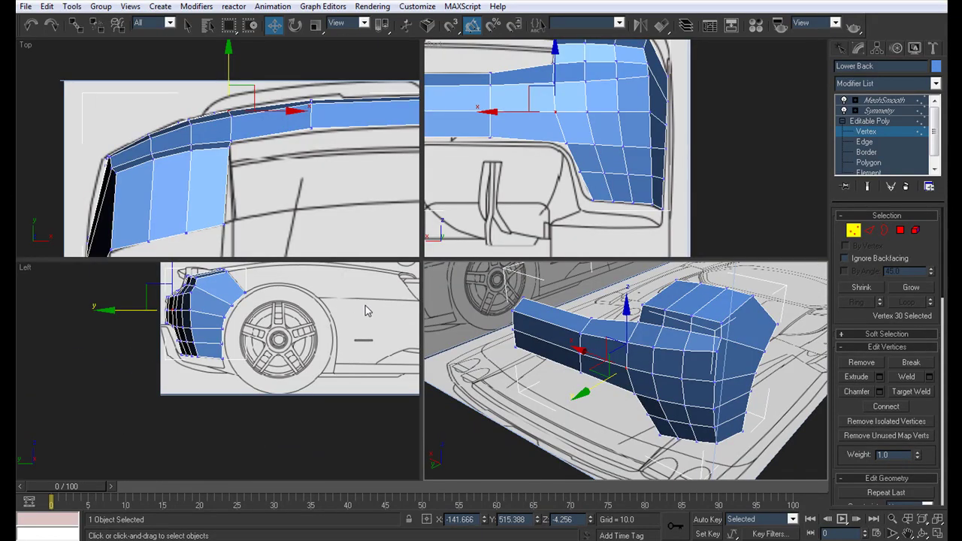
scroll(226, 135, "down", 2)
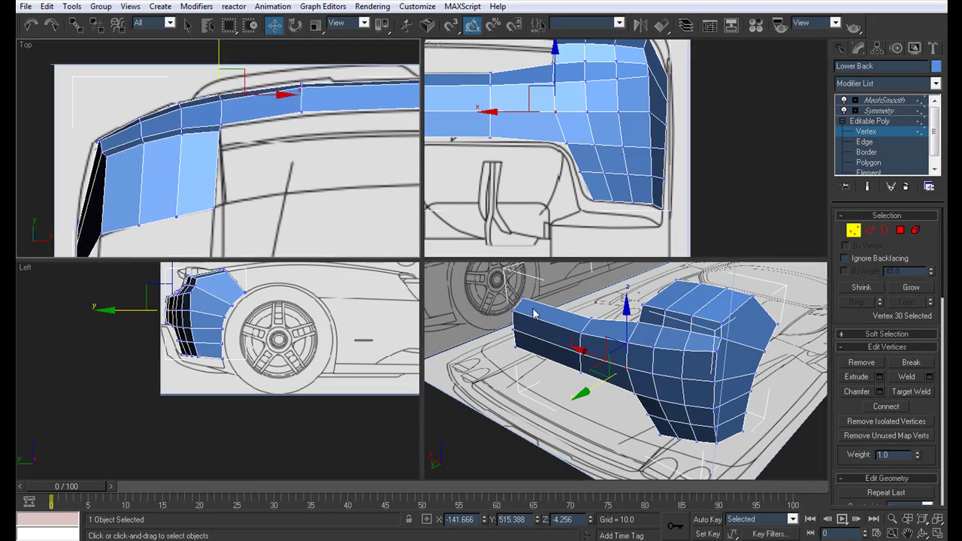
key("alt+w")
key("alt+w")
key("alt+w")
left_click(878, 152)
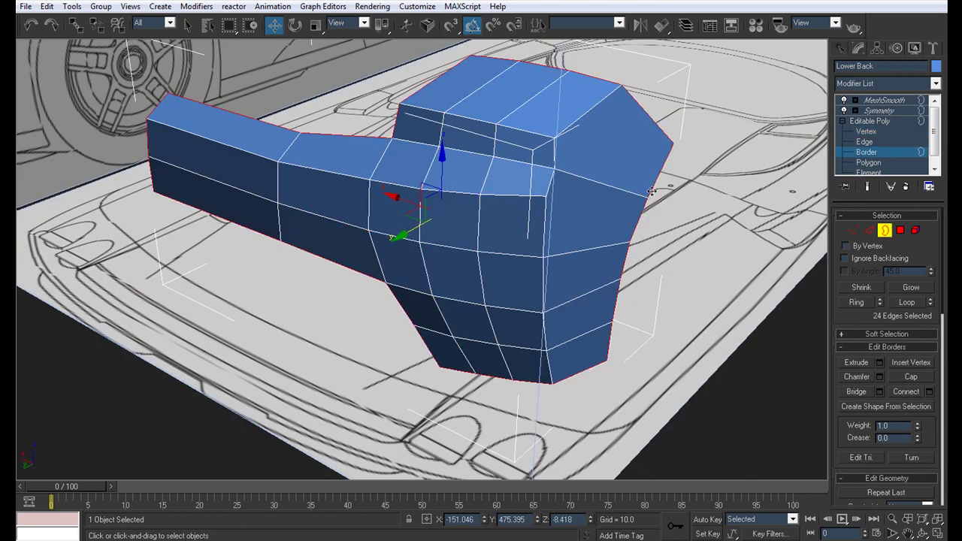
middle_click_drag(156, 216, 299, 252, "alt")
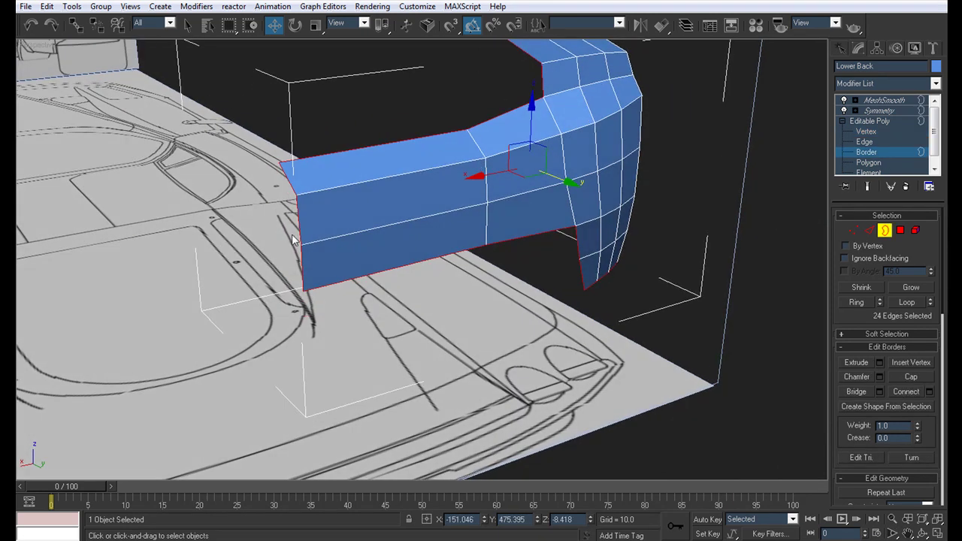
key("q")
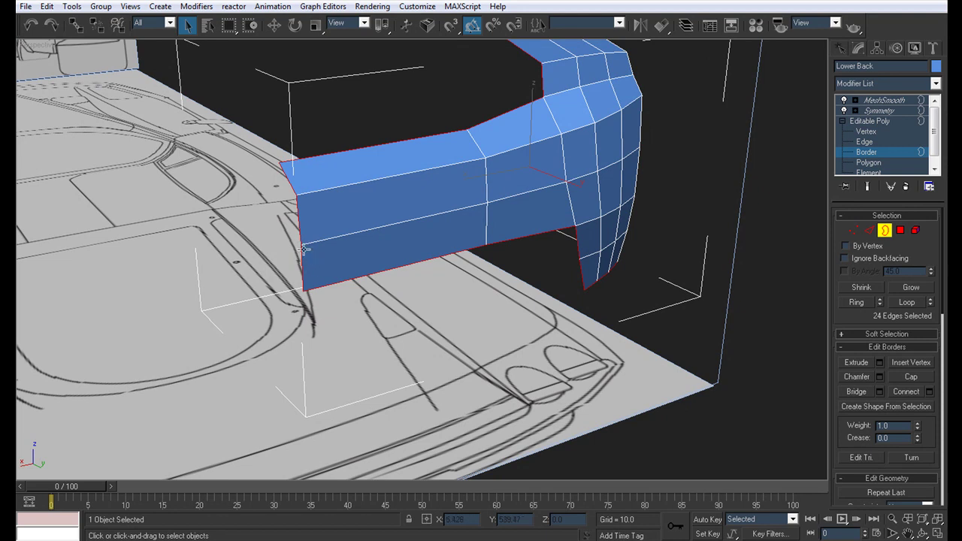
middle_click_drag(487, 281, 444, 275, "alt")
key("alt+w")
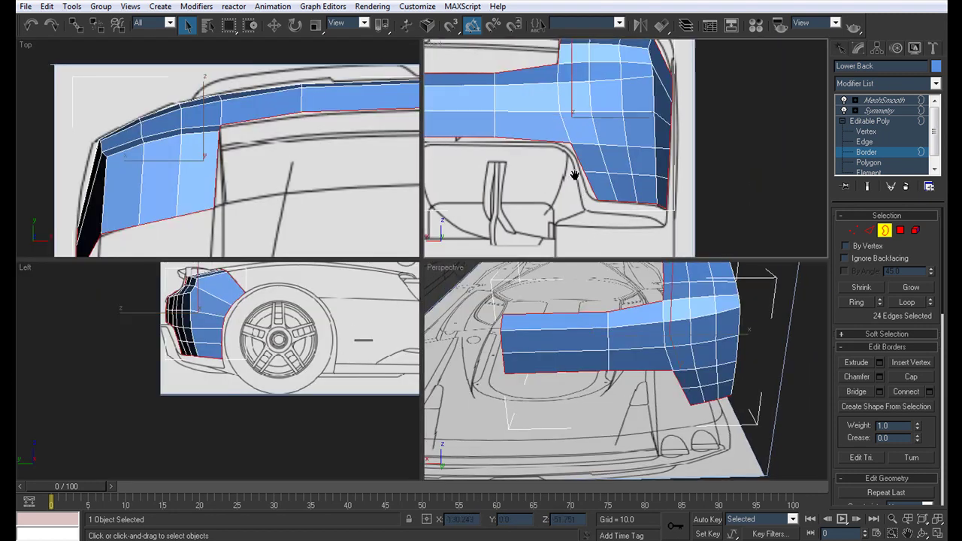
Cut the licence plate recess outline from the centre line to its upper corner, then to the neighbouring vertex and down to the lower edge.
middle_click_drag(536, 173, 672, 196)
key("alt+w")
key("alt+x")
middle_click_drag(483, 221, 519, 215)
scroll(620, 201, "up", 2)
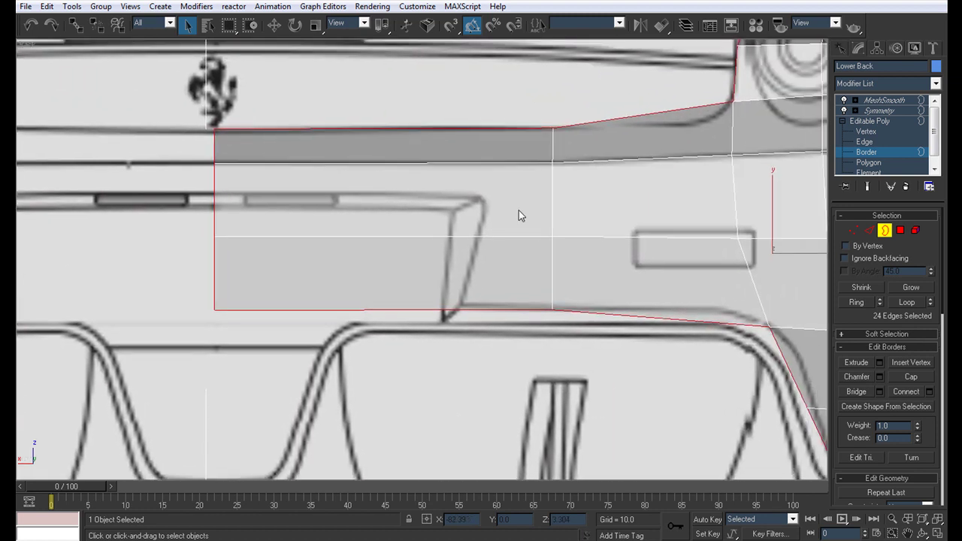
left_click(215, 191)
left_click(484, 195)
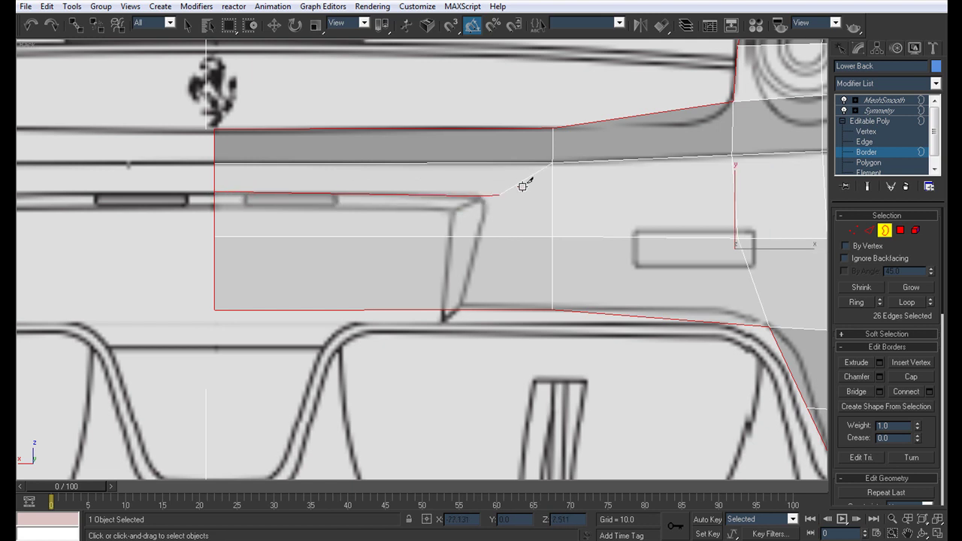
left_click(553, 162)
right_click(461, 305)
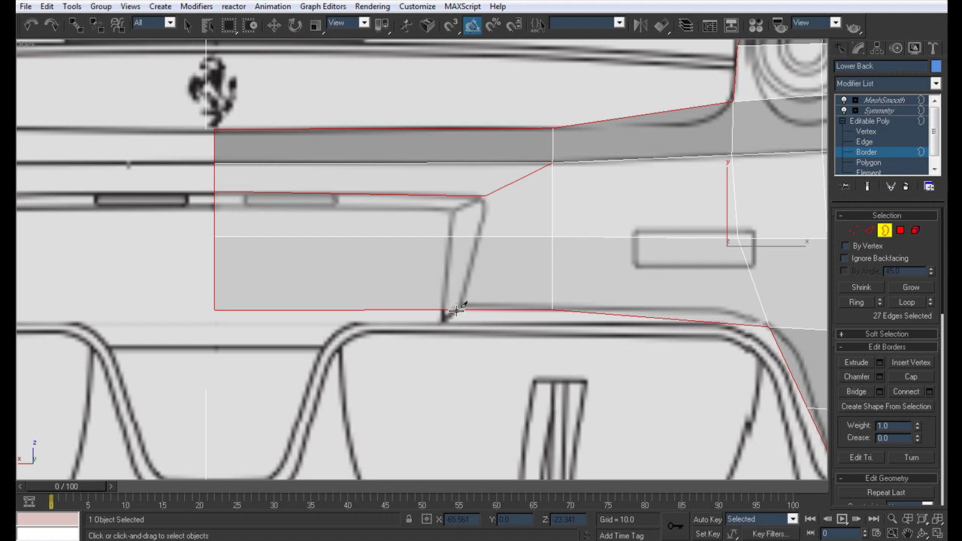
left_click(457, 309)
left_click(484, 196)
left_click(488, 198)
Align the recess outline's upper outer corner vertex with the plate recess corner on the rear blueprint.
key("1")
left_click(485, 196)
key("w")
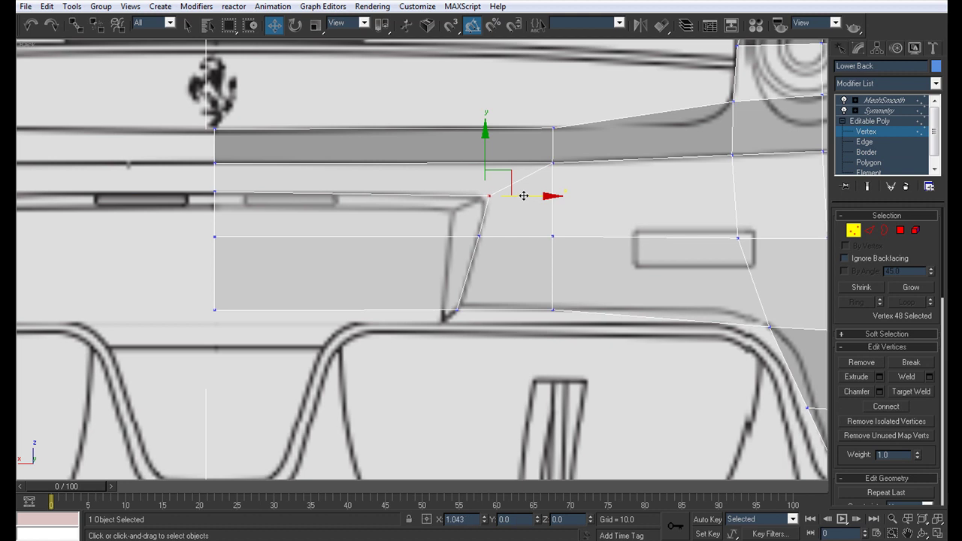
left_click_drag(523, 196, 524, 197)
left_click_drag(217, 209, 191, 178)
left_click(489, 195)
left_click_drag(489, 161, 489, 159)
left_click(497, 286)
Select the polygons inside the plate recess outline and extrude them inward.
middle_click_drag(558, 281, 663, 314)
left_click(868, 163)
left_click(386, 290)
left_click(393, 245, "ctrl")
key("alt+w")
key("alt+w")
middle_click_drag(676, 385, 433, 353, "alt")
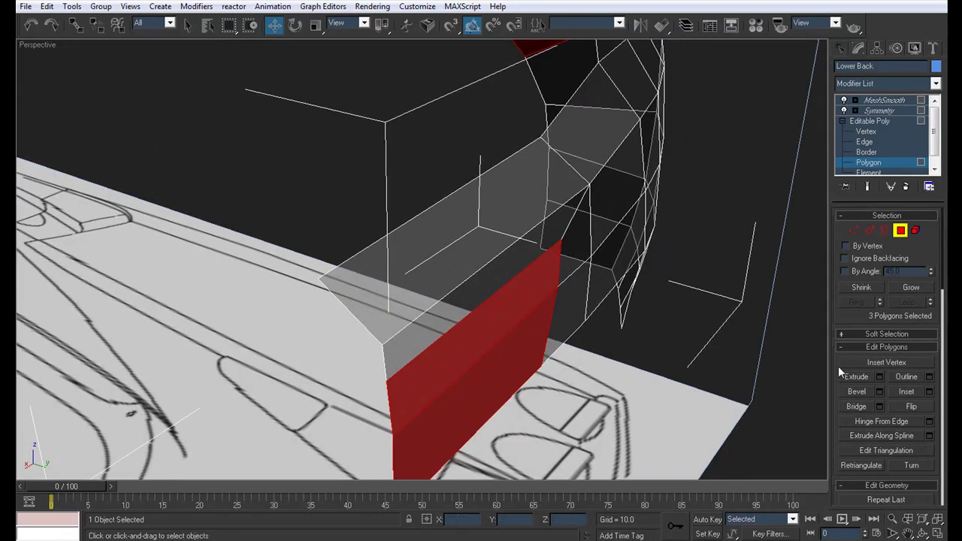
left_click_drag(486, 355, 489, 376)
Shift the extruded face's three outer-side vertices toward the centre so they follow the recess's inner edge on the rear blueprint.
key("alt+w")
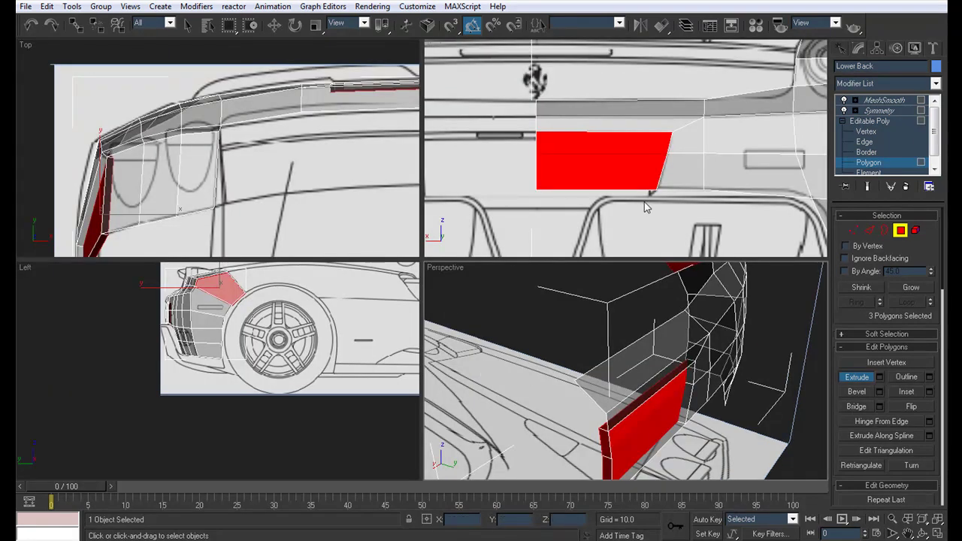
left_click(876, 133)
left_click(688, 360)
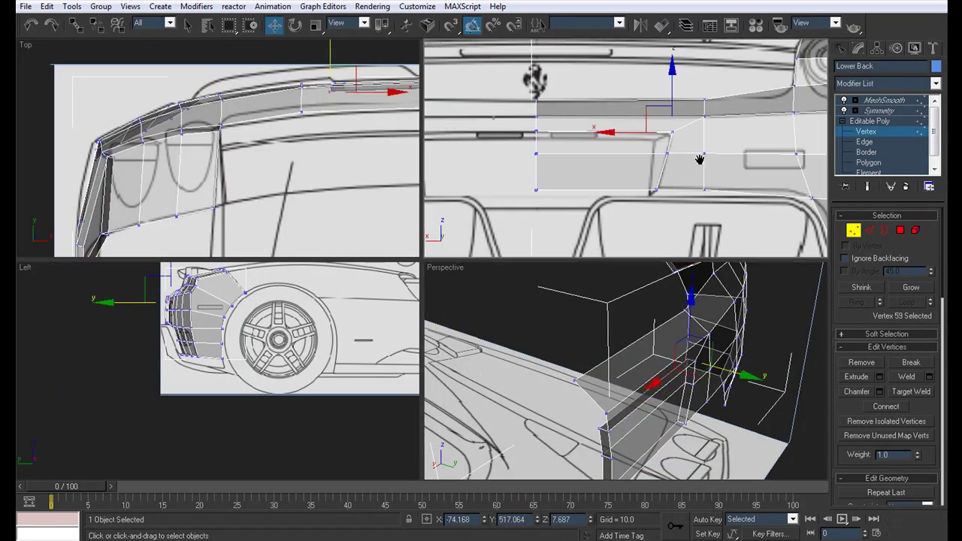
scroll(691, 176, "up", 2)
left_click_drag(695, 123, 687, 125)
left_click(685, 385)
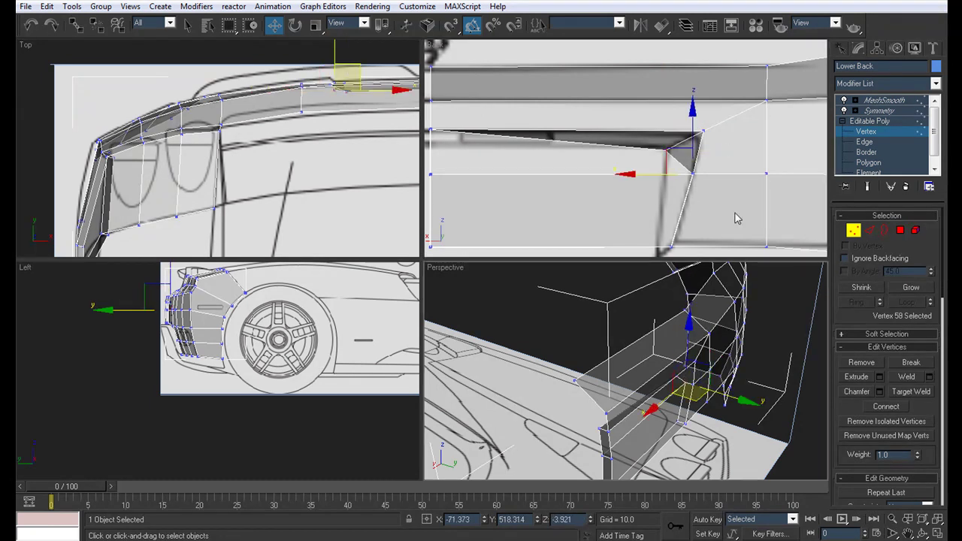
middle_click_drag(732, 176, 717, 175)
left_click_drag(726, 174, 695, 181)
left_click(677, 423)
middle_click_drag(709, 208, 690, 183)
left_click_drag(686, 223, 660, 225)
Lower the extruded face's upper centre-line vertex to the recess's inner upper line, at about Z 2.9.
middle_click_drag(583, 167, 724, 162)
left_click(599, 431)
right_click(584, 228)
left_click_drag(539, 63, 538, 101)
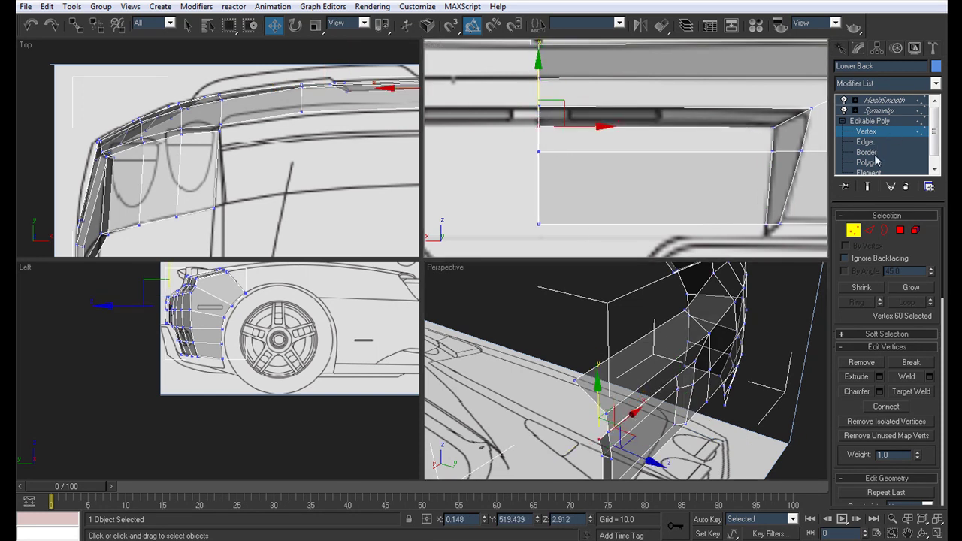
Delete the extrusion's side polygons along the centre line and lower edge, and preview the mirrored, smoothed panel.
left_click(872, 161)
middle_click_drag(637, 343, 583, 336, "alt")
middle_click_drag(729, 325, 752, 321)
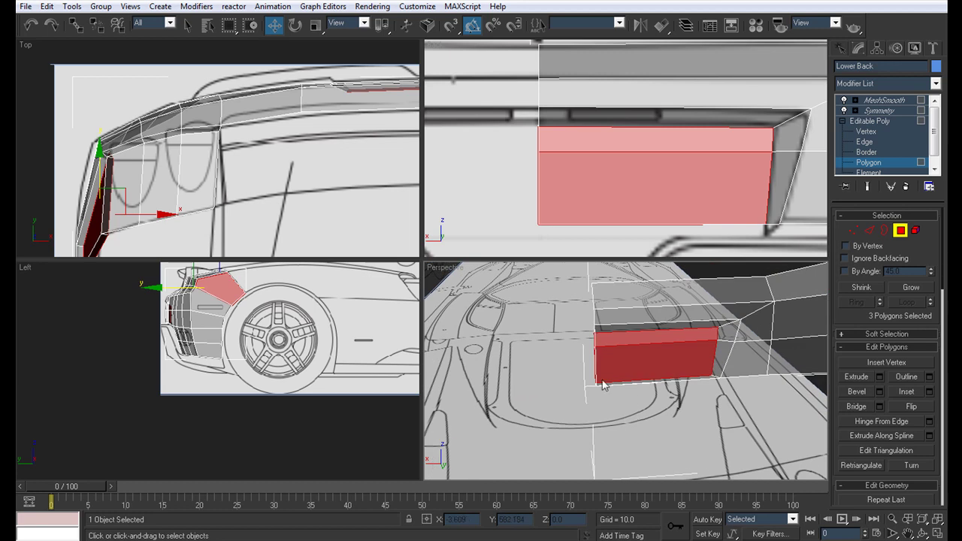
left_click(571, 343)
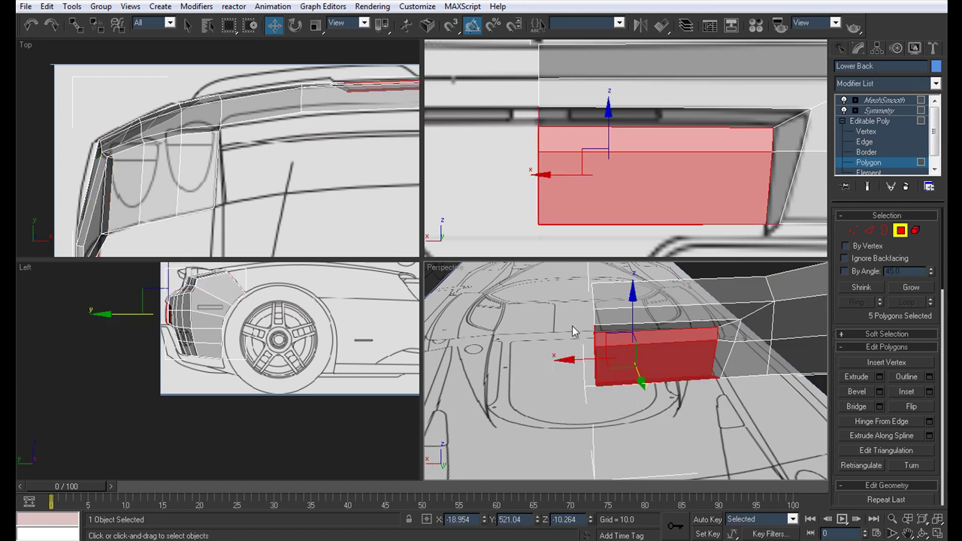
left_click_drag(655, 324, 591, 348, "alt")
left_click(518, 409)
left_click(486, 355)
left_click(489, 361)
left_click(483, 344, "ctrl")
left_click(480, 321, "ctrl")
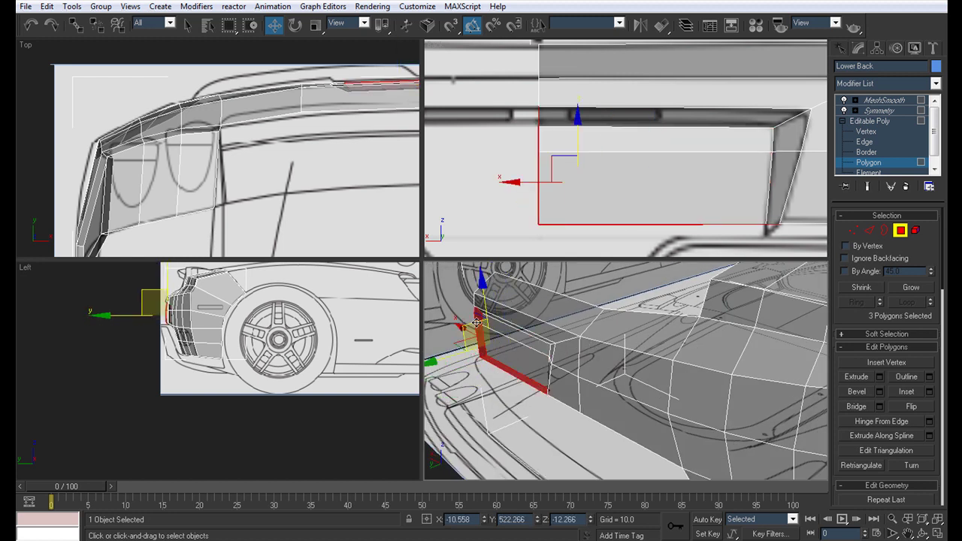
key("ctrl+d")
middle_click_drag(590, 322, 610, 337, "alt")
scroll(623, 352, "down", 4)
key("alt+w")
left_click(879, 110)
mouse_move(526, 285)
middle_mouse_down("alt")
mouse_move(541, 272)
mouse_move(521, 278)
middle_mouse_up("alt")
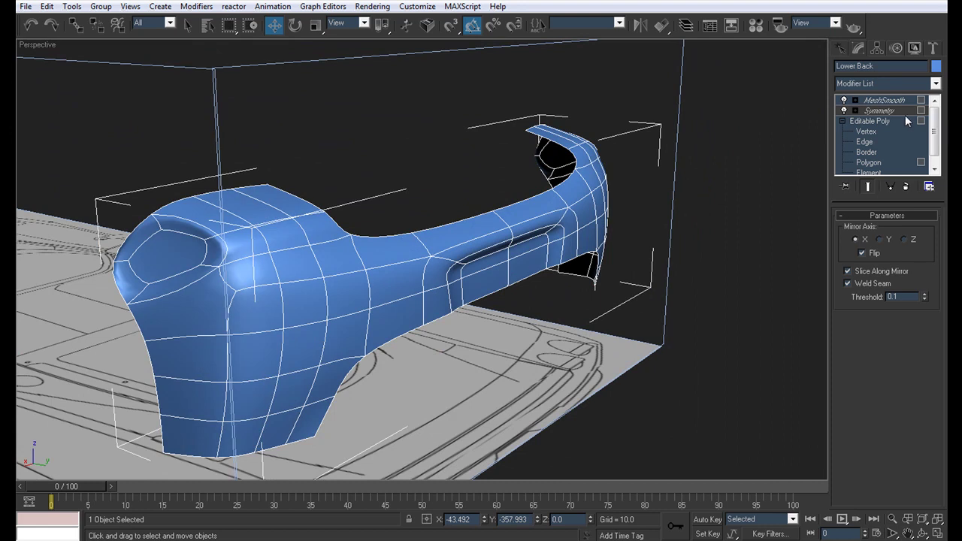
Target-weld the accidentally extruded side polygon's corner vertices back onto the adjoining panel vertices and check the smoothed result.
left_click(867, 132)
middle_click_drag(642, 170, 192, 109, "alt")
scroll(514, 189, "up", 5)
key("ctrl+shift+w")
left_click(214, 121)
left_click(208, 118)
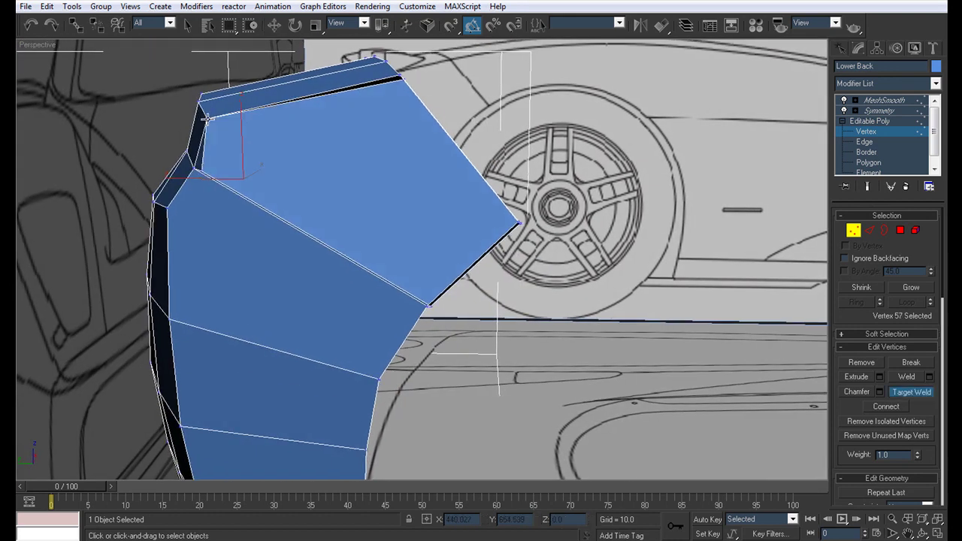
left_click(398, 74)
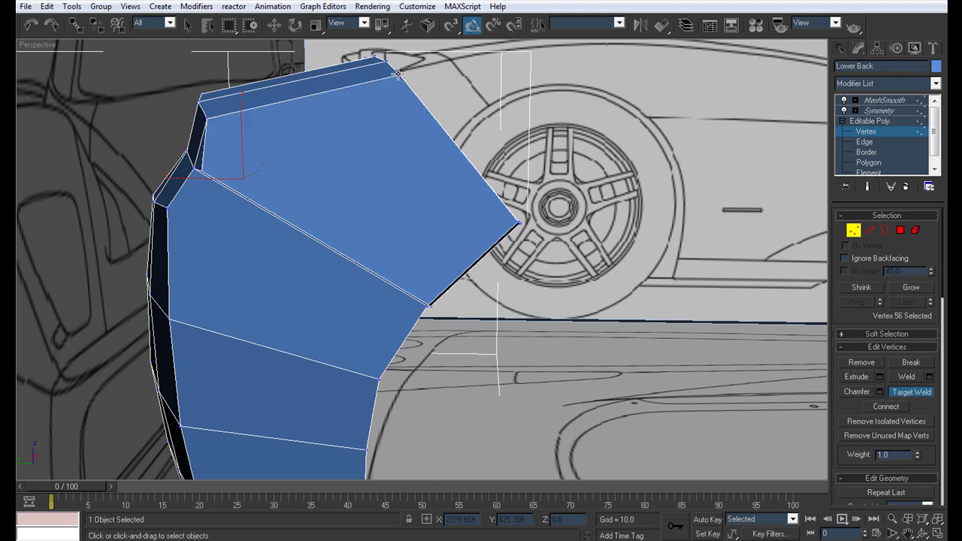
left_click(517, 223)
left_click(426, 305)
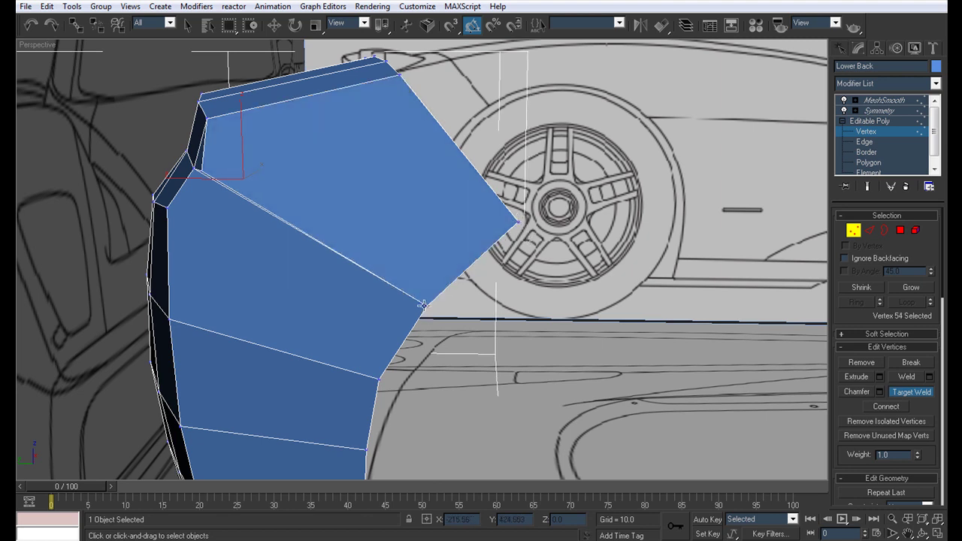
left_click(201, 172)
left_click(194, 168)
left_click(874, 101)
middle_click_drag(289, 177, 388, 236, "alt")
scroll(369, 190, "down", 4)
Extend the panel's open border edges, excluding those on the centre line, by a thin strip about 4.3 along Y.
left_click(875, 131)
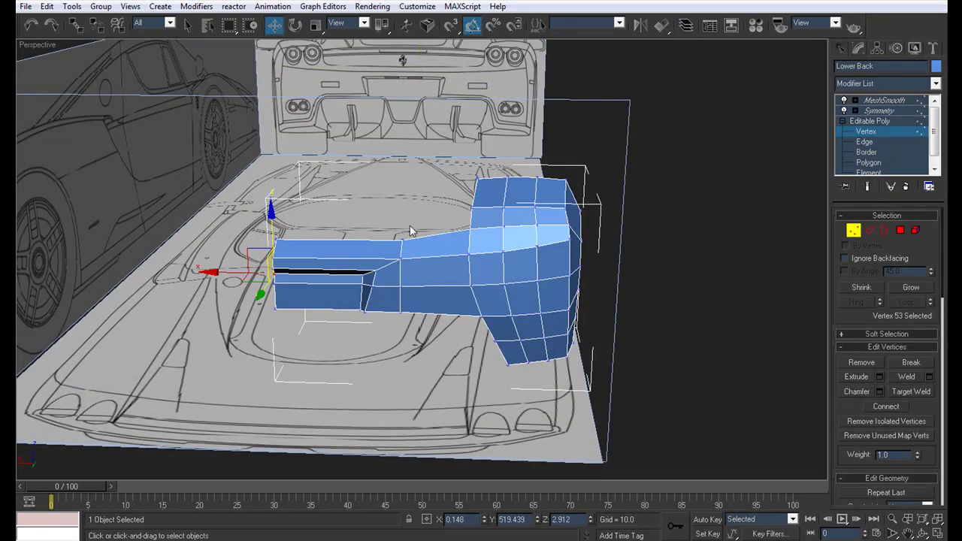
left_click(872, 153)
left_click(473, 199)
left_click(379, 281, "ctrl")
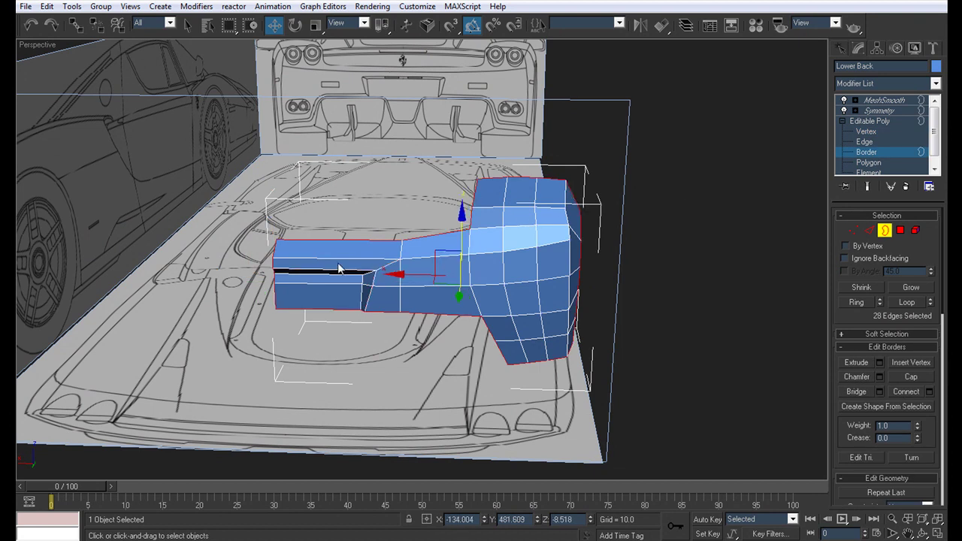
middle_click_drag(382, 281, 399, 260, "alt")
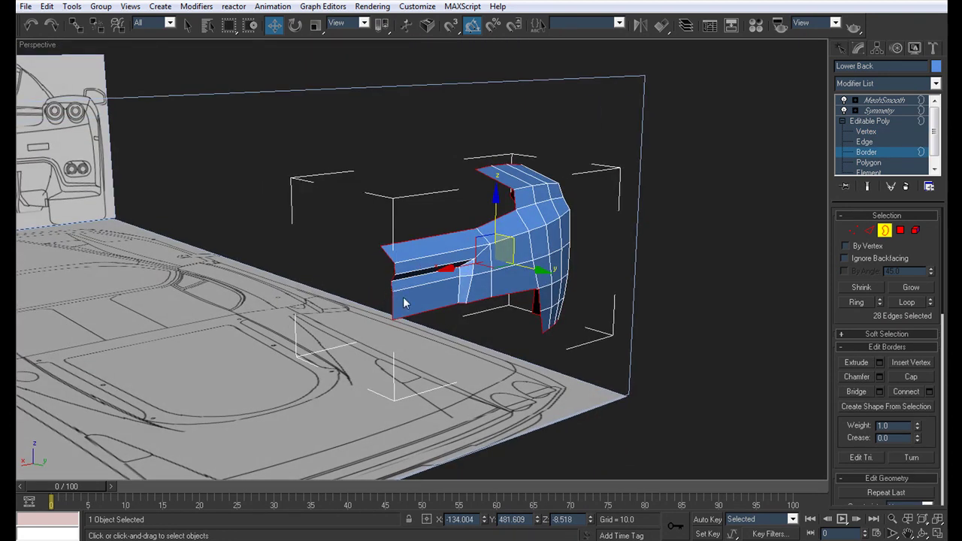
key("2")
left_click(393, 270, "alt")
left_click(390, 258, "alt")
middle_click_drag(523, 260, 419, 275, "alt")
scroll(301, 305, "up", 2)
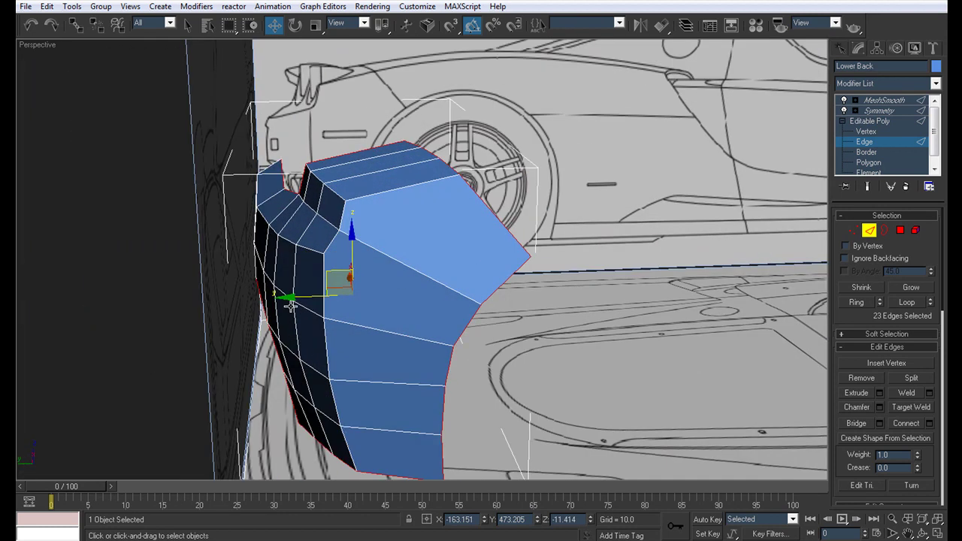
middle_click_drag(294, 298, 427, 280, "alt")
left_click_drag(299, 281, 310, 282)
middle_click_drag(530, 257, 425, 259, "alt")
Select the six new vertices along the wheel arch edge and move them inward to about X -222.8, Y 429.6.
left_click(867, 131)
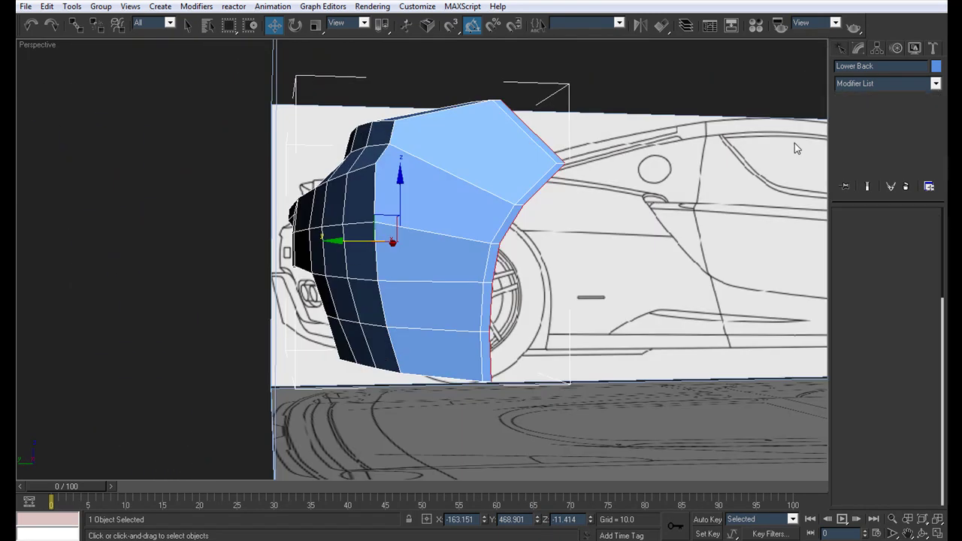
left_click(560, 157)
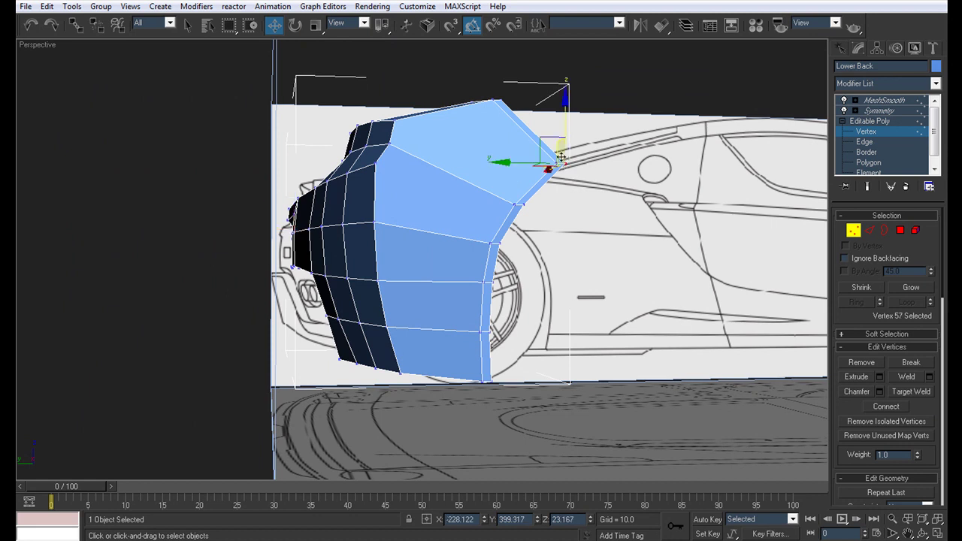
left_click(521, 206, "ctrl")
left_click(489, 324, "ctrl")
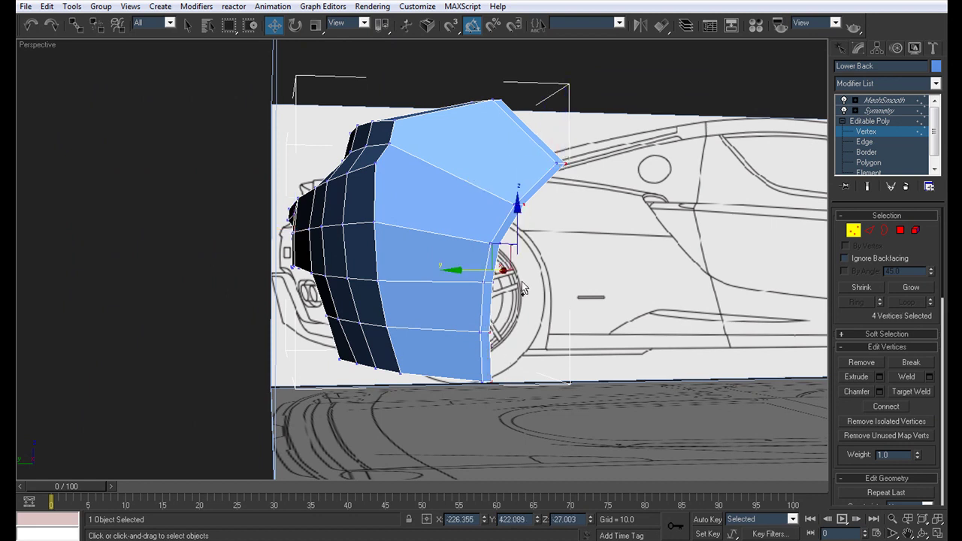
left_click(494, 281, "ctrl")
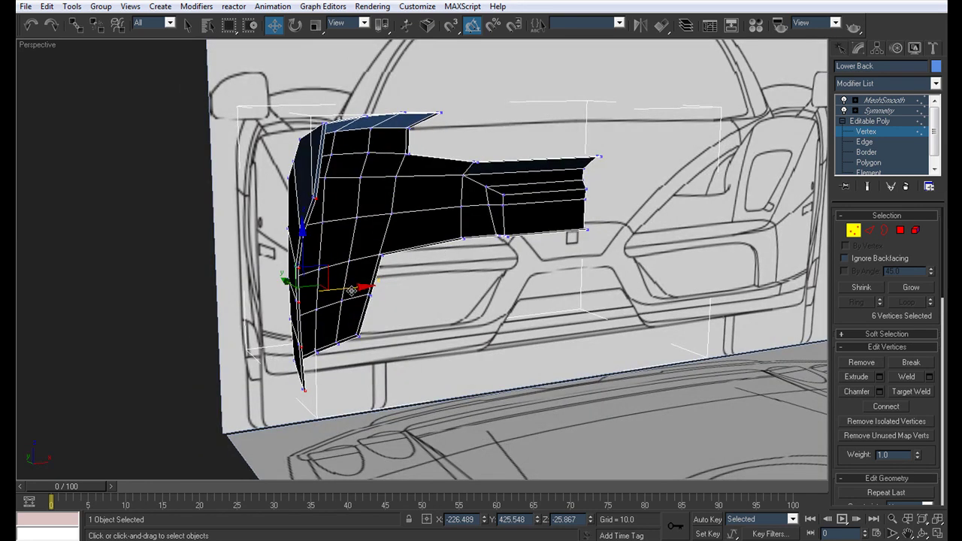
left_click_drag(352, 290, 360, 289)
middle_click_drag(367, 269, 306, 308, "alt")
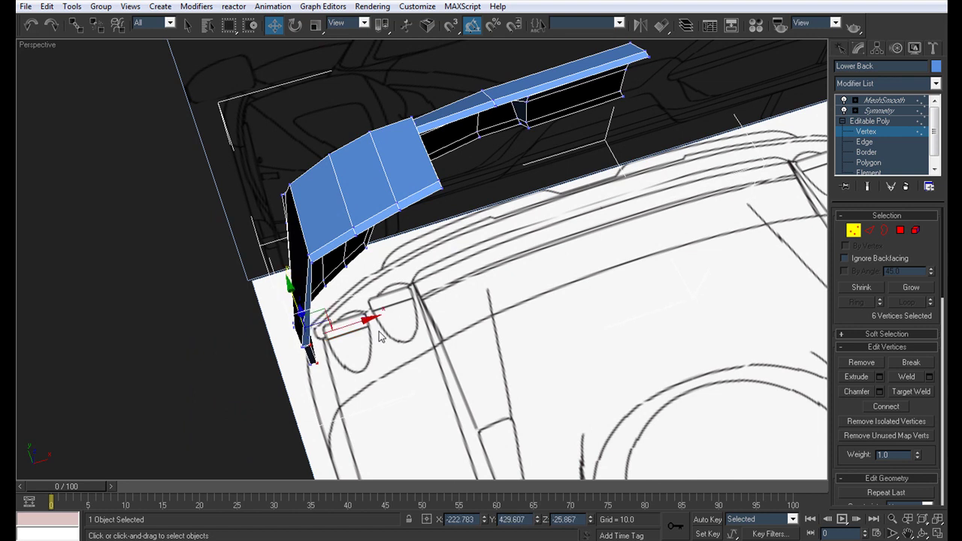
Select the three inner vertices of the upper border strip and lower them to about Z 53.1.
middle_click_drag(364, 319, 571, 218, "alt")
left_click(563, 203)
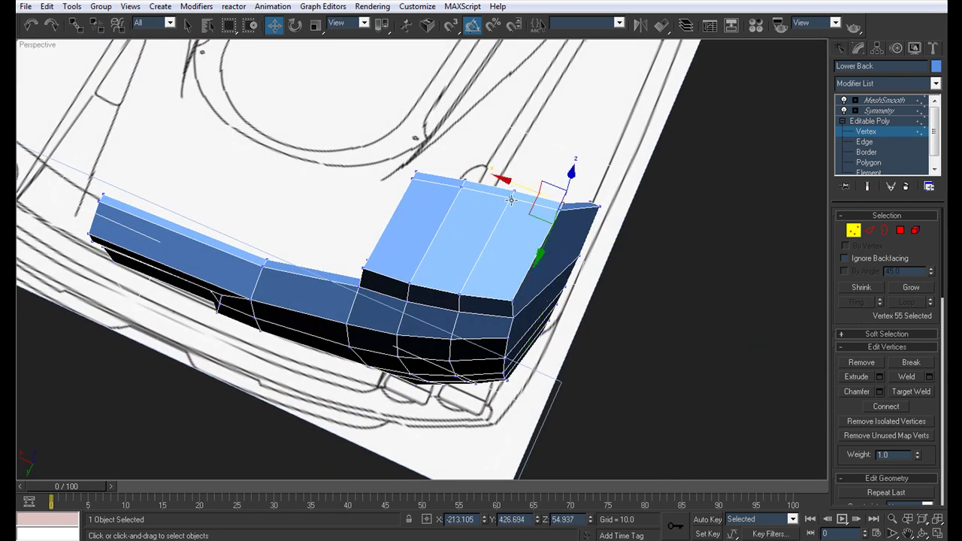
left_click_drag(414, 170, 432, 186)
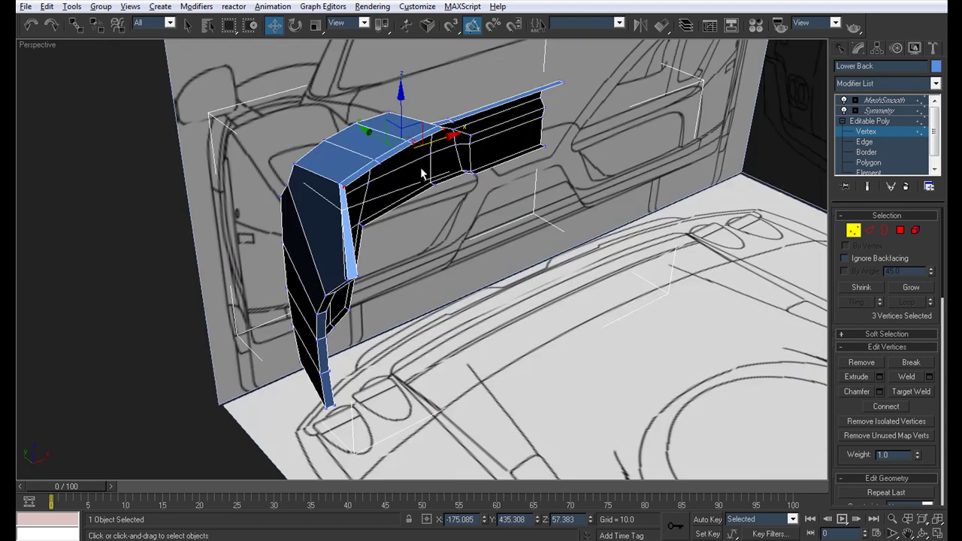
middle_click_drag(353, 180, 380, 159, "alt")
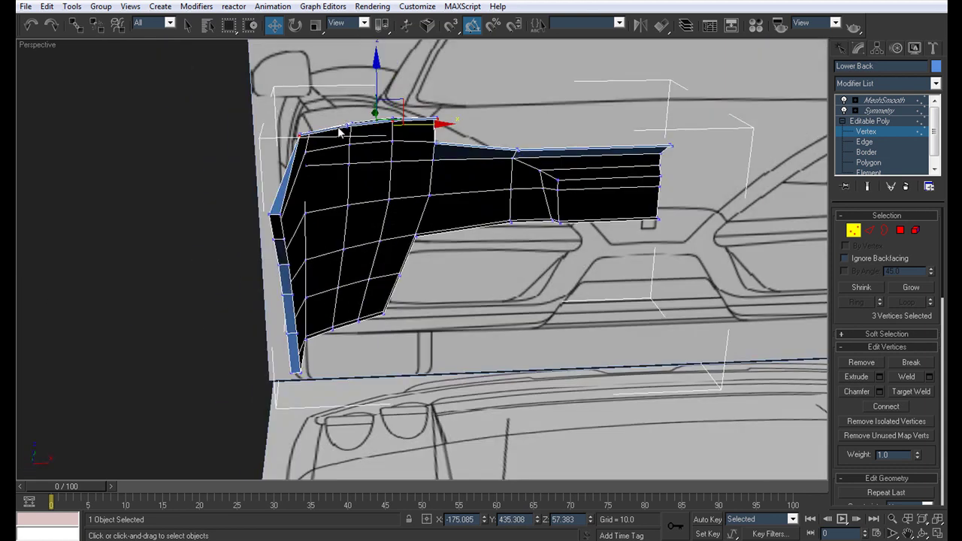
left_click_drag(375, 84, 376, 94)
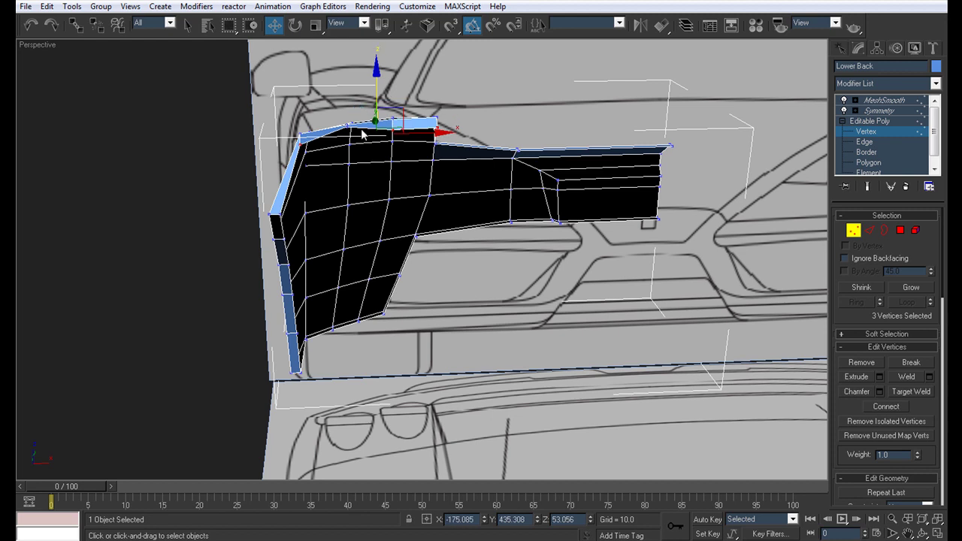
Add the fourth inner vertex of the upper border strip to the selection and lower the group to about Z 53.2.
middle_click_drag(356, 103, 459, 191, "alt")
left_click_drag(447, 273, 444, 271, "ctrl")
middle_click_drag(447, 273, 358, 187, "alt")
left_click_drag(369, 80, 370, 89)
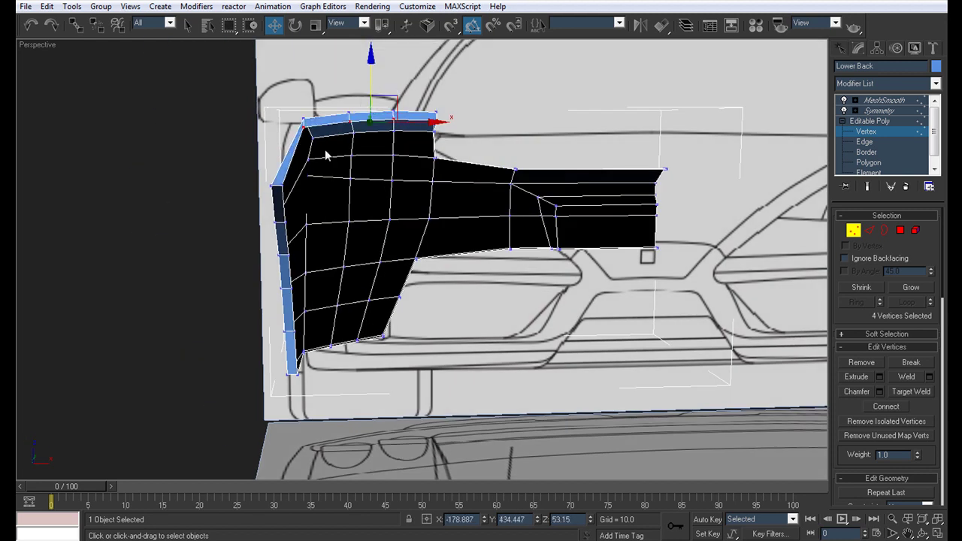
Move the upper strip's outer corner vertex to about X -210.5 and lower its inner corner vertex to about Z 44.6.
left_click(305, 124)
left_click_drag(351, 127, 353, 127)
middle_click_drag(354, 127, 263, 150, "alt")
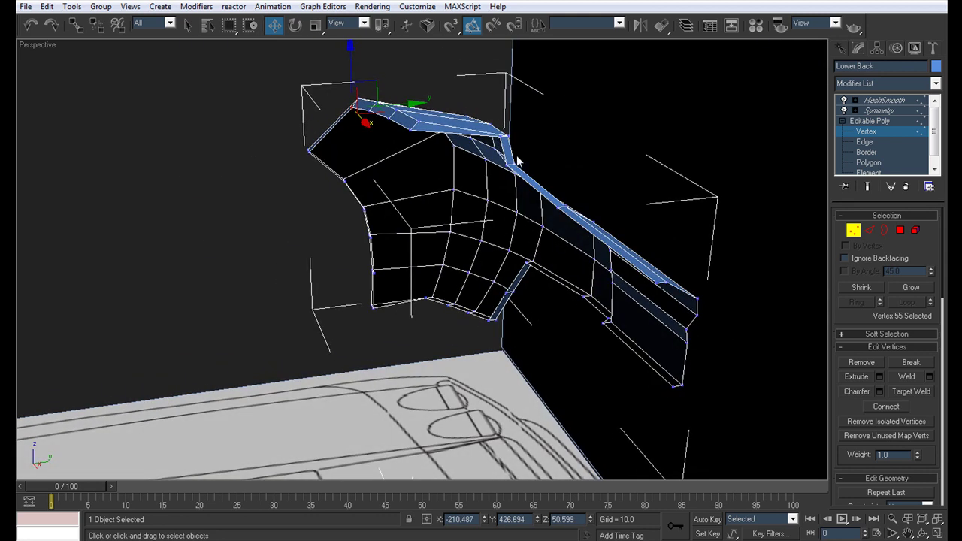
left_click(498, 134)
left_click_drag(498, 114, 499, 115)
middle_click_drag(617, 178, 279, 136, "alt")
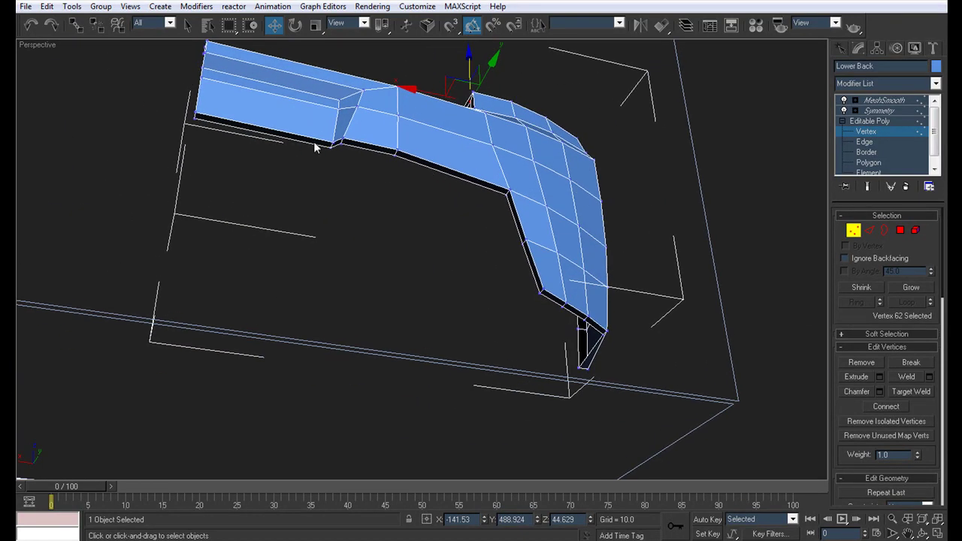
Connect the edges between the licence plate recess and the tail-light section with one segment, adding a single vertical edge loop.
middle_click_drag(361, 158, 337, 191, "alt")
key("alt+w")
scroll(629, 139, "down", 5)
middle_click_drag(704, 189, 598, 135)
key("alt+w")
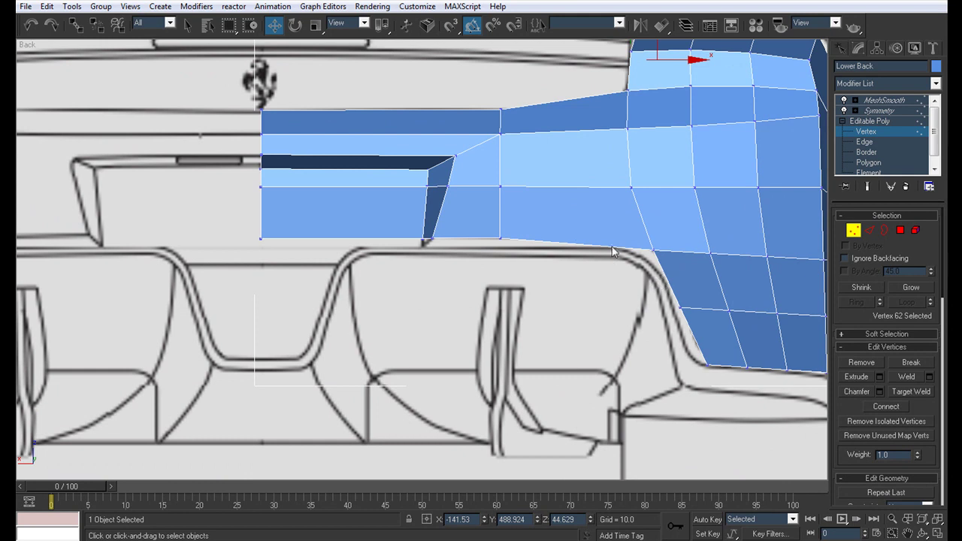
left_click(886, 142)
left_click_drag(586, 66, 590, 269)
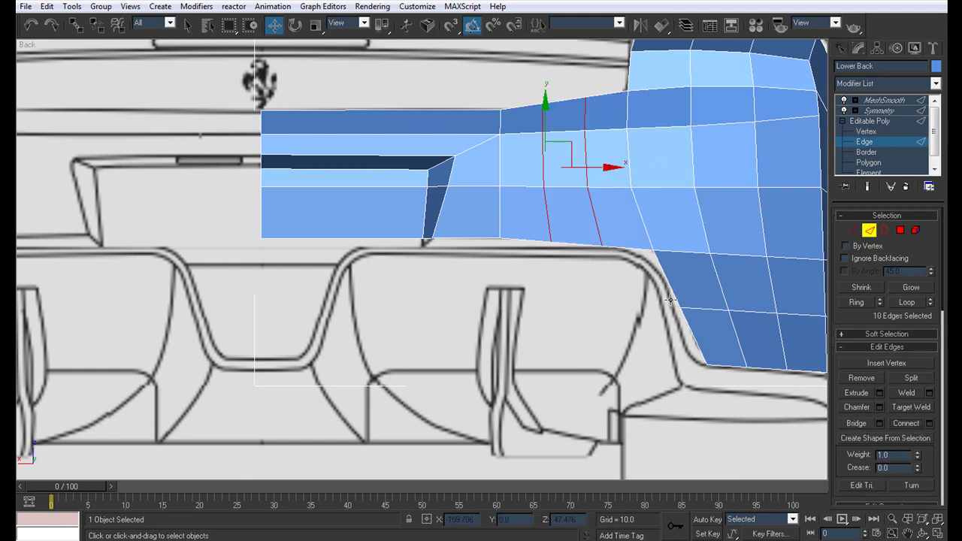
left_click(930, 423)
left_click(473, 272)
left_click(478, 328)
key("1")
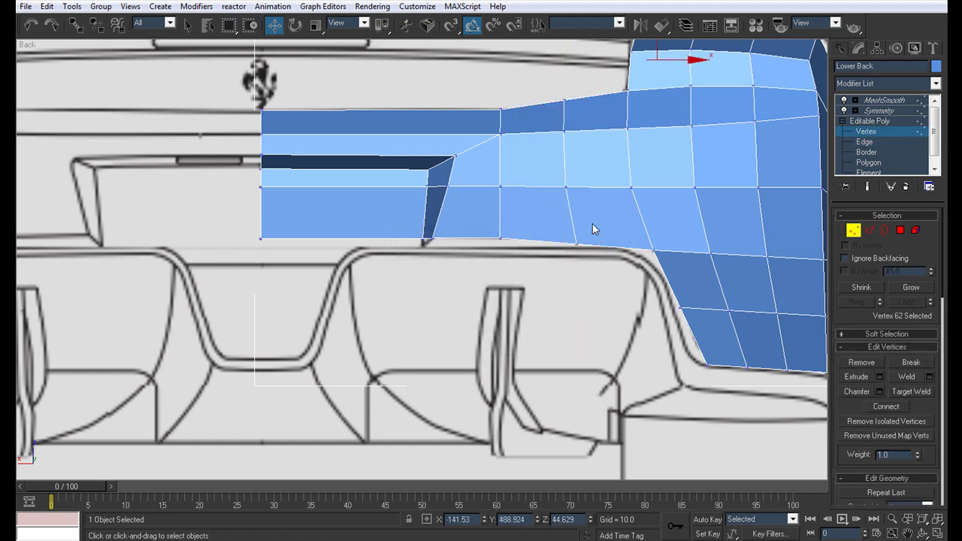
Raise the new loop's lower vertices by about 2.7 and lower its upper vertices to about Z 26.4 to match the blueprint.
key("alt+x")
left_click(576, 242)
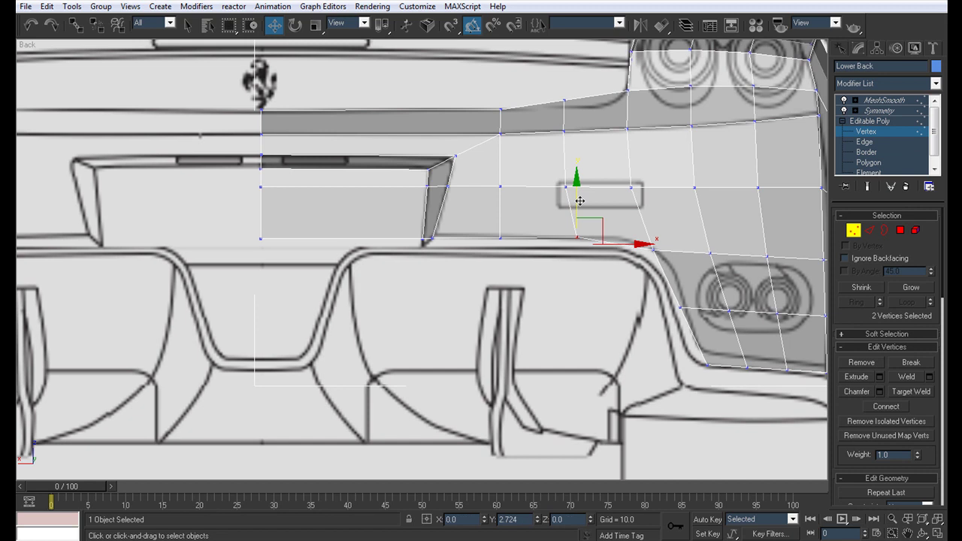
left_click_drag(586, 239, 575, 111)
left_click_drag(563, 59, 562, 67)
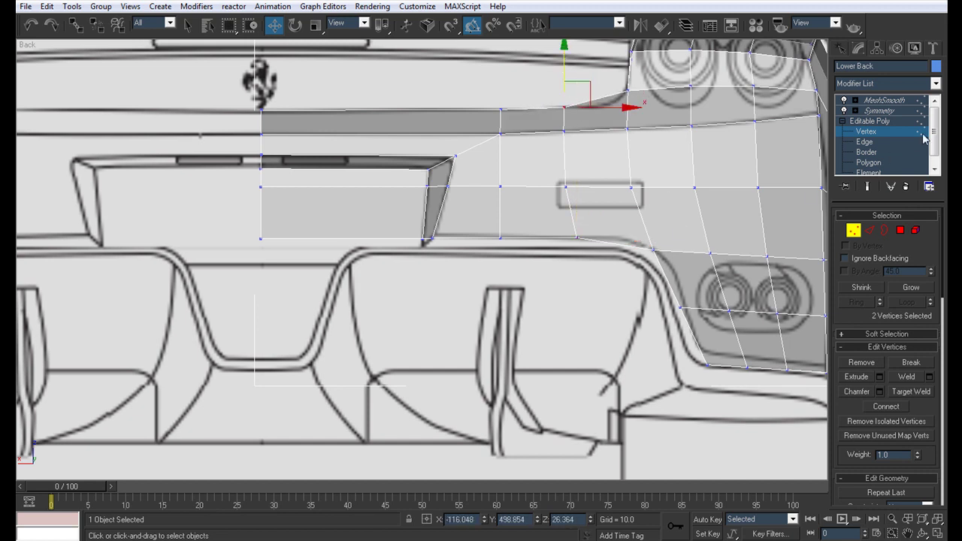
left_click(887, 142)
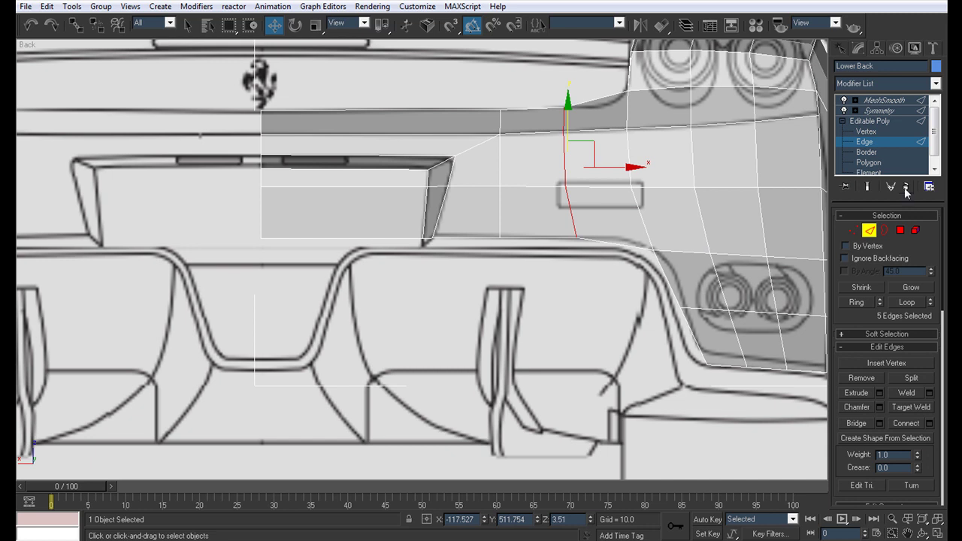
left_click(874, 132)
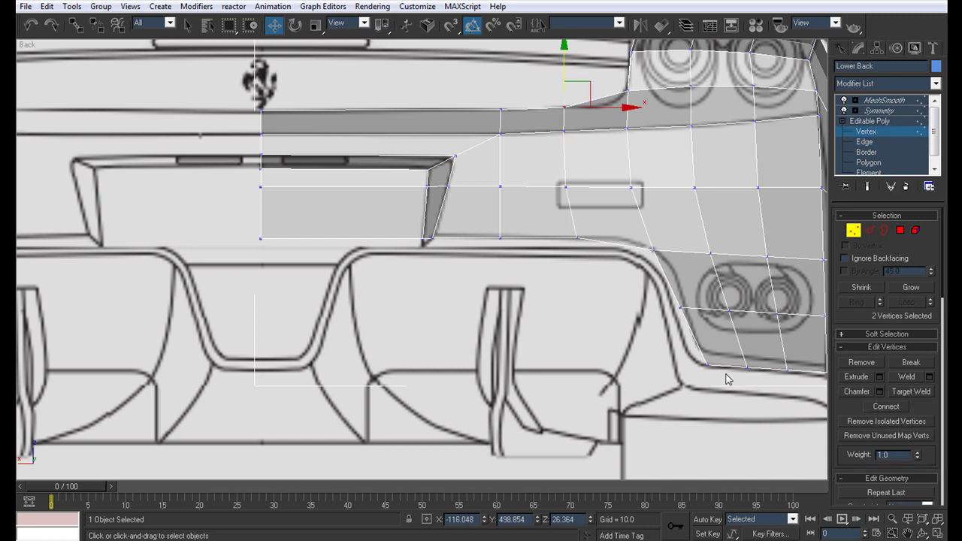
key("1")
Move the lower cutout's three slanted border vertices to about X -156.2 and its upper corner vertex to about X -146.9, Z -31.3.
key("alt+w")
scroll(692, 394, "up", 2)
key("1")
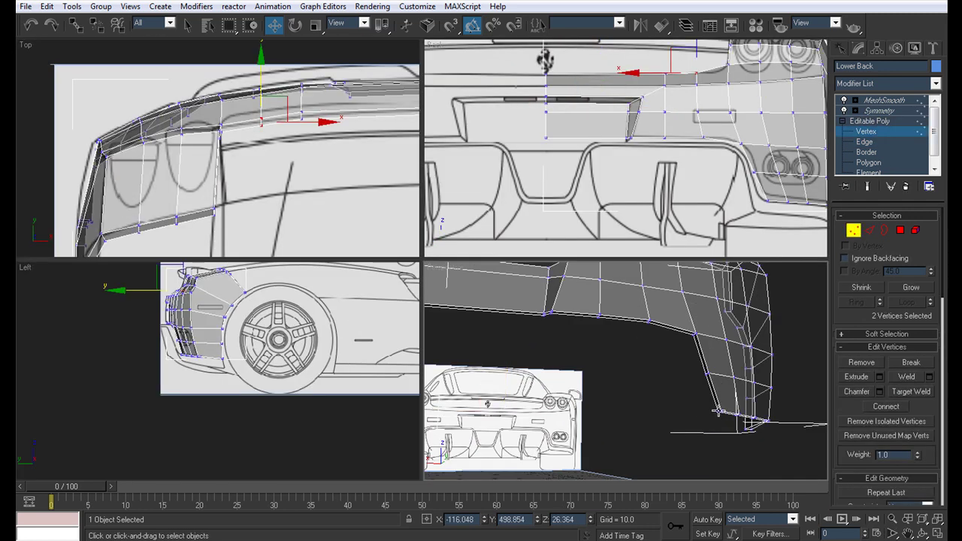
left_click(696, 334, "ctrl")
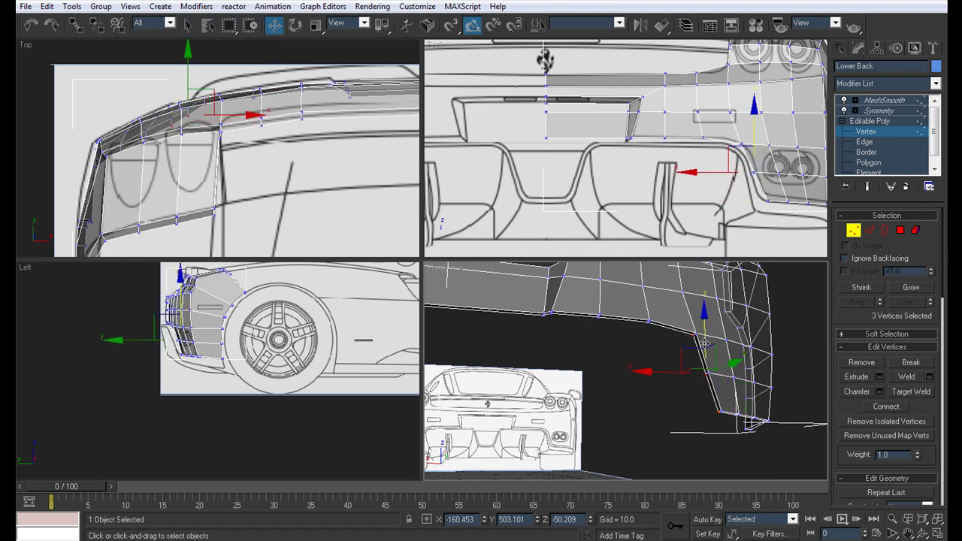
scroll(720, 179, "up", 5)
left_click_drag(739, 163, 728, 160)
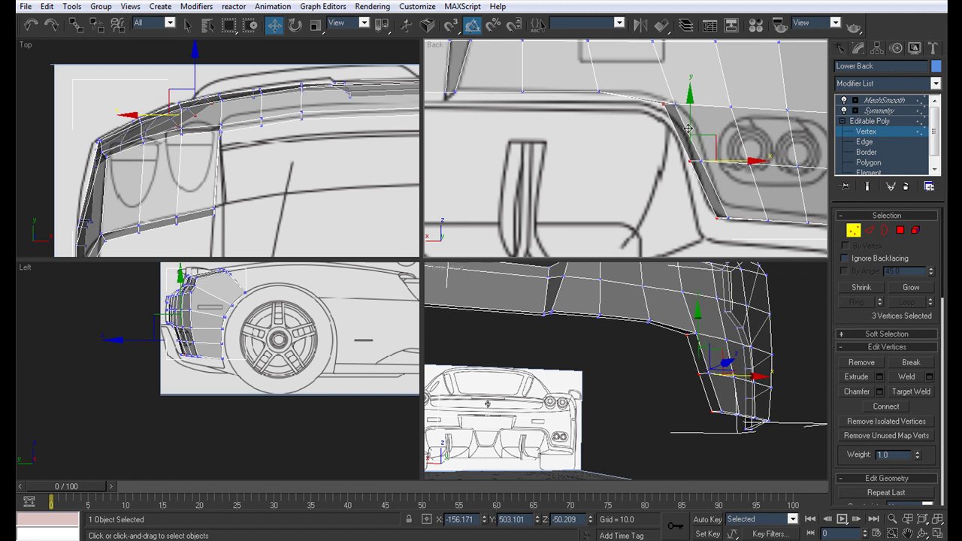
left_click(664, 104)
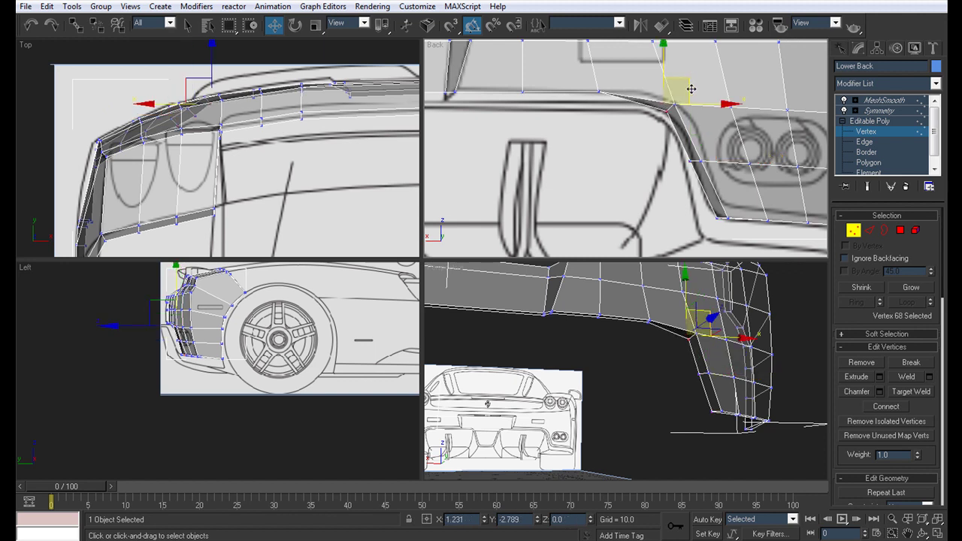
left_click_drag(690, 89, 690, 90)
Select the five inner border vertices along the panel's lower edge near the centre and lower them to about Z -27.5.
middle_click_drag(623, 427, 705, 430)
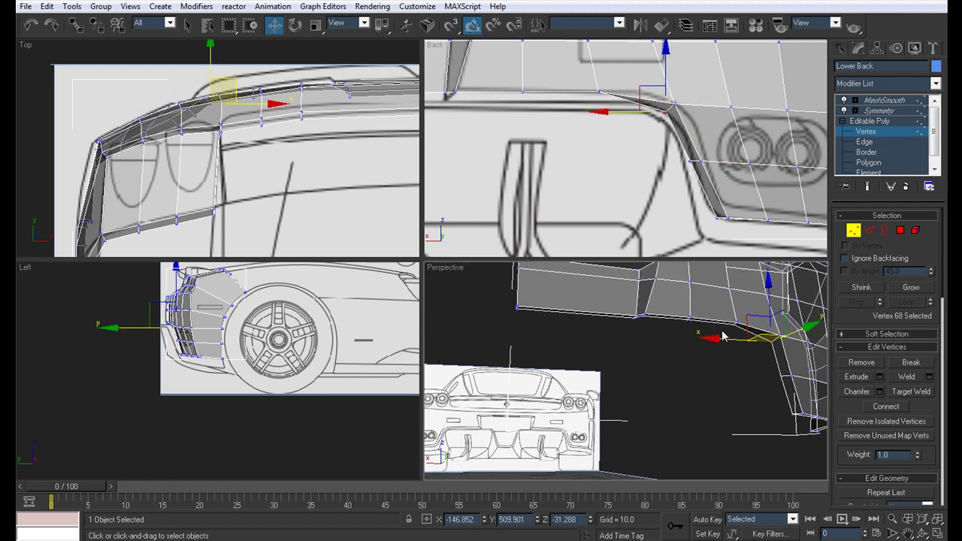
left_click(732, 323)
left_click(687, 320, "ctrl")
left_click(636, 319, "ctrl")
left_click(629, 318, "ctrl")
left_click(518, 309, "ctrl")
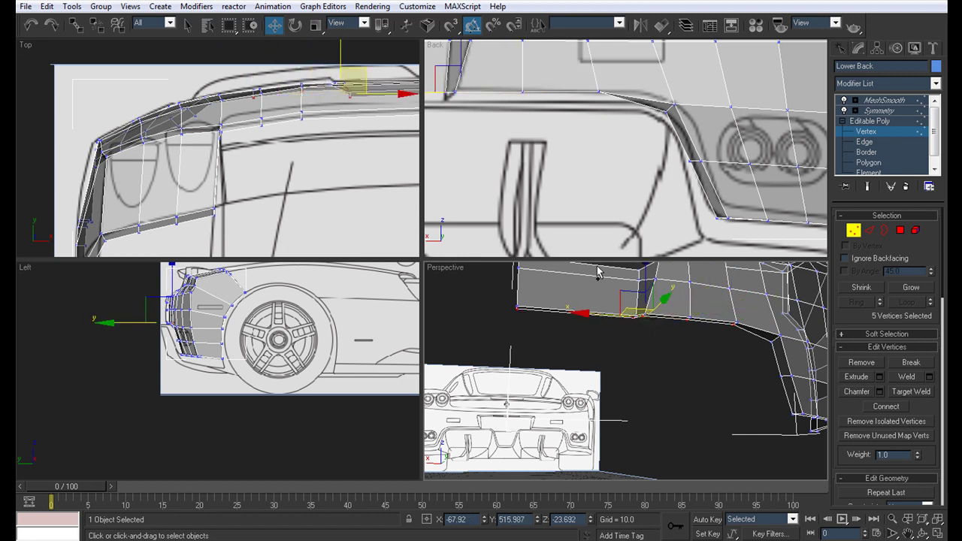
middle_click_drag(612, 157, 616, 161)
middle_click_drag(499, 96, 605, 124)
left_click_drag(565, 86, 567, 96)
Extend the selection to all eight inner vertices along the lower edge and cutout and move them about 2.5 along Y.
scroll(666, 161, "down", 6)
middle_click_drag(663, 173, 642, 170)
middle_click_drag(717, 366, 643, 364)
key("alt+w")
key("alt+x")
mouse_move(587, 254)
middle_mouse_down("alt")
mouse_move(554, 260)
mouse_move(494, 244)
mouse_move(602, 262)
middle_mouse_up("alt")
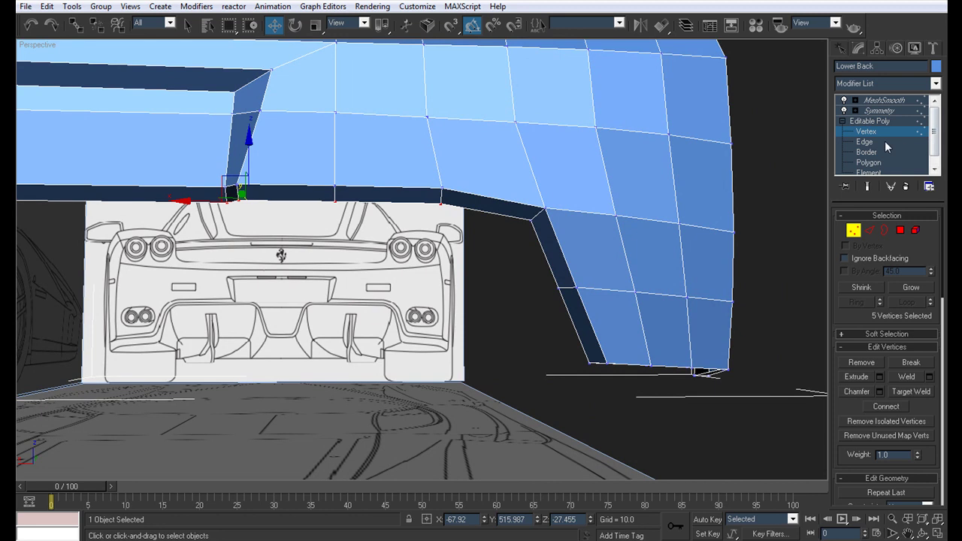
left_click(530, 220, "ctrl")
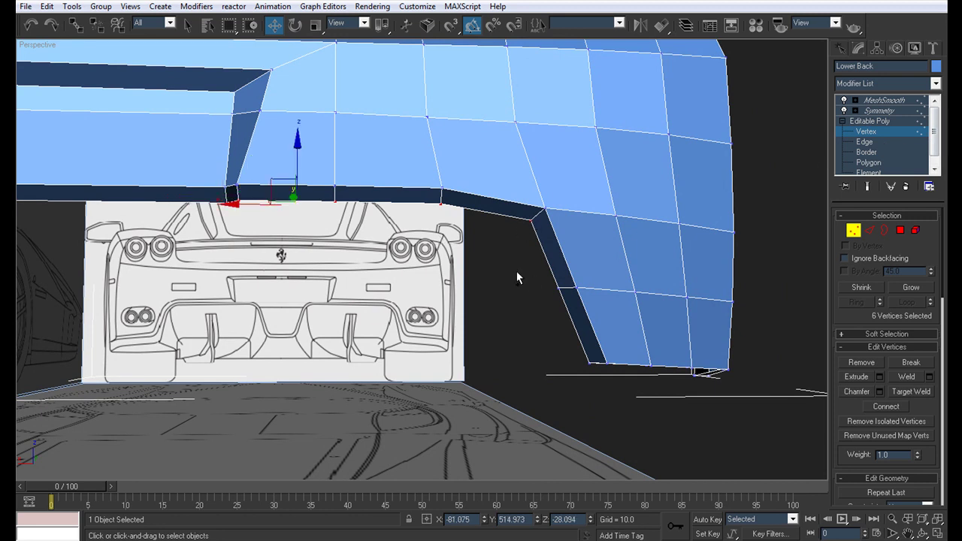
left_click_drag(566, 310, 568, 313, "ctrl")
left_click(585, 365, "ctrl")
middle_click_drag(584, 366, 468, 260, "alt")
left_click_drag(595, 299, 601, 303)
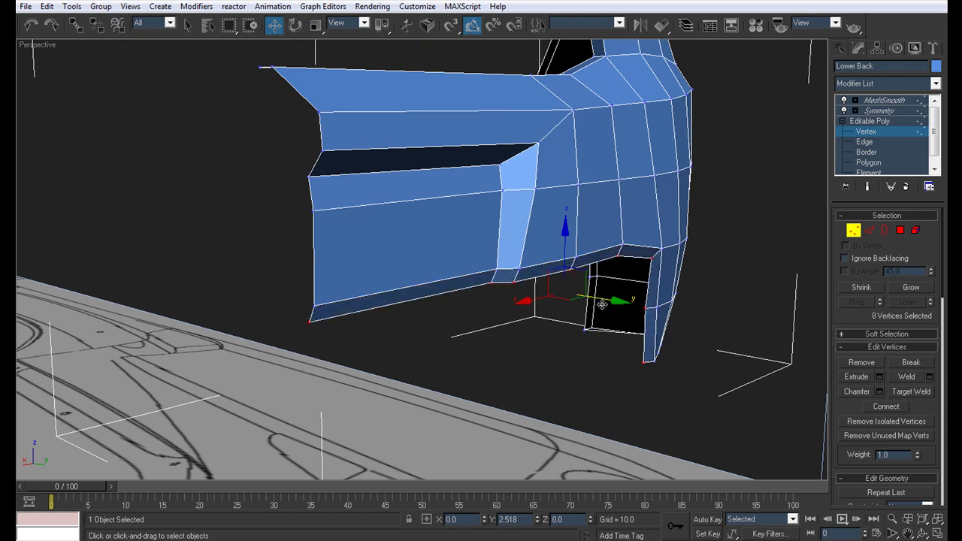
Check the panel at the Symmetry level and examine its shape from the outer corner and several other angles.
middle_click_drag(602, 303, 762, 219, "alt")
left_click(901, 112)
middle_click_drag(497, 192, 496, 218)
scroll(504, 191, "down", 4)
left_click(864, 142)
middle_click_drag(673, 223, 450, 234, "alt")
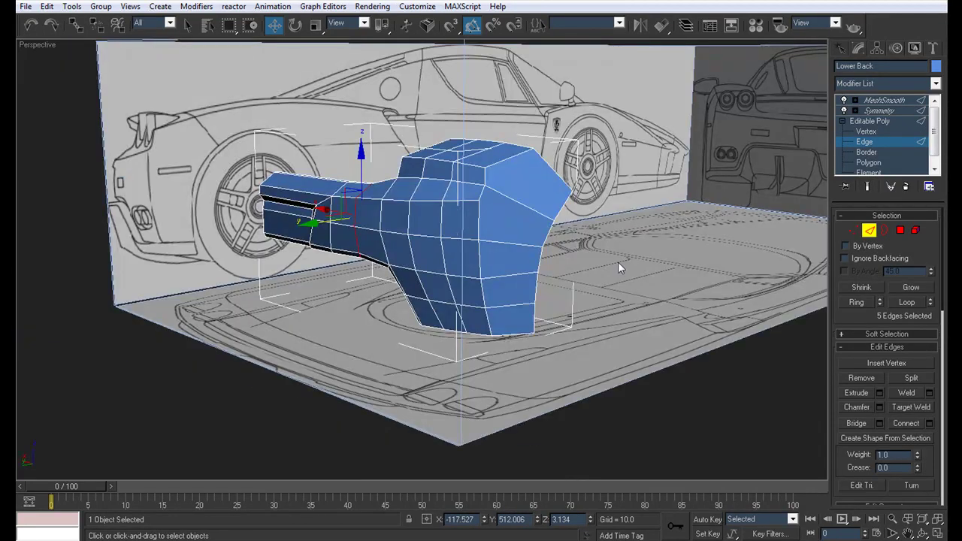
middle_click_drag(620, 252, 401, 281, "alt")
key("alt+w")
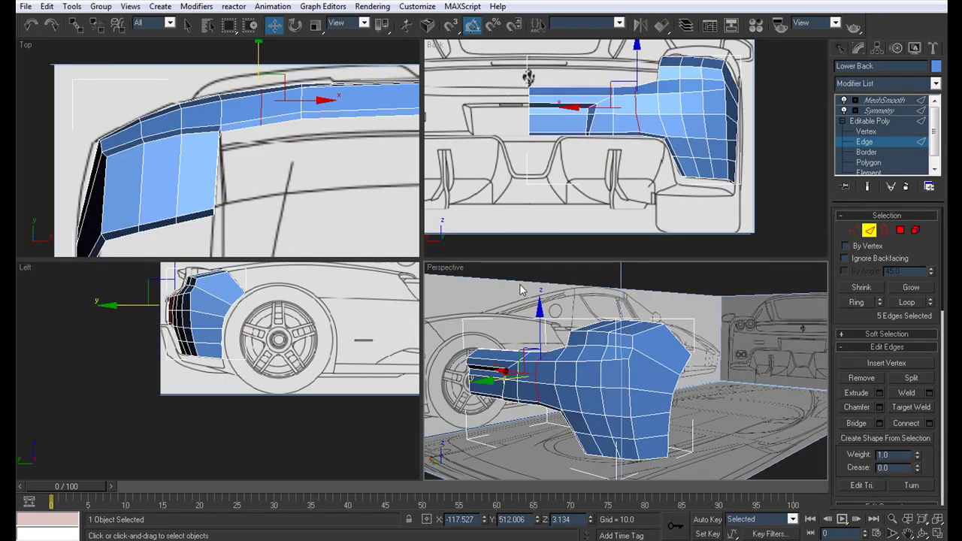
Select the two vertices midway along the lower cutout's slanted edge and align them to the blueprint at about X -161.4.
key("alt+x")
middle_click_drag(704, 159, 618, 169)
scroll(651, 162, "up", 2)
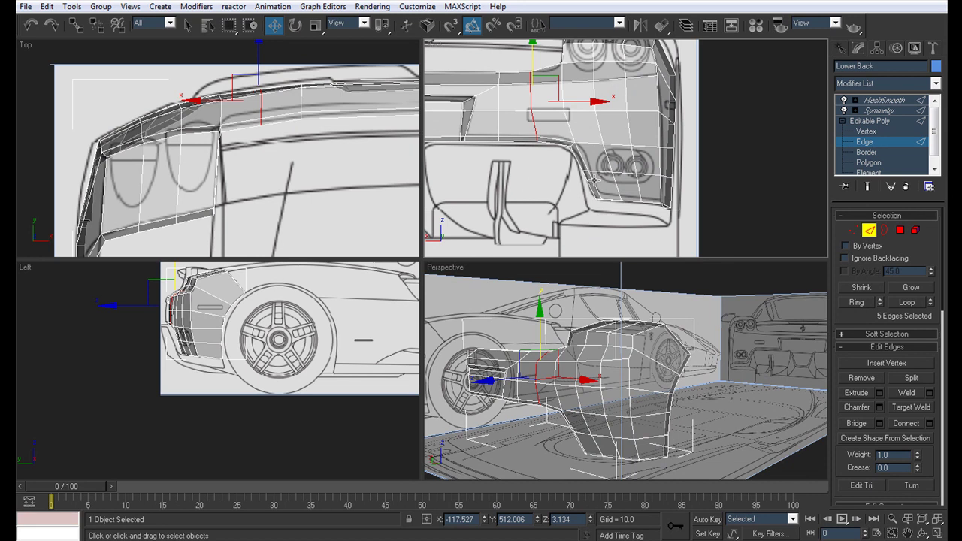
left_click(888, 132)
left_click_drag(600, 186, 618, 170)
middle_click_drag(620, 169, 606, 204)
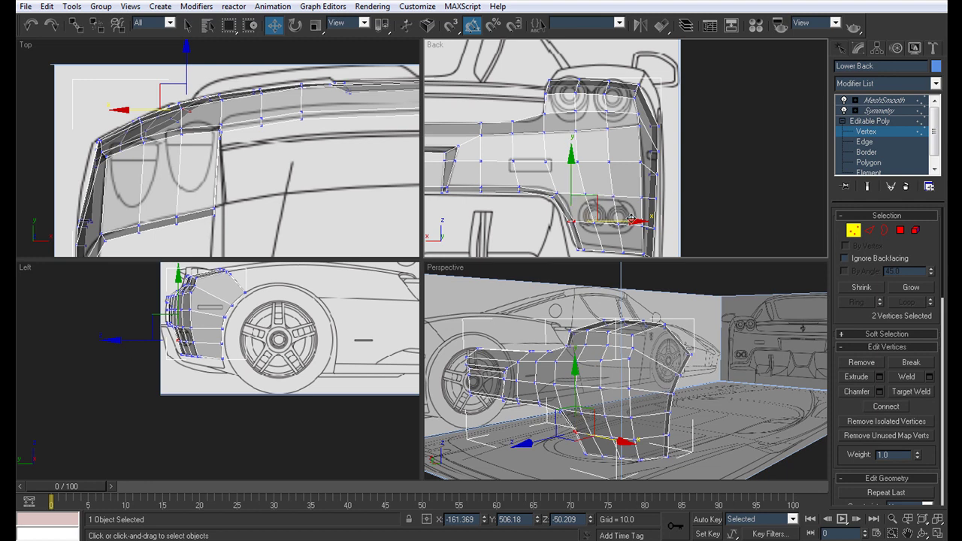
middle_click_drag(633, 374, 614, 337)
key("alt+w")
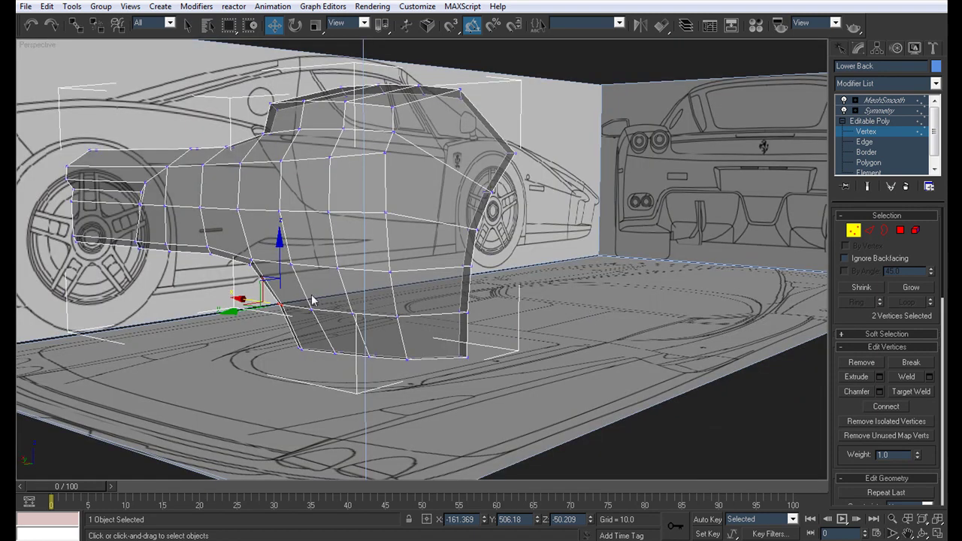
Select the crease edge loop running along the rim of the raised top surface and down its outer corner.
middle_click_drag(331, 302, 282, 180, "alt")
key("alt+x")
middle_click_drag(500, 204, 486, 244, "alt")
mouse_move(430, 251)
middle_mouse_down("alt")
mouse_move(269, 259)
mouse_move(436, 267)
middle_mouse_up("alt")
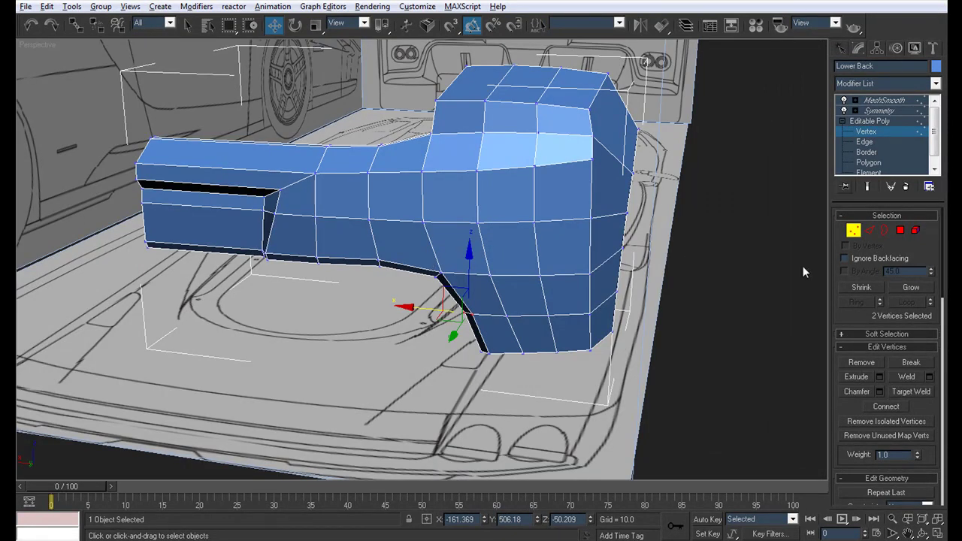
left_click(863, 142)
left_click(465, 100)
left_click(906, 303)
middle_click_drag(346, 203, 430, 201, "alt")
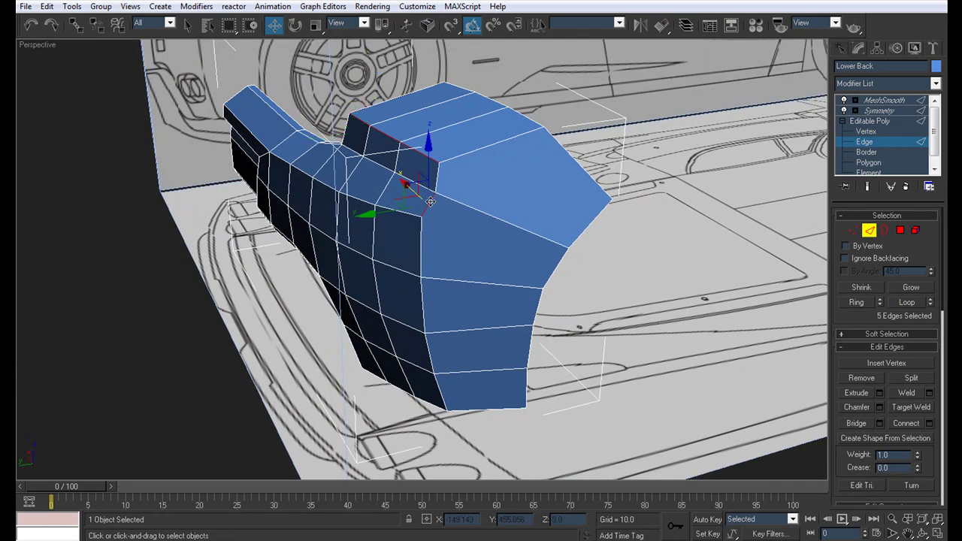
left_click(906, 303)
Add the raised section's side edges, the panel's upper border and the long horizontal crease loop below it to the edge selection.
left_click(453, 155, "ctrl")
middle_click_drag(454, 154, 547, 131, "alt")
left_click(470, 154, "ctrl")
left_click(515, 131, "ctrl")
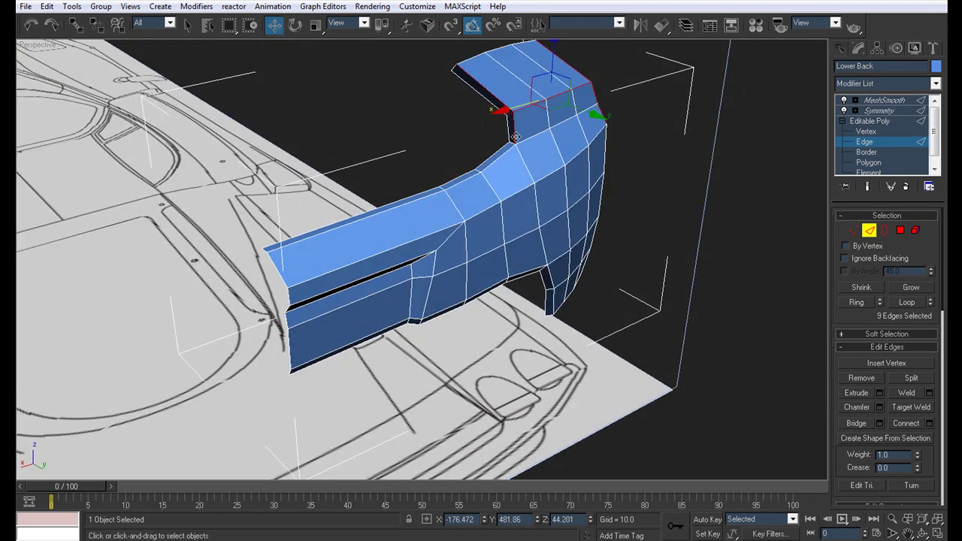
left_click(541, 176, "ctrl")
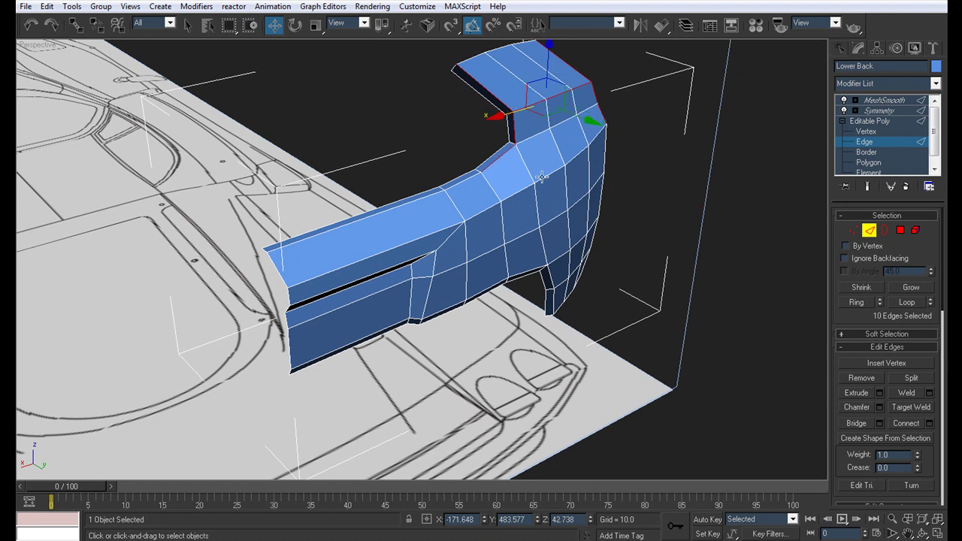
left_click(515, 205, "ctrl")
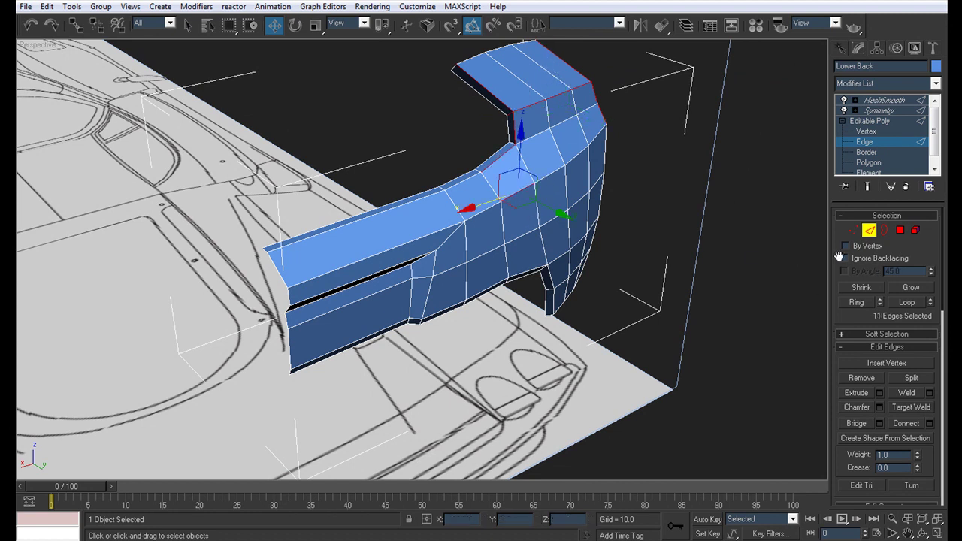
left_click(905, 302)
Add the full vertical edge loop down the panel's outer rear corner to the crease selection.
middle_click_drag(676, 197, 546, 167, "alt")
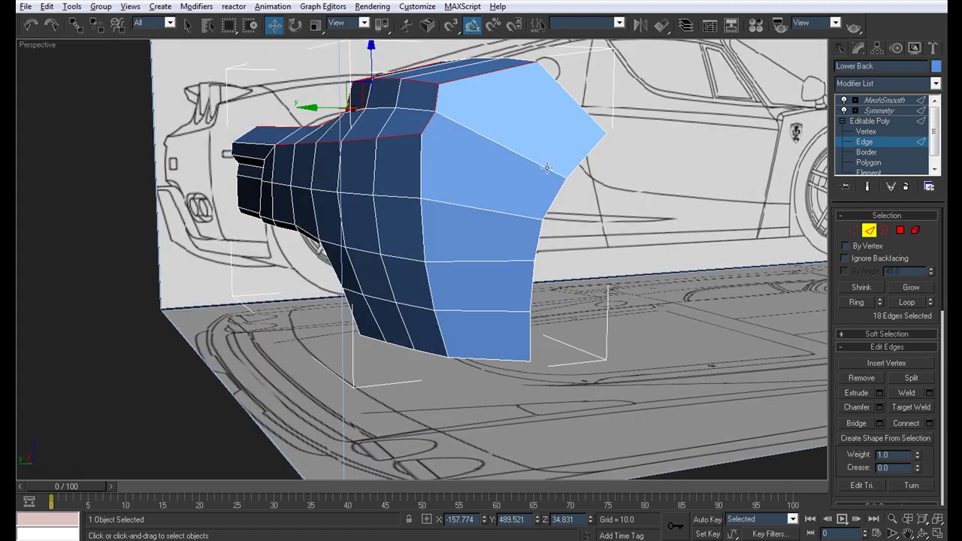
left_click(422, 178, "ctrl")
left_click(906, 303)
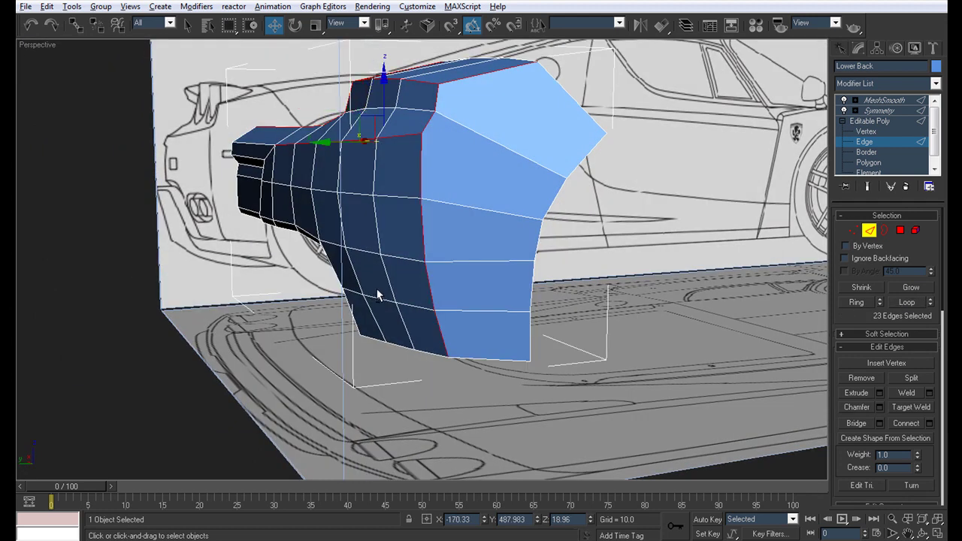
Add the rim loops of the licence plate recess and the lower cutout's edge loop to the crease selection.
middle_click_drag(526, 248, 447, 238, "alt")
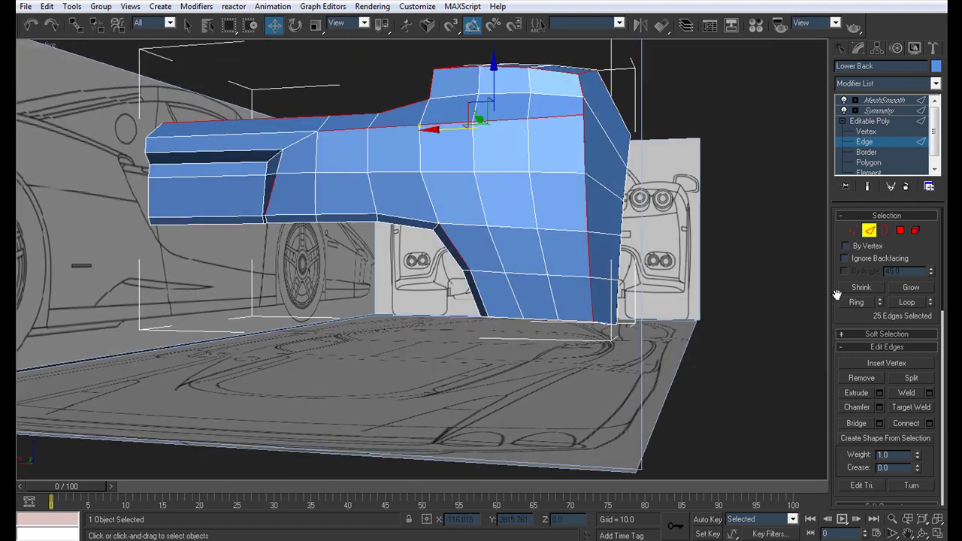
left_click(907, 302)
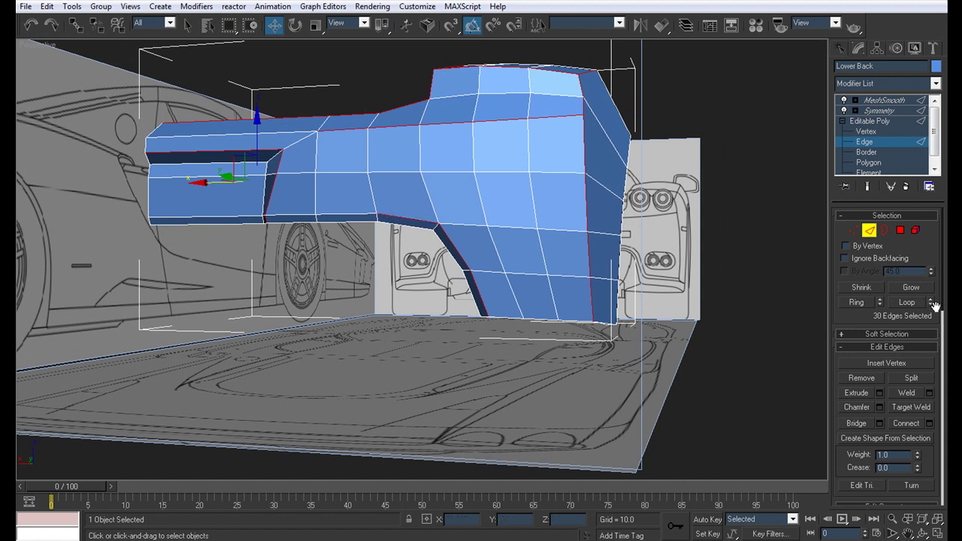
left_click(908, 302)
Extend the crease selection with the side face's outer border loop and the edges along the panel's underside.
middle_click_drag(475, 285, 360, 289, "alt")
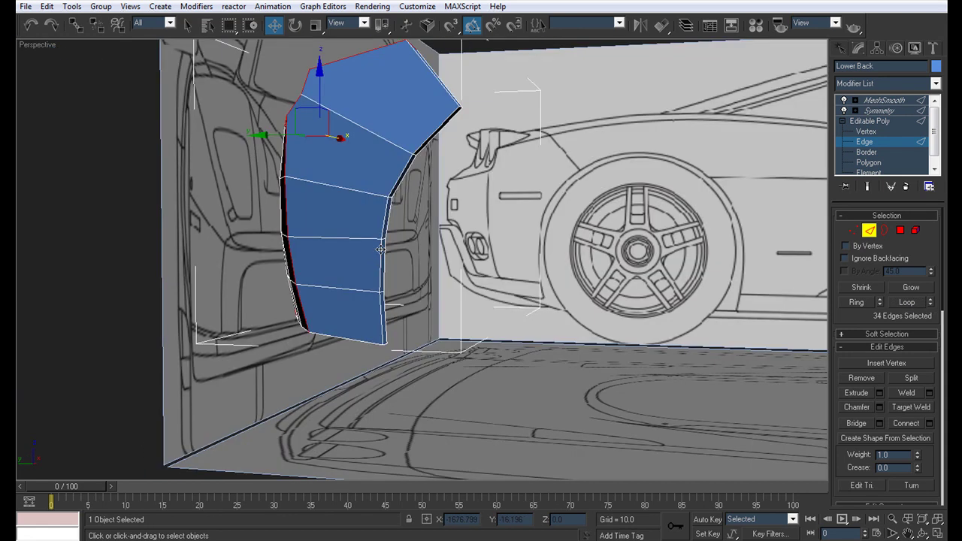
left_click(907, 302)
mouse_move(322, 316)
middle_mouse_down("alt")
mouse_move(342, 338)
mouse_move(331, 323)
middle_mouse_up("alt")
left_click(331, 323, "ctrl")
left_click(908, 302)
middle_click_drag(594, 195, 596, 226, "alt")
left_click(608, 258, "ctrl")
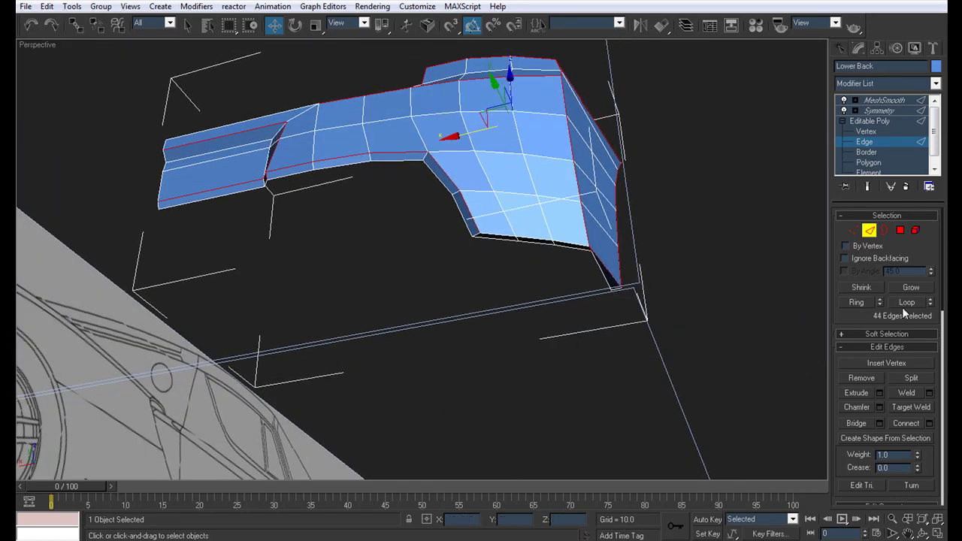
Shift the inner border vertex at the panel's lower outer corner slightly along X.
left_click(866, 133)
middle_click_drag(661, 169, 507, 278, "alt")
scroll(514, 148, "up", 3)
left_click(461, 217)
left_click_drag(440, 217, 418, 218)
Add the bottom edge loop and the remaining edges at the lower cutout's corners to the crease selection.
left_click(865, 142)
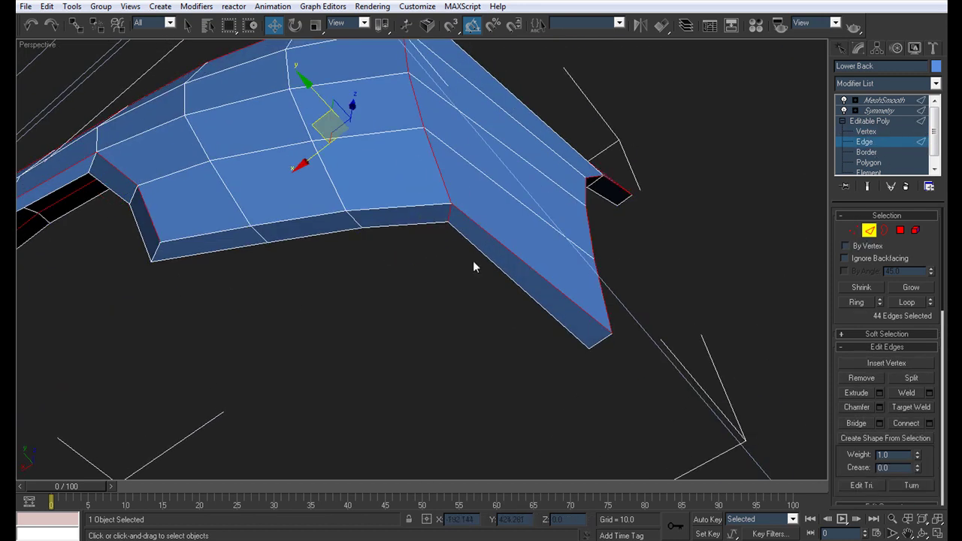
left_click(433, 205, "ctrl")
left_click(902, 306)
scroll(581, 267, "down", 5)
middle_click_drag(581, 268, 308, 298, "alt")
left_click(335, 260, "ctrl")
middle_click_drag(382, 230, 524, 260, "alt")
left_click(486, 219, "ctrl")
scroll(518, 267, "up", 3)
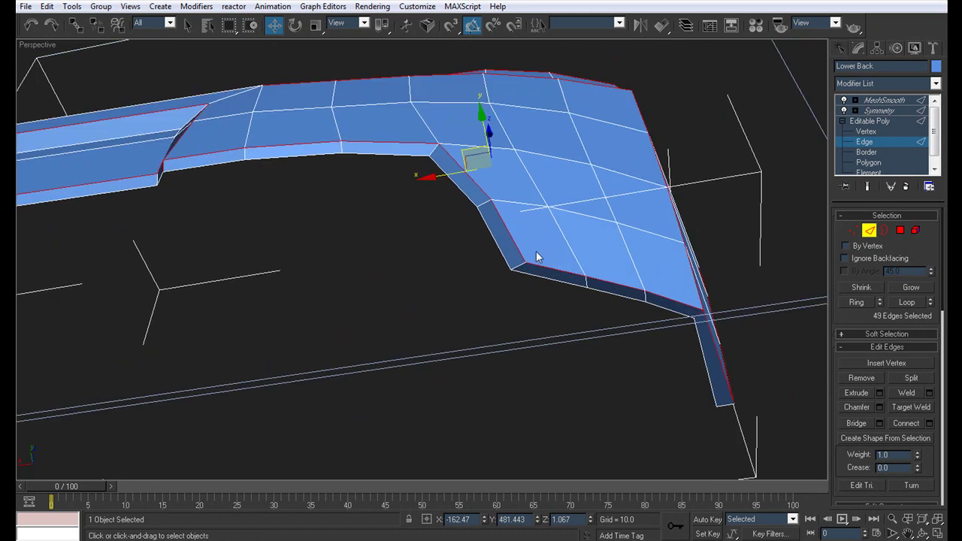
left_click(517, 268, "ctrl")
Add the remaining edges around the licence plate recess's lower corner to the crease selection and save the scene.
scroll(433, 240, "down", 5)
middle_click_drag(433, 239, 515, 239, "alt")
middle_click_drag(316, 257, 263, 279, "alt")
left_click(342, 265, "ctrl")
left_click(284, 280, "ctrl")
key("ctrl+s")
In the Back view, cut edges from the recess's upper corner across the crease line up to the panel's top border.
middle_click_drag(263, 280, 398, 275)
scroll(314, 298, "up", 4)
middle_click_drag(314, 298, 519, 308)
scroll(238, 268, "down", 4)
scroll(353, 295, "up", 4)
middle_click_drag(354, 302, 372, 295, "alt")
left_click(872, 131)
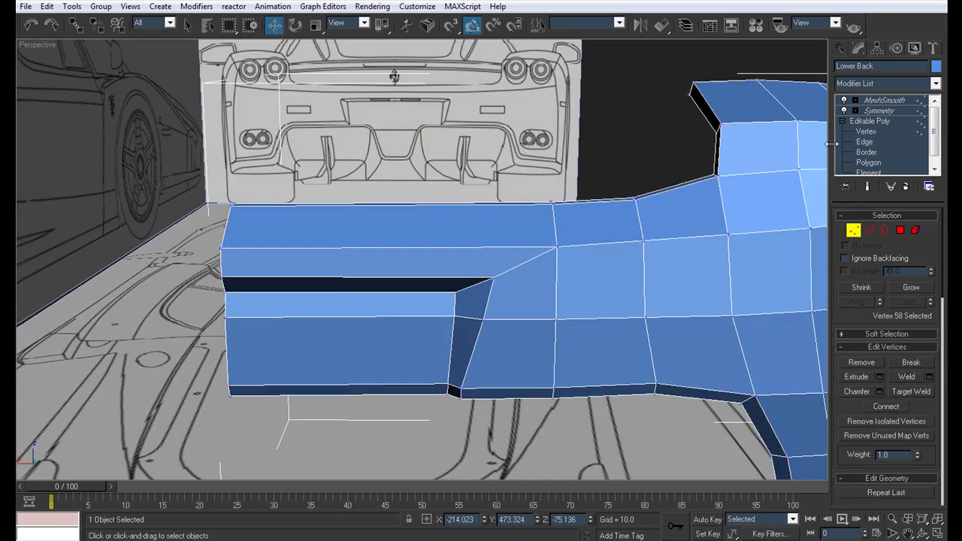
scroll(544, 252, "up", 3)
scroll(440, 335, "down", 5)
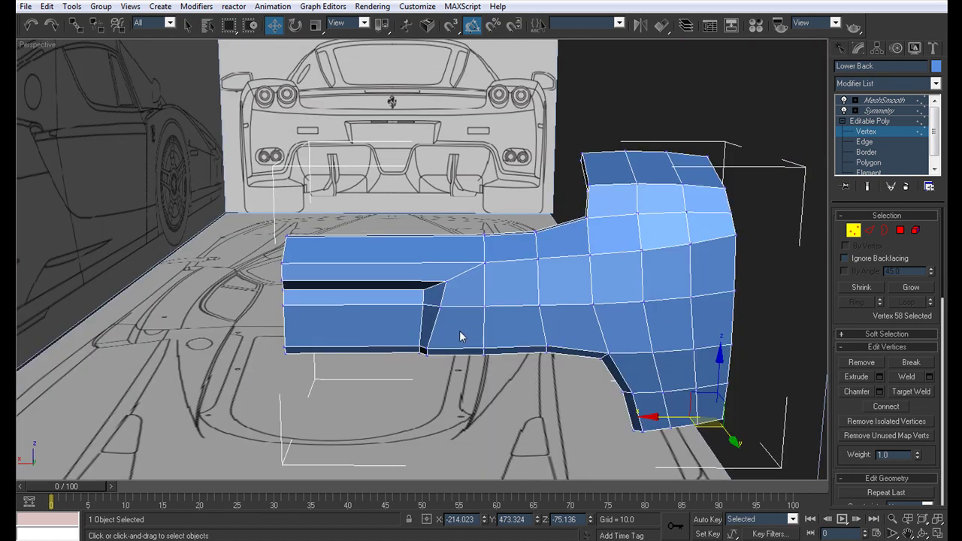
key("alt+w")
middle_click_drag(492, 196, 599, 199)
key("alt+w")
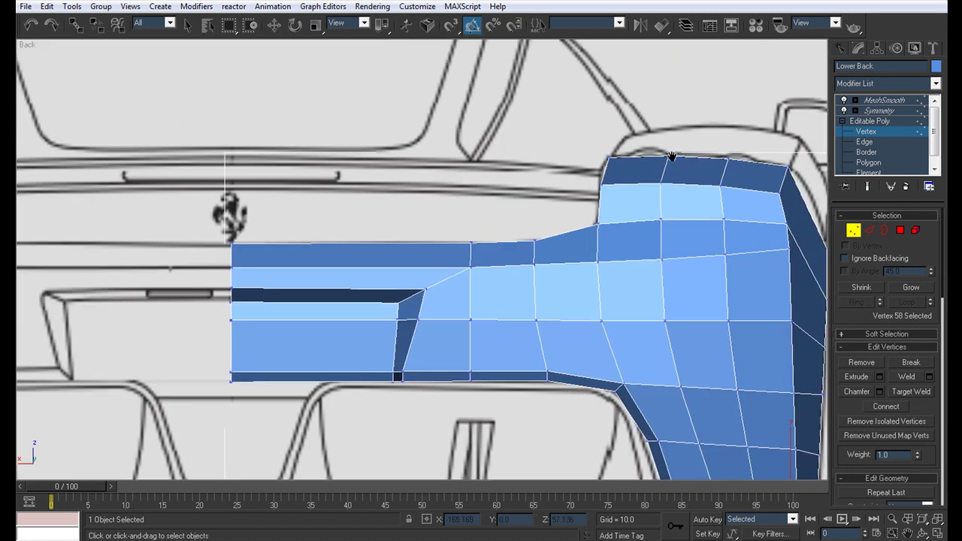
scroll(598, 199, "up", 4)
left_click(462, 301)
left_click(350, 258)
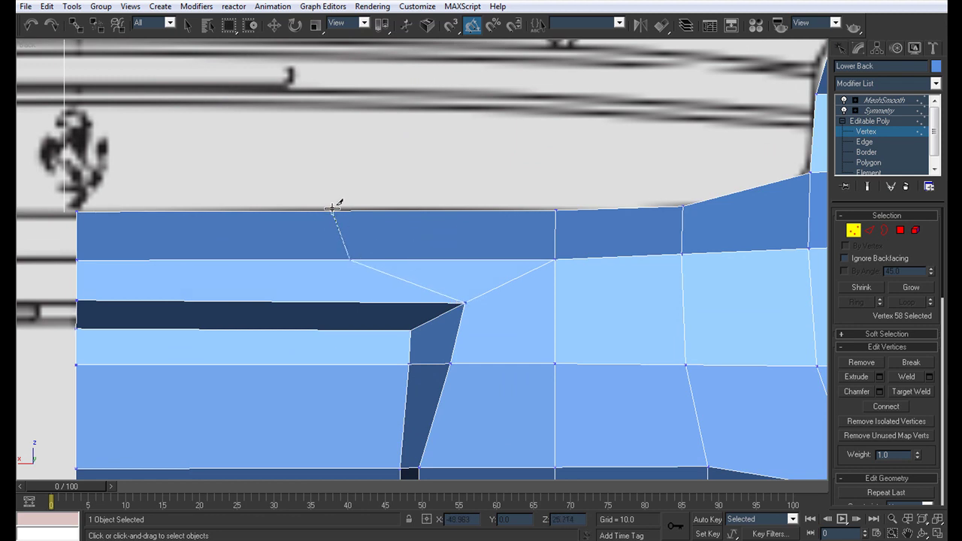
left_click(347, 210)
right_click(347, 211)
Cut an edge from the recess's upper corner outward across the neighbouring polygons to the second vertical edge.
middle_click_drag(556, 290, 309, 273)
scroll(310, 272, "down", 2)
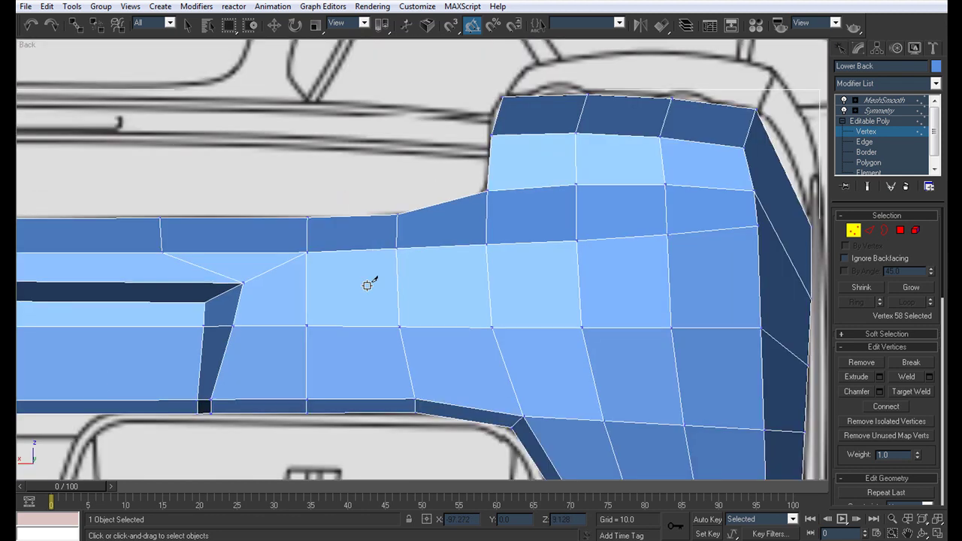
left_click(248, 285)
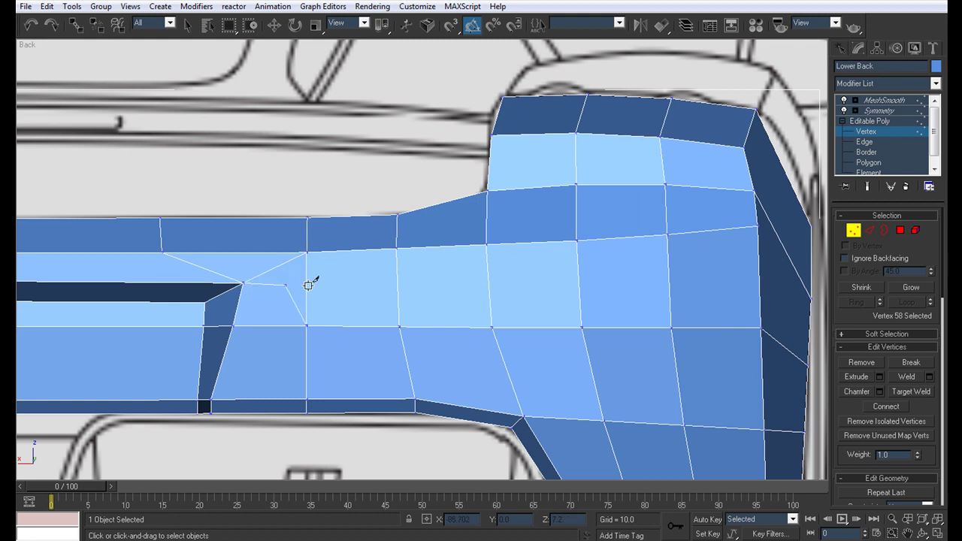
left_click(398, 279)
right_click(439, 285)
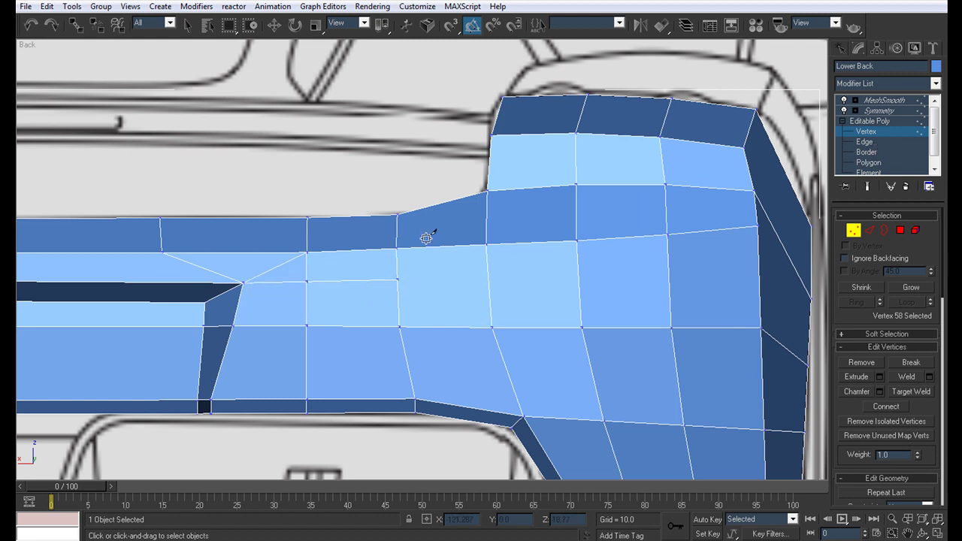
Remove the four newly cut edges around the recess's upper corner from the crease edge selection.
scroll(554, 248, "down", 3)
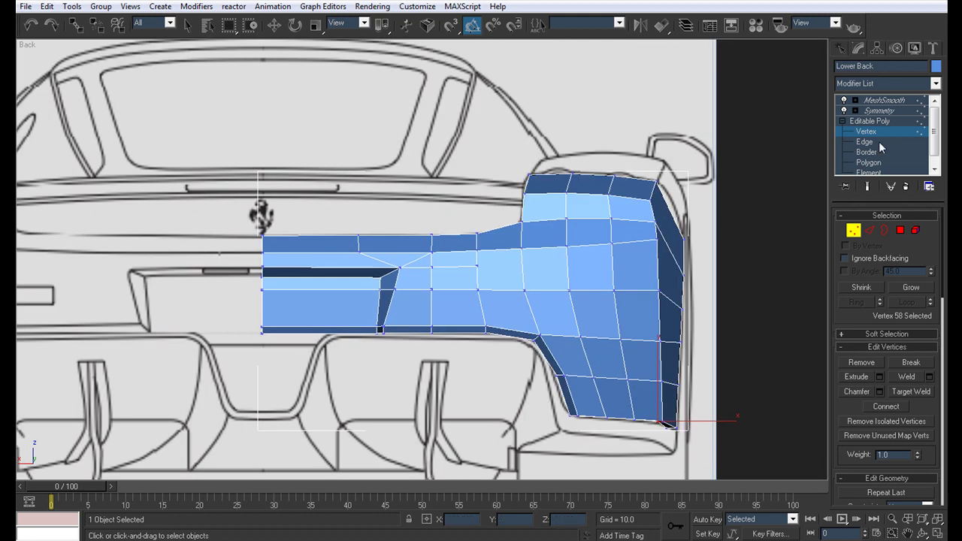
left_click(872, 142)
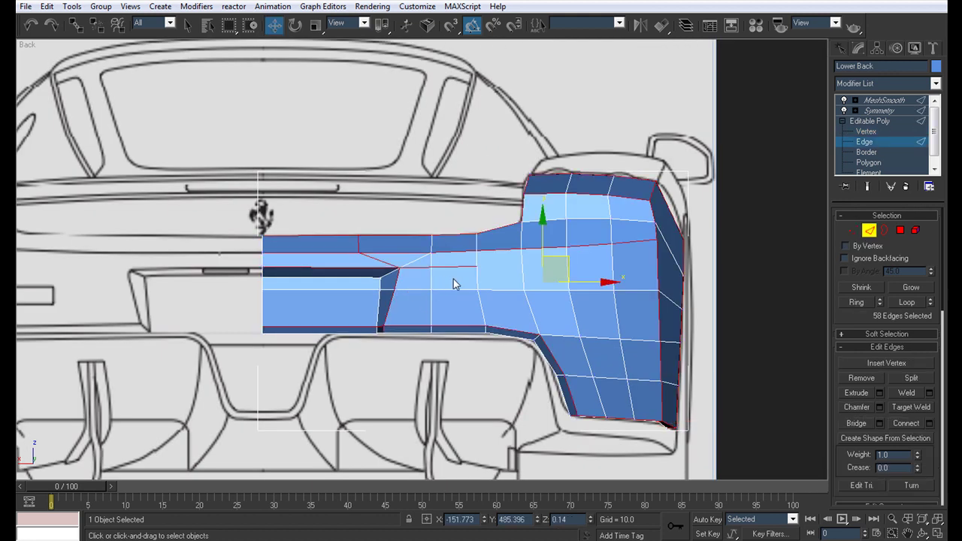
middle_click_drag(483, 281, 504, 278)
scroll(504, 278, "up", 4)
left_click(505, 272, "alt")
left_click(459, 271, "alt")
left_click(353, 247, "alt")
left_click(338, 223, "alt")
Examine the crease selection across the panel and close up at the recess's upper corner in the Back and Perspective views.
scroll(544, 296, "up", 10)
scroll(436, 388, "down", 15)
middle_click_drag(441, 364, 426, 343)
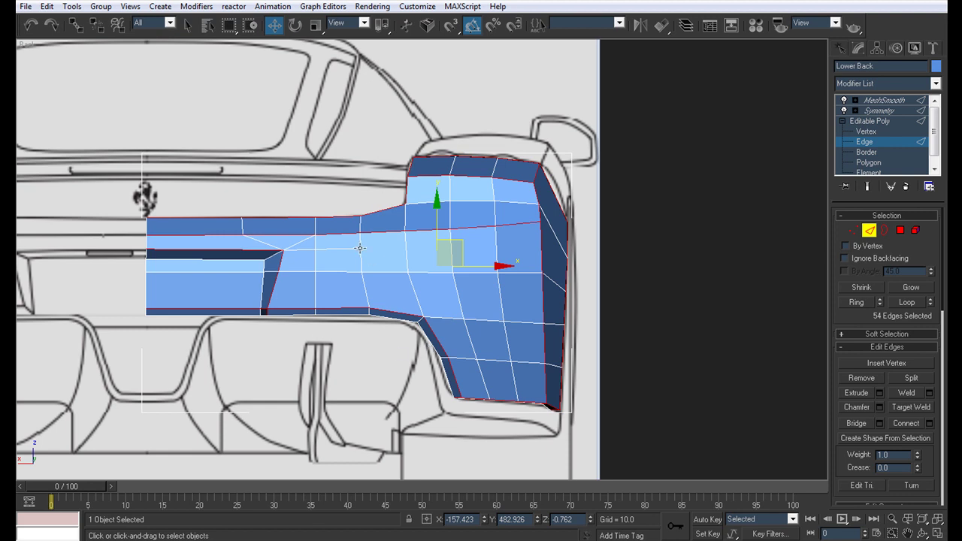
middle_click_drag(402, 271, 258, 272)
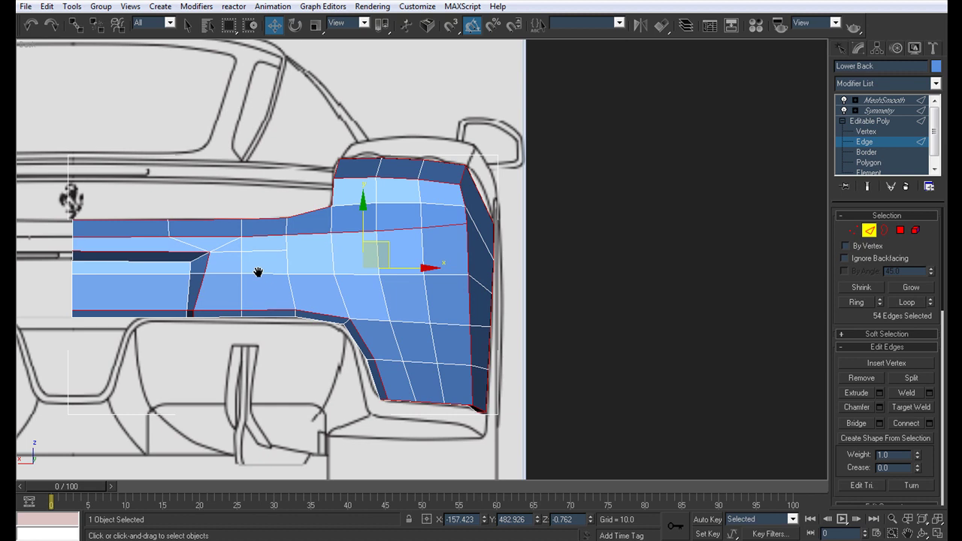
scroll(258, 272, "up", 4)
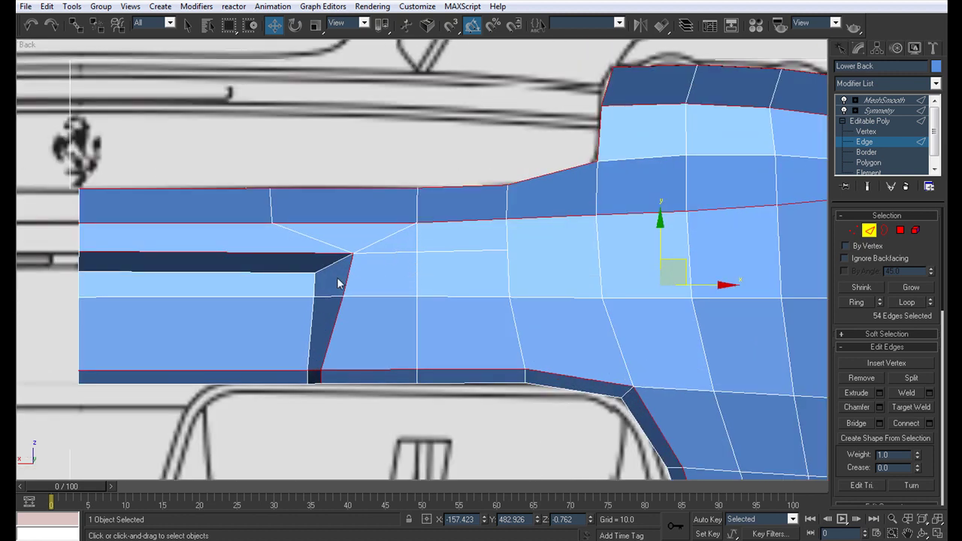
middle_click_drag(560, 271, 293, 246)
scroll(294, 246, "down", 4)
key("alt+w")
middle_click_drag(740, 360, 774, 344)
mouse_move(710, 357)
middle_mouse_down("alt")
mouse_move(680, 359)
mouse_move(702, 357)
middle_mouse_up("alt")
key("alt+w")
scroll(666, 296, "up", 5)
middle_click_drag(666, 296, 516, 381)
scroll(516, 381, "down", 1)
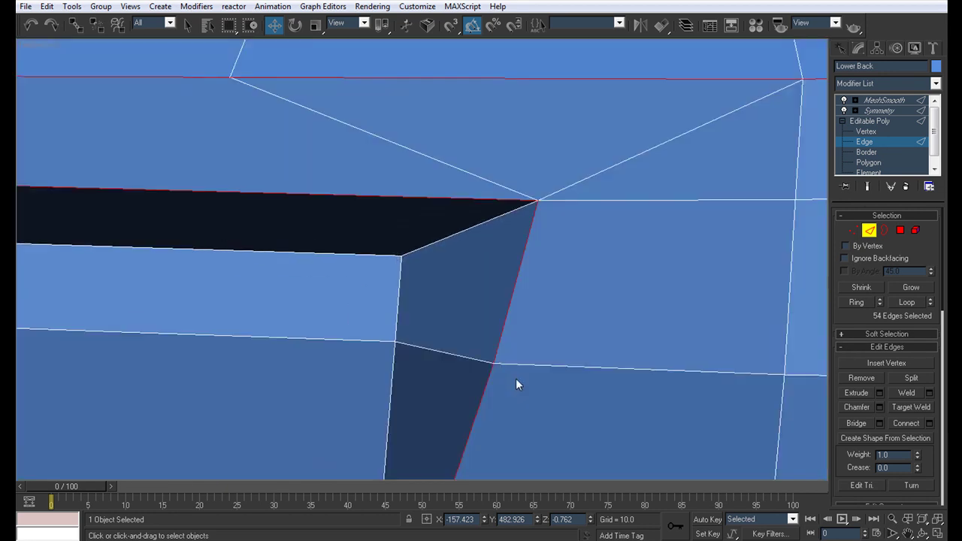
Try chamfering the selected crease edges by 0.01 and inspect the resulting vertices at the recess's upper corner.
left_click(880, 406)
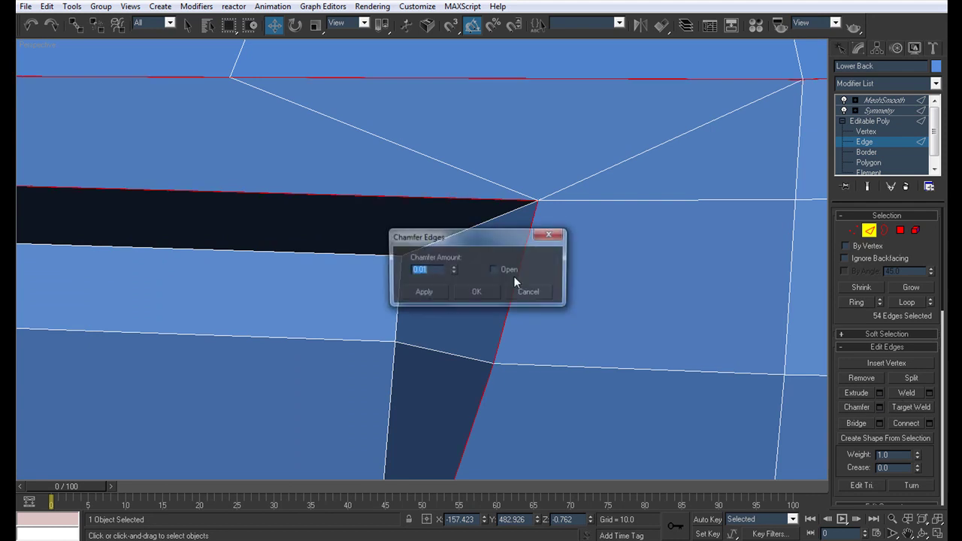
left_click(477, 287)
left_click(891, 131)
left_click_drag(514, 183, 507, 183)
scroll(506, 185, "up", 4)
scroll(503, 181, "down", 2)
middle_click_drag(503, 181, 535, 153)
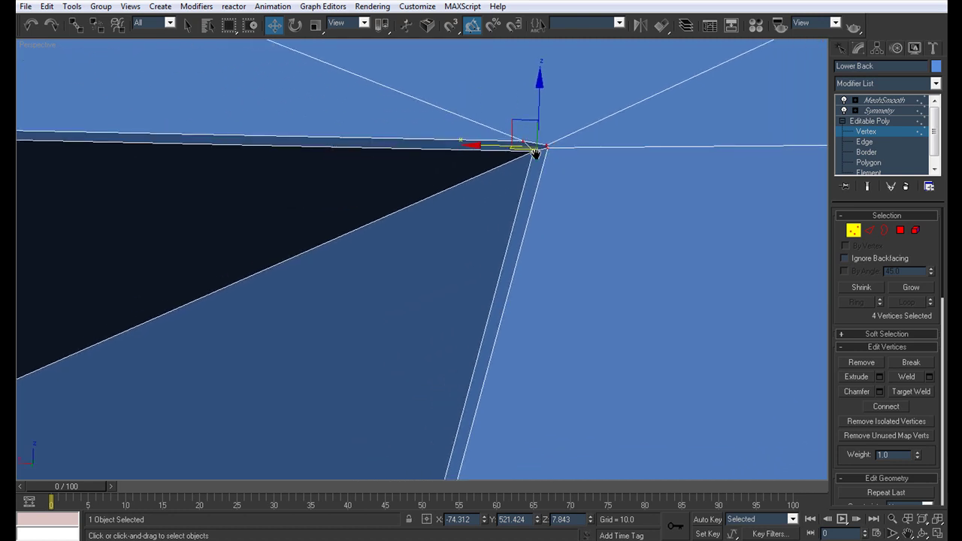
Undo the chamfer and add the diagonal edge inside the recess's upper corner to the crease selection.
left_click(714, 179)
left_click(865, 141)
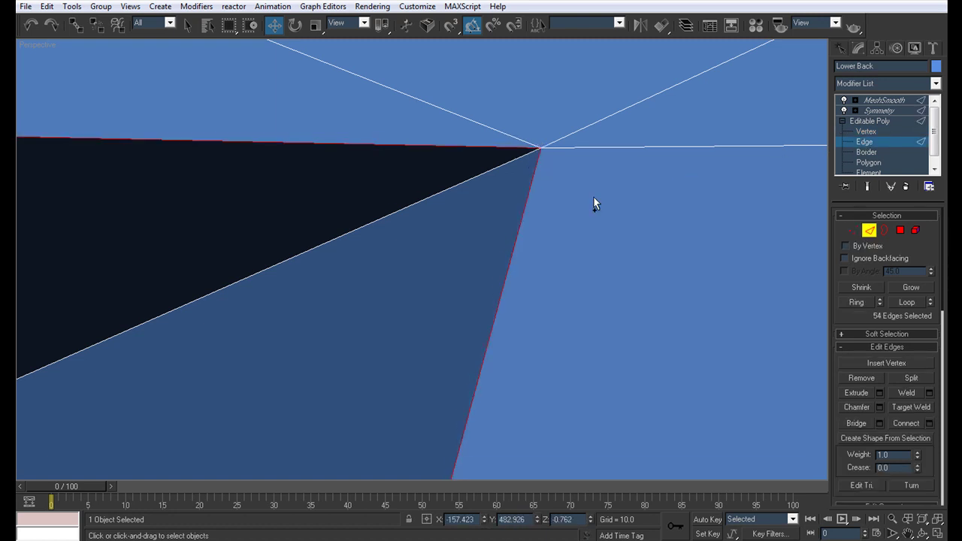
left_click(526, 156, "ctrl")
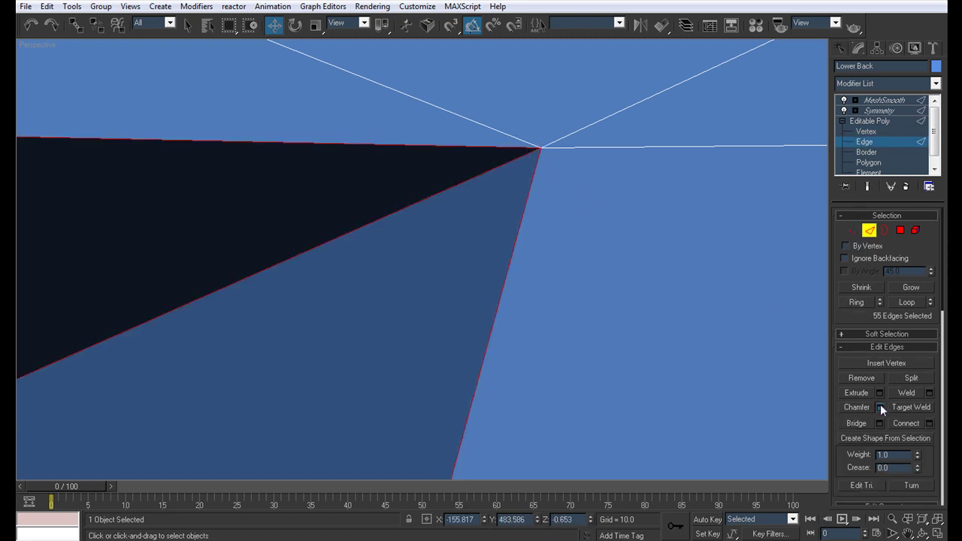
Try chamfering the selection including the recess's diagonal edge by 0.01, and undo the chamfer.
left_click(879, 407)
left_click(494, 288)
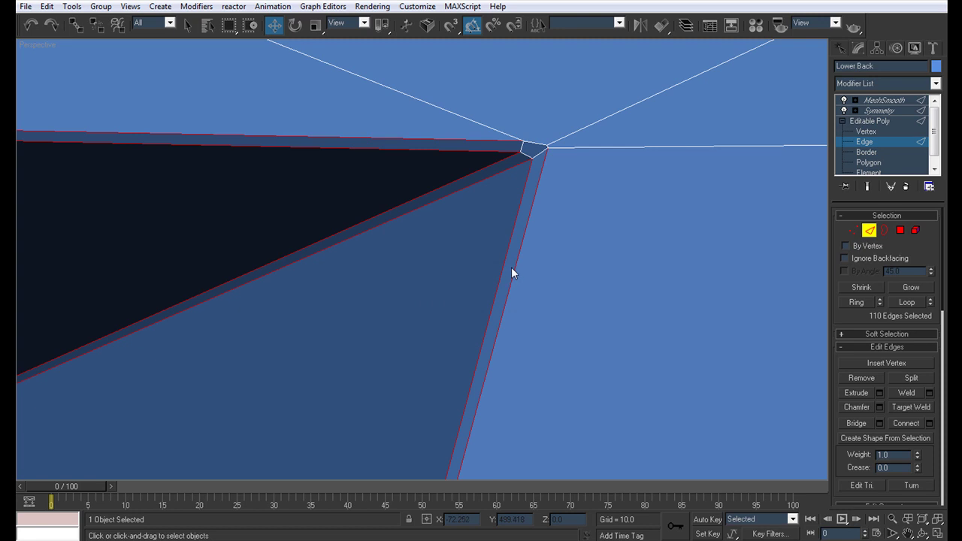
key("ctrl+z")
Check the crease edge selection over the recess, cutout, raised section and outer corner from several angles.
scroll(544, 258, "down", 10)
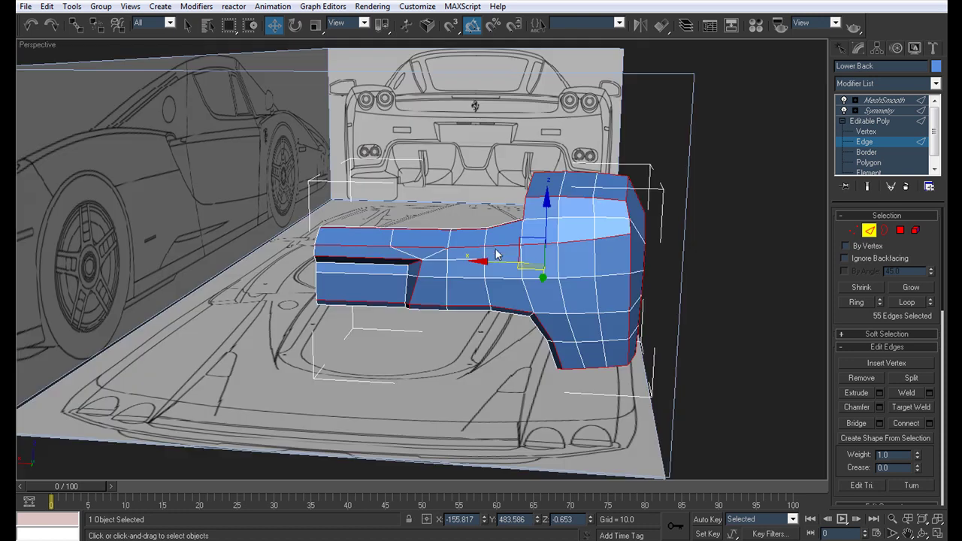
scroll(494, 247, "up", 8)
scroll(435, 274, "down", 4)
middle_click_drag(435, 274, 389, 260, "alt")
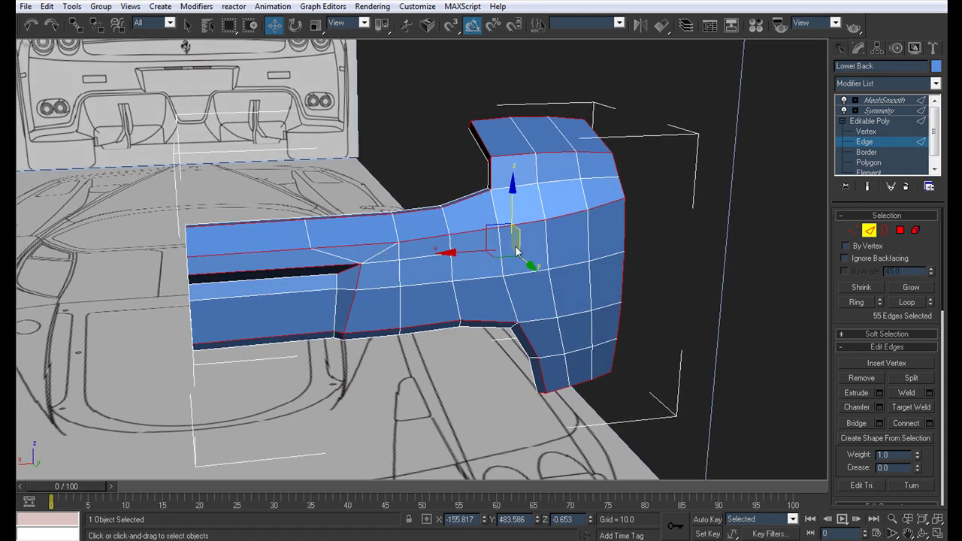
middle_click_drag(452, 276, 441, 300, "alt")
scroll(460, 284, "up", 4)
scroll(463, 258, "down", 4)
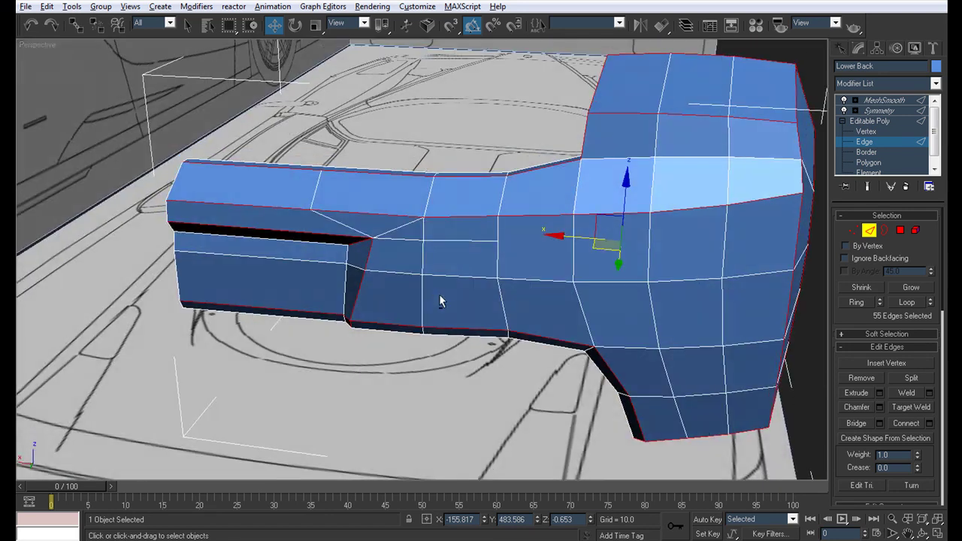
middle_click_drag(658, 239, 447, 196, "alt")
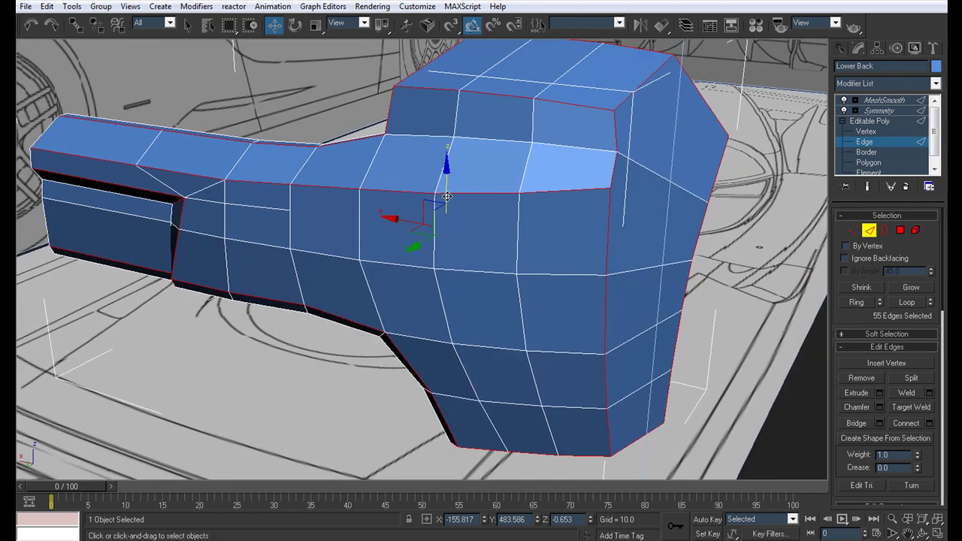
middle_click_drag(361, 301, 823, 372, "alt")
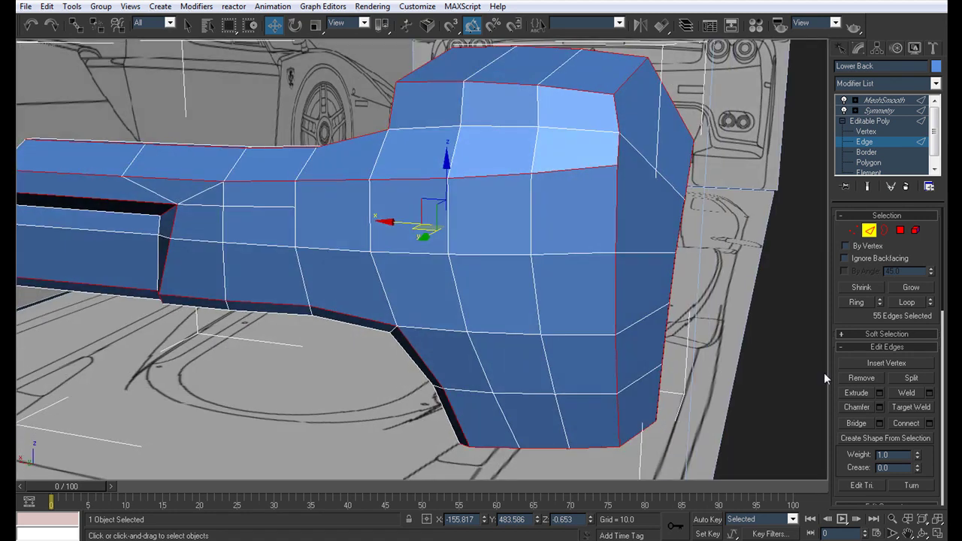
Chamfer the selected crease edges by 0.01.
left_click(879, 406)
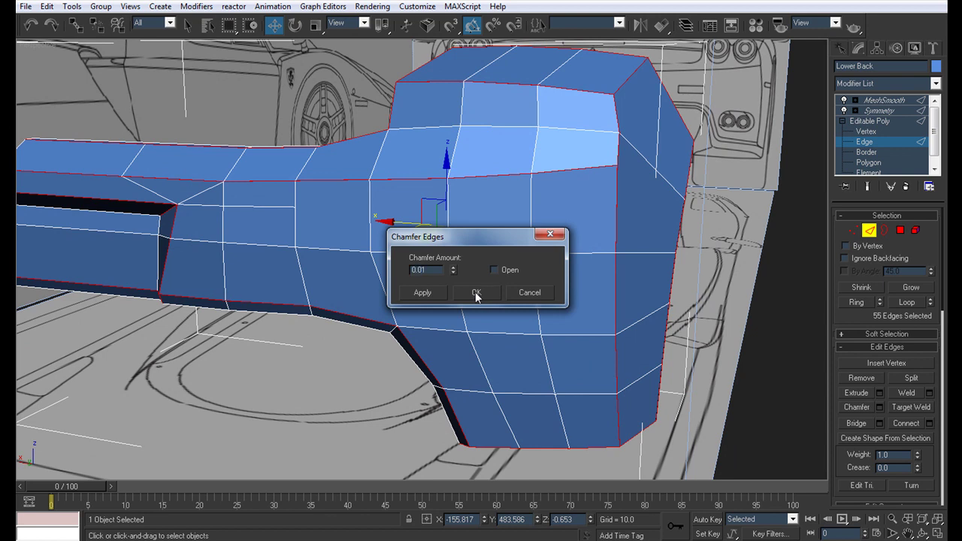
left_click(477, 295)
Weld the split vertices at the licence plate recess's upper outer corner together with Target Weld.
left_click(866, 132)
middle_click_drag(616, 263, 528, 260, "alt")
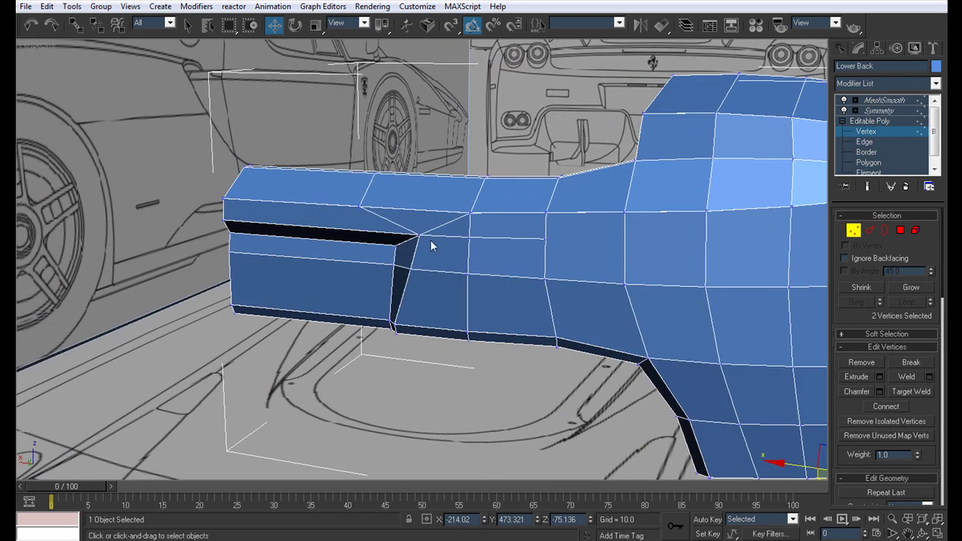
left_click_drag(411, 233, 408, 230)
key("z")
scroll(436, 213, "down", 3)
scroll(389, 250, "up", 1)
scroll(384, 251, "up", 1)
scroll(374, 252, "down", 1)
key("ctrl+shift+w")
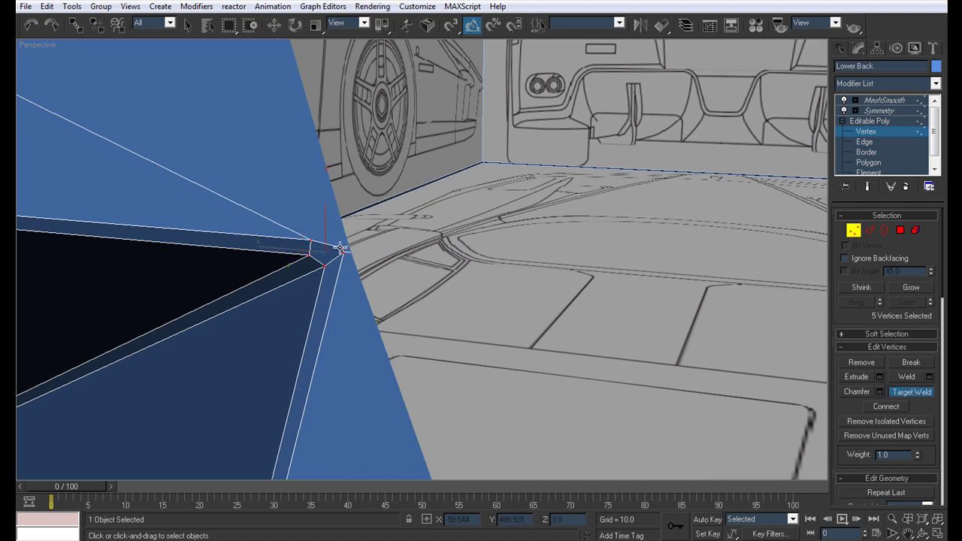
left_click(344, 251)
scroll(394, 231, "down", 4)
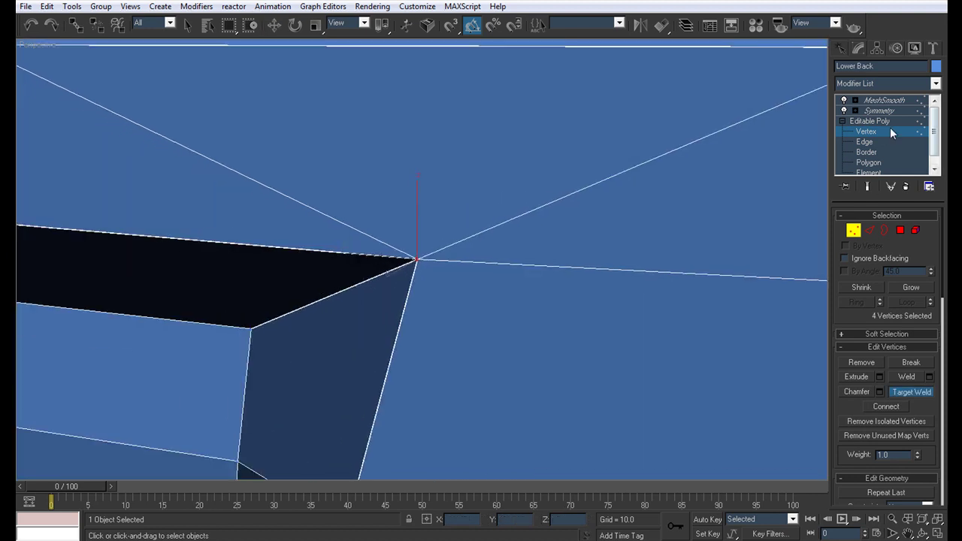
Remove the diagonal edge running up and outward from the recess's upper outer corner.
left_click(868, 142)
left_click(864, 141)
key("w")
left_click(570, 195)
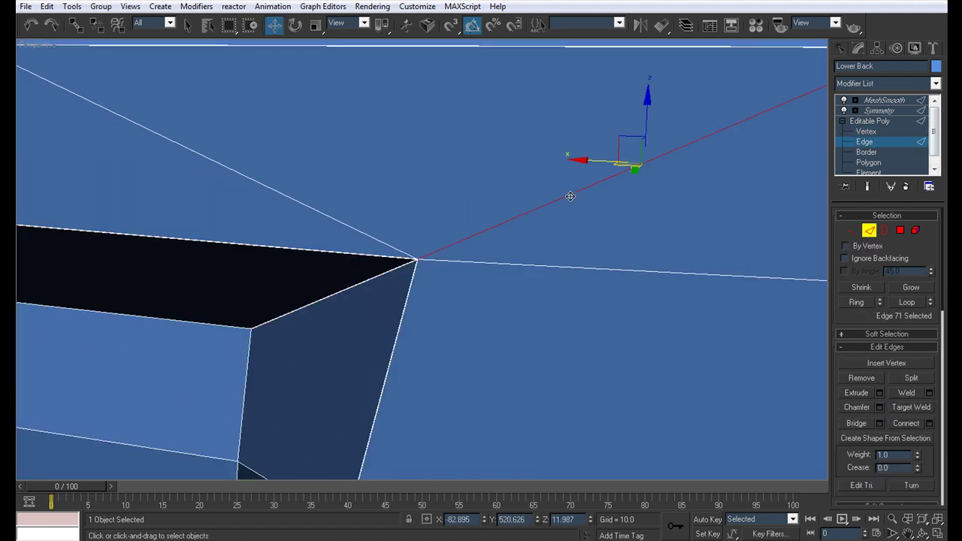
key("BackSpace")
middle_click_drag(592, 178, 366, 219)
scroll(366, 219, "down", 4)
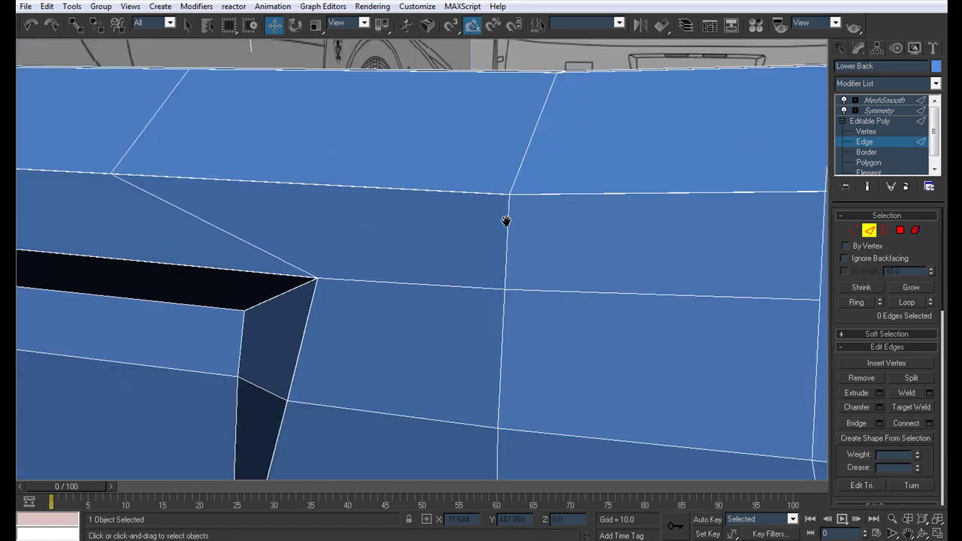
Check the smoothed panel around the recess corner and inspect the vertices on the crease just above it.
middle_click_drag(511, 225, 799, 112, "alt")
left_click(886, 102)
scroll(398, 259, "down", 5)
middle_click_drag(404, 247, 732, 184, "alt")
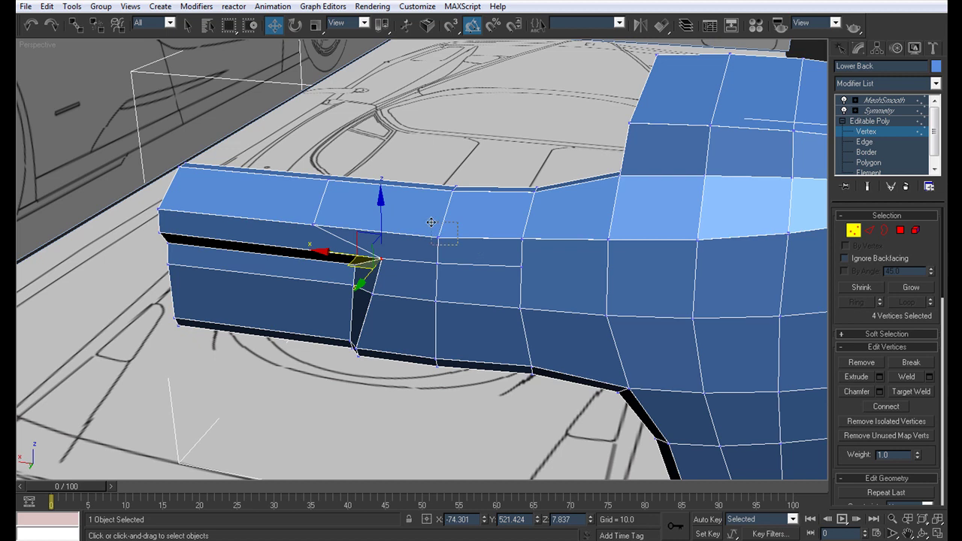
key("z")
scroll(431, 269, "down", 6)
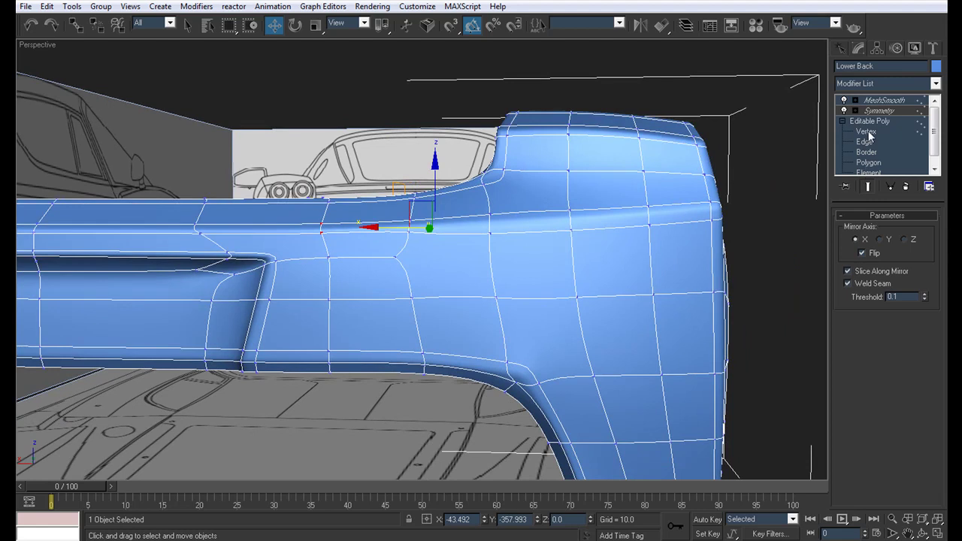
Target-weld the split vertices at the upper corner of the lower cutout.
left_click(868, 133)
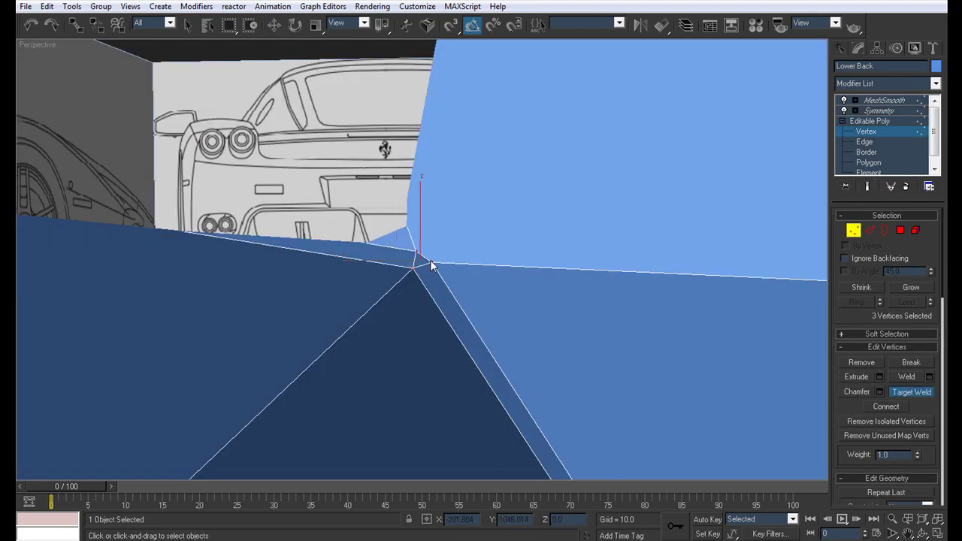
left_click(414, 250)
scroll(454, 250, "down", 12)
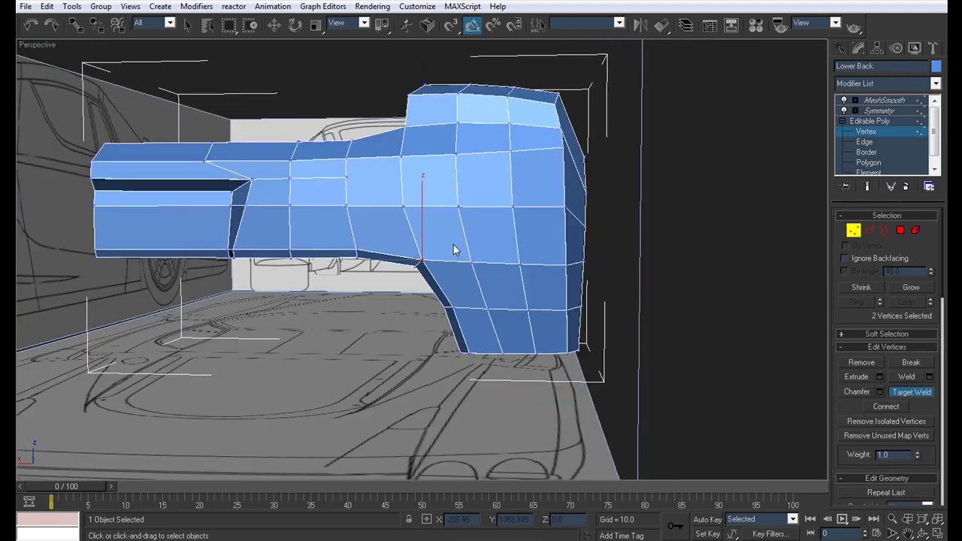
Weld the split vertices into one at the inner corner where the panel's top edge meets the raised section.
scroll(454, 249, "up", 3)
middle_click_drag(422, 154, 447, 254)
left_click_drag(438, 144, 426, 130)
scroll(427, 130, "up", 6)
middle_click_drag(426, 130, 429, 277)
scroll(428, 277, "down", 2)
left_click(388, 331)
scroll(385, 330, "down", 3)
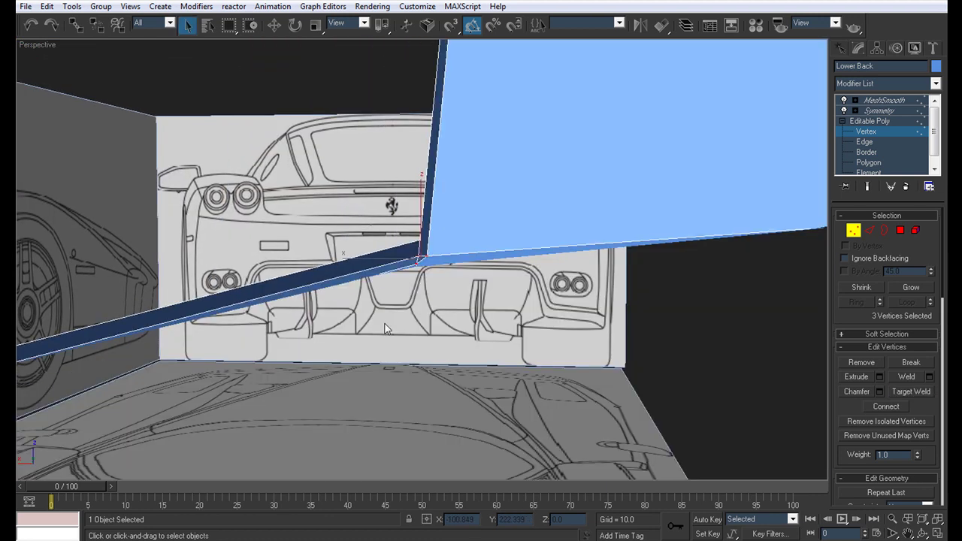
left_click(418, 267)
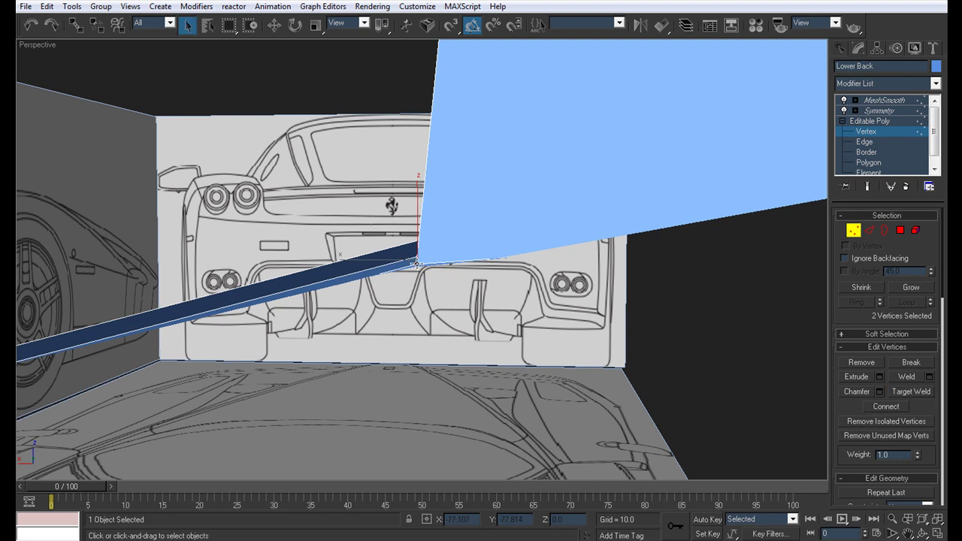
left_click_drag(387, 266, 387, 263)
scroll(395, 259, "down", 4)
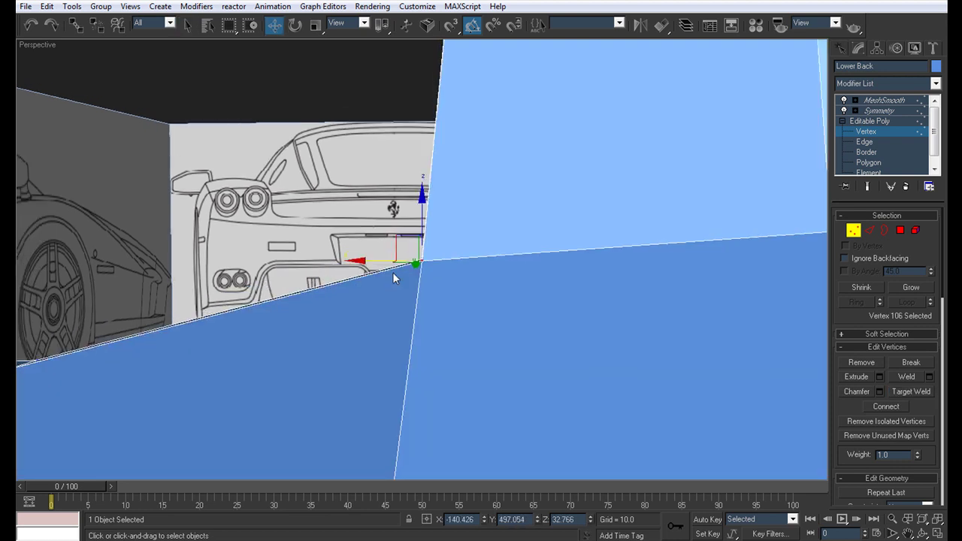
Check the mirrored, smoothed panel around the recess from several angles, toggling the edged-faces display.
left_click(879, 115)
middle_click_drag(408, 289, 462, 354, "alt")
key("F4")
scroll(529, 356, "down", 5)
left_click(637, 411)
scroll(498, 328, "up", 6)
left_click(490, 285)
Chamfer the upper and side edges of the recess's floor and check the smoothed result.
left_click(865, 142)
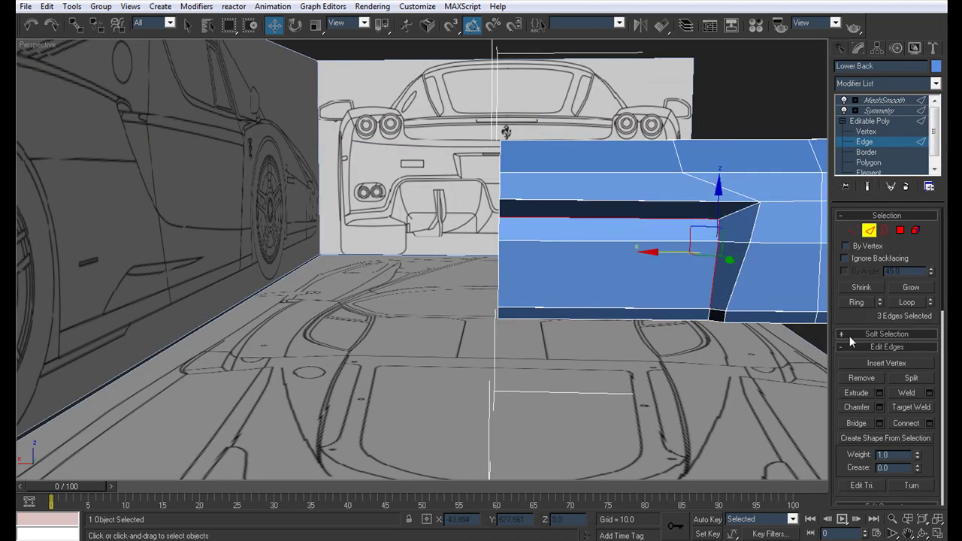
left_click(879, 406)
left_click(467, 290)
left_click(881, 111)
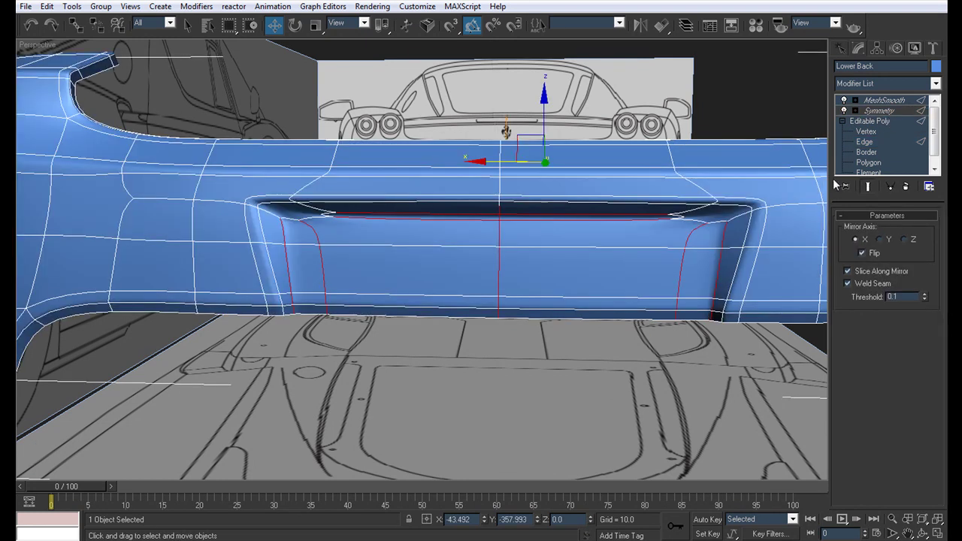
Inspect the chamfered vertices at the recess floor's upper corner and weld the extra corner vertex to its neighbour.
left_click(870, 133)
left_click_drag(704, 206, 710, 206)
middle_click_drag(711, 206, 734, 204, "alt")
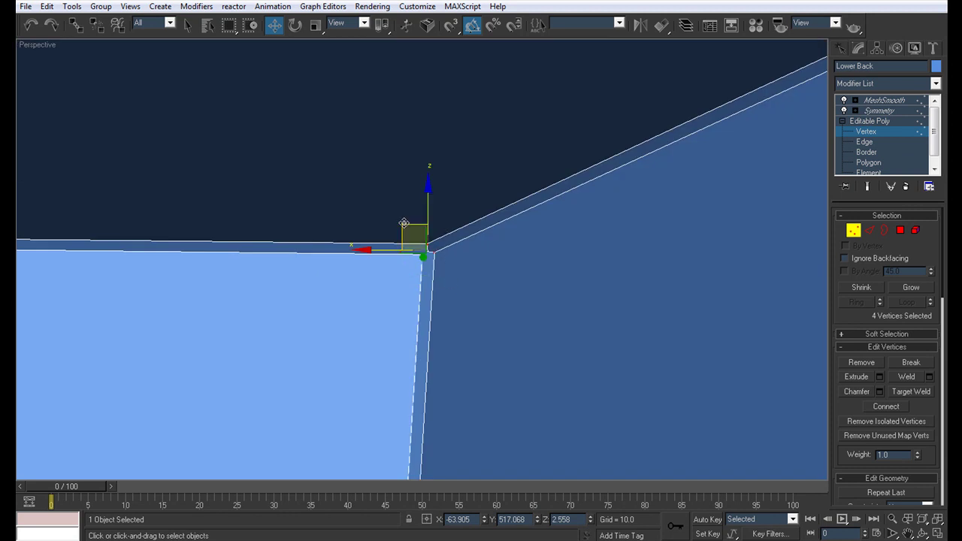
scroll(415, 257, "down", 3)
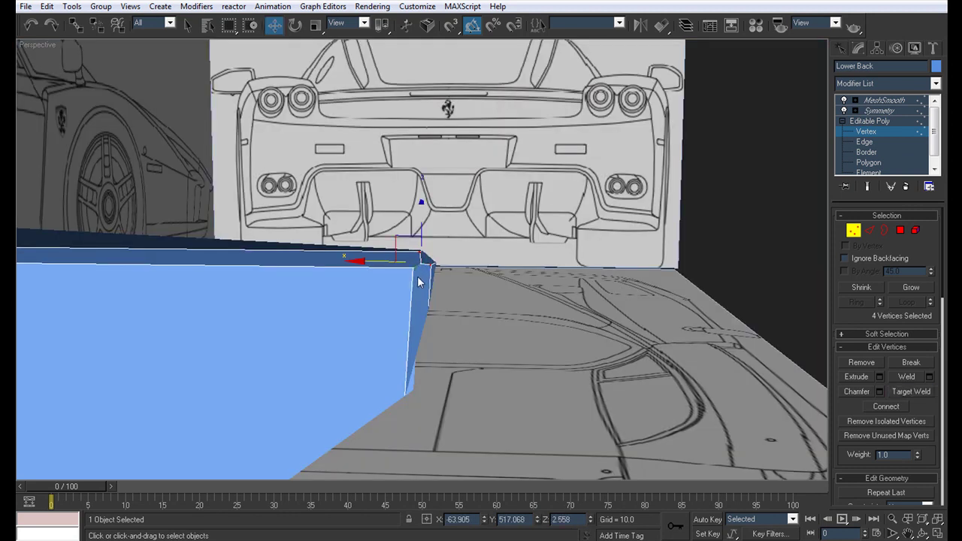
scroll(422, 283, "up", 3)
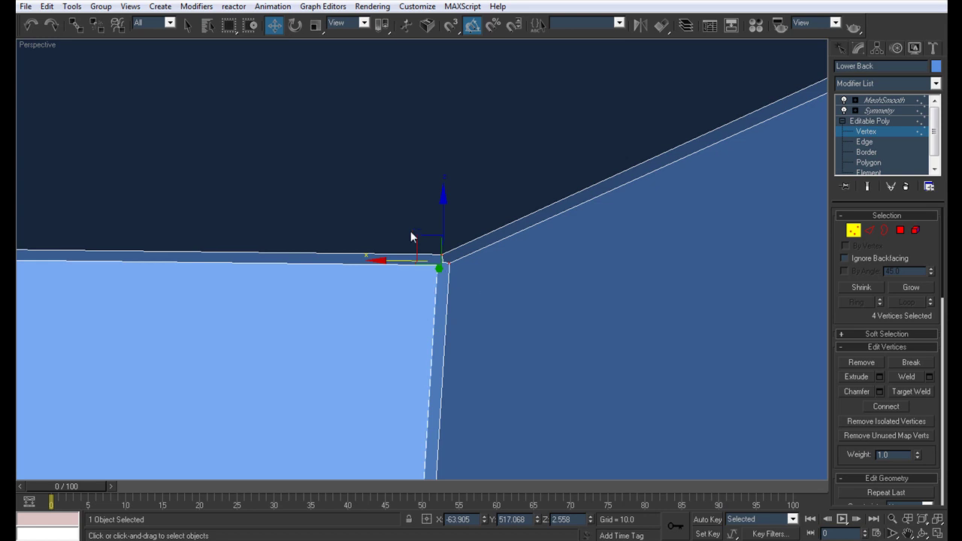
left_click(438, 286)
left_click(902, 378)
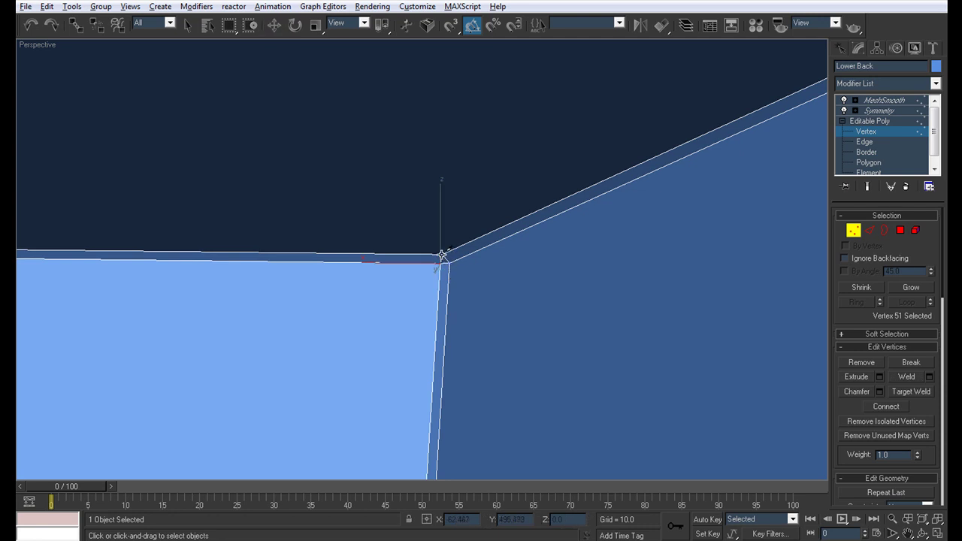
left_click_drag(511, 277, 498, 270)
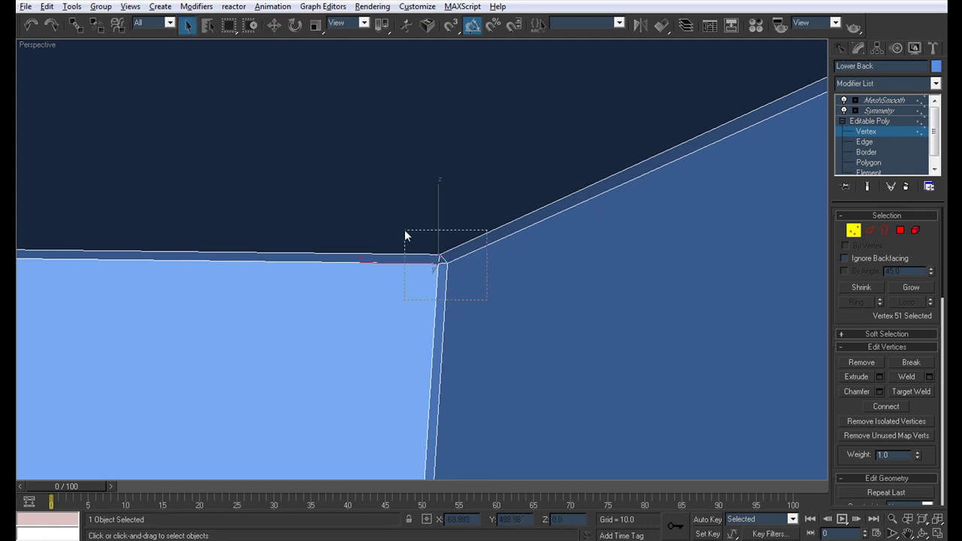
Check the smoothed, mirrored panel from the rear and side with and without edge lines.
left_click(879, 110)
scroll(414, 229, "down", 10)
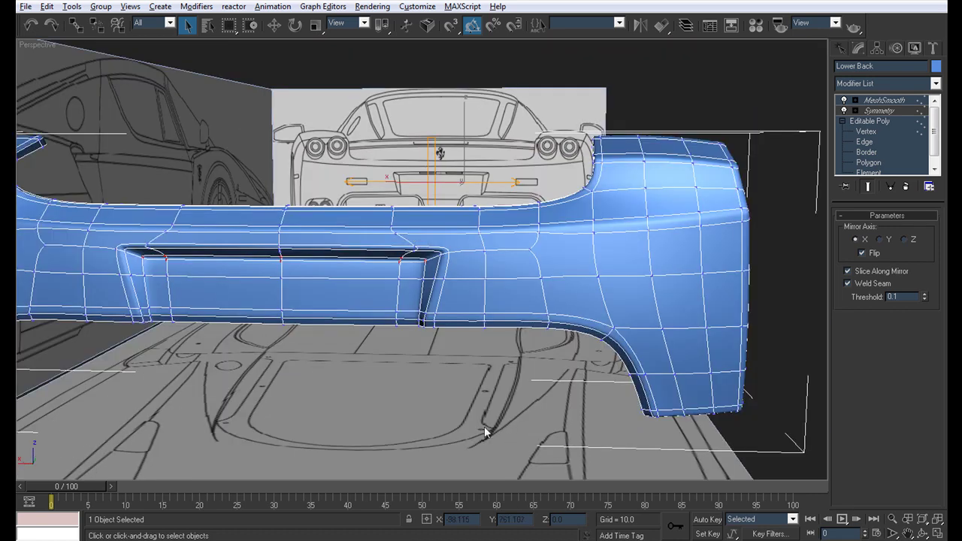
left_click(418, 364)
middle_click_drag(417, 364, 579, 434, "alt")
left_click(635, 224)
key("F4")
key("F4")
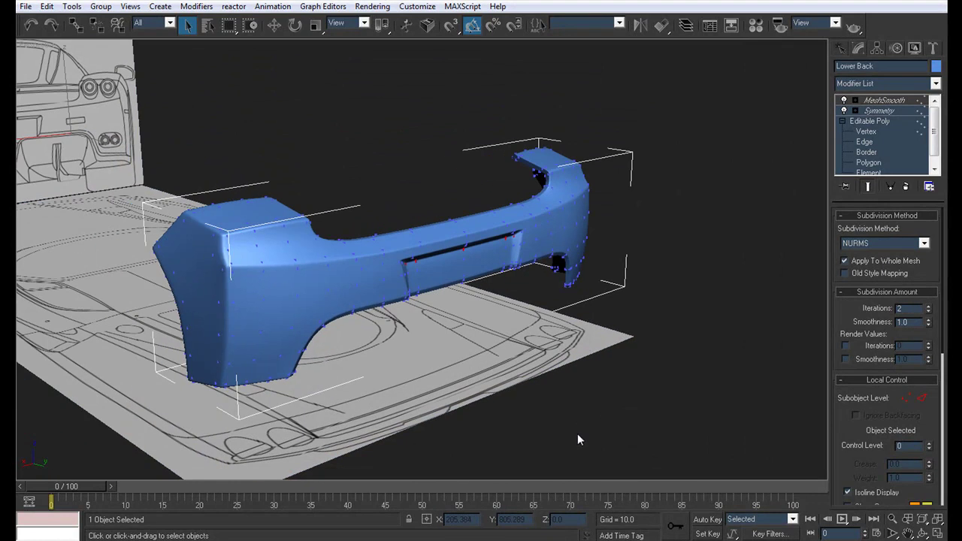
left_click(575, 428)
middle_click_drag(646, 369, 485, 257, "alt")
middle_click_drag(530, 284, 498, 265, "alt")
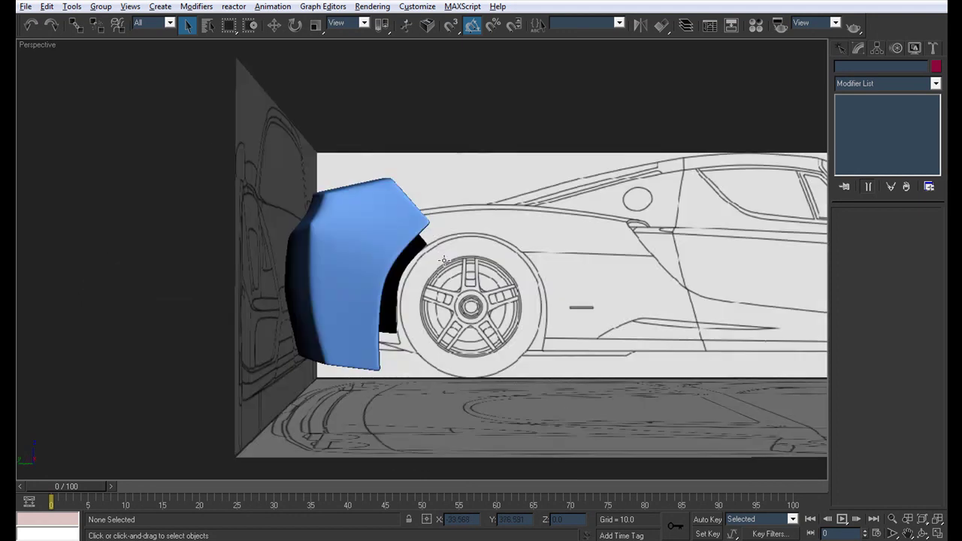
scroll(414, 273, "up", 4)
Compare the unsmoothed half panel with the blueprints in the four views, using see-through display.
left_click(414, 273)
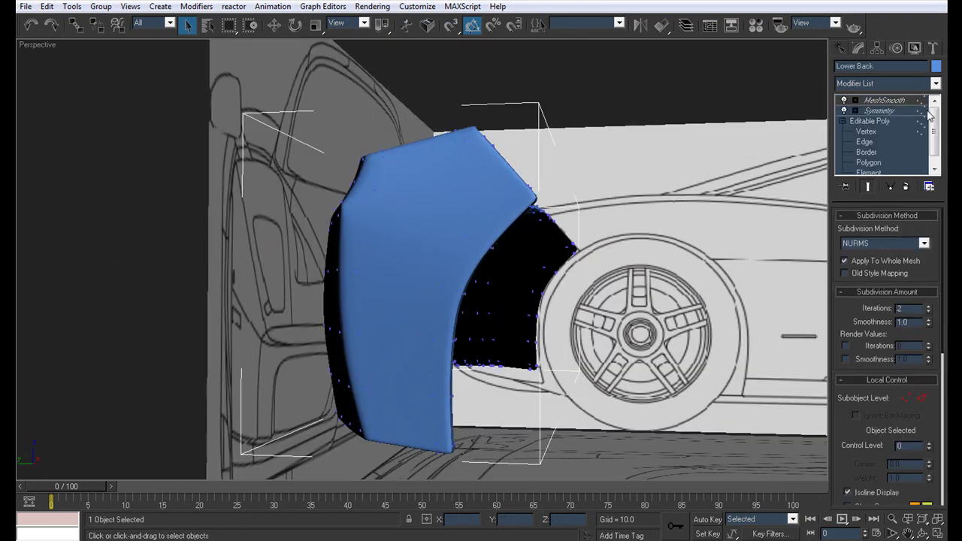
left_click(861, 132)
middle_click_drag(511, 278, 383, 289, "alt")
key("alt+w")
middle_click_drag(338, 335, 305, 372)
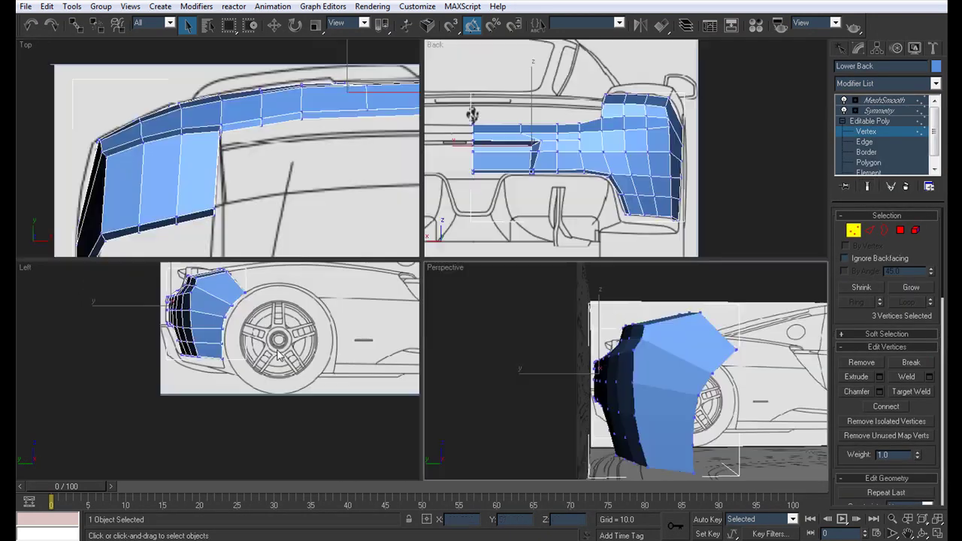
scroll(300, 357, "up", 5)
key("alt+x")
middle_click_drag(296, 338, 245, 388)
middle_click_drag(597, 407, 560, 394)
key("alt+w")
key("alt+x")
middle_click_drag(362, 343, 491, 370, "alt")
Examine the finished shape of the smoothed panel from the rear, close up and from a distance.
left_click(900, 103)
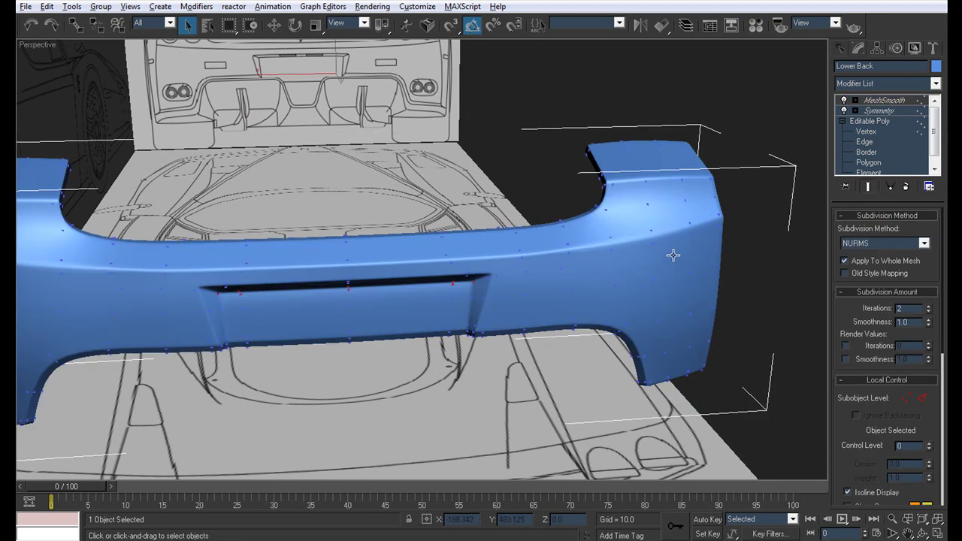
middle_click_drag(678, 256, 619, 245, "alt")
scroll(619, 245, "down", 4)
left_click(401, 391)
middle_click_drag(401, 390, 490, 292, "alt")
right_click(389, 347)
scroll(601, 293, "up", 6)
Raise the front crease vertices of the raised section slightly in the see-through back view, around the tail lights.
key("alt+w")
scroll(620, 141, "up", 3)
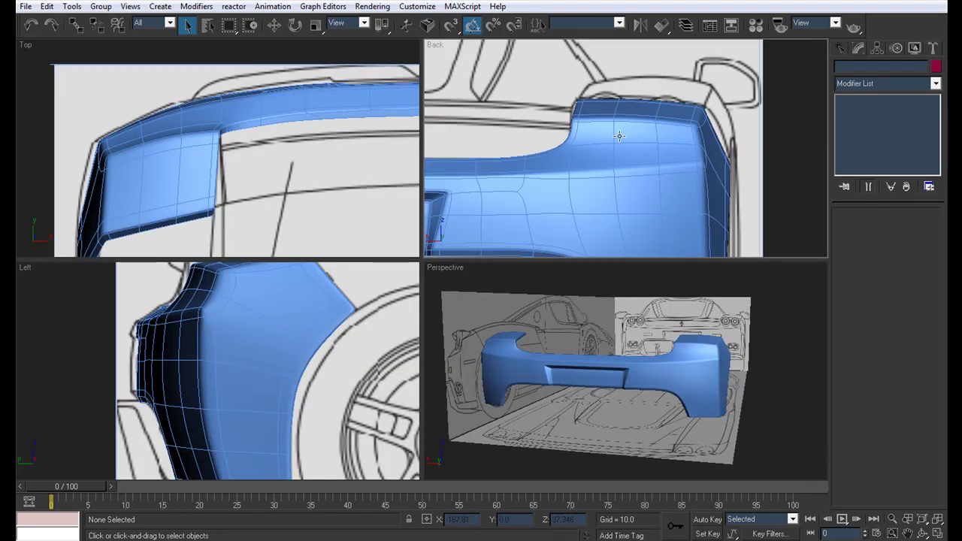
left_click(620, 141)
left_click(866, 131)
key("alt+x")
middle_click_drag(638, 157, 633, 185)
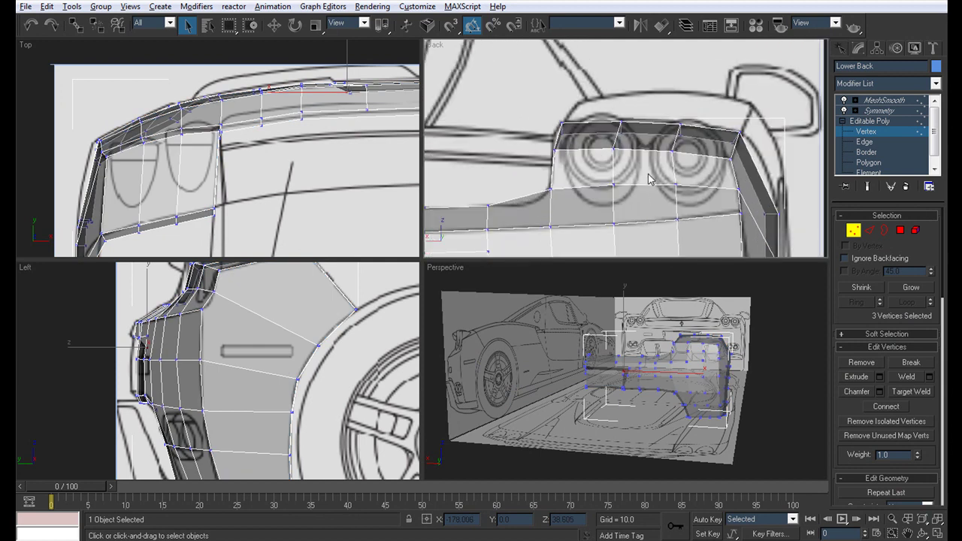
middle_click_drag(628, 172, 596, 177)
scroll(598, 179, "down", 2)
scroll(599, 180, "up", 1)
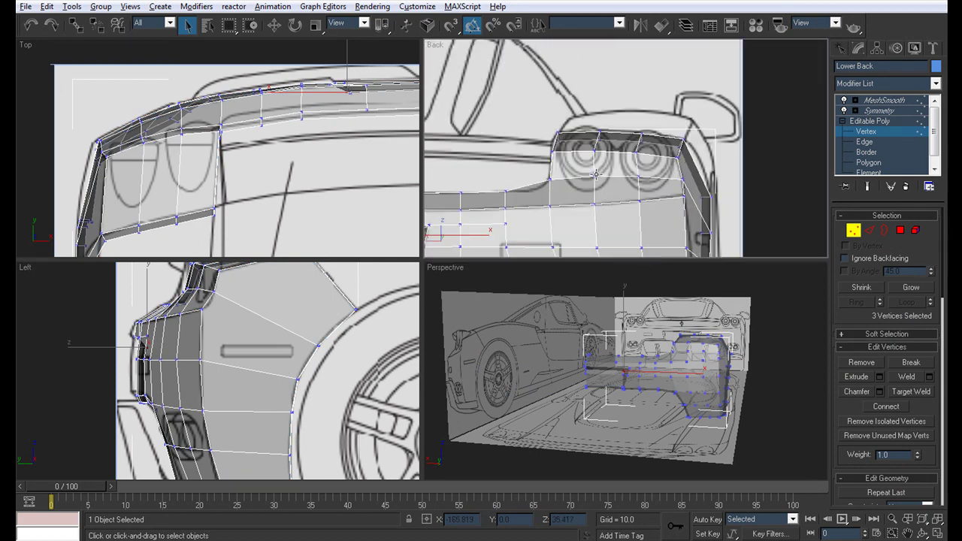
scroll(605, 154, "up", 3)
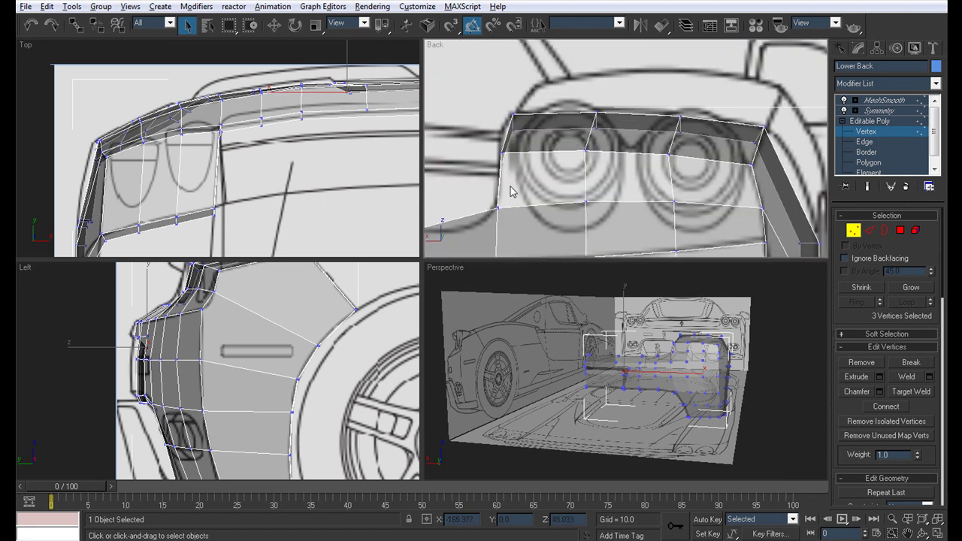
key("w")
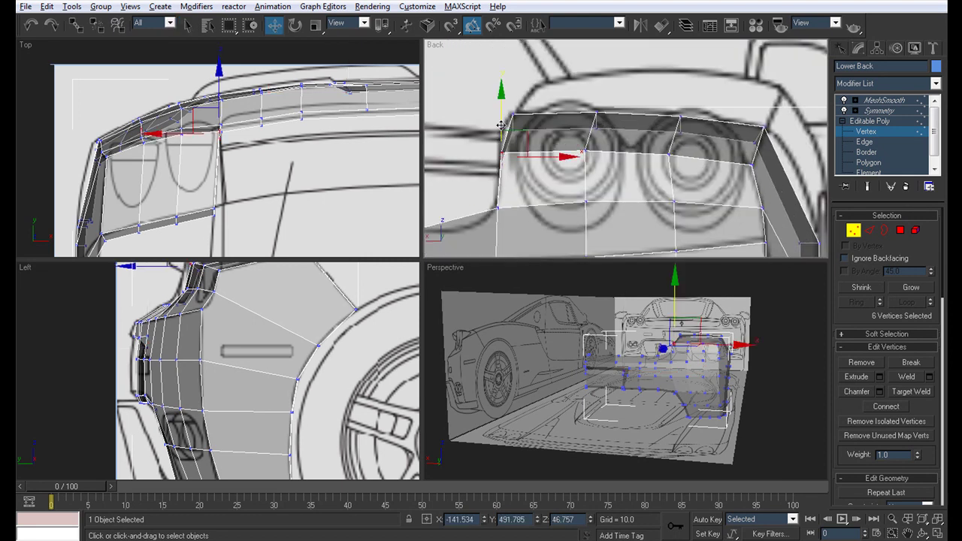
left_click(583, 118)
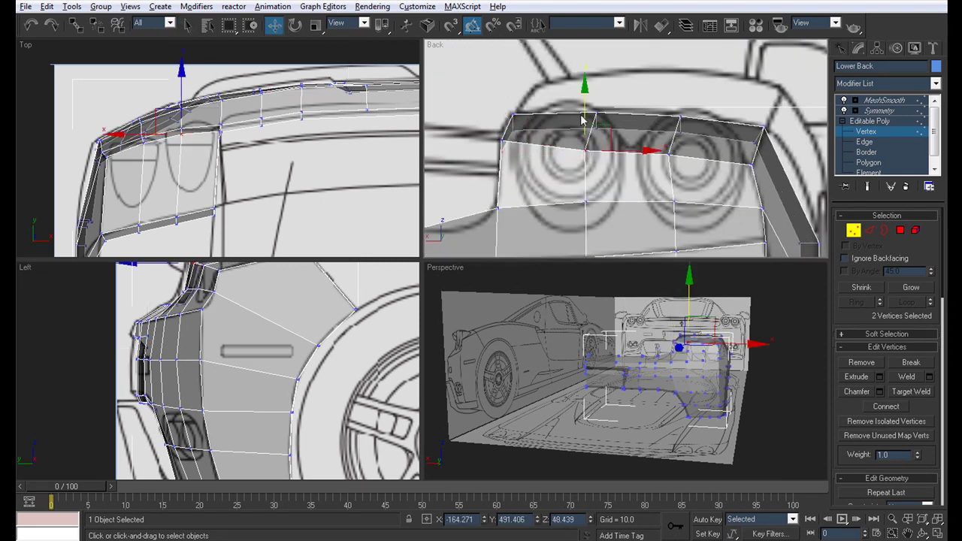
left_click(666, 124)
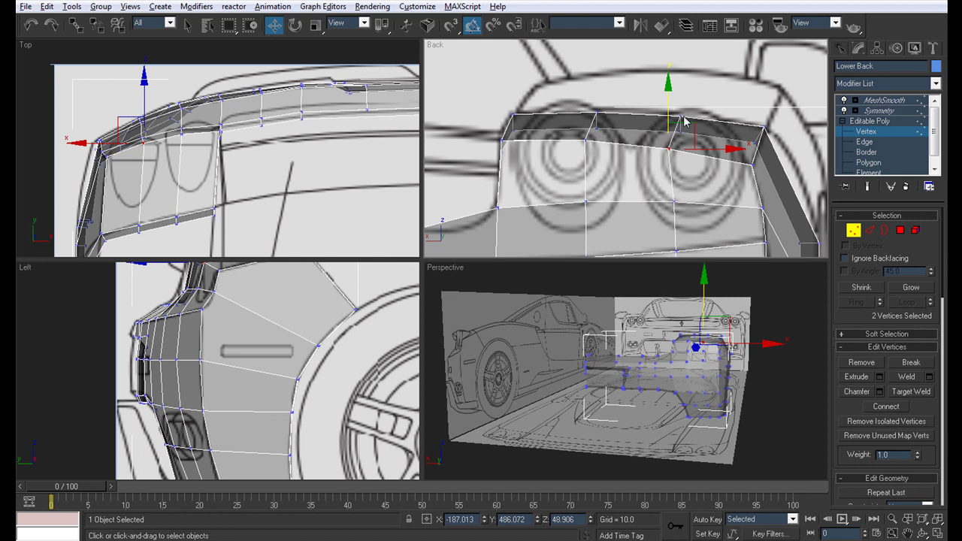
Raise the three rear upper-edge vertex groups of the tail-light section by about 1.6, 1.0 and 0.9 units in the back view.
left_click_drag(509, 111, 515, 78)
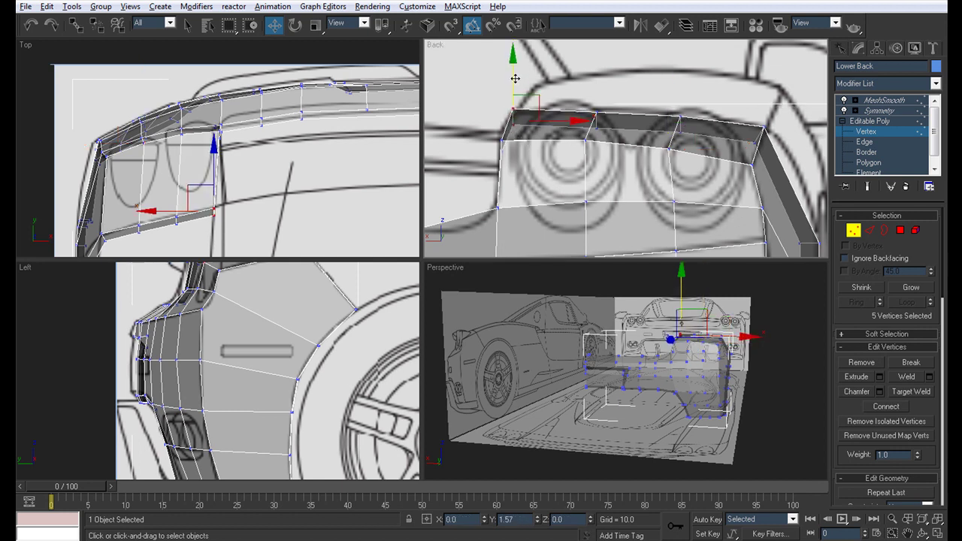
left_click(592, 120)
left_click_drag(600, 85, 601, 78)
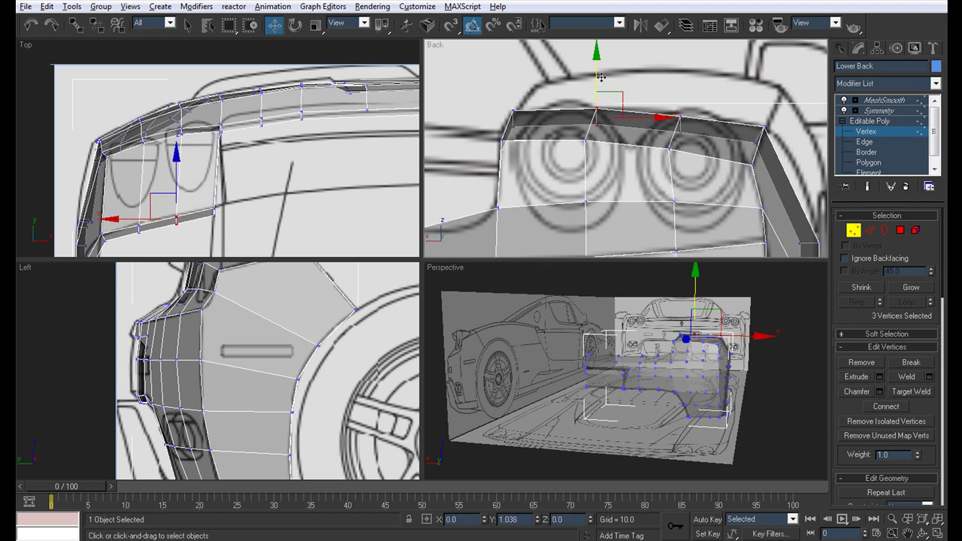
left_click(678, 116)
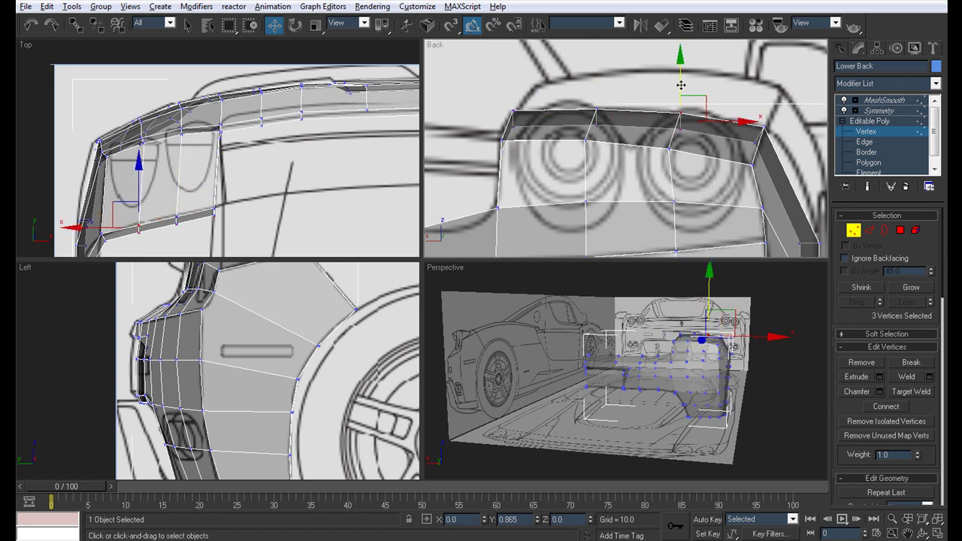
middle_click_drag(646, 172, 625, 159)
scroll(625, 172, "down", 3)
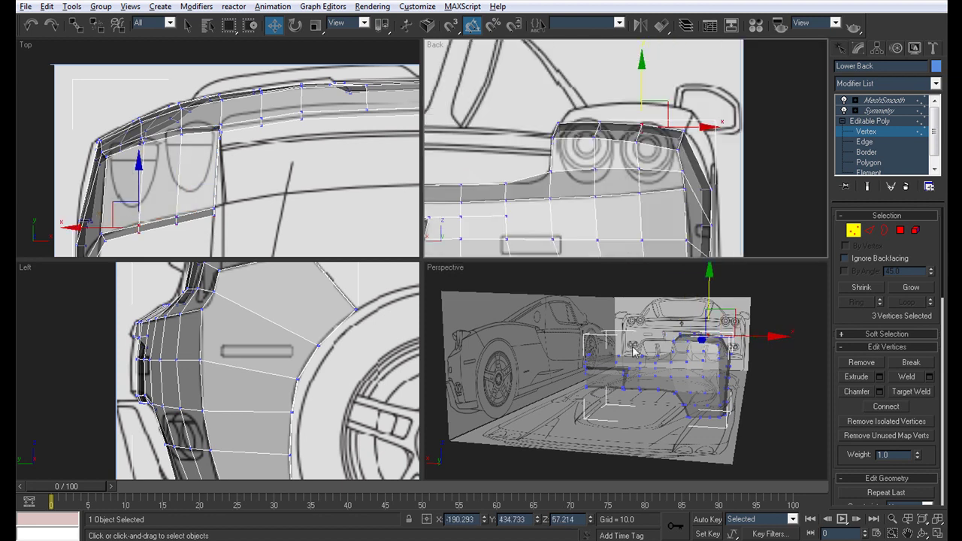
Examine the smoothed, solid panel in perspective from the rear and side, close up and from a distance.
middle_click_drag(636, 351, 568, 343, "alt")
key("alt+w")
key("alt+x")
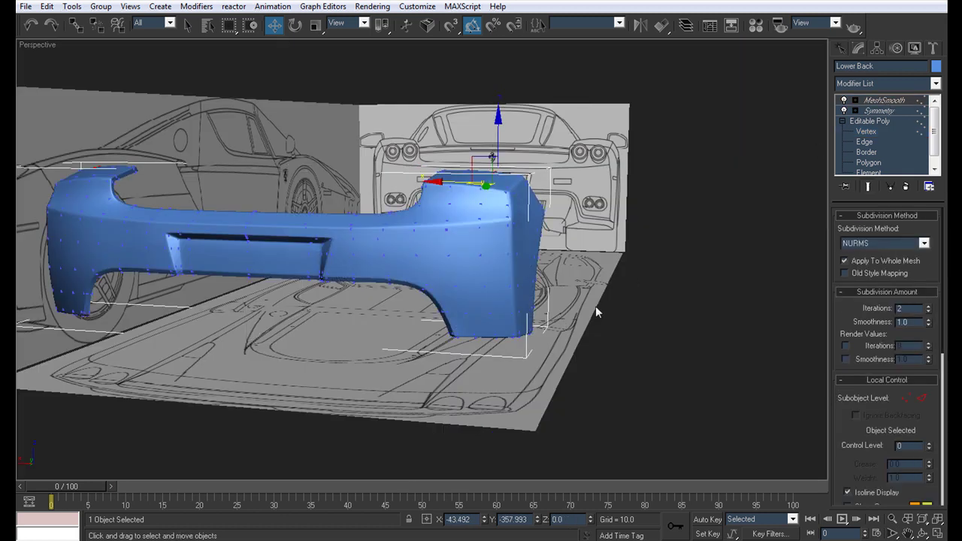
left_click(653, 316)
scroll(653, 315, "down", 3)
middle_click_drag(551, 266, 536, 293, "alt")
scroll(553, 271, "down", 4)
scroll(560, 262, "up", 5)
middle_click_drag(560, 262, 450, 262, "alt")
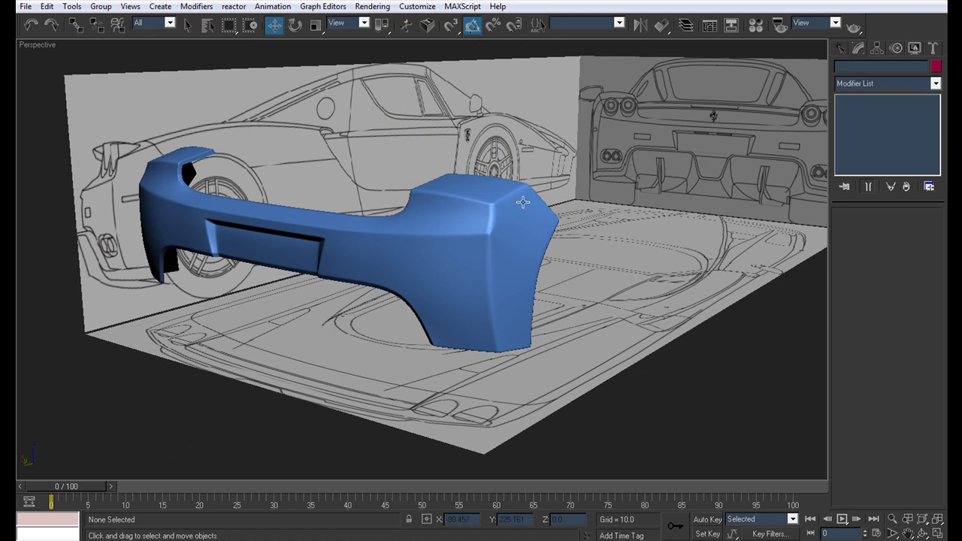
middle_click_drag(478, 223, 477, 263, "alt")
scroll(477, 262, "up", 4)
Connect the edge ring across the sloping ledge below the tail-light section with a new edge loop and nudge it slightly in the left view.
left_click(412, 230)
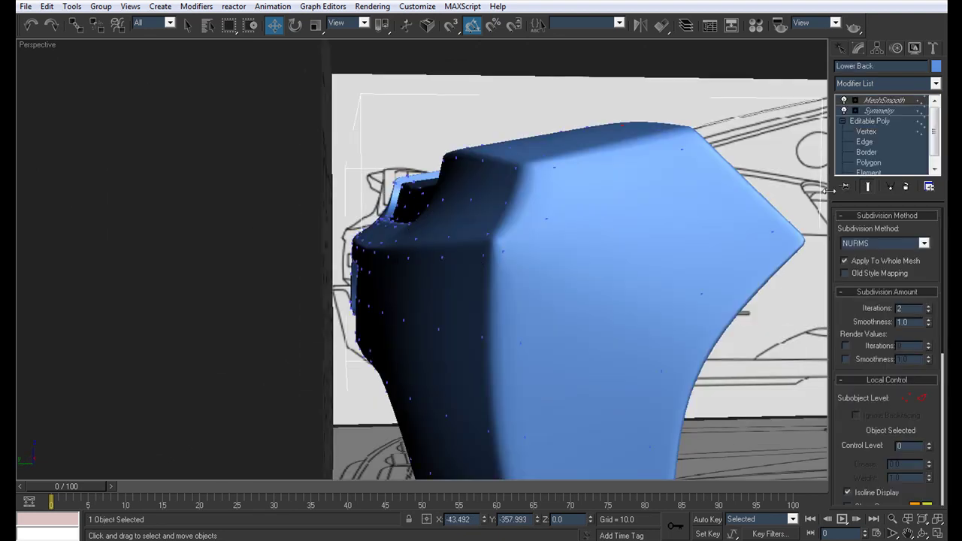
left_click(865, 142)
middle_click_drag(443, 241, 600, 246, "alt")
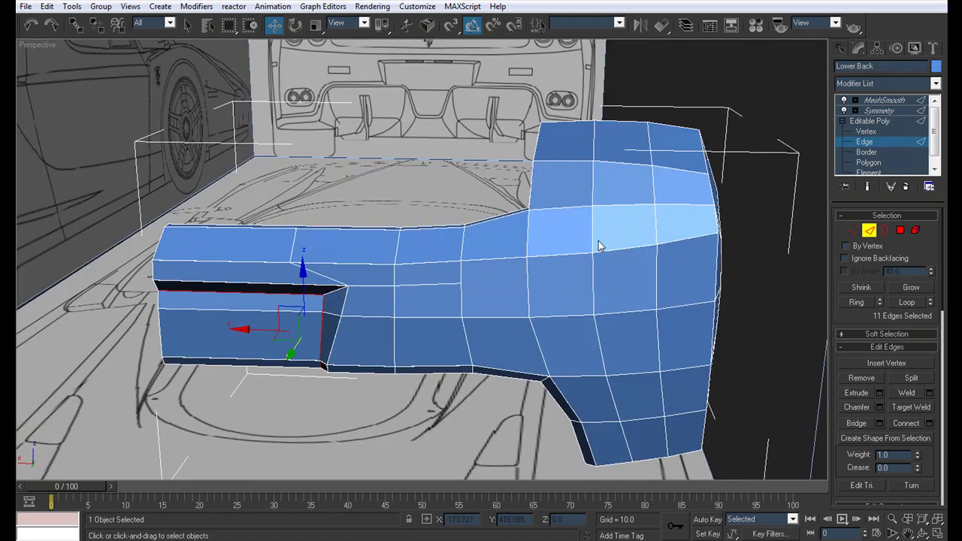
left_click(854, 302)
middle_click_drag(740, 282, 472, 241, "alt")
left_click(906, 423)
key("alt+w")
middle_click_drag(331, 323, 342, 375)
key("alt+x")
scroll(314, 364, "up", 5)
left_click_drag(170, 380, 180, 381)
middle_click_drag(616, 381, 593, 378, "alt")
key("alt+w")
key("alt+x")
middle_click_drag(397, 350, 443, 362, "alt")
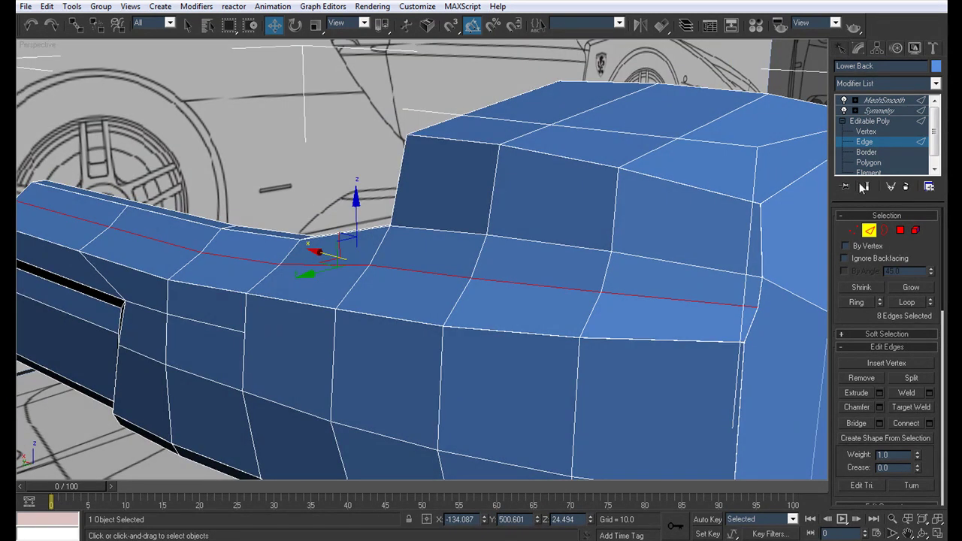
Check how the panel smooths around the new ledge loop and side corner, with and without edge lines.
left_click(879, 101)
scroll(541, 361, "down", 5)
key("F4")
left_click(658, 390)
middle_click_drag(545, 351, 470, 356, "alt")
left_click(456, 318)
key("z")
key("F4")
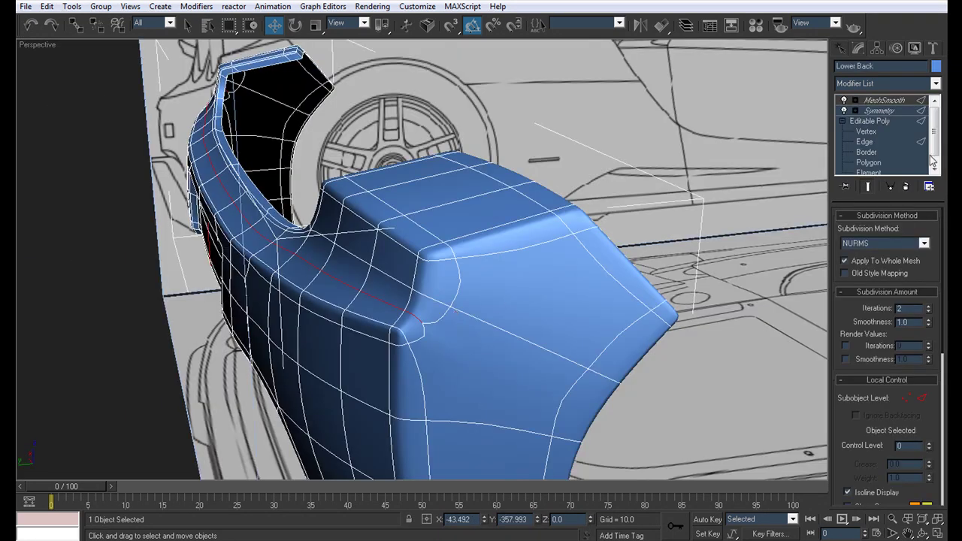
Cut a new edge from the ledge's outer corner vertex across the side face and check the smoothed shape.
left_click(868, 132)
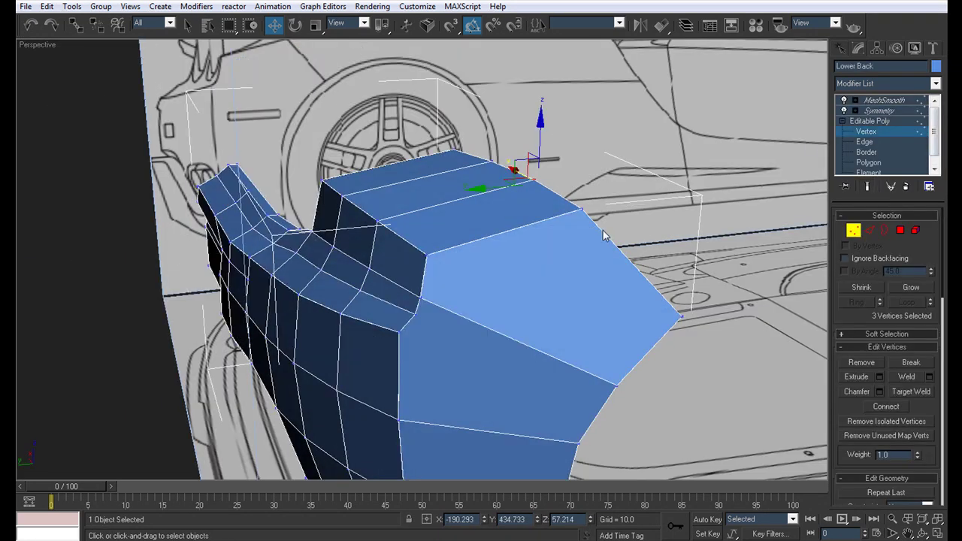
left_click(418, 316)
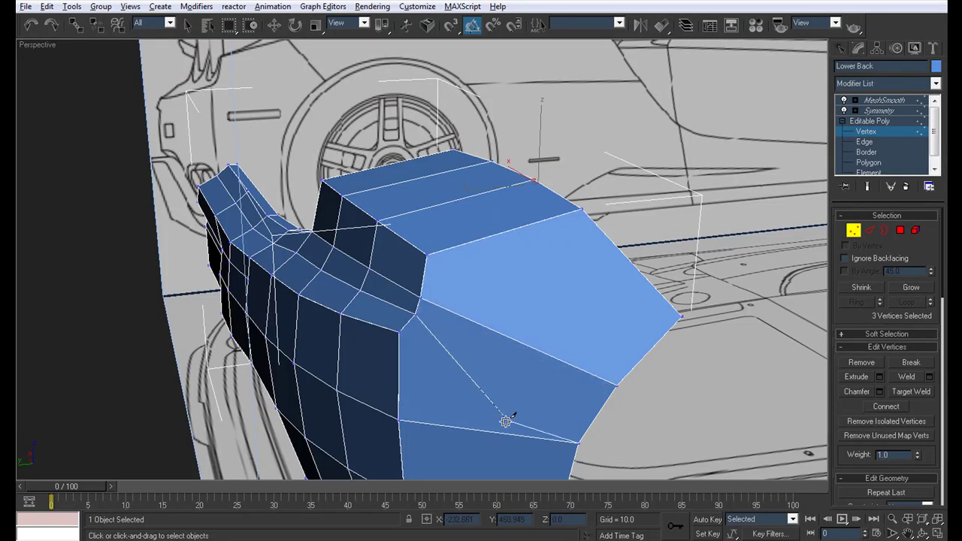
left_click(878, 111)
left_click(682, 426)
key("F4")
scroll(586, 395, "down", 5)
middle_click_drag(493, 364, 445, 363, "alt")
scroll(446, 334, "down", 4)
scroll(457, 378, "up", 5)
scroll(446, 362, "down", 2)
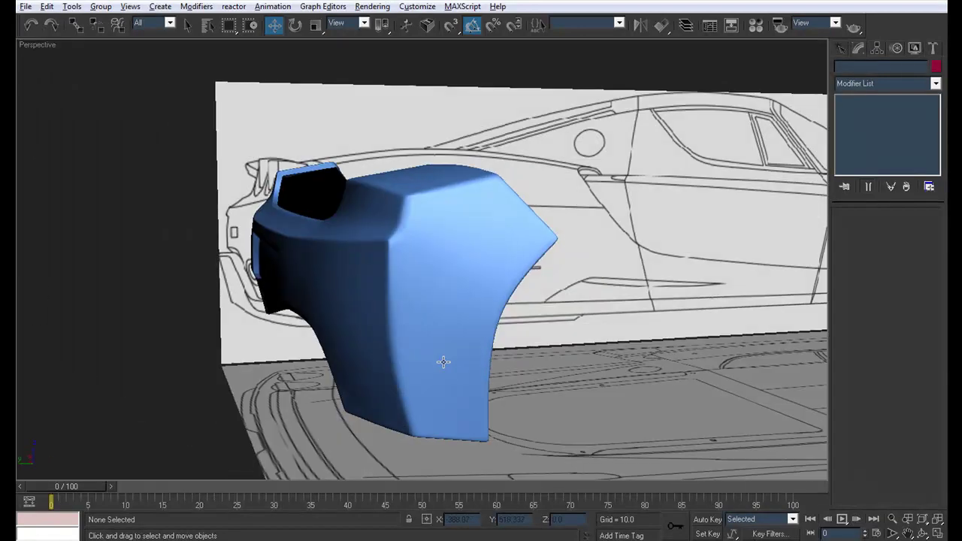
Cut an edge line down the side face and up to the wheel-arch edge, carrying it across the bottom and inner lips.
left_click(445, 304)
left_click(883, 131)
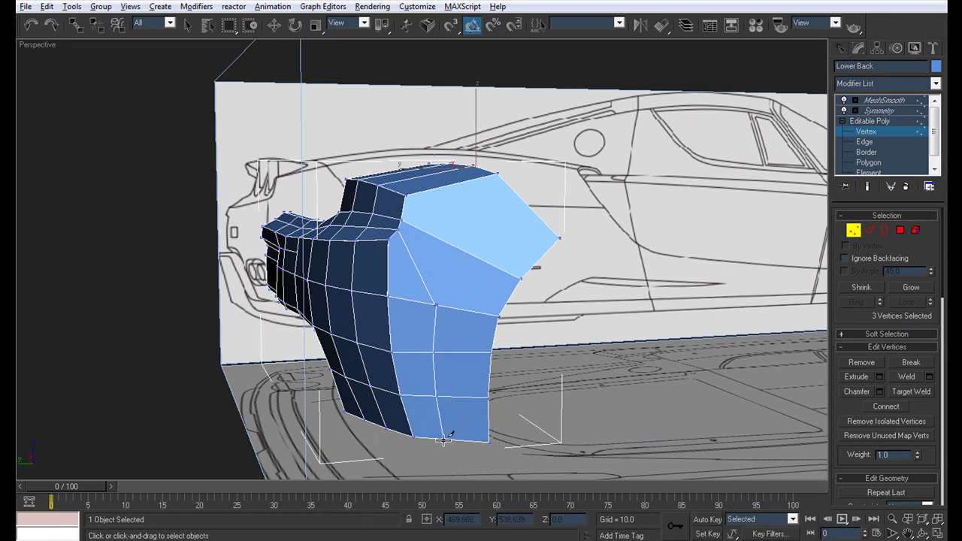
middle_click_drag(453, 360, 409, 355, "alt")
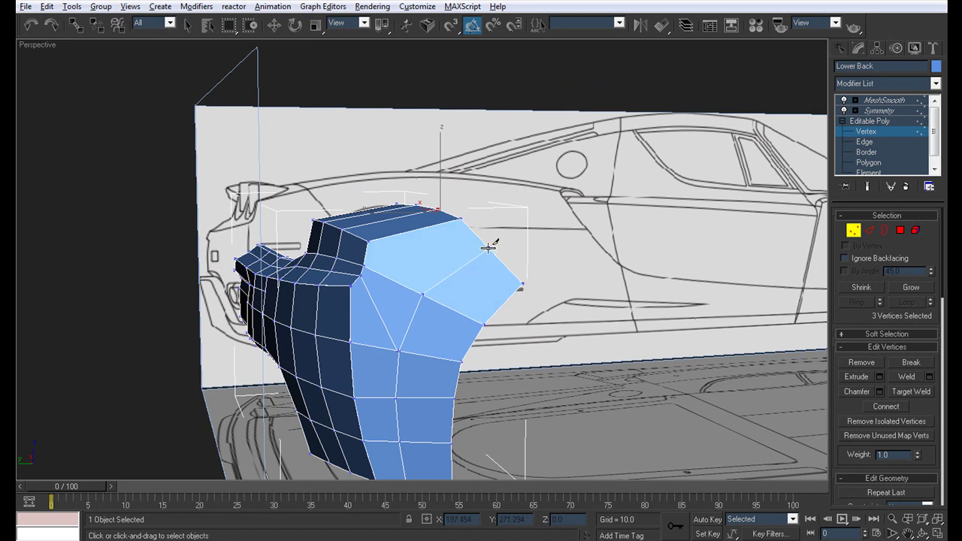
middle_click_drag(538, 278, 444, 322, "alt")
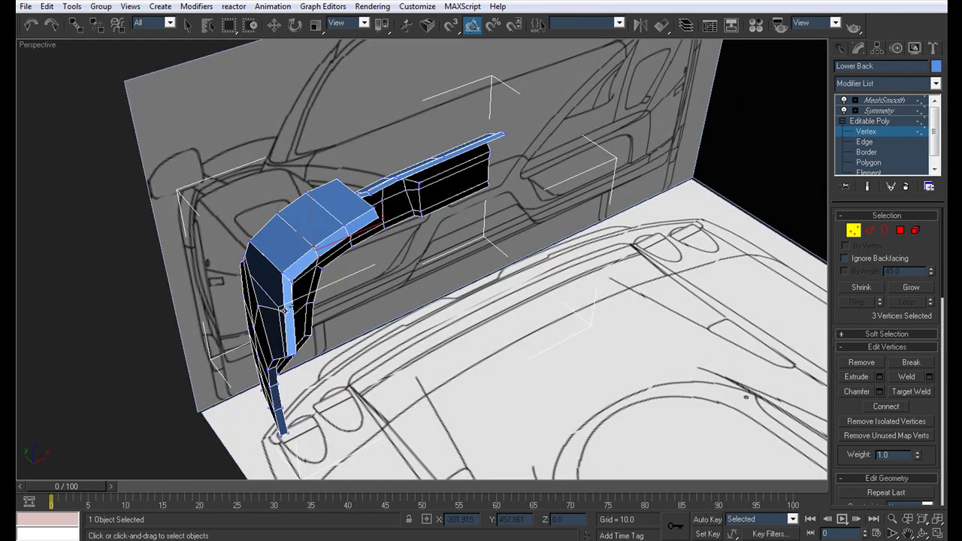
middle_click_drag(266, 363, 415, 257, "alt")
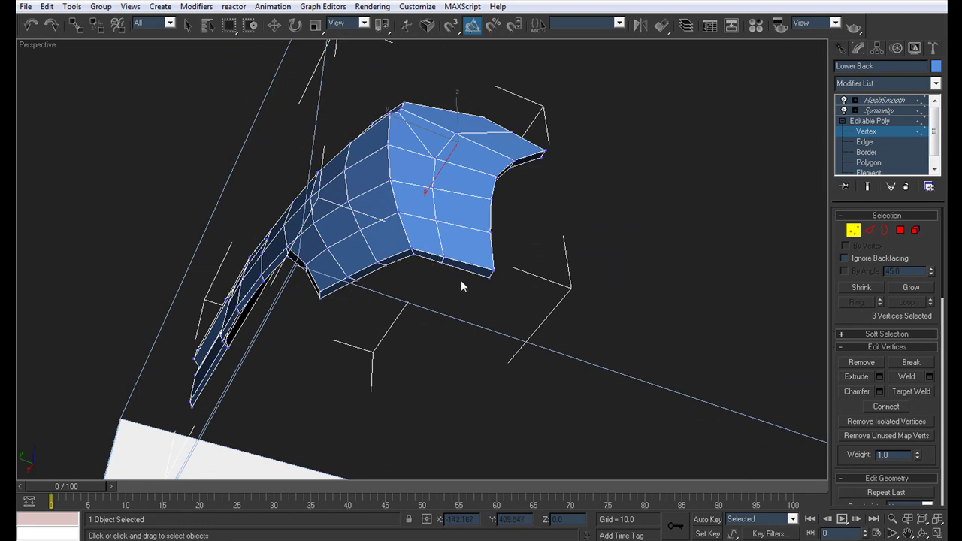
left_click(887, 101)
middle_click_drag(602, 185, 774, 243, "alt")
middle_click_drag(562, 259, 359, 171, "alt")
Shift the side face's new vertical edge loop slightly outward and target-weld the vertices where the cuts meet.
left_click(879, 143)
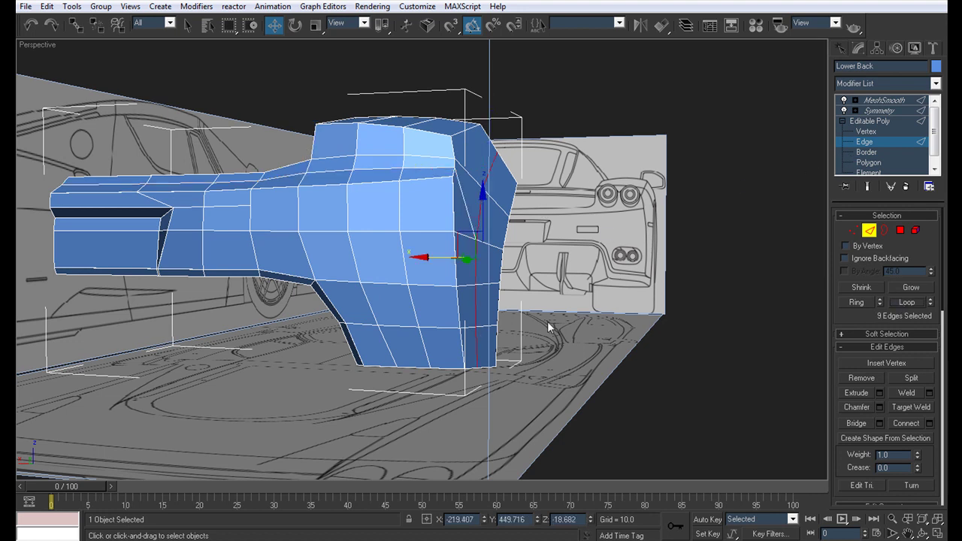
scroll(464, 323, "up", 4)
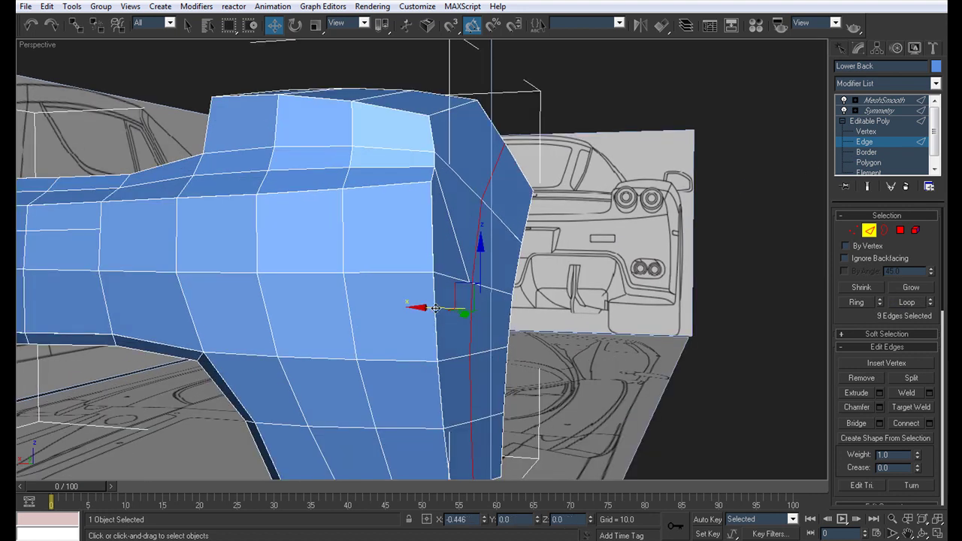
middle_click_drag(440, 308, 510, 281, "alt")
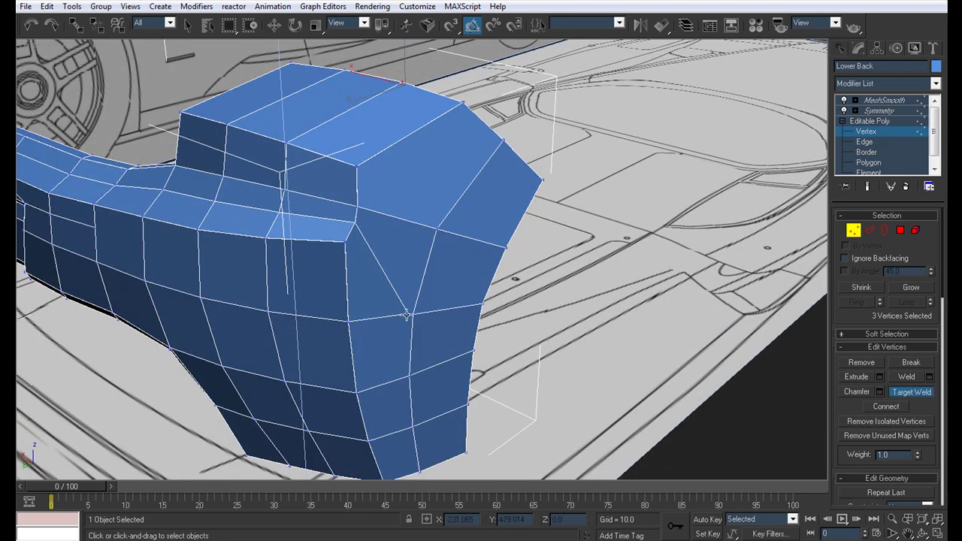
scroll(555, 309, "down", 6)
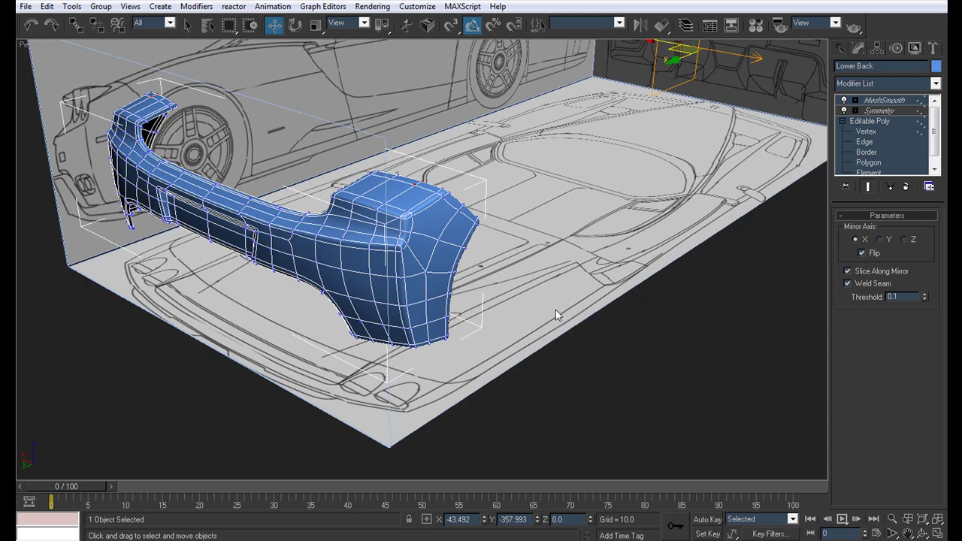
left_click(560, 315)
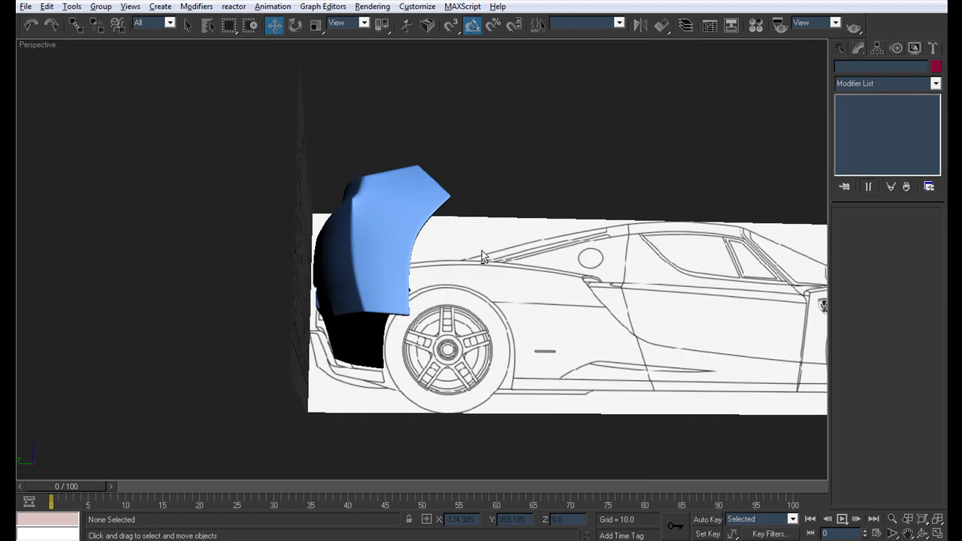
middle_click_drag(482, 255, 528, 373, "alt")
scroll(557, 312, "up", 4)
scroll(482, 316, "down", 4)
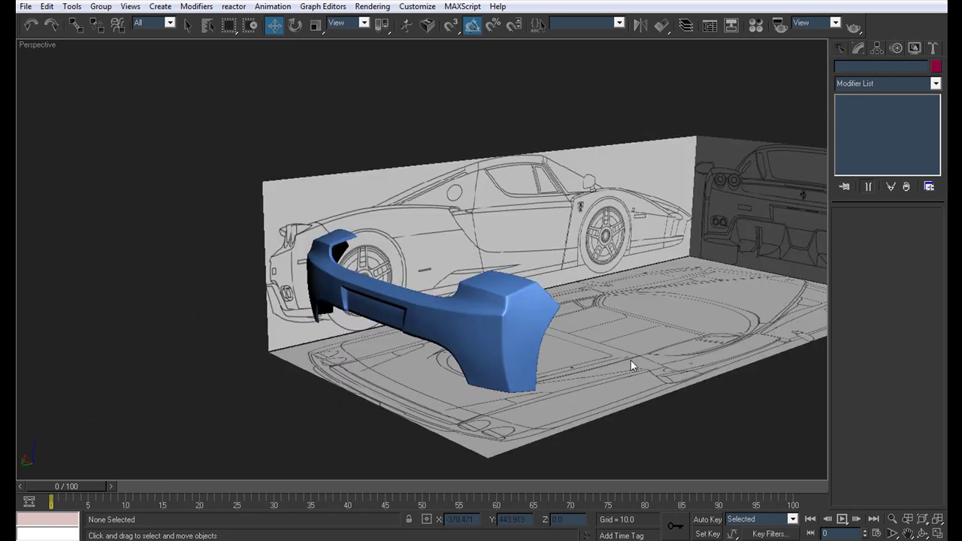
Save the scene under the new file name Body14.max.
left_click(26, 7)
left_click(67, 95)
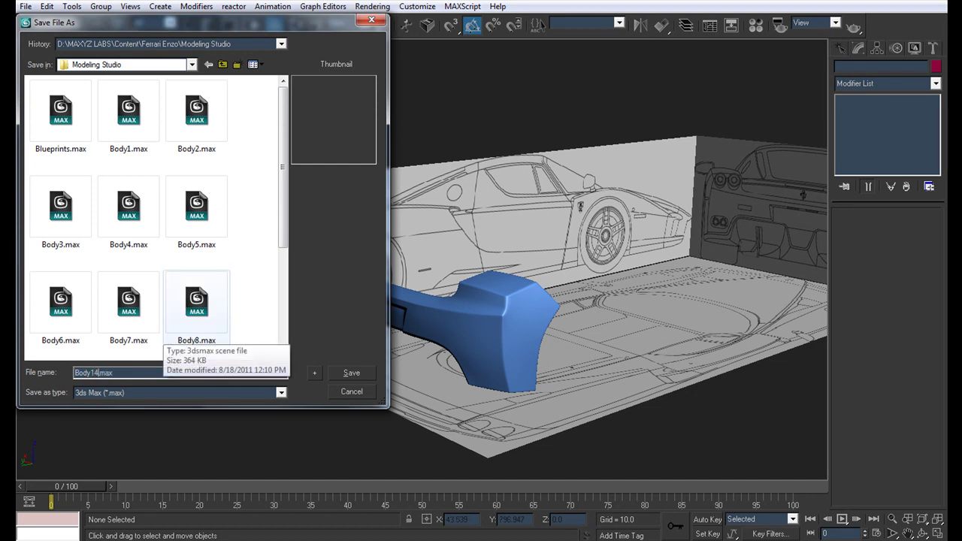
key("Return")
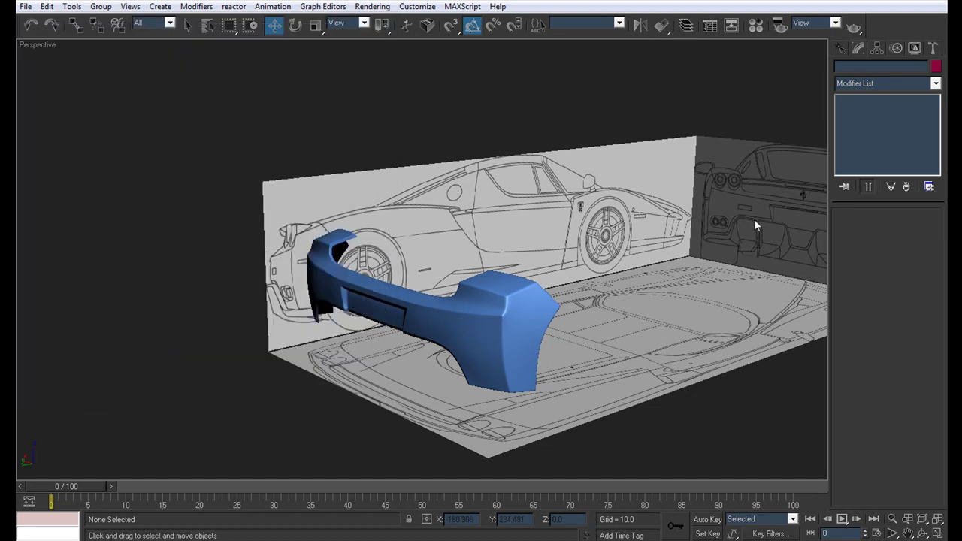
Unhide all the other car body parts and bring the junction between the lower back panel and rear fender into view.
right_click(699, 201)
left_click(723, 141)
left_click(577, 307)
right_click(605, 211)
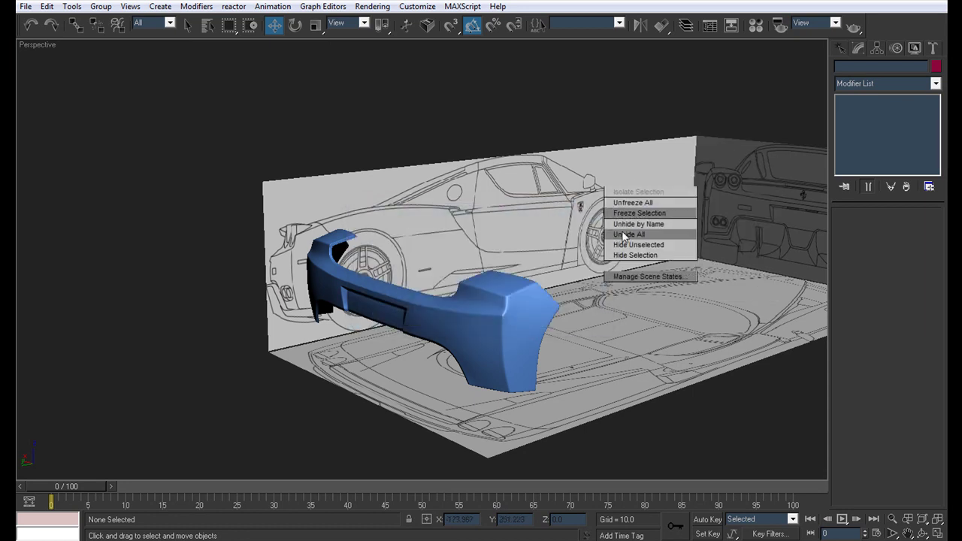
left_click(624, 236)
left_click(533, 307)
middle_click_drag(529, 304, 342, 288)
scroll(499, 267, "up", 5)
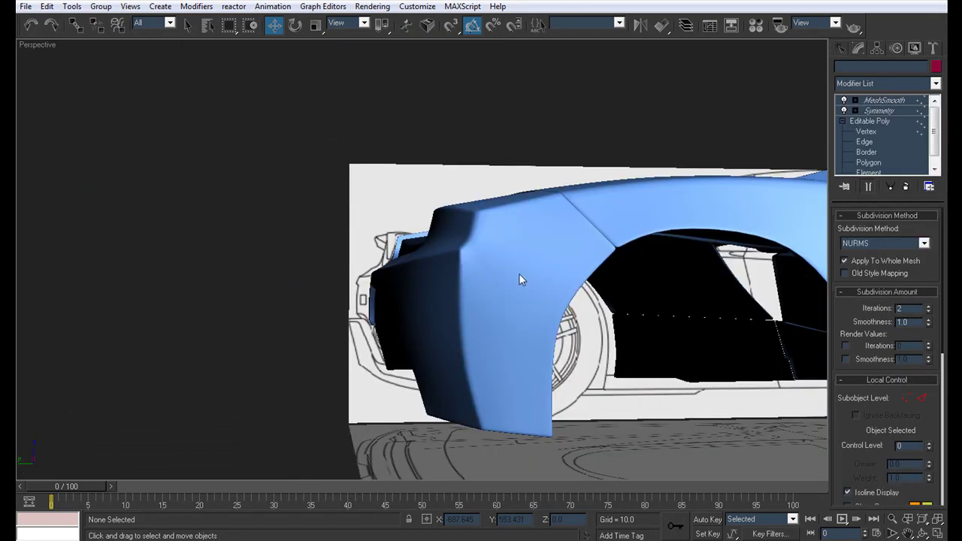
Adjust the wheel-arch edge vertices of the lower back panel against the fender and side blueprint, using see-through display.
left_click(866, 131)
middle_click_drag(579, 280, 601, 279, "alt")
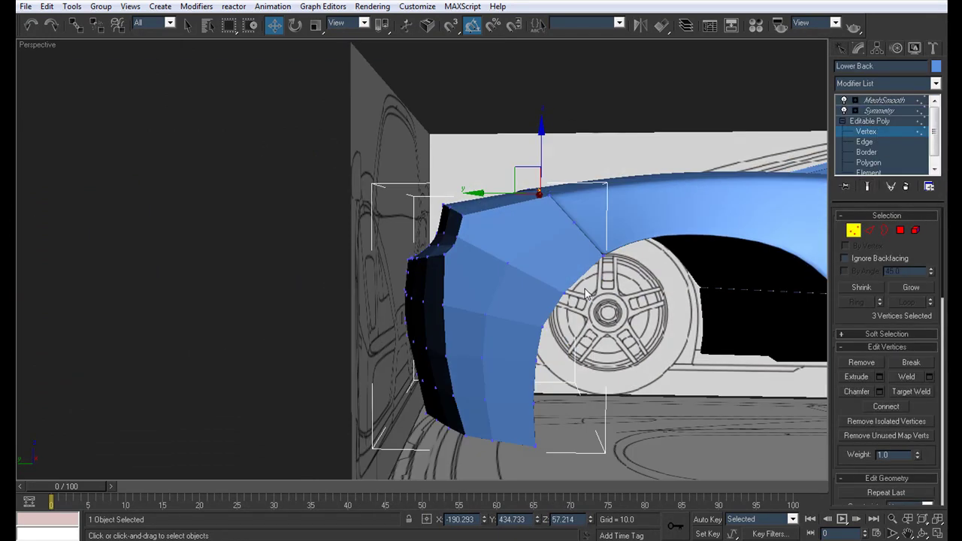
key("alt+w")
scroll(263, 449, "down", 6)
key("alt+x")
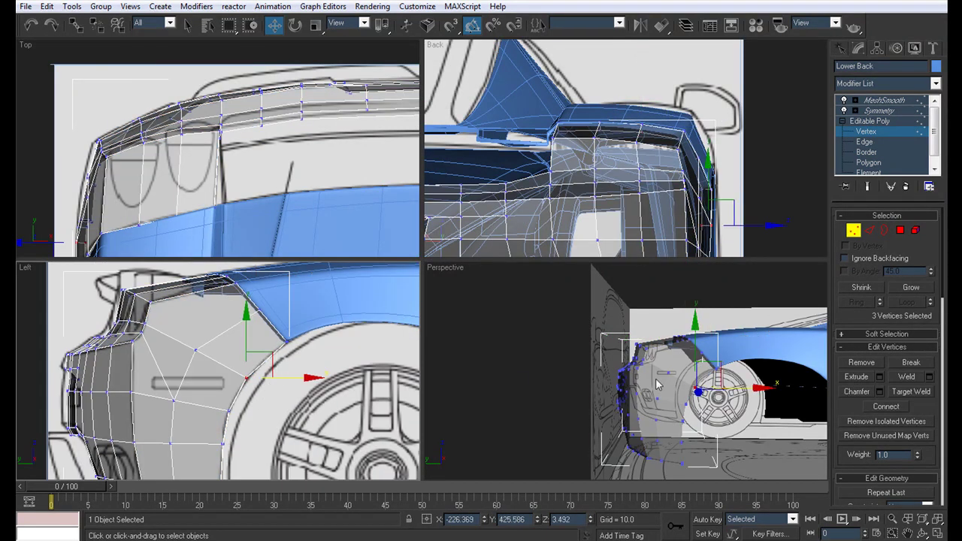
key("alt+w")
key("alt+x")
middle_click_drag(624, 374, 526, 331, "alt")
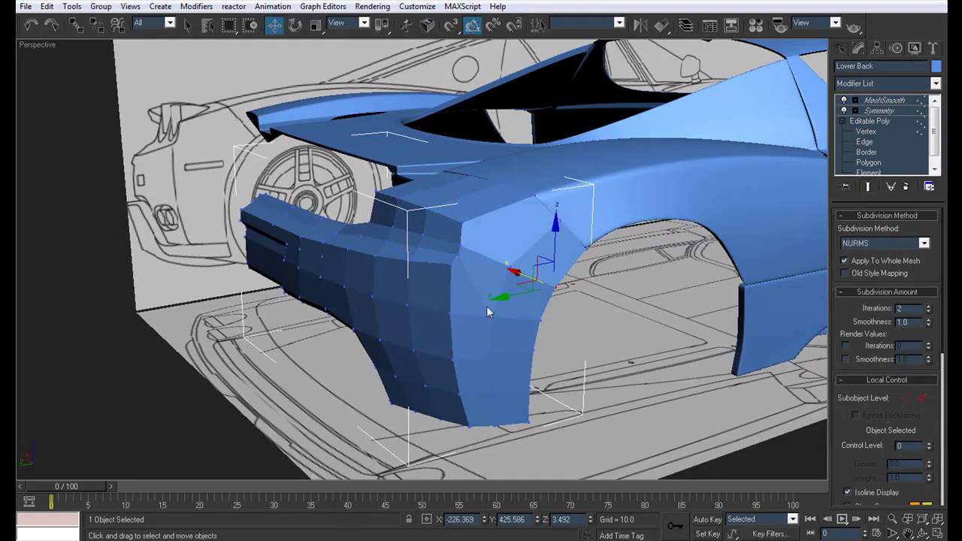
Inspect the whole assembled car body from the rear, sides and front, checking how the lower back panel fits.
scroll(442, 307, "down", 3)
middle_click_drag(442, 306, 556, 382, "alt")
scroll(556, 381, "down", 4)
middle_click_drag(361, 396, 536, 346, "alt")
scroll(455, 379, "down", 4)
middle_click_drag(536, 346, 246, 339, "alt")
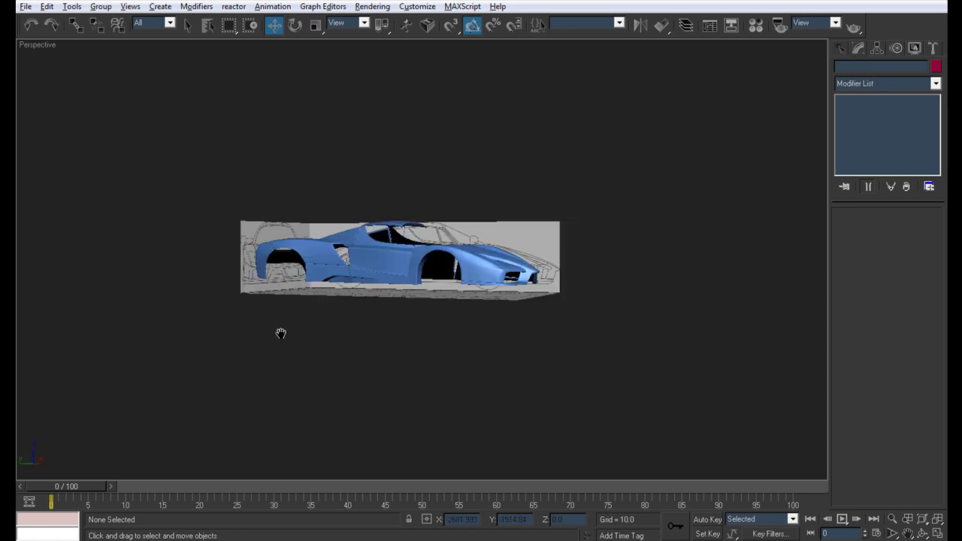
scroll(423, 364, "up", 5)
middle_click_drag(423, 364, 457, 316, "alt")
scroll(504, 347, "down", 5)
scroll(464, 318, "up", 3)
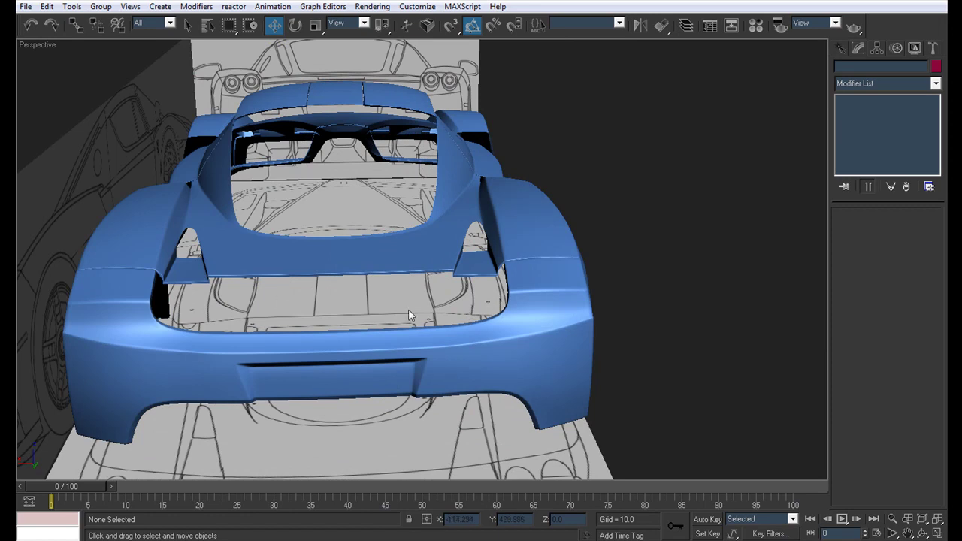
scroll(532, 302, "down", 5)
mouse_move(532, 302)
middle_mouse_down("alt")
mouse_move(477, 311)
mouse_move(594, 326)
mouse_move(454, 310)
mouse_move(534, 321)
middle_mouse_up("alt")
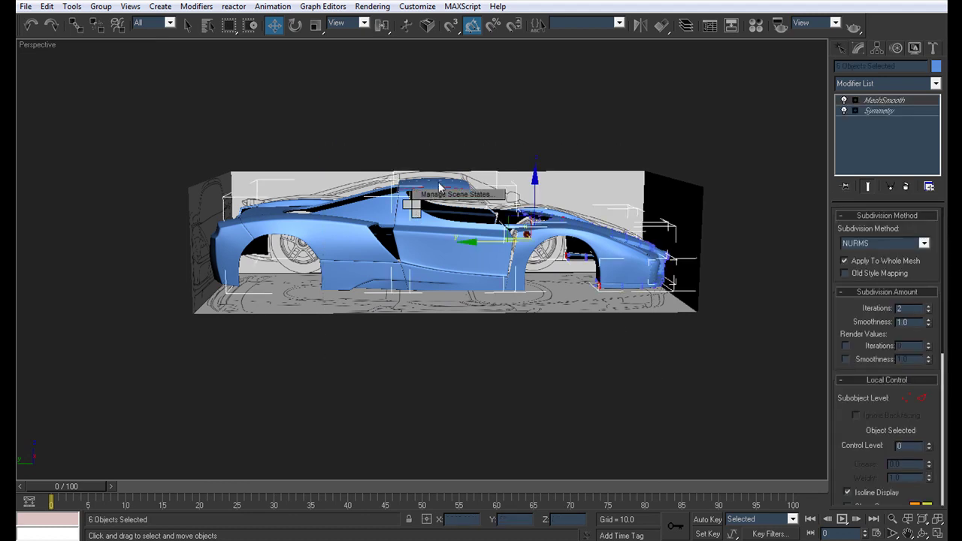
Hide the selected body parts so that only the lower back panel and the blueprints stay displayed.
left_click(449, 178)
middle_click_drag(354, 311, 510, 307, "alt")
scroll(414, 290, "up", 5)
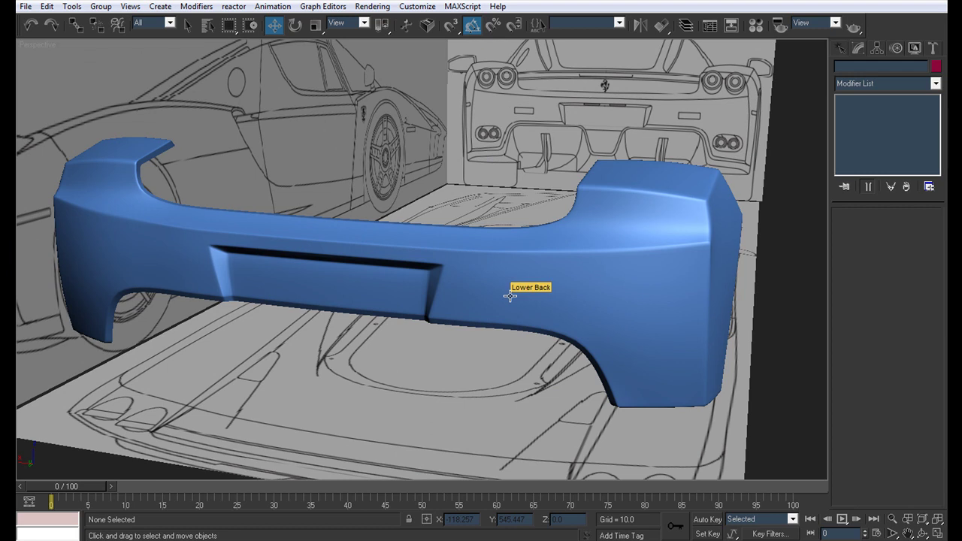
middle_click_drag(620, 304, 552, 316)
scroll(551, 322, "down", 3)
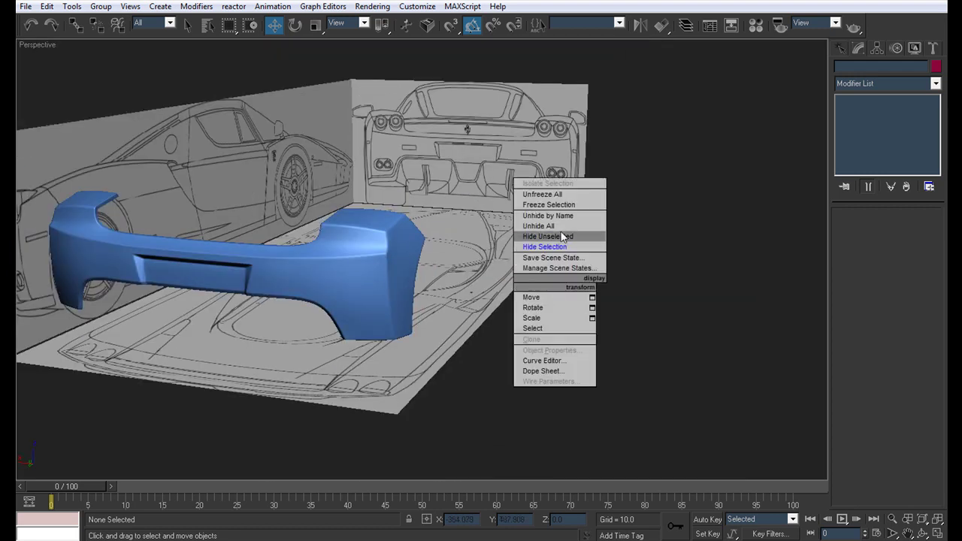
Unhide all the car parts, and hide the middle and front body parts and the front bumper piece, keeping the rear body displayed.
left_click(562, 226)
left_click(547, 305)
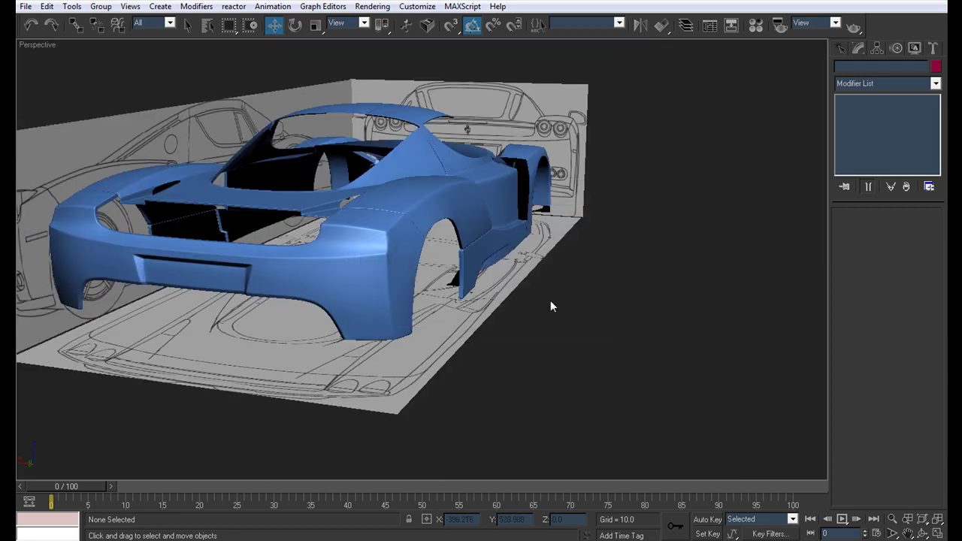
middle_click_drag(549, 302, 451, 297, "alt")
middle_click_drag(635, 343, 697, 379, "alt")
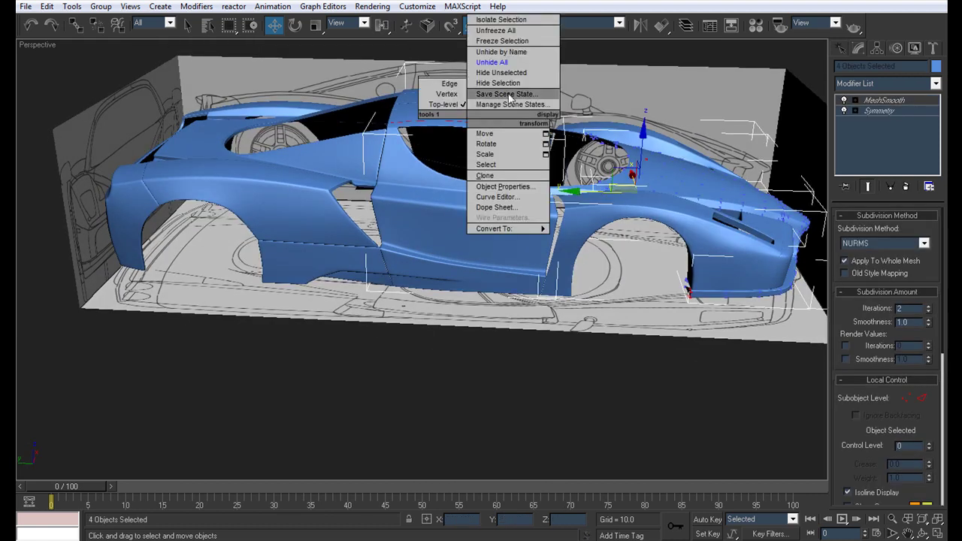
left_click(509, 84)
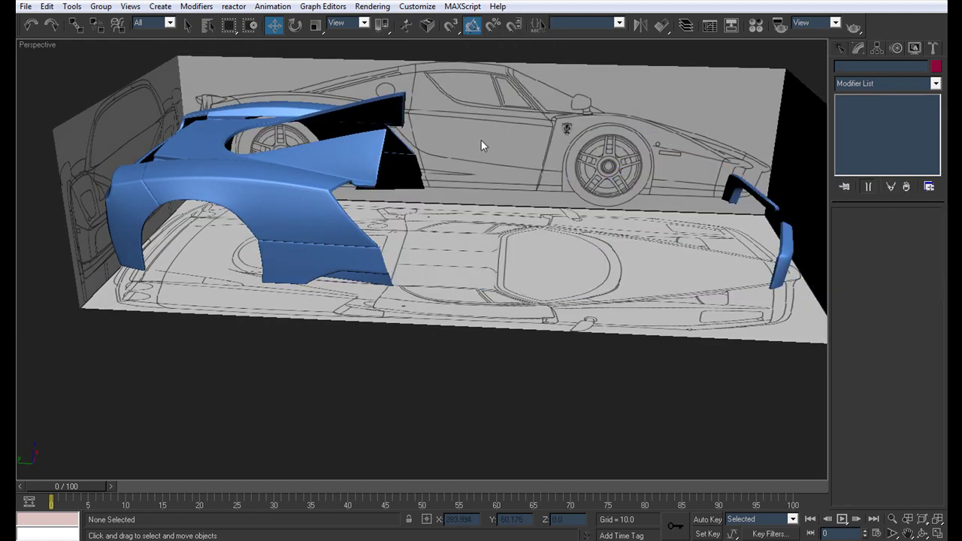
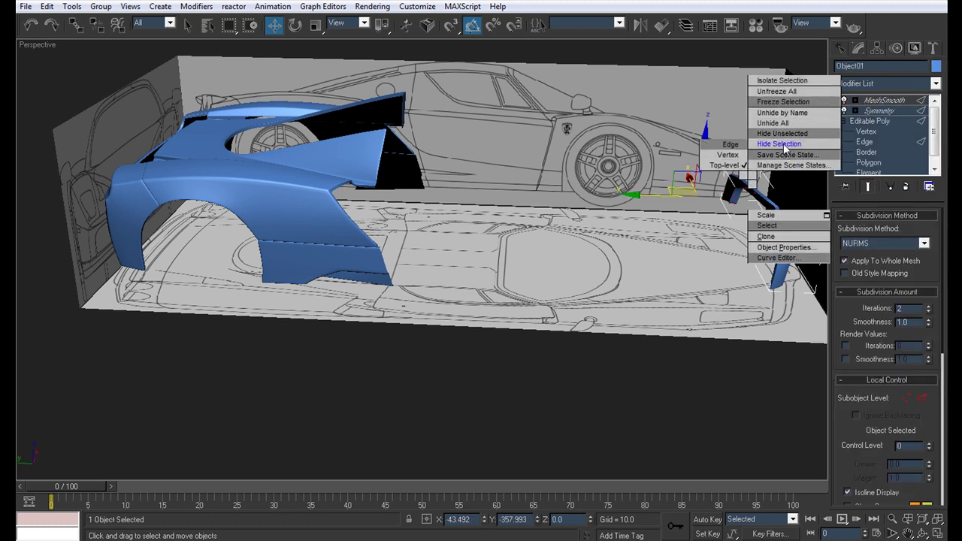
left_click(784, 148)
middle_click_drag(780, 145, 456, 188, "alt")
scroll(456, 187, "up", 8)
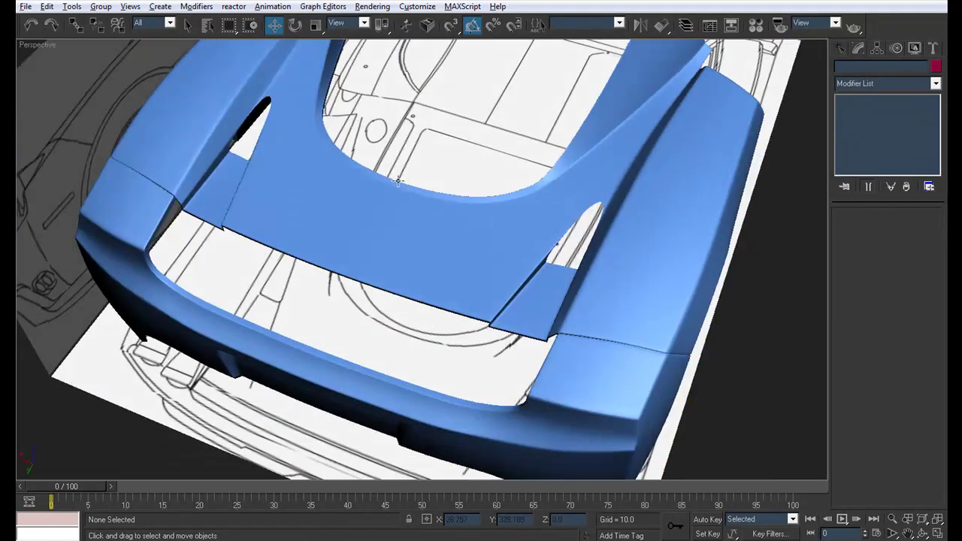
Make the Back Panel layer visible and bring the panel's outer end beside the lower back panel into view.
left_click(687, 25)
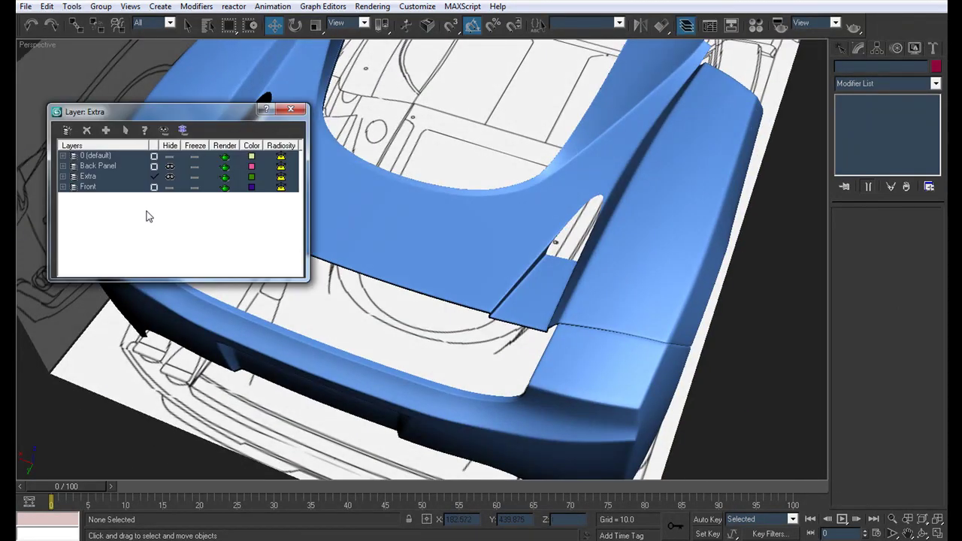
left_click(169, 165)
left_click(297, 111)
middle_click_drag(287, 322, 219, 359, "alt")
scroll(235, 364, "up", 4)
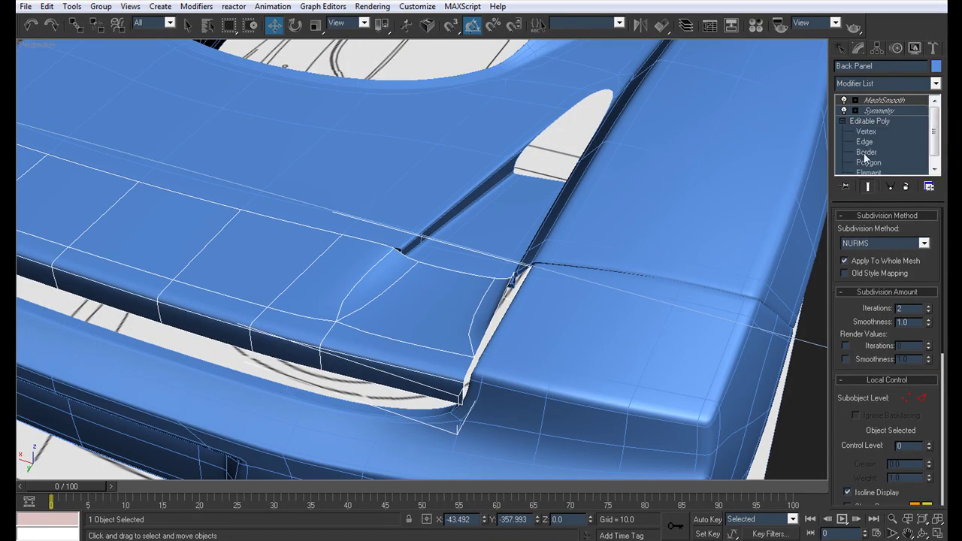
Delete the narrow side polygon at the Back Panel's outer end facing the lower back panel and fender.
left_click(864, 142)
middle_click_drag(571, 248, 649, 307, "alt")
scroll(645, 308, "up", 5)
scroll(565, 288, "down", 5)
middle_click_drag(561, 288, 194, 348, "alt")
scroll(547, 213, "up", 5)
mouse_move(547, 212)
middle_mouse_down()
mouse_move(519, 262)
mouse_move(441, 260)
mouse_move(532, 255)
mouse_move(511, 243)
mouse_move(508, 256)
mouse_move(534, 189)
mouse_move(399, 221)
mouse_move(550, 221)
mouse_move(477, 214)
mouse_move(452, 248)
middle_mouse_up()
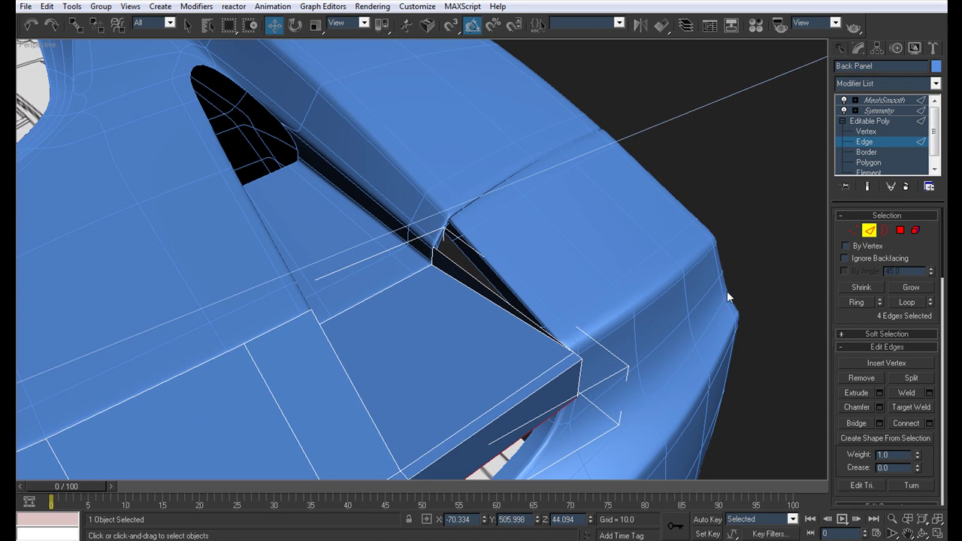
middle_click_drag(666, 278, 456, 263, "alt")
left_click(868, 162)
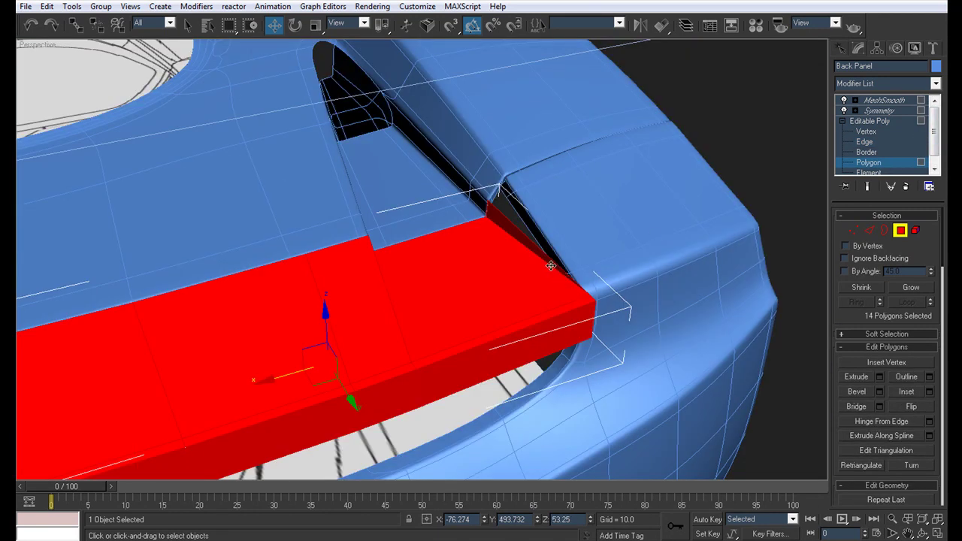
left_click(551, 265)
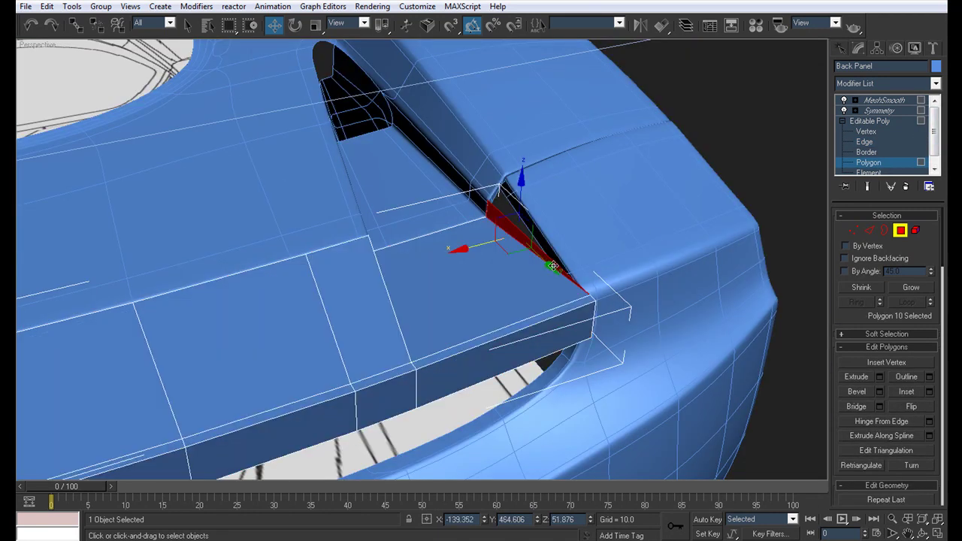
left_click(635, 243)
Switch off the MeshSmooth display and adjust the Back Panel's outer rear corner vertices to fit the adjoining lower back panel.
middle_click_drag(547, 248, 799, 466, "alt")
scroll(541, 253, "down", 4)
scroll(496, 255, "up", 3)
scroll(496, 253, "down", 3)
scroll(549, 245, "up", 3)
middle_click_drag(263, 200, 434, 225)
scroll(434, 225, "up", 3)
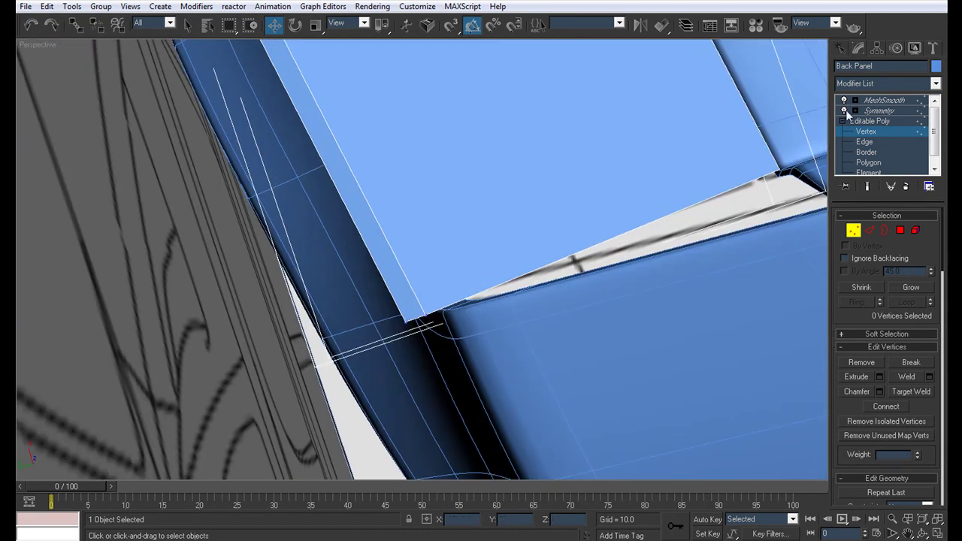
scroll(427, 247, "down", 3)
middle_click_drag(427, 246, 421, 305, "alt")
scroll(402, 213, "down", 5)
scroll(457, 284, "up", 5)
middle_click_drag(421, 305, 400, 294)
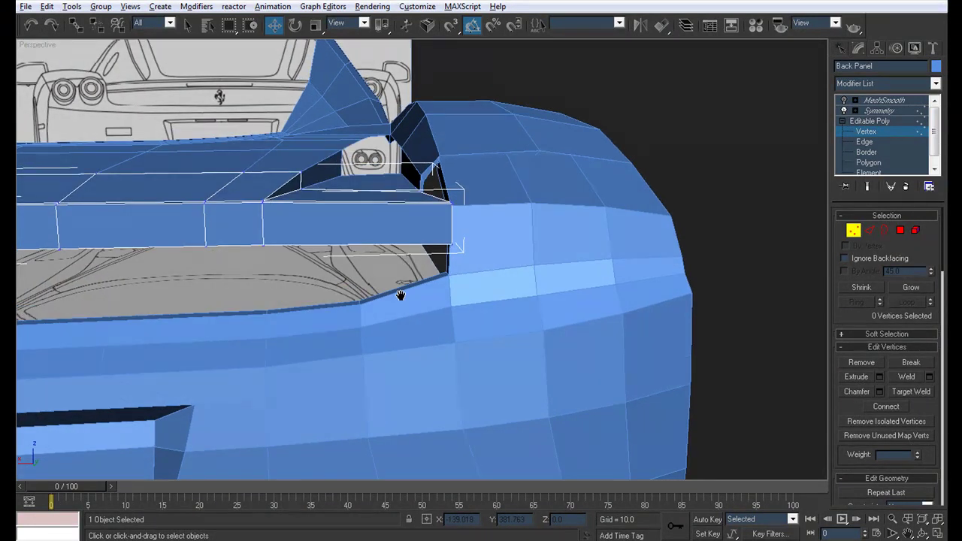
middle_click_drag(406, 301, 537, 325, "alt")
mouse_move(430, 276)
middle_mouse_down("alt")
mouse_move(401, 316)
mouse_move(425, 260)
middle_mouse_up("alt")
left_click_drag(331, 337, 360, 325)
middle_click_drag(423, 344, 642, 307, "alt")
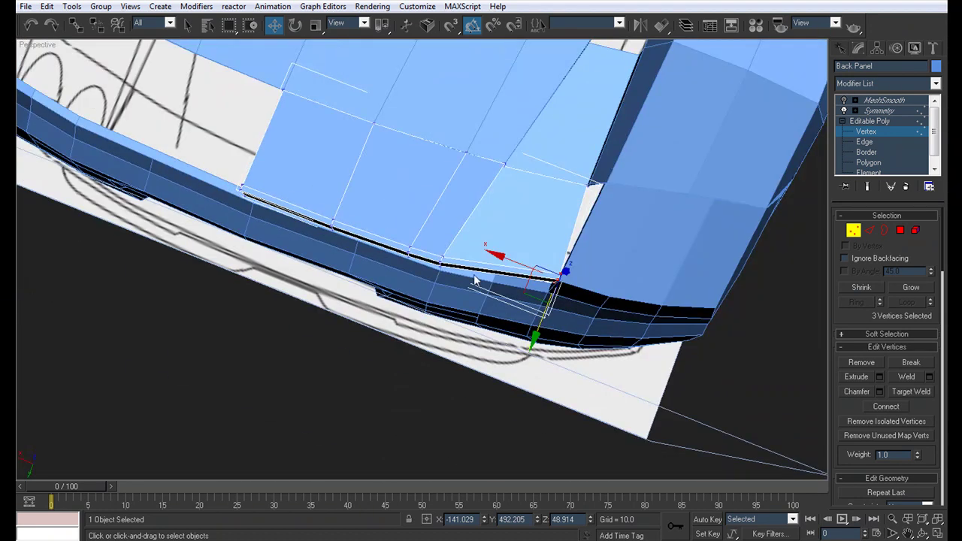
Adjust the vertices along the Back Panel's rear edge in the top view, following the lower back panel's opening.
key("alt+w")
scroll(303, 115, "up", 5)
middle_click_drag(309, 135, 271, 136)
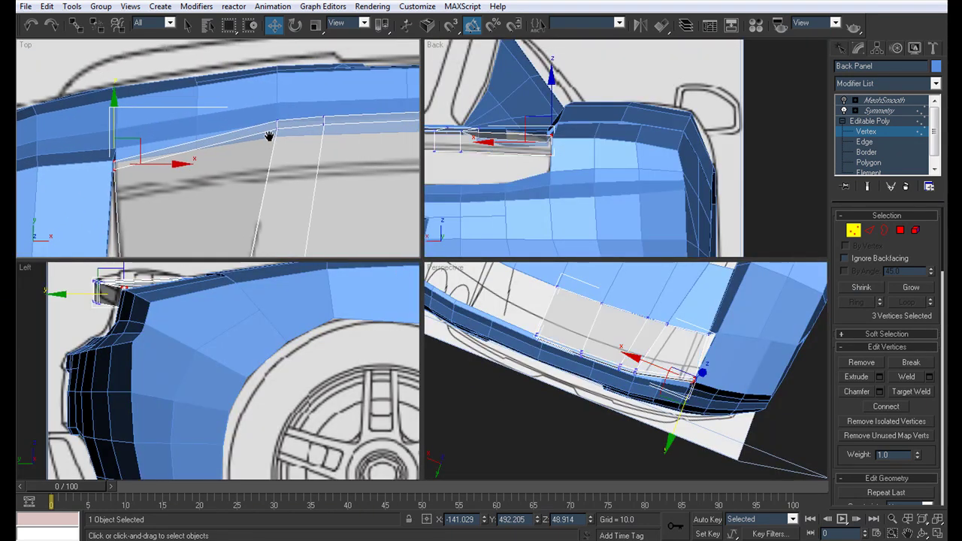
scroll(274, 141, "down", 2)
left_click_drag(242, 117, 293, 87)
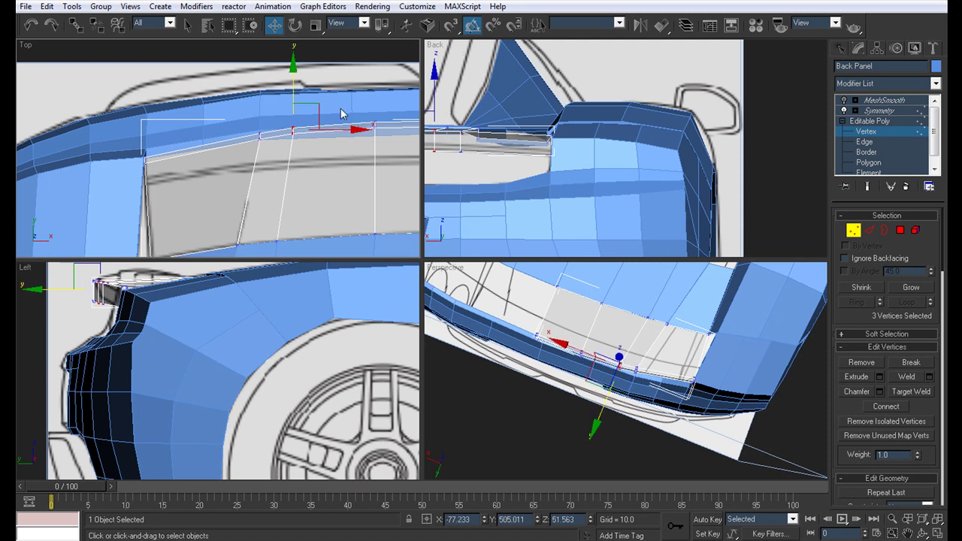
scroll(301, 102, "down", 2)
middle_click_drag(307, 123, 266, 116)
scroll(248, 135, "up", 1)
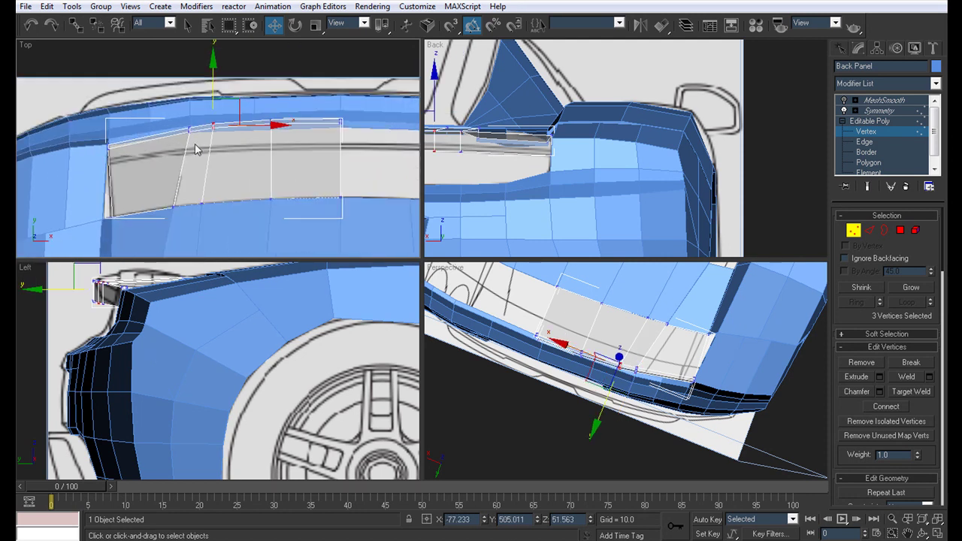
middle_click_drag(564, 324, 408, 219)
Check the Back Panel's rear edge height in the maximized perspective view and switch the MeshSmooth display back on.
key("alt+w")
scroll(408, 219, "up", 3)
middle_click_drag(516, 181, 551, 273, "alt")
middle_click_drag(524, 192, 524, 159, "alt")
left_click_drag(524, 160, 521, 166)
middle_click_drag(521, 166, 502, 252, "alt")
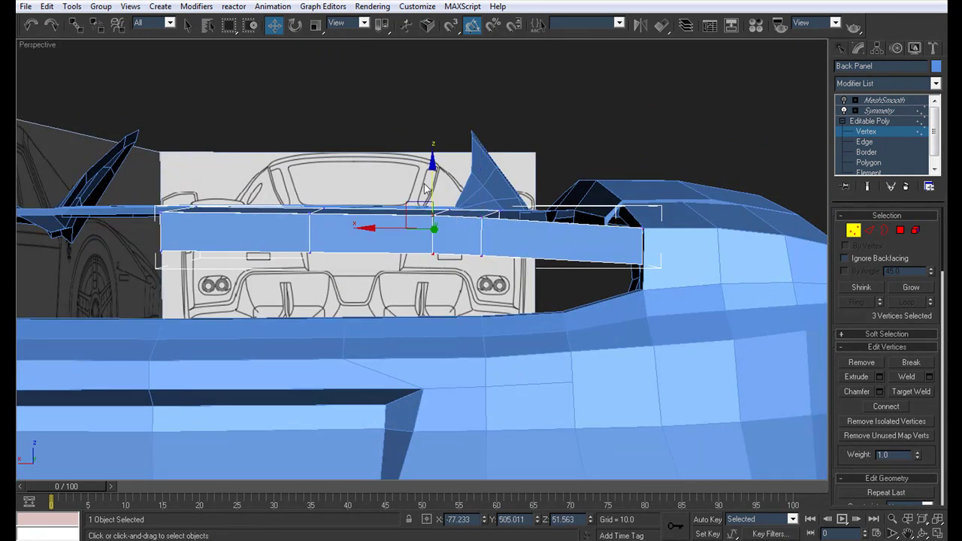
middle_click_drag(433, 181, 397, 321, "alt")
left_click(845, 105)
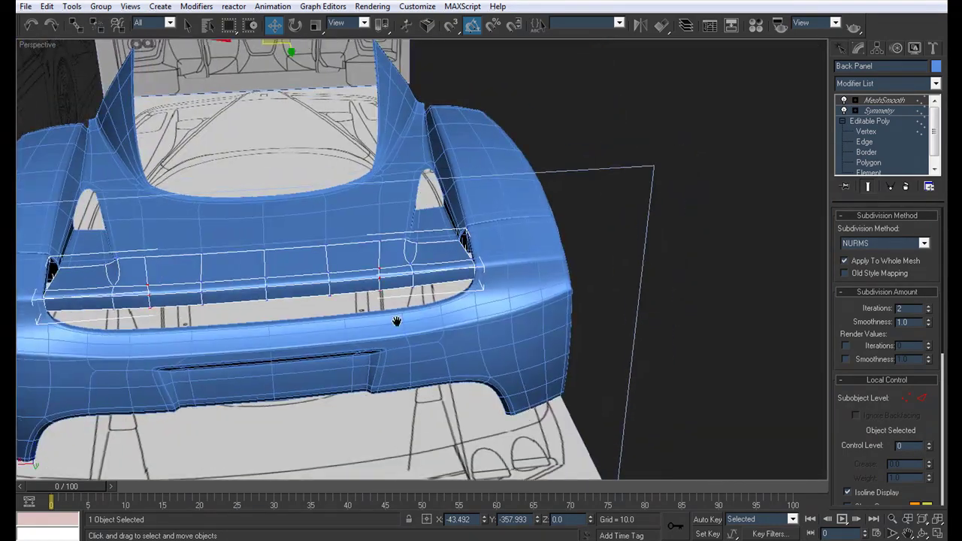
Isolate the Back Panel while editing its edges, framing its outer half.
scroll(391, 323, "up", 5)
left_click(864, 141)
middle_click_drag(451, 263, 332, 263, "alt")
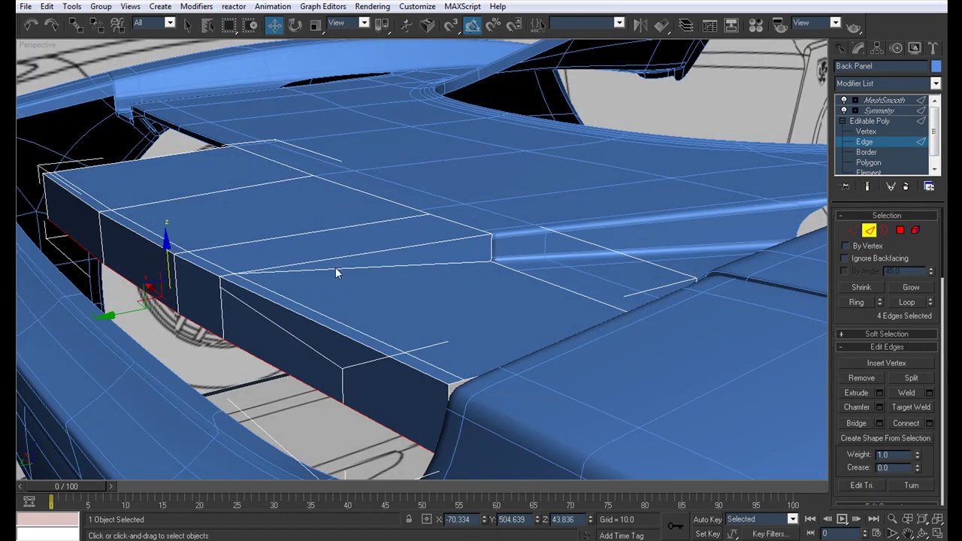
right_click(332, 264)
left_click(370, 216)
scroll(372, 218, "down", 2)
middle_click_drag(435, 276, 466, 301, "alt")
scroll(475, 306, "up", 1)
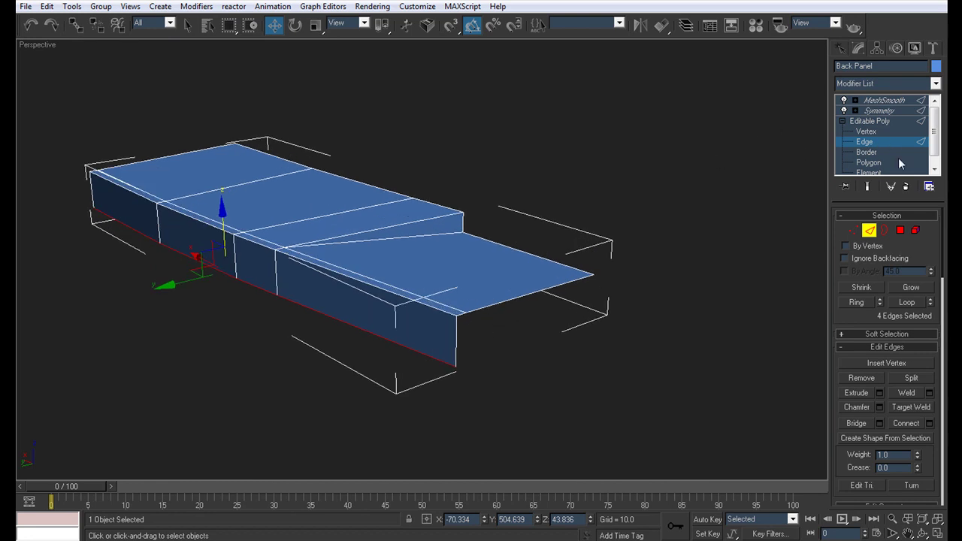
Delete the lower rear edge loop of the Back Panel together with its vertical strip of rear faces.
left_click(368, 335)
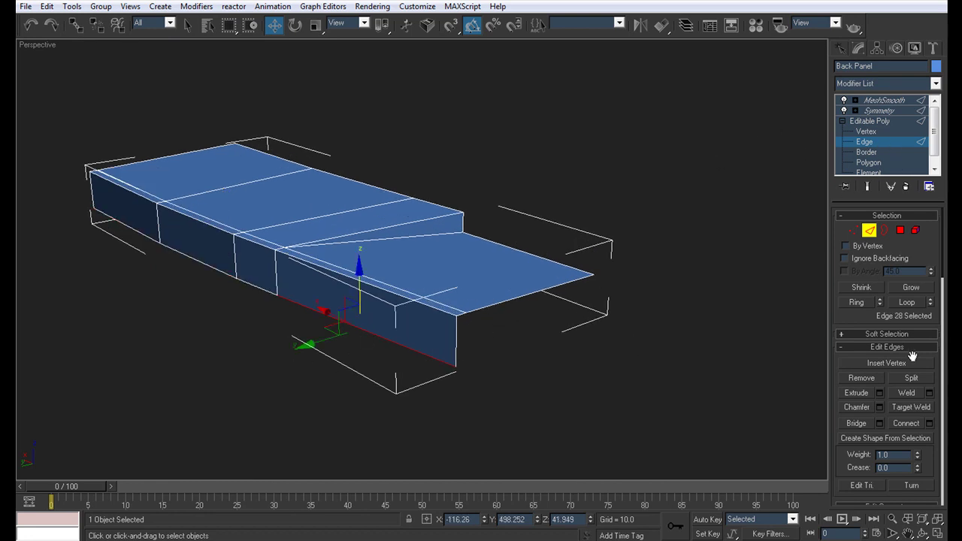
key("Delete")
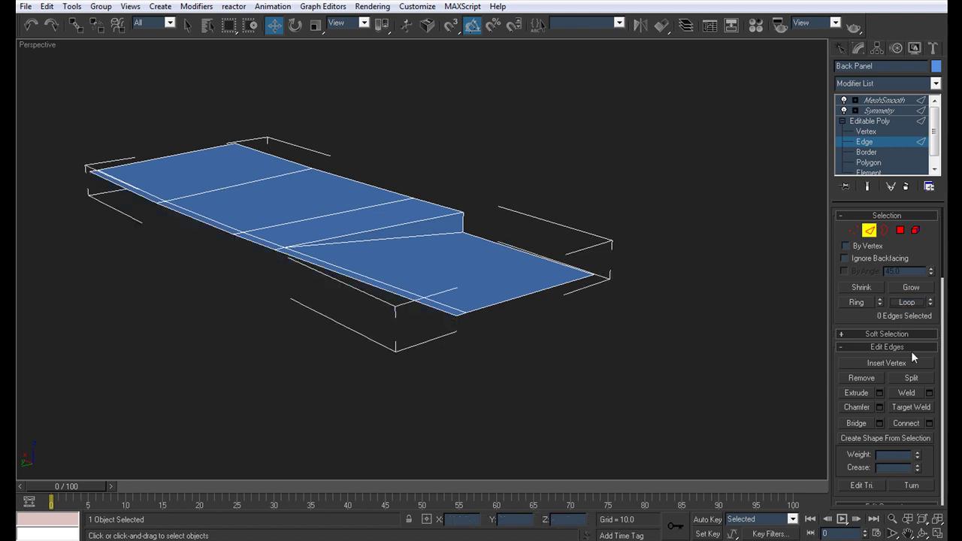
mouse_move(518, 312)
middle_mouse_down("alt")
mouse_move(363, 277)
mouse_move(521, 296)
mouse_move(511, 317)
middle_mouse_up("alt")
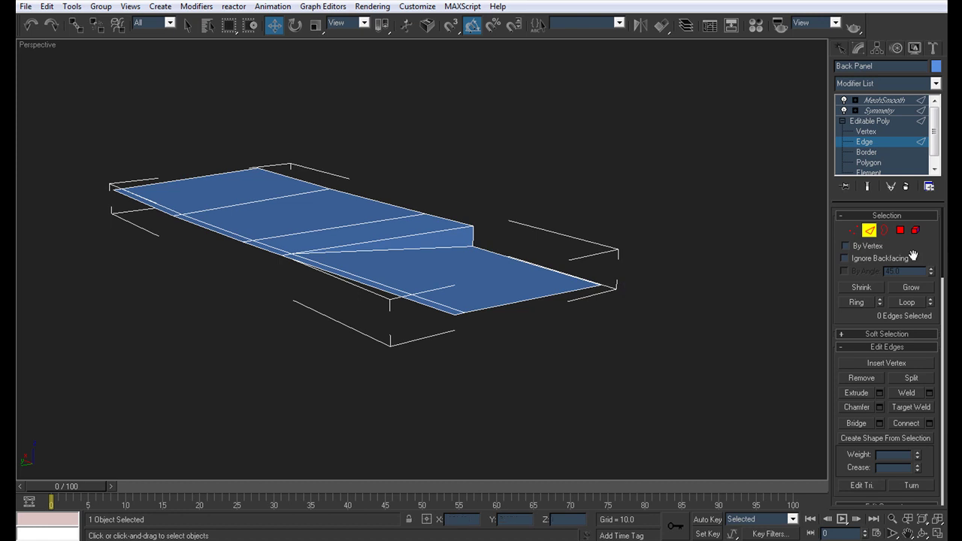
Select the Back Panel's open border as edges, leave out the centre-line edges, and chamfer the rest.
left_click(869, 152)
left_click(544, 295)
middle_click_drag(301, 289, 547, 239, "alt")
key("q")
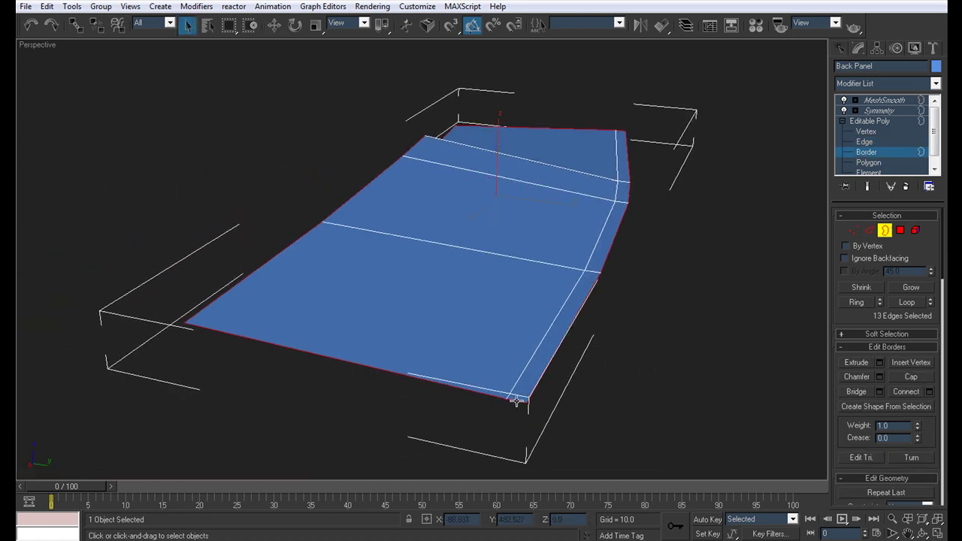
key("2")
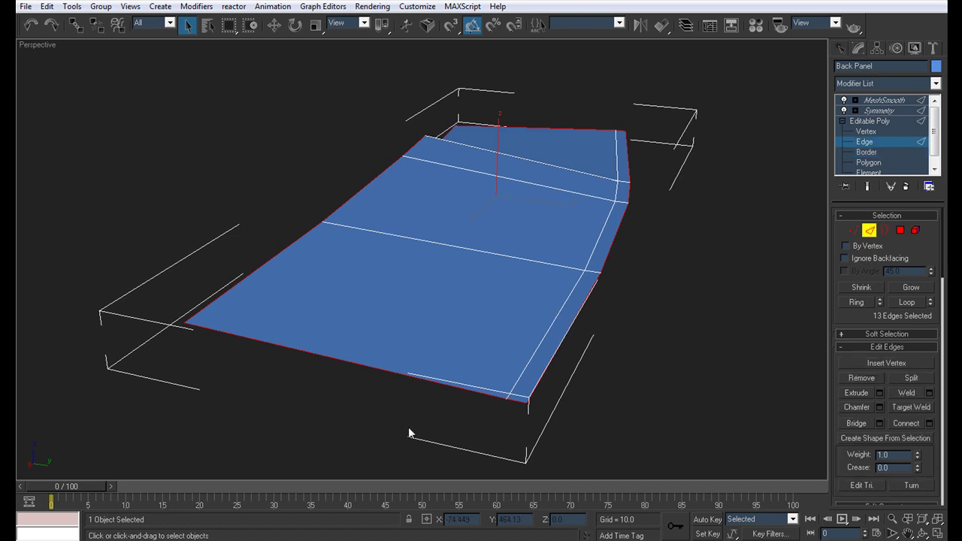
middle_click_drag(457, 397, 364, 251, "alt")
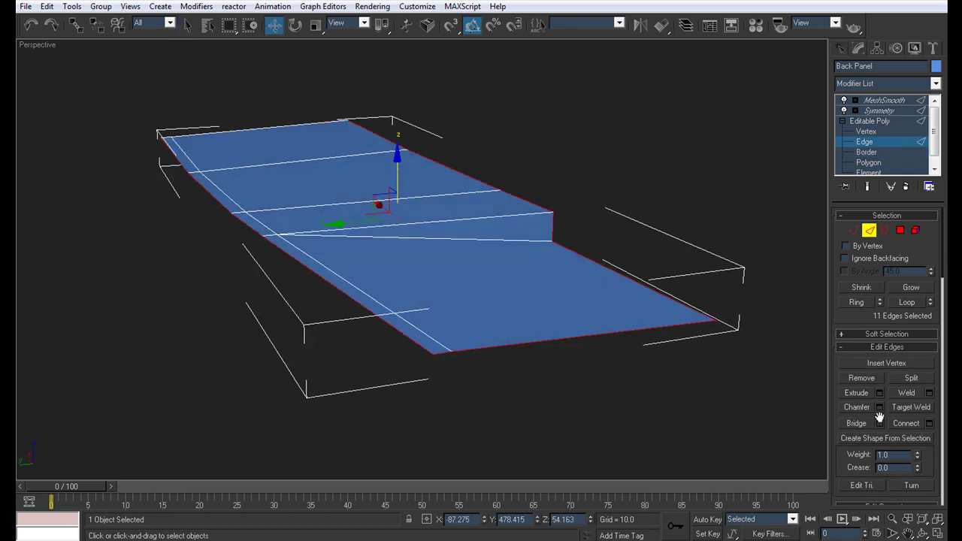
left_click(880, 407)
left_click(478, 293)
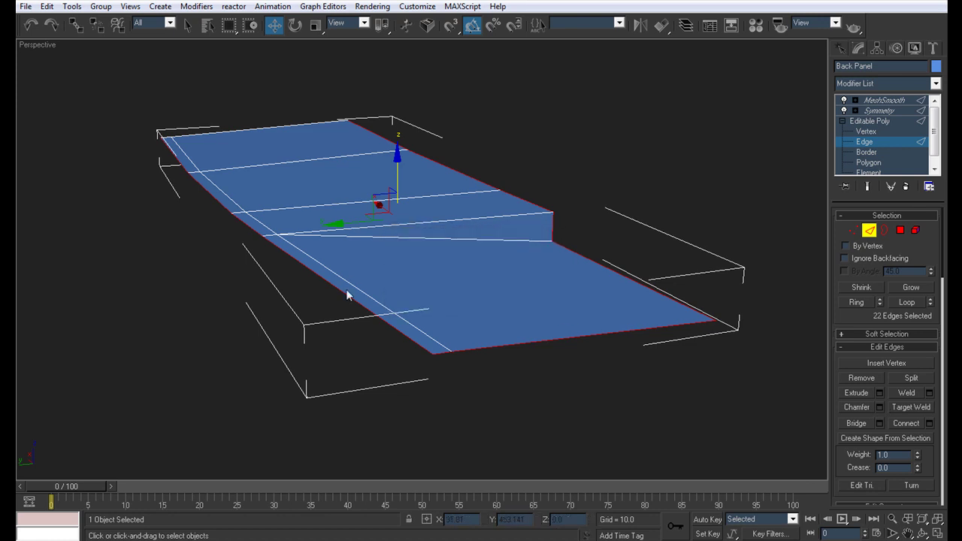
left_click(343, 292)
middle_click_drag(305, 253, 372, 247, "alt")
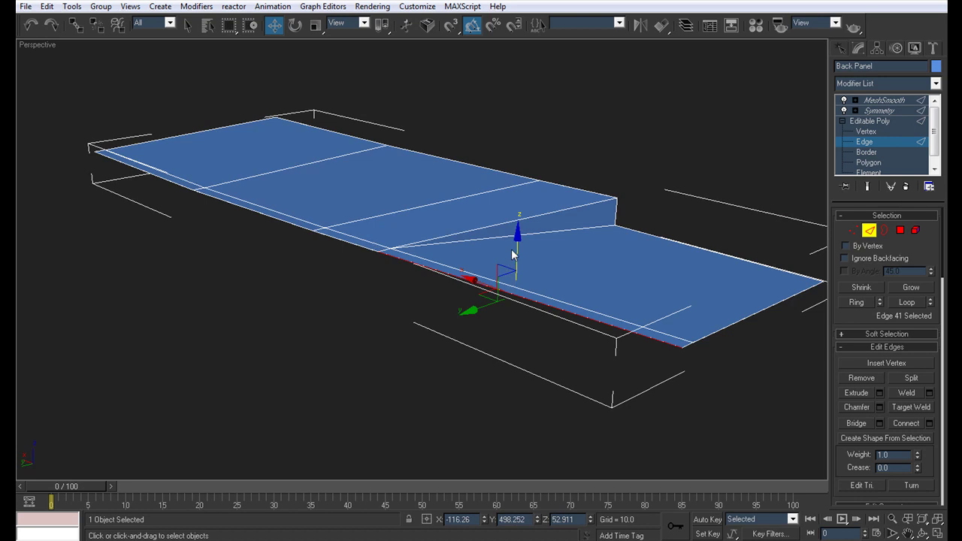
left_click_drag(515, 248, 515, 256, "shift")
key("ctrl+z")
Extend the Back Panel's whole outer edge loop downward by about 5.8 units and examine the smoothed outer corner.
scroll(577, 309, "up", 6)
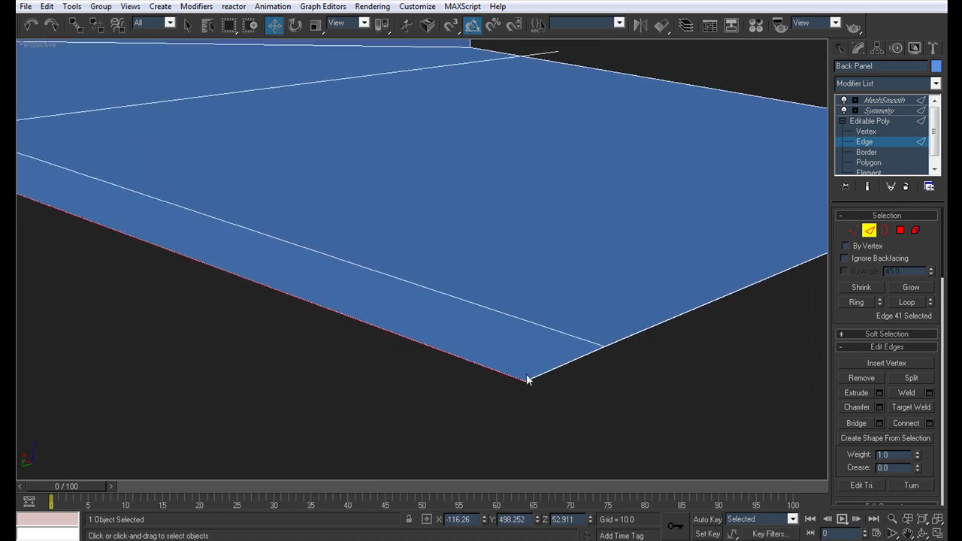
left_click(535, 376)
scroll(429, 316, "down", 6)
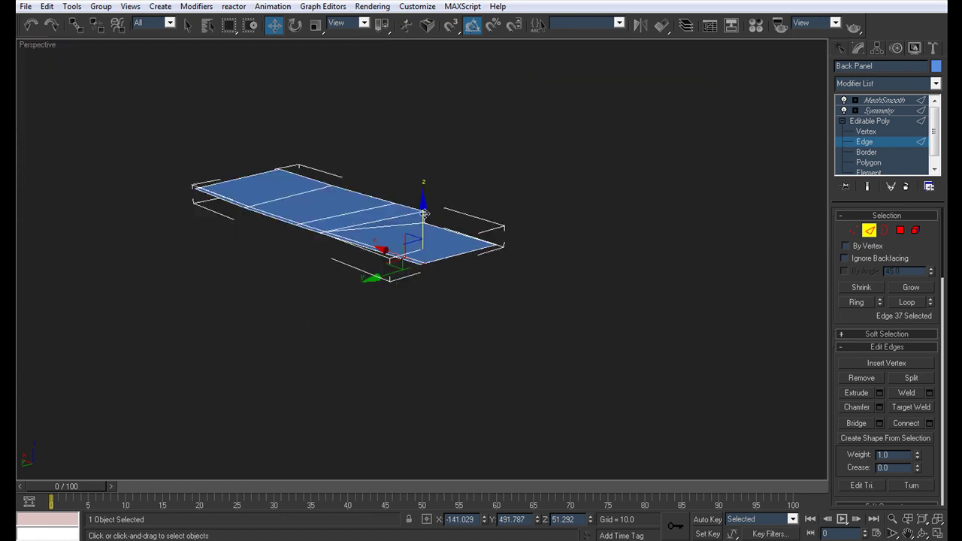
left_click(906, 302)
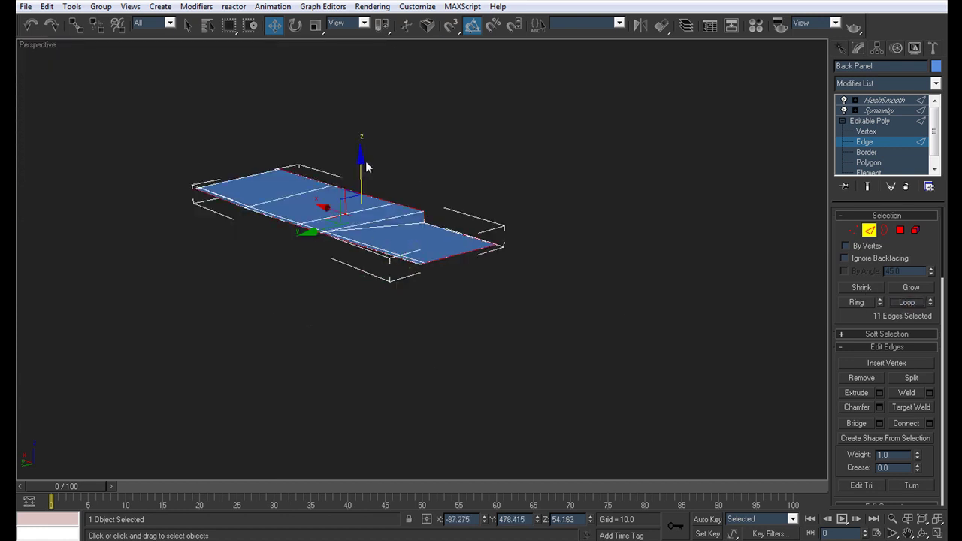
left_click_drag(361, 167, 361, 179, "shift")
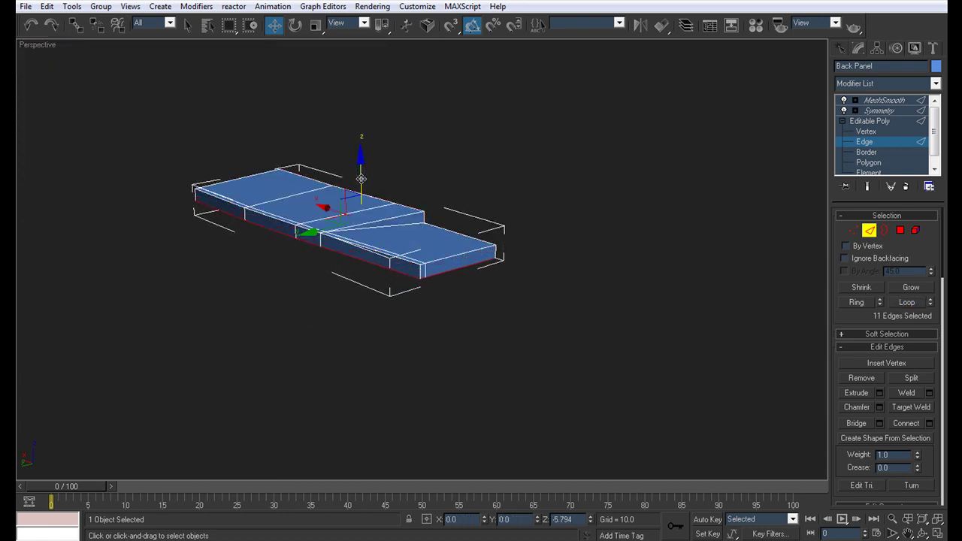
left_click(887, 103)
scroll(369, 197, "up", 3)
middle_click_drag(369, 197, 377, 223, "alt")
scroll(378, 223, "down", 3)
scroll(378, 223, "up", 3)
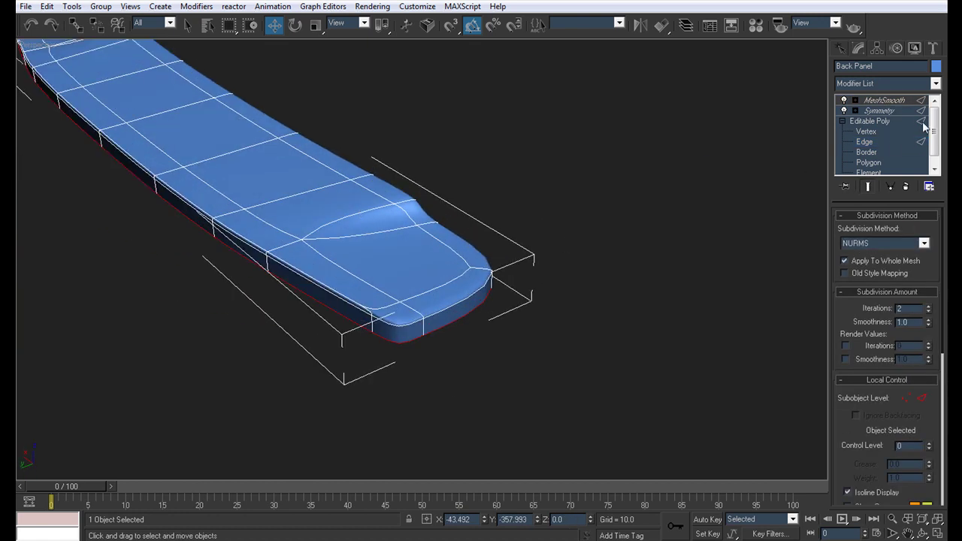
Chamfer the selected step and corner edges of the Back Panel, return to the MeshSmooth result and deselect the object.
left_click(876, 143)
left_click(350, 222)
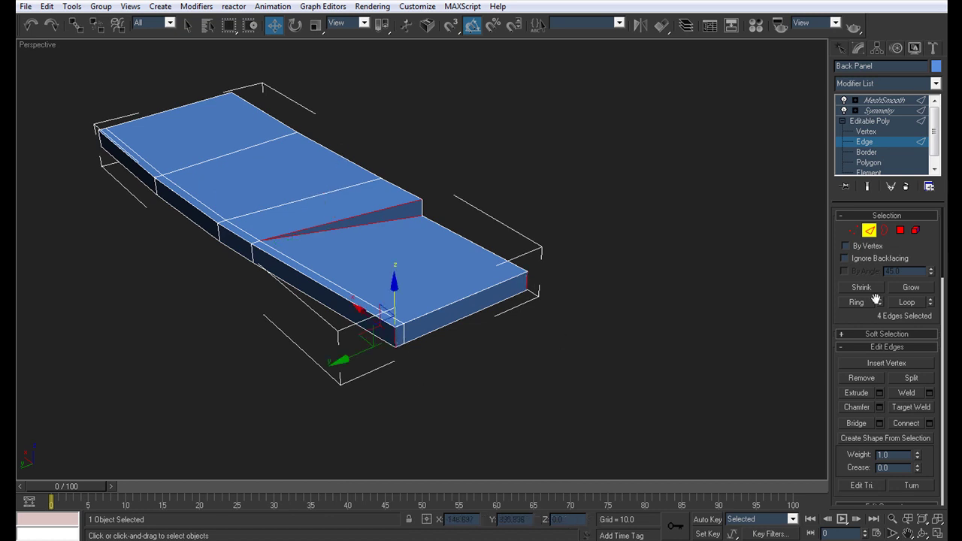
middle_click_drag(555, 270, 601, 271, "alt")
left_click(879, 407)
left_click(484, 291)
left_click(884, 100)
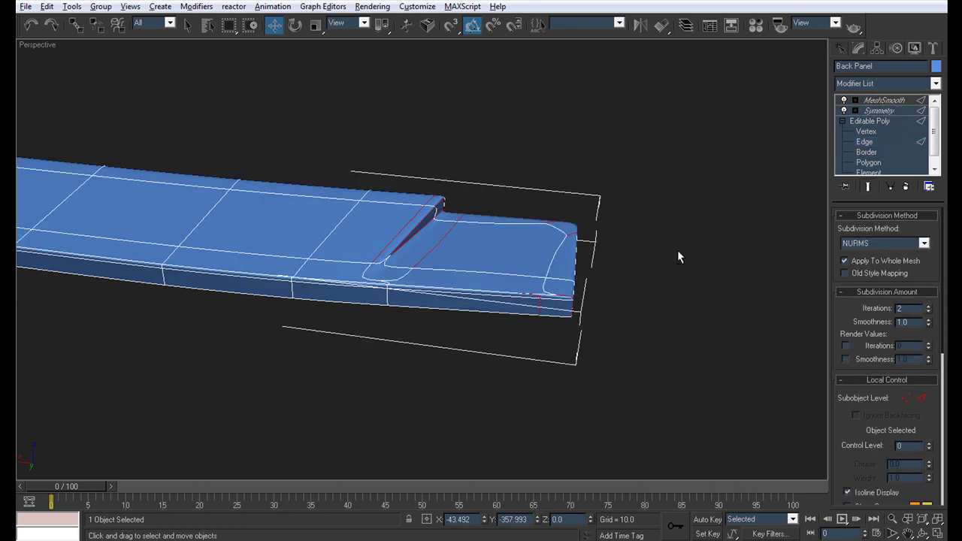
middle_click_drag(685, 259, 626, 256, "alt")
left_click(614, 255)
Bring the hidden car body parts back into view around the Back Panel.
scroll(451, 253, "down", 5)
middle_click_drag(368, 233, 311, 314, "alt")
scroll(321, 263, "up", 6)
middle_click_drag(322, 253, 466, 249, "alt")
right_click(502, 225)
left_click(533, 179)
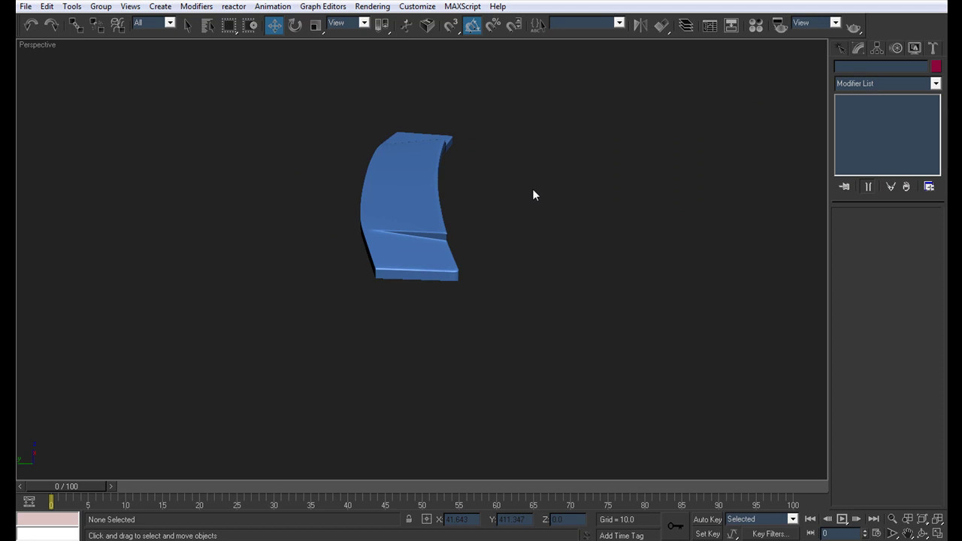
right_click(517, 213)
left_click(546, 154)
left_click(539, 308)
middle_click_drag(441, 248, 456, 284, "alt")
scroll(508, 323, "up", 4)
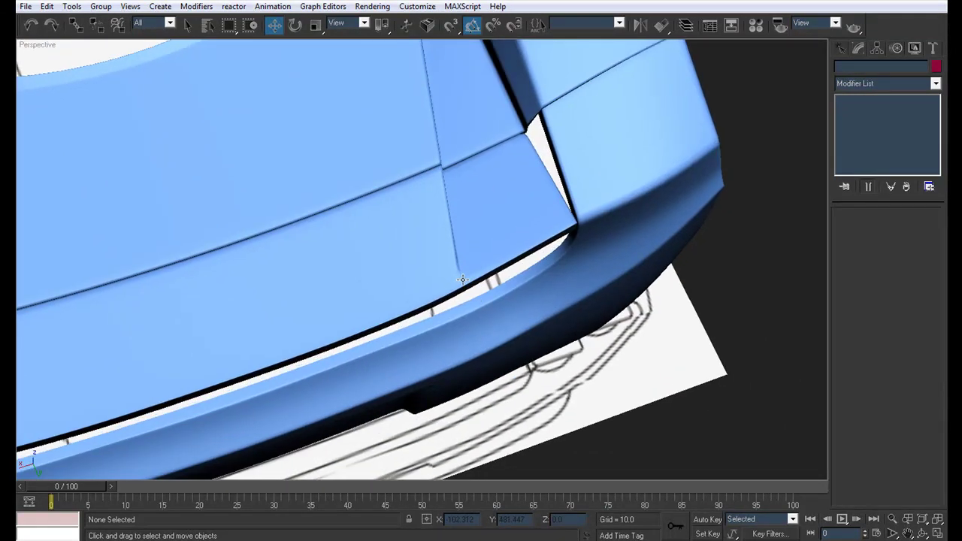
Examine how the Back Panel sits against the neighbouring rear body panels from behind and from the side.
scroll(457, 261, "down", 3)
middle_click_drag(457, 270, 437, 299, "alt")
scroll(437, 299, "down", 3)
middle_click_drag(438, 299, 602, 306)
scroll(440, 312, "up", 4)
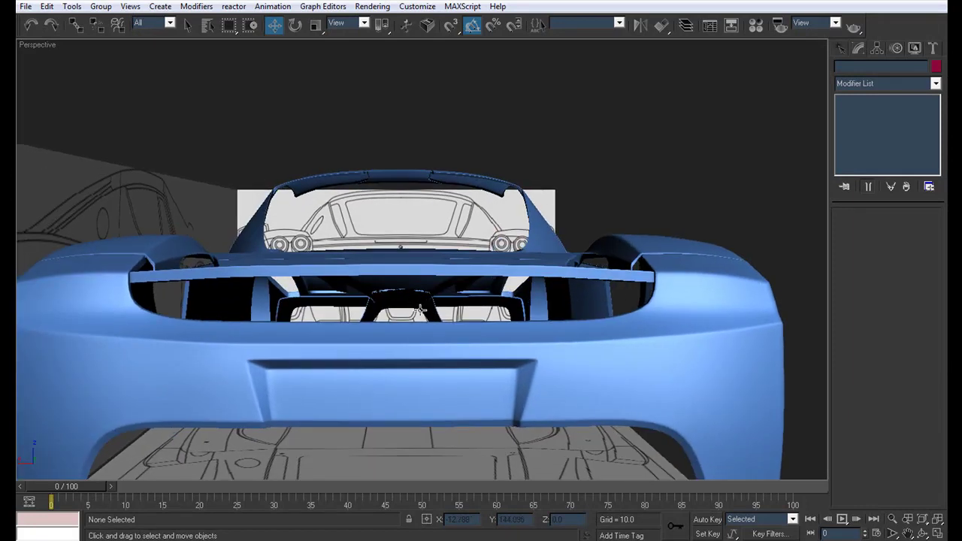
scroll(411, 310, "down", 5)
middle_click_drag(411, 310, 464, 339, "alt")
scroll(464, 339, "up", 5)
scroll(464, 339, "up", 6)
Try to hide the Back Panel object directly, and undo it.
left_click(451, 304)
mouse_move(423, 359)
middle_mouse_down("alt")
mouse_move(471, 341)
mouse_move(421, 347)
middle_mouse_up("alt")
left_click(265, 341)
right_click(267, 345)
left_click(293, 301)
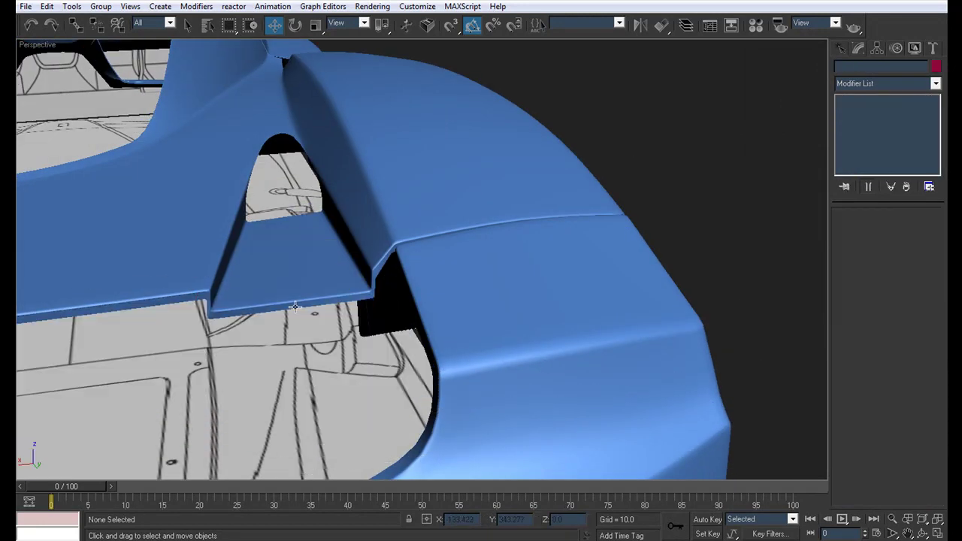
key("ctrl+z")
Hide the Back Panel layer in the layer manager.
left_click(688, 27)
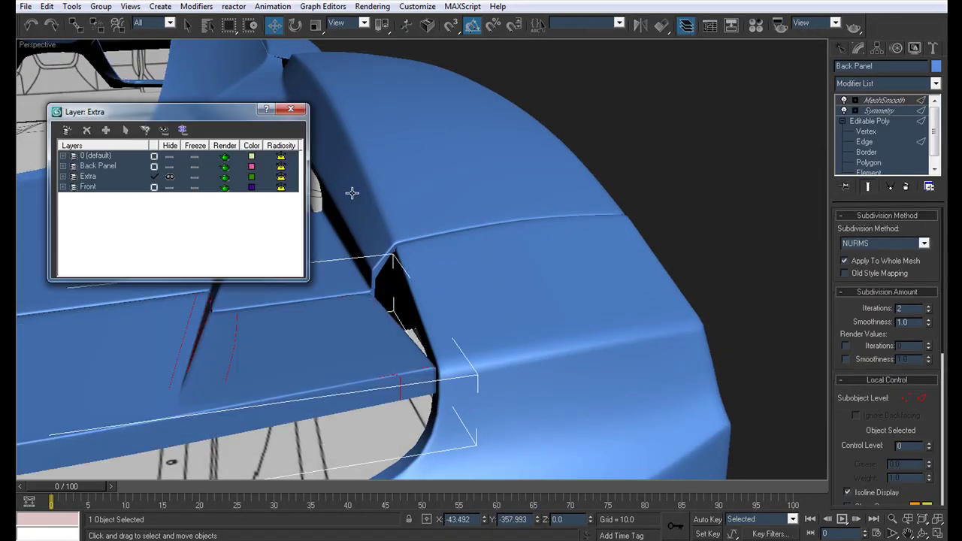
left_click(172, 166)
left_click(290, 110)
Move the upper-edge vertices of the unsmoothed Lower Back along Y to follow the edge of the adjoining fender panel.
middle_click_drag(362, 244, 364, 224, "alt")
left_click(430, 233)
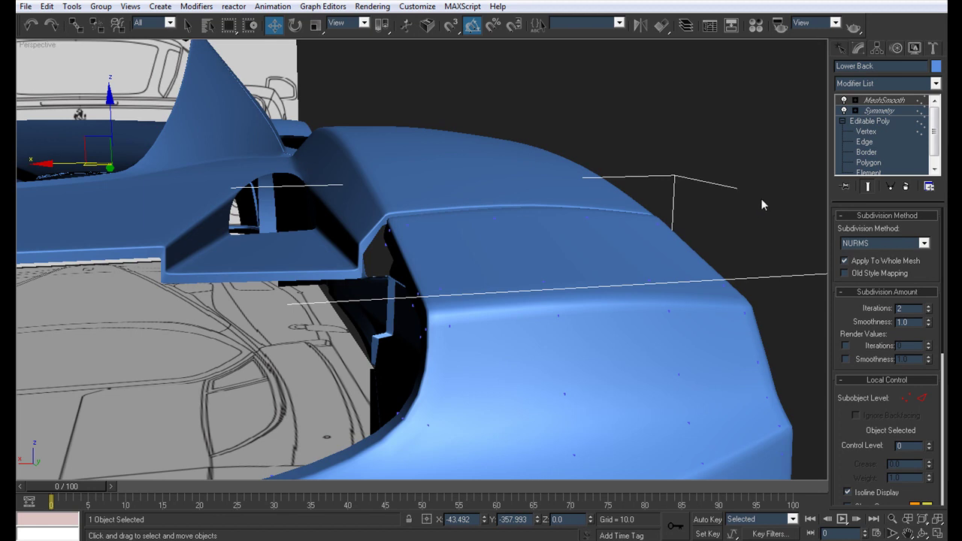
left_click(869, 133)
mouse_move(428, 275)
middle_mouse_down("alt")
mouse_move(507, 277)
mouse_move(418, 277)
mouse_move(428, 275)
middle_mouse_up("alt")
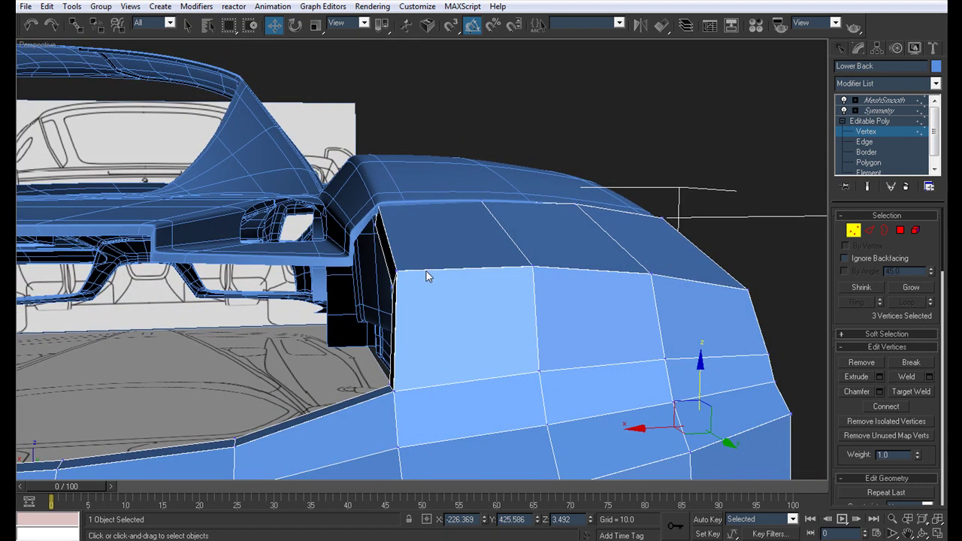
middle_click_drag(541, 361, 478, 284, "alt")
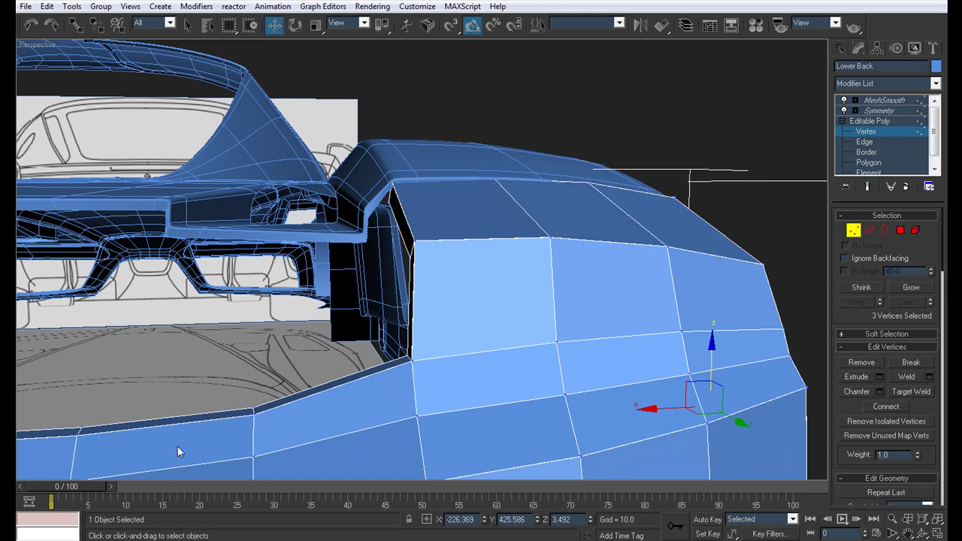
middle_click_drag(478, 310, 423, 265, "alt")
scroll(541, 215, "up", 5)
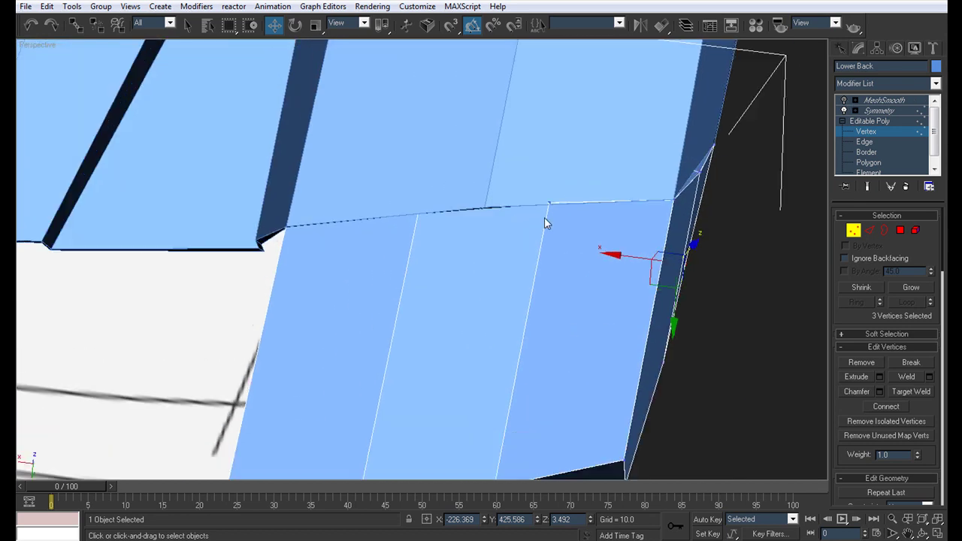
middle_click_drag(568, 222, 508, 256)
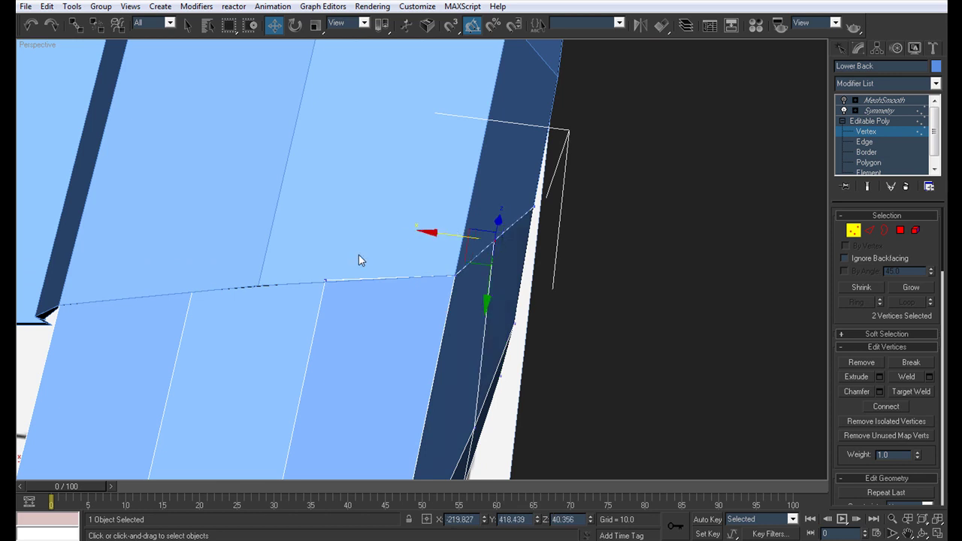
left_click_drag(328, 296, 329, 295)
middle_click_drag(329, 290, 419, 283)
scroll(421, 286, "up", 3)
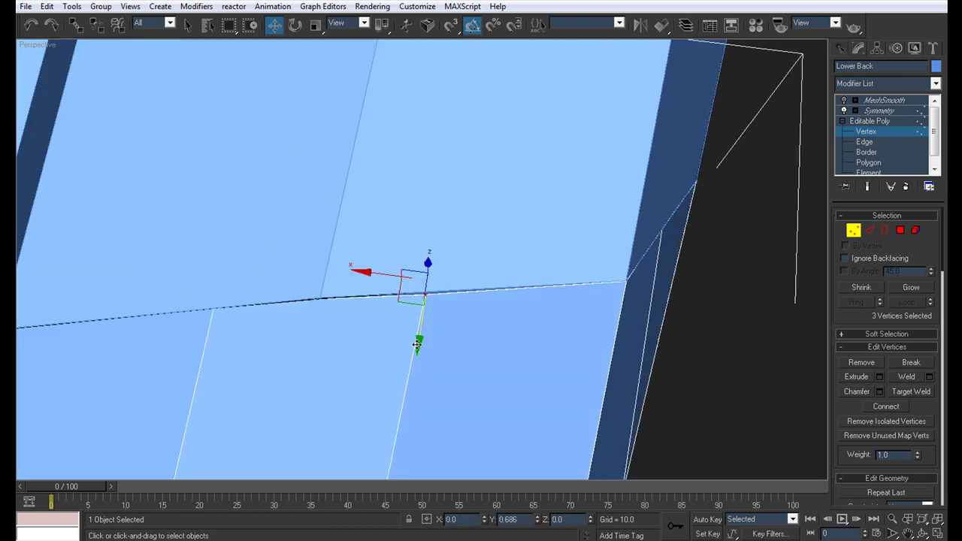
left_click_drag(415, 344, 415, 347)
Adjust the remaining upper-edge and inner corner vertices of Lower Back to meet the adjoining fender corner.
middle_click_drag(305, 326, 545, 283)
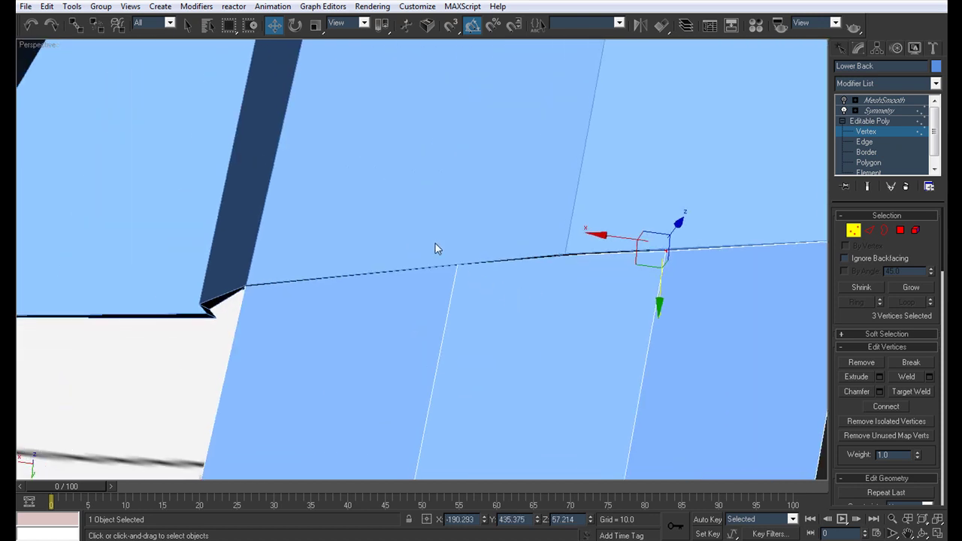
mouse_move(448, 314)
middle_mouse_down("alt")
mouse_move(516, 277)
mouse_move(453, 238)
mouse_move(474, 217)
mouse_move(553, 256)
mouse_move(393, 256)
mouse_move(351, 219)
middle_mouse_up("alt")
left_click_drag(365, 264, 366, 270)
middle_click_drag(397, 266, 404, 110, "alt")
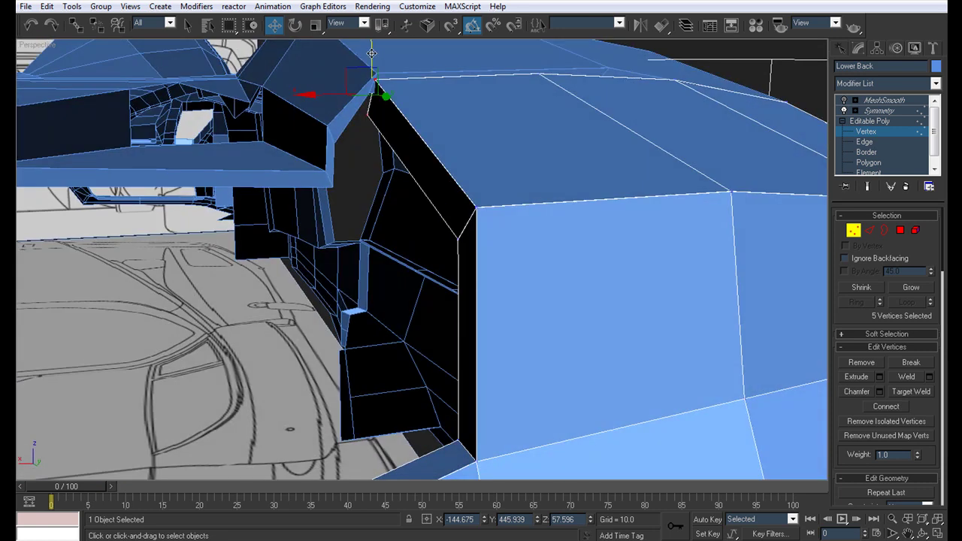
middle_click_drag(375, 65, 435, 117, "alt")
left_click_drag(434, 118, 399, 100)
right_click(399, 100)
middle_click_drag(451, 99, 410, 99, "alt")
scroll(410, 100, "up", 3)
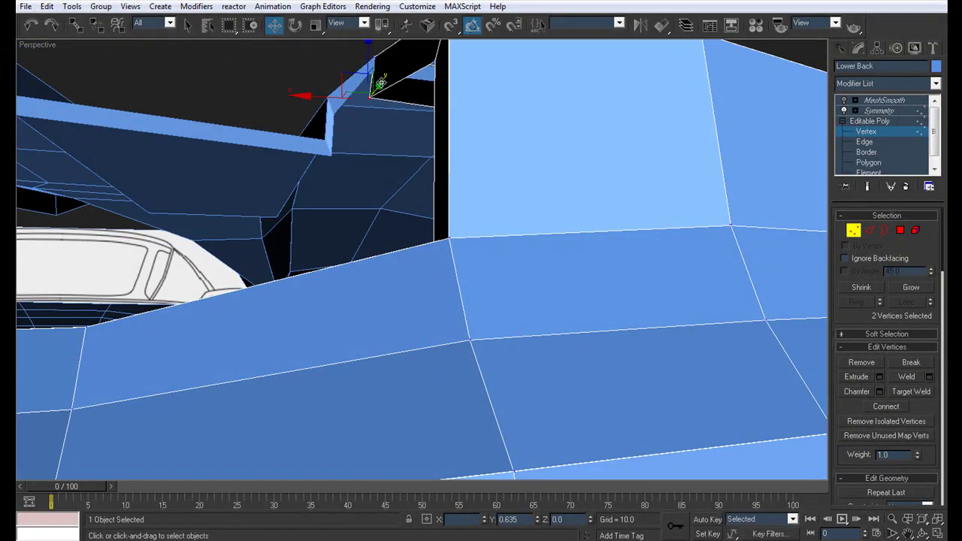
middle_click_drag(390, 79, 417, 161, "alt")
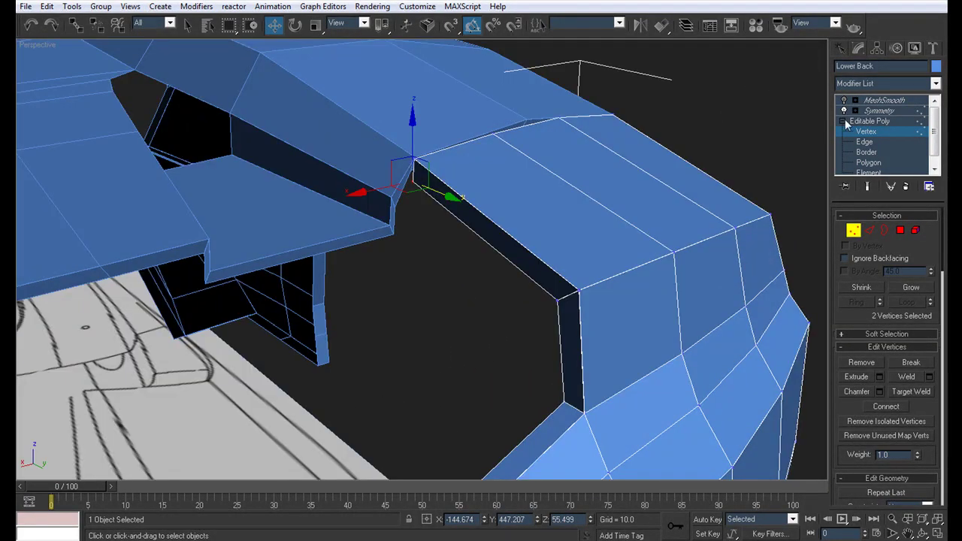
Extrude the upper thin polygon on the inner rim of Lower Back inward into the rear opening.
left_click(868, 162)
left_click(490, 231)
middle_click_drag(490, 232, 505, 254, "alt")
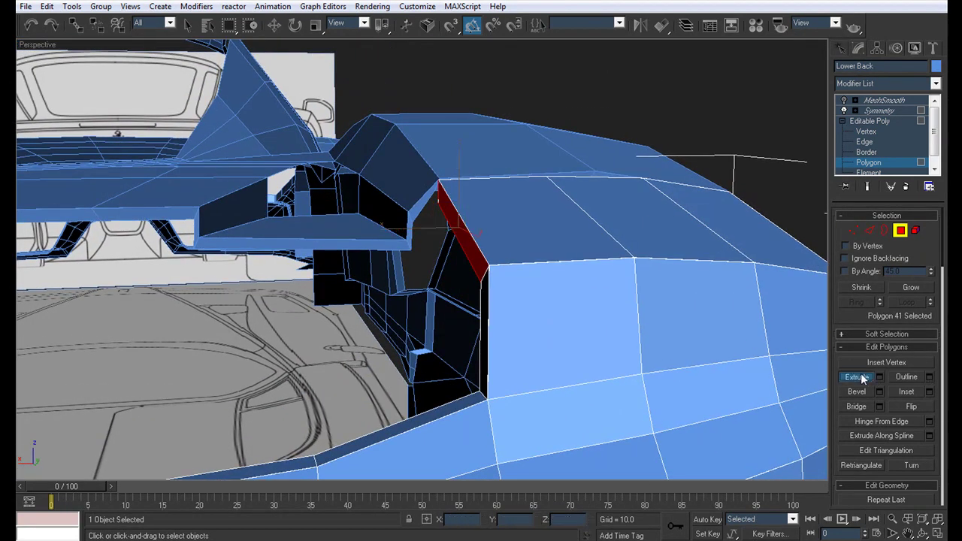
left_click(856, 377)
scroll(476, 257, "up", 3)
left_click_drag(527, 226, 518, 199)
middle_click_drag(492, 183, 425, 216, "alt")
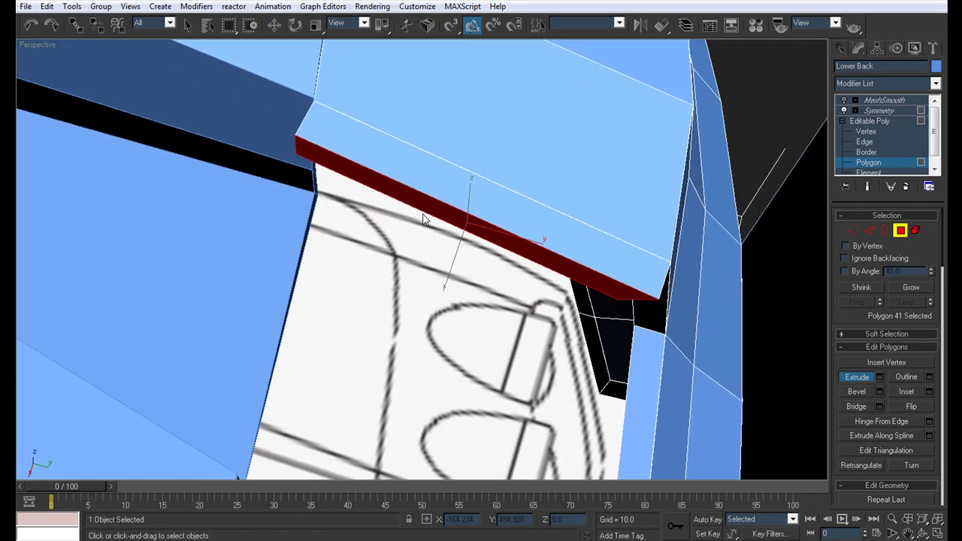
key("w")
Delete the inner, lower and end faces of the extruded strip, keeping only its top surface.
middle_click_drag(542, 242, 471, 246, "alt")
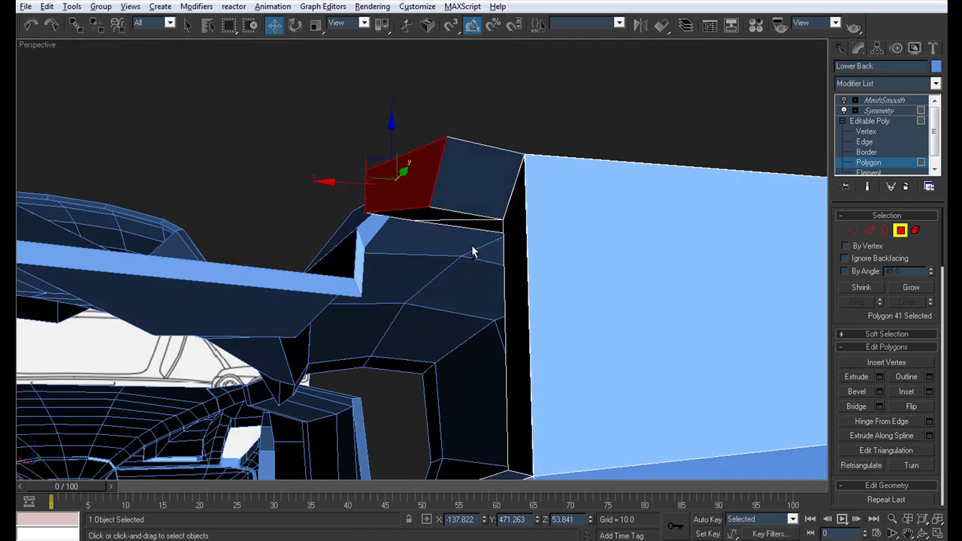
left_click(434, 219, "ctrl")
left_click(454, 197, "ctrl")
middle_click_drag(458, 185, 456, 201, "alt")
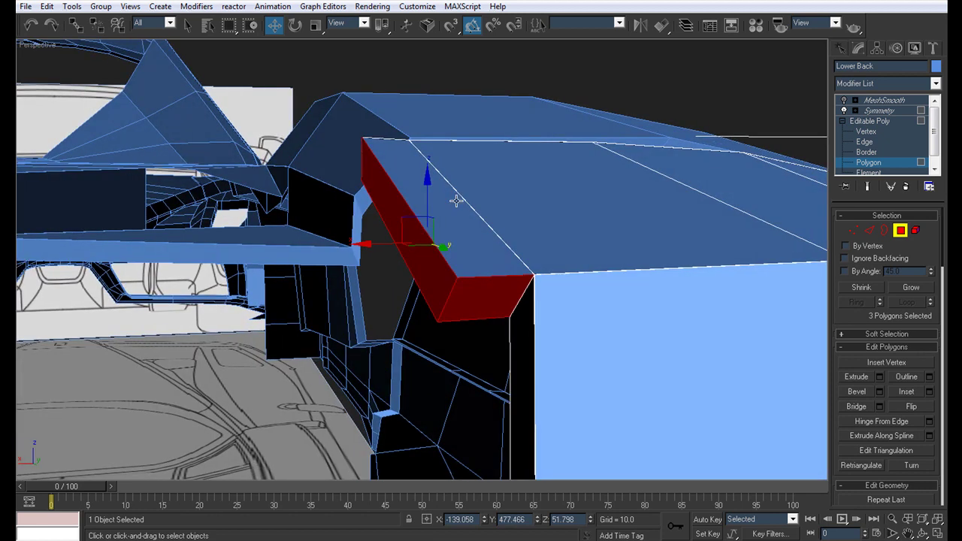
key("Delete")
Try to target weld the extruded flap's outer corner vertex to the rim vertex below it.
middle_click_drag(469, 245, 559, 275, "alt")
left_click(876, 131)
key("z")
scroll(494, 246, "down", 4)
middle_click_drag(492, 241, 524, 257)
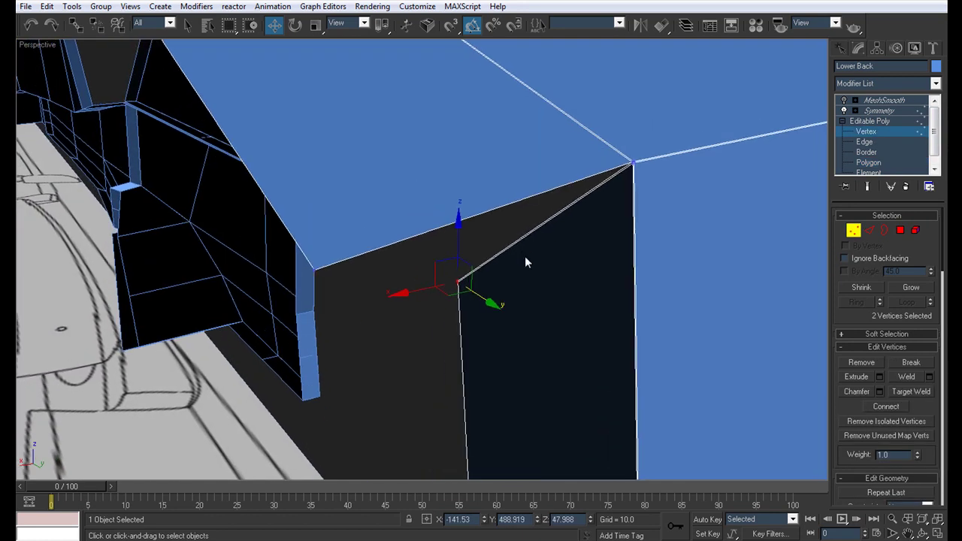
scroll(525, 258, "up", 3)
key("ctrl+shift+w")
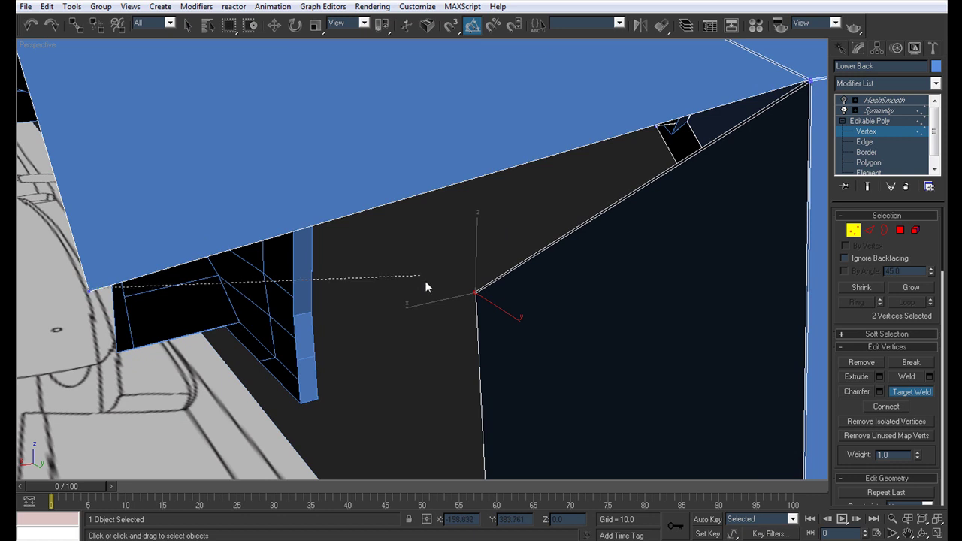
left_click(475, 292)
right_click(511, 317)
middle_click_drag(511, 315, 483, 262)
Compare the corner with and without the weld through undo and redo, and leave the weld undone.
key("ctrl+z")
key("ctrl+z")
key("ctrl+y")
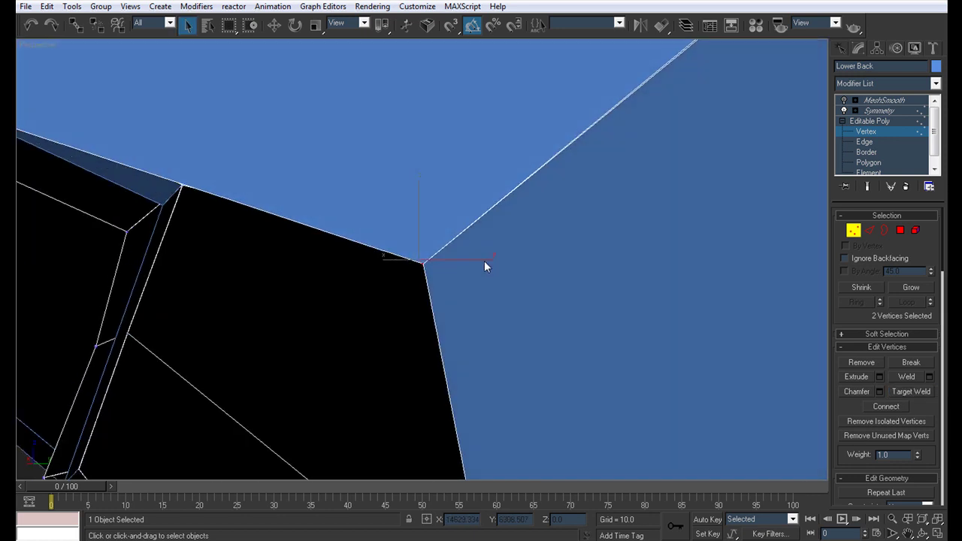
key("ctrl+z")
key("ctrl+y")
mouse_move(415, 275)
middle_mouse_down("alt")
mouse_move(512, 264)
mouse_move(397, 294)
mouse_move(427, 309)
mouse_move(437, 278)
middle_mouse_up("alt")
scroll(446, 273, "down", 2)
scroll(427, 308, "up", 5)
key("ctrl+z")
key("ctrl+z")
key("ctrl+z")
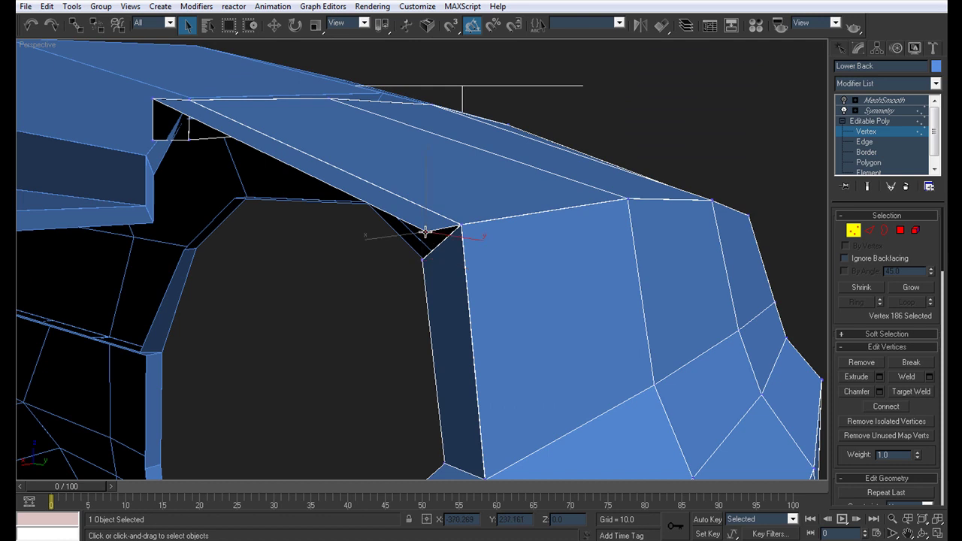
Lower the flap's outer corner vertex to the adjacent rim vertex and target weld the two.
left_click_drag(429, 195, 427, 221)
left_click_drag(428, 268, 415, 227)
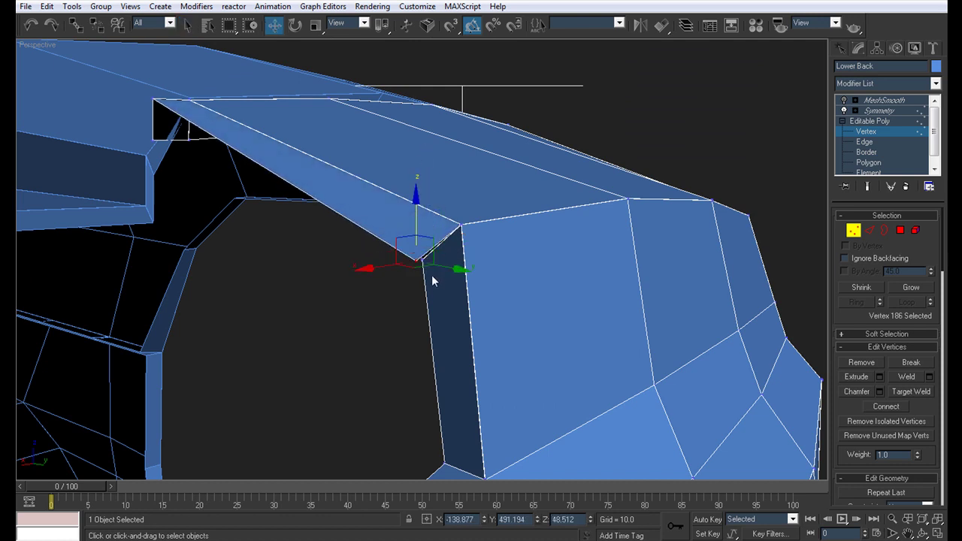
scroll(412, 255, "up", 3)
middle_click_drag(453, 269, 441, 270, "alt")
scroll(441, 271, "up", 2)
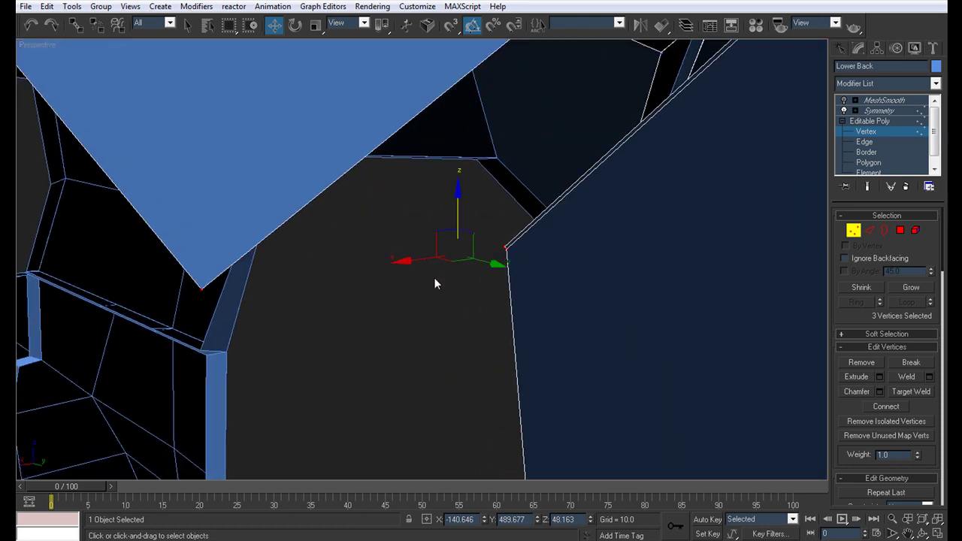
key("ctrl+shift+w")
left_click(505, 245)
Move the flap's inner upper vertex by about -0.3 along X, away from the neighbouring panel wall.
middle_click_drag(540, 242, 564, 315)
scroll(507, 232, "down", 3)
scroll(496, 259, "down", 3)
middle_click_drag(488, 251, 737, 323, "alt")
scroll(718, 326, "up", 3)
middle_click_drag(658, 292, 526, 302, "alt")
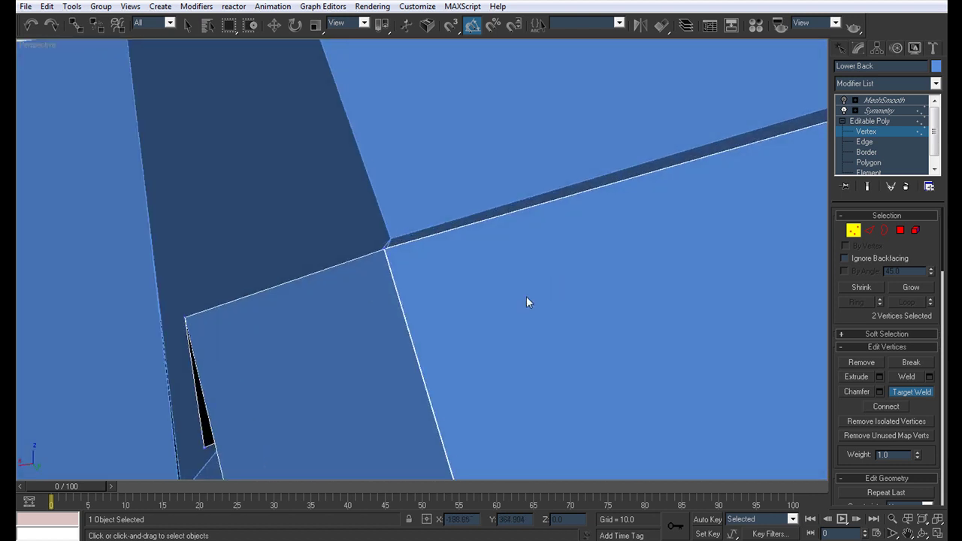
key("q")
left_click(185, 318)
key("w")
left_click_drag(136, 323, 150, 321)
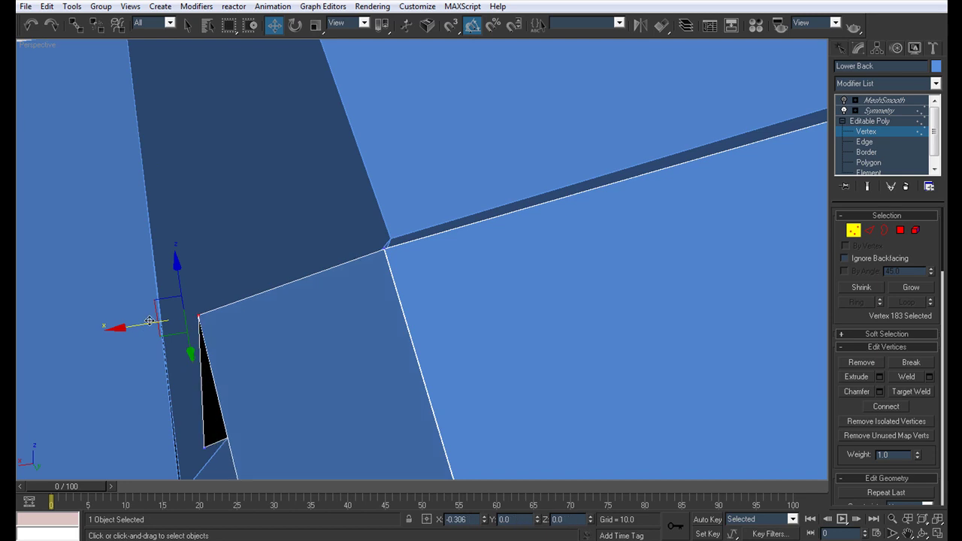
Target weld the loose vertices at the inner end of the Lower Back rim beneath the flap.
scroll(349, 347, "down", 5)
middle_click_drag(358, 345, 353, 287, "alt")
scroll(412, 263, "up", 4)
middle_click_drag(412, 262, 323, 197)
scroll(446, 278, "up", 2)
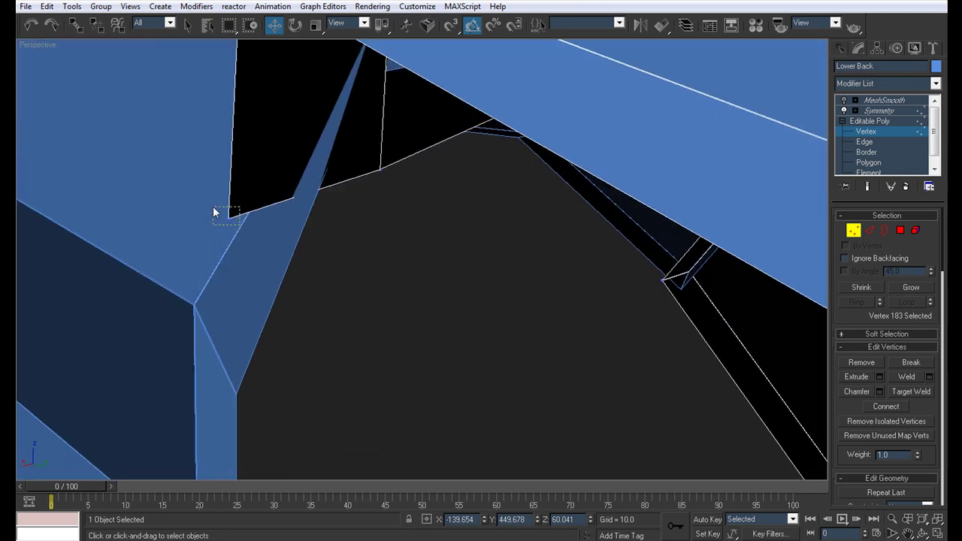
left_click_drag(187, 225, 333, 166)
left_click_drag(393, 217, 359, 159)
middle_click_drag(358, 157, 359, 208, "alt")
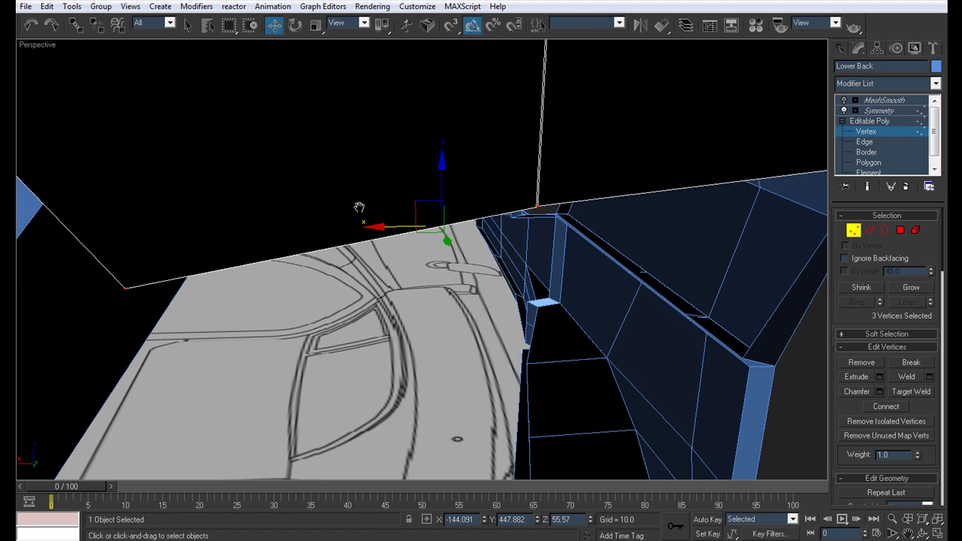
key("ctrl+shift+w")
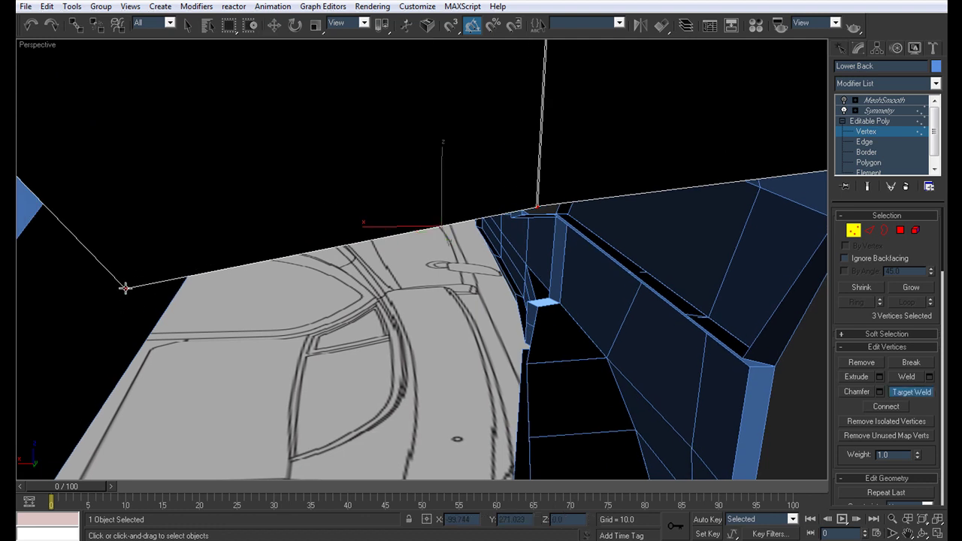
left_click(535, 208)
scroll(535, 210, "up", 6)
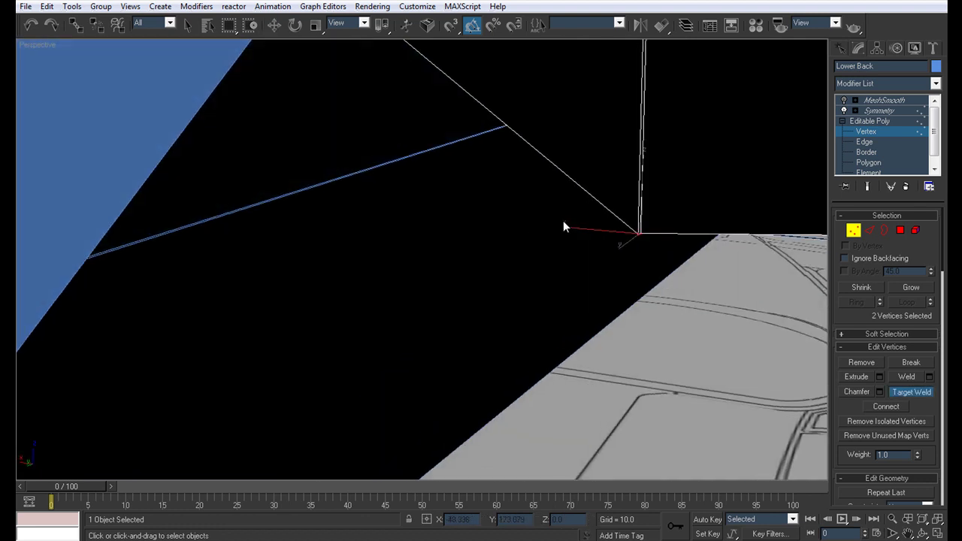
Reposition the flap's inner corner vertex to meet the corner of the adjoining body panel.
key("z")
scroll(464, 241, "down", 3)
key("z")
mouse_move(464, 233)
middle_mouse_down("alt")
mouse_move(395, 235)
mouse_move(452, 234)
mouse_move(480, 253)
mouse_move(450, 233)
middle_mouse_up("alt")
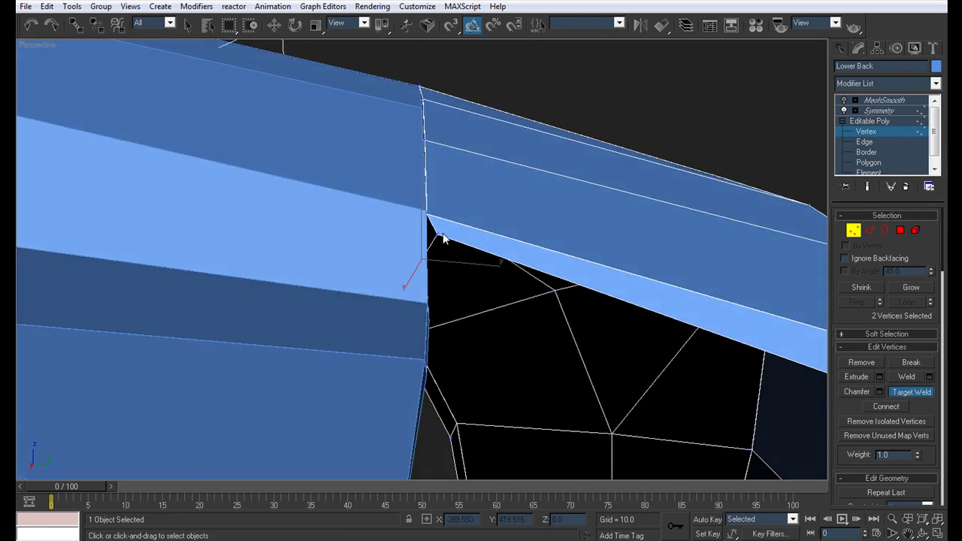
left_click(434, 227)
key("w")
left_click_drag(430, 225, 423, 264)
middle_click_drag(423, 263, 317, 294, "alt")
left_click_drag(315, 293, 305, 293)
middle_click_drag(306, 293, 372, 231, "alt")
left_click_drag(360, 236, 359, 228)
middle_click_drag(359, 229, 294, 155, "alt")
left_click_drag(264, 122, 263, 120)
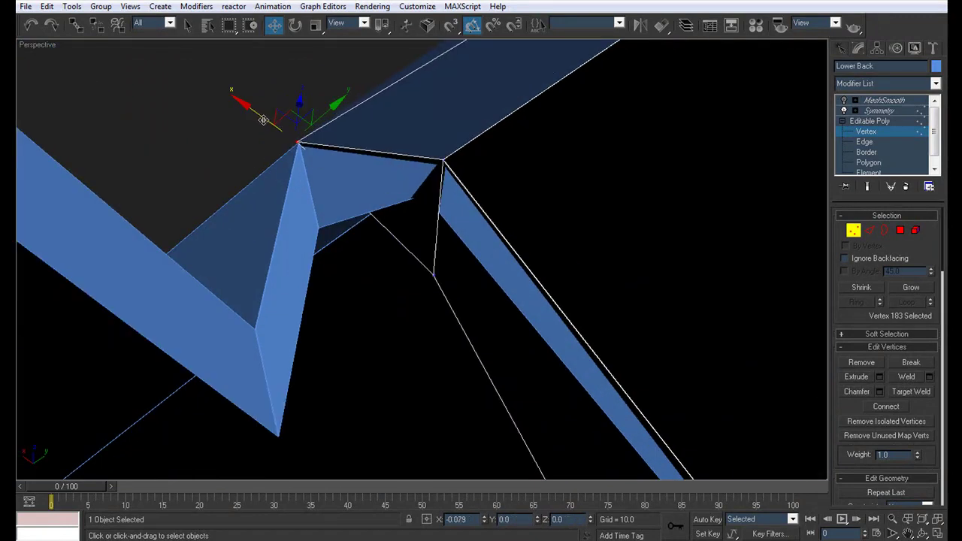
Turn on MeshSmooth for Lower Back and nudge the vertices at the outer corner of its inner rim.
middle_click_drag(278, 128, 322, 200, "alt")
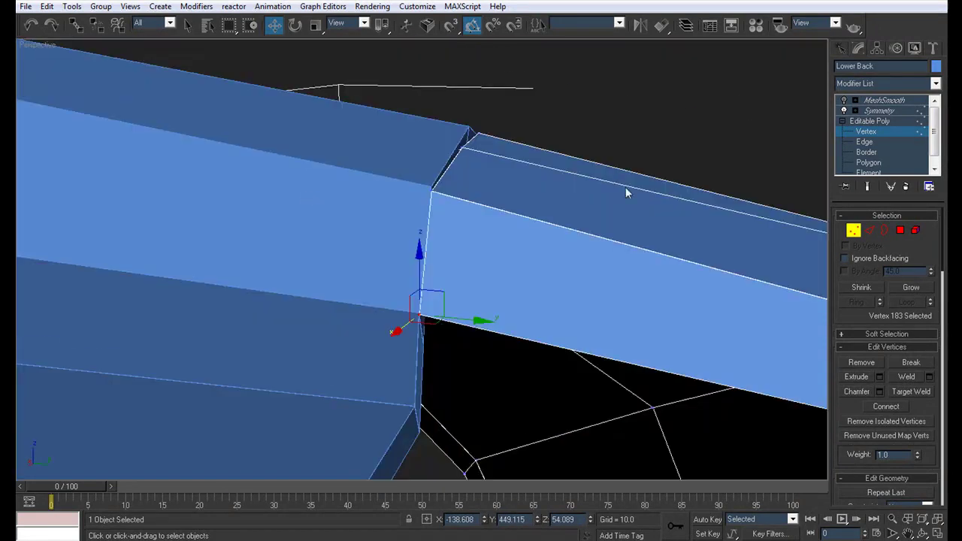
left_click(844, 101)
middle_click_drag(526, 245, 610, 326, "alt")
left_click(866, 132)
middle_click_drag(436, 225, 474, 244, "alt")
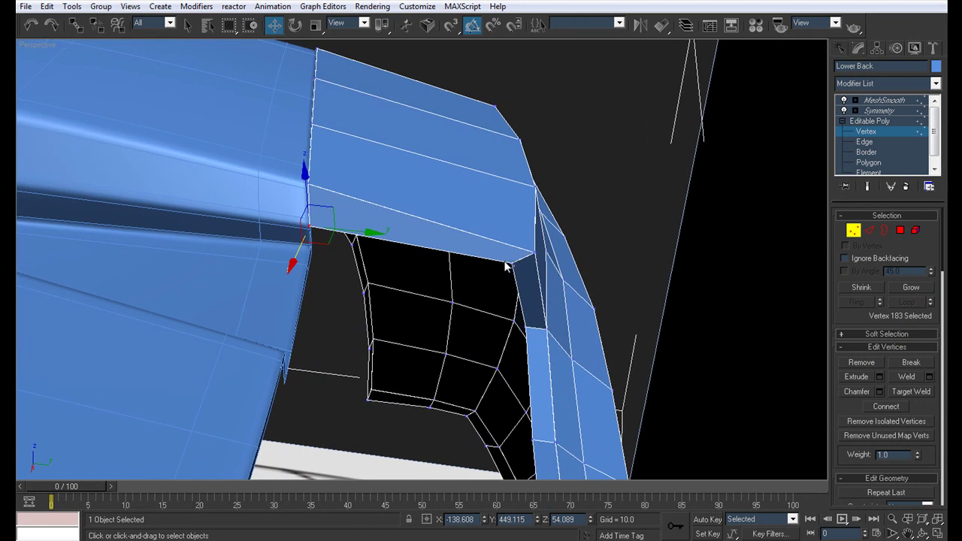
left_click_drag(507, 267, 520, 270)
left_click_drag(580, 270, 581, 269)
middle_click_drag(582, 270, 472, 228, "alt")
middle_click_drag(350, 277, 526, 314)
left_click(888, 111)
middle_click_drag(595, 279, 580, 292, "alt")
Hide every object except Lower Back and inspect its smoothed inner rim around the flap.
right_click(394, 172)
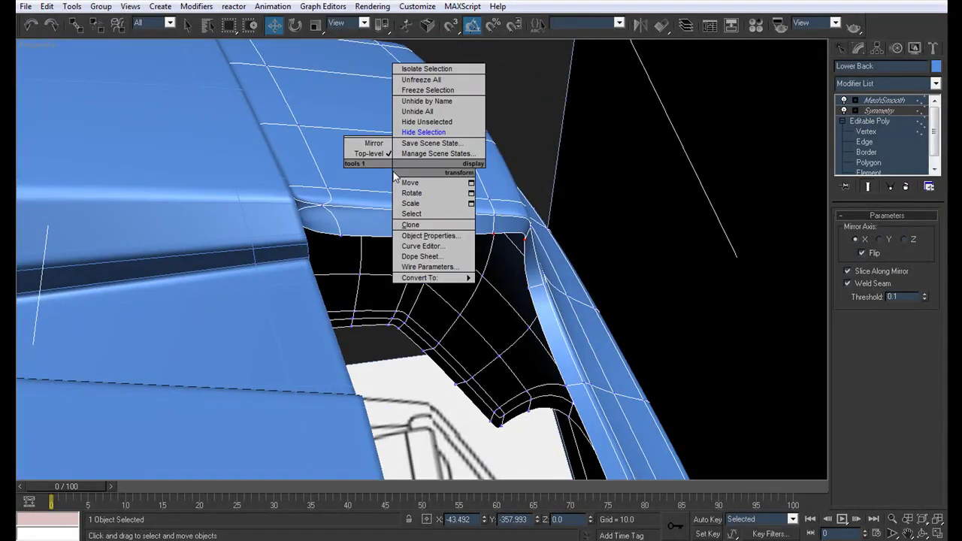
left_click(425, 121)
middle_click_drag(316, 241, 440, 234, "alt")
scroll(440, 234, "up", 2)
left_click(864, 142)
mouse_move(448, 274)
middle_mouse_down("alt")
mouse_move(463, 237)
mouse_move(448, 197)
mouse_move(383, 251)
mouse_move(476, 309)
mouse_move(466, 341)
mouse_move(451, 142)
mouse_move(436, 266)
middle_mouse_up("alt")
middle_click_drag(390, 225, 398, 145, "alt")
left_click(880, 100)
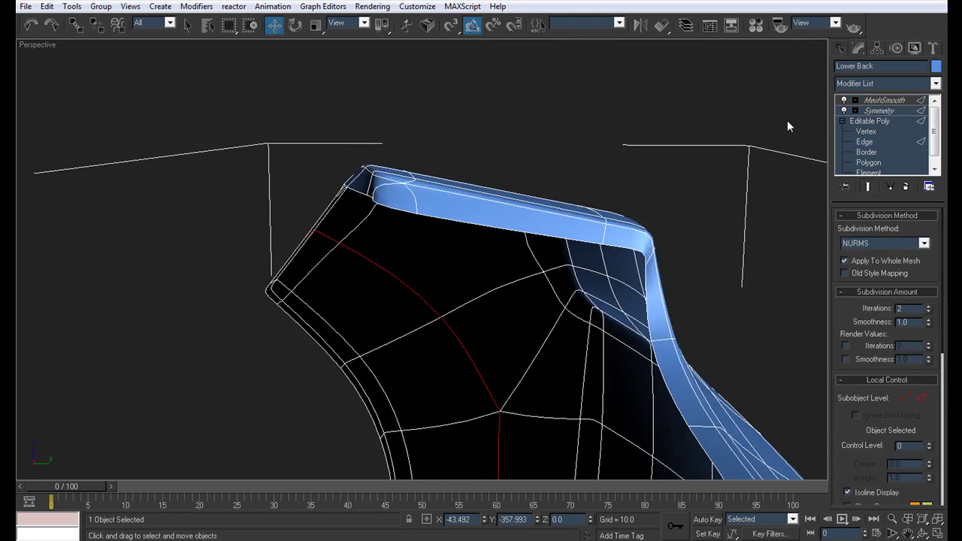
scroll(545, 241, "up", 6)
Chamfer the short diagonal edge that runs from the flap's upper corner to its lower tip.
left_click(861, 142)
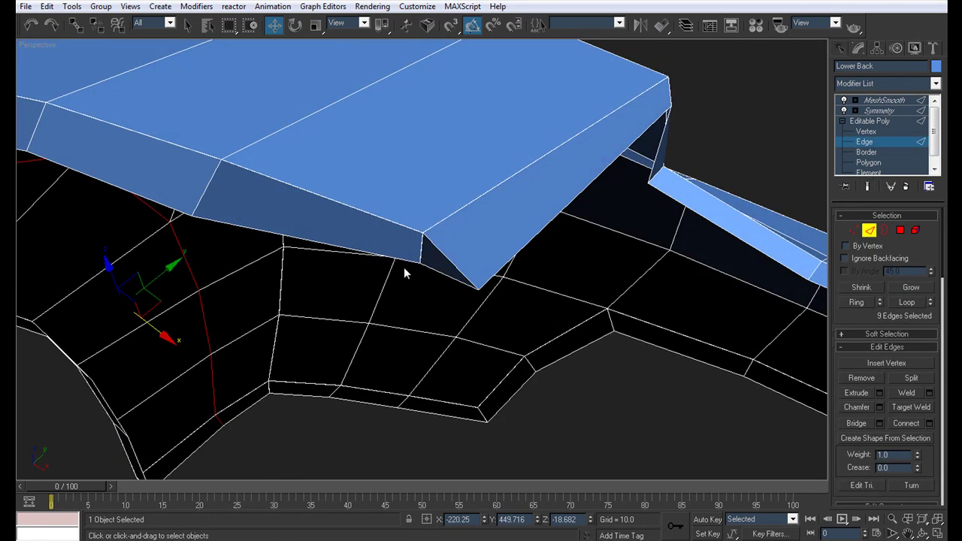
left_click(885, 133)
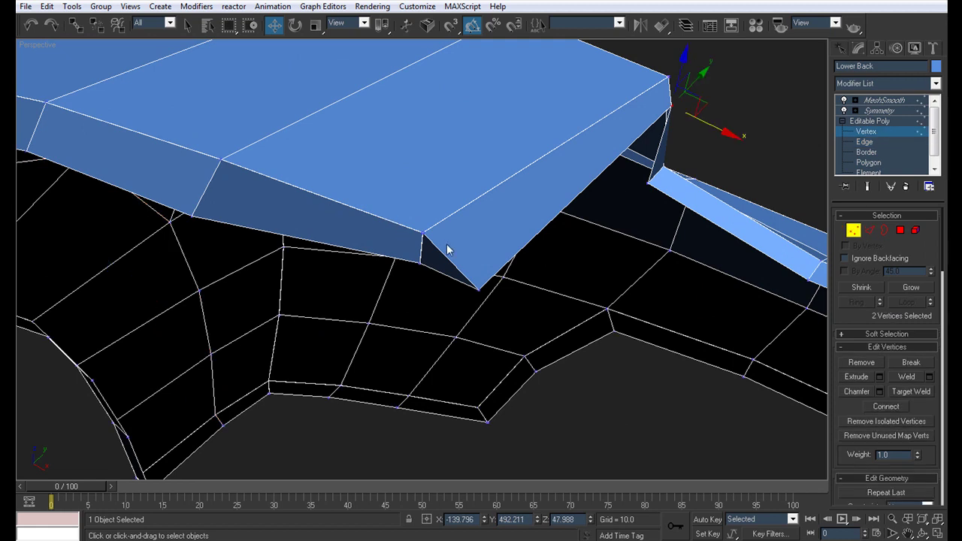
left_click_drag(444, 244, 410, 221)
key("z")
middle_click_drag(457, 249, 448, 234)
scroll(450, 233, "down", 5)
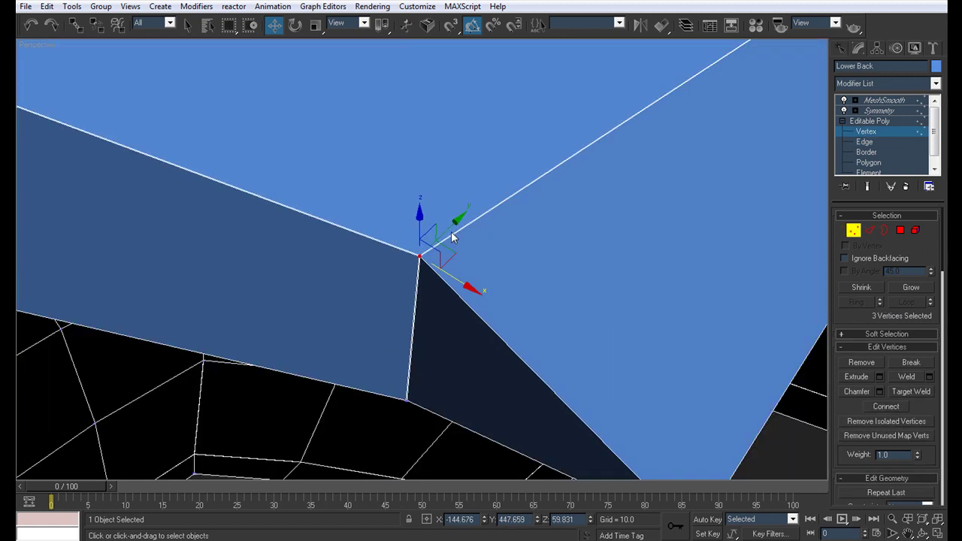
left_click(866, 142)
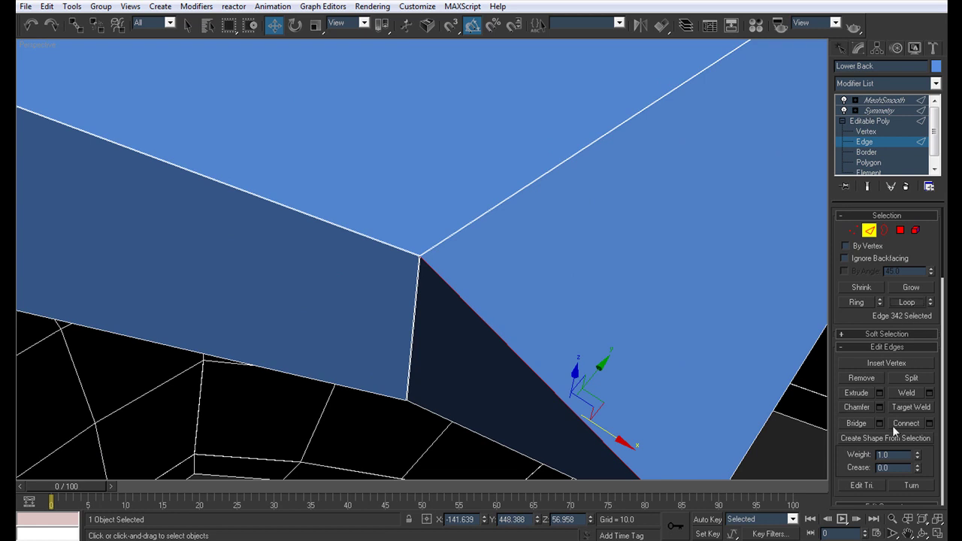
left_click(879, 406)
left_click(482, 290)
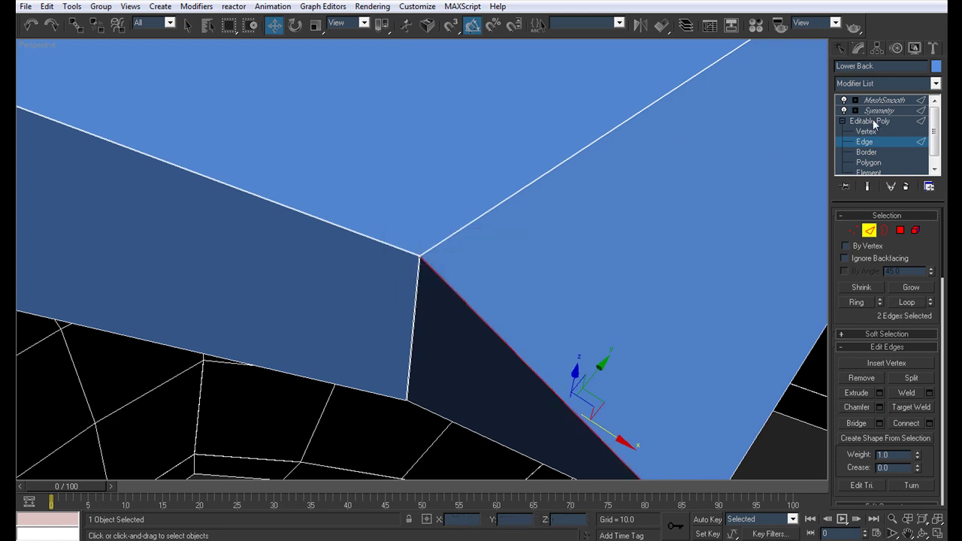
Target weld the surplus vertices where the chamfered edges meet at the flap's upper corner.
left_click(875, 111)
left_click(867, 132)
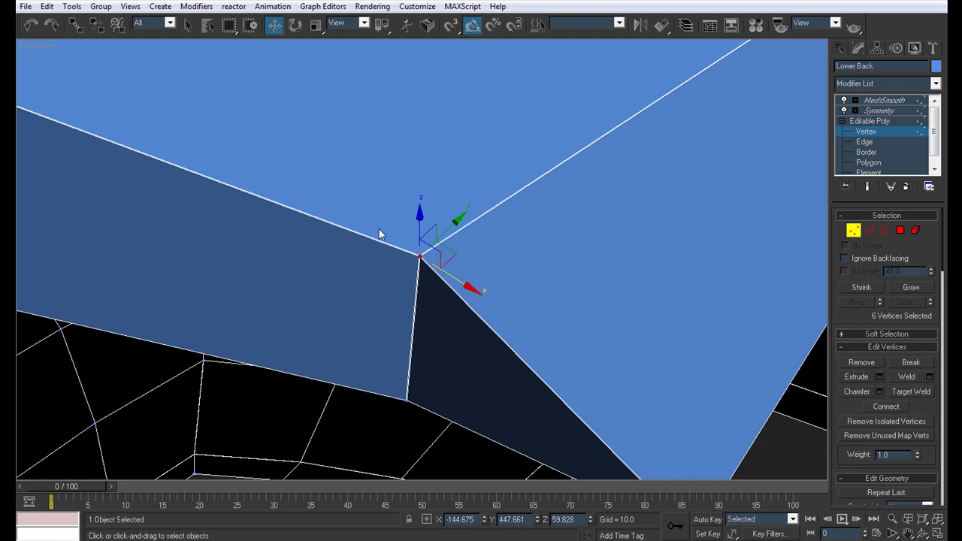
scroll(440, 268, "up", 2)
key("ctrl+shift+w")
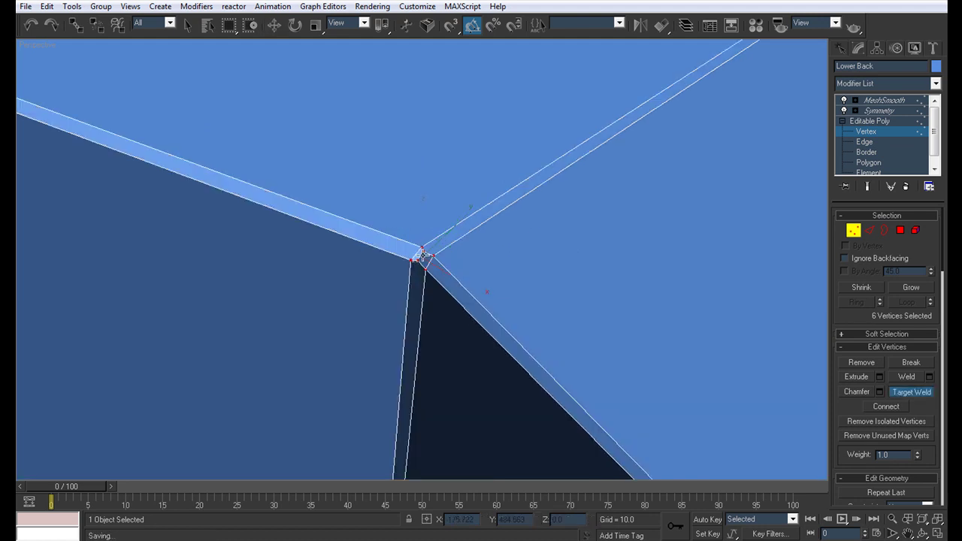
left_click(424, 246)
scroll(423, 247, "down", 5)
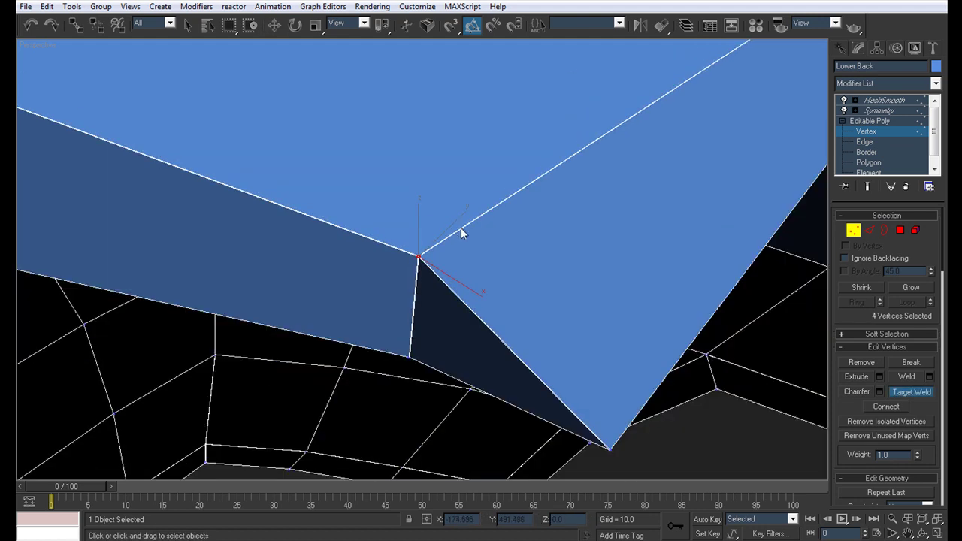
Return to the smoothed model and unhide all objects while leaving the hidden layers hidden.
left_click(901, 100)
middle_click_drag(539, 208, 418, 190, "alt")
scroll(419, 190, "down", 4)
left_click(358, 228)
mouse_move(358, 228)
middle_mouse_down("alt")
mouse_move(473, 201)
mouse_move(461, 120)
mouse_move(449, 158)
mouse_move(361, 193)
mouse_move(358, 210)
middle_mouse_up("alt")
right_click(358, 210)
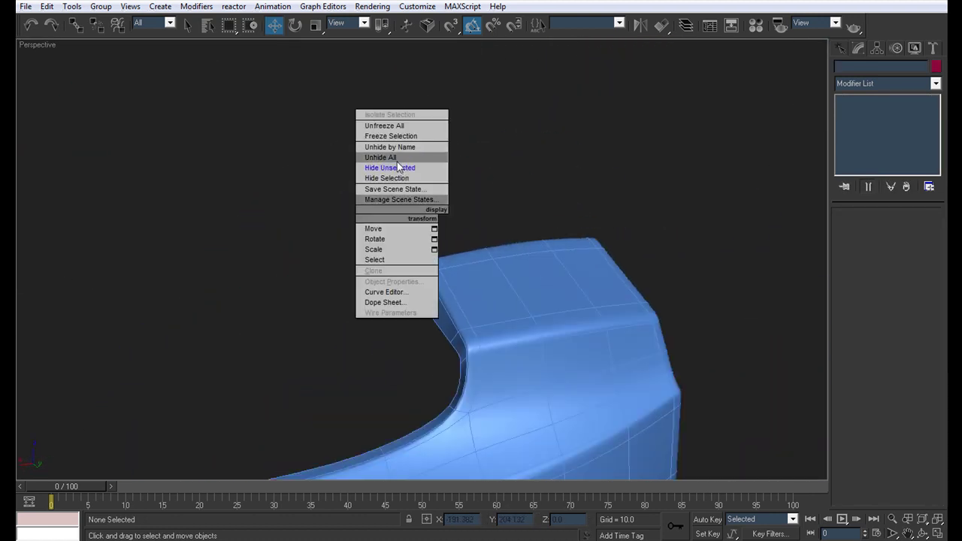
left_click(401, 167)
left_click(537, 308)
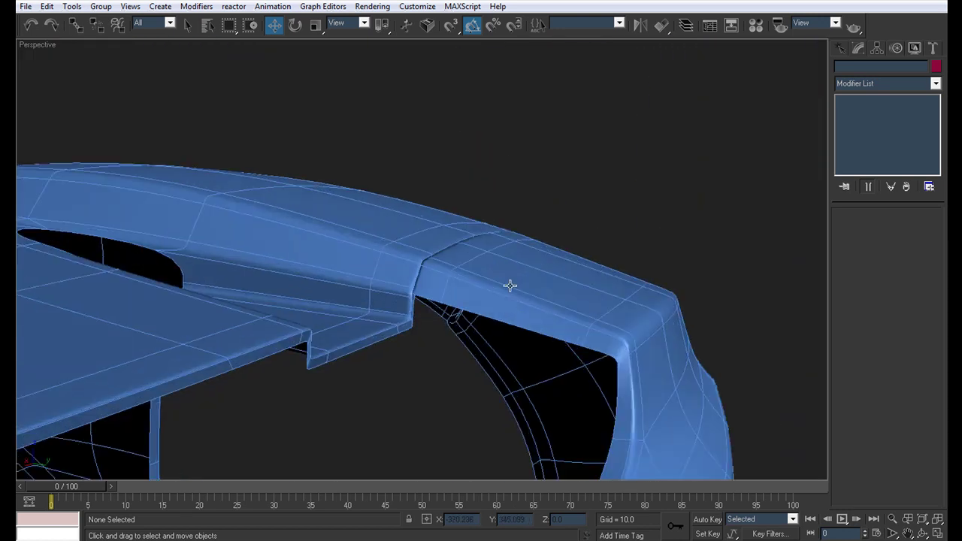
Extrude Lower Back's inner top rim edge downward by about 7.3 along Z to form a new strip.
left_click(511, 299)
middle_click_drag(512, 298, 469, 214)
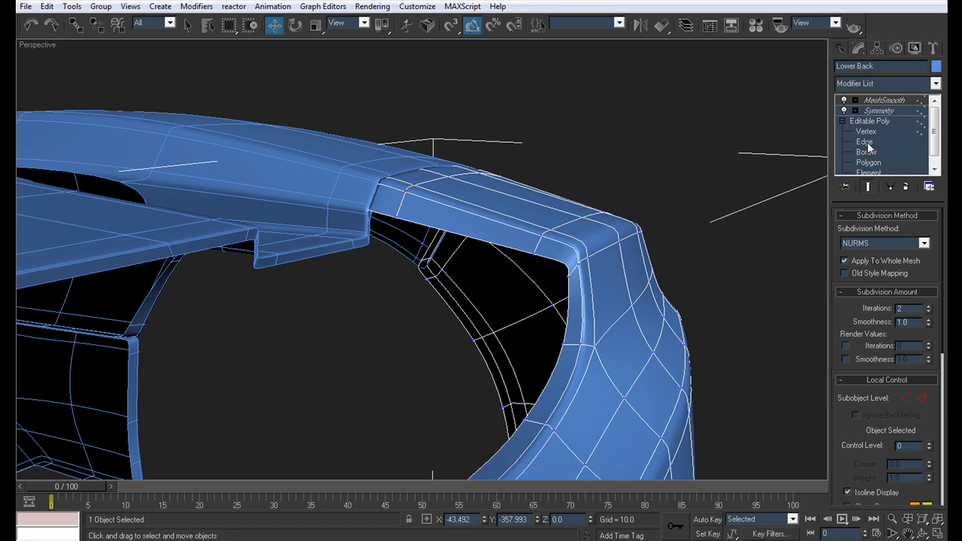
left_click(864, 141)
left_click(467, 235)
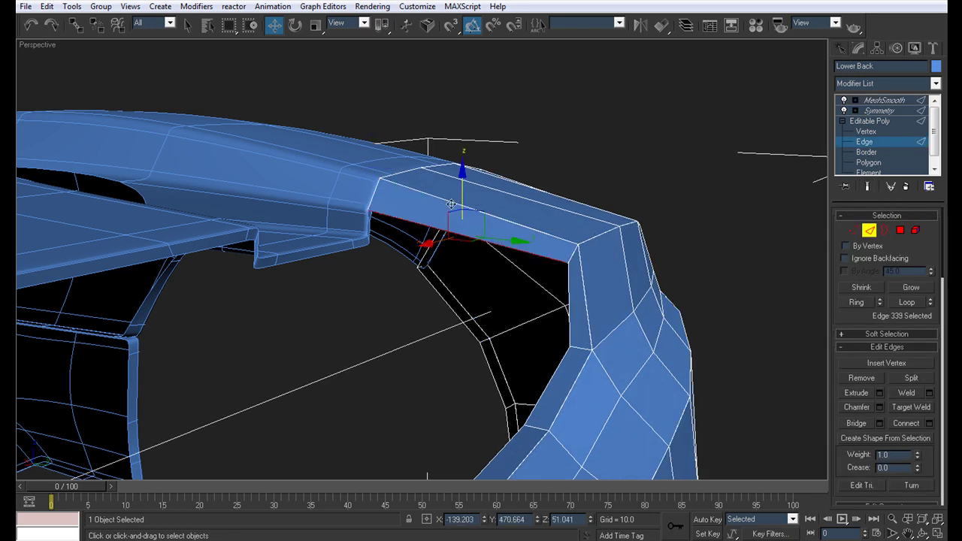
left_click_drag(460, 188, 462, 212, "shift")
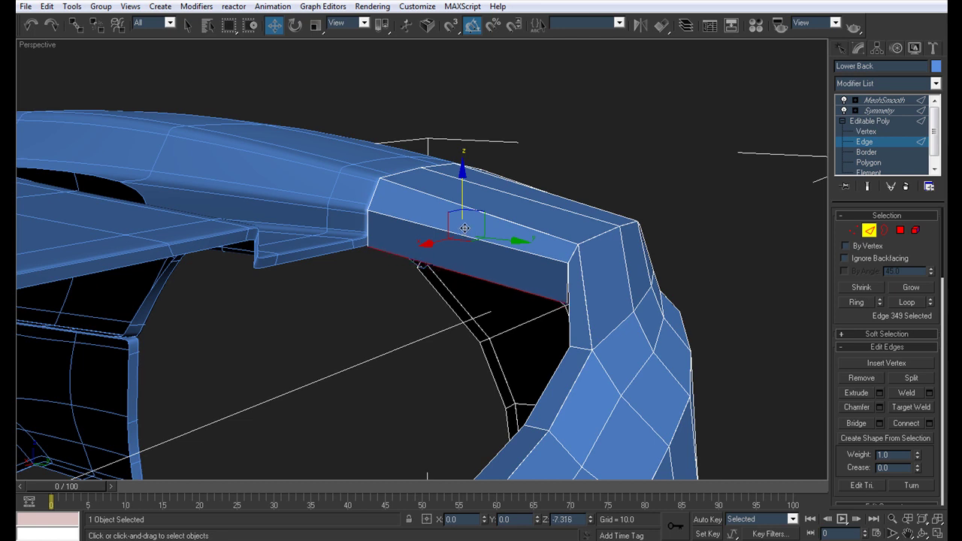
Chamfer the complete edge loop along Lower Back's inner rim, including the top of the new strip.
middle_click_drag(494, 214, 475, 224, "alt")
scroll(475, 224, "up", 3)
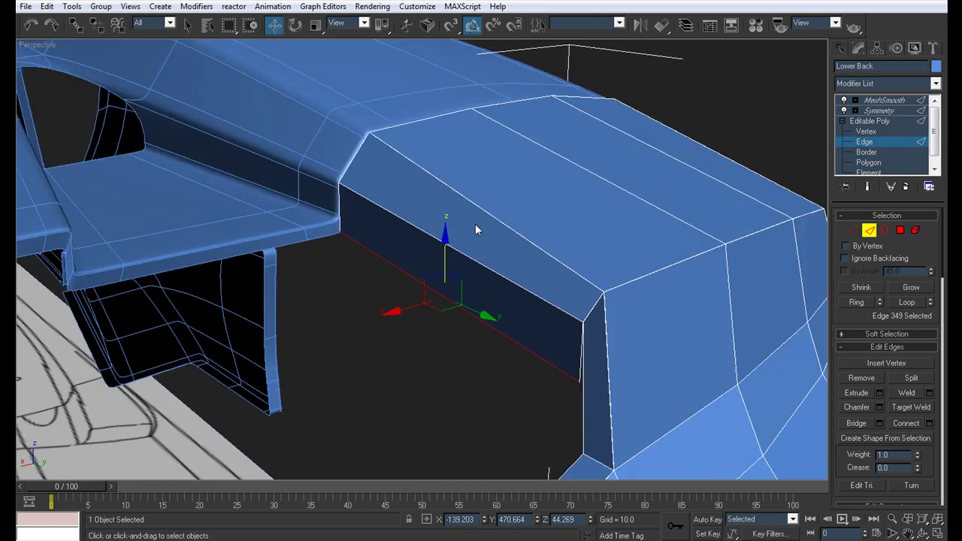
left_click(523, 289)
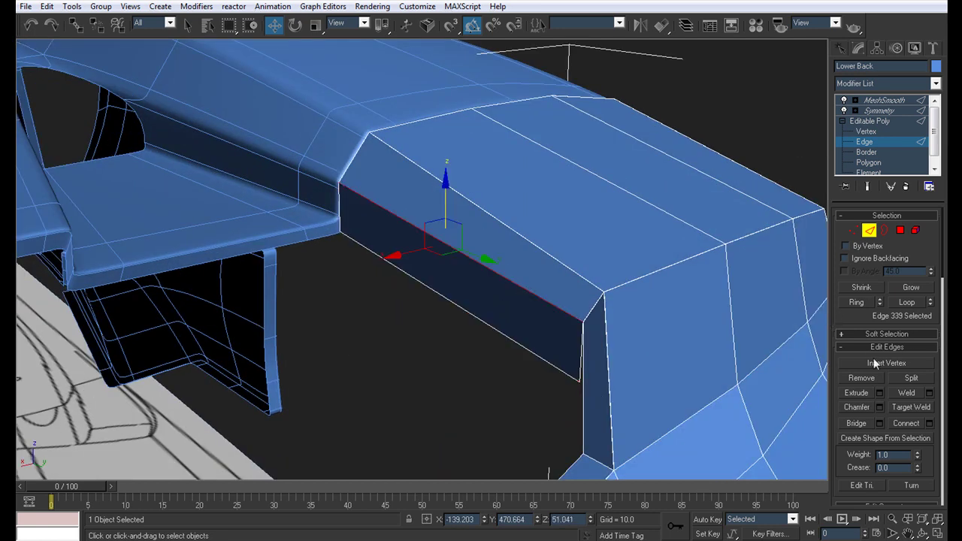
left_click(907, 302)
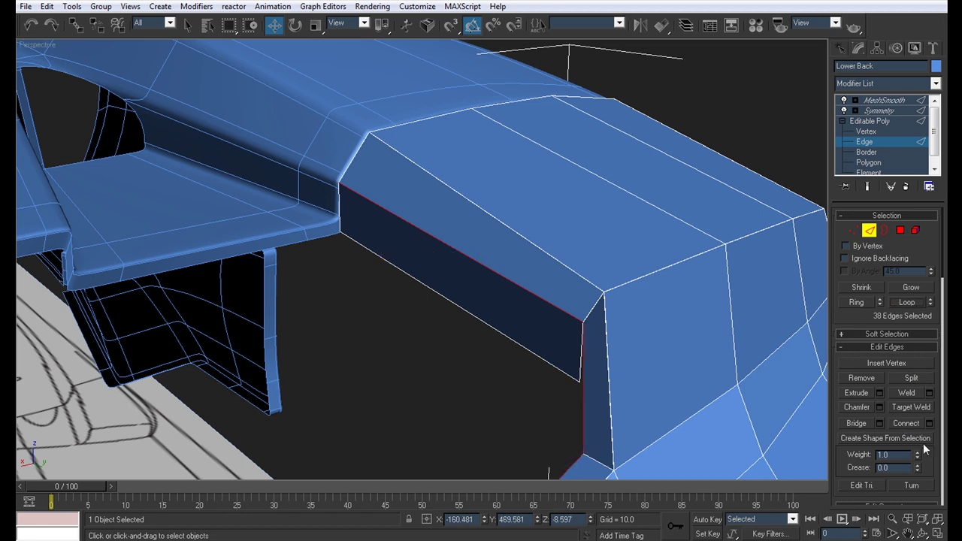
left_click(880, 406)
left_click(516, 295)
Examine the smoothed Lower Back rim with edged faces turned off and nothing selected.
left_click(883, 100)
key("F4")
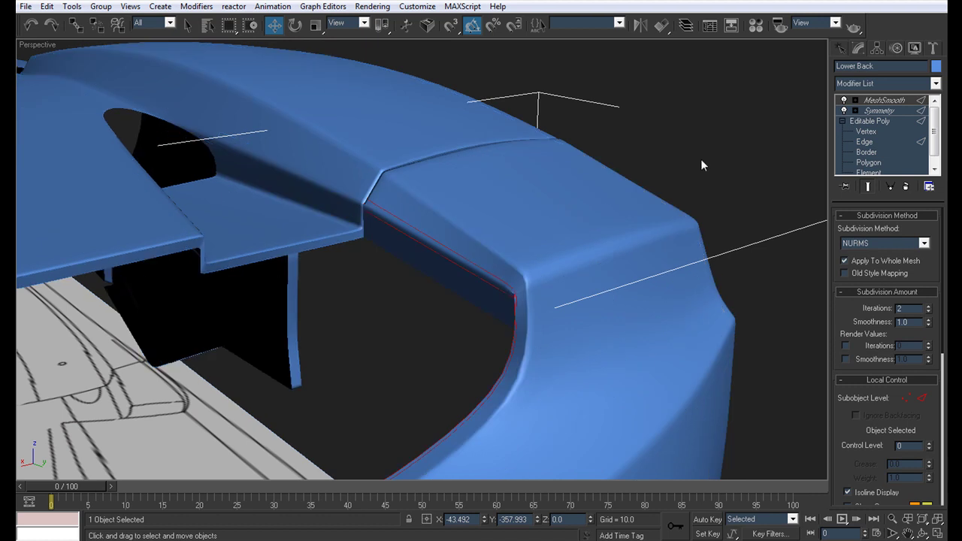
left_click(612, 152)
middle_click_drag(613, 153, 544, 132, "alt")
mouse_move(426, 165)
middle_mouse_down("alt")
mouse_move(546, 239)
mouse_move(517, 223)
mouse_move(319, 217)
middle_mouse_up("alt")
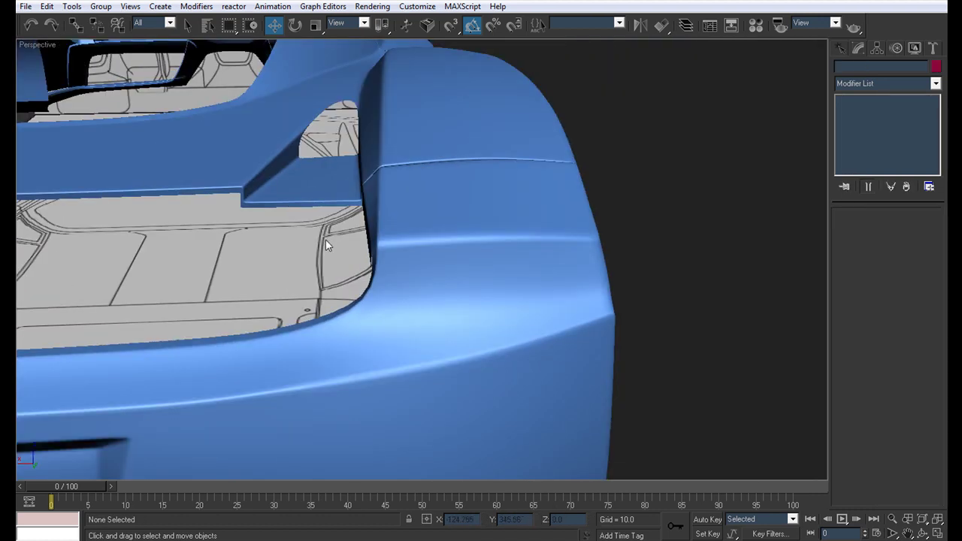
Unhide all objects without their layers, and make only the Back Panel layer visible again.
right_click(326, 213)
left_click(352, 180)
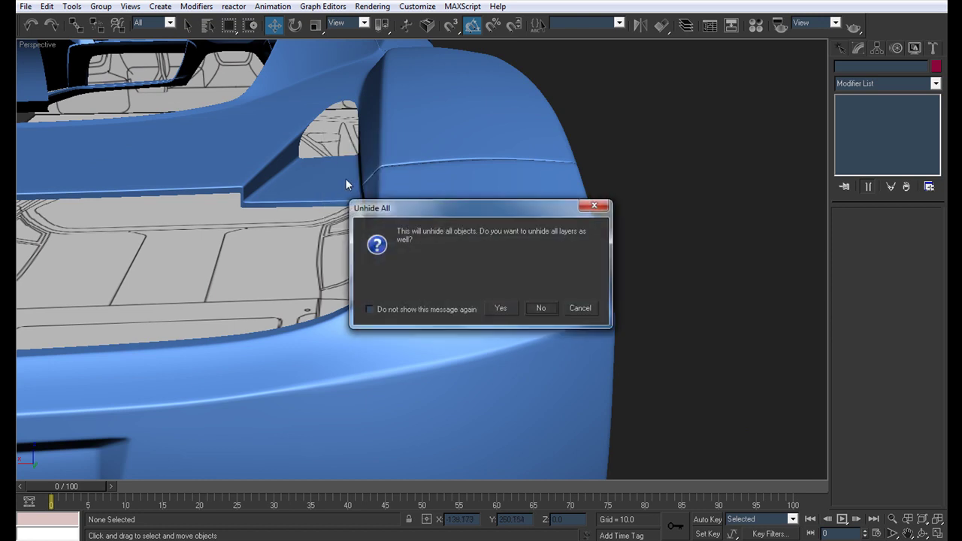
left_click(555, 310)
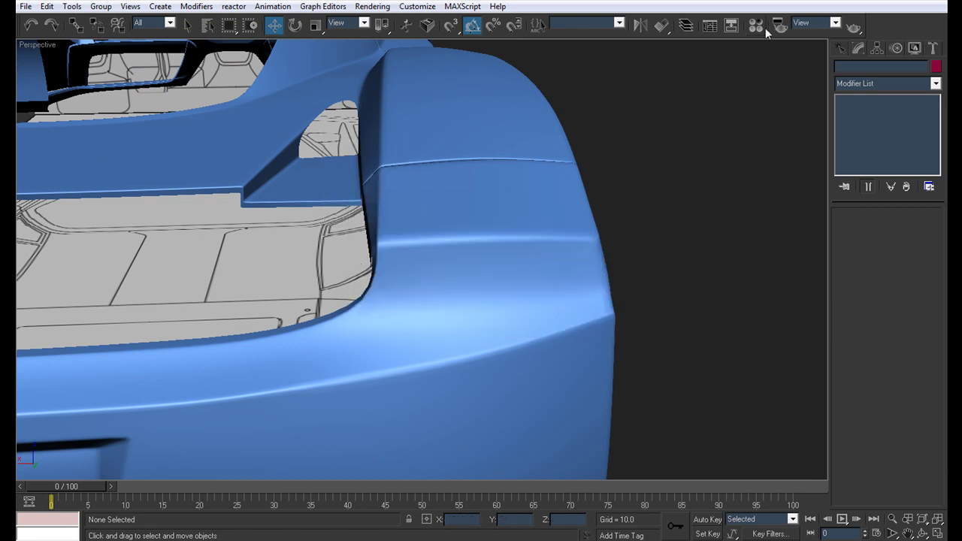
left_click(681, 27)
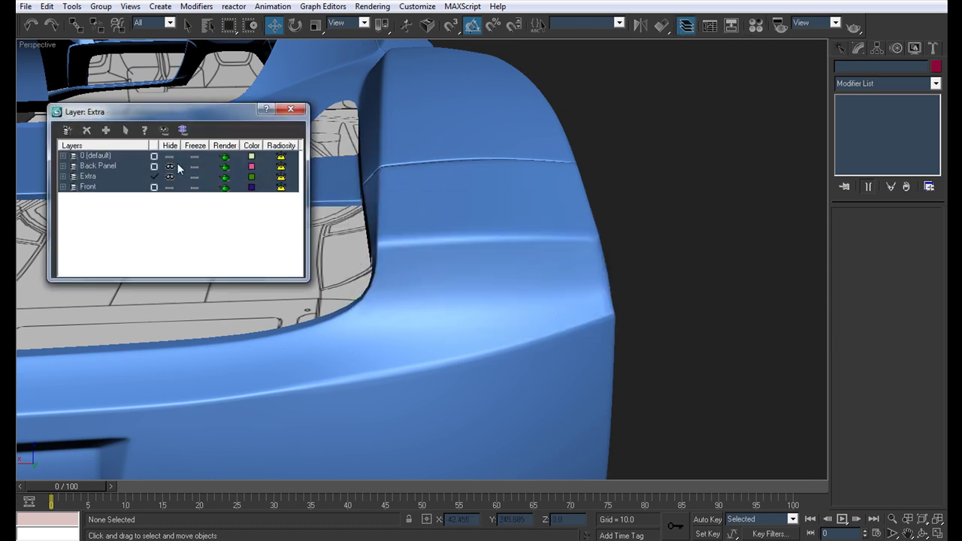
left_click(170, 166)
left_click(294, 114)
middle_click_drag(294, 115, 419, 279, "alt")
Adjust the Back Panel's outer end vertices beside Lower Back's inner rim and check the smoothed fit.
left_click(532, 338)
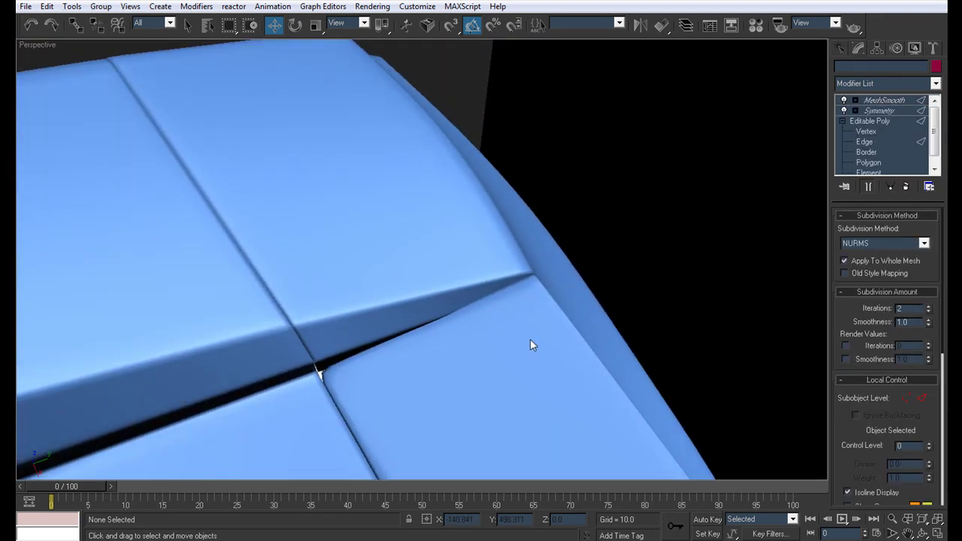
left_click(867, 132)
middle_click_drag(691, 202, 510, 353, "alt")
mouse_move(478, 383)
left_mouse_down()
mouse_move(481, 392)
mouse_move(487, 371)
left_mouse_up()
middle_click_drag(487, 371, 426, 280, "alt")
left_click(883, 100)
middle_click_drag(382, 181, 304, 216, "alt")
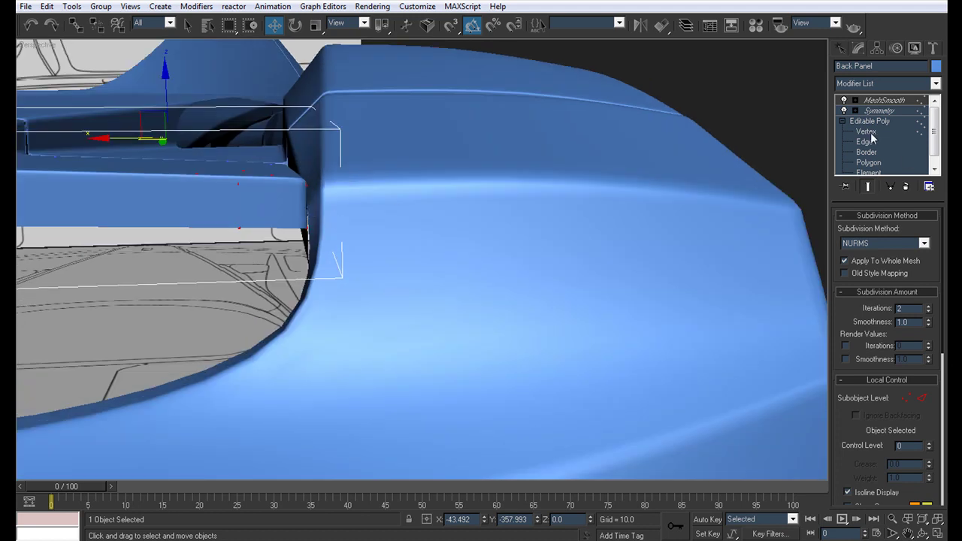
Move the Back Panel's nine outer end vertices outward along X to the Lower Back rim and slightly down along Z.
left_click(909, 133)
left_click_drag(255, 195, 267, 196)
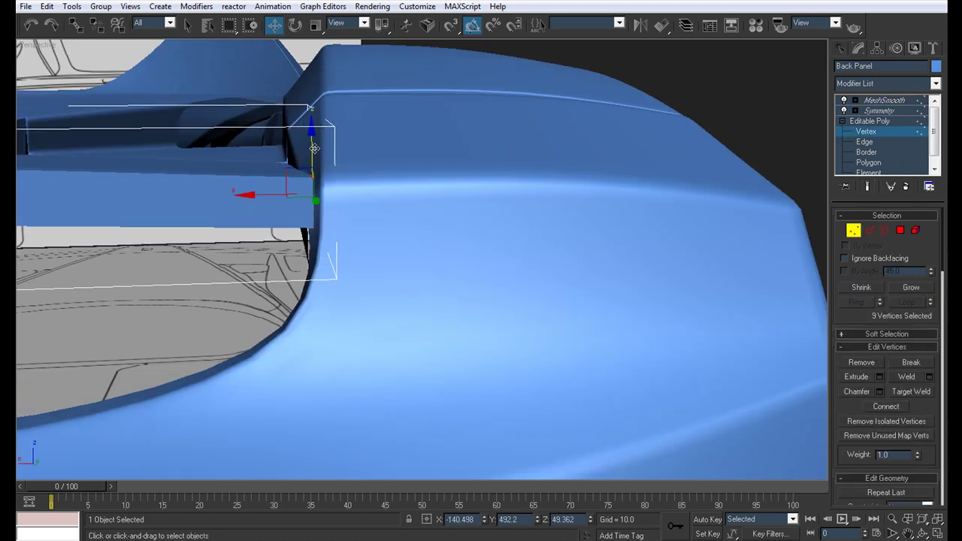
left_click_drag(314, 148, 312, 153)
left_click(907, 113)
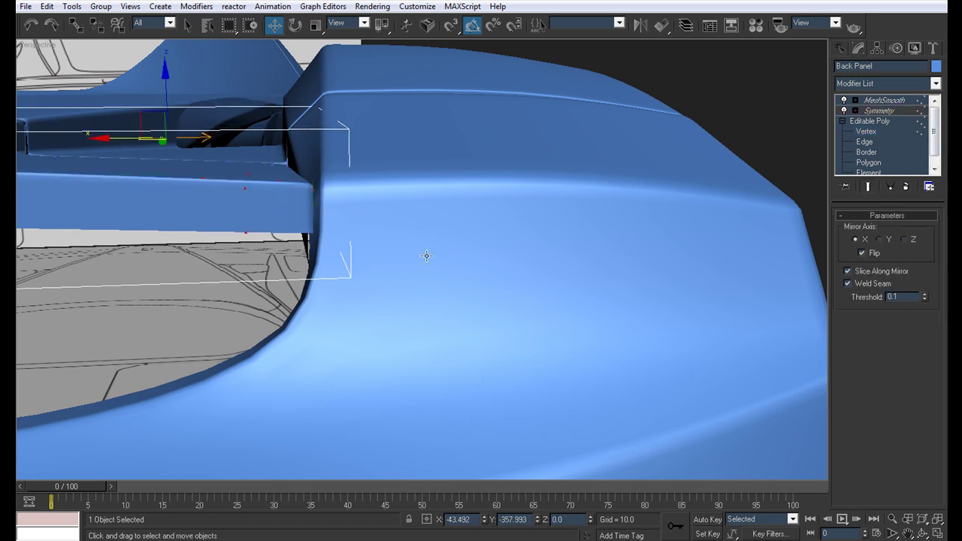
middle_click_drag(426, 257, 421, 291, "alt")
left_click(747, 303)
Connect the Side panel's edge ring nearest Lower Back with 1 segment to add a single edge loop.
middle_click_drag(273, 195, 530, 254, "alt")
scroll(397, 237, "up", 5)
left_click(408, 204)
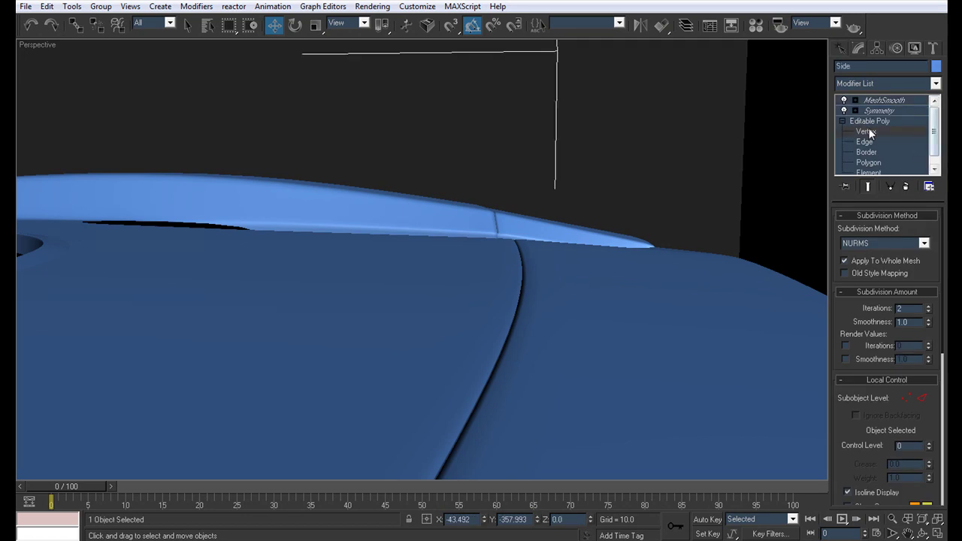
left_click(866, 132)
middle_click_drag(510, 176, 473, 228, "alt")
left_click(871, 142)
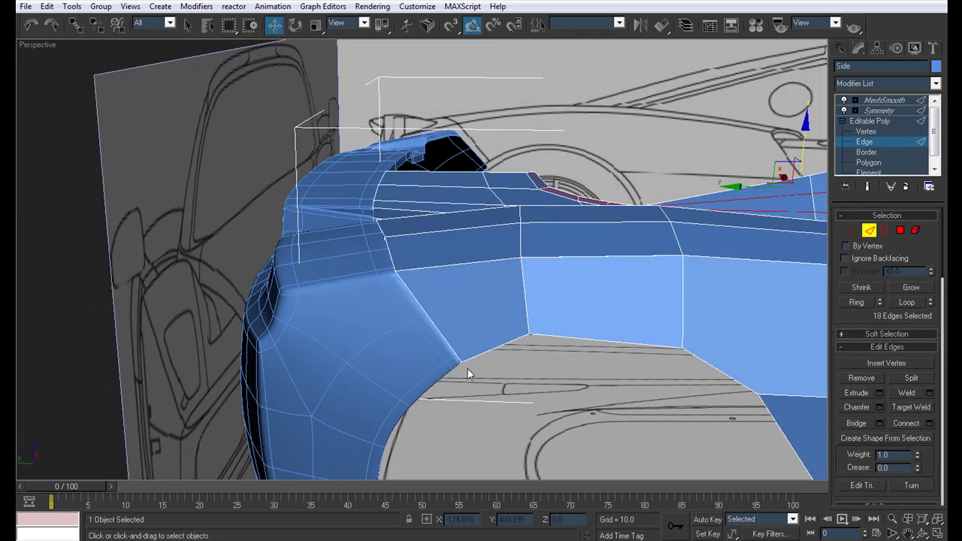
left_click(497, 333)
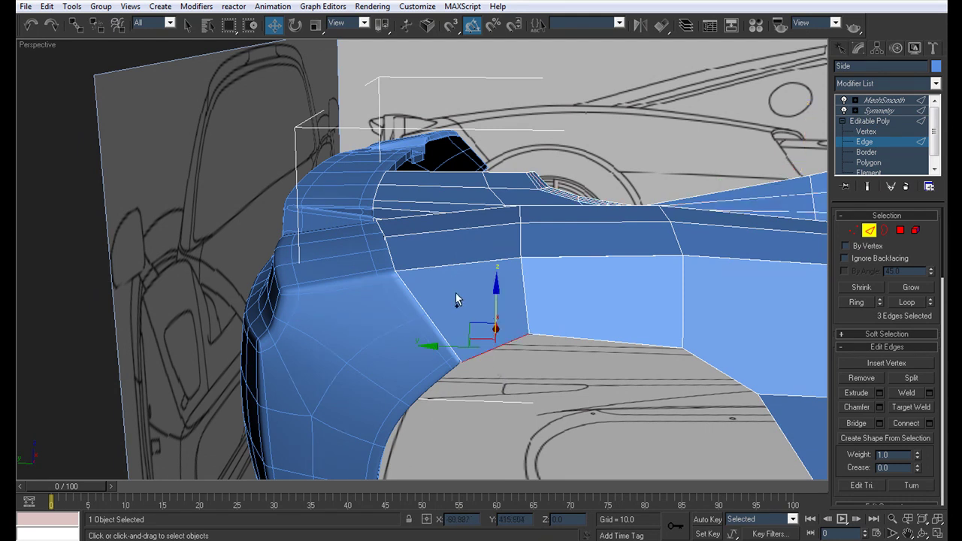
left_click(434, 168, "shift")
left_click(916, 426)
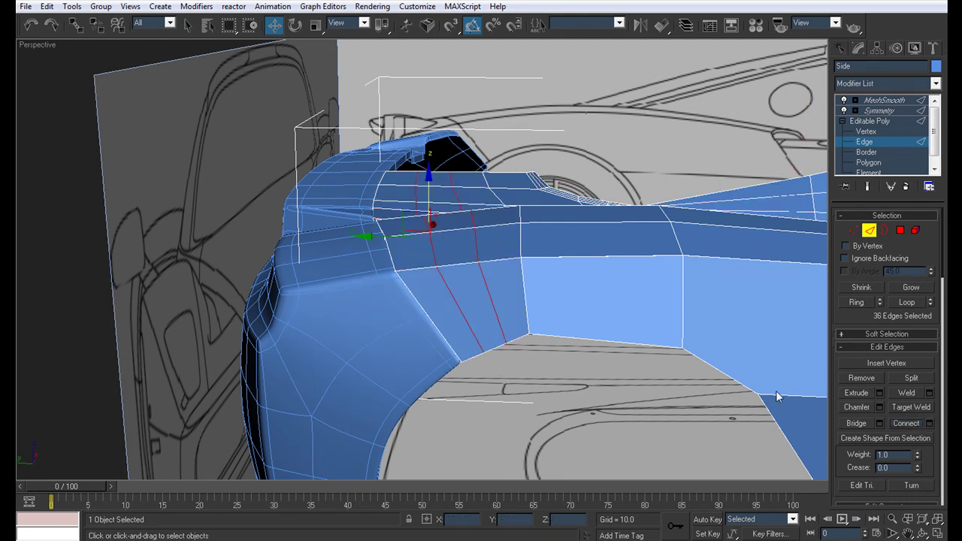
key("ctrl+z")
left_click(930, 424)
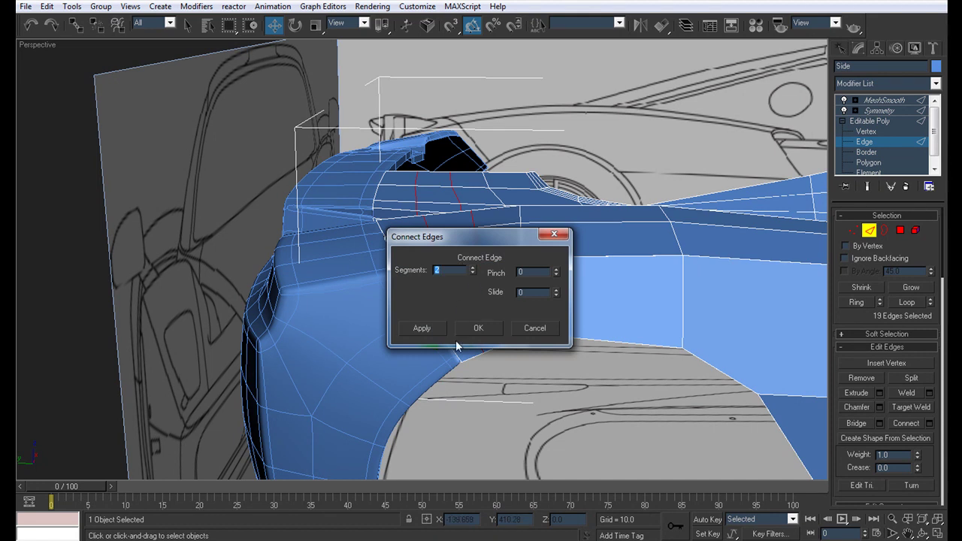
left_click(472, 273)
left_click(478, 328)
Raise five vertices of the new edge loop along the fender's upper crease by about 1 along Z.
middle_click_drag(320, 213, 500, 223, "alt")
left_click(879, 133)
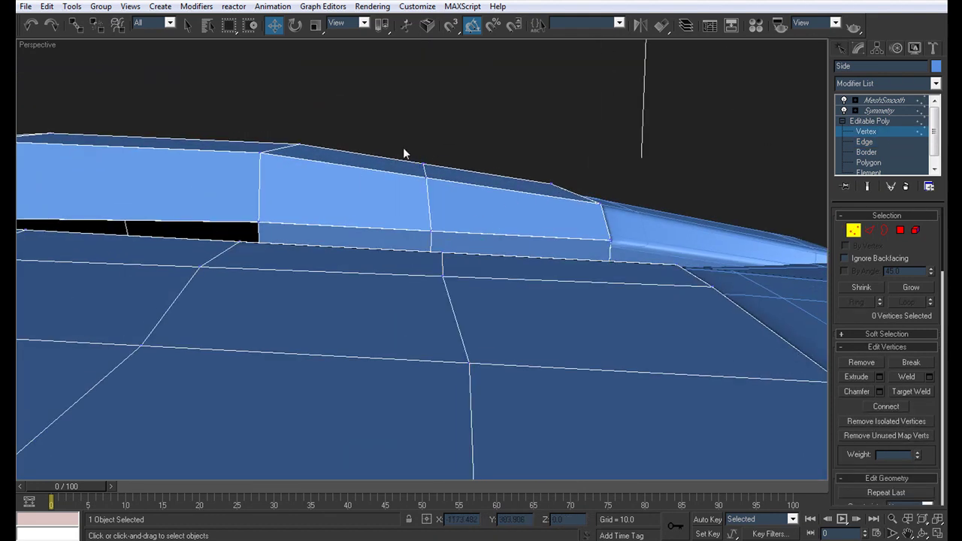
left_click_drag(425, 129, 427, 124)
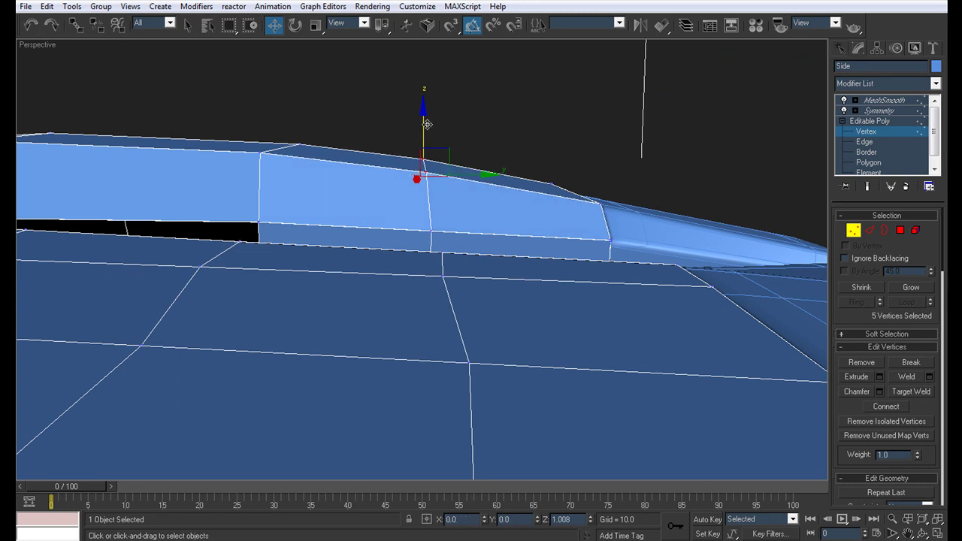
middle_click_drag(427, 124, 541, 286, "alt")
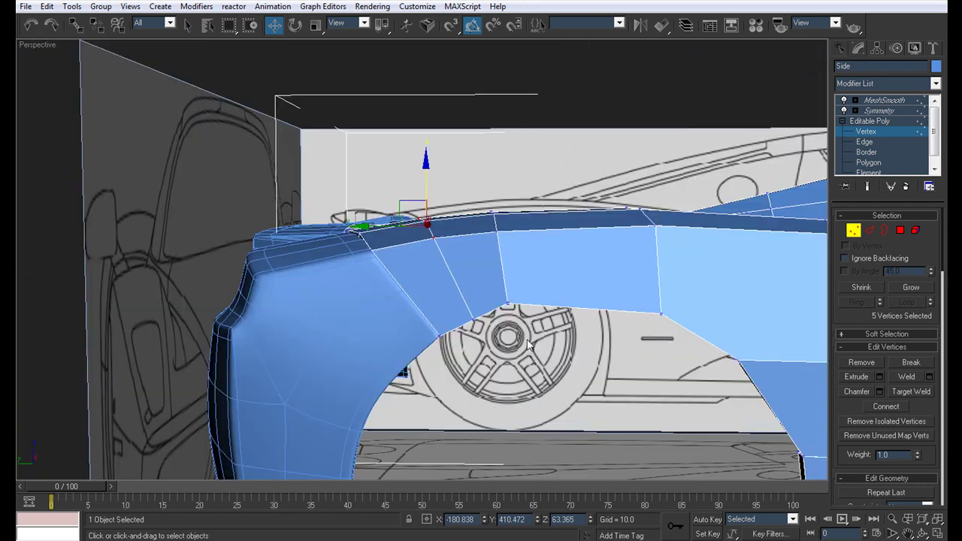
In the Left view, shift the three arch-edge vertices at the wheel arch's upper rear to follow the blueprint arch.
key("alt+w")
middle_click_drag(226, 364, 172, 376)
left_click_drag(252, 340, 276, 318)
scroll(290, 328, "down", 3)
middle_click_drag(338, 331, 312, 375)
key("alt+w")
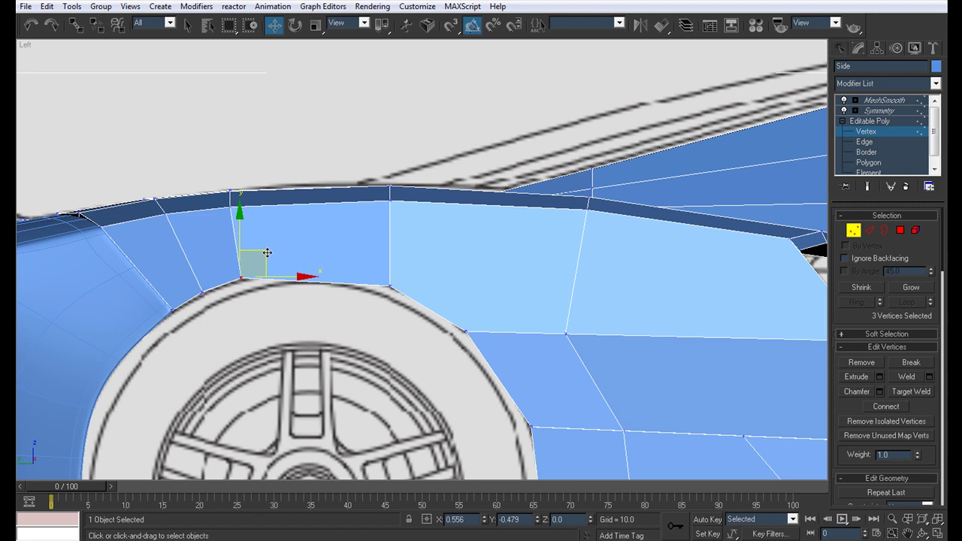
left_click_drag(267, 252, 267, 254)
Preview the Side panel with its modifiers and examine the fender surface above the wheel arch.
key("alt+w")
right_click(655, 380)
key("alt+w")
left_click(892, 112)
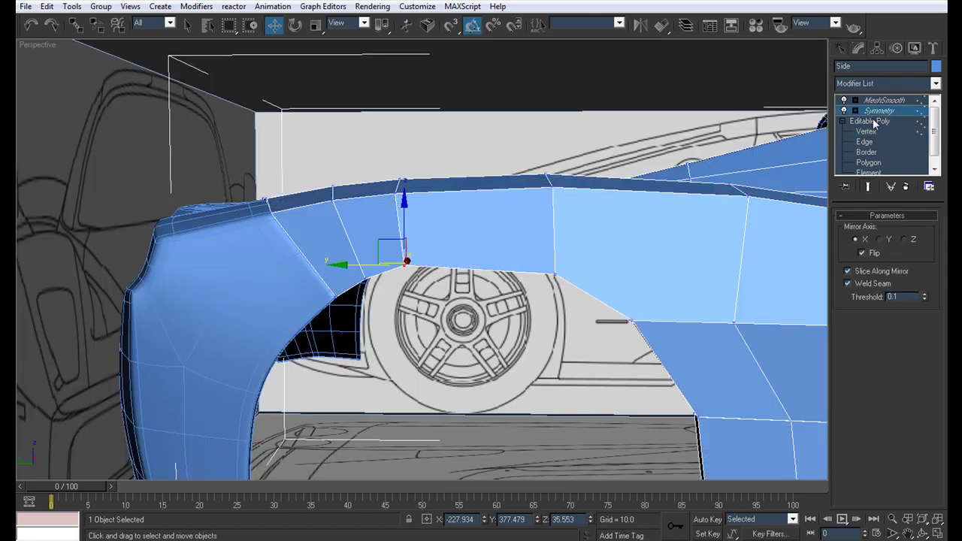
left_click(438, 389)
middle_click_drag(404, 314, 505, 321, "alt")
left_click(452, 266)
In the Left view, move five vertices of the loop above the wheel arch about 4.6 along X, away from Lower Back.
left_click(873, 134)
key("alt+w")
key("alt+w")
key("alt+w")
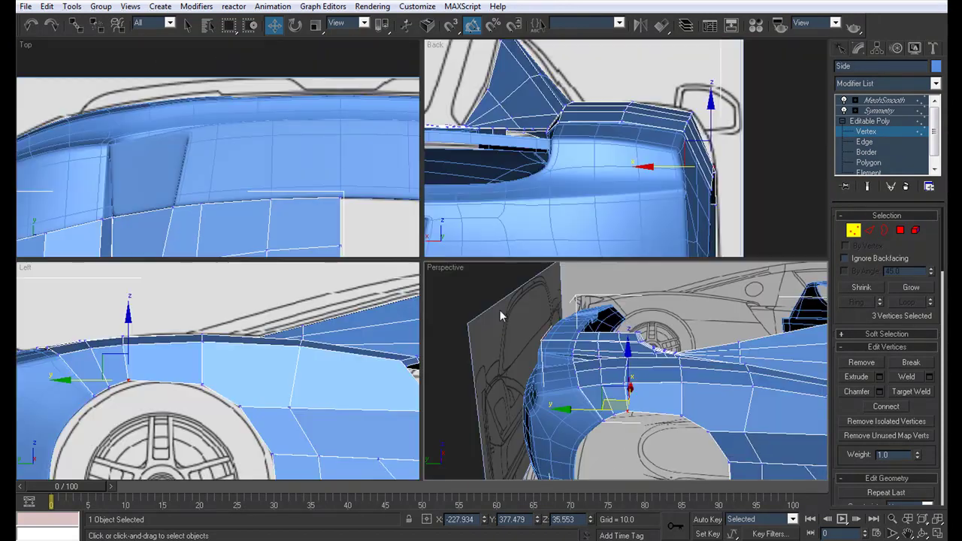
right_click(212, 380)
key("alt+w")
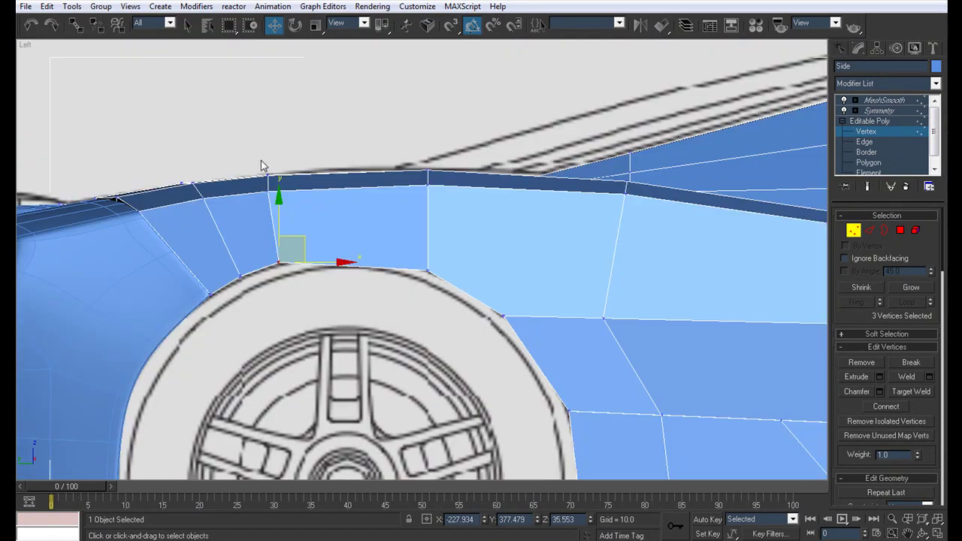
left_click_drag(264, 159, 263, 158)
key("alt+w")
middle_click_drag(629, 401, 646, 464, "alt")
left_click_drag(623, 413, 627, 417)
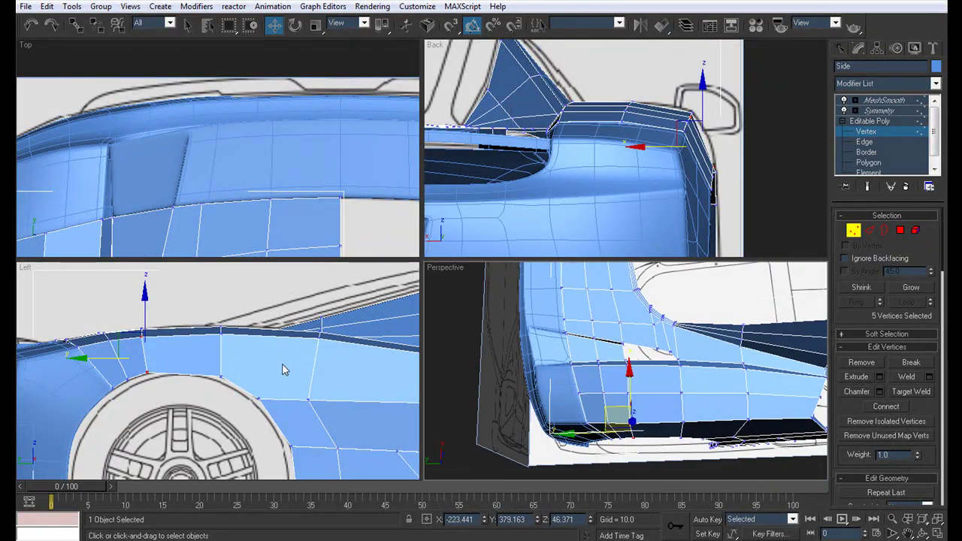
middle_click_drag(284, 364, 289, 354)
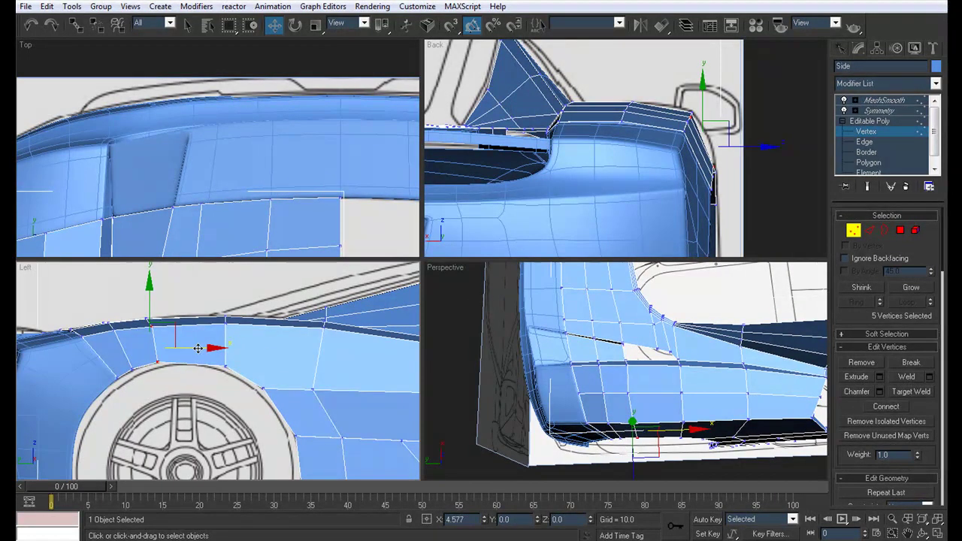
key("alt+w")
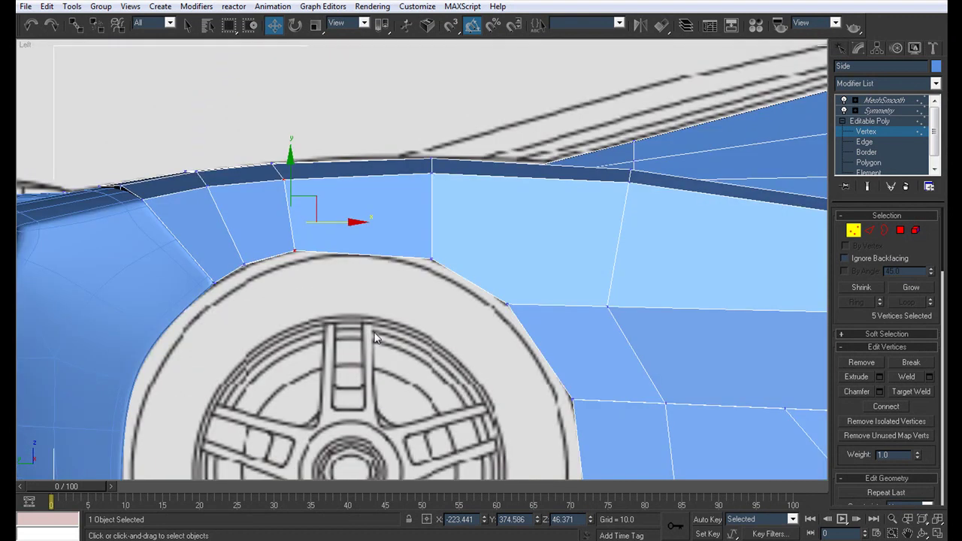
Connect the edge ring above the top of the wheel arch to add one edge loop.
left_click(866, 142)
left_click_drag(356, 95, 356, 97)
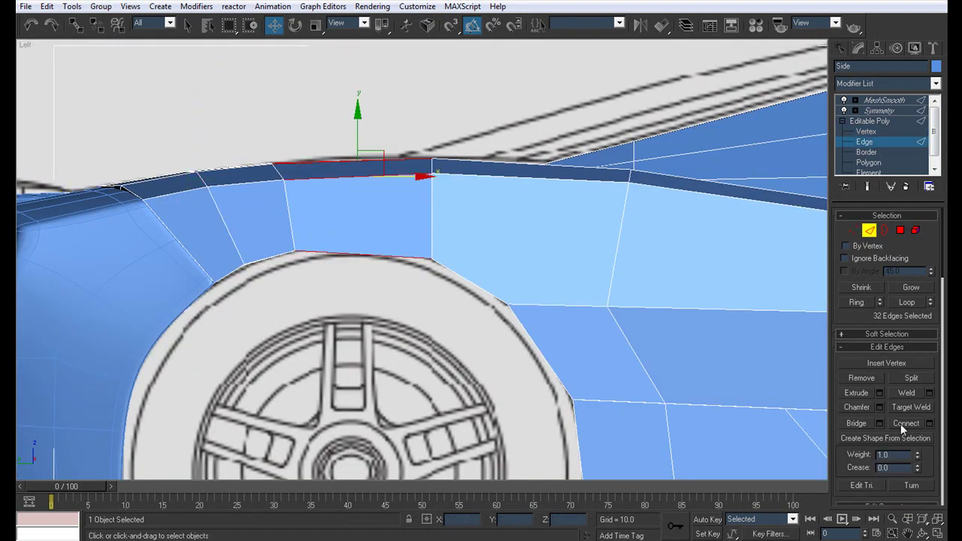
left_click(905, 424)
left_click(867, 131)
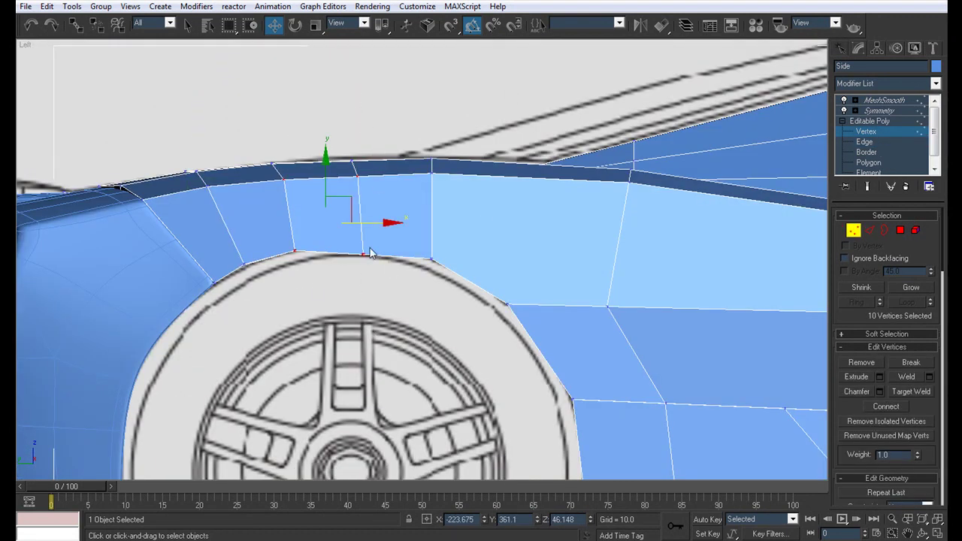
In the Left view, raise the new loop's vertices about 0.5 and its three arch-edge vertices about 3.2 to round the wheel arch.
left_click_drag(336, 107, 381, 293)
left_click_drag(360, 144, 361, 142)
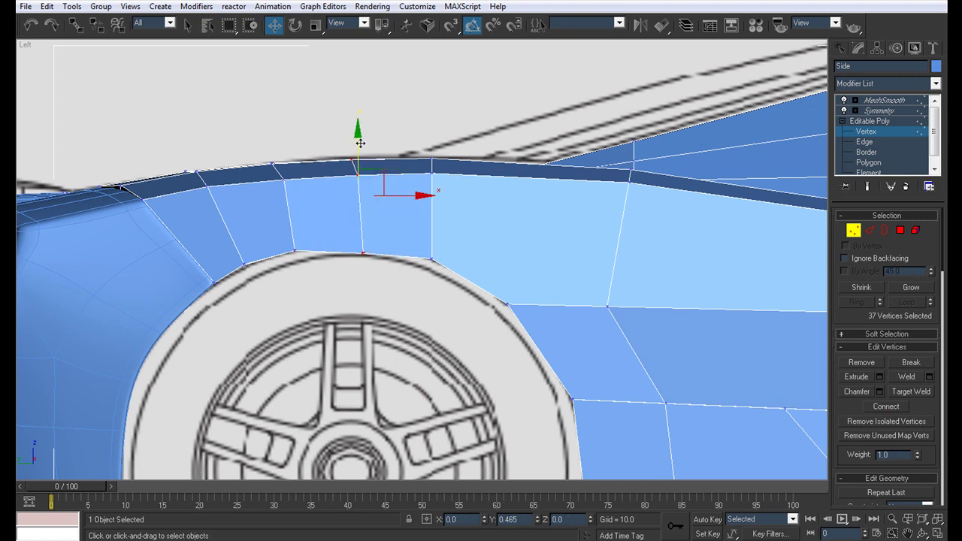
left_click_drag(347, 235, 348, 233)
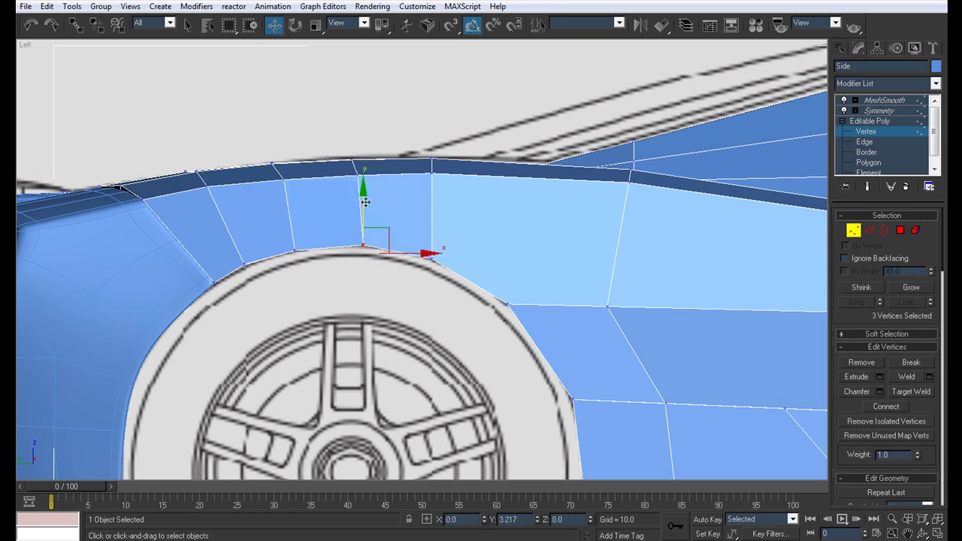
scroll(364, 199, "down", 5)
key("alt+w")
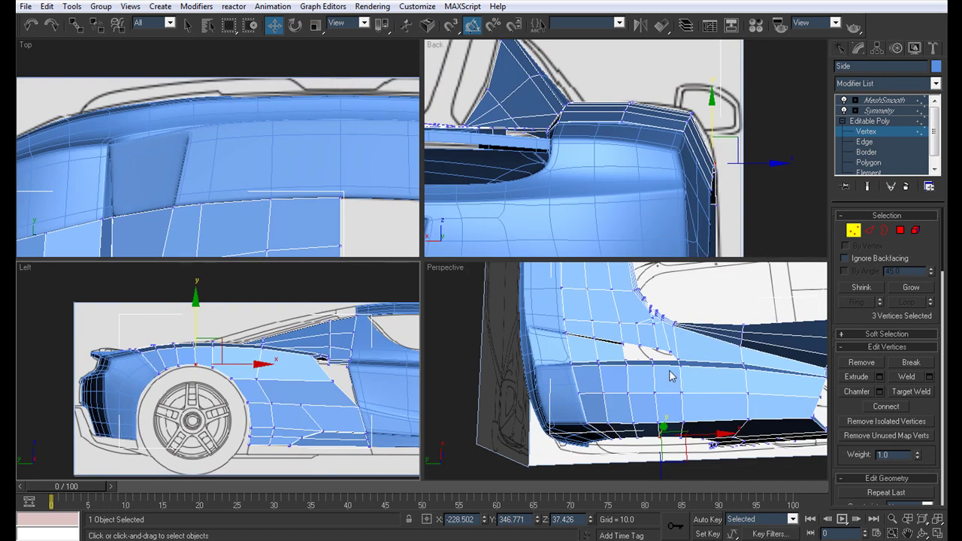
Preview the smoothed Side panel without edge lines and examine the fender and the inner opening's rim.
middle_click_drag(641, 421, 592, 299)
key("alt+w")
left_click(884, 101)
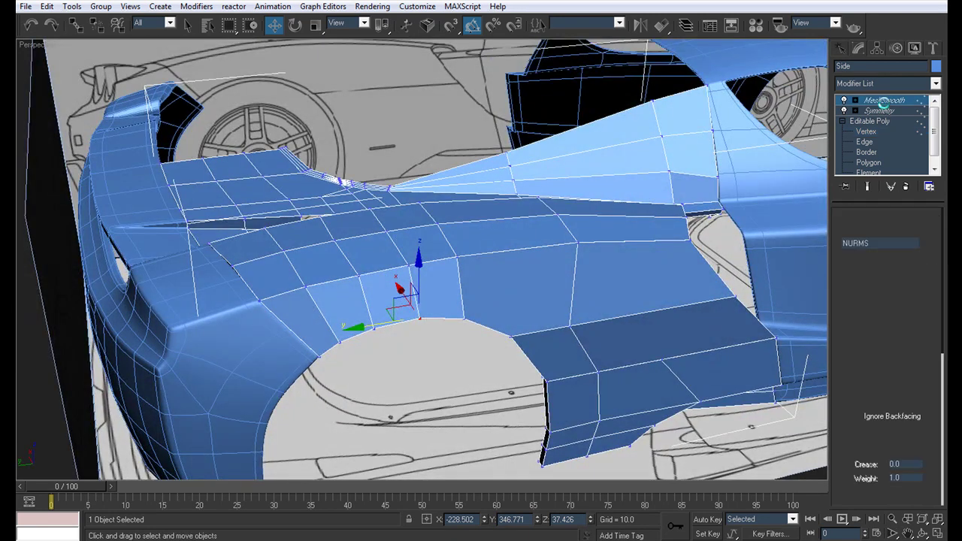
middle_click_drag(464, 145, 525, 178, "alt")
key("F4")
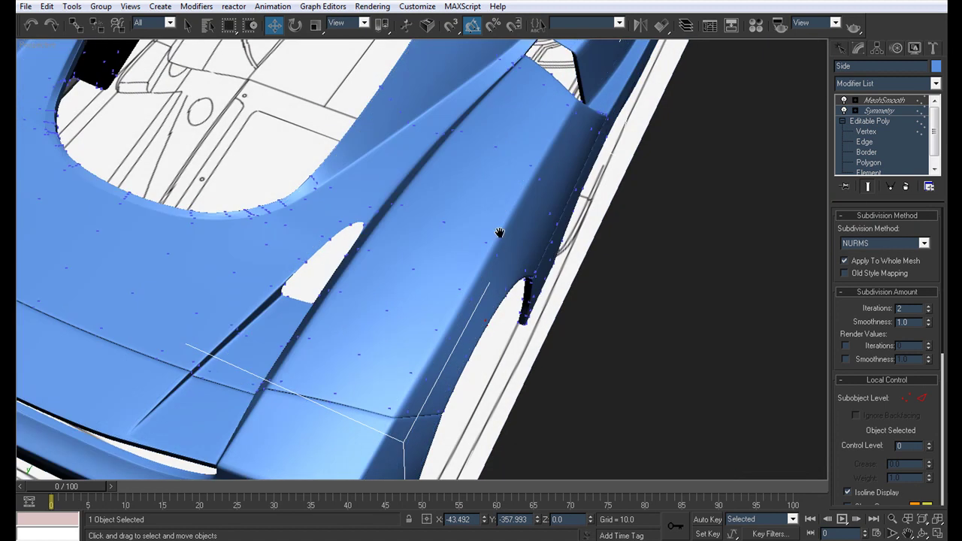
scroll(499, 232, "down", 4)
left_click(669, 352)
middle_click_drag(669, 352, 704, 343, "alt")
scroll(610, 279, "up", 5)
middle_click_drag(610, 278, 558, 241, "alt")
scroll(449, 264, "up", 3)
left_click(449, 264)
Remove the eleven stray diagonal edges crossing the chamfered rim strips at the bend of the Side's inner opening.
left_click(878, 131)
middle_click_drag(616, 242, 595, 228)
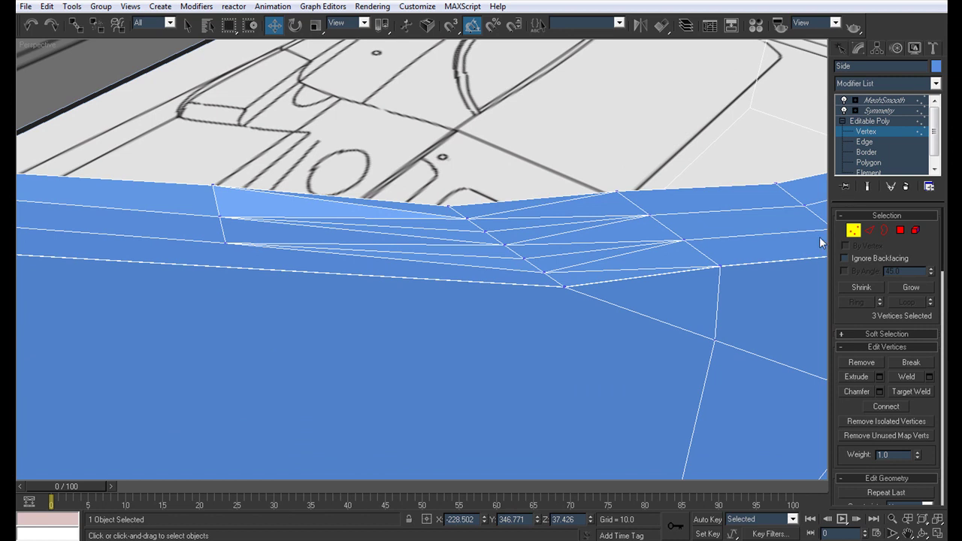
left_click(865, 142)
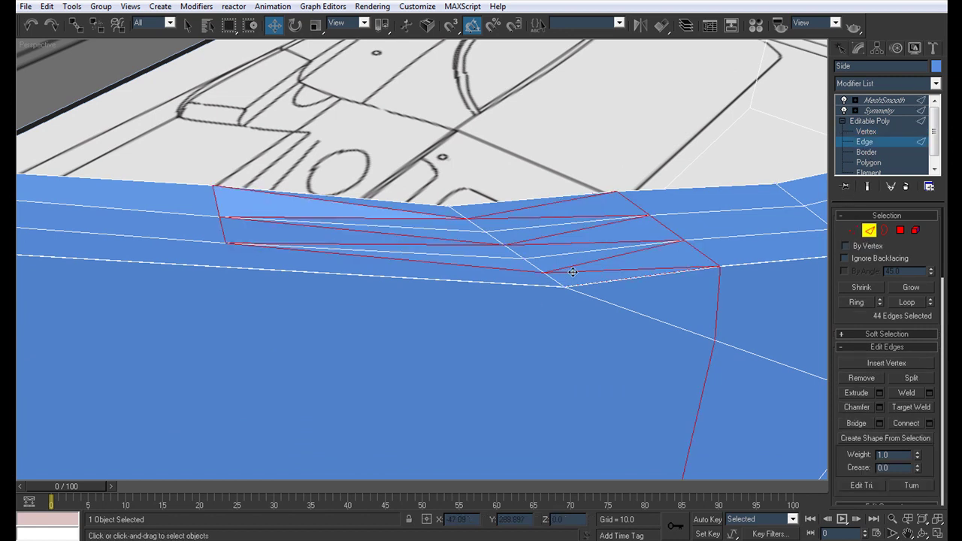
left_click(574, 272)
left_click(553, 244, "ctrl")
left_click(546, 236, "ctrl")
left_click(530, 218, "ctrl")
left_click(468, 218, "ctrl")
left_click(428, 211, "ctrl")
left_click(399, 222, "ctrl")
left_click(396, 235, "ctrl")
left_click(418, 254, "ctrl")
left_click(421, 265, "ctrl")
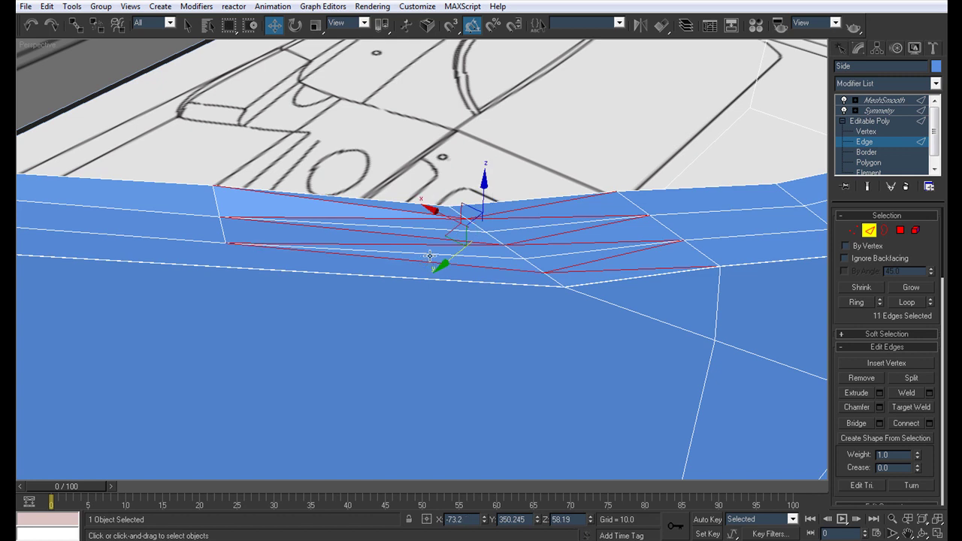
key("BackSpace")
Remove the two short cross edges left on the rim strips beside the inner opening's bend.
middle_click_drag(576, 315, 554, 317)
left_click(865, 132)
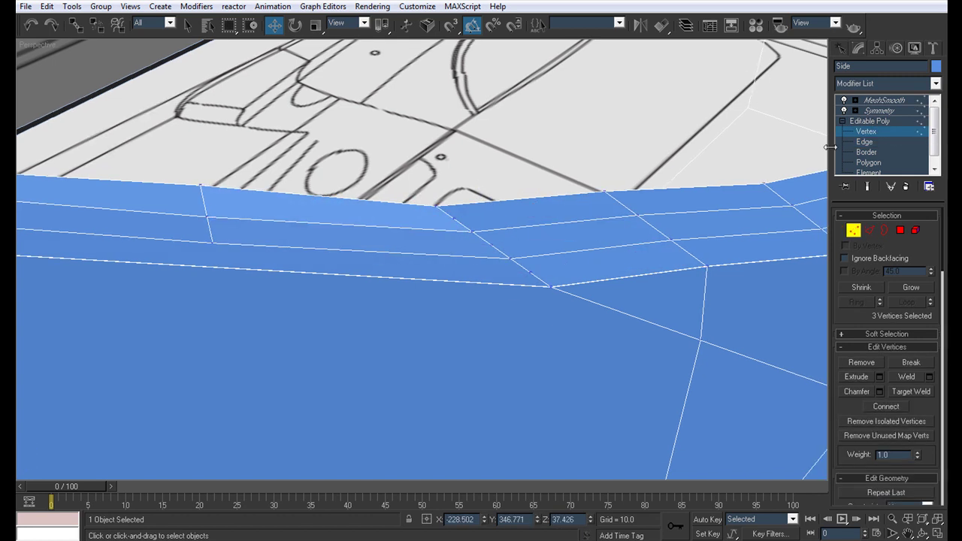
scroll(395, 283, "down", 3)
middle_click_drag(302, 276, 350, 276)
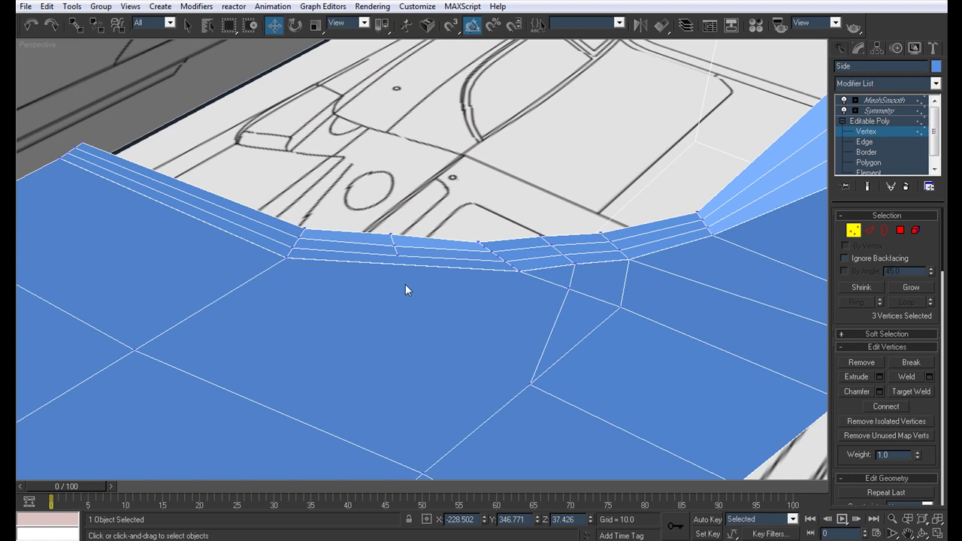
scroll(406, 283, "up", 2)
left_click(864, 142)
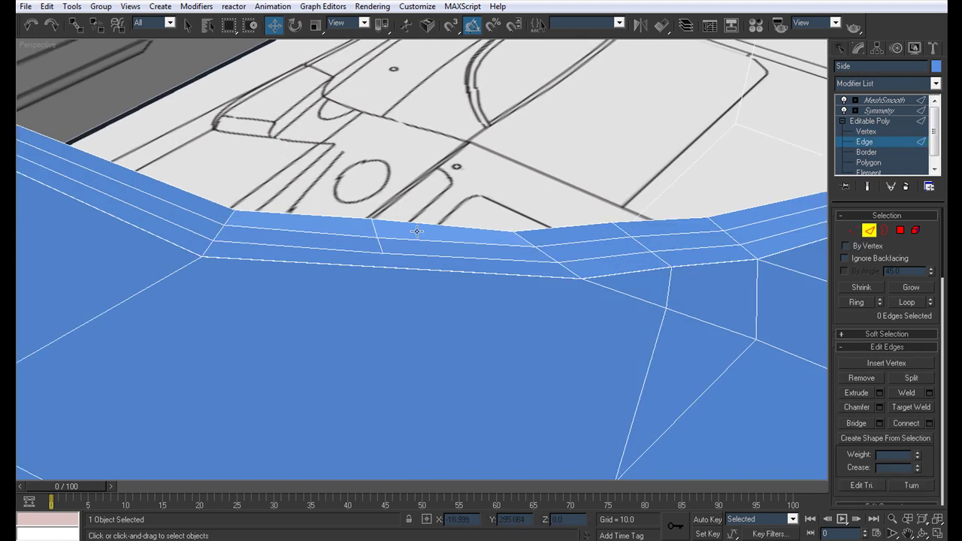
left_click(384, 254)
left_click(908, 303)
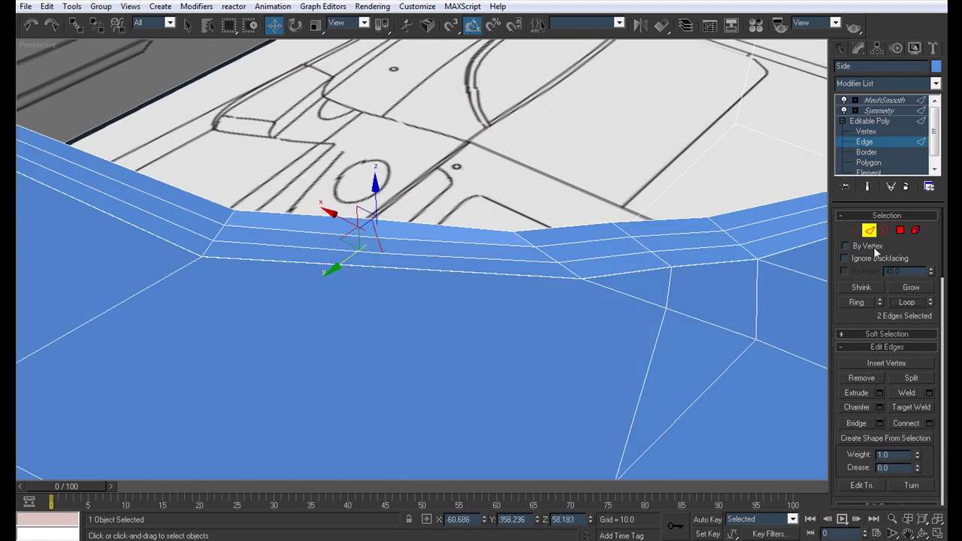
Try to remove the leftover vertices where the short cross edges crossed the rim strips.
left_click(855, 230)
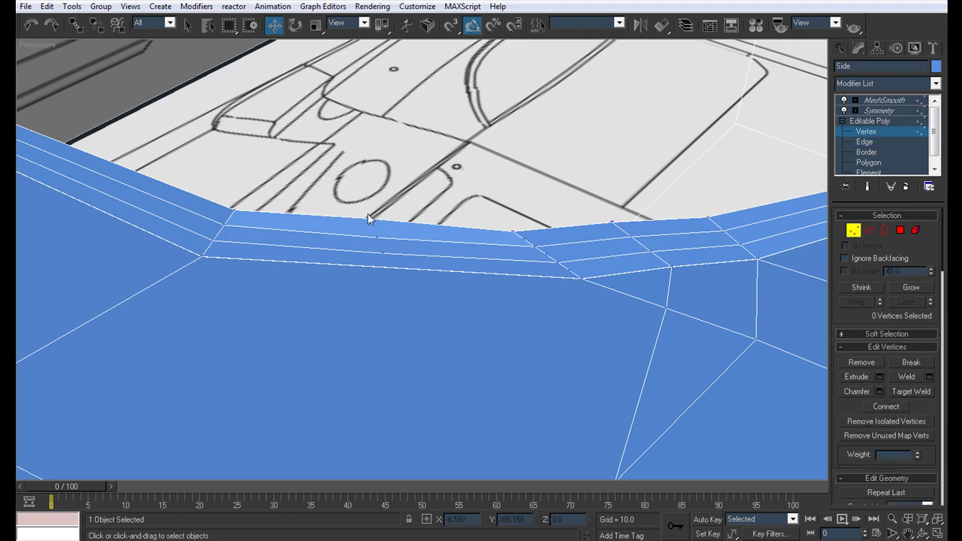
key("BackSpace")
key("ctrl+z")
Remove the four diagonal edges and the adjacent cross edge from the flange below the inner opening's rim.
middle_click_drag(483, 246, 438, 329, "alt")
left_click(865, 142)
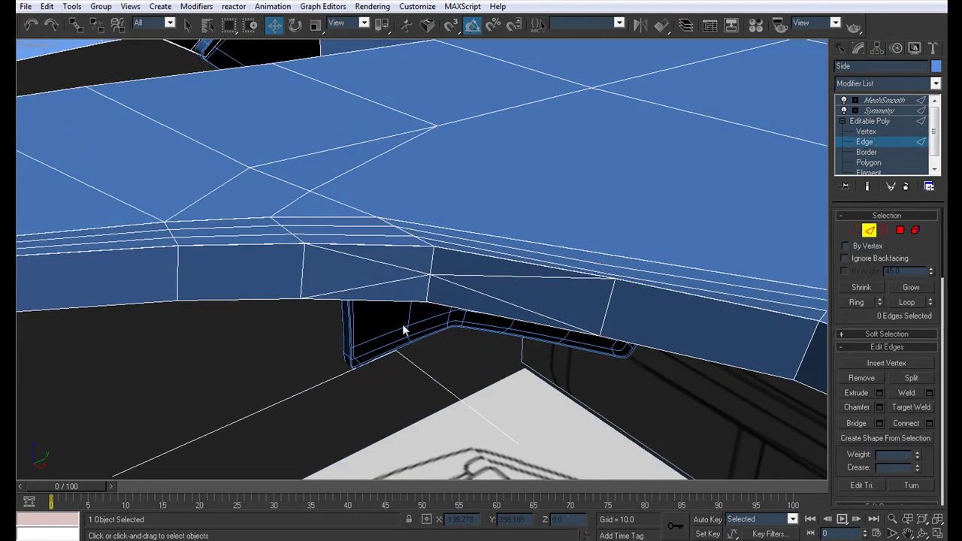
left_click(399, 282)
left_click(478, 278, "ctrl")
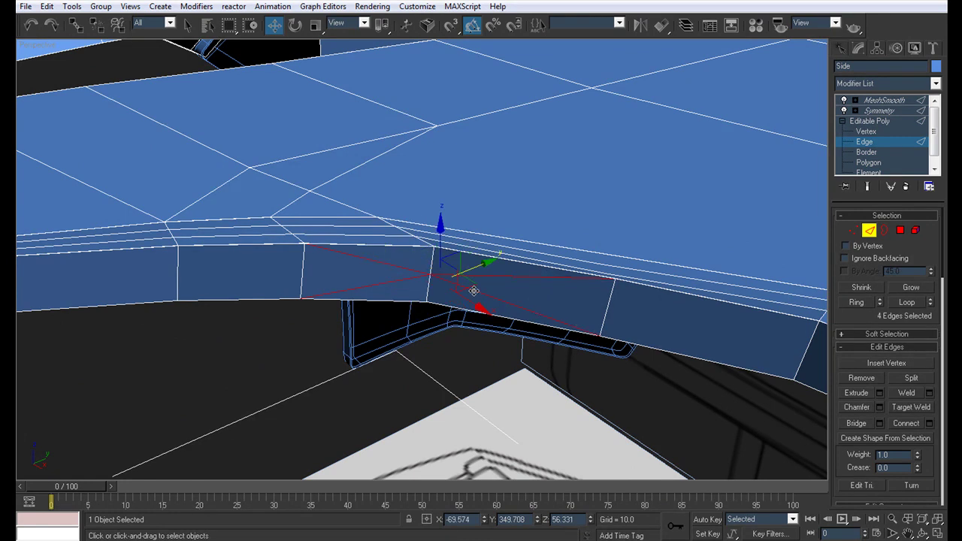
left_click(608, 307)
Try to remove the leftover vertices along the flange's upper edge, and undo the removal.
left_click(858, 134)
middle_click_drag(629, 218, 599, 258, "alt")
key("BackSpace")
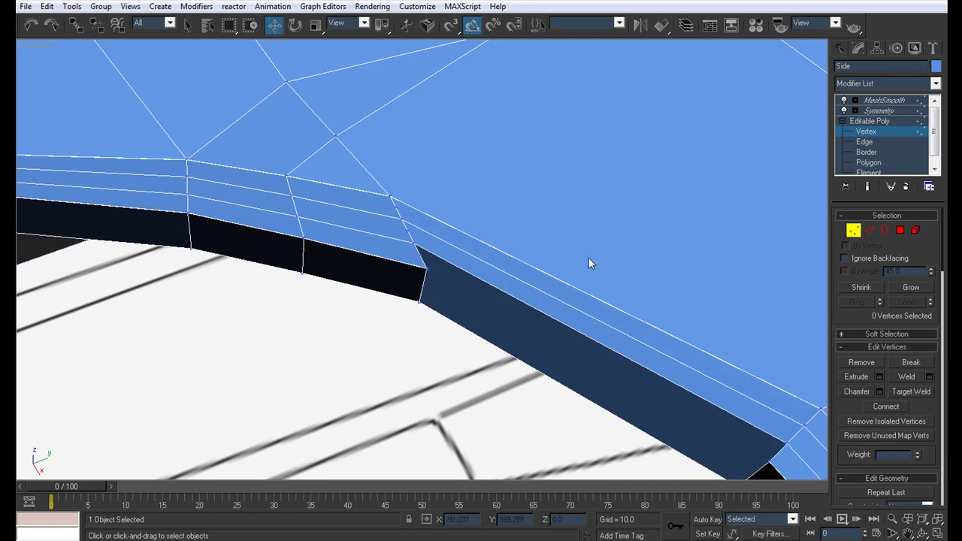
key("ctrl+z")
Try again to clear the stray mid-edge vertices on the long rim strip and flange, and undo the change.
middle_click_drag(610, 314, 484, 261)
left_click(475, 403)
middle_click_drag(475, 403, 297, 223, "alt")
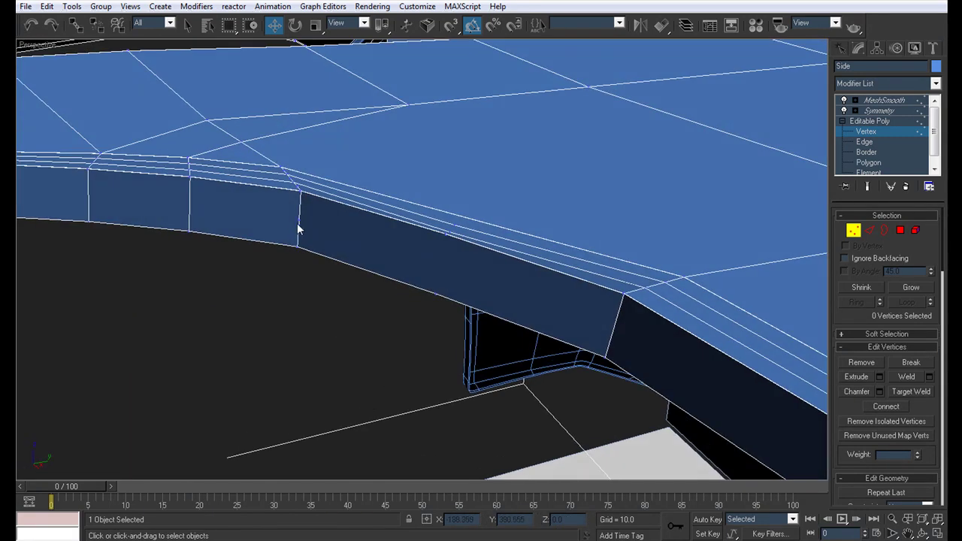
left_click(369, 259)
mouse_move(442, 269)
middle_mouse_down("alt")
mouse_move(369, 339)
mouse_move(416, 343)
mouse_move(369, 366)
mouse_move(318, 369)
mouse_move(397, 305)
mouse_move(451, 278)
middle_mouse_up("alt")
left_click(368, 338)
left_click(416, 342)
scroll(496, 289, "up", 3)
left_click(507, 292)
middle_click_drag(507, 292, 382, 279, "alt")
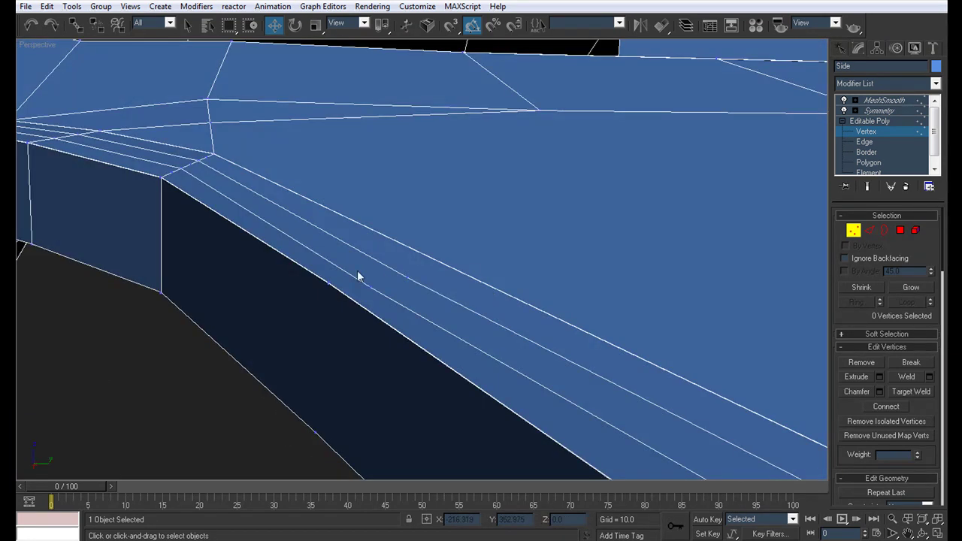
left_click(323, 283)
left_click(327, 266)
mouse_move(326, 266)
middle_mouse_down("alt")
mouse_move(363, 296)
mouse_move(447, 318)
mouse_move(334, 329)
middle_mouse_up("alt")
scroll(389, 309, "up", 3)
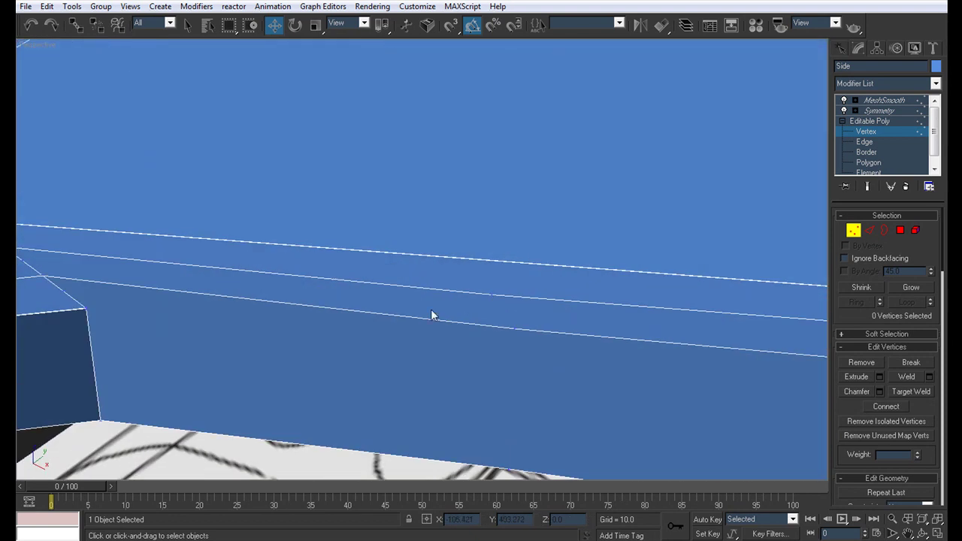
middle_click_drag(390, 309, 363, 294)
scroll(362, 294, "down", 3)
key("ctrl+z")
Remove the redundant in-between vertices from the cross edge at the inner rim's bend and preview the smoothed Side panel.
mouse_move(455, 309)
middle_mouse_down("alt")
mouse_move(311, 333)
mouse_move(243, 311)
middle_mouse_up("alt")
left_click(880, 100)
middle_click_drag(504, 286, 399, 329, "alt")
left_click(867, 131)
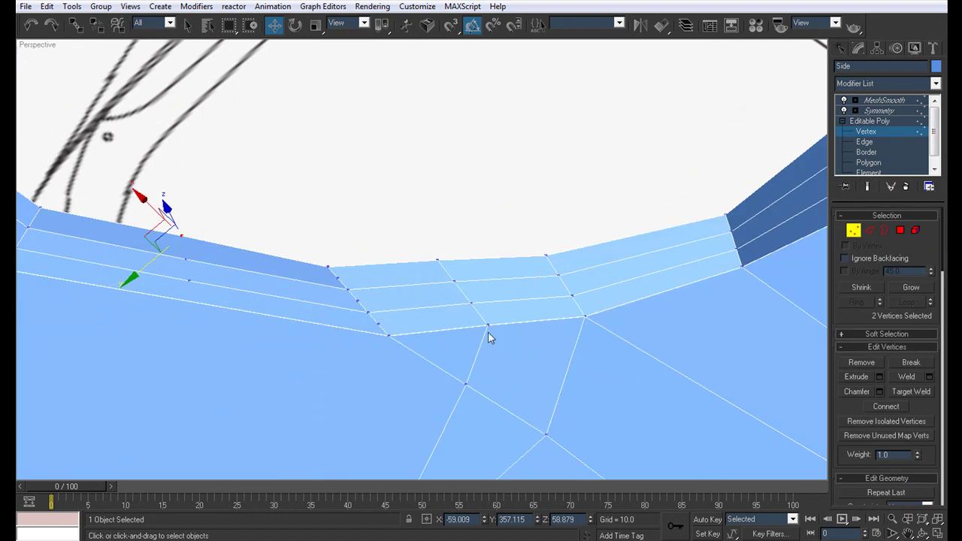
scroll(497, 371, "down", 2)
middle_click_drag(493, 357, 449, 275)
scroll(447, 278, "down", 1)
scroll(448, 284, "up", 4)
middle_click_drag(369, 218, 282, 345, "alt")
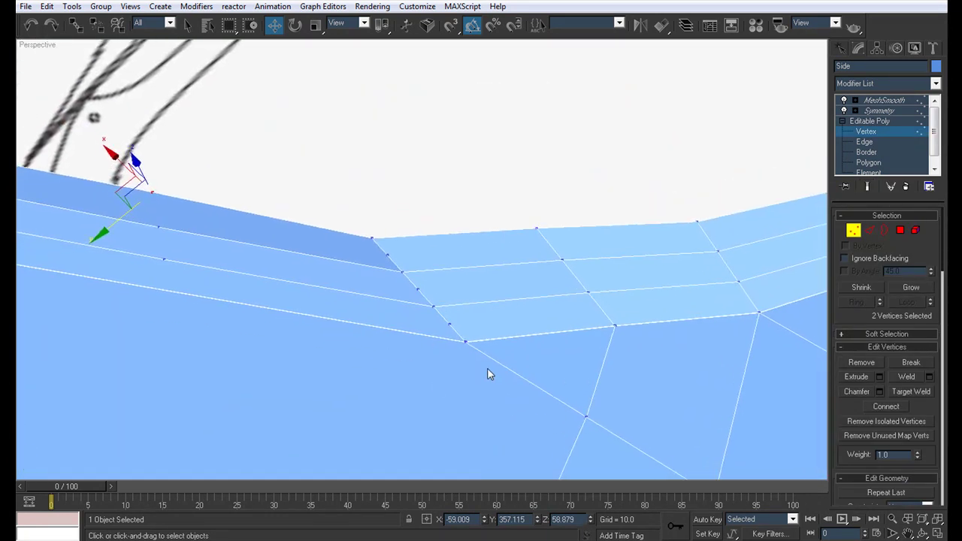
left_click(434, 373)
left_click(449, 325)
left_click(387, 256, "ctrl")
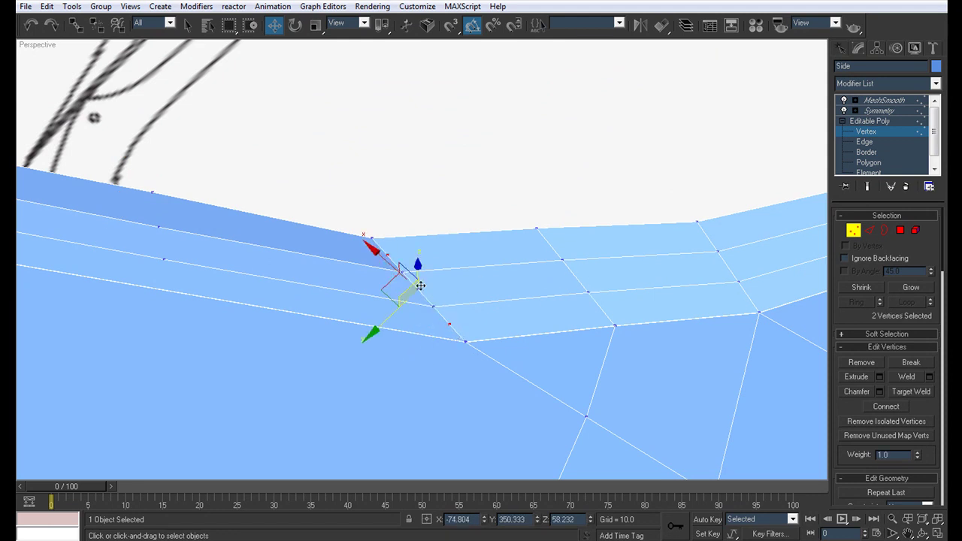
middle_click_drag(540, 306, 399, 307)
key("BackSpace")
scroll(503, 294, "down", 3)
left_click(884, 111)
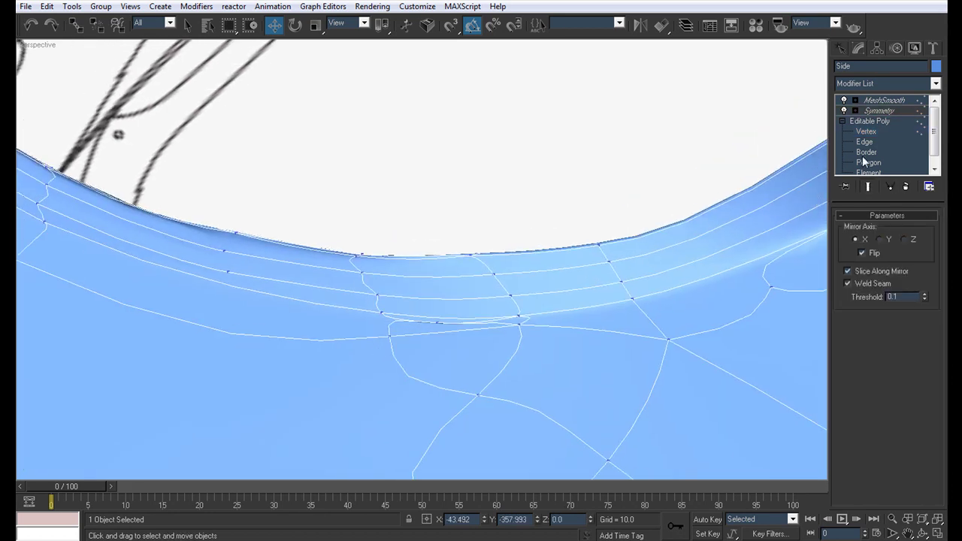
Inspect the vertices along the cross edge at the inner rim's bend and the neighbouring lower corners for doubled points.
left_click(867, 132)
left_click(428, 327)
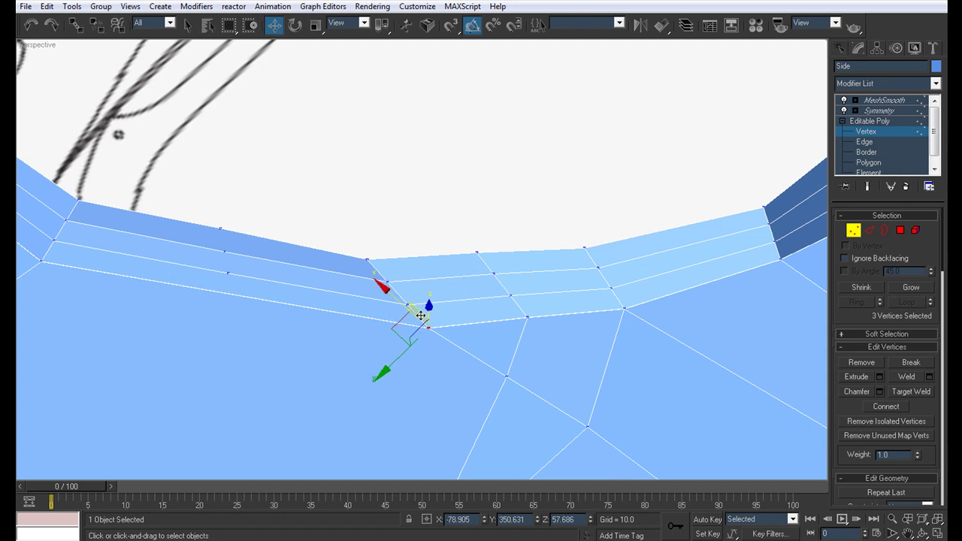
left_click(407, 304, "ctrl")
left_click(388, 282, "ctrl")
middle_click_drag(391, 286, 440, 364, "alt")
scroll(445, 309, "down", 2)
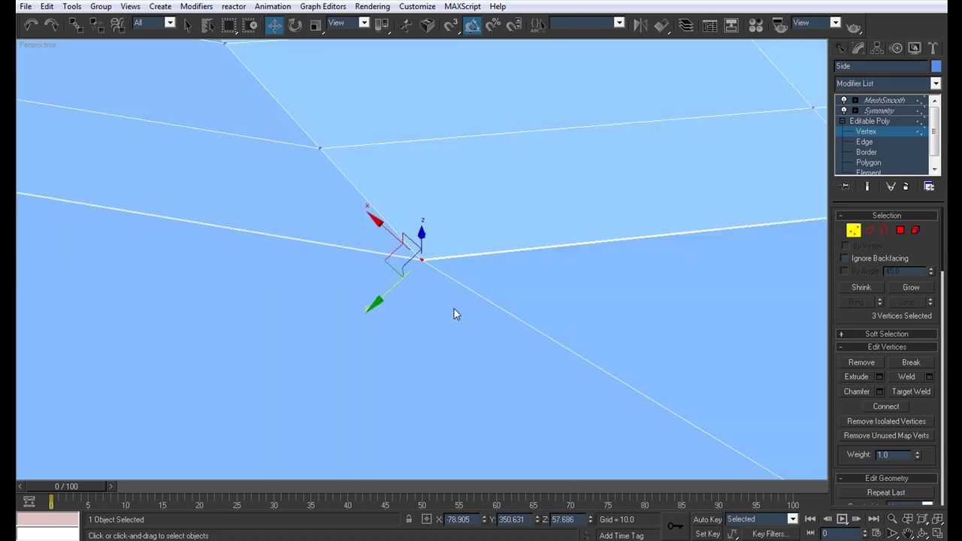
scroll(454, 308, "down", 3)
middle_click_drag(520, 331, 473, 342)
scroll(466, 338, "up", 4)
middle_click_drag(642, 324, 223, 378)
middle_click_drag(588, 322, 412, 380)
middle_click_drag(436, 254, 463, 298, "alt")
Try to remove the stray vertex beside the rim's lower corner, and undo the removal.
left_click(459, 268)
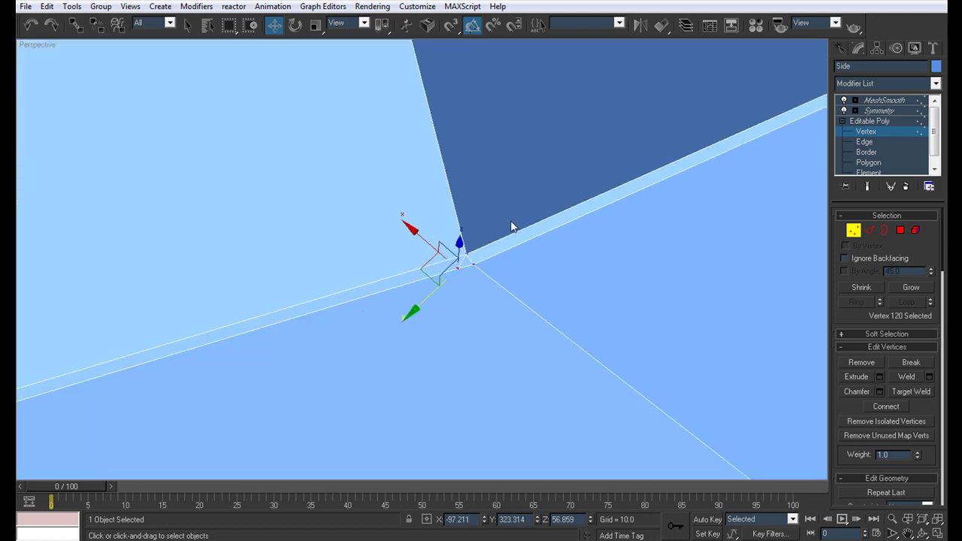
left_click(532, 235)
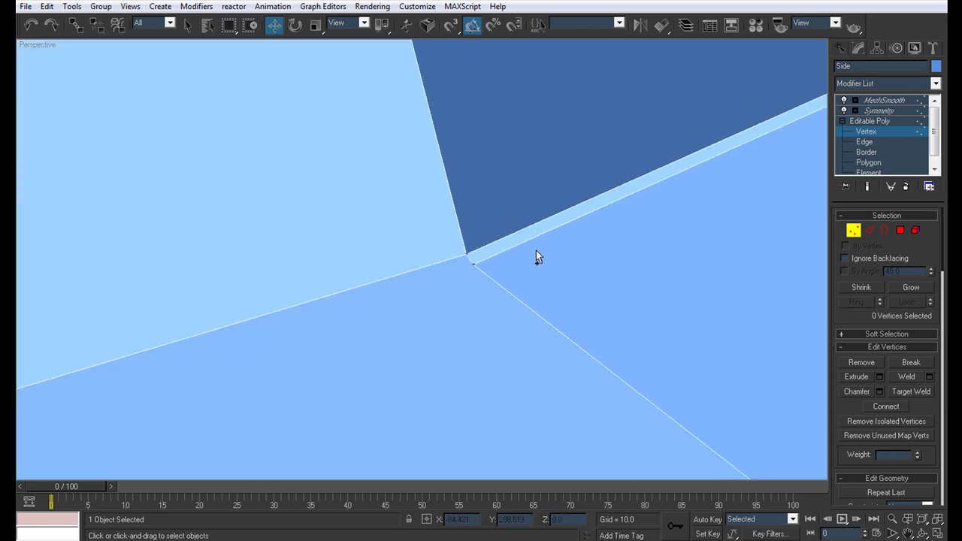
key("ctrl+z")
Remove the short diagonal edge at the rim's lower corner and the stray vertex it leaves behind.
key("2")
left_click(463, 261)
left_click(498, 278)
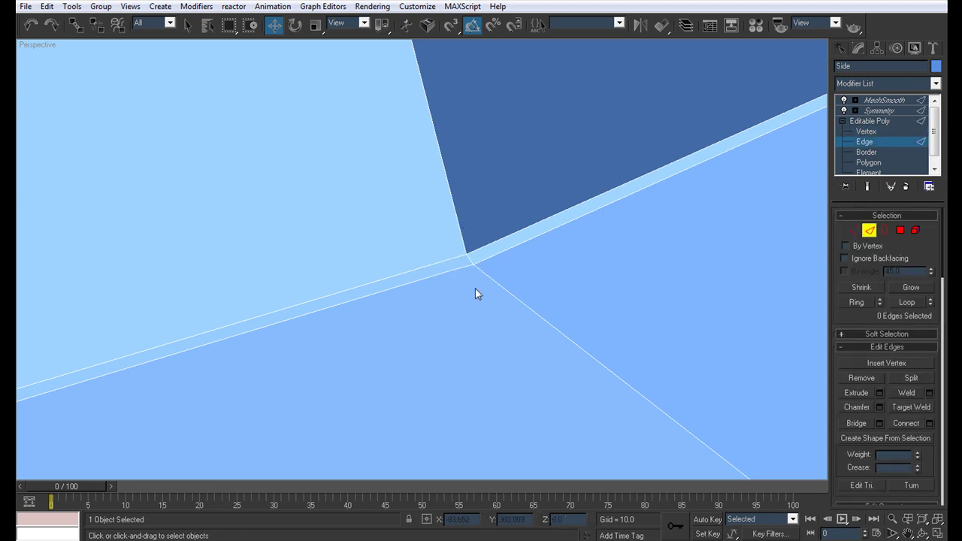
left_click(865, 131)
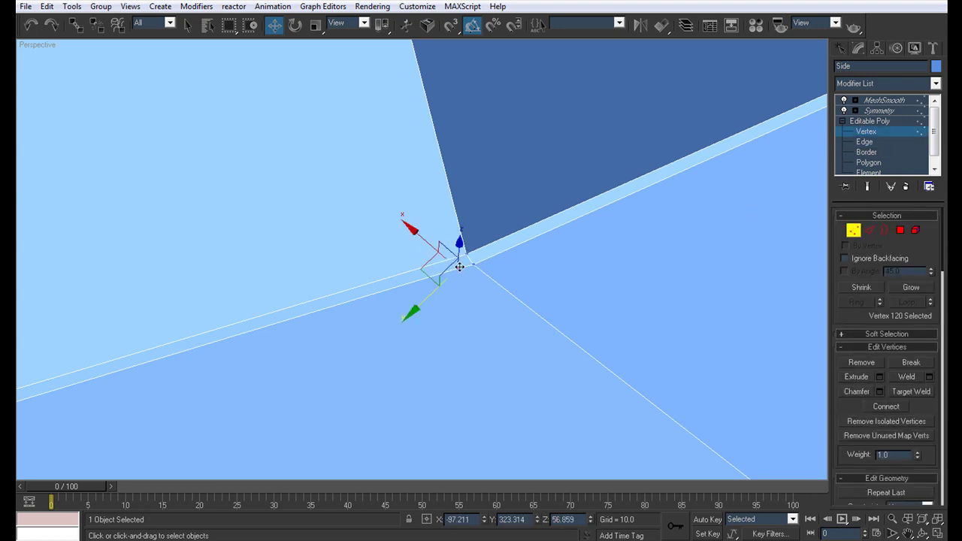
left_click(472, 271)
scroll(481, 286, "down", 6)
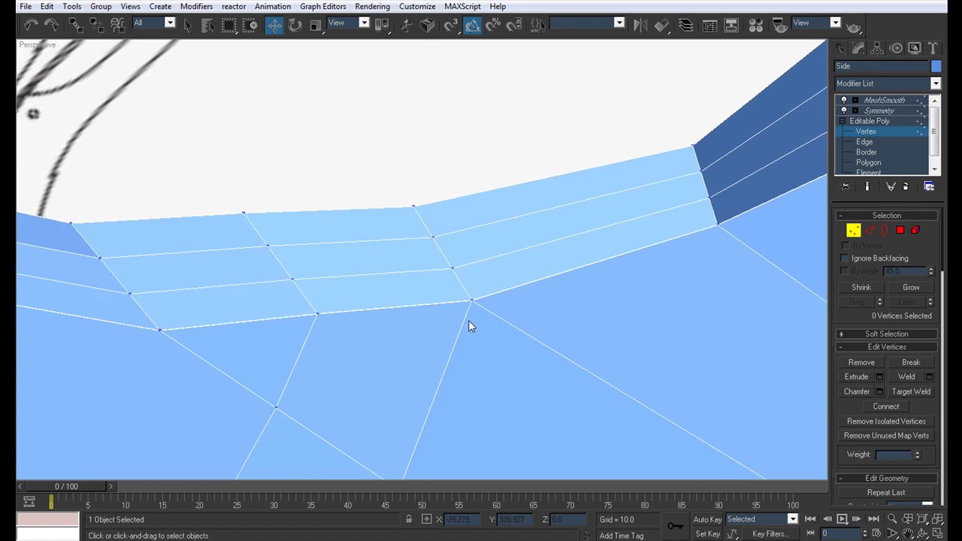
Check the doubled vertices at each following corner along the rim's lower edge in close-up.
left_click_drag(446, 280, 444, 278)
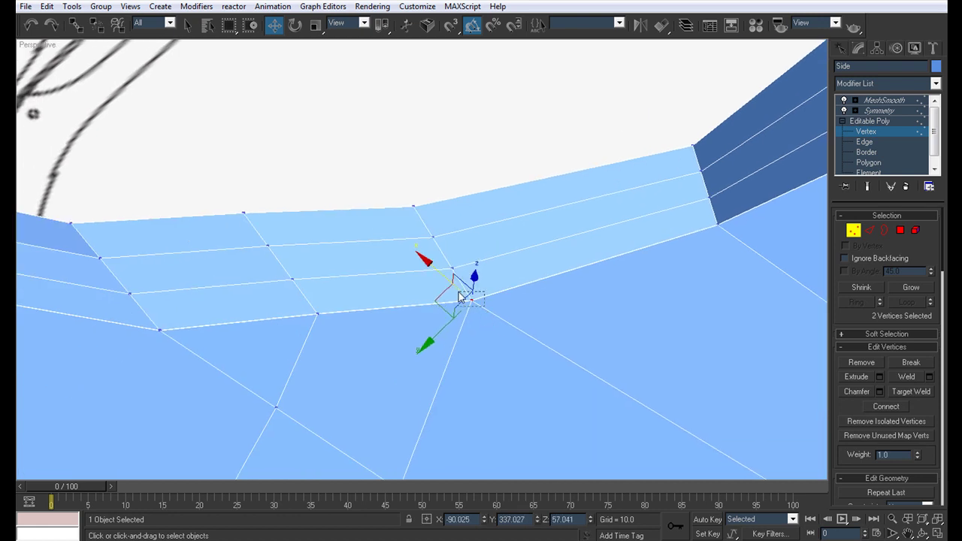
key("z")
middle_click_drag(479, 302, 516, 302, "alt")
scroll(515, 302, "down", 8)
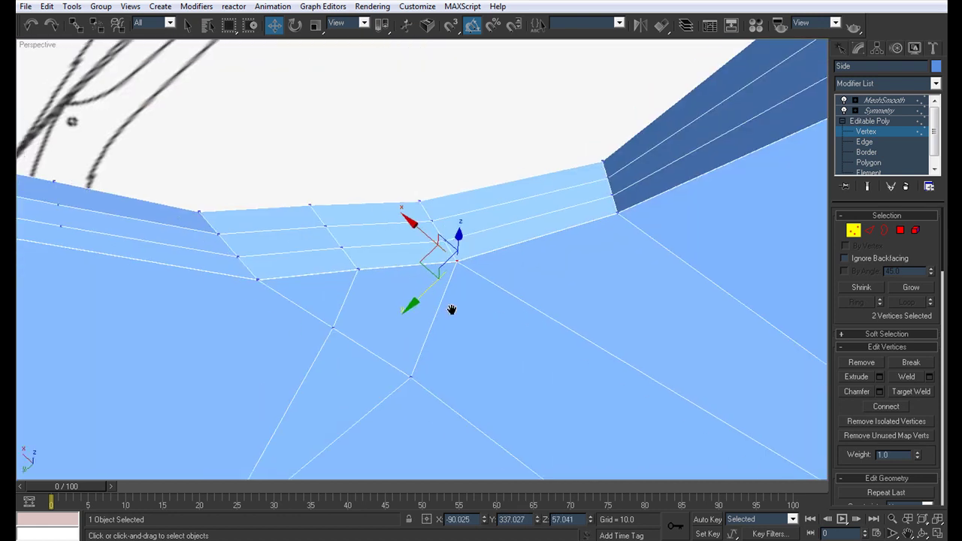
middle_click_drag(369, 306, 474, 305)
scroll(474, 305, "up", 3)
left_click_drag(473, 303, 430, 269)
key("z")
middle_click_drag(420, 285, 435, 322)
scroll(445, 279, "down", 8)
left_click_drag(363, 294, 362, 293)
key("z")
scroll(400, 296, "down", 3)
middle_click_drag(450, 250, 127, 252)
middle_click_drag(669, 242, 242, 329)
left_click_drag(532, 285, 475, 239)
key("z")
scroll(526, 257, "down", 4)
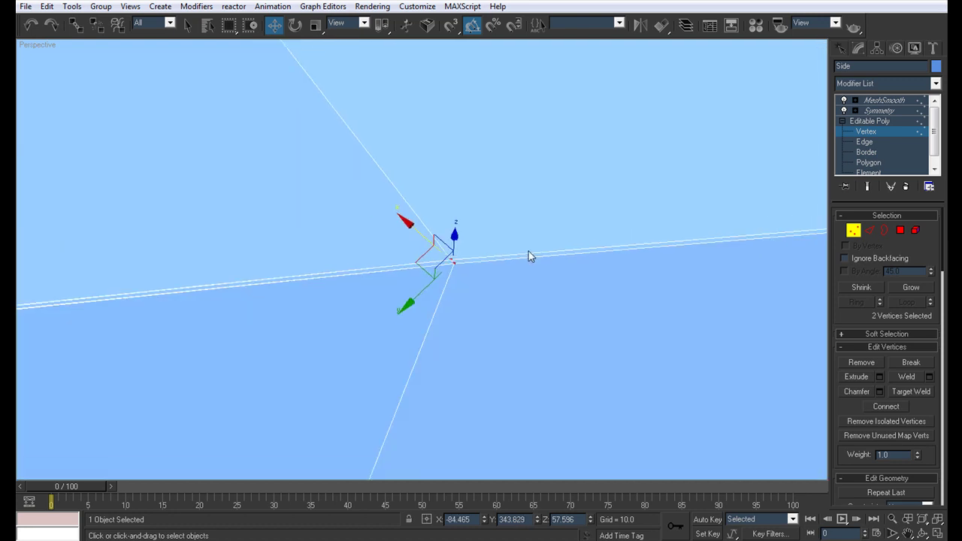
Remove the two nearly overlapping middle edges in the narrow strip along the rim's lower edge, plus their leftover end vertex.
scroll(271, 284, "down", 1)
middle_click_drag(259, 288, 511, 253)
scroll(601, 281, "up", 4)
scroll(511, 253, "up", 2)
key("2")
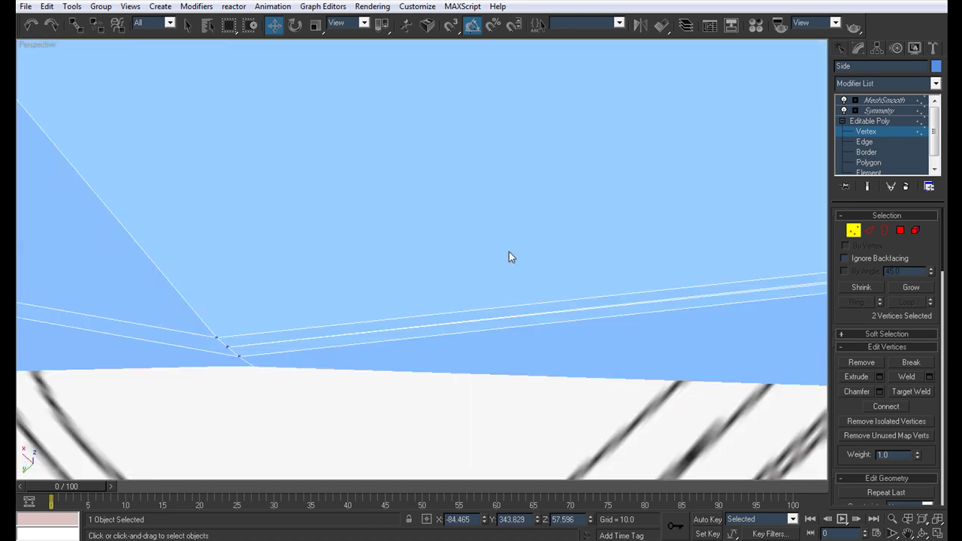
left_click(330, 339)
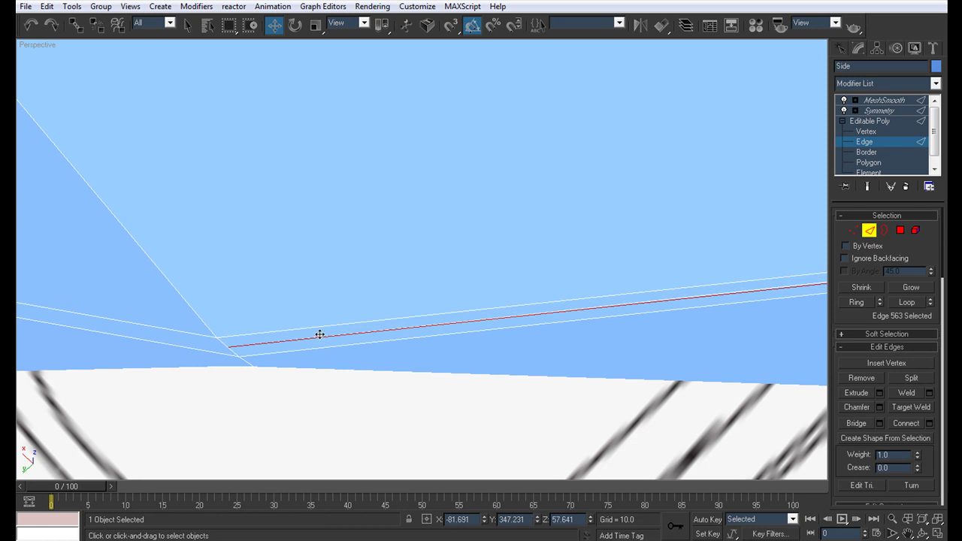
left_click(366, 332, "ctrl")
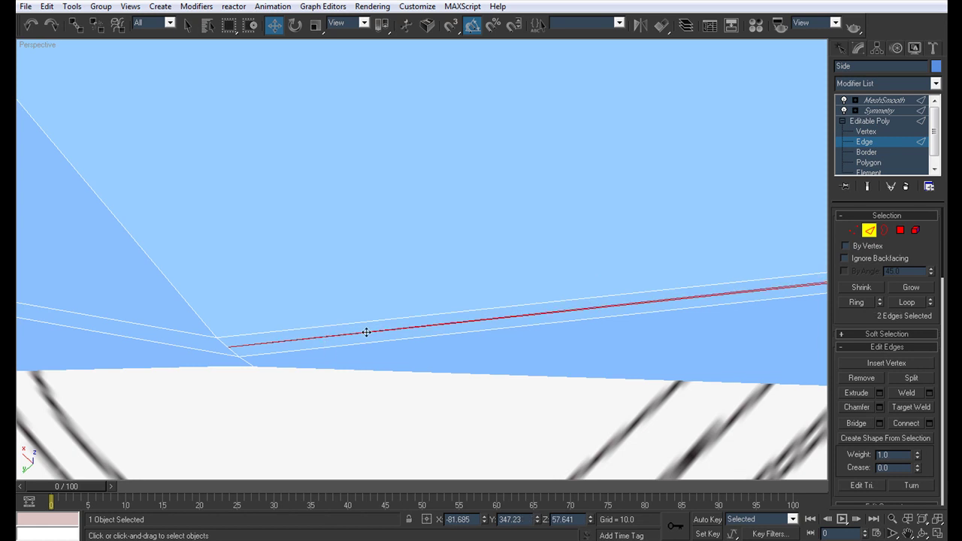
key("BackSpace")
key("1")
left_click(227, 348)
key("BackSpace")
Preview the smoothed Side panel around the rim's bend and the adjoining long rim strip.
middle_click_drag(442, 346, 618, 263, "alt")
left_click_drag(593, 215, 592, 213)
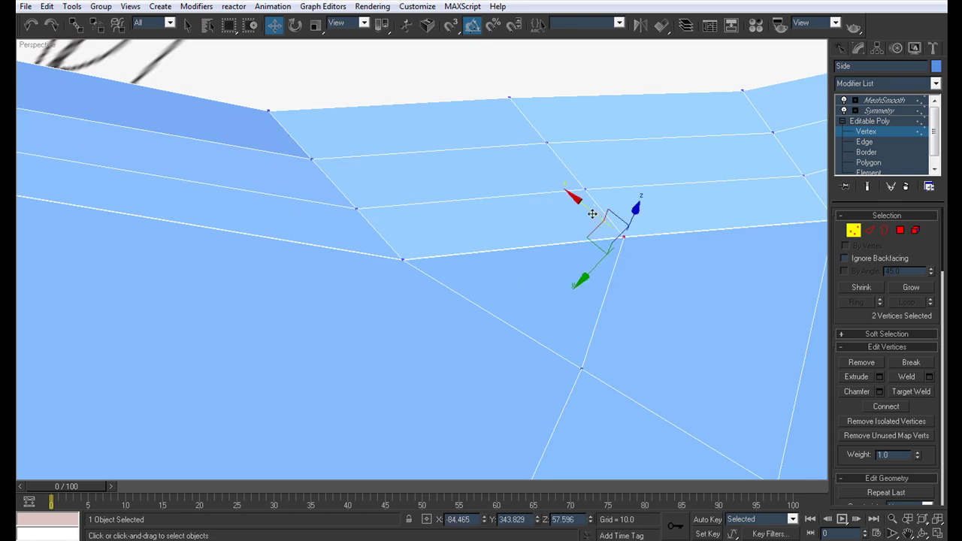
middle_click_drag(605, 221, 585, 232)
left_click(902, 114)
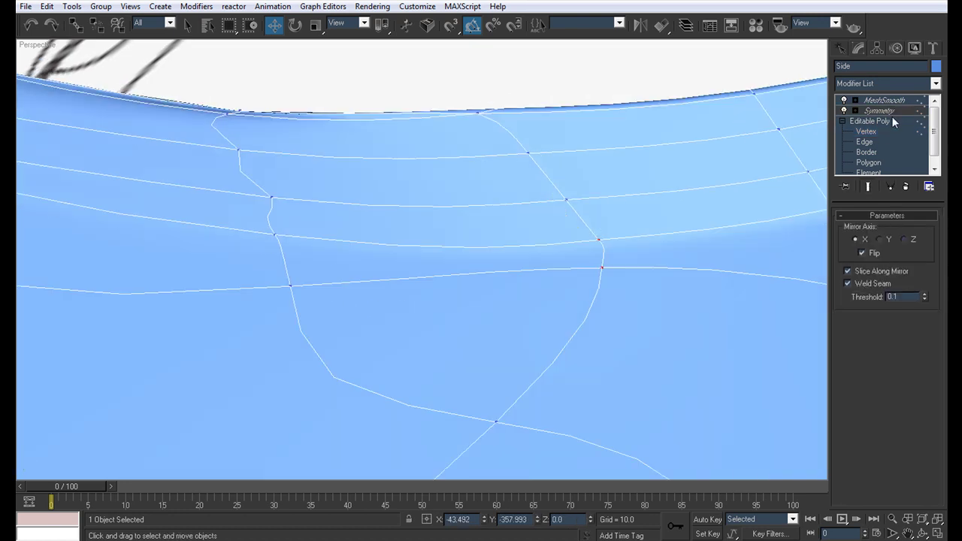
scroll(376, 228, "down", 4)
middle_click_drag(507, 257, 439, 284, "alt")
Remove the stray mid-edge vertices from the two inner lengthwise edges of the long rim strip.
left_click(864, 132)
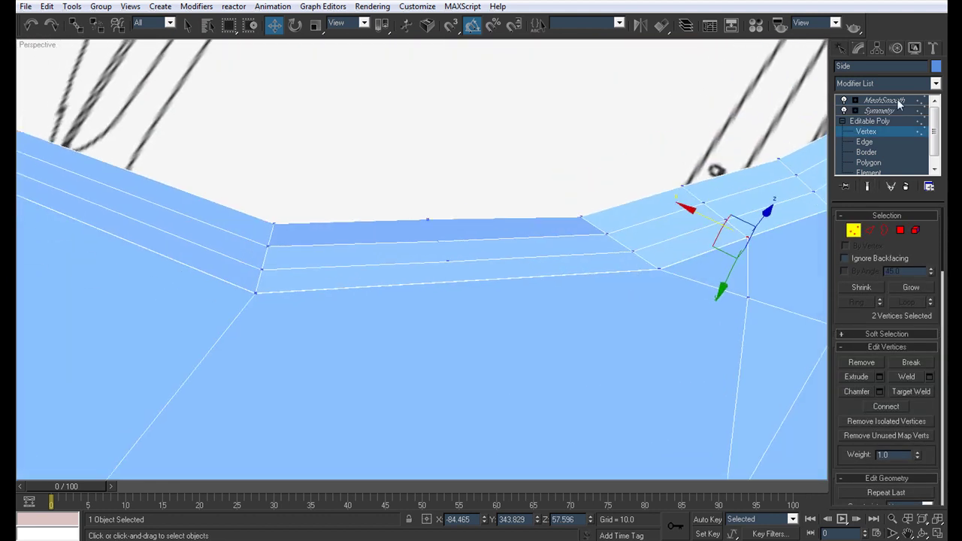
left_click(876, 111)
left_click(866, 132)
middle_click_drag(458, 212, 422, 234, "alt")
left_click(444, 268)
key("BackSpace")
left_click(441, 247)
key("BackSpace")
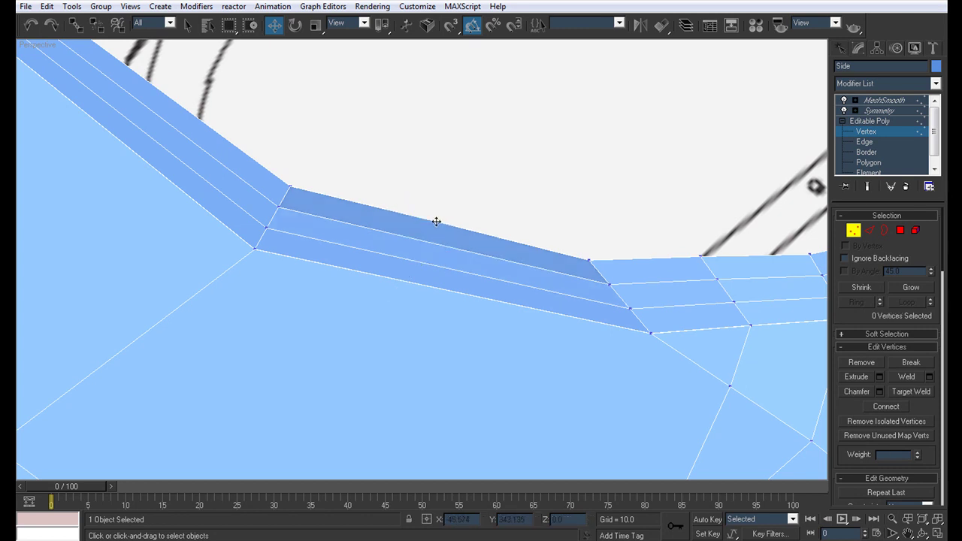
Try to remove the mid-edge vertex on the long rim strip's outer edge, and undo the removal.
left_click(436, 221)
key("BackSpace")
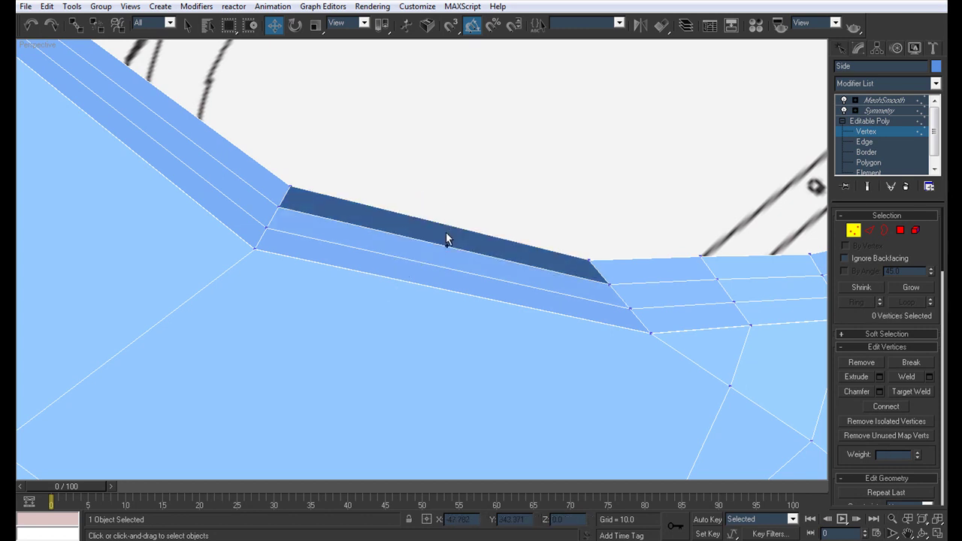
key("ctrl+z")
Remove the remaining stray vertex from the long rim strip and preview the smoothed Side panel there.
mouse_move(507, 225)
middle_mouse_down("alt")
mouse_move(360, 180)
mouse_move(453, 344)
mouse_move(435, 308)
mouse_move(489, 298)
middle_mouse_up("alt")
left_click(430, 299)
key("BackSpace")
scroll(446, 303, "up", 5)
left_click(889, 112)
mouse_move(354, 275)
middle_mouse_down("alt")
mouse_move(612, 271)
mouse_move(470, 276)
mouse_move(408, 320)
mouse_move(521, 298)
mouse_move(319, 260)
middle_mouse_up("alt")
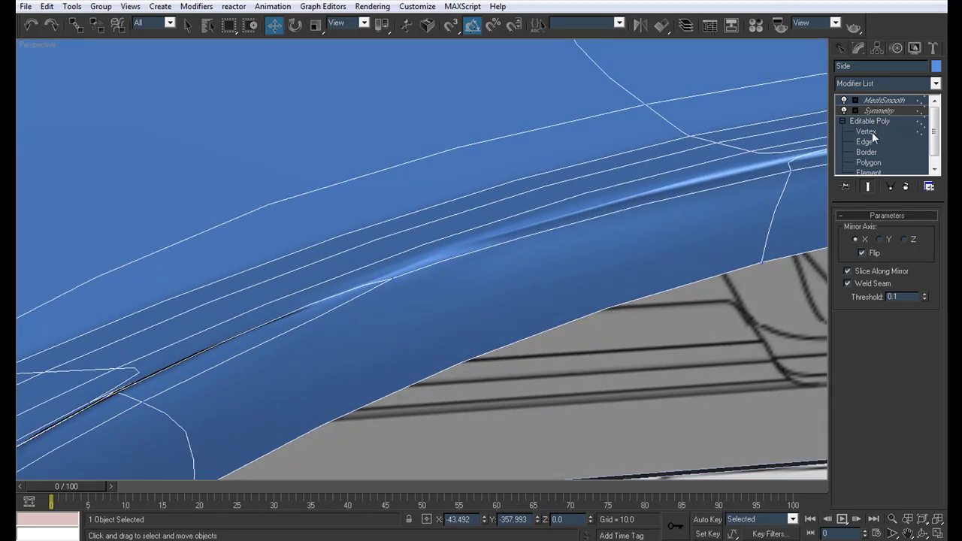
Delete the long malformed polygon that spans the lowest rim row and the flange.
left_click(866, 132)
left_click(451, 217)
left_click(527, 274)
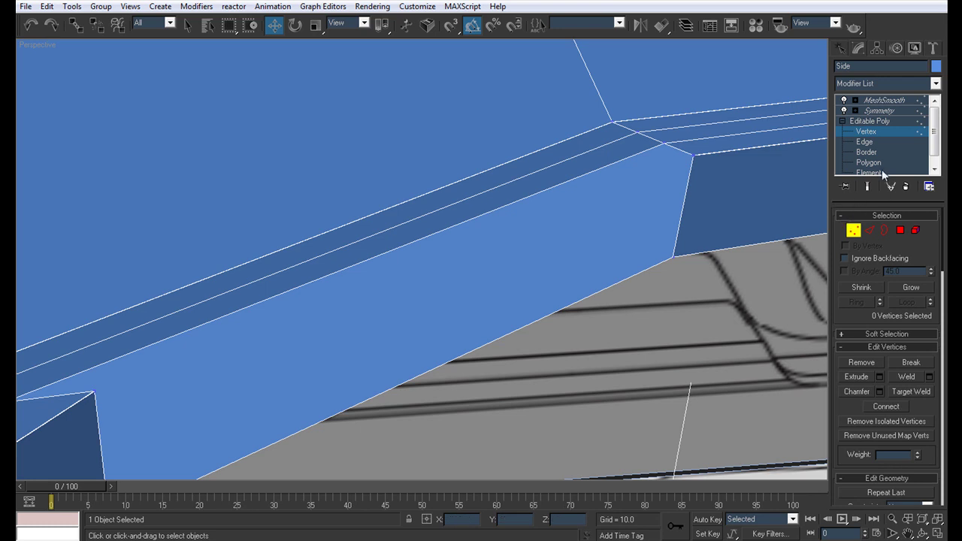
left_click(869, 162)
left_click(635, 247)
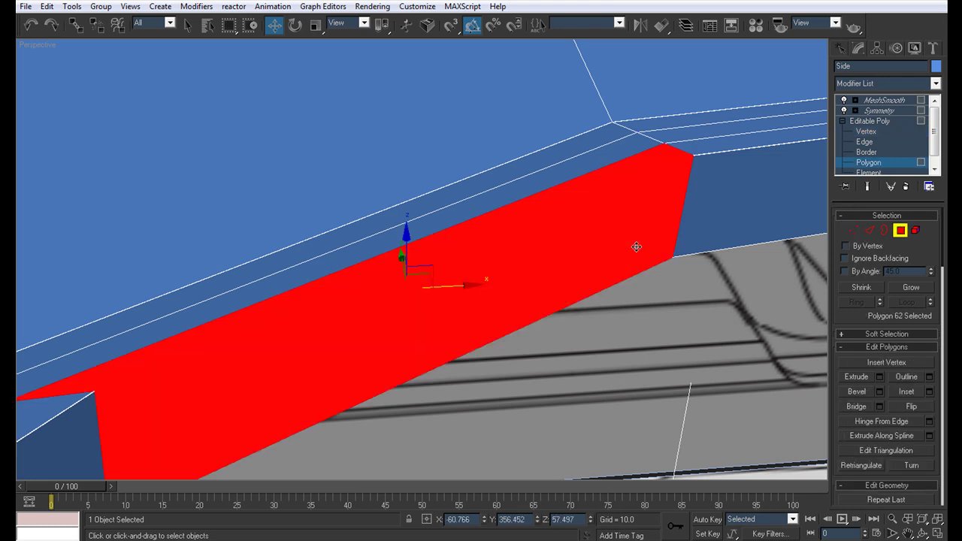
key("Delete")
middle_click_drag(636, 240, 444, 298, "alt")
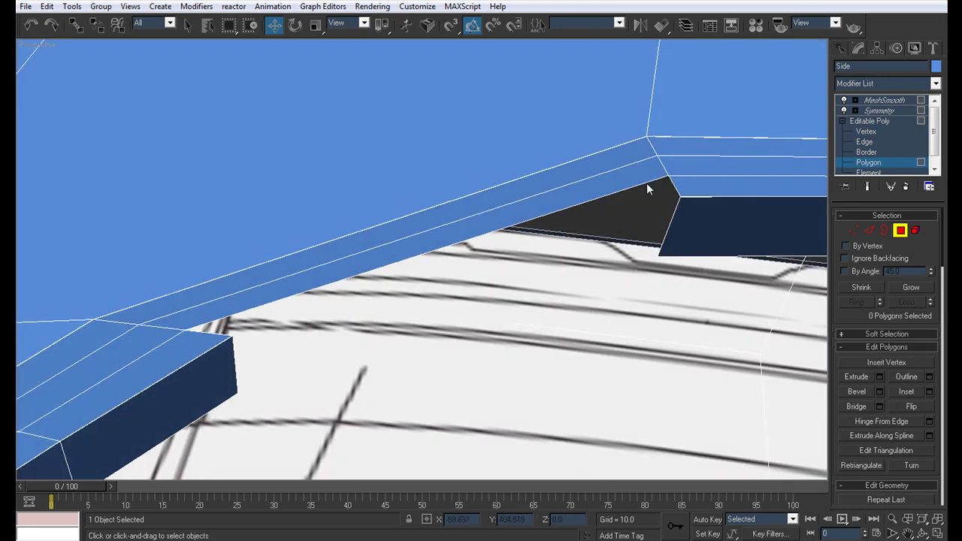
Extrude the open end edges of the rim row and flange across the gap toward the opposite corner.
left_click(865, 142)
left_click(230, 360)
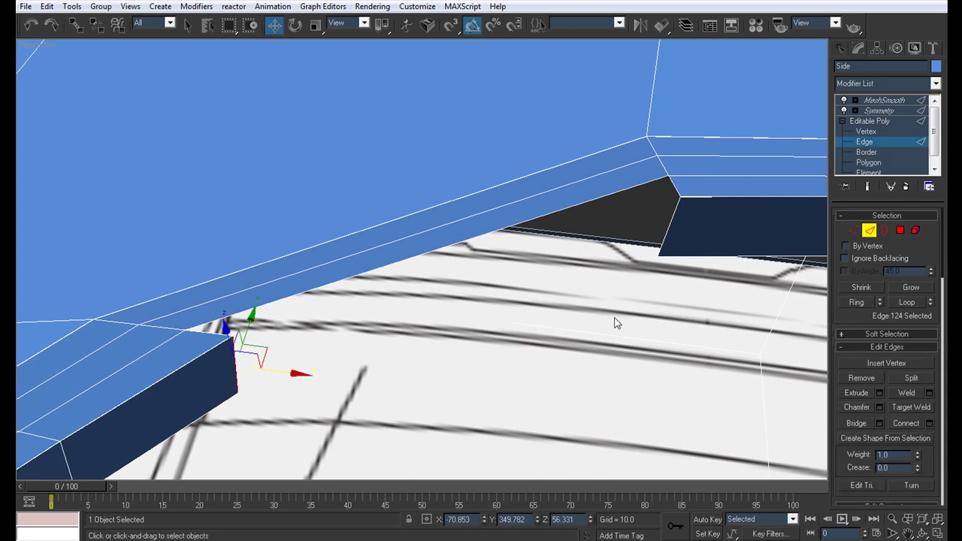
left_click(905, 302)
left_click(223, 333, "ctrl")
middle_click_drag(329, 334, 268, 331)
scroll(533, 321, "up", 5)
left_click_drag(260, 332, 396, 342, "shift")
left_click_drag(364, 309, 387, 263)
middle_click_drag(387, 263, 435, 311, "alt")
middle_click_drag(435, 311, 369, 318)
scroll(366, 320, "up", 4)
Target-weld the extruded rim and lower flange end vertices to their counterparts at the opposite corner.
key("1")
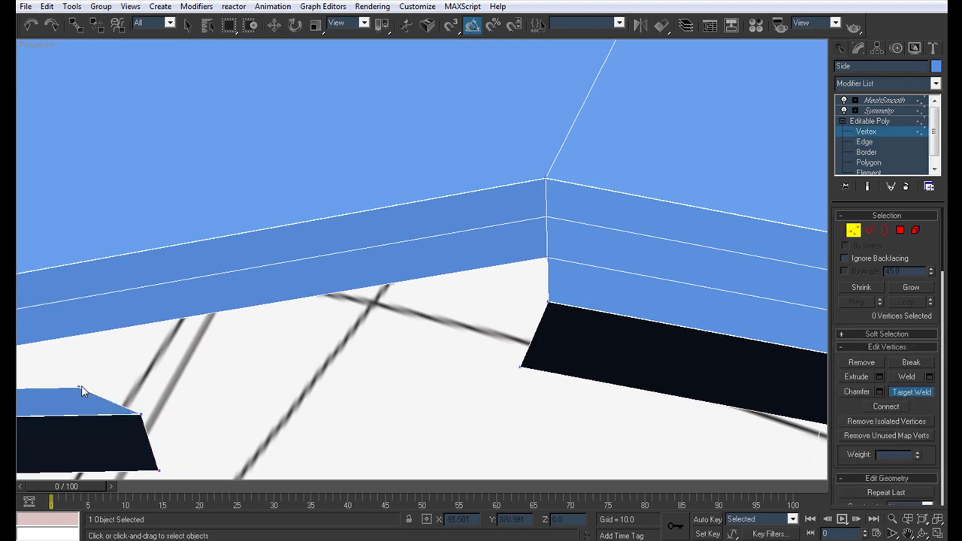
left_click(552, 257)
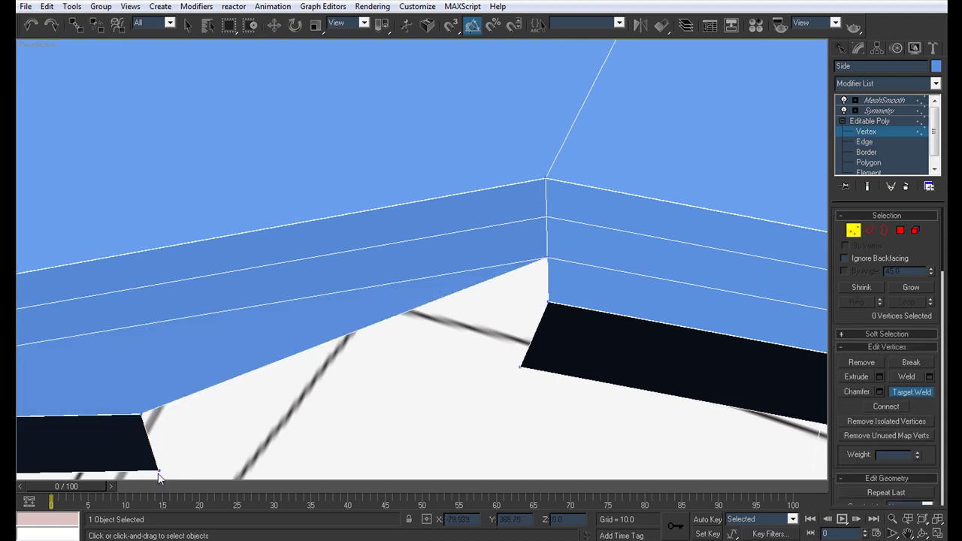
left_click(522, 366)
key("q")
left_click_drag(127, 403, 231, 368)
key("w")
key("ctrl+z")
key("ctrl+z")
key("ctrl+z")
Target-weld the remaining loose vertices at the rim and flange corner to close the narrow gap.
left_click_drag(580, 284, 530, 316)
key("q")
key("z")
middle_click_drag(520, 291, 514, 287)
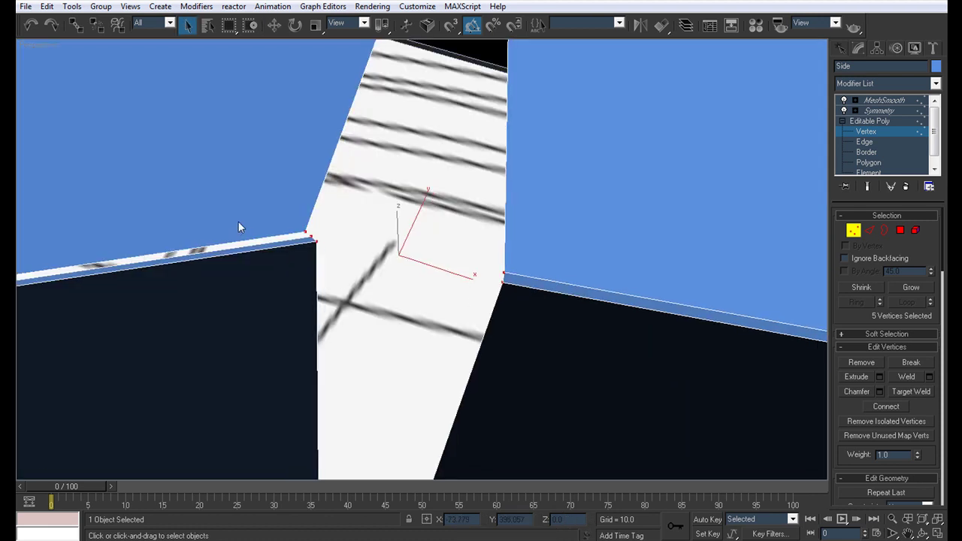
key("ctrl+shift+w")
left_click(311, 239)
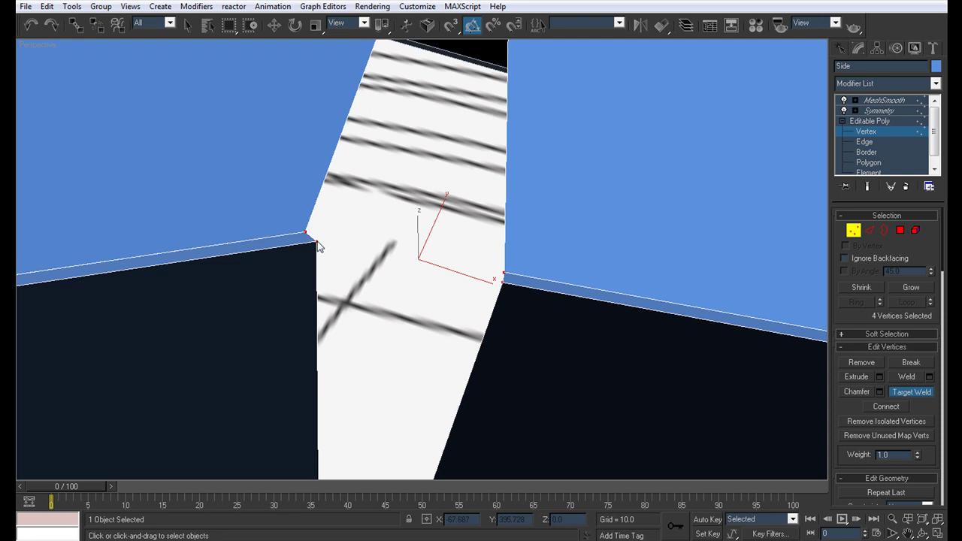
left_click(502, 280)
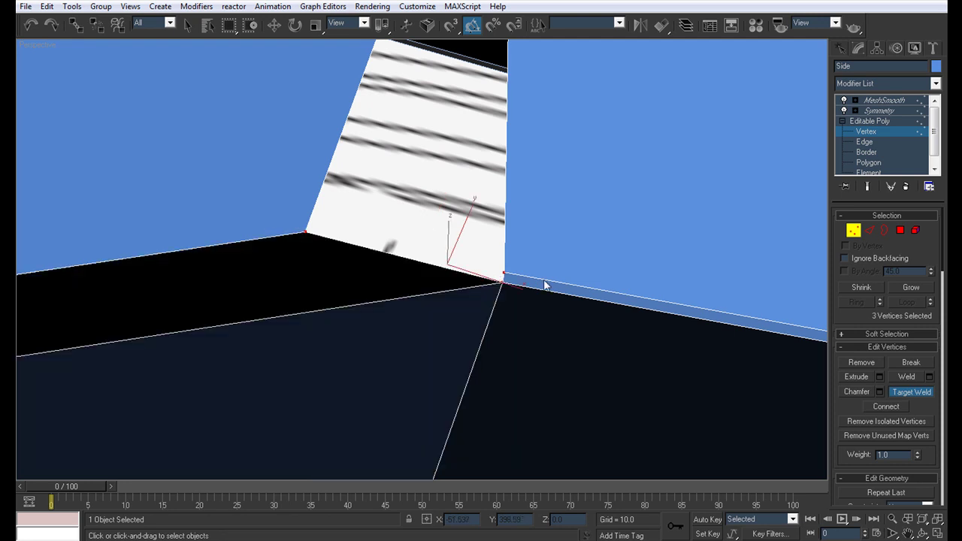
left_click(503, 271)
middle_click_drag(460, 287, 490, 276)
scroll(425, 277, "down", 5)
middle_click_drag(369, 291, 551, 273)
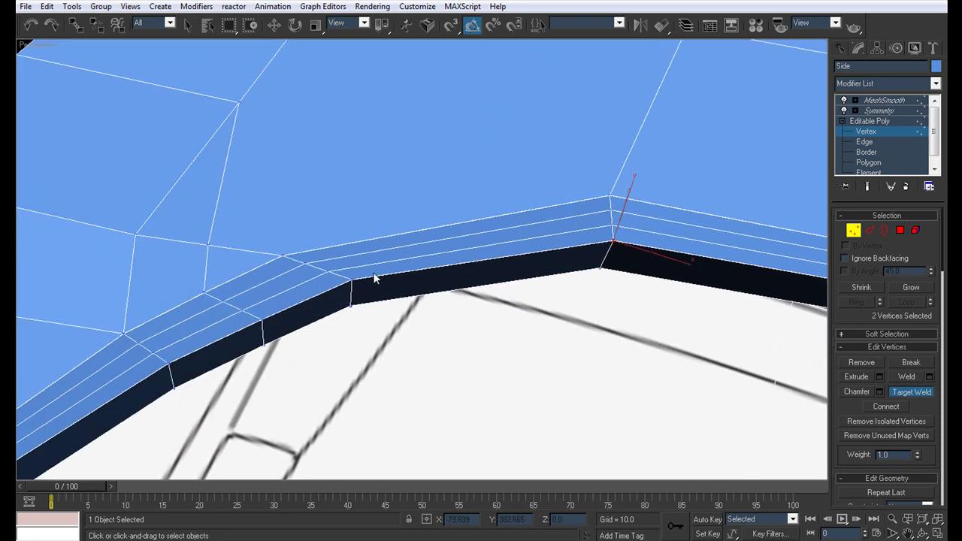
right_click(550, 274)
Target-weld the doubled vertices where the rebuilt rim strip meets the next cross edge.
left_click(348, 280, "ctrl")
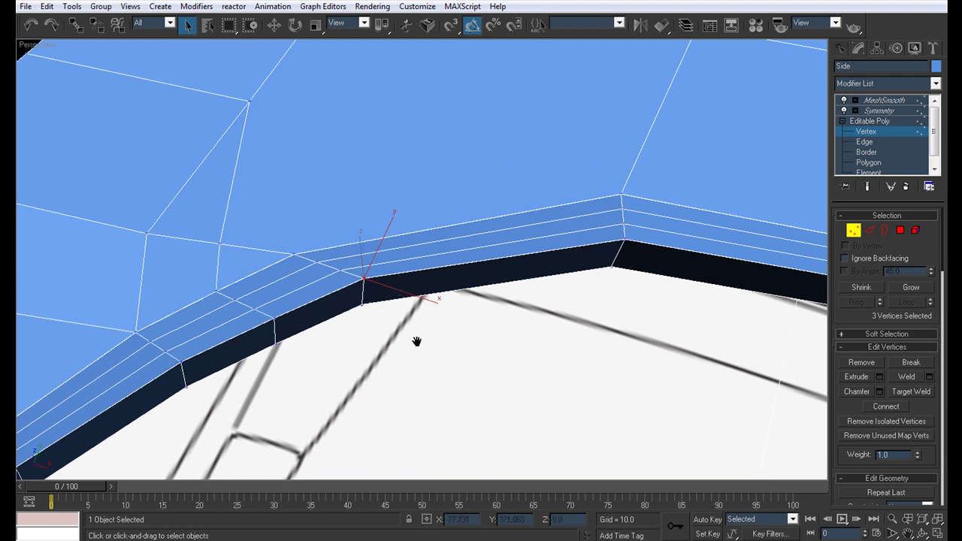
middle_click_drag(381, 346, 456, 327, "alt")
key("ctrl+shift+w")
left_click(422, 261)
left_click(416, 254)
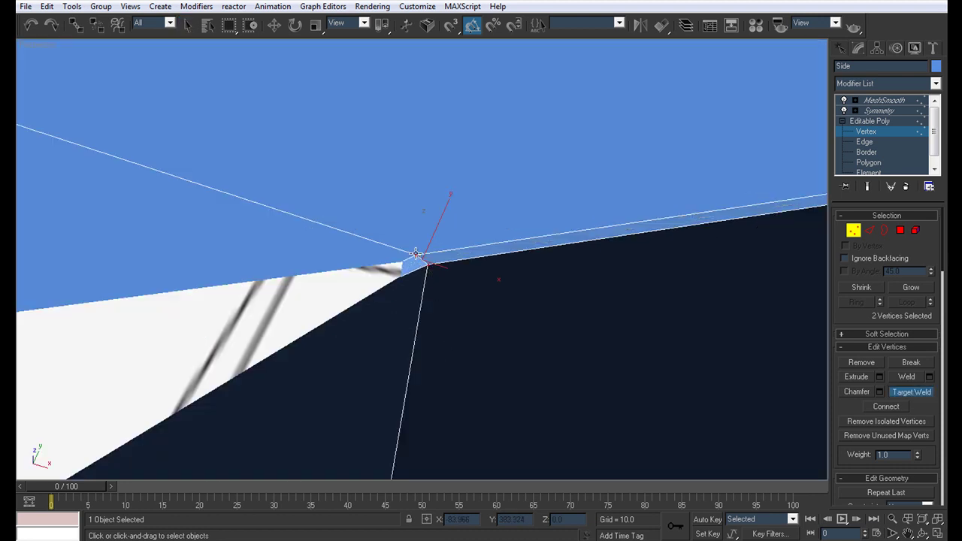
scroll(445, 265, "down", 3)
scroll(446, 266, "down", 4)
right_click(160, 384)
Check the next rim corner for doubled vertices and preview the smoothed Side panel along the flange.
scroll(157, 348, "up", 5)
middle_click_drag(157, 348, 182, 351, "alt")
scroll(329, 343, "down", 5)
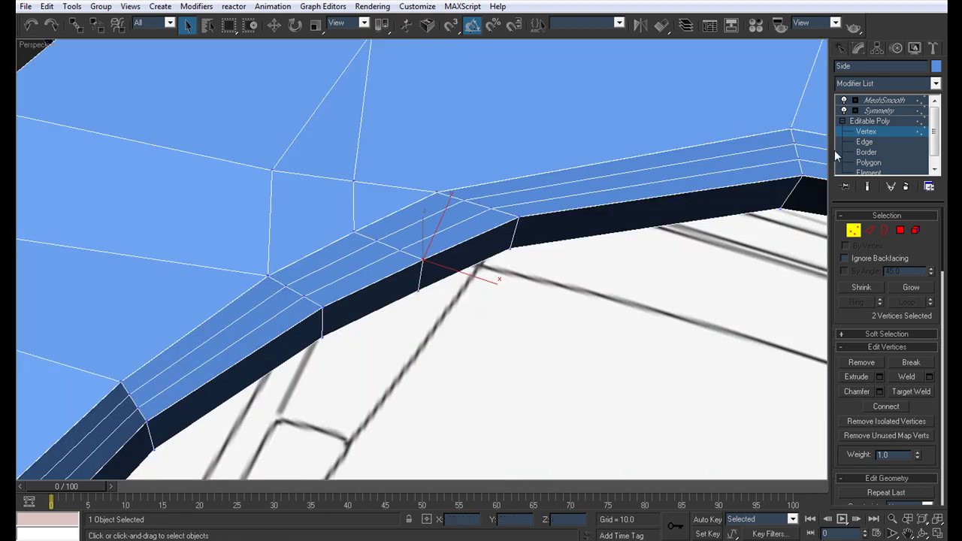
left_click(884, 100)
scroll(274, 356, "down", 2)
mouse_move(143, 372)
middle_mouse_down("alt")
mouse_move(236, 365)
mouse_move(348, 399)
mouse_move(357, 448)
mouse_move(356, 423)
mouse_move(215, 354)
mouse_move(100, 366)
mouse_move(120, 345)
middle_mouse_up("alt")
left_click(865, 131)
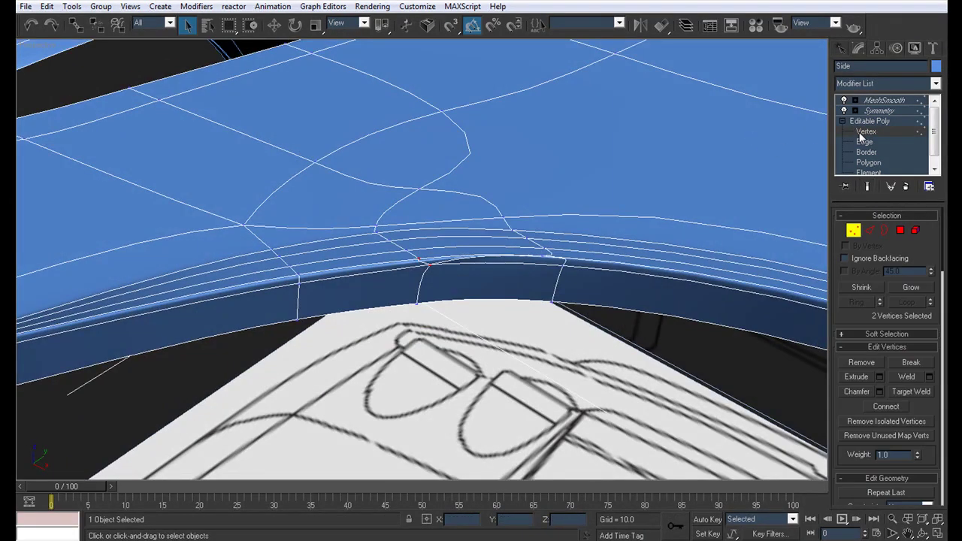
key("z")
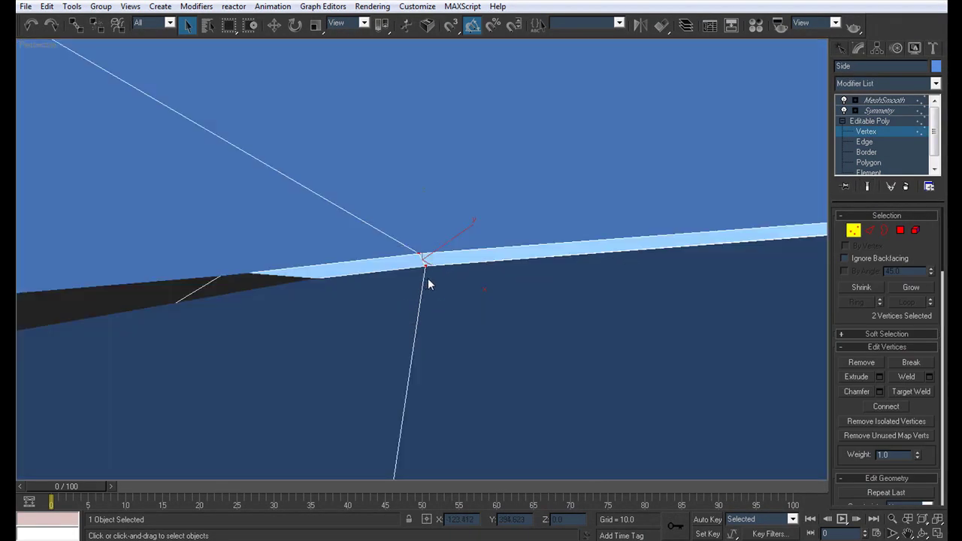
scroll(450, 278, "down", 5)
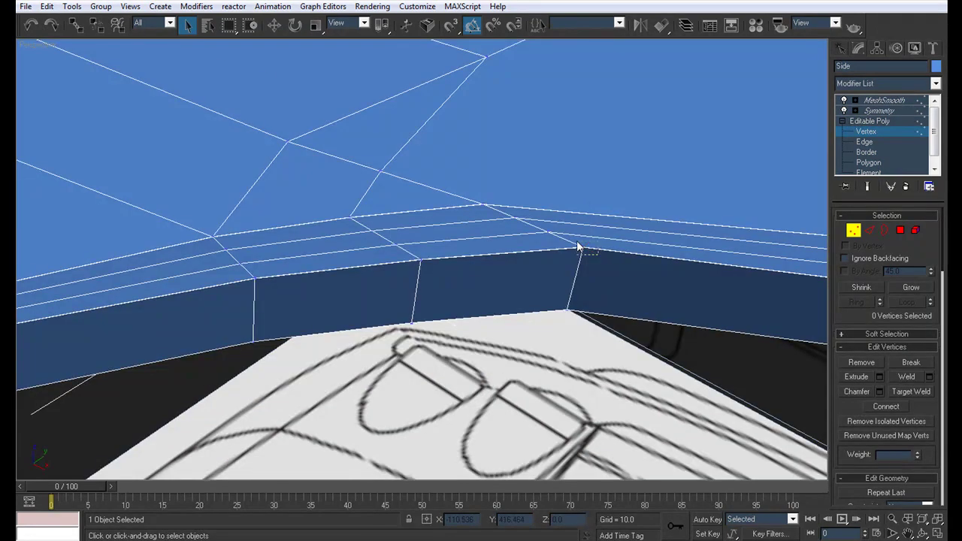
Inspect the next rim corner and examine the smoothed Side panel around the rim and the nearby vent opening, with the edge display toggled.
left_click_drag(578, 246, 615, 255)
key("z")
scroll(540, 239, "down", 5)
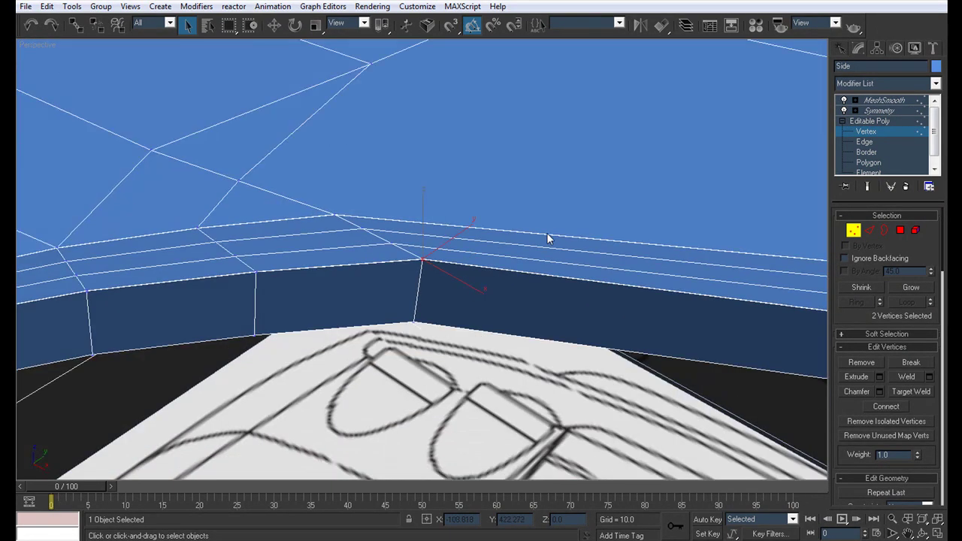
middle_click_drag(547, 238, 644, 213, "alt")
left_click(905, 102)
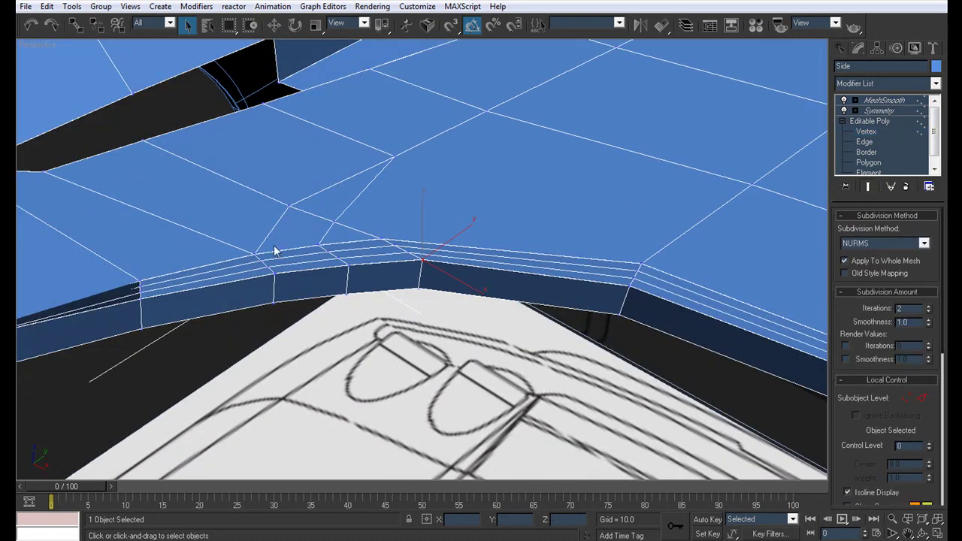
scroll(318, 250, "down", 5)
middle_click_drag(318, 250, 499, 249, "alt")
key("F4")
left_click(481, 259)
scroll(538, 276, "down", 5)
middle_click_drag(363, 287, 288, 333, "alt")
scroll(300, 333, "up", 4)
middle_click_drag(346, 282, 375, 241, "alt")
scroll(374, 241, "up", 2)
left_click(322, 243)
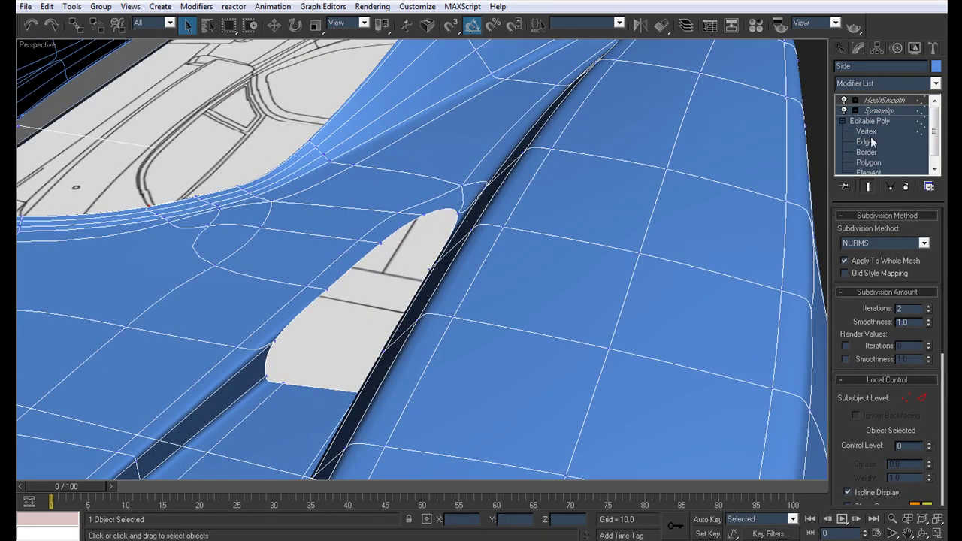
Try cutting an edge from the upper inner vertex down to the recessed channel's border, and preview the smoothed panel.
left_click(867, 133)
middle_click_drag(336, 238, 423, 214, "alt")
scroll(423, 214, "down", 6)
scroll(421, 218, "up", 5)
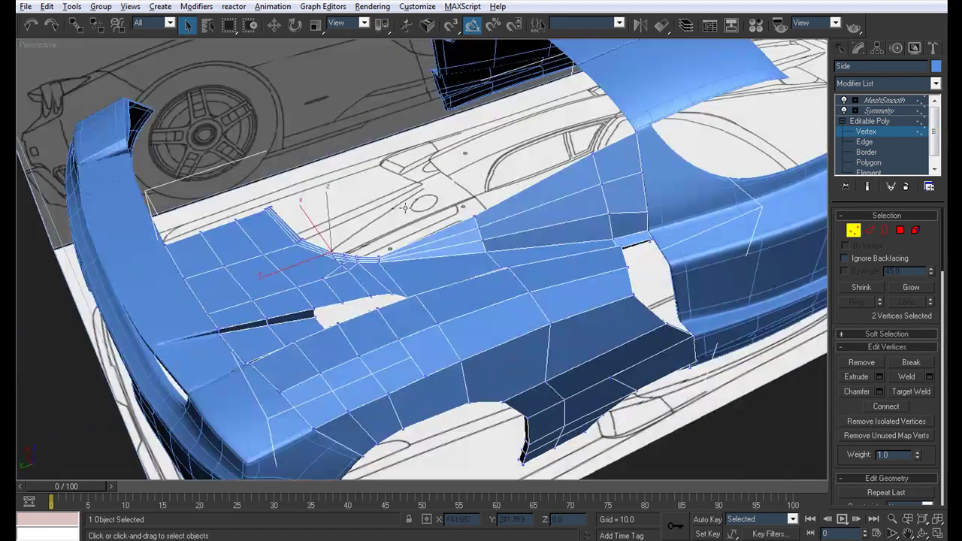
left_click_drag(371, 362, 554, 282)
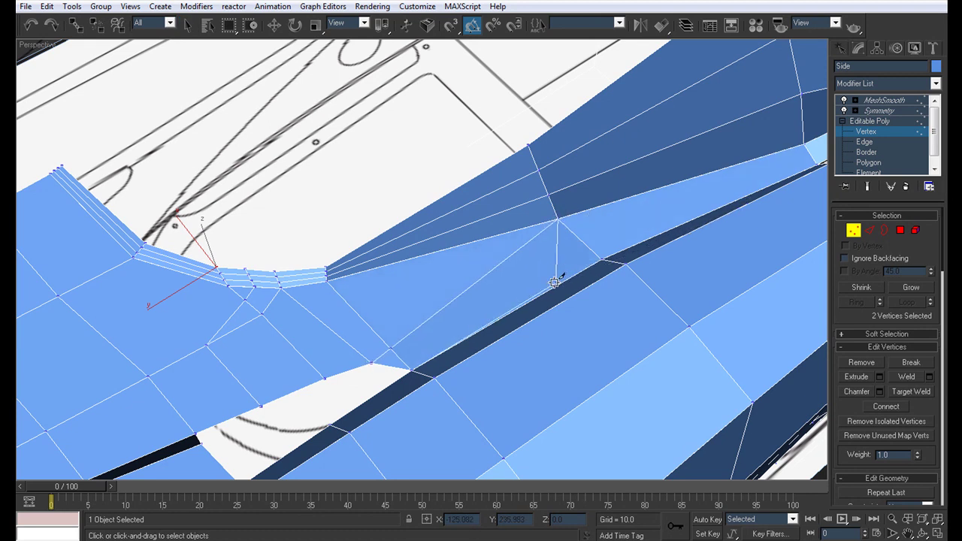
left_click(879, 102)
middle_click_drag(337, 303, 574, 232, "alt")
Try cutting a short extra edge beside the vent opening's pointed corner and preview how it smooths.
left_click(865, 141)
middle_click_drag(779, 176, 495, 287, "alt")
key("alt+c")
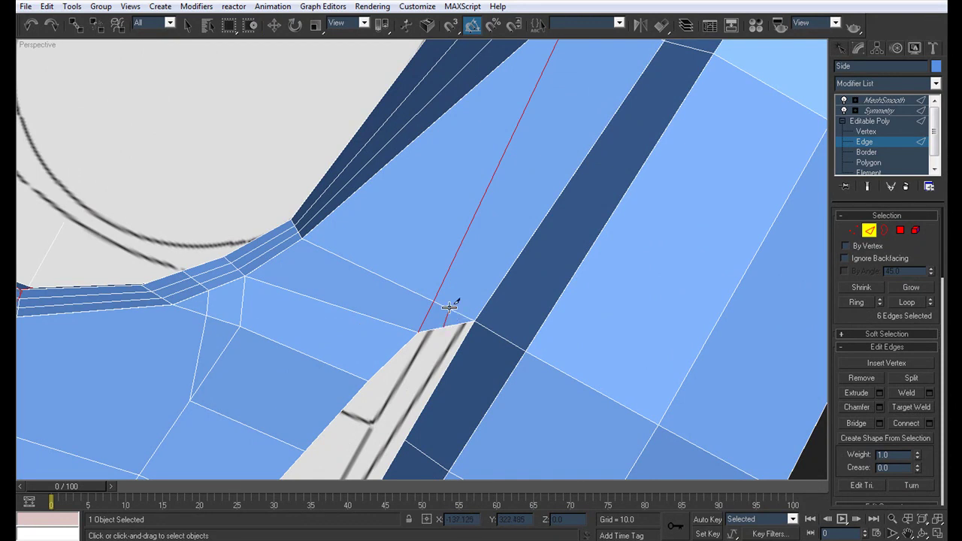
left_click(884, 100)
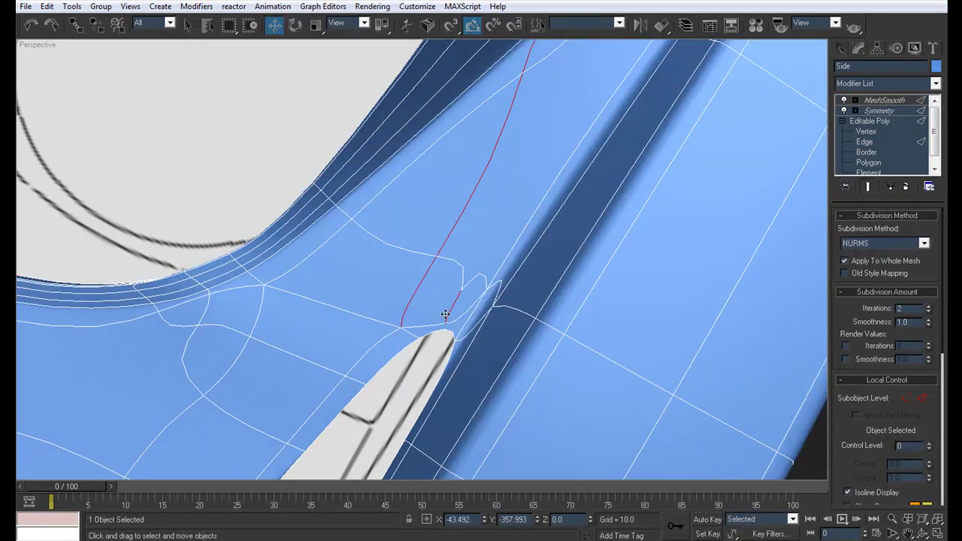
scroll(461, 282, "down", 3)
scroll(442, 274, "up", 5)
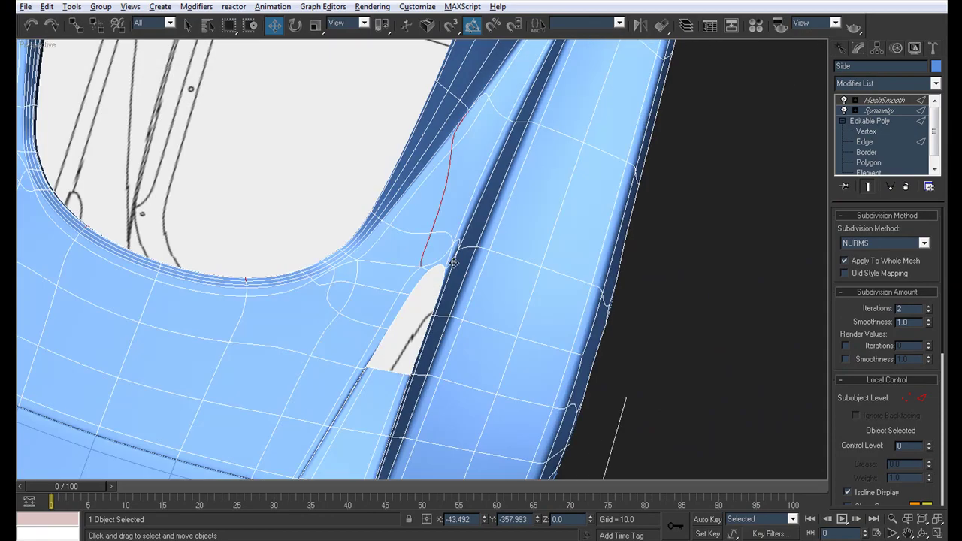
Select the border edge loop along the fender side of the vent opening.
left_click(876, 131)
scroll(352, 354, "down", 8)
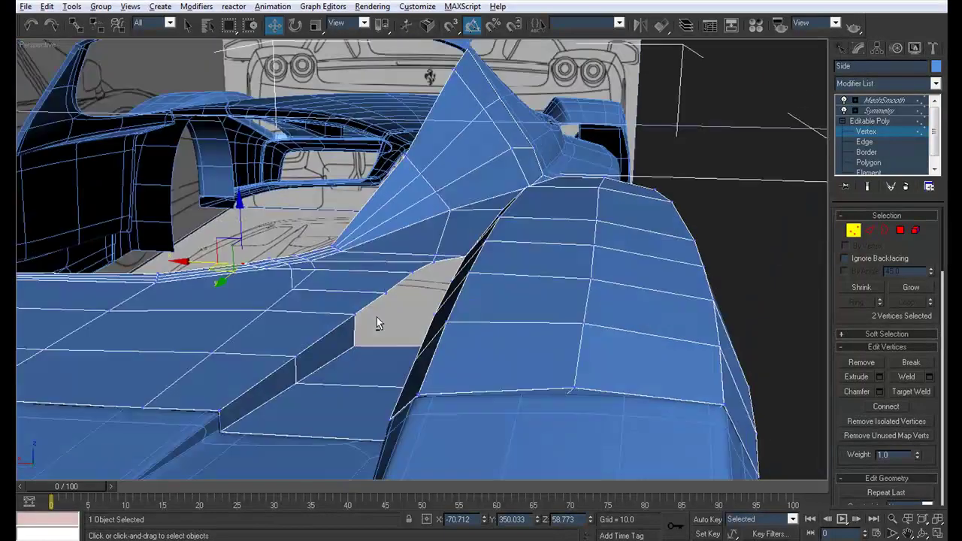
middle_click_drag(376, 316, 402, 316, "alt")
scroll(402, 316, "up", 3)
left_click(868, 142)
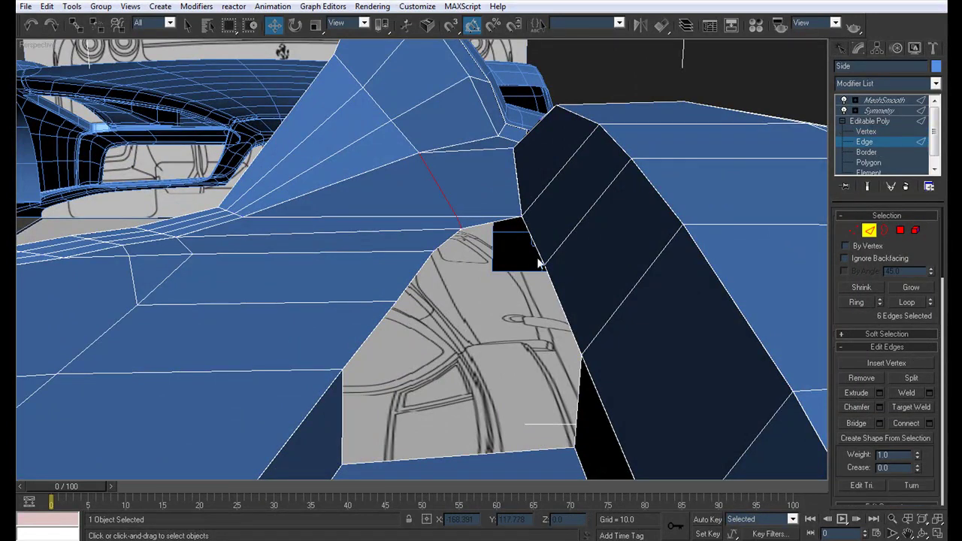
left_click(562, 319)
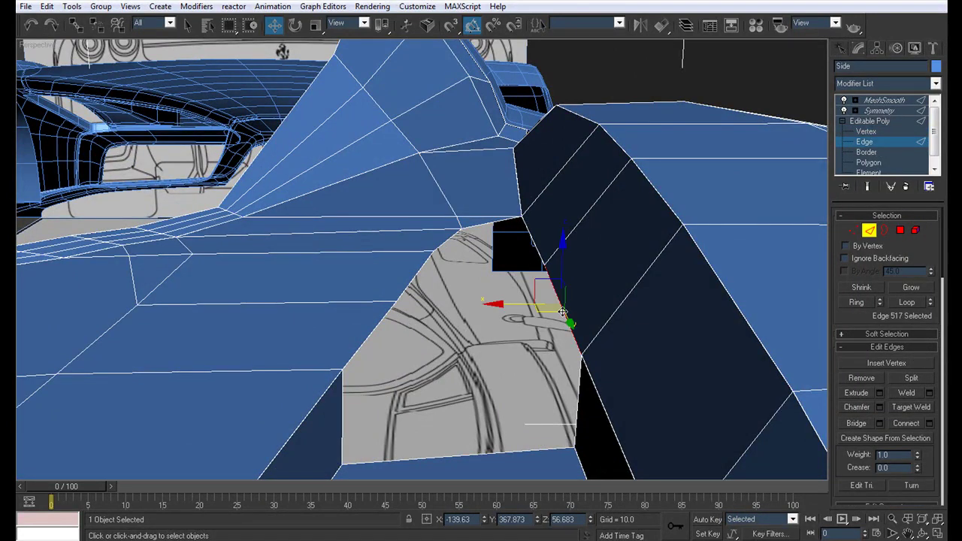
left_click(904, 306)
scroll(562, 319, "up", 2)
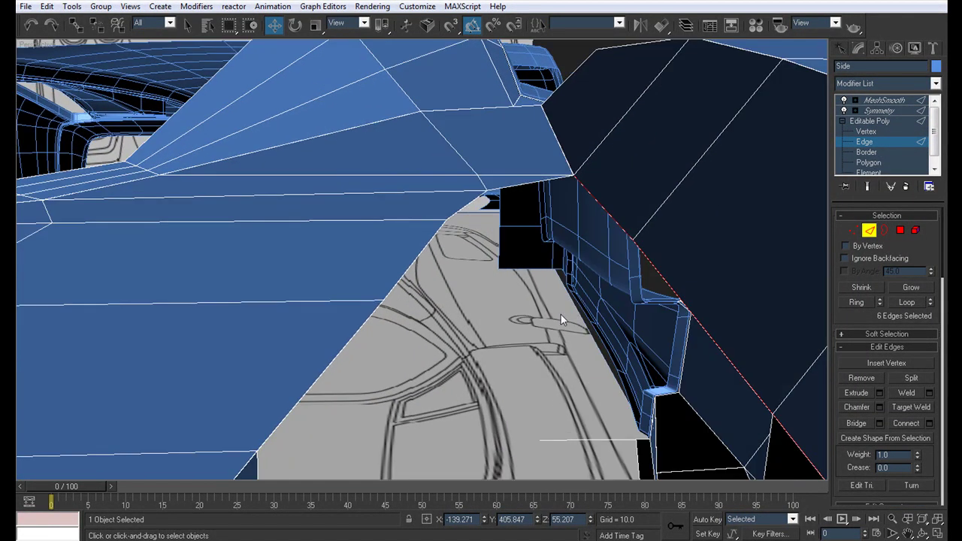
Try extruding six border edges around the vent opening's pointed end slightly downward, and preview the smoothed result.
left_click(644, 256)
left_click(622, 230, "ctrl")
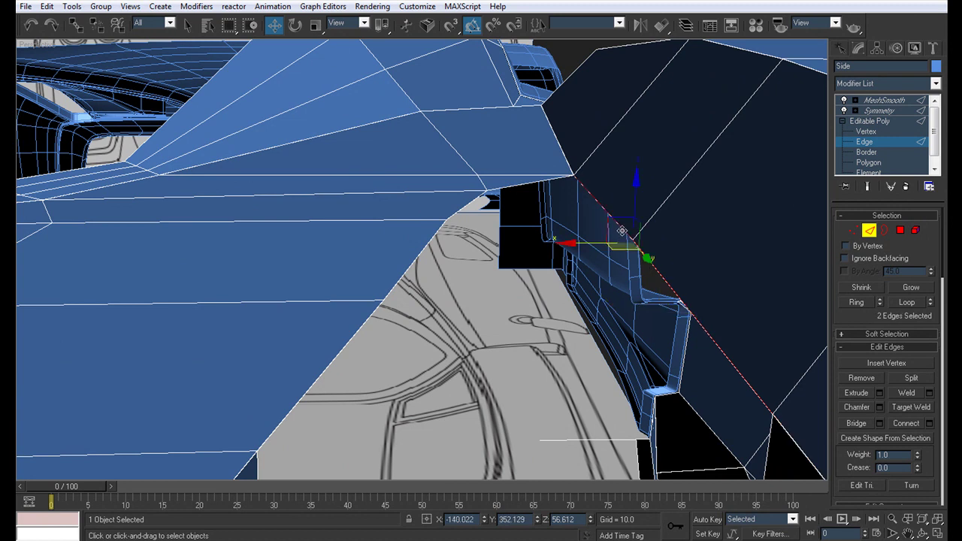
left_click(544, 181, "ctrl")
left_click(452, 212, "ctrl")
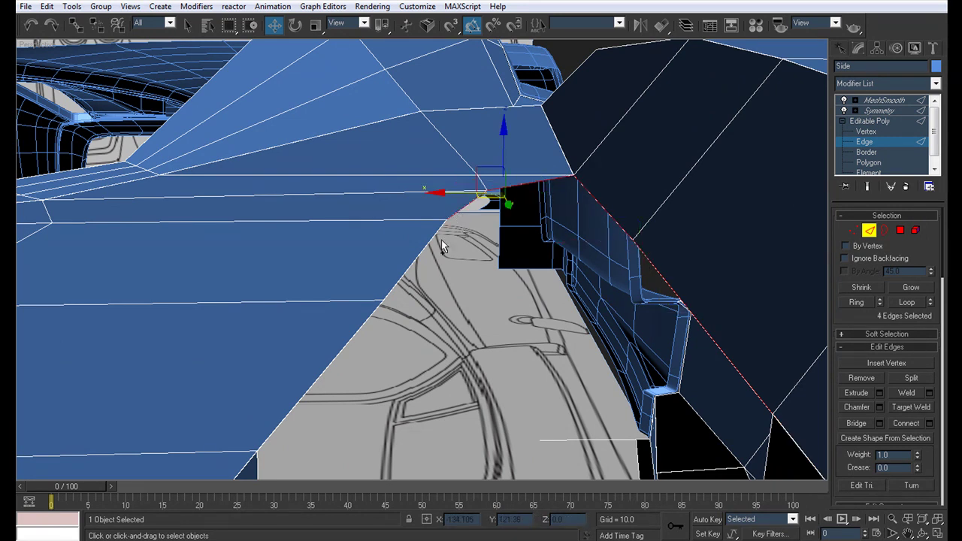
left_click(432, 240, "ctrl")
left_click(354, 337, "ctrl")
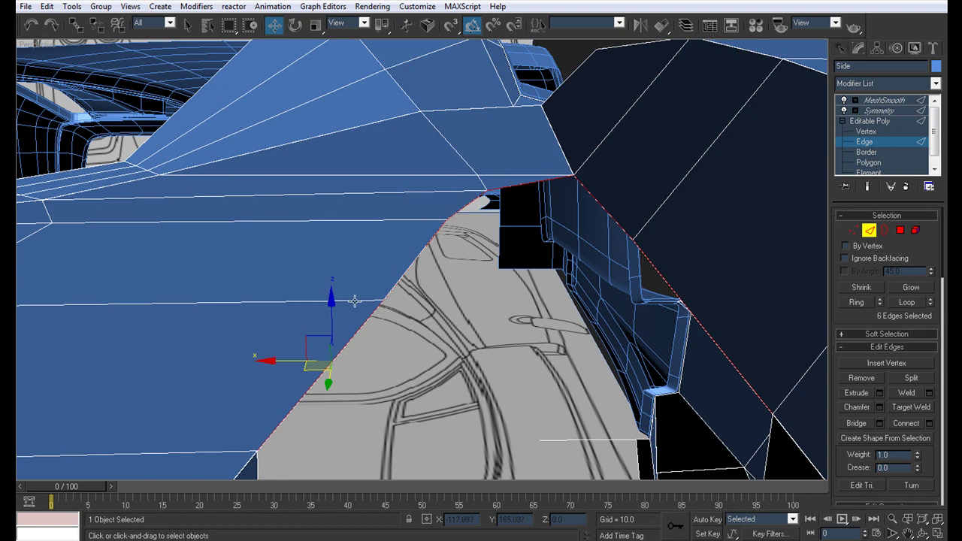
left_click_drag(331, 314, 331, 330, "shift")
left_click(883, 100)
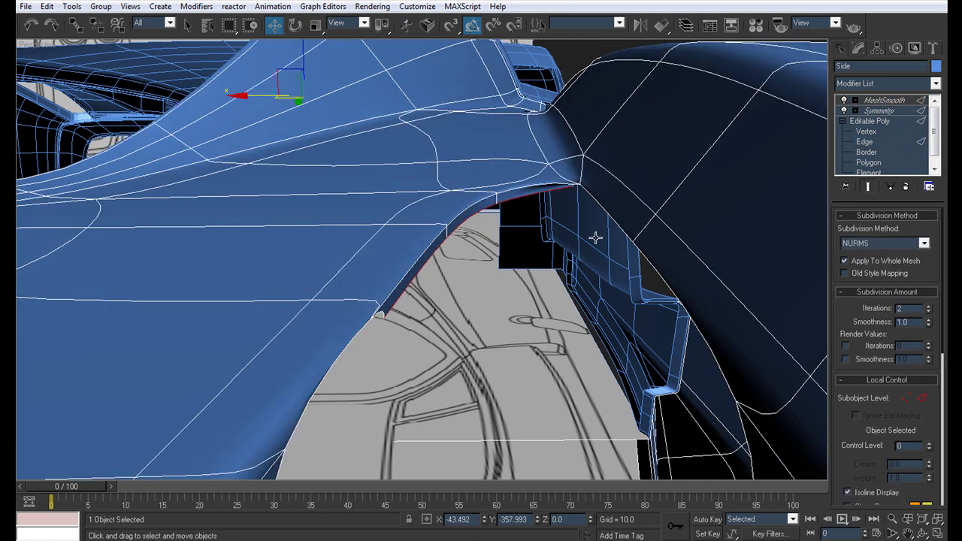
scroll(593, 248, "up", 4)
middle_click_drag(565, 285, 587, 259, "alt")
Try extruding only the two border edges that meet at the vent opening's pointed corner.
left_click(865, 142)
scroll(576, 219, "up", 3)
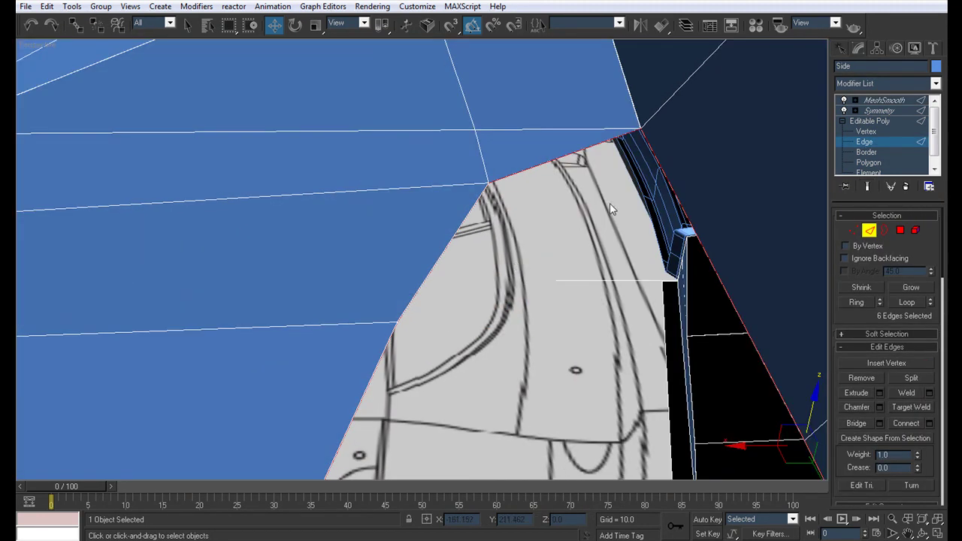
left_click(664, 176)
left_click(614, 140, "ctrl")
left_click_drag(703, 196, 696, 203, "shift")
middle_click_drag(648, 236, 373, 285, "alt")
left_click(872, 131)
middle_click_drag(642, 263, 715, 171, "alt")
Extrude the three border edges around the vent opening's pointed end slightly downward into a narrow flange, and preview the smoothing.
left_click(884, 144)
left_click(432, 230)
middle_click_drag(395, 223, 470, 286, "alt")
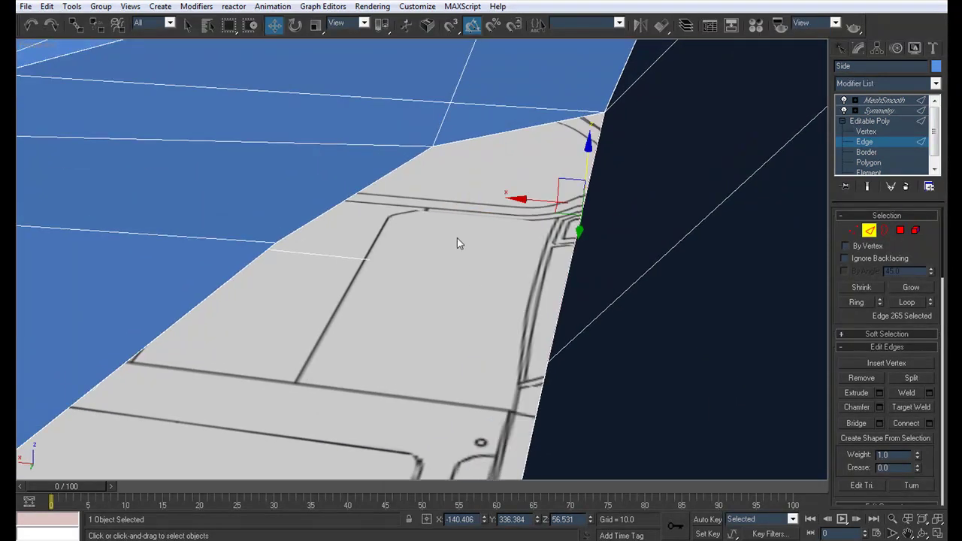
left_click(447, 145, "ctrl")
left_click(451, 145, "alt")
left_click(449, 144, "ctrl")
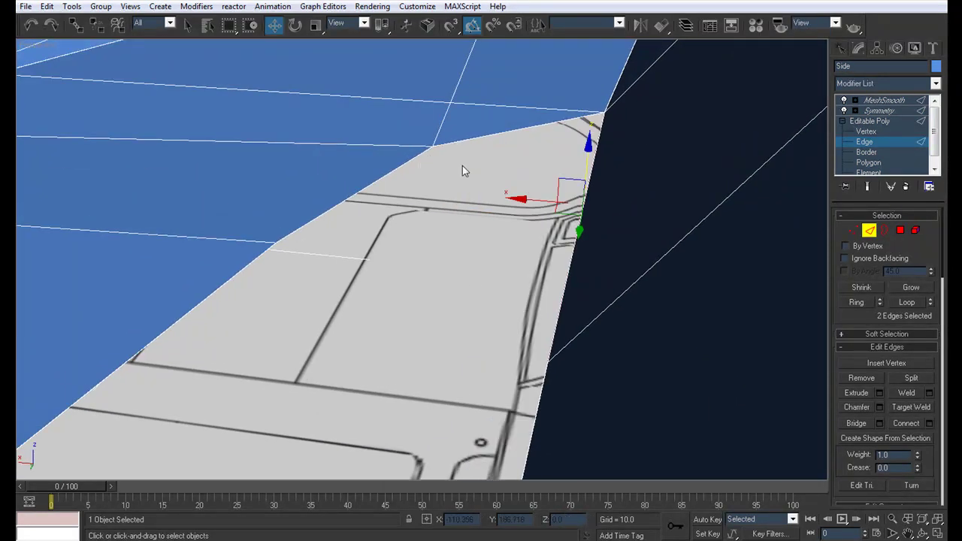
middle_click_drag(456, 160, 425, 279, "alt")
left_click(410, 184, "alt")
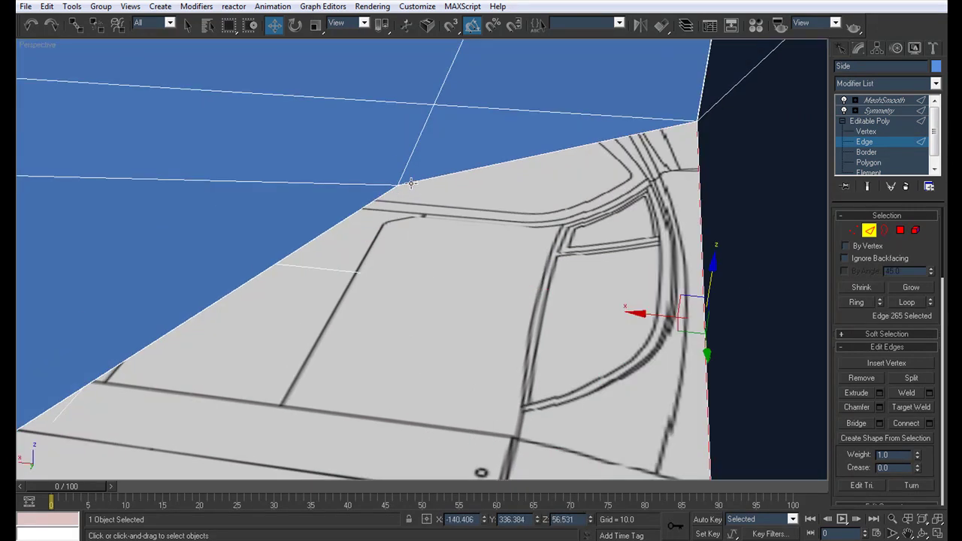
left_click(410, 182, "ctrl")
left_click(353, 216, "ctrl")
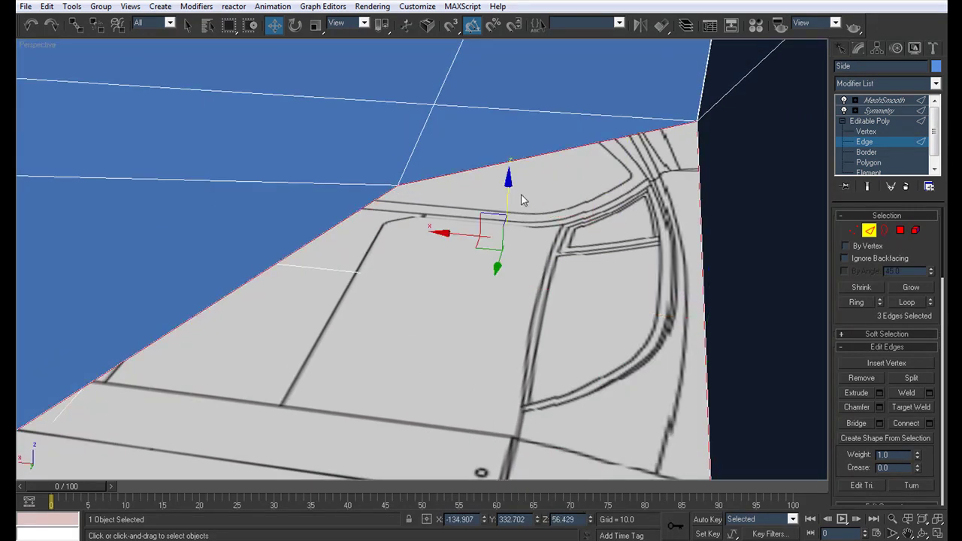
left_click_drag(508, 189, 507, 204, "shift")
scroll(490, 239, "down", 2)
middle_click_drag(488, 241, 526, 240, "alt")
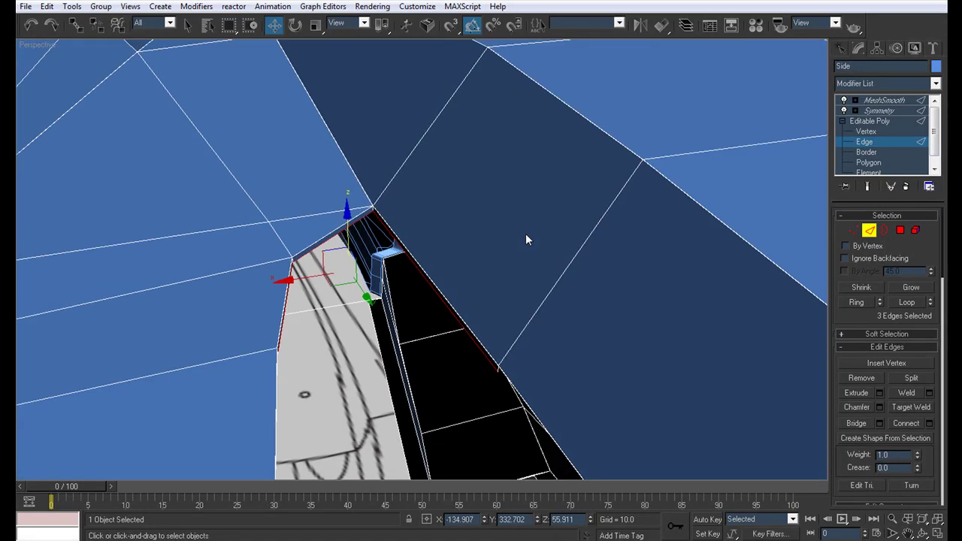
left_click(906, 111)
middle_click_drag(563, 266, 485, 290, "alt")
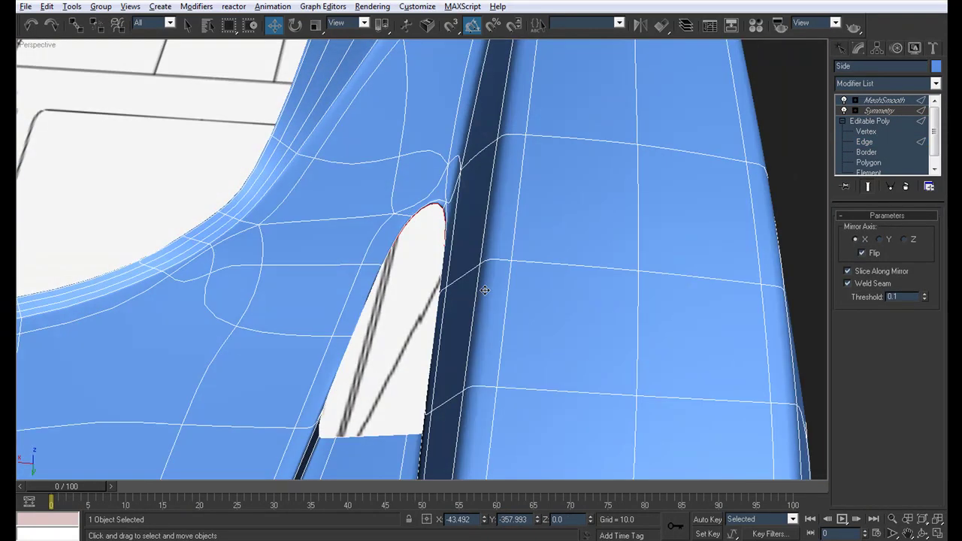
scroll(485, 290, "up", 5)
Chamfer the short vertical edge at the corner of the vent opening's narrow flange.
left_click(865, 141)
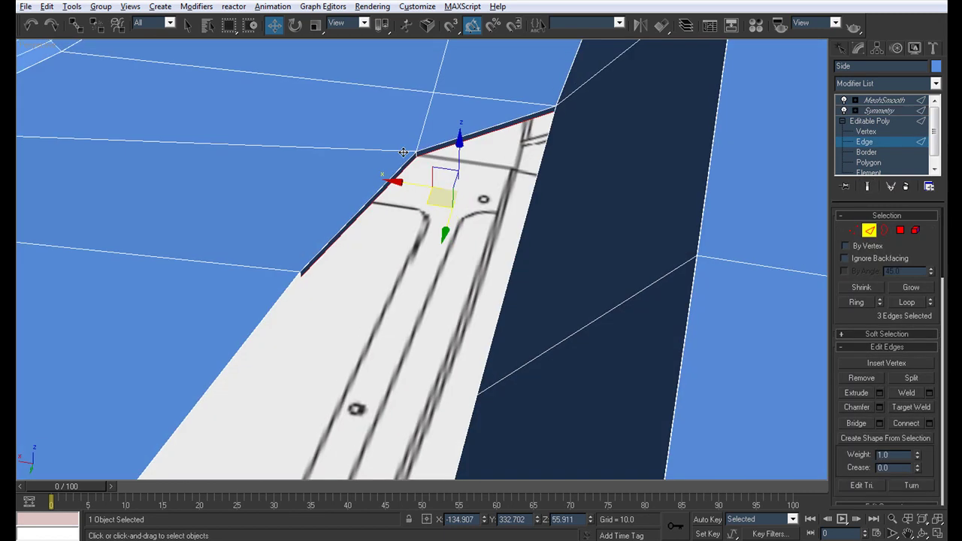
middle_click_drag(421, 196, 443, 182, "alt")
left_click(449, 112)
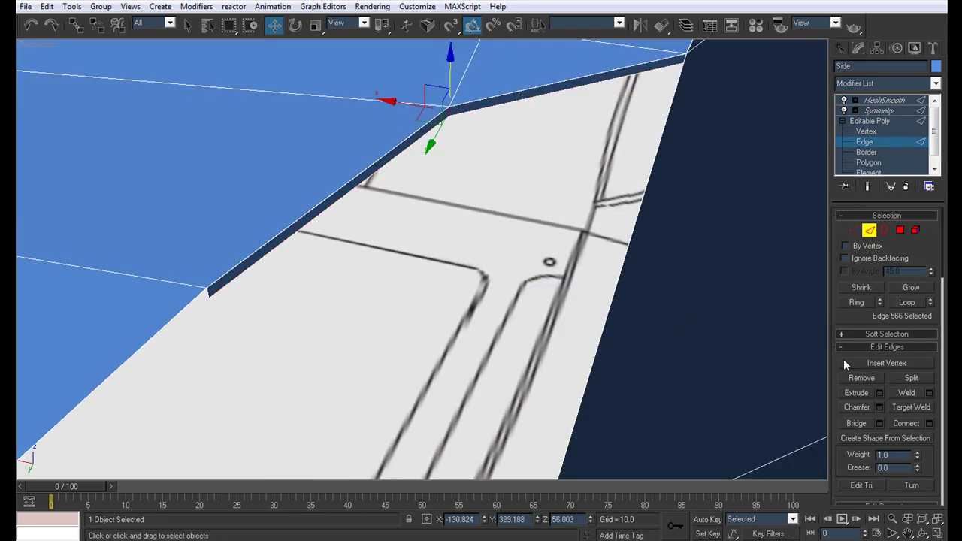
left_click(878, 407)
left_click(490, 294)
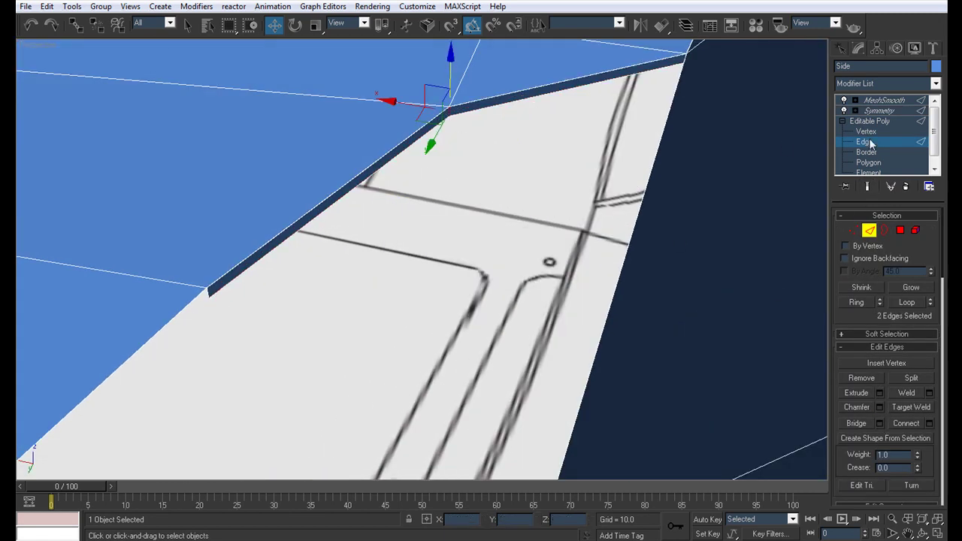
Target-weld the chamfered upper vertex back to its neighbour at the flange corner and preview the smoothed panel.
left_click(866, 132)
left_click_drag(446, 104, 457, 119)
key("z")
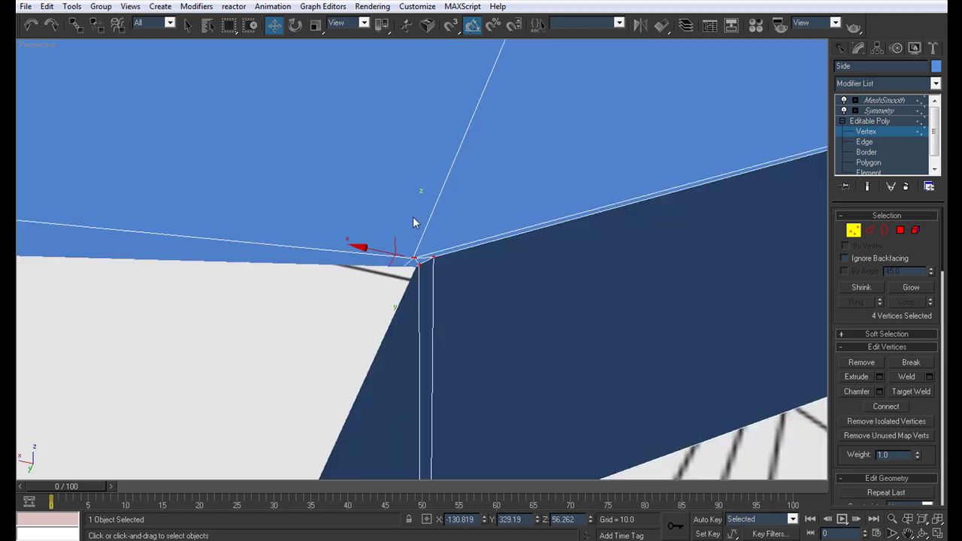
key("ctrl+shift+w")
left_click(413, 259)
left_click(419, 264)
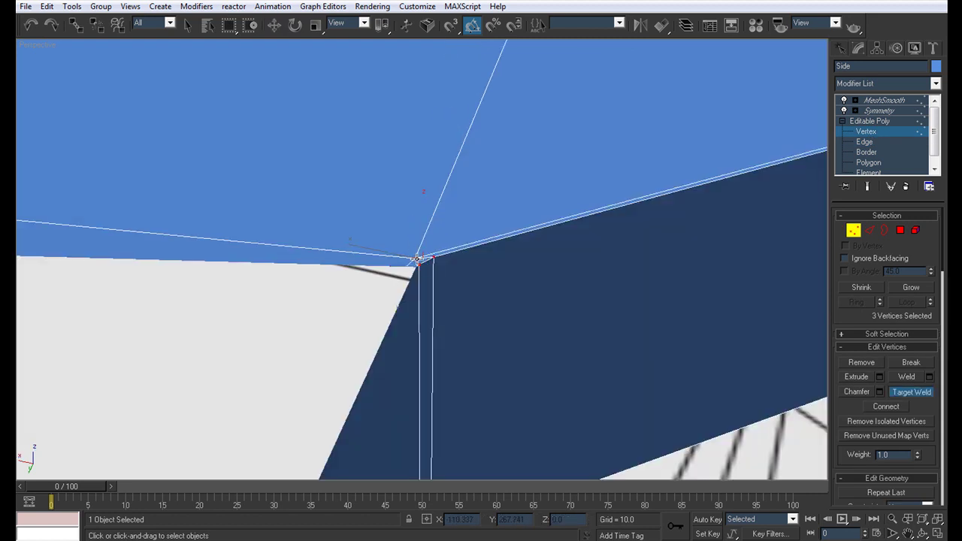
scroll(436, 206, "down", 10)
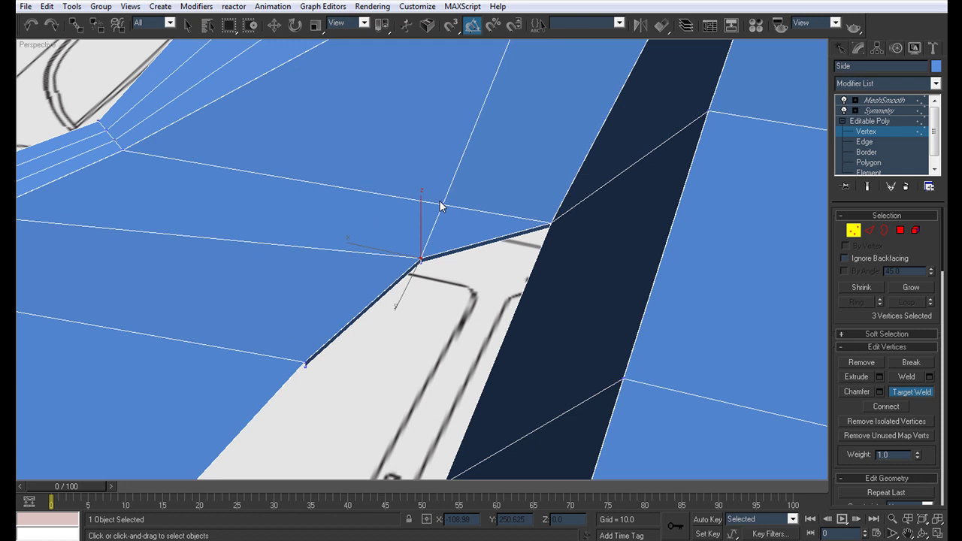
left_click(885, 100)
key("w")
middle_click_drag(423, 261, 481, 299, "alt")
Undo the flange extrusion, chamfer and weld around the vent opening's corner.
left_click(862, 131)
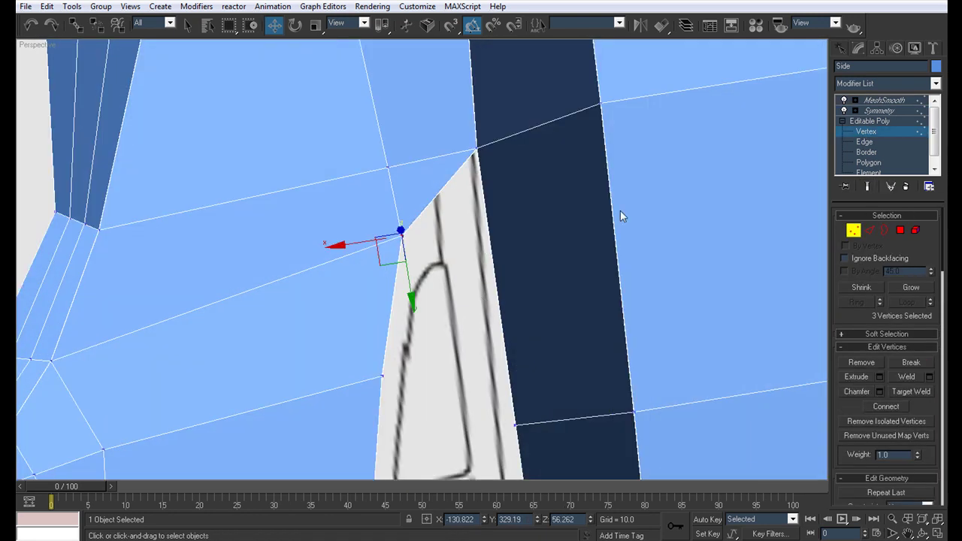
middle_click_drag(423, 199, 406, 240)
scroll(406, 240, "down", 6)
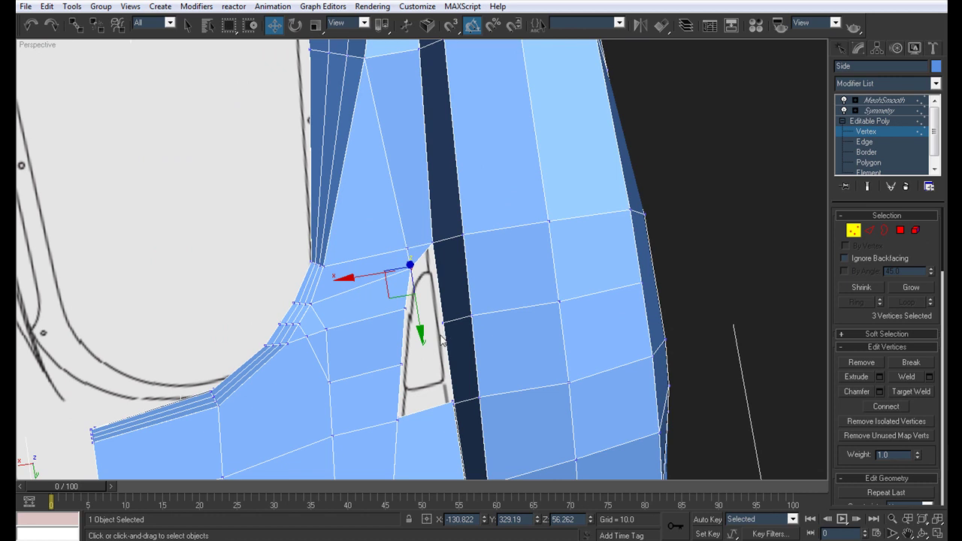
middle_click_drag(431, 330, 416, 241, "alt")
scroll(415, 240, "up", 4)
left_click(415, 241, "alt")
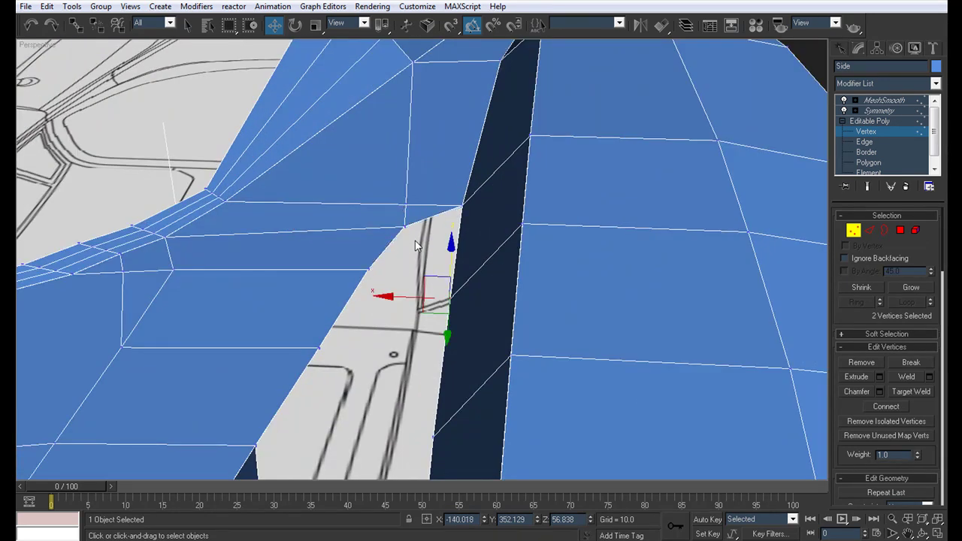
Leave vertex editing, deselect the Side panel, hide the edge display, and examine the smoothed surface around the vent opening.
left_click(886, 120)
left_click(878, 110)
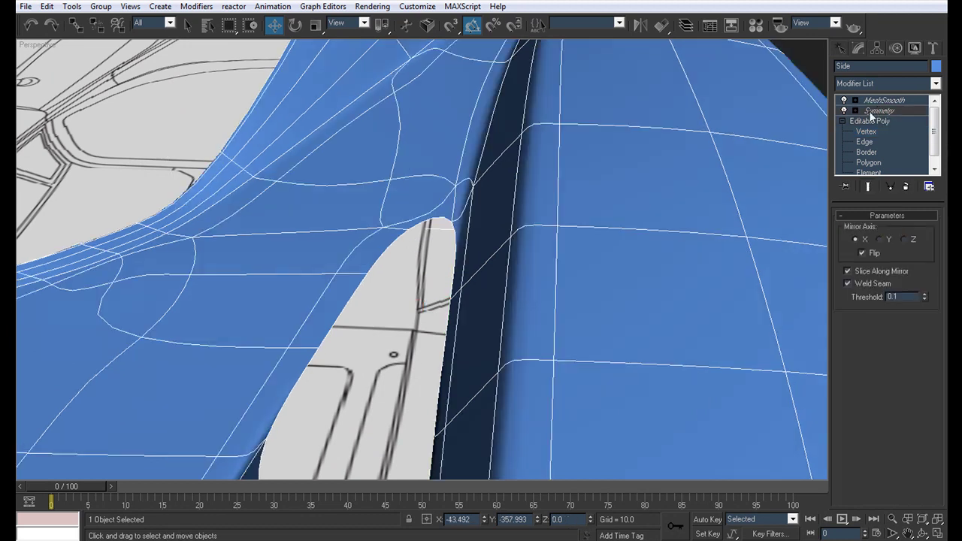
scroll(460, 314, "down", 8)
left_click(602, 330)
scroll(421, 348, "up", 6)
key("F4")
middle_click_drag(423, 351, 572, 274, "alt")
scroll(523, 317, "down", 3)
scroll(553, 309, "up", 5)
scroll(513, 280, "up", 4)
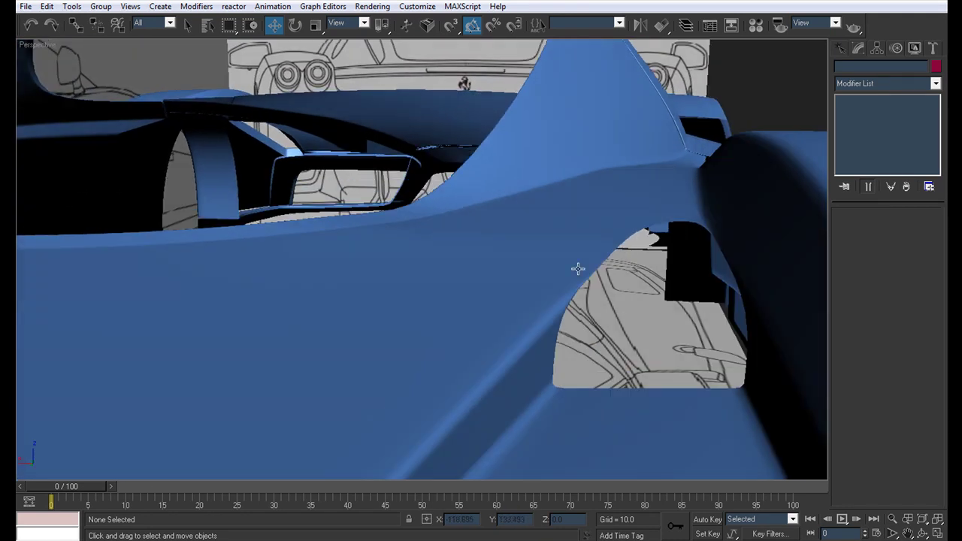
middle_click_drag(624, 238, 586, 241, "alt")
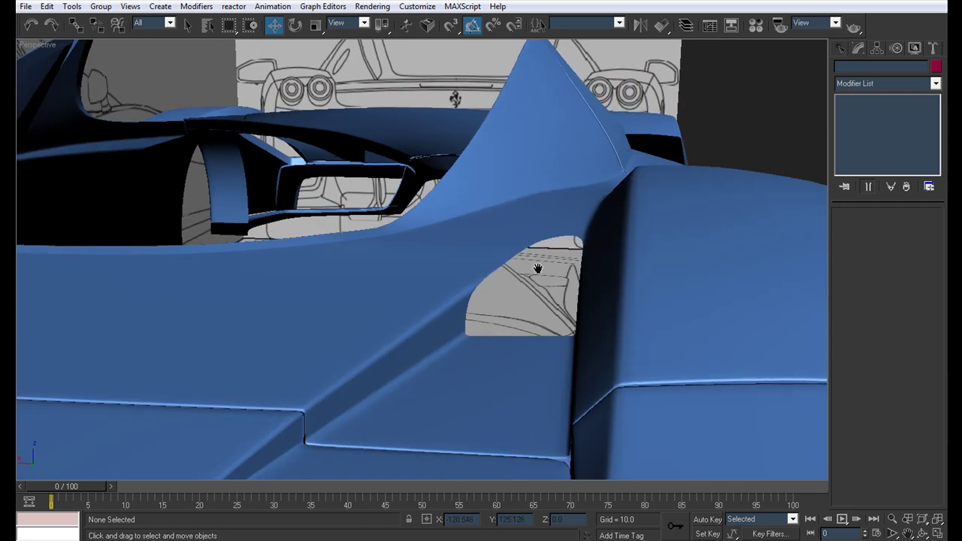
Examine the whole car body from the rear and side, in the full perspective view and the four-view layout.
scroll(551, 257, "down", 5)
middle_click_drag(626, 301, 516, 407, "alt")
scroll(517, 406, "down", 4)
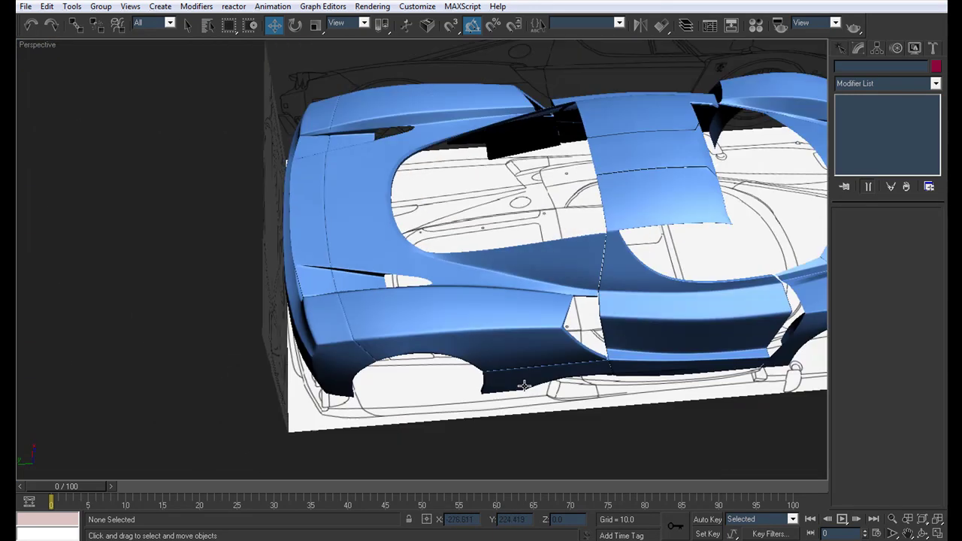
middle_click_drag(797, 409, 691, 383, "alt")
middle_click_drag(599, 366, 589, 325, "alt")
middle_click_drag(425, 284, 378, 298, "alt")
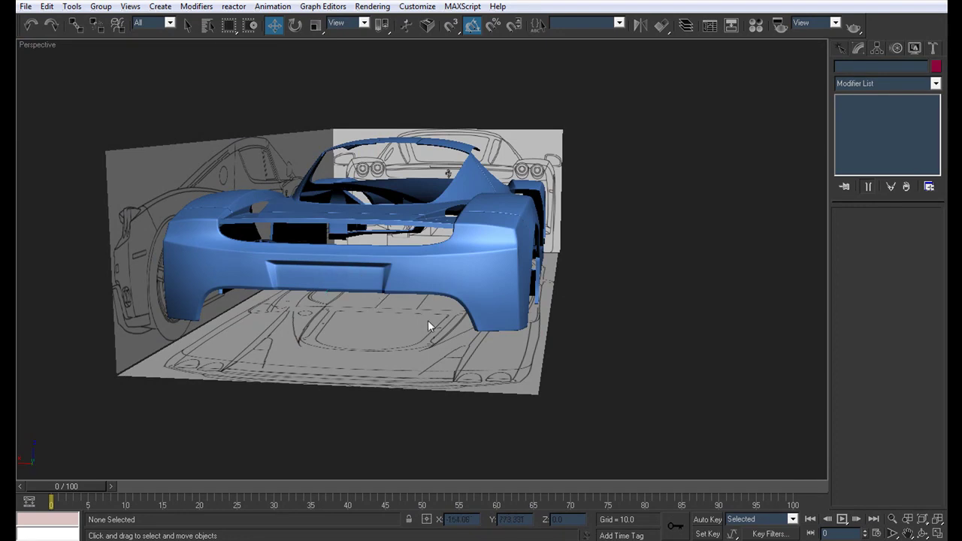
key("alt+w")
middle_click_drag(215, 372, 220, 369)
scroll(731, 156, "down", 5)
middle_click_drag(624, 187, 706, 153)
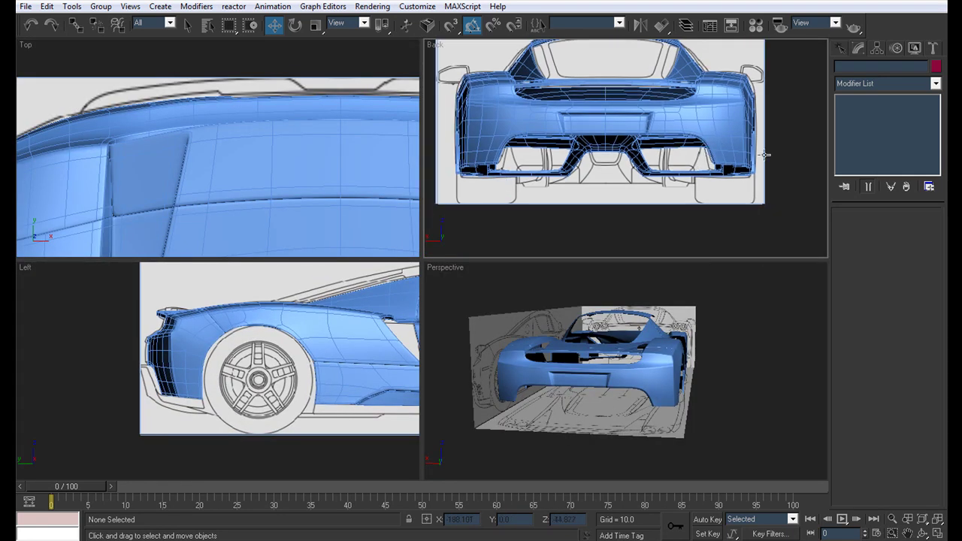
middle_click_drag(765, 304, 801, 412, "alt")
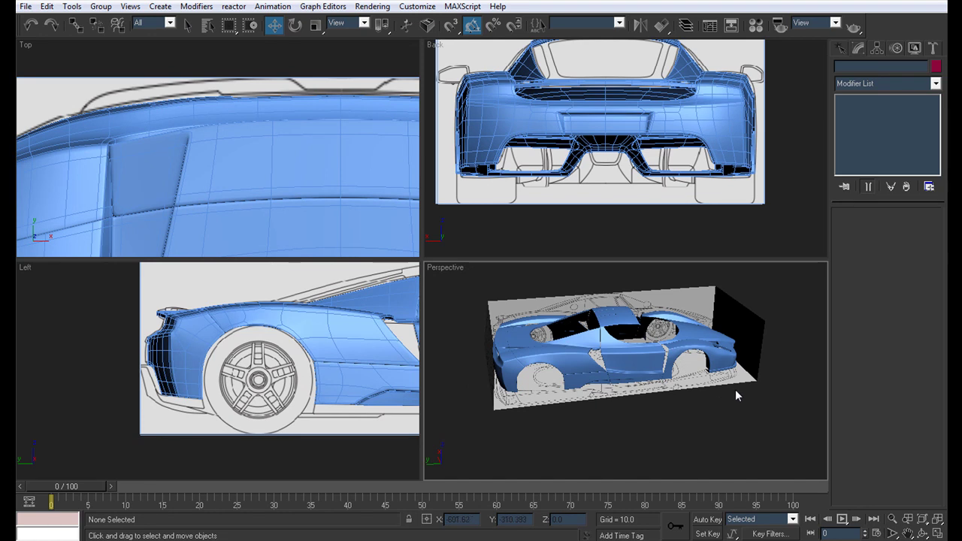
Select the body panels surrounding the rear bumper and hide them, leaving the Lower Back bumper piece displayed.
left_click(568, 308)
mouse_move(602, 338)
middle_mouse_down("alt")
mouse_move(684, 281)
mouse_move(660, 309)
mouse_move(672, 378)
middle_mouse_up("alt")
scroll(686, 282, "up", 5)
scroll(673, 378, "down", 8)
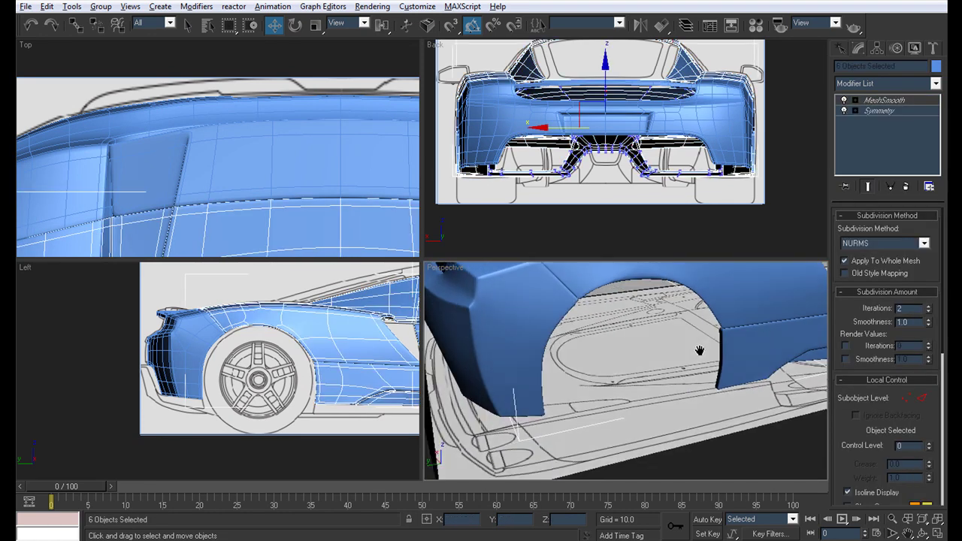
right_click(685, 323)
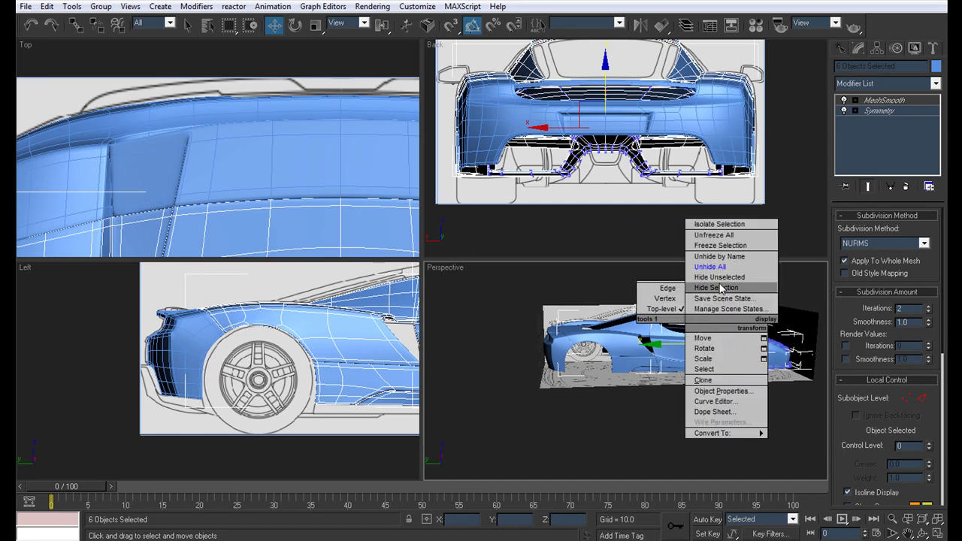
left_click(718, 288)
middle_click_drag(718, 288, 718, 318, "alt")
scroll(719, 319, "up", 3)
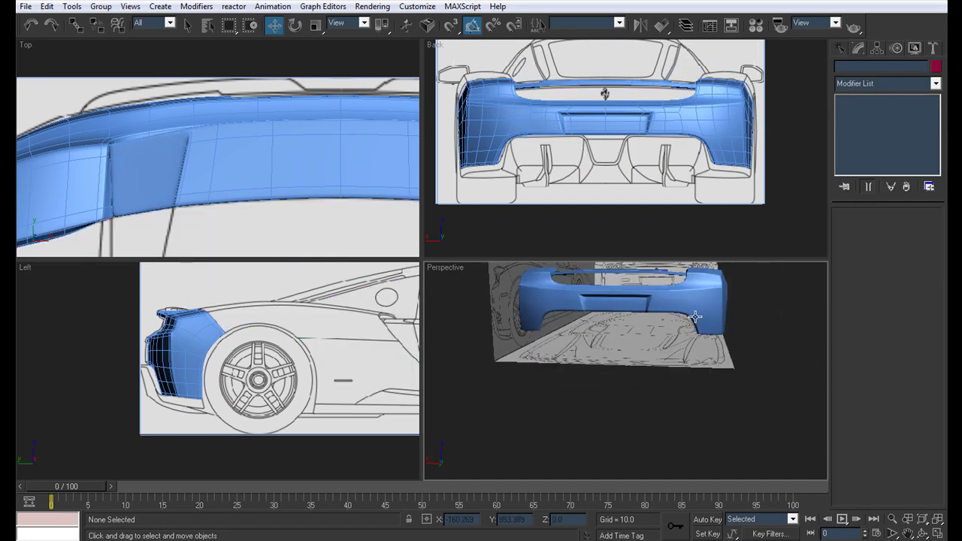
Save the scene under the new file name Body14.max in the Modeling Studio folder.
middle_click_drag(645, 180, 639, 172)
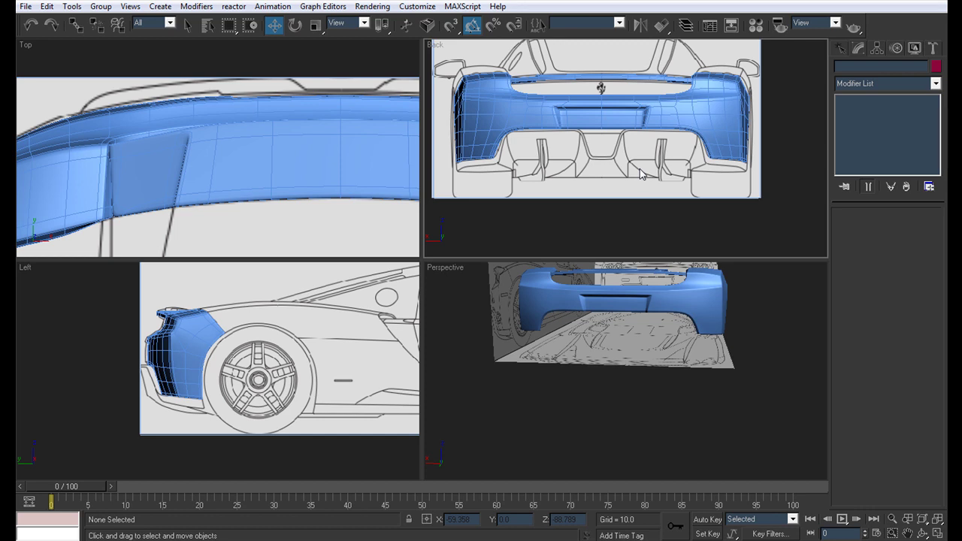
middle_click_drag(669, 100, 682, 96)
left_click(25, 6)
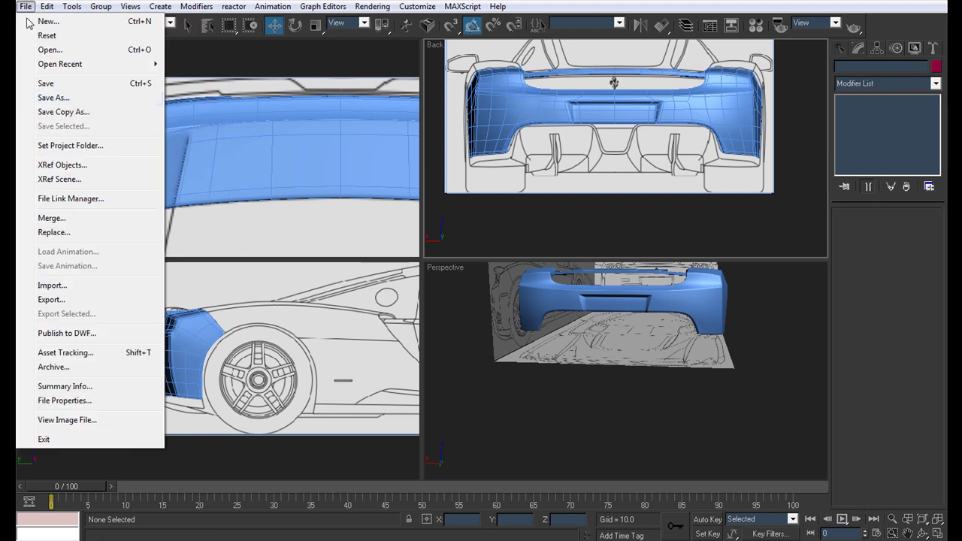
left_click(54, 98)
left_click(98, 373)
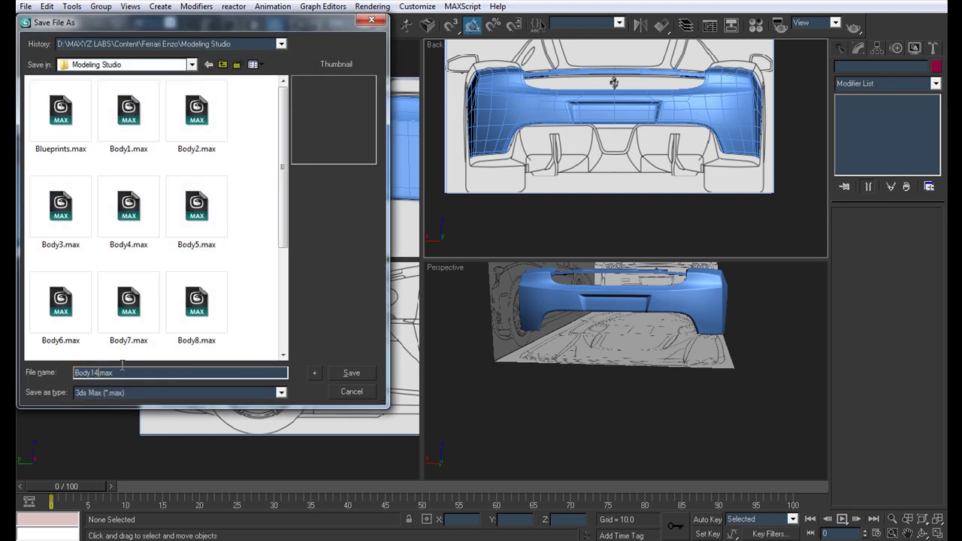
type("3")
key("Return")
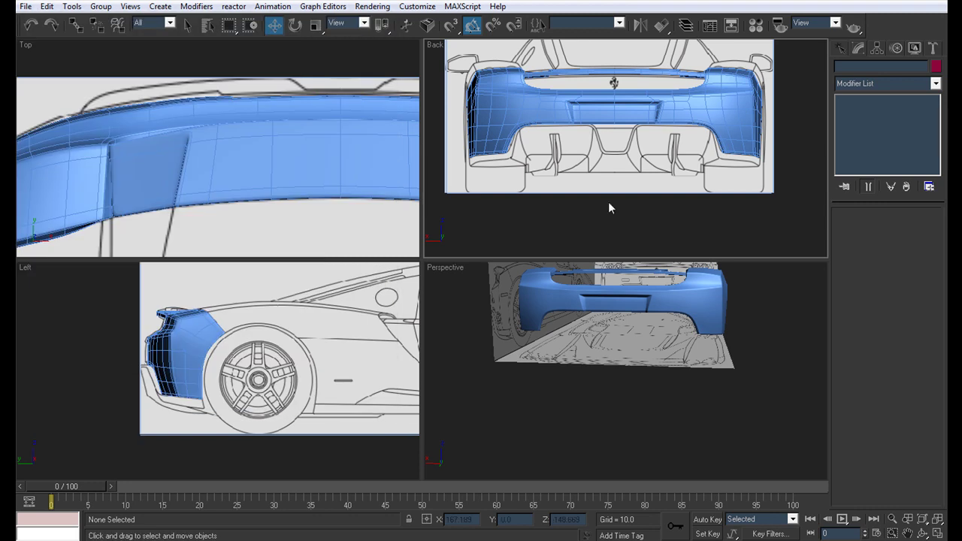
Select the continuous strip of seven rim polygons along the lower cutout of the Lower Back object in the Back view.
left_click(664, 102)
left_click(869, 163)
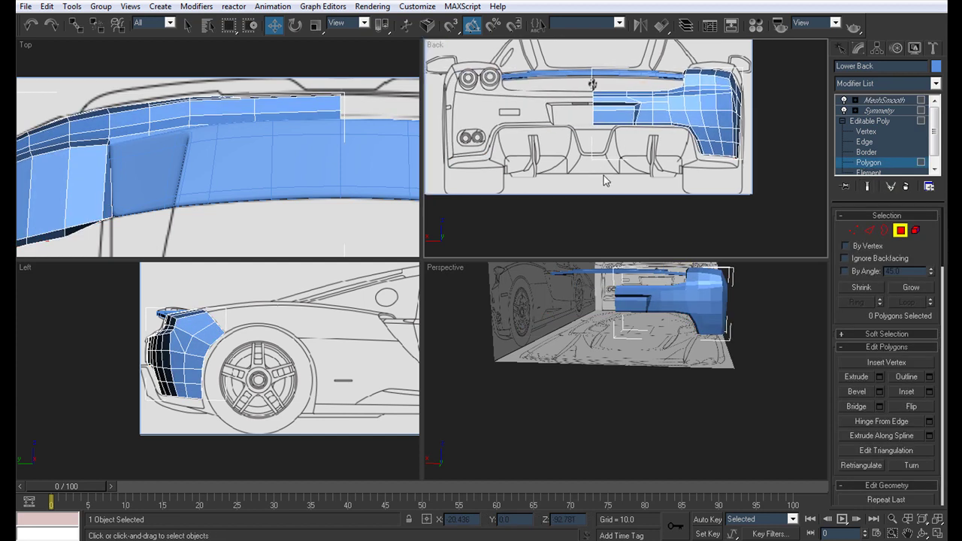
key("alt+w")
scroll(610, 192, "up", 5)
left_click(734, 190)
left_click(695, 127, "ctrl")
left_click(650, 106, "ctrl")
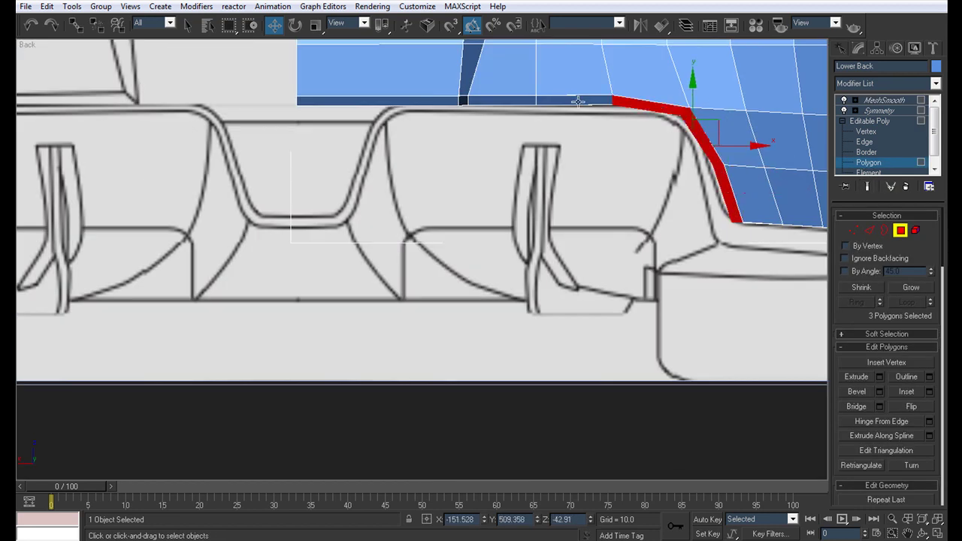
left_click(575, 100, "ctrl")
left_click(473, 100, "ctrl")
left_click(473, 100, "ctrl")
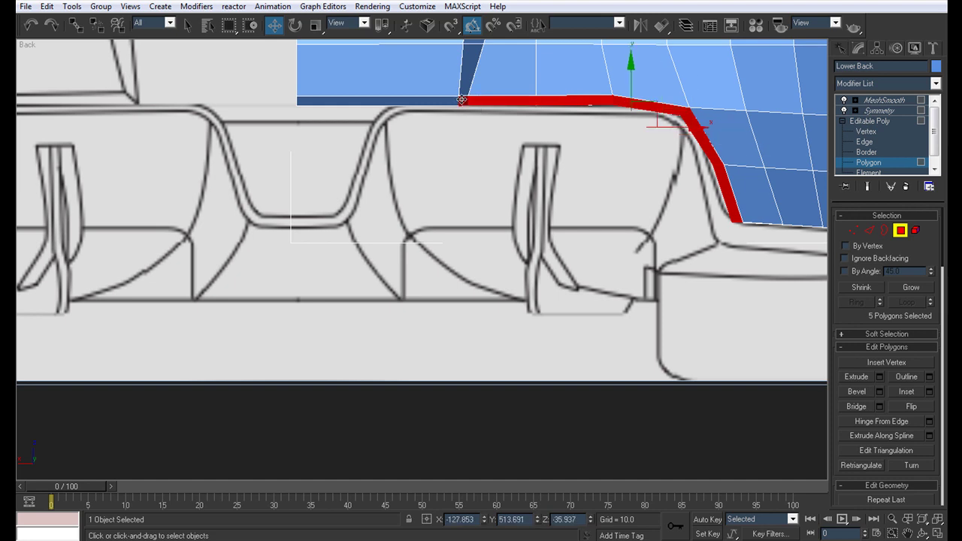
left_click(454, 101, "ctrl")
Clone the selected rim polygons slightly downward as an element of the Lower Back mesh.
scroll(483, 111, "up", 2)
middle_click_drag(535, 109, 416, 171)
scroll(535, 176, "down", 2)
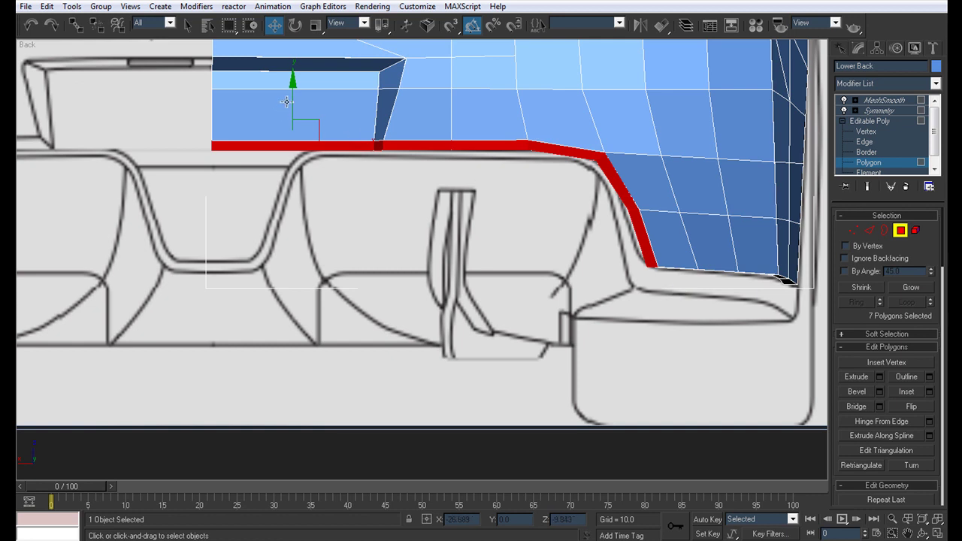
left_click_drag(291, 99, 289, 110)
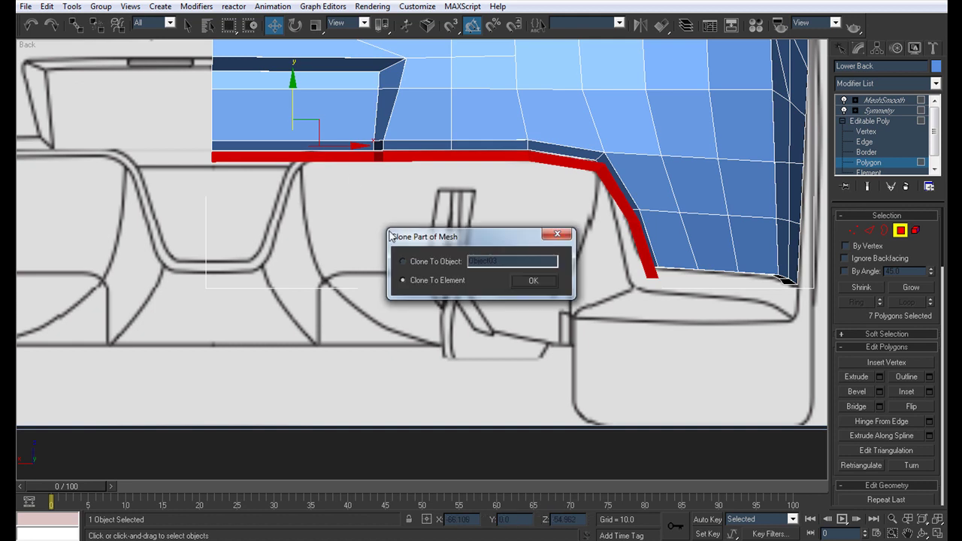
left_click(534, 280)
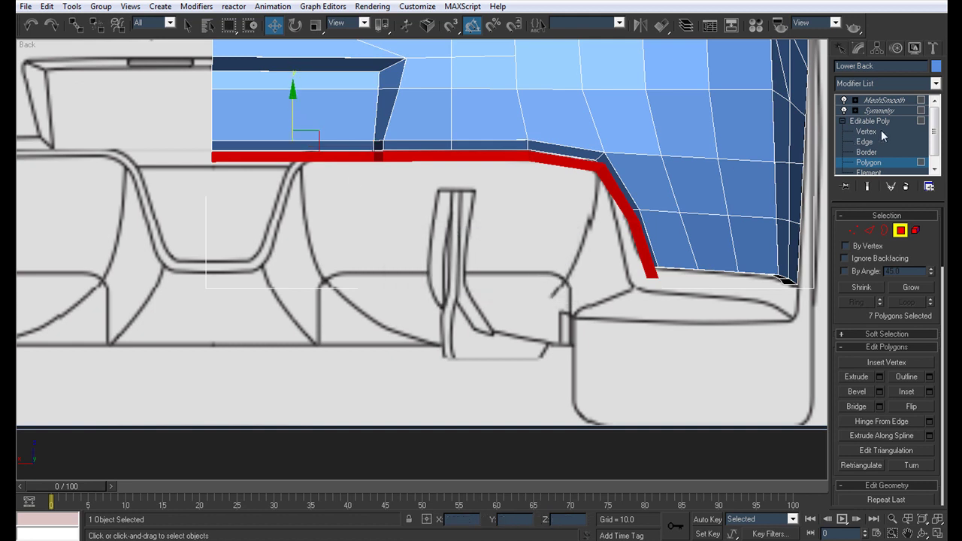
Detach the cloned rim strip from Lower Back as a separate object named Object03.
left_click(866, 132)
scroll(384, 215, "up", 5)
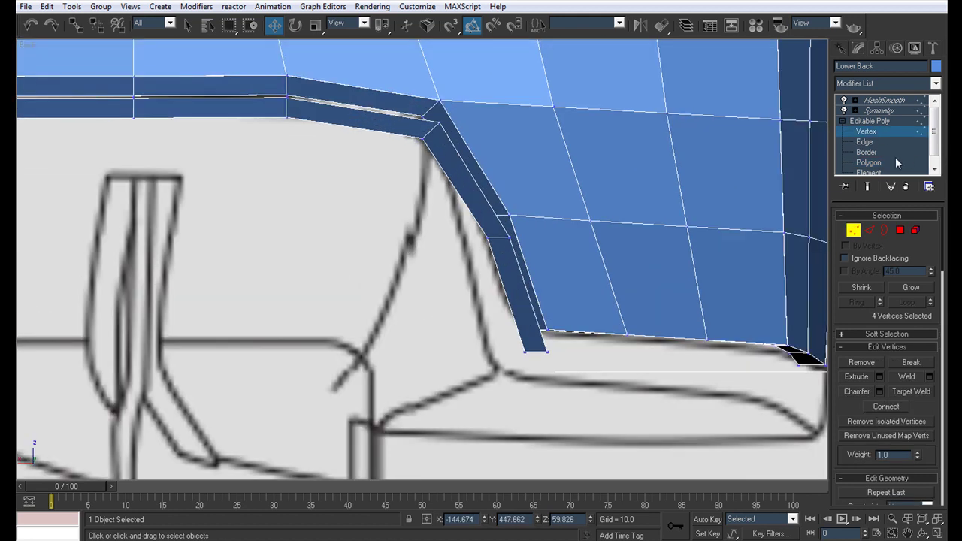
left_click(906, 162)
left_click_drag(943, 238, 938, 310)
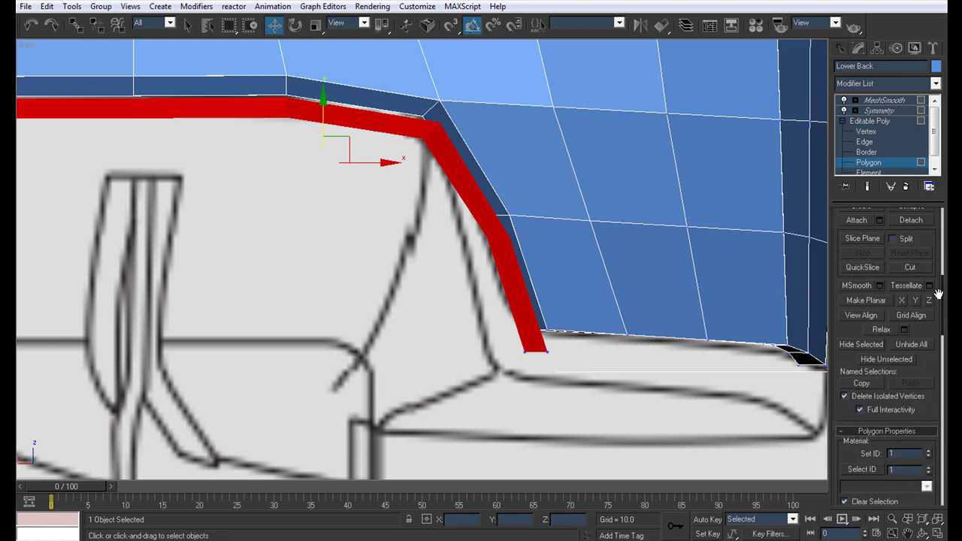
left_click(916, 220)
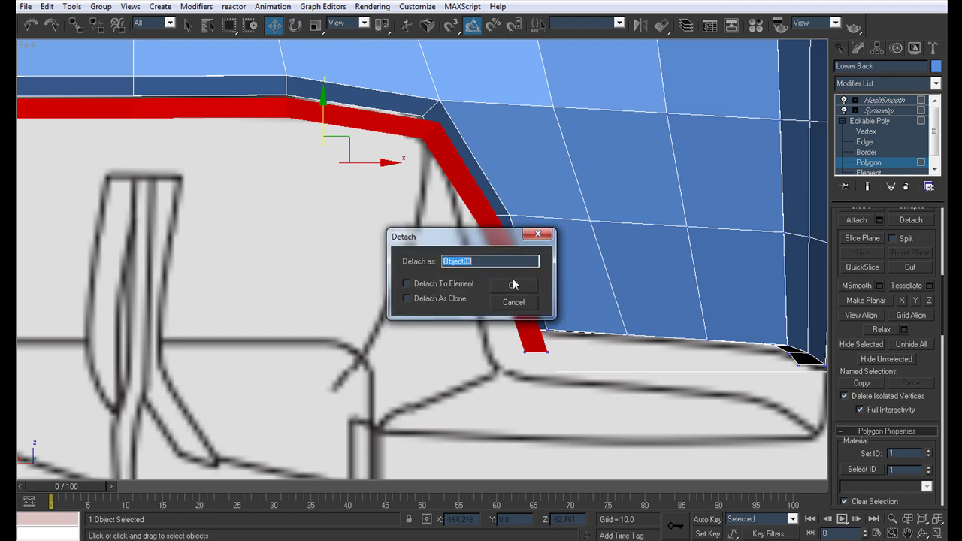
key("BackSpace")
type("oB")
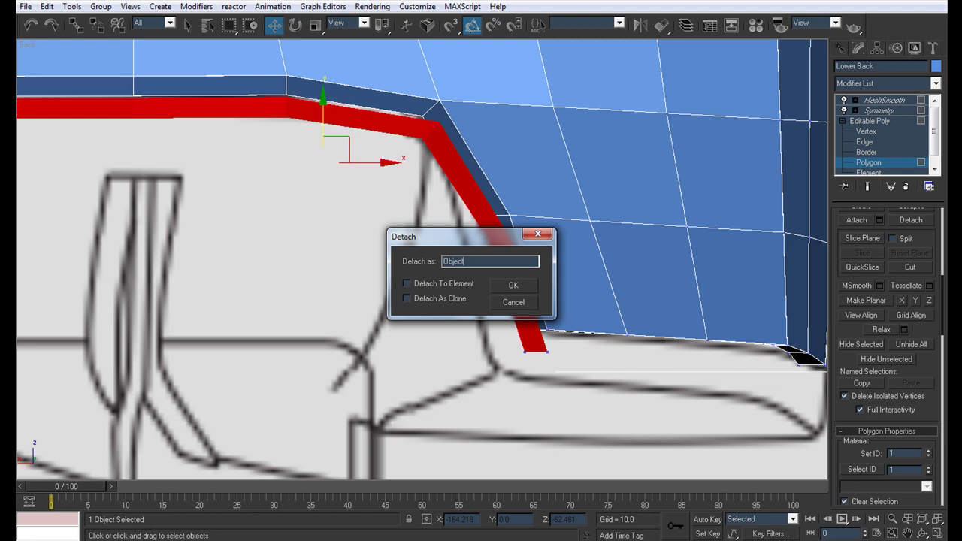
left_click(513, 285)
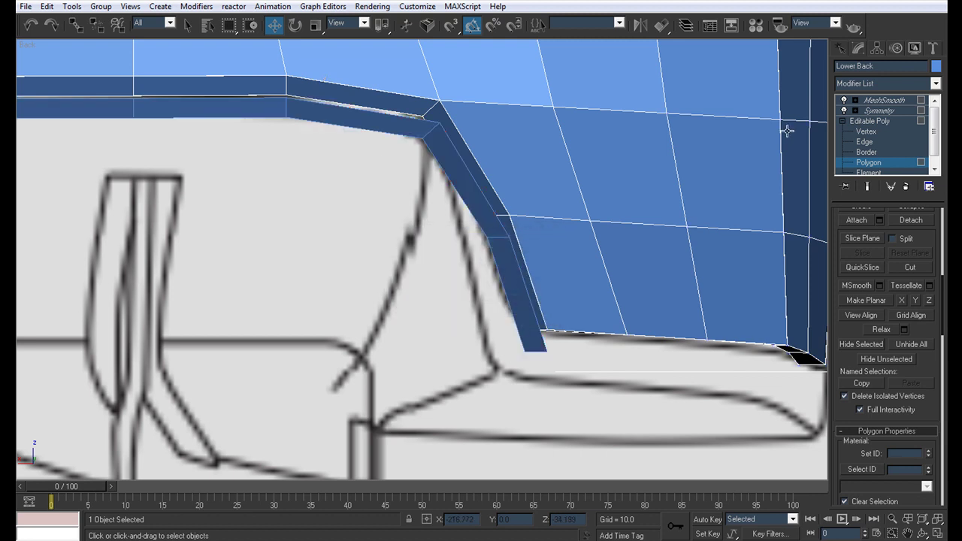
Select the detached strip, enter vertex editing on its Editable Poly and turn off its MeshSmooth modifier.
left_click(866, 121)
left_click(351, 122)
right_click(909, 135)
left_click(892, 155)
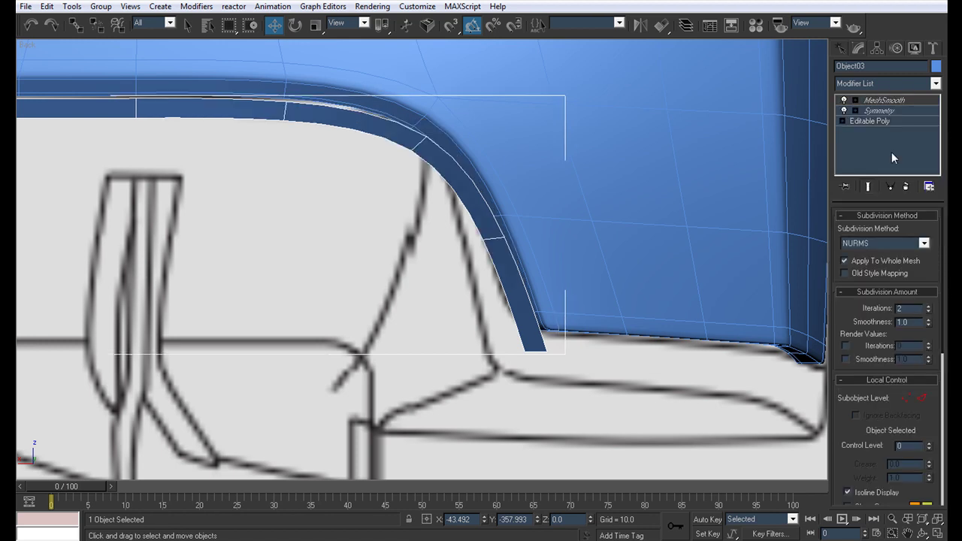
left_click(842, 121)
left_click(857, 132)
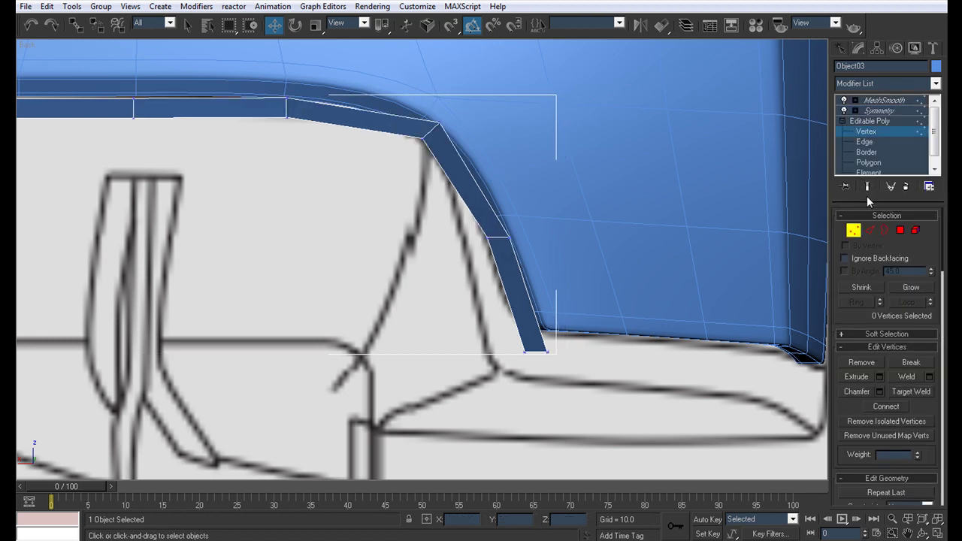
left_click(843, 101)
scroll(394, 199, "up", 5)
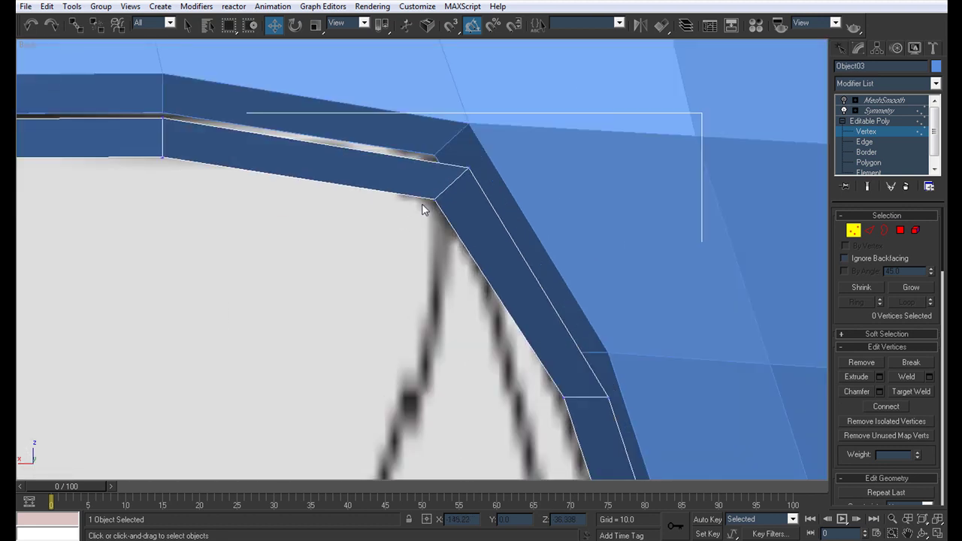
Move the strip's upper corner vertices so its outer edge meets the inner rim corner of the Lower Back.
left_click(465, 167)
scroll(465, 241, "up", 2)
left_click_drag(532, 193, 460, 172)
scroll(460, 172, "down", 5)
middle_click_drag(408, 260, 413, 251)
scroll(415, 252, "up", 5)
left_click(450, 251)
left_click_drag(474, 227, 459, 221)
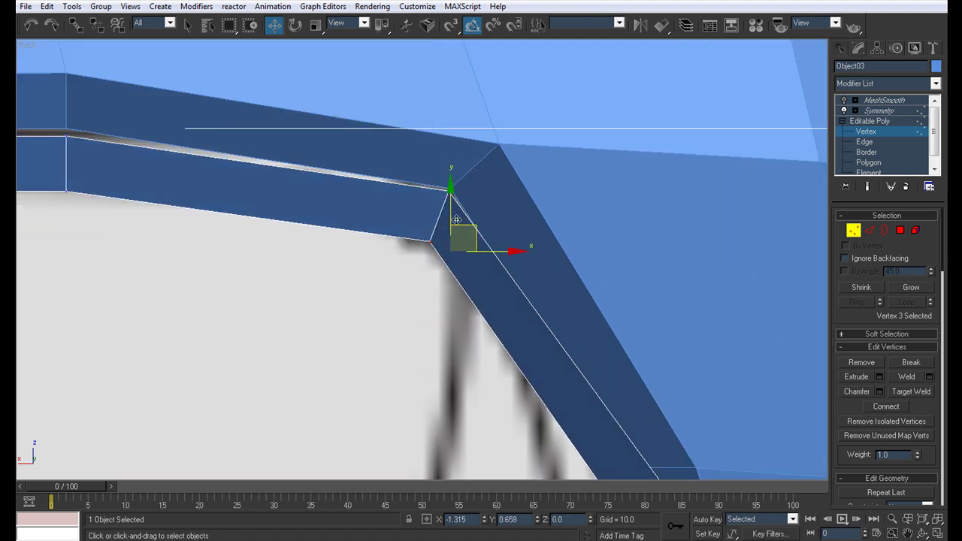
Move the vertex pair midway down the strip's slanted side against the inner rim of the Lower Back.
scroll(511, 259, "down", 3)
scroll(495, 320, "up", 3)
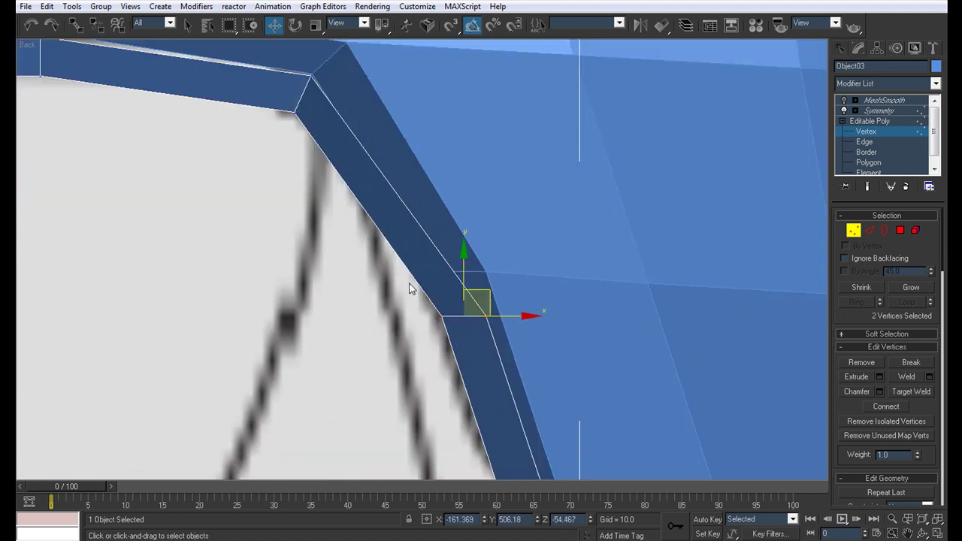
left_click_drag(402, 289, 402, 288)
scroll(409, 274, "up", 3)
left_click_drag(462, 301, 331, 172)
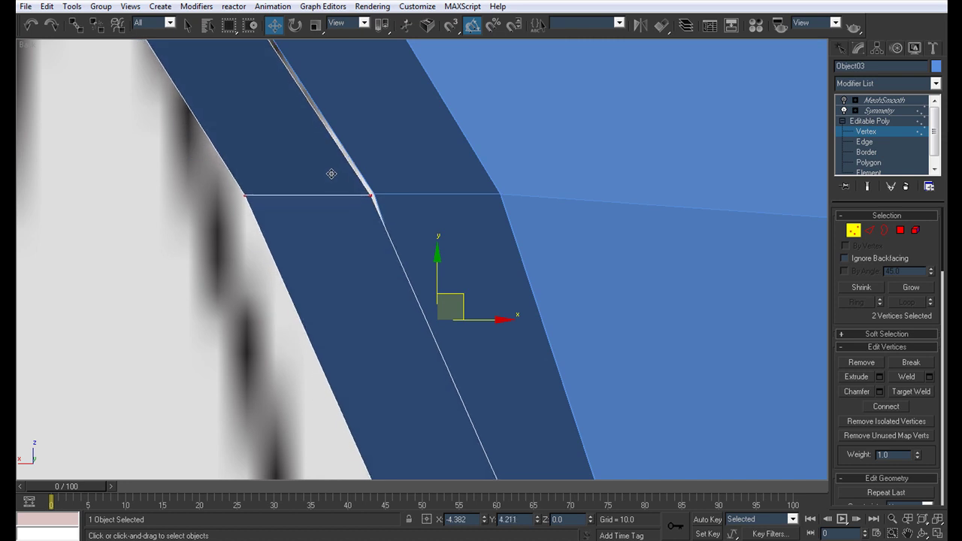
scroll(330, 173, "down", 5)
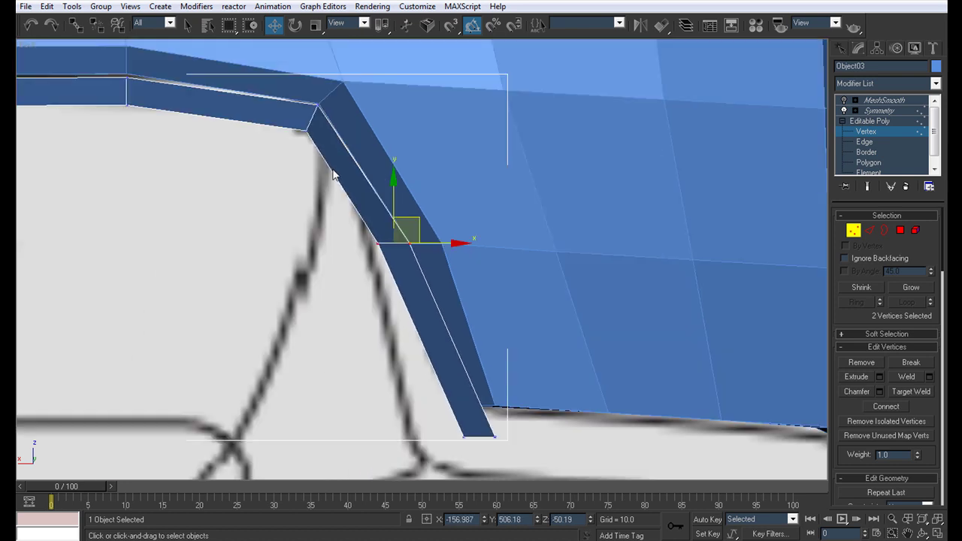
Move the vertex pair at the strip's lower end up against the bottom corner of the Lower Back's rim.
scroll(549, 323, "up", 4)
left_click_drag(494, 278, 681, 382)
middle_click_drag(629, 302, 419, 297)
scroll(352, 309, "down", 4)
scroll(419, 297, "up", 5)
left_click_drag(613, 362, 481, 234)
scroll(419, 241, "down", 5)
middle_click_drag(409, 240, 448, 258)
middle_click_drag(323, 223, 303, 229)
scroll(427, 268, "up", 5)
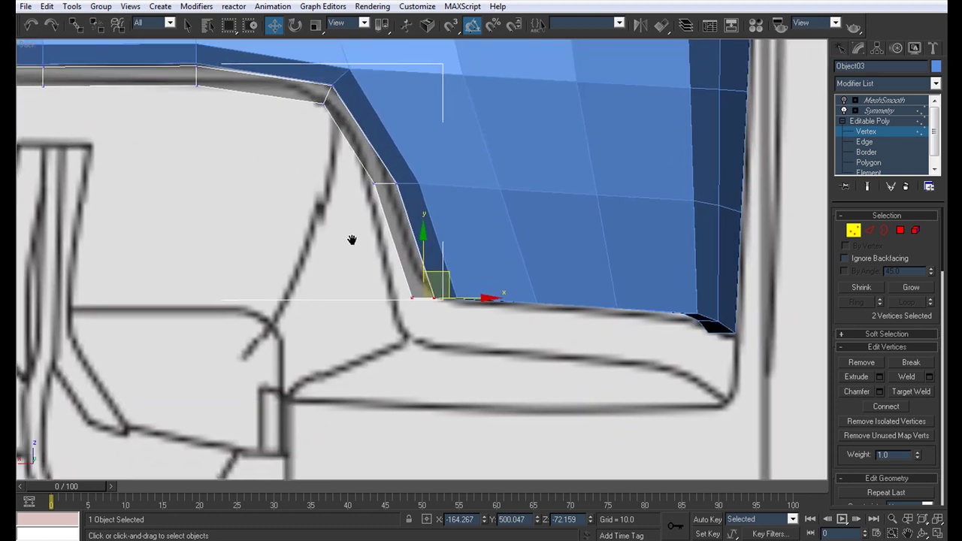
Move the strip's inner lower end vertex inward and down onto the blueprint outline so the end edge slants.
left_click(391, 327)
left_click_drag(438, 327, 404, 325)
middle_click_drag(345, 236, 423, 344)
scroll(406, 317, "down", 2)
scroll(406, 327, "down", 2)
middle_click_drag(416, 299, 347, 255)
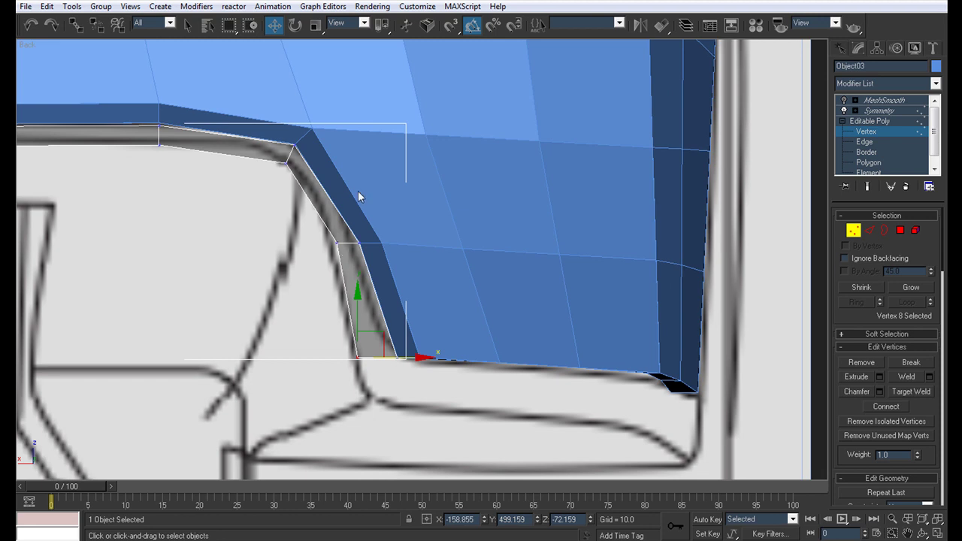
left_click(333, 244)
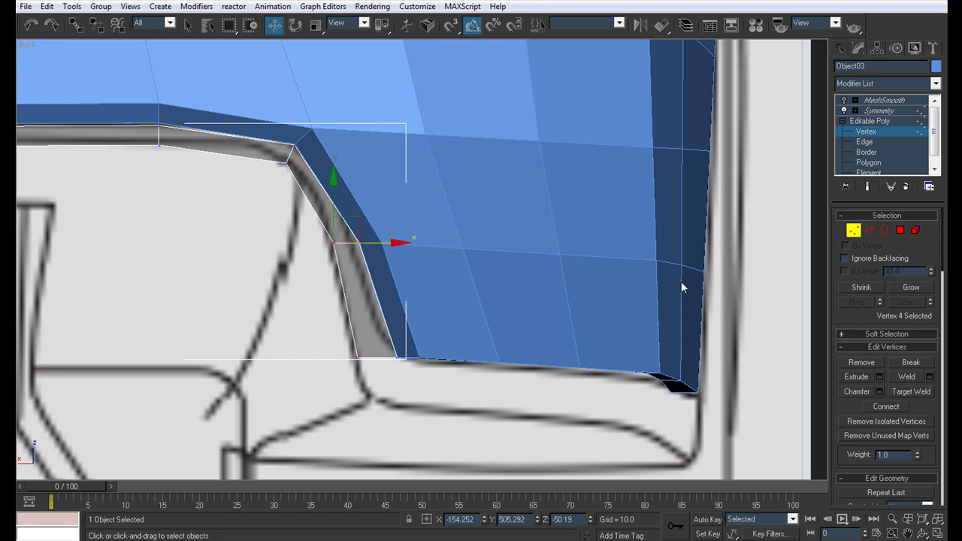
left_click(358, 358)
left_click_drag(358, 316, 359, 331)
left_click_drag(414, 370, 423, 372)
Extend the strip's slanted lower end edge outward into a new polygon below the bumper, and return to vertex editing.
left_click(894, 142)
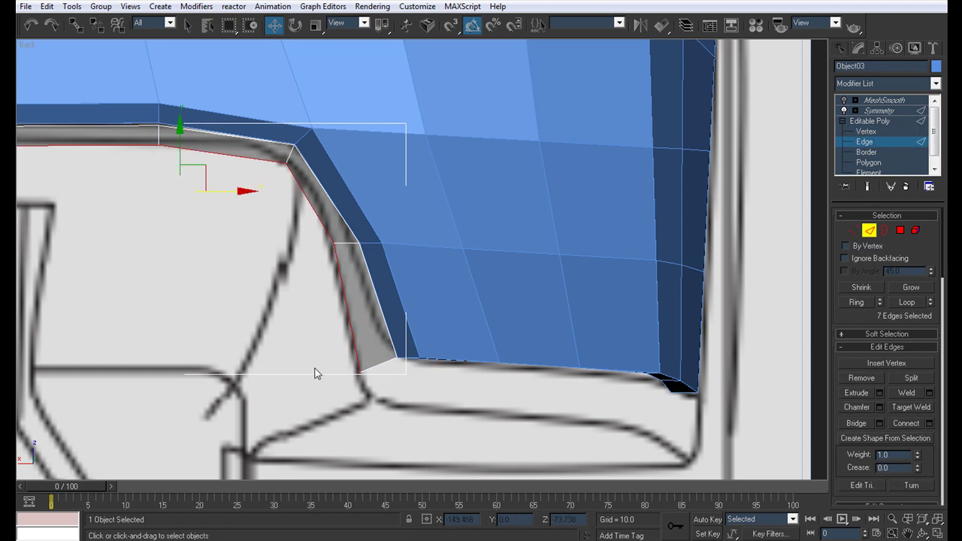
left_click(385, 365)
left_click_drag(391, 352, 437, 347, "shift")
middle_click_drag(424, 336, 423, 266)
scroll(423, 267, "up", 5)
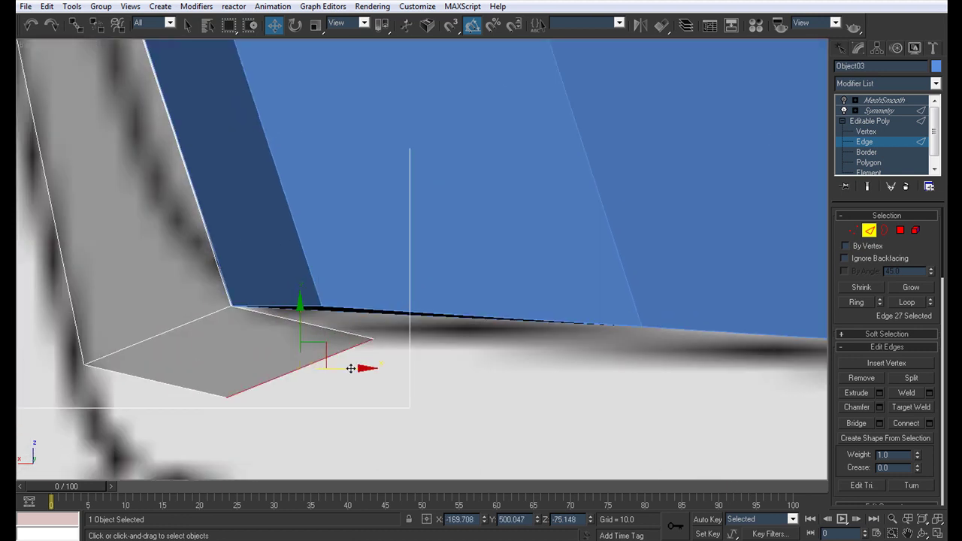
middle_click_drag(356, 368, 429, 348)
left_click(866, 131)
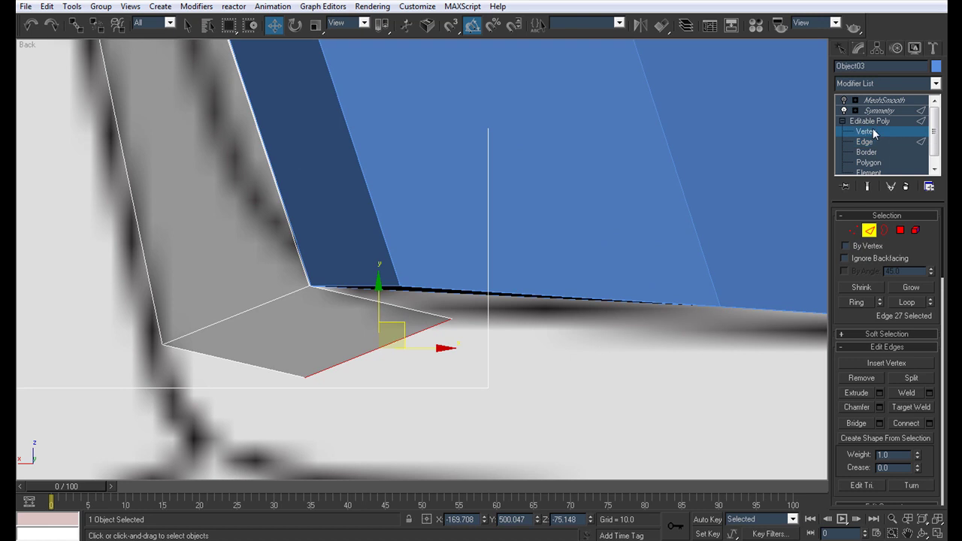
Fit the new end polygon's outer vertices, the upper to Lower Back's bottom corner and the lower onto the blueprint line.
left_click(450, 319)
left_click_drag(432, 264, 423, 263)
left_click(400, 288)
scroll(354, 299, "down", 3)
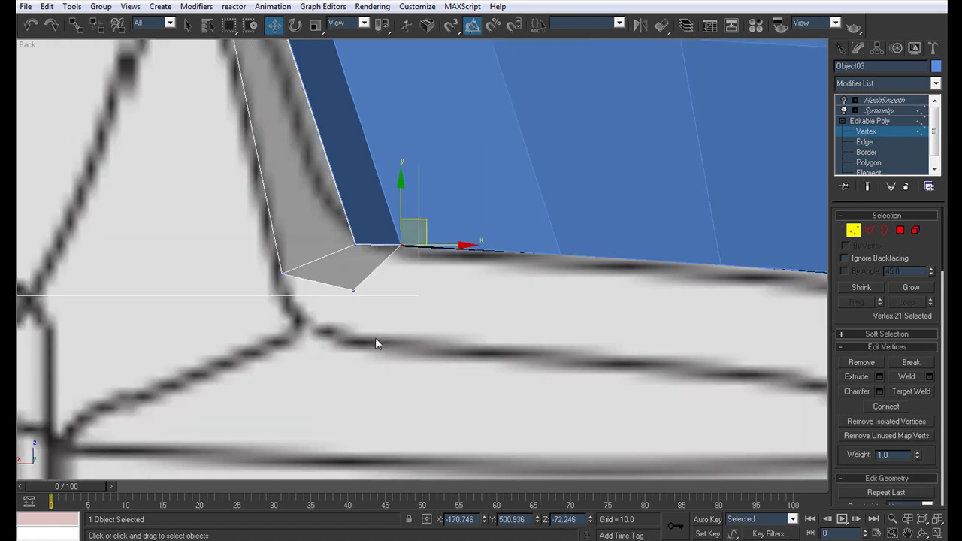
left_click_drag(379, 267, 420, 321)
scroll(406, 312, "down", 3)
middle_click_drag(395, 279, 302, 276)
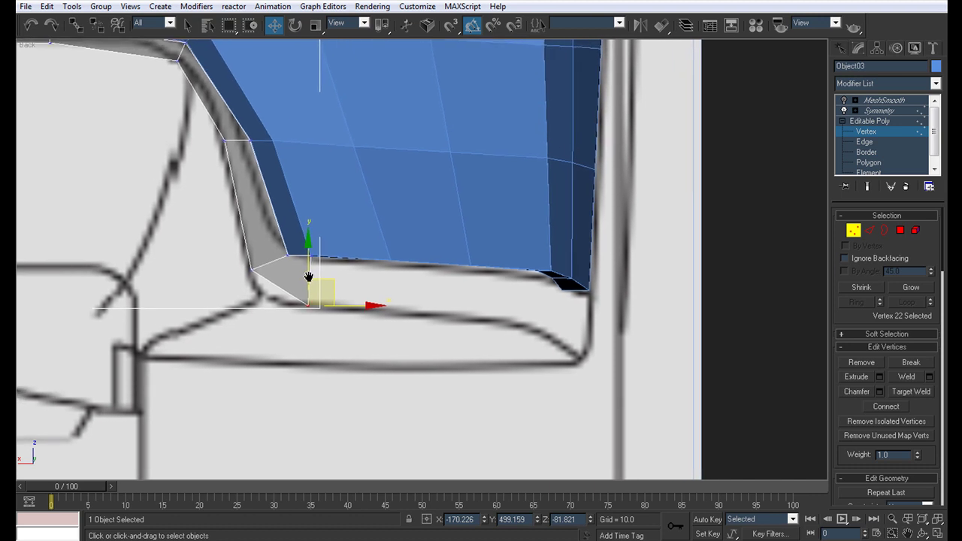
scroll(343, 277, "up", 3)
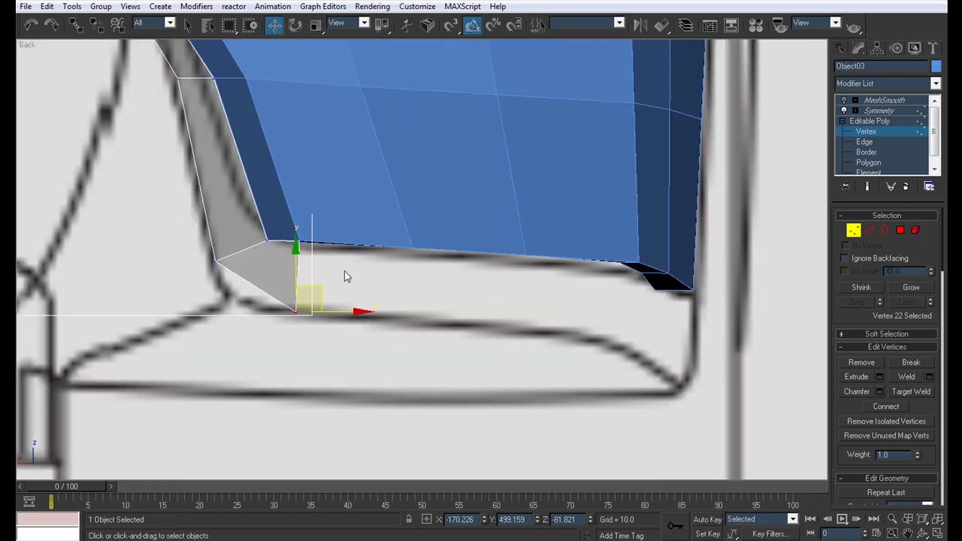
Select the Lower Back object and pick the five narrow polygons along the underside of its lower corner.
left_click(866, 142)
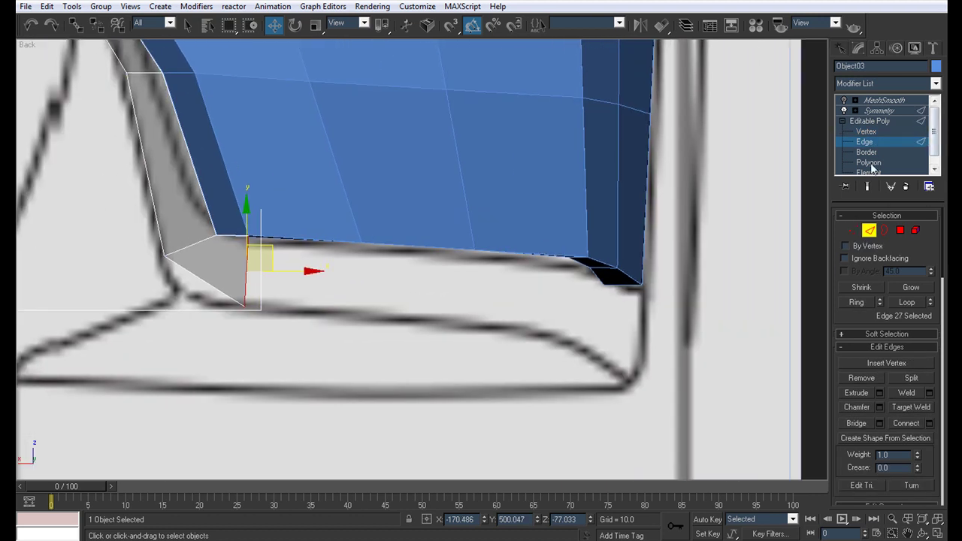
left_click(868, 162)
left_click(430, 178)
left_click(870, 123)
left_click(348, 190)
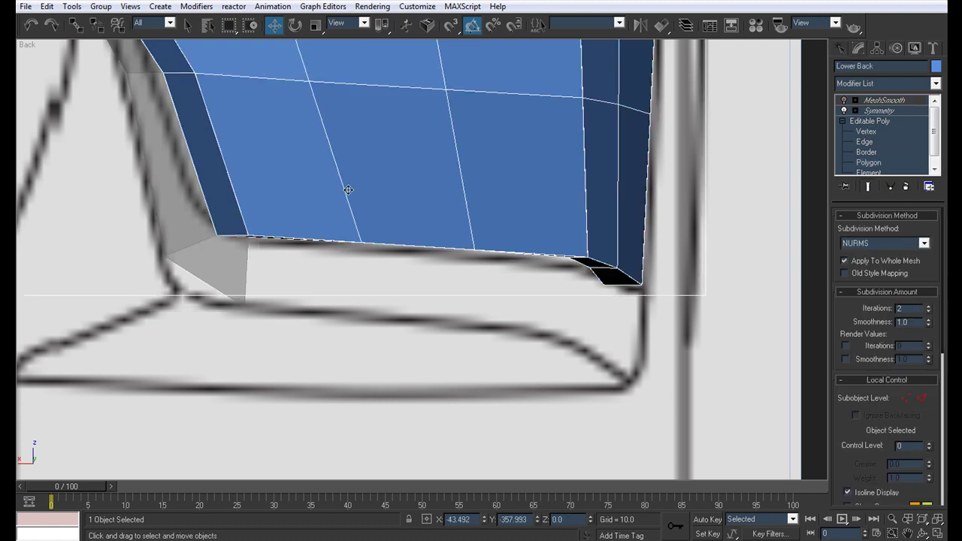
middle_click_drag(357, 195, 360, 164)
middle_click_drag(429, 177, 373, 189)
key("alt+w")
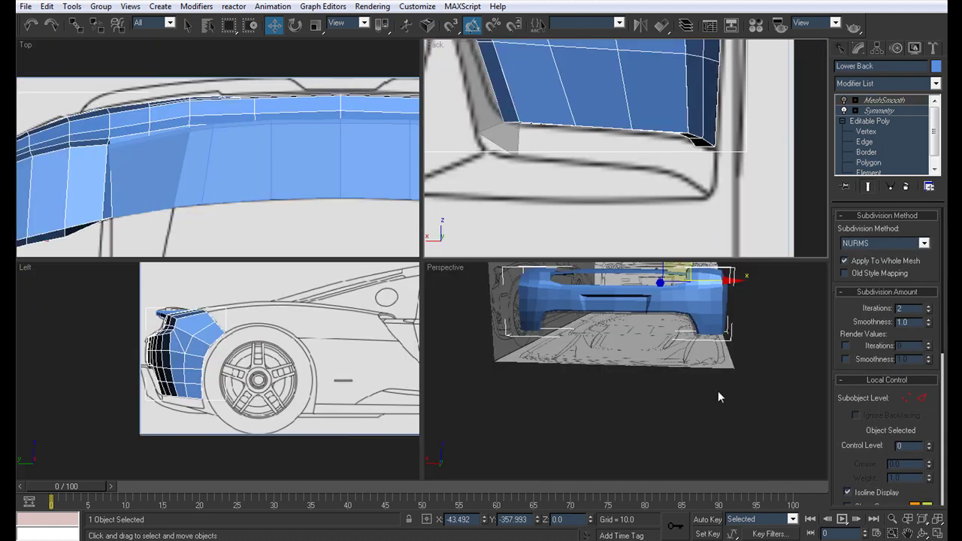
middle_click_drag(723, 409, 646, 422)
key("alt+w")
middle_click_drag(490, 333, 468, 362, "alt")
scroll(472, 279, "up", 3)
scroll(473, 331, "up", 2)
middle_click_drag(482, 289, 482, 336)
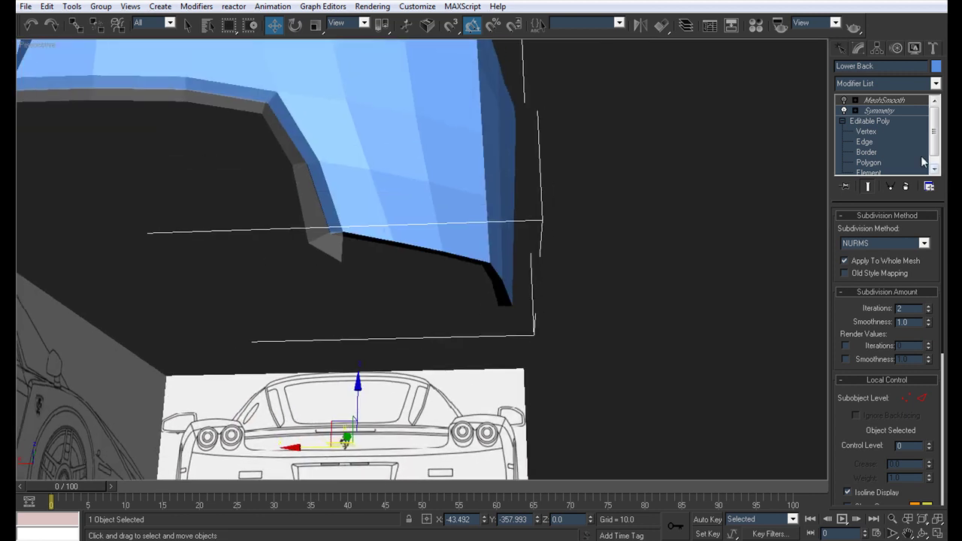
key("4")
left_click(490, 279)
left_click(487, 268, "ctrl")
left_click(456, 258, "ctrl")
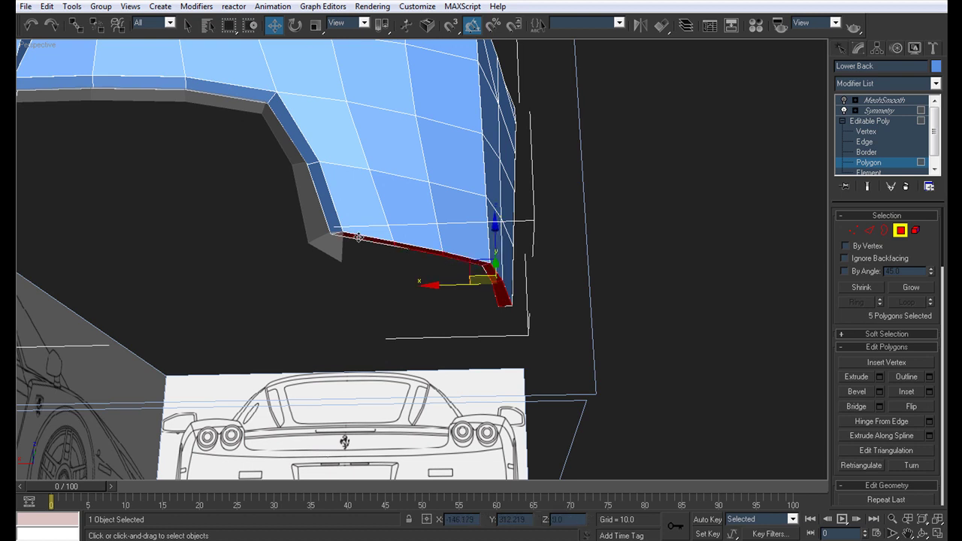
Clone the five underside polygons about 1.9 units down along Z and detach the copy as a separate object.
left_click_drag(498, 241, 495, 241)
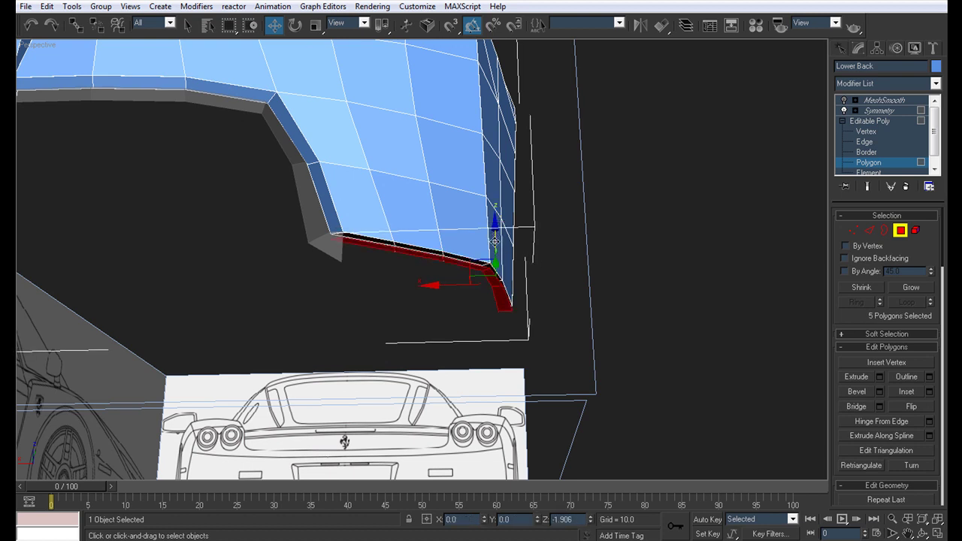
key("Return")
key("alt+w")
key("alt+w")
middle_click_drag(631, 196, 789, 213)
scroll(938, 266, "down", 5)
left_click(911, 403)
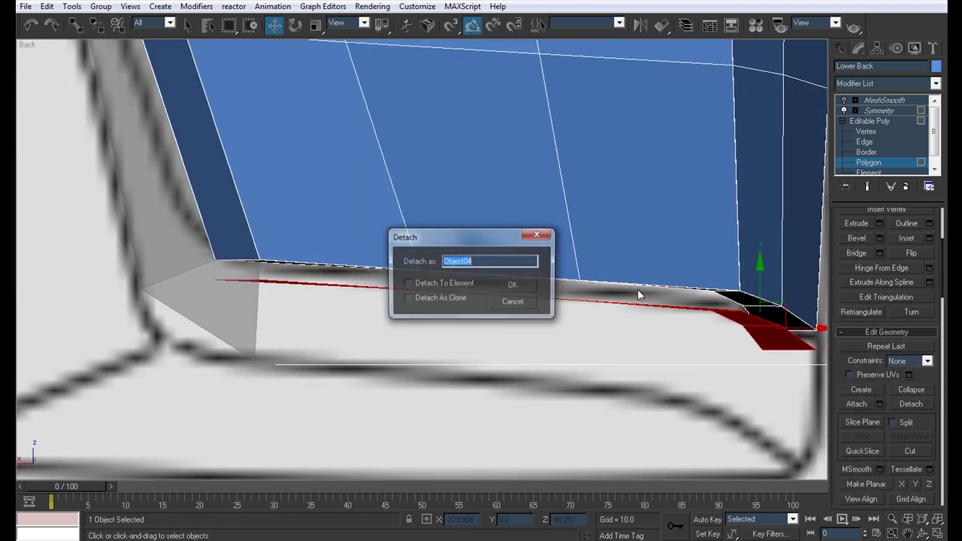
left_click(505, 285)
Select the grey trim strip and attach the detached underside polygons to it.
left_click(874, 121)
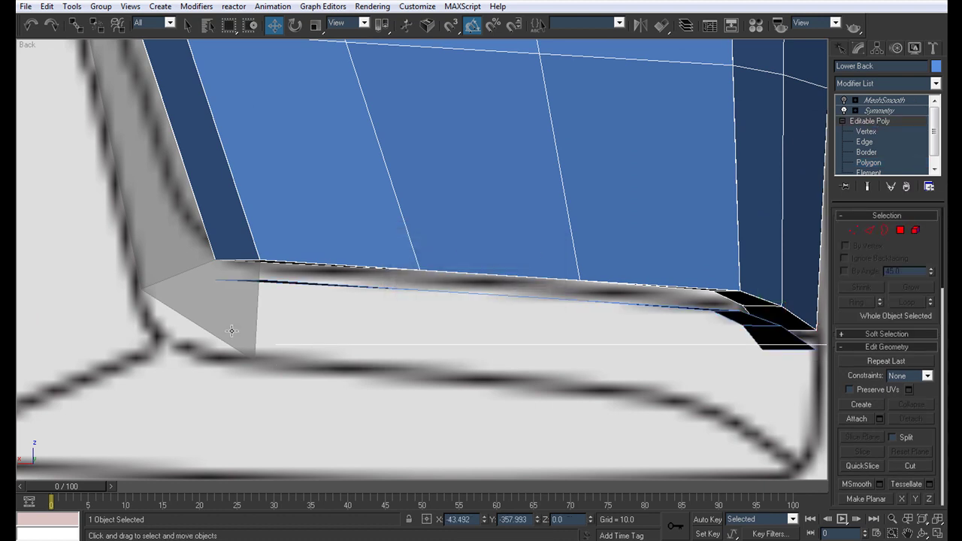
left_click(232, 309)
left_click(886, 123)
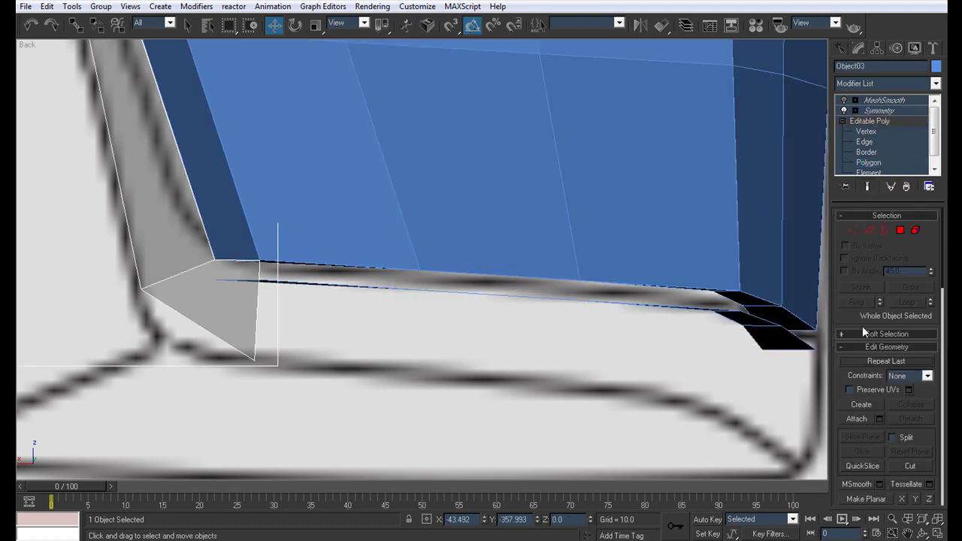
left_click(855, 418)
left_click(736, 314)
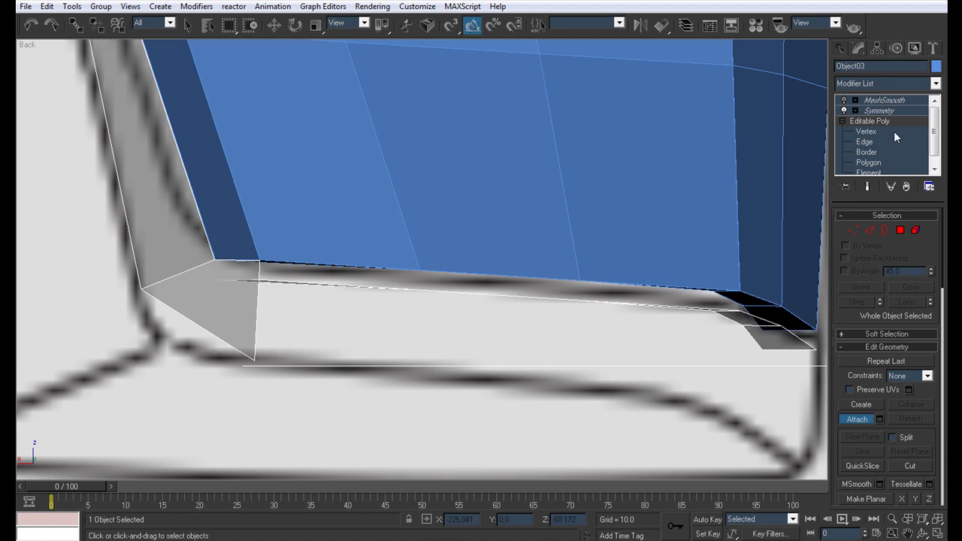
Target weld the attached piece's nearest upper vertex to the trim strip's corner at Lower Back's bottom edge.
left_click(872, 132)
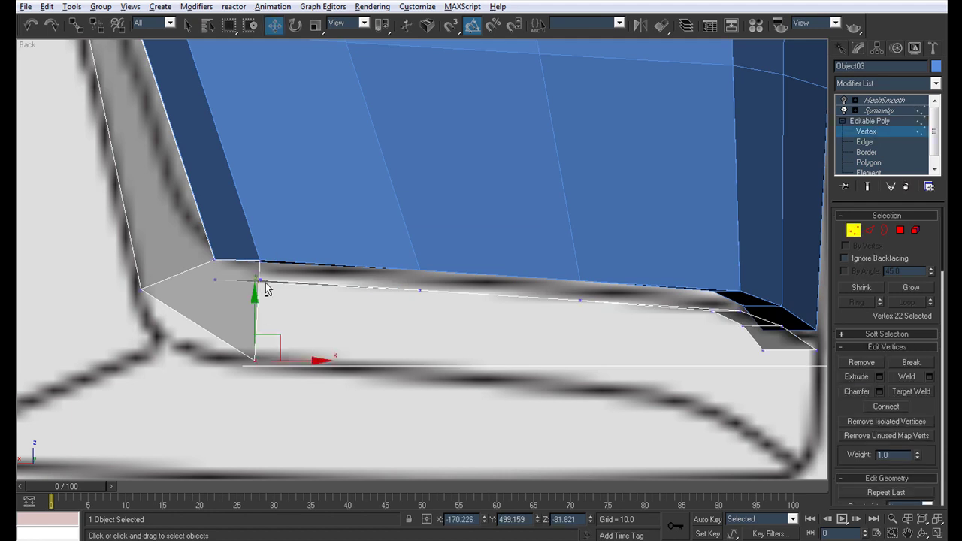
key("ctrl+shift+w")
left_click(260, 258)
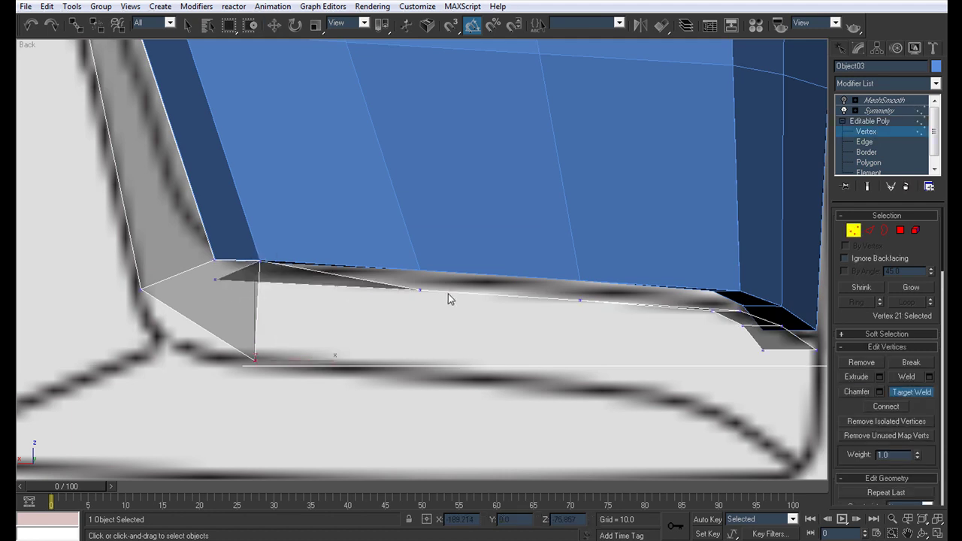
middle_click_drag(423, 299, 333, 286)
right_click(624, 316)
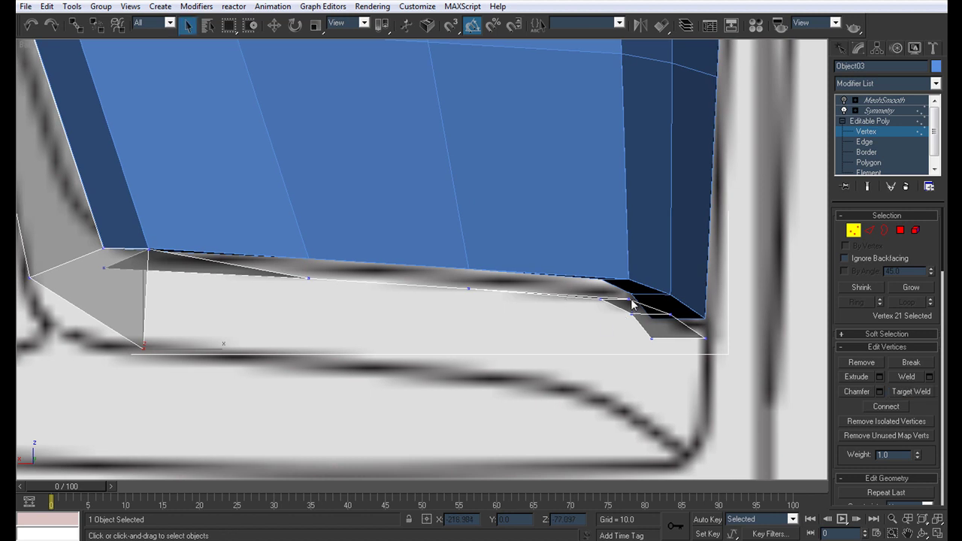
key("w")
Raise the three upper vertices at the attached piece's outer end onto Lower Back's bottom corner vertices.
middle_click_drag(628, 299, 453, 273)
scroll(457, 257, "up", 2)
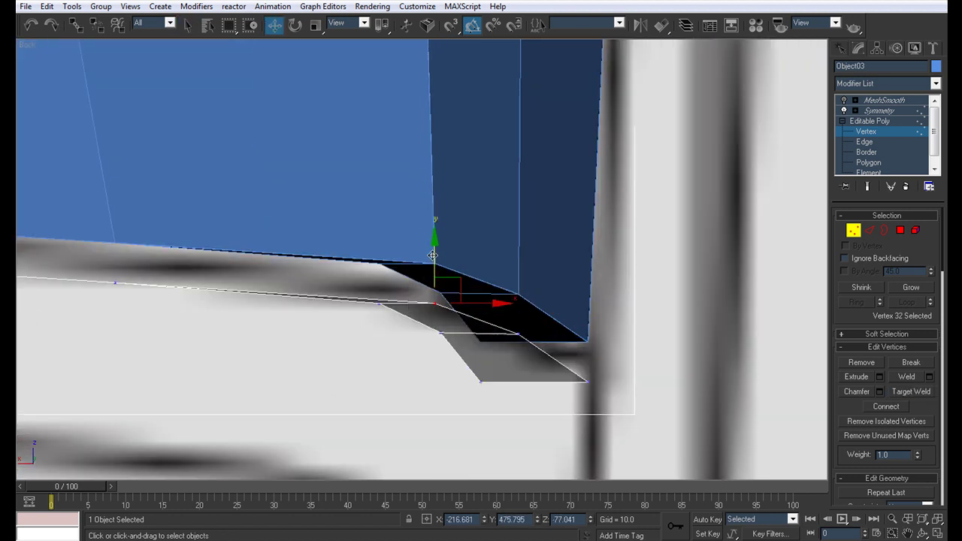
left_click_drag(442, 316, 426, 296)
left_click(388, 301, "ctrl")
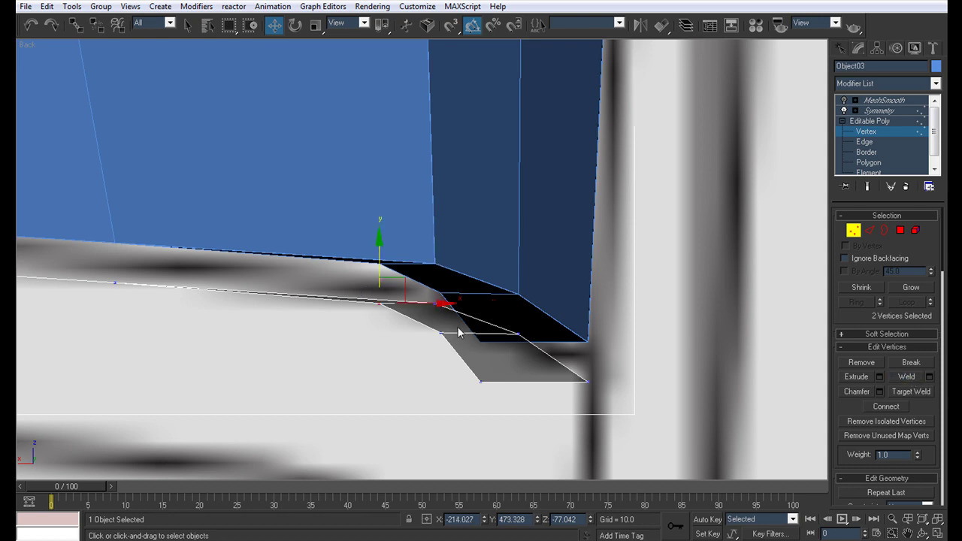
left_click(433, 268)
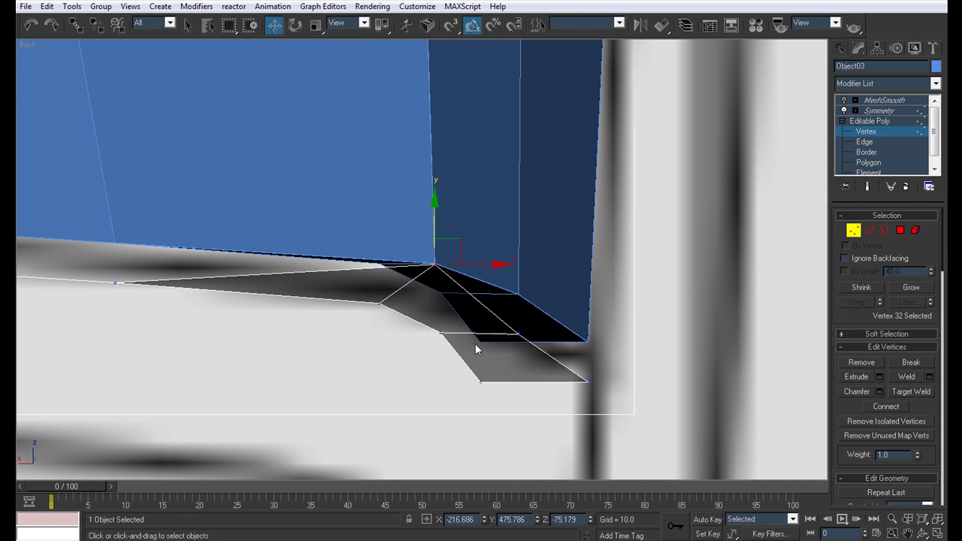
left_click(520, 299)
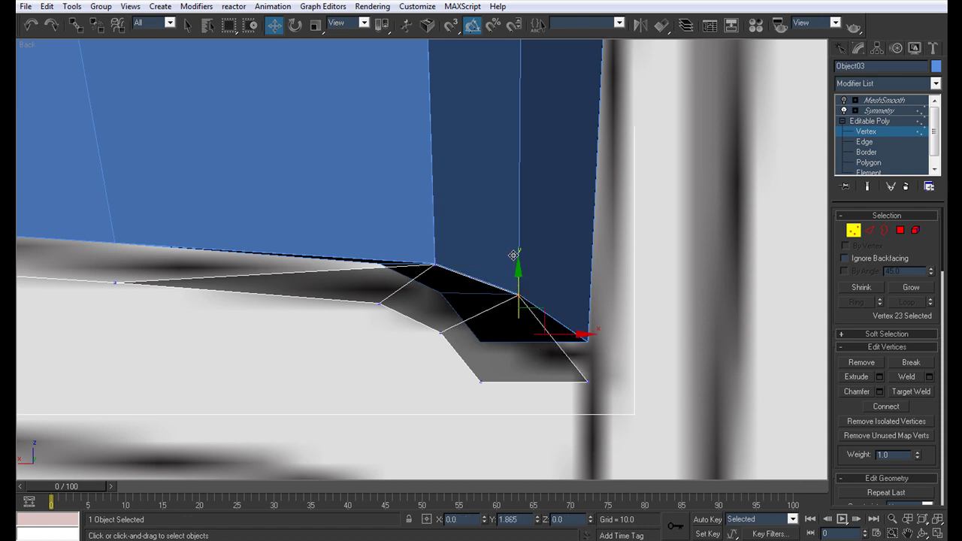
left_click(586, 381)
left_click(588, 342)
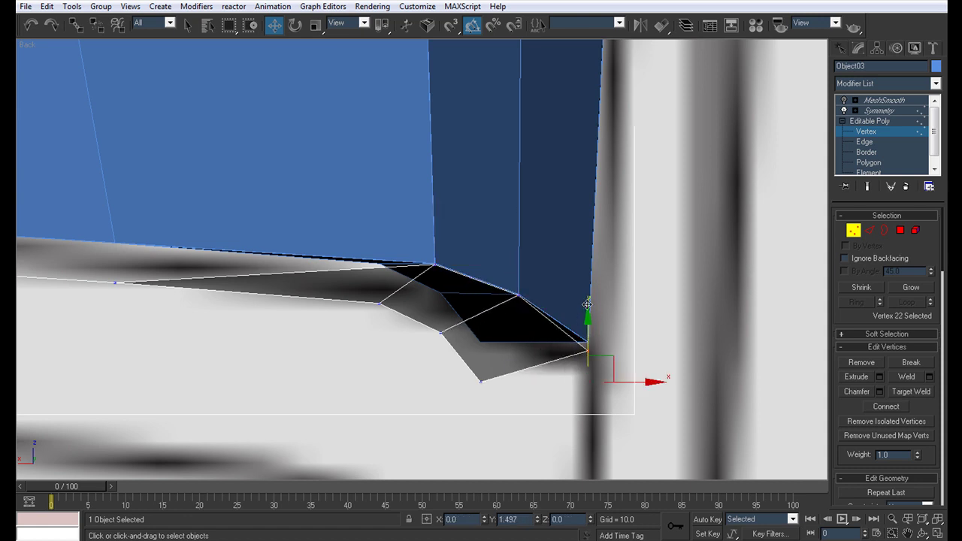
Move the lower vertex at the strip's outer end down to the blueprint's outer bottom corner.
scroll(479, 365, "down", 3)
left_click(438, 267)
left_click_drag(435, 250, 485, 345)
middle_click_drag(485, 345, 611, 389)
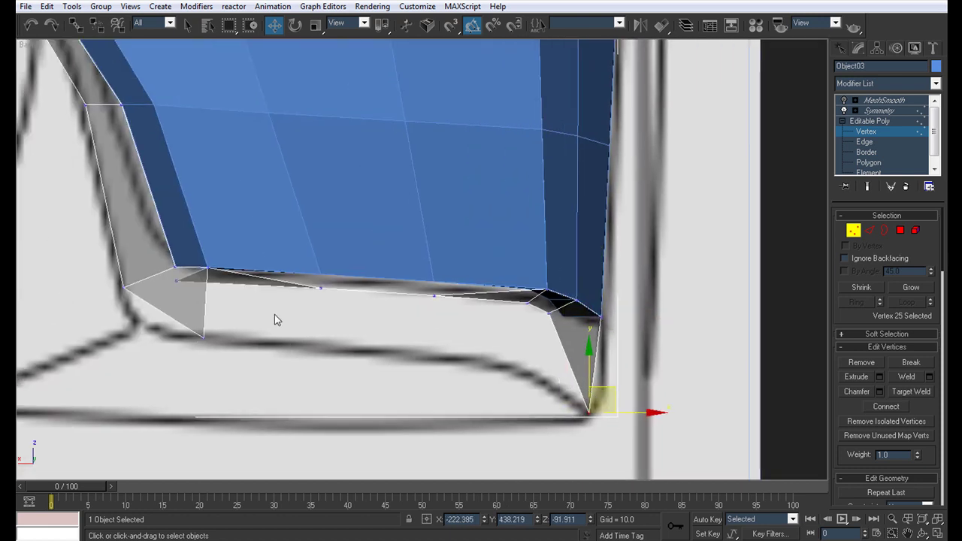
Raise the strip's two middle upper vertices onto Lower Back's bottom edge, in line with its vertical edges.
middle_click_drag(329, 324, 369, 352)
scroll(369, 352, "up", 3)
left_click(299, 375)
left_click_drag(299, 342, 300, 307)
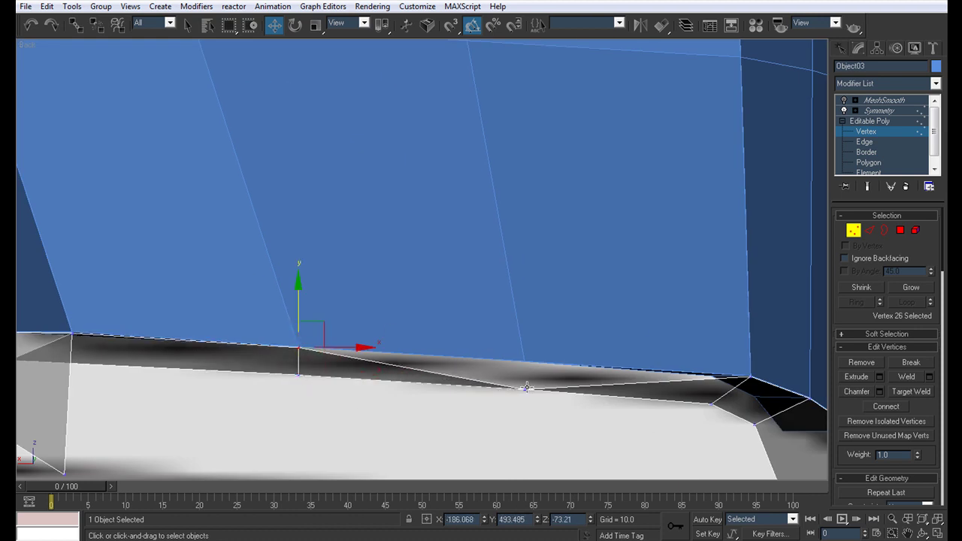
left_click_drag(523, 356, 526, 327)
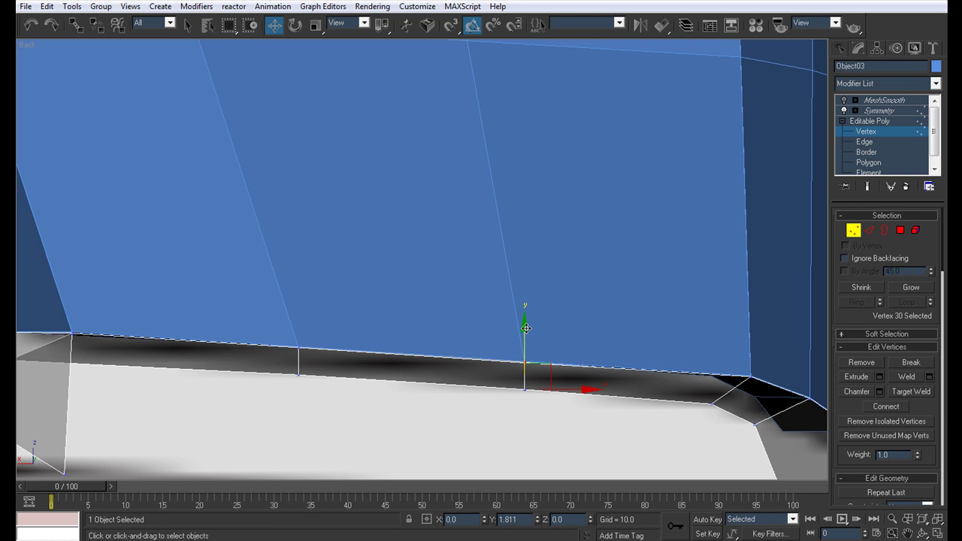
scroll(509, 341, "down", 4)
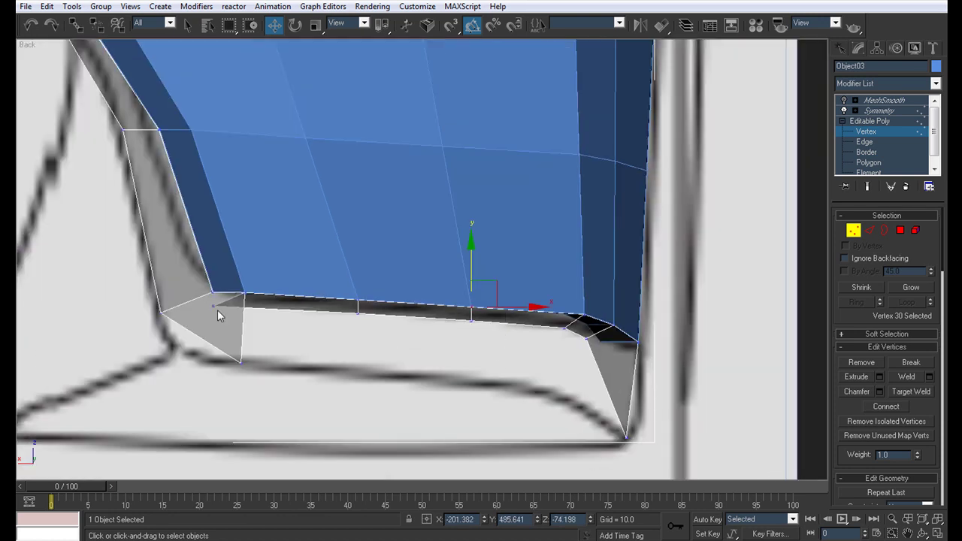
Target weld the attached piece's loose inner end vertex to the trim strip's lower corner vertex.
key("ctrl+shift+w")
left_click(241, 363)
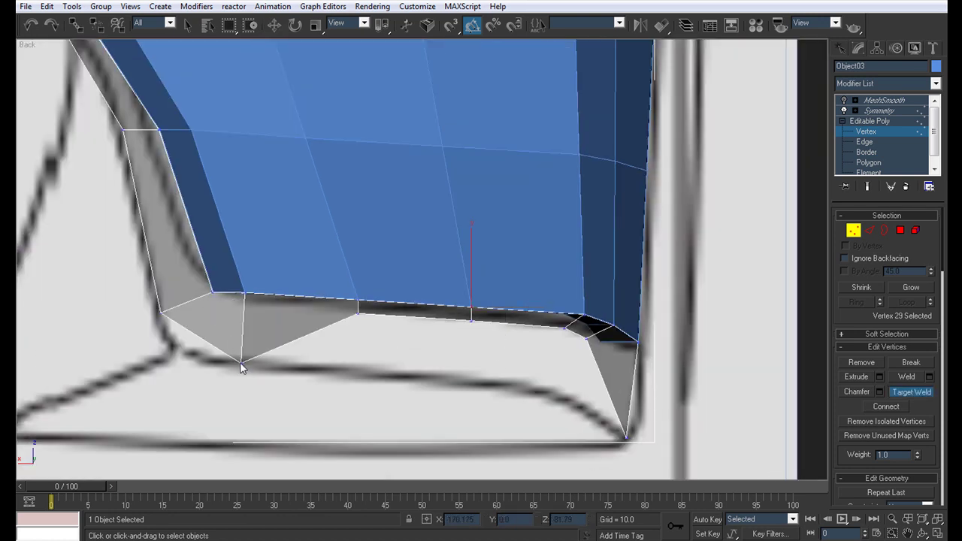
key("w")
Lower the strip's remaining bottom vertices onto the curved blueprint line, including the inner corner vertex.
left_click_drag(360, 269, 360, 324)
left_click_drag(468, 288, 481, 343)
left_click(573, 304)
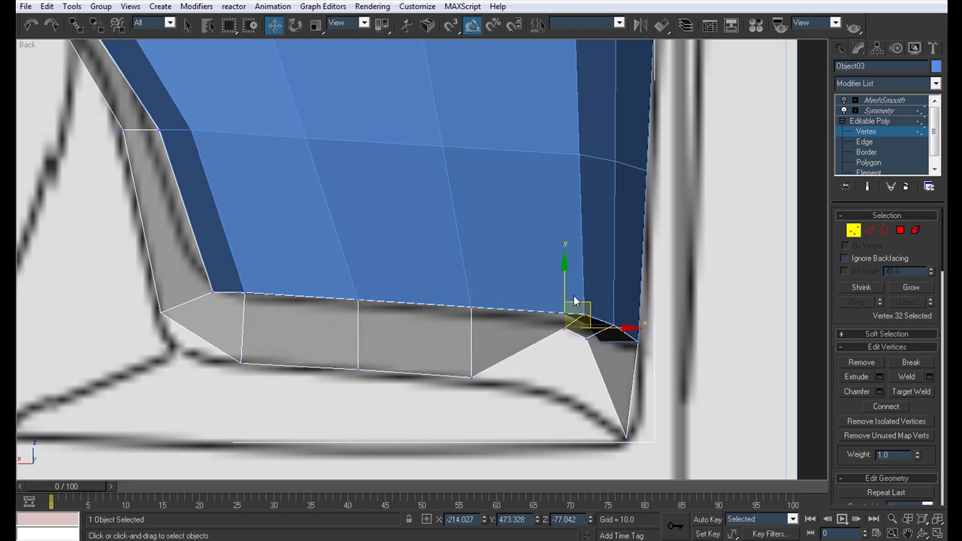
left_click_drag(562, 288, 563, 354)
left_click(588, 338)
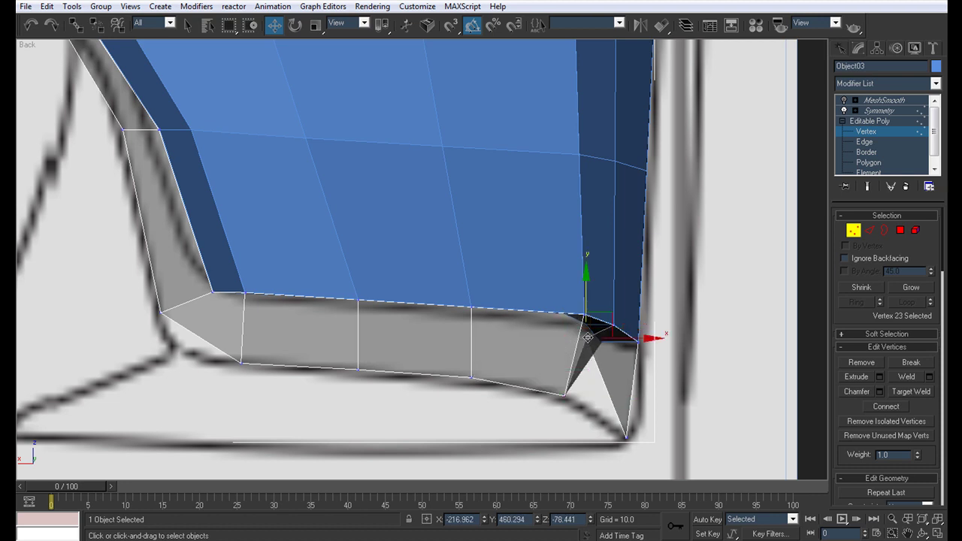
left_click_drag(585, 293, 586, 356)
middle_click_drag(167, 376, 326, 384)
left_click_drag(311, 317, 368, 342)
Shift the vertices along the lower section's bottom edge slightly in depth along Y, viewing the strip from below.
scroll(339, 335, "down", 4)
middle_click_drag(339, 335, 444, 354)
key("alt+w")
middle_click_drag(623, 393, 371, 291)
key("alt+w")
key("z")
scroll(556, 344, "down", 4)
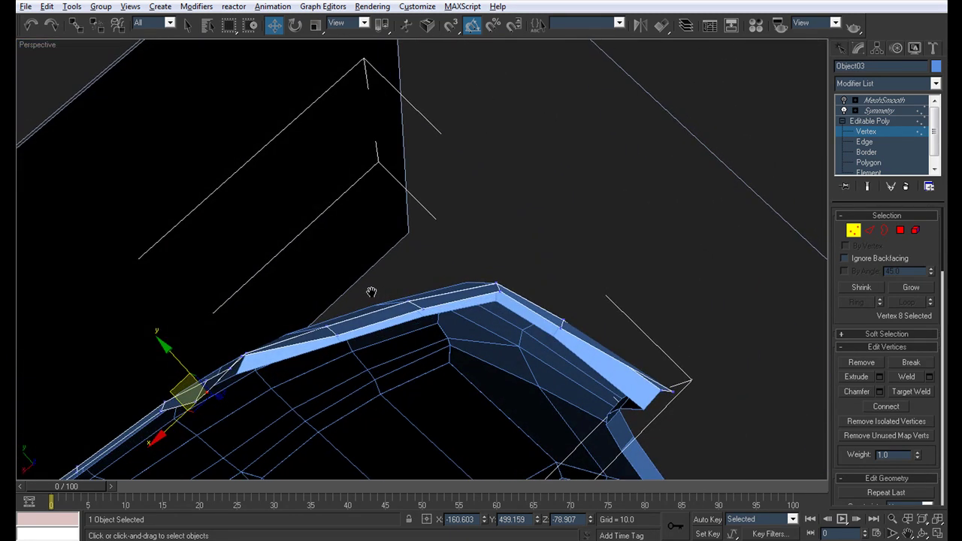
left_click(560, 325)
left_click_drag(534, 358, 535, 355)
left_click(496, 299)
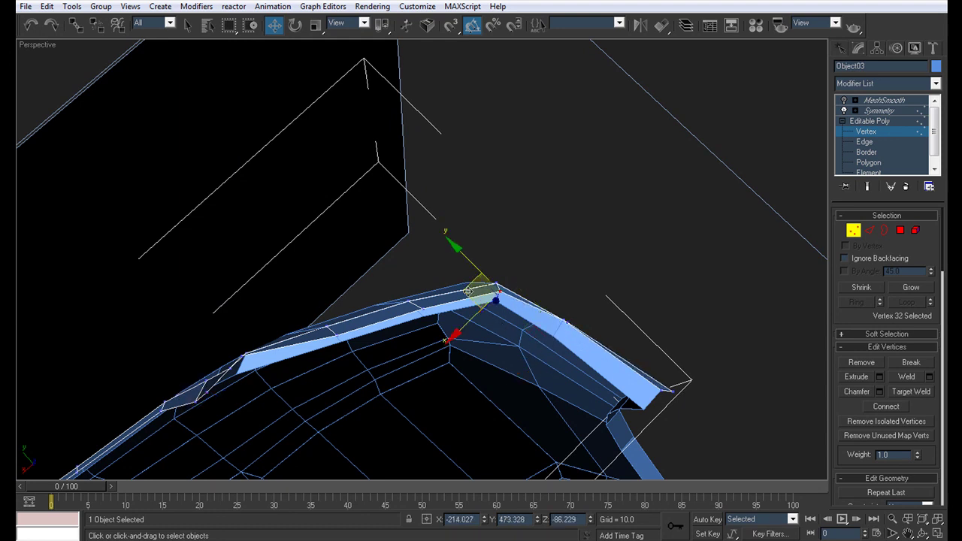
left_click(421, 314)
left_click_drag(385, 271, 382, 264)
left_click(337, 337)
left_click_drag(305, 302, 297, 295)
Adjust the depth of the strip's vertices along its slanted side so they follow Lower Back's inner rim.
middle_click_drag(297, 295, 440, 429, "alt")
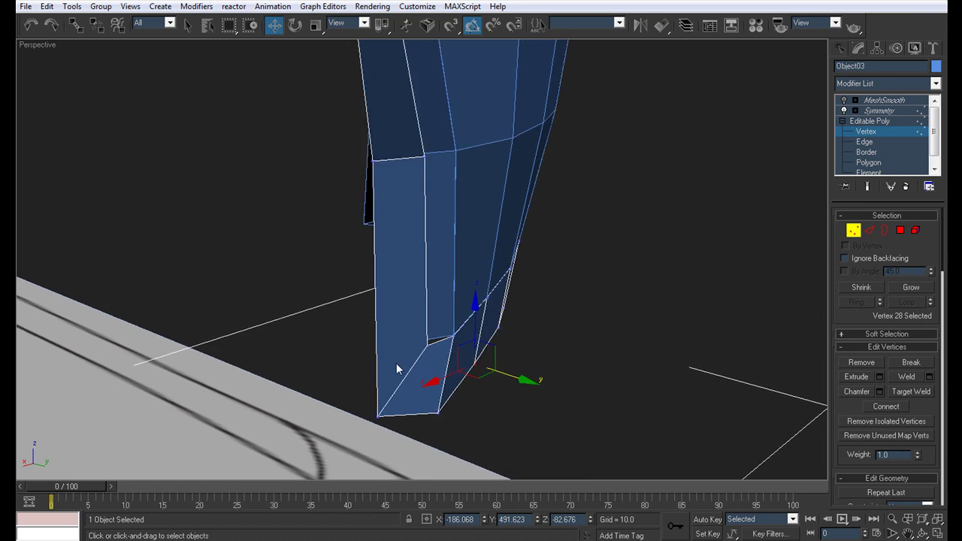
left_click(425, 341)
left_click_drag(454, 353, 445, 357)
left_click(425, 156)
left_click_drag(456, 163, 445, 162)
middle_click_drag(448, 163, 418, 292)
left_click(401, 258)
left_click_drag(421, 287, 407, 277)
Move the strip's upper vertex at the outer bend of the central section inward along Y toward Lower Back's rim.
middle_click_drag(433, 293, 478, 318, "alt")
scroll(414, 251, "down", 4)
left_click(456, 317)
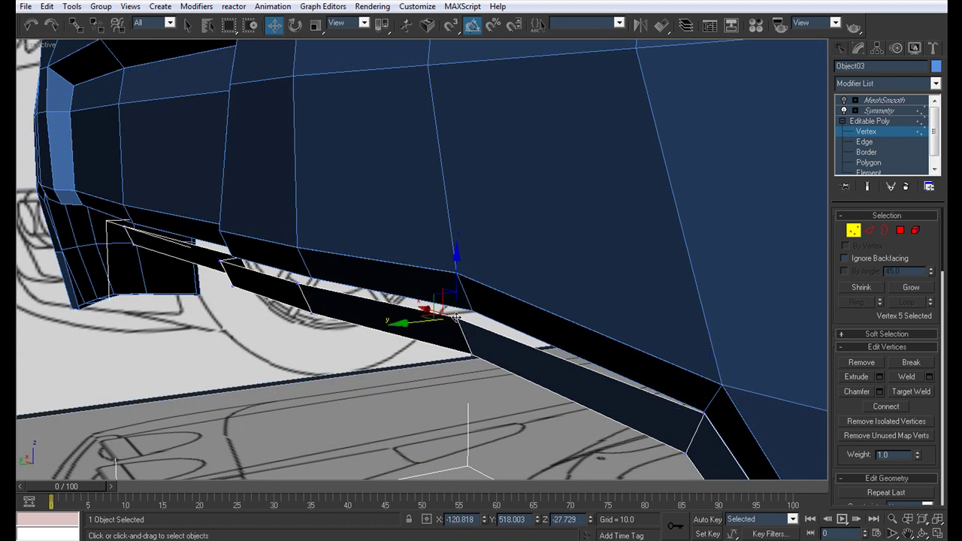
middle_click_drag(413, 324, 508, 324, "alt")
Raise the strip's upper vertex at the car's centreline slightly toward Lower Back's rim in the Back view.
key("alt+w")
scroll(558, 183, "up", 4)
middle_click_drag(629, 208, 511, 199)
scroll(489, 150, "up", 2)
middle_click_drag(481, 167, 726, 183)
scroll(726, 183, "down", 2)
scroll(601, 170, "down", 2)
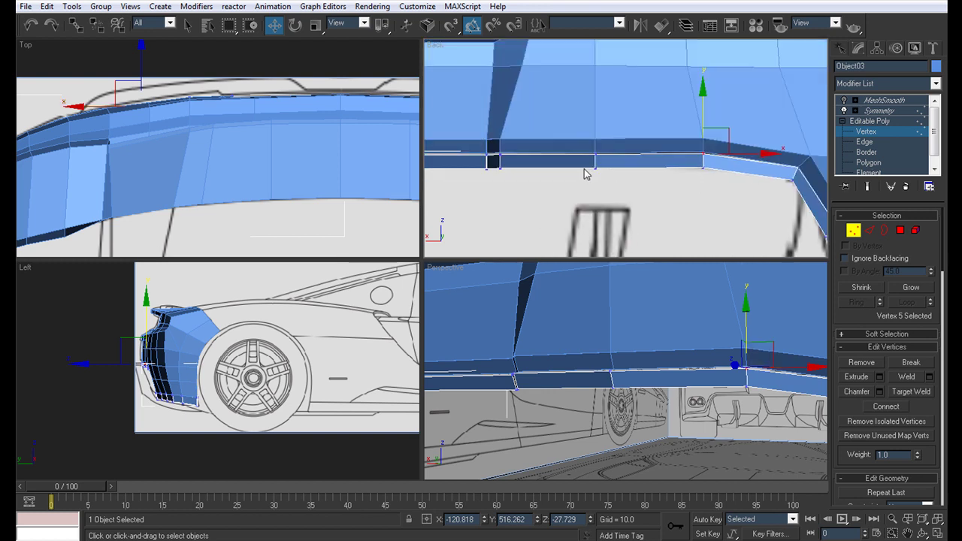
middle_click_drag(558, 169, 701, 189)
key("alt+w")
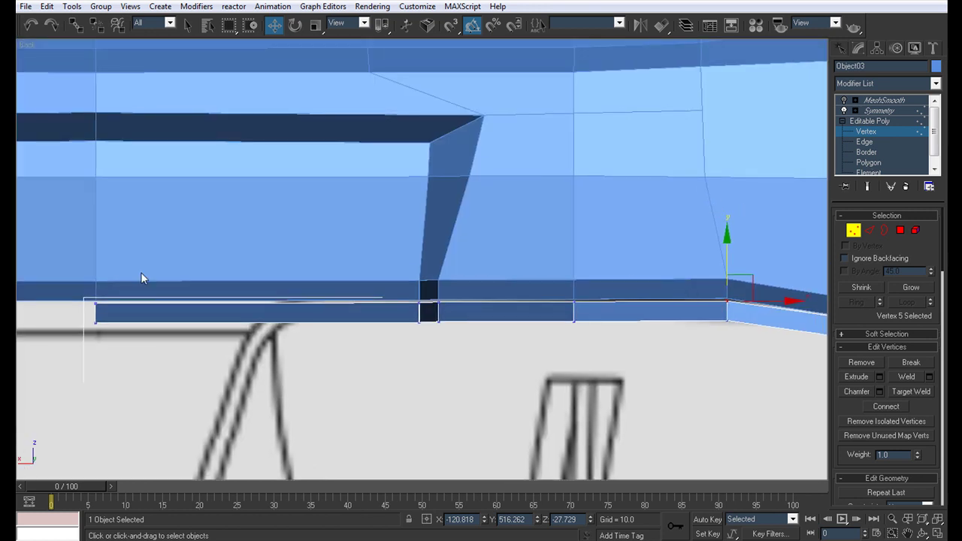
left_click(97, 303)
middle_click_drag(113, 301, 371, 270)
scroll(368, 268, "up", 3)
left_click_drag(283, 242, 287, 234)
middle_click_drag(777, 207, 398, 234)
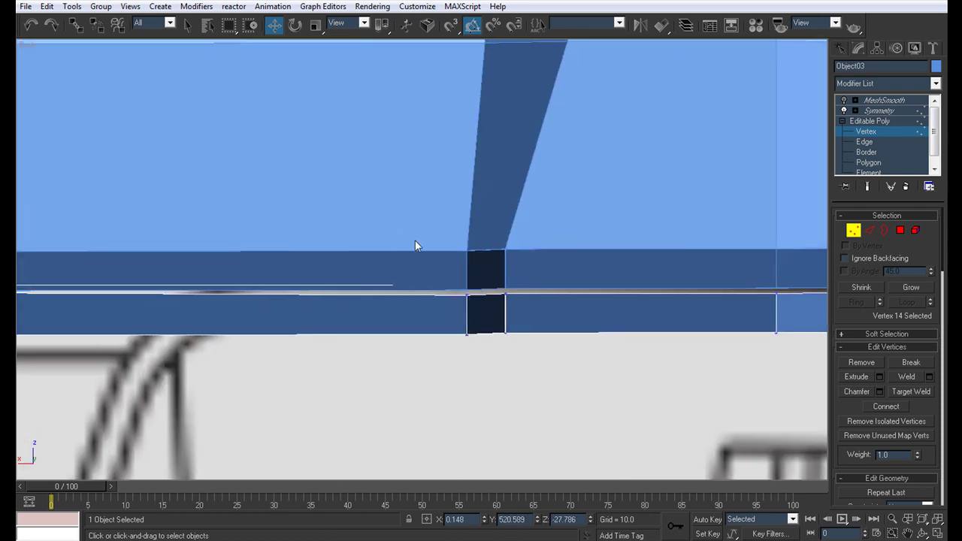
Raise the strip's upper vertices around the plate recess corner by about 0.378 toward Lower Back's rim in the Back view.
left_click_drag(486, 252, 487, 247)
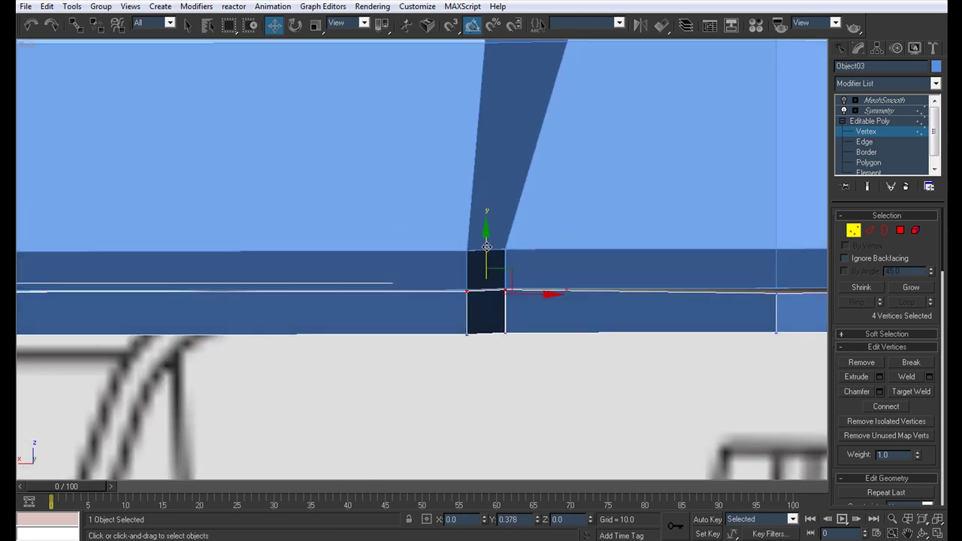
scroll(472, 255, "up", 4)
middle_click_drag(511, 272, 406, 153)
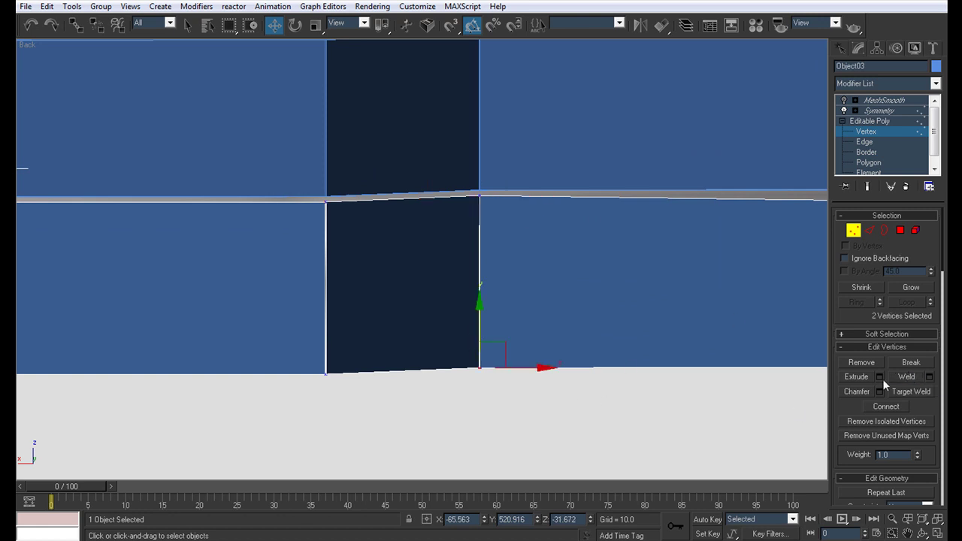
left_click_drag(350, 396, 309, 351)
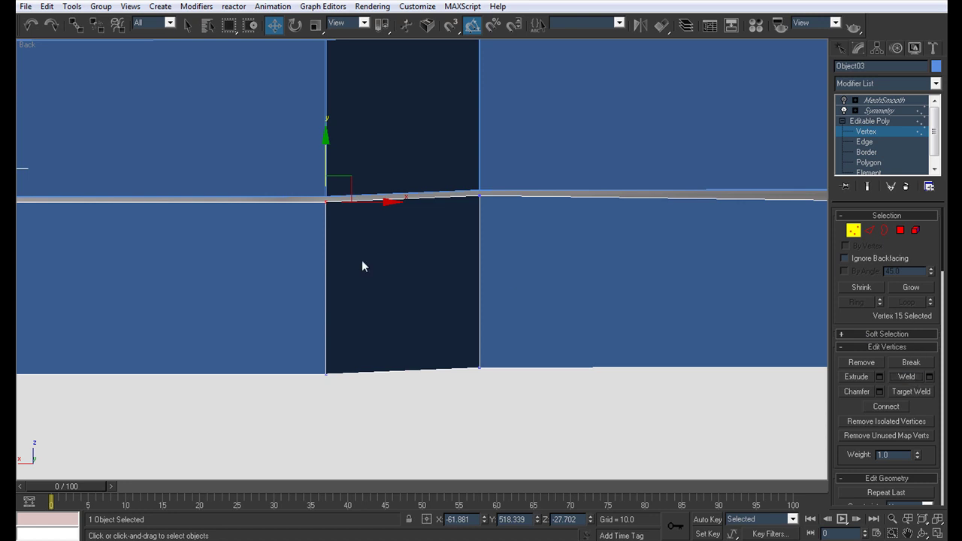
Adjust the depth of the strip's upper vertices at the plate recess corner in the Perspective view.
scroll(320, 262, "down", 2)
key("alt+w")
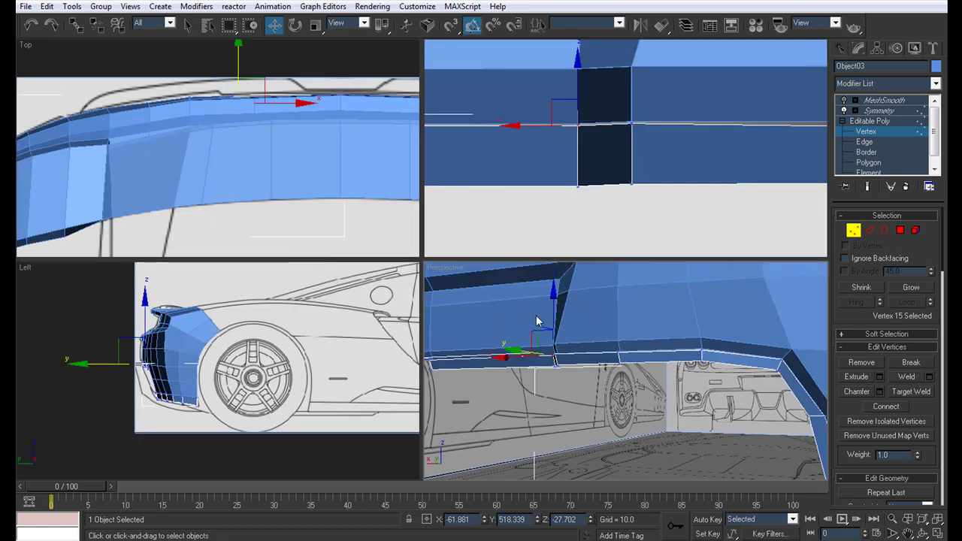
middle_click_drag(566, 355, 639, 379, "alt")
key("alt+w")
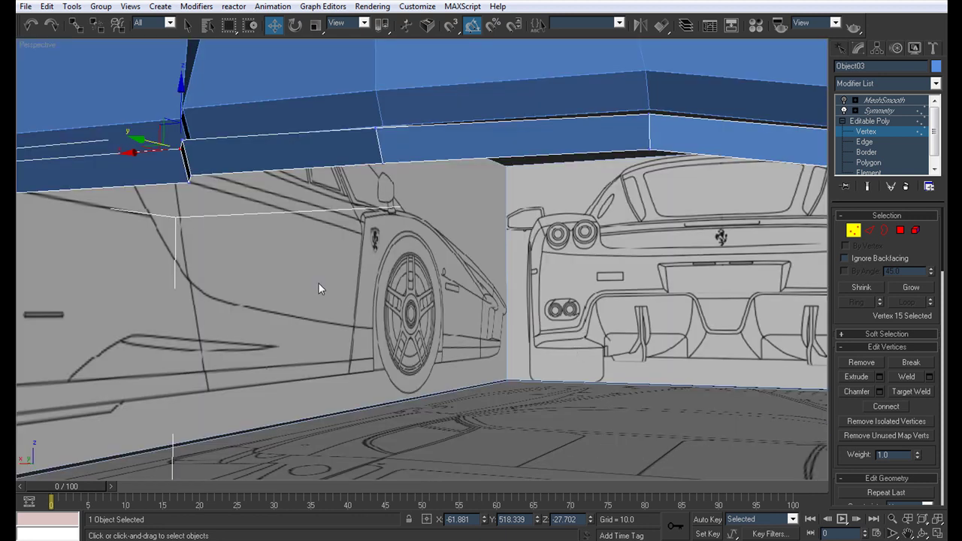
middle_click_drag(305, 256, 455, 303, "alt")
left_click_drag(522, 308, 493, 299)
left_click(583, 280)
left_click(583, 281)
left_click_drag(614, 288, 584, 284)
Shift the upper vertices of the strip's central section along Y so they follow Lower Back's inner rim.
middle_click_drag(584, 283, 350, 85, "alt")
left_click(376, 115)
key("z")
scroll(389, 156, "down", 3)
mouse_move(390, 156)
middle_mouse_down("alt")
mouse_move(411, 205)
mouse_move(406, 252)
mouse_move(469, 226)
mouse_move(486, 195)
mouse_move(550, 242)
mouse_move(436, 259)
mouse_move(428, 245)
mouse_move(416, 252)
mouse_move(420, 227)
middle_mouse_up("alt")
left_click_drag(424, 214, 424, 212)
middle_click_drag(424, 212, 353, 246, "alt")
left_click_drag(382, 263, 399, 257)
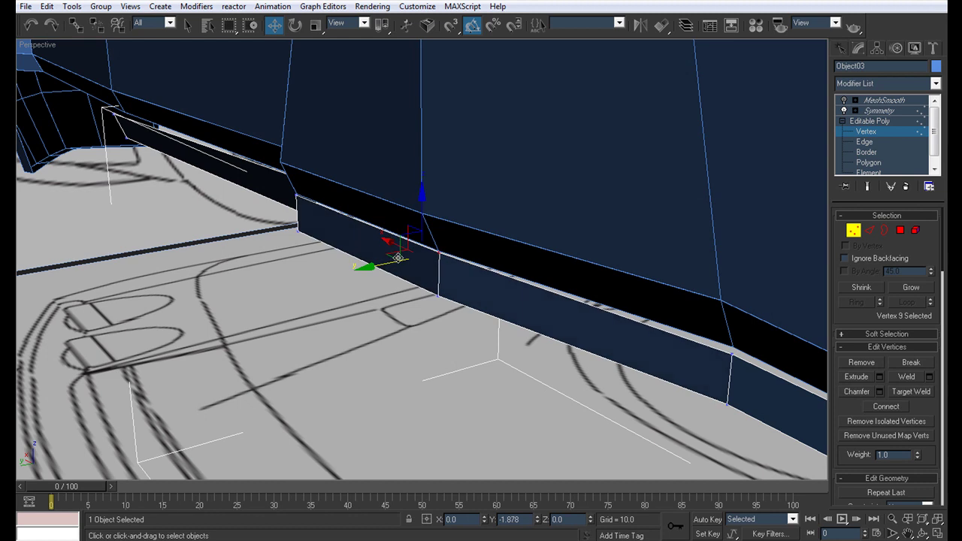
middle_click_drag(402, 253, 193, 251, "alt")
left_click(329, 267)
Turn on MeshSmooth and examine the strip's fit along Lower Back's rim from several angles.
scroll(336, 270, "down", 10)
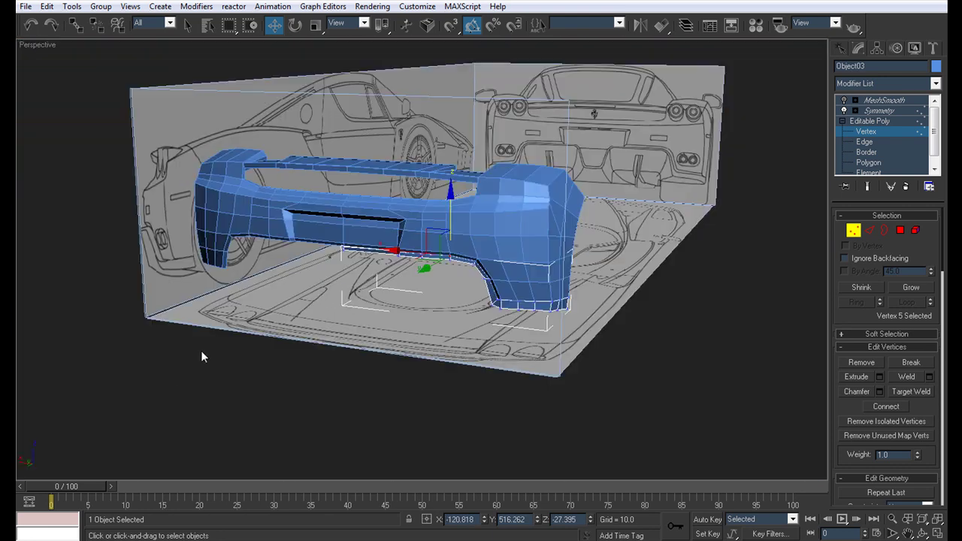
mouse_move(203, 354)
middle_mouse_down("alt")
mouse_move(223, 310)
mouse_move(203, 337)
middle_mouse_up("alt")
scroll(443, 294, "up", 5)
middle_click_drag(443, 294, 341, 258)
scroll(213, 251, "up", 4)
scroll(361, 260, "down", 4)
middle_click_drag(272, 279, 321, 282, "alt")
scroll(277, 266, "down", 4)
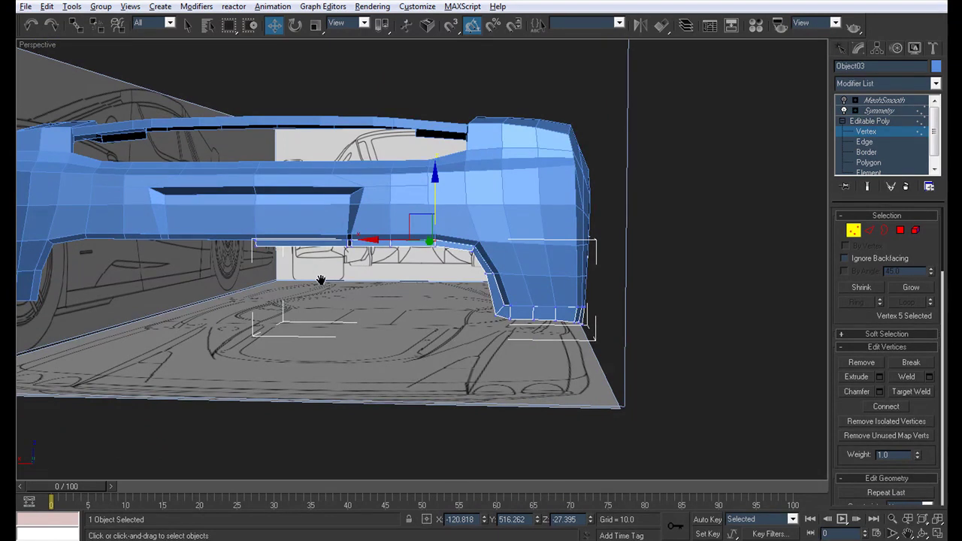
middle_click_drag(321, 280, 299, 279, "alt")
left_click(845, 101)
left_click(918, 109)
middle_click_drag(562, 205, 726, 198, "alt")
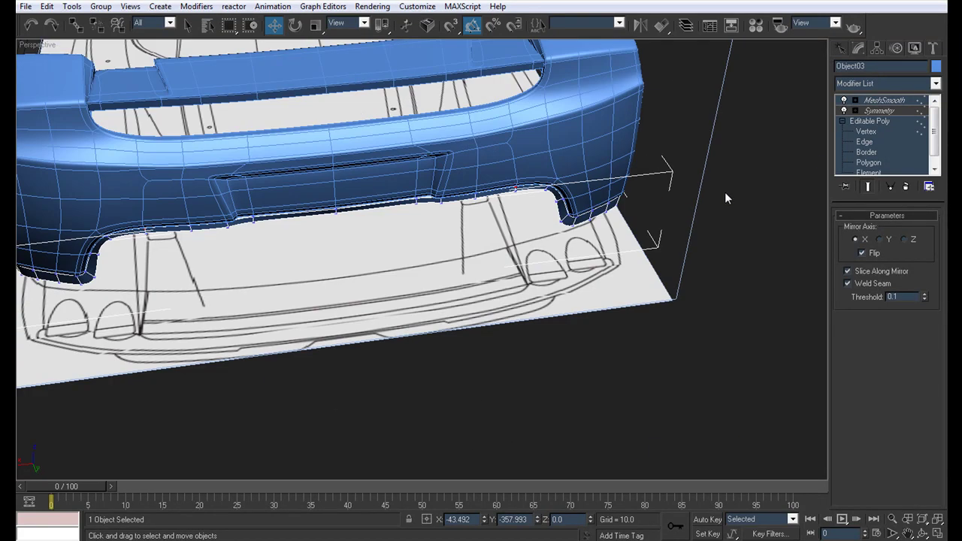
Move the strip's vertex at the outer bend of the central section slightly to refine its fit against the smoothed rim.
left_click(866, 131)
mouse_move(575, 208)
middle_mouse_down("alt")
mouse_move(520, 174)
mouse_move(563, 145)
mouse_move(528, 64)
mouse_move(559, 64)
mouse_move(551, 116)
mouse_move(556, 107)
mouse_move(230, 113)
mouse_move(448, 281)
mouse_move(449, 301)
mouse_move(392, 348)
mouse_move(409, 372)
mouse_move(425, 356)
mouse_move(402, 358)
mouse_move(430, 342)
mouse_move(402, 336)
mouse_move(290, 367)
mouse_move(301, 352)
mouse_move(314, 357)
mouse_move(313, 327)
mouse_move(338, 346)
mouse_move(425, 302)
mouse_move(392, 361)
middle_mouse_up("alt")
scroll(393, 360, "up", 2)
left_click_drag(461, 218, 454, 219)
scroll(455, 219, "down", 3)
middle_click_drag(455, 220, 325, 251, "alt")
scroll(325, 251, "down", 3)
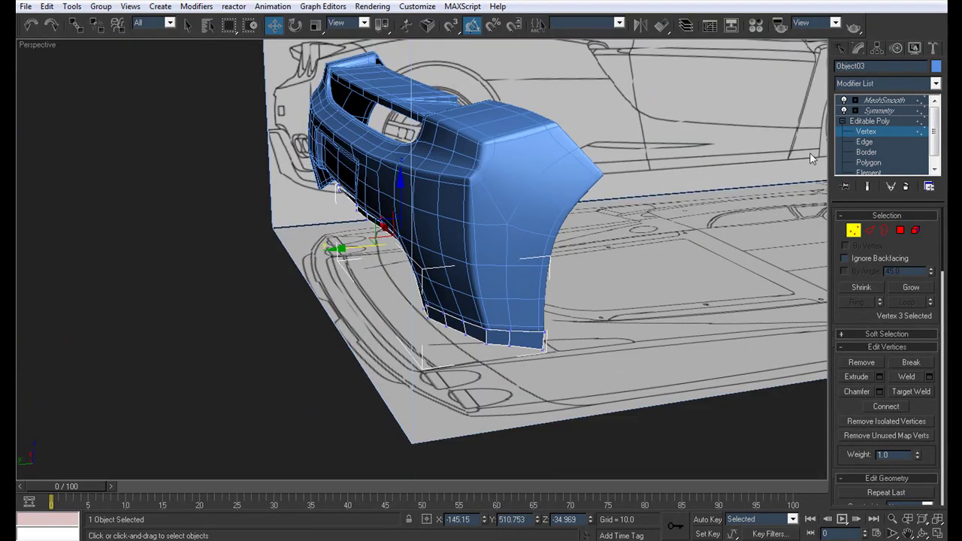
Turn off MeshSmooth and select all of the strip's polygons, from the outer lower section to the car's centreline.
left_click(881, 161)
middle_click_drag(501, 320, 594, 205, "alt")
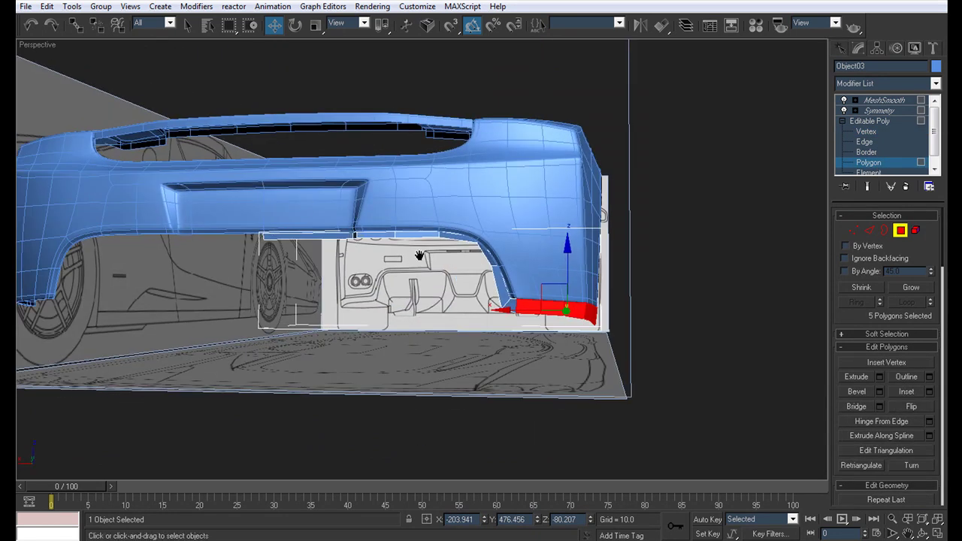
scroll(438, 277, "up", 3)
left_click(844, 101)
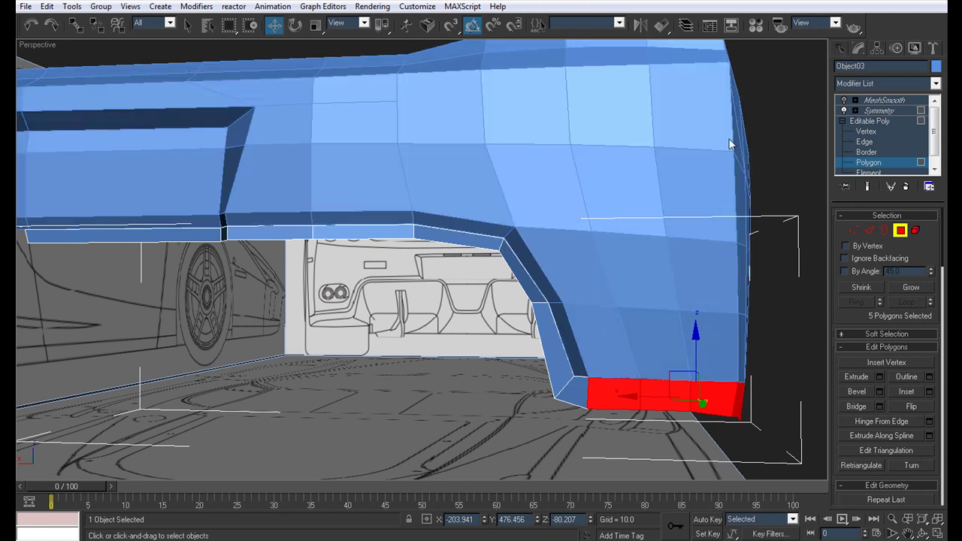
scroll(543, 196, "down", 3)
middle_click_drag(542, 196, 551, 252, "alt")
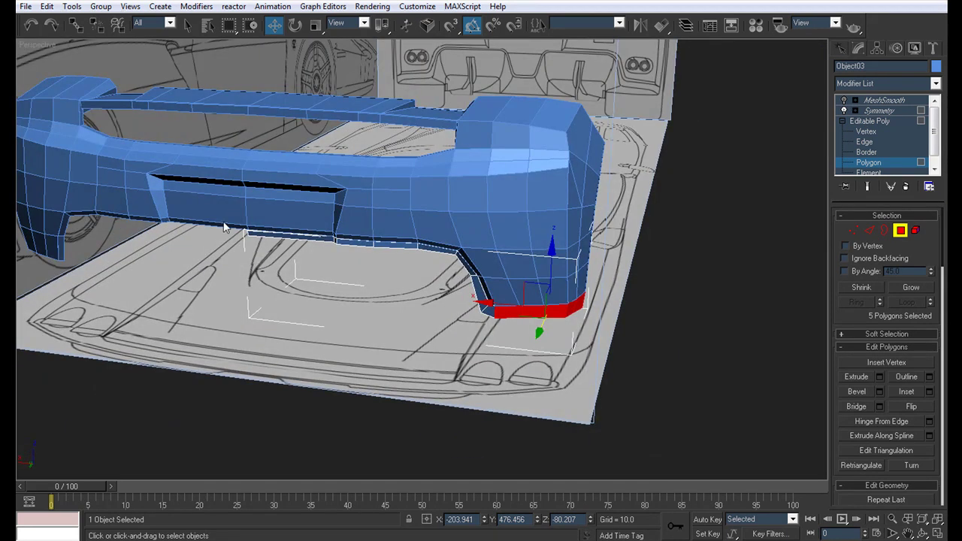
middle_click_drag(494, 297, 607, 284, "alt")
middle_click_drag(456, 272, 491, 286, "alt")
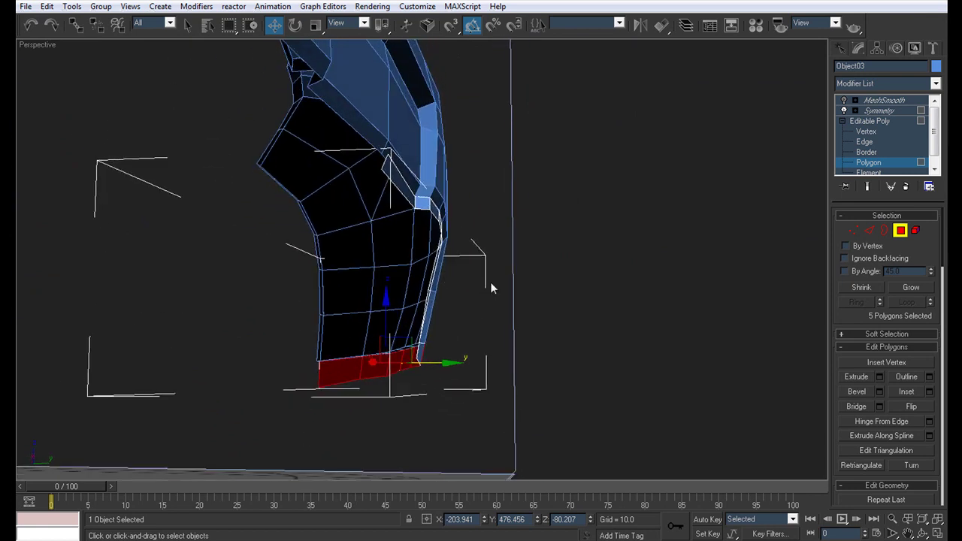
middle_click_drag(347, 281, 442, 313, "alt")
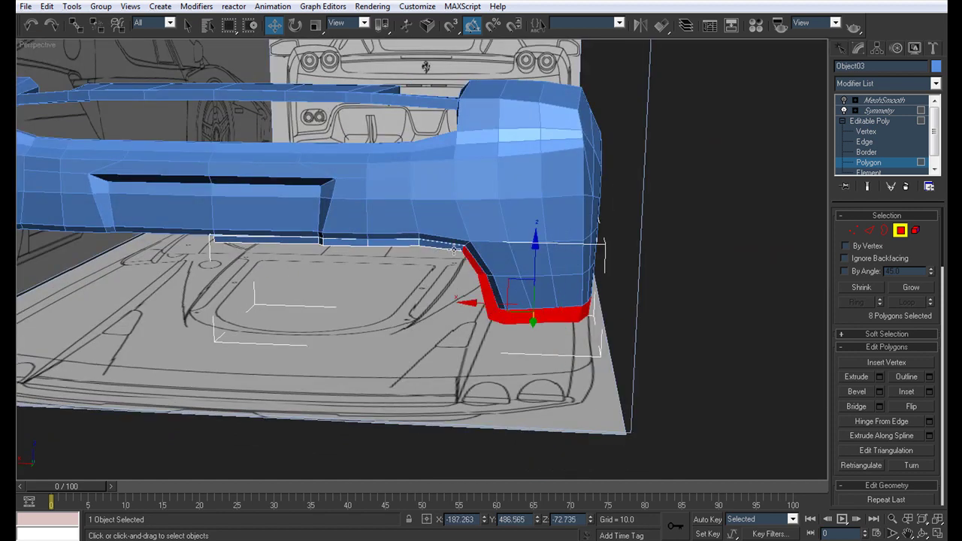
left_click(319, 241, "ctrl")
middle_click_drag(297, 272, 425, 301, "alt")
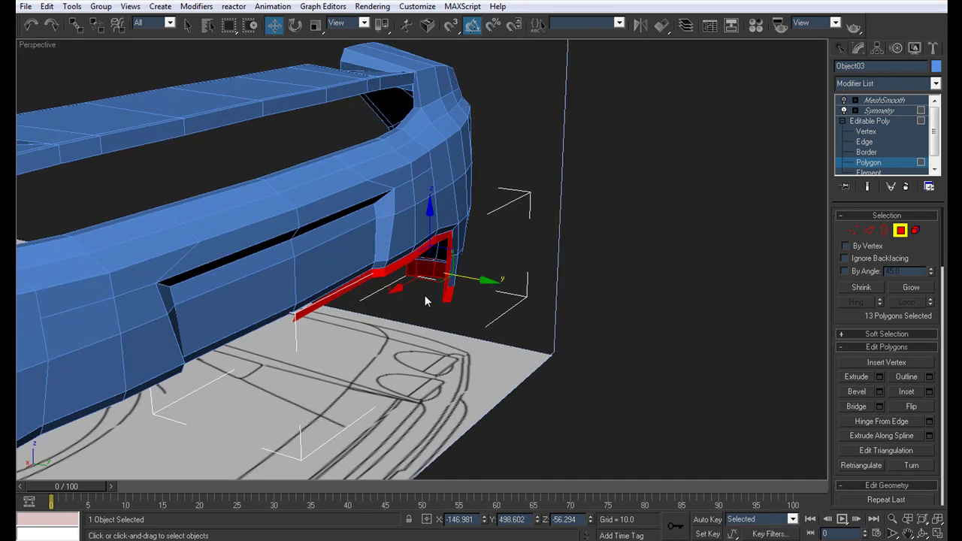
Try to extrude the strip's polygons with the Local Normal type and a height of 8.337.
left_click_drag(447, 235, 464, 194)
middle_click_drag(592, 213, 404, 204, "alt")
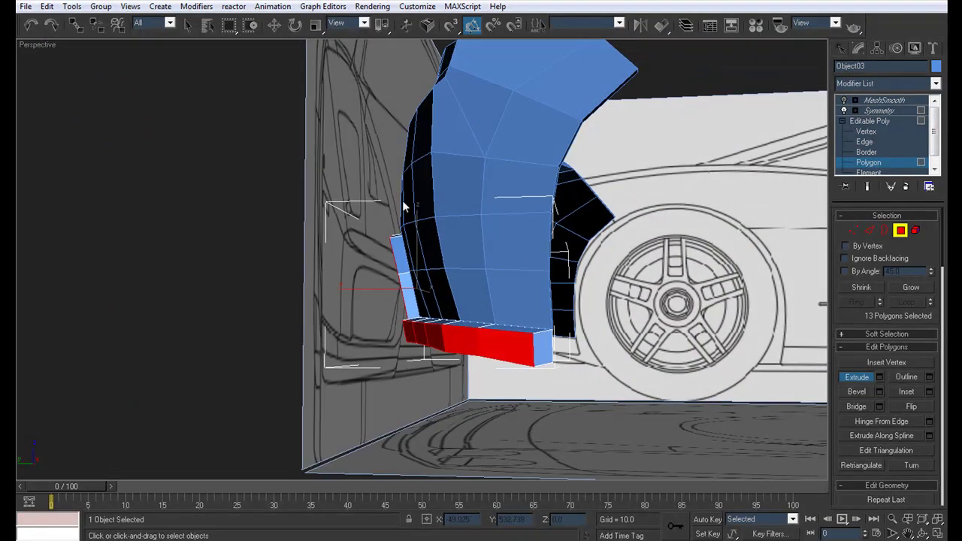
left_click(880, 377)
left_click_drag(442, 257, 557, 270)
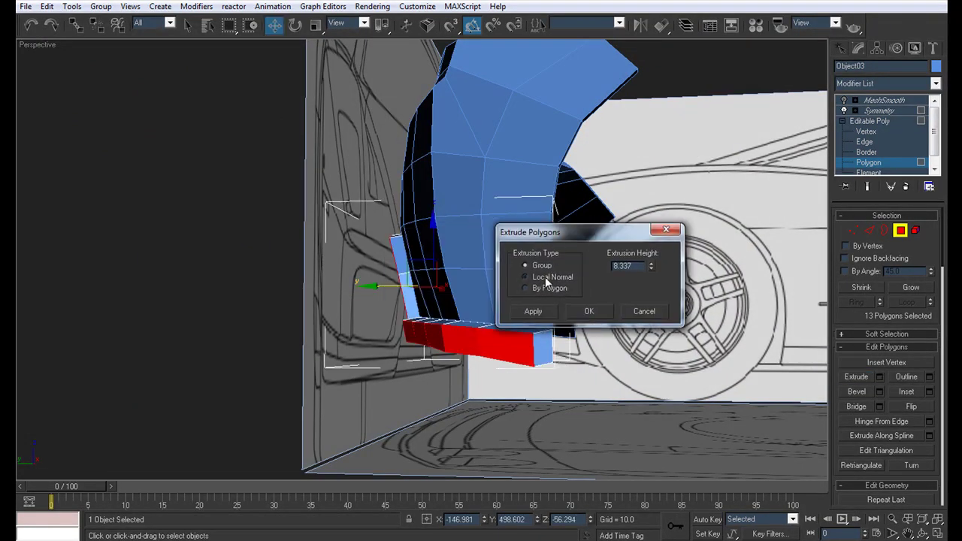
left_click(546, 278)
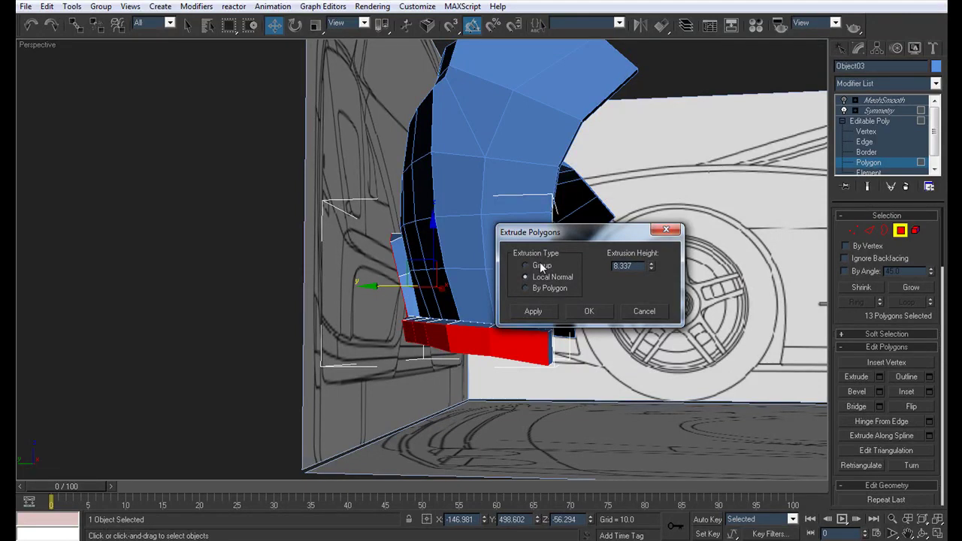
left_click(579, 316)
middle_click_drag(398, 300, 540, 272, "alt")
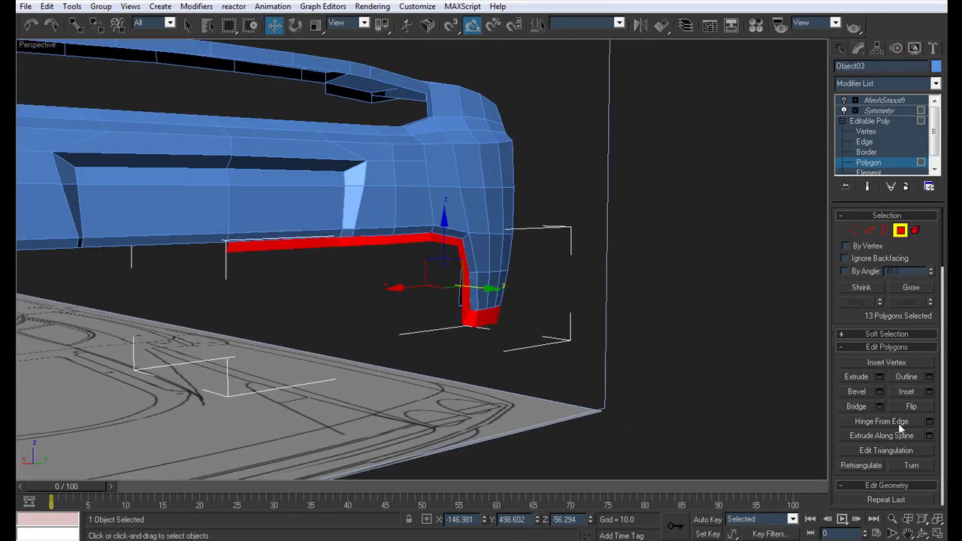
Extrude the strip's selected polygons as a Group with an extrusion height of 8.337.
left_click(879, 378)
left_click(538, 266)
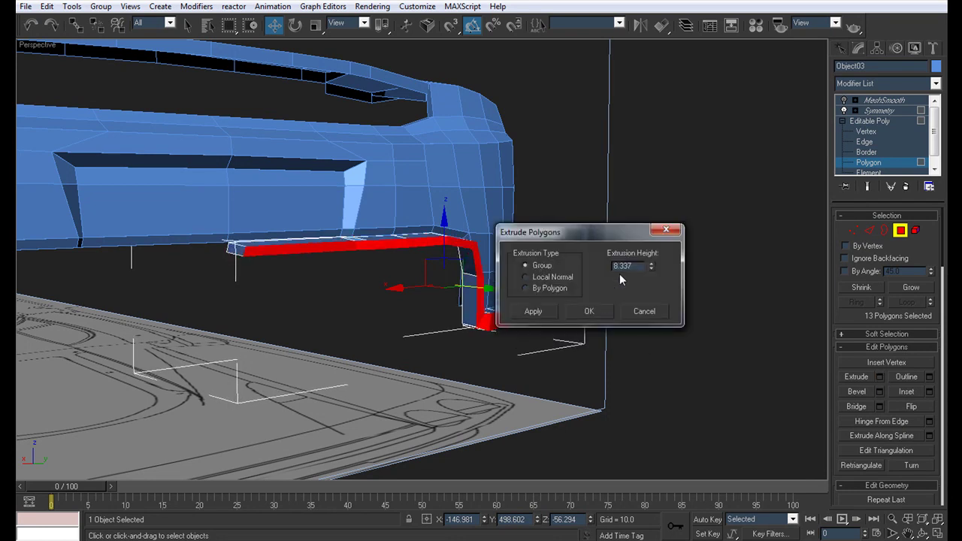
left_click(597, 311)
Move two vertices at the strip's centreline end along Y, viewing the strip from above.
middle_click_drag(586, 301, 633, 396, "alt")
middle_click_drag(432, 355, 601, 359, "alt")
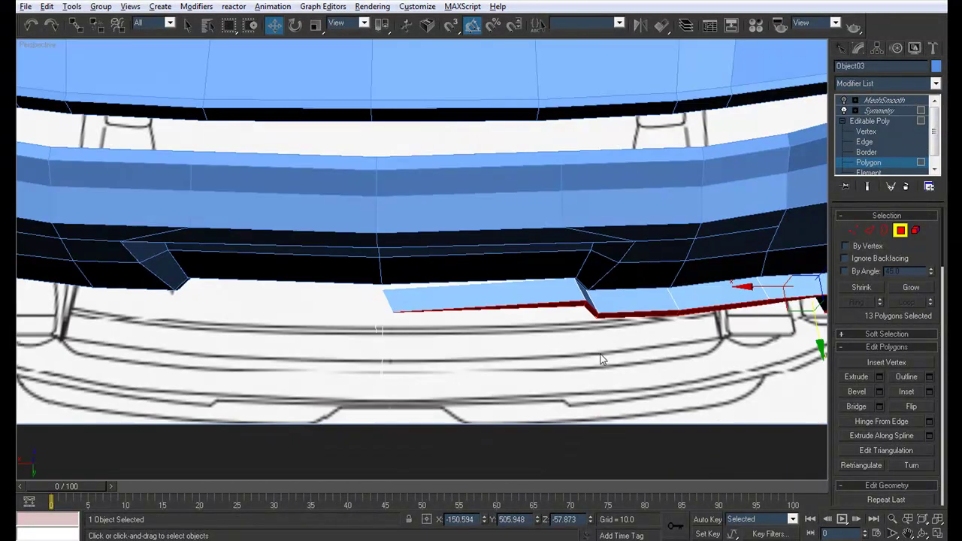
left_click(866, 131)
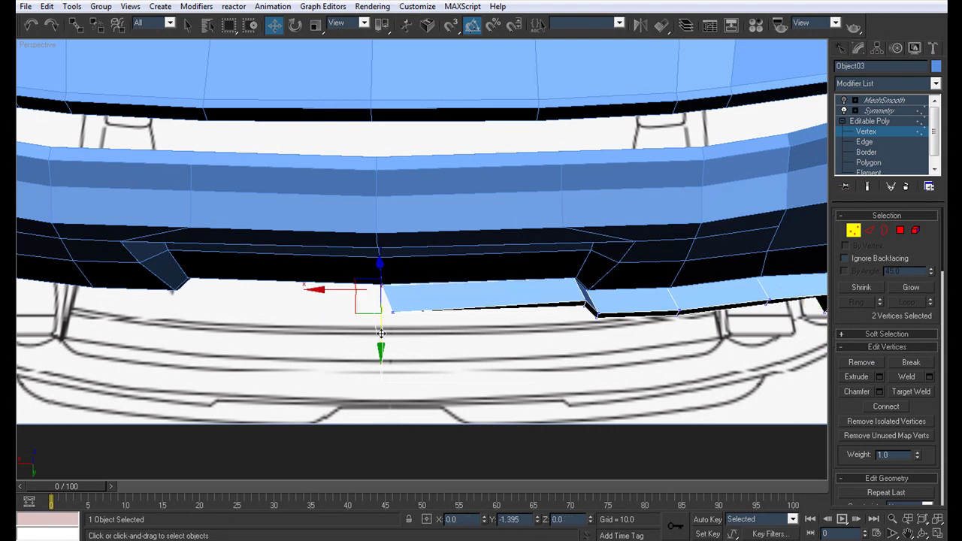
Select the eight front-facing polygons of the bumper's lower lip, from its centre end to the foot of the downward bend.
middle_click_drag(432, 333, 584, 392, "alt")
scroll(583, 387, "up", 5)
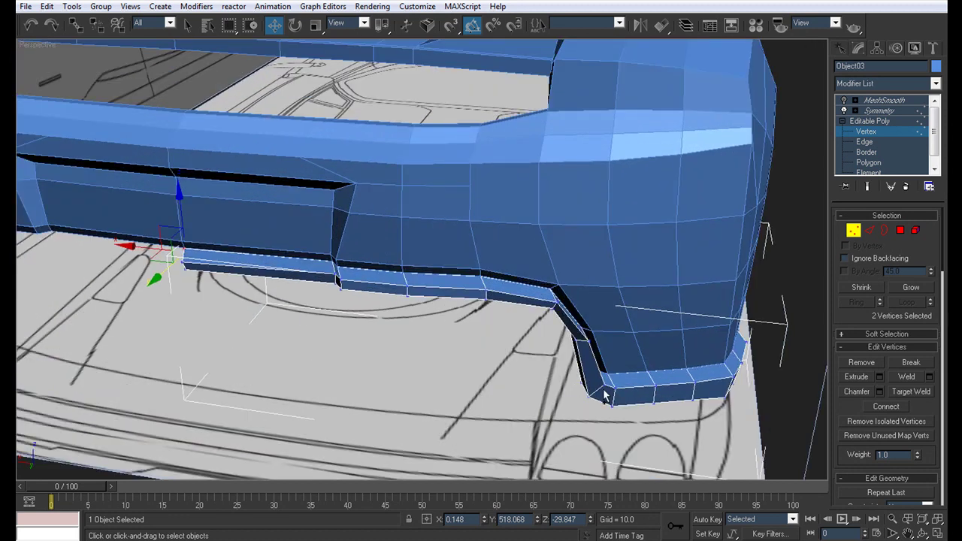
left_click(872, 163)
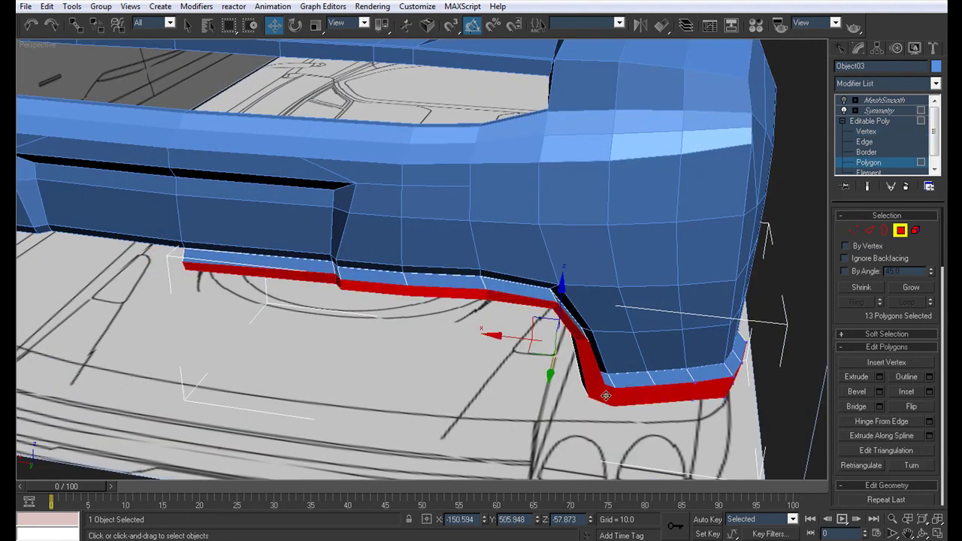
left_click(592, 363)
left_click(432, 292, "ctrl")
left_click(375, 286, "ctrl")
left_click(331, 277, "ctrl")
key("alt+w")
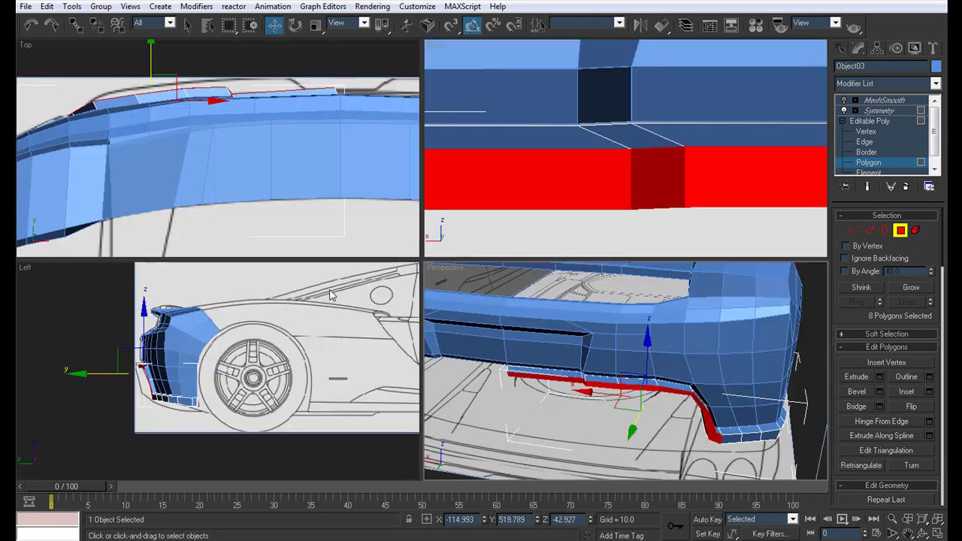
middle_click_drag(260, 154, 207, 171)
middle_click_drag(711, 228, 667, 228)
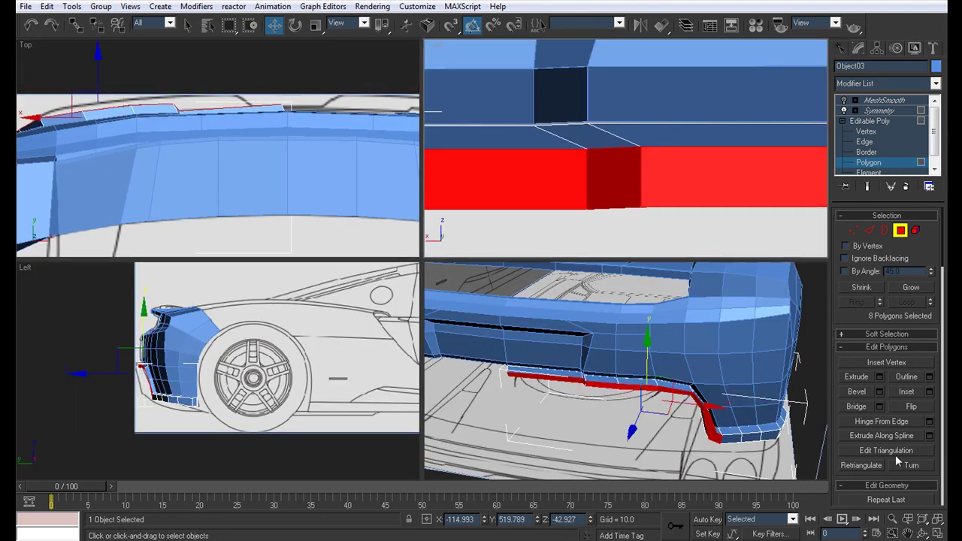
Flatten the selected lip polygons by applying View Align in the Back view.
scroll(892, 302, "down", 8)
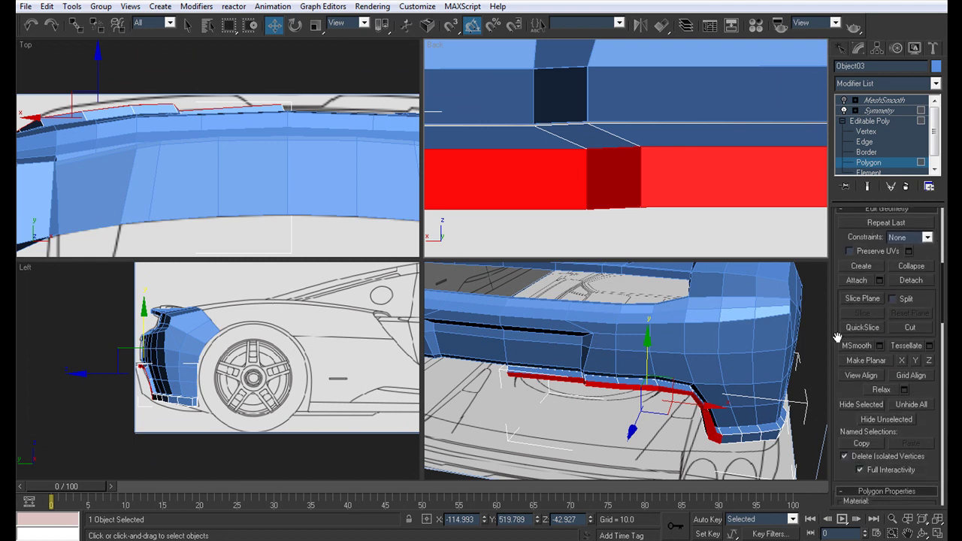
left_click(868, 388)
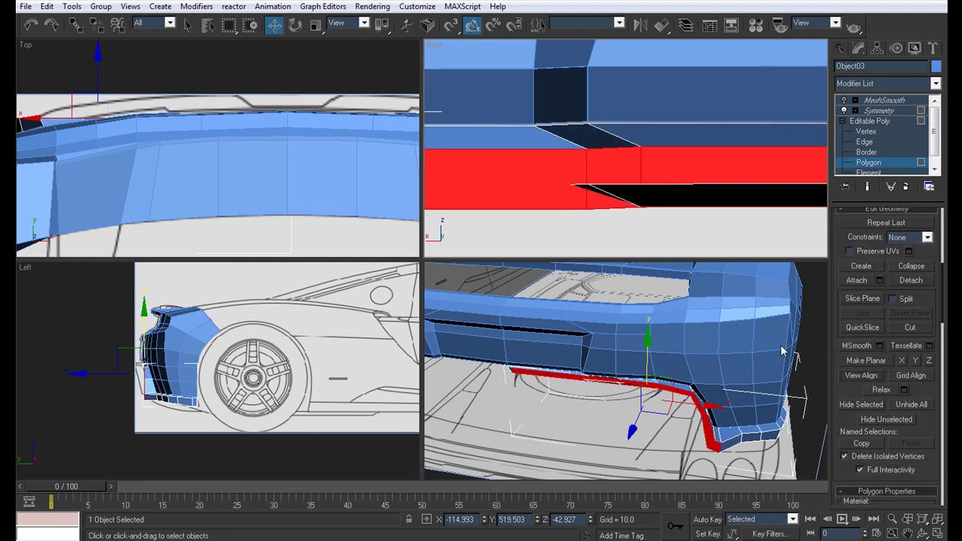
key("ctrl+z")
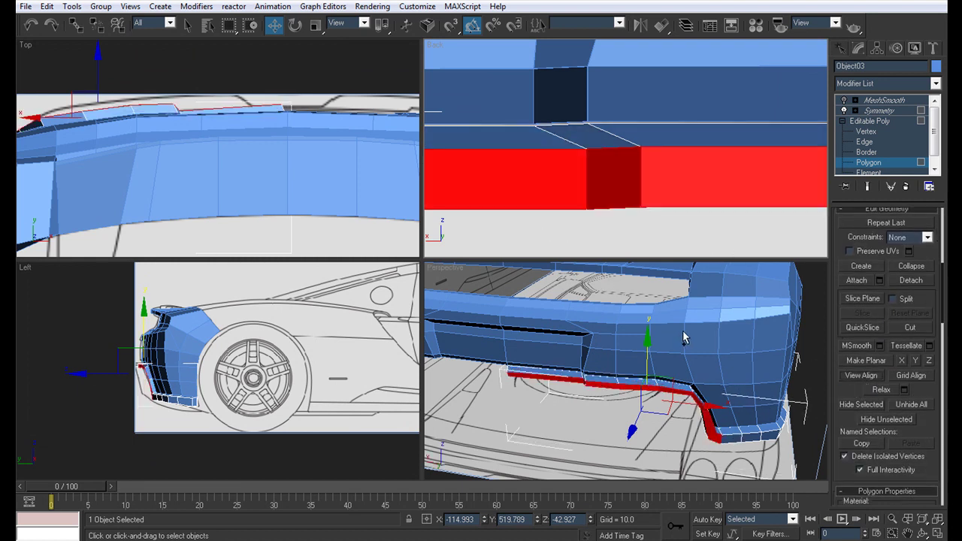
middle_click_drag(637, 197, 683, 184)
middle_click_drag(631, 167, 616, 178)
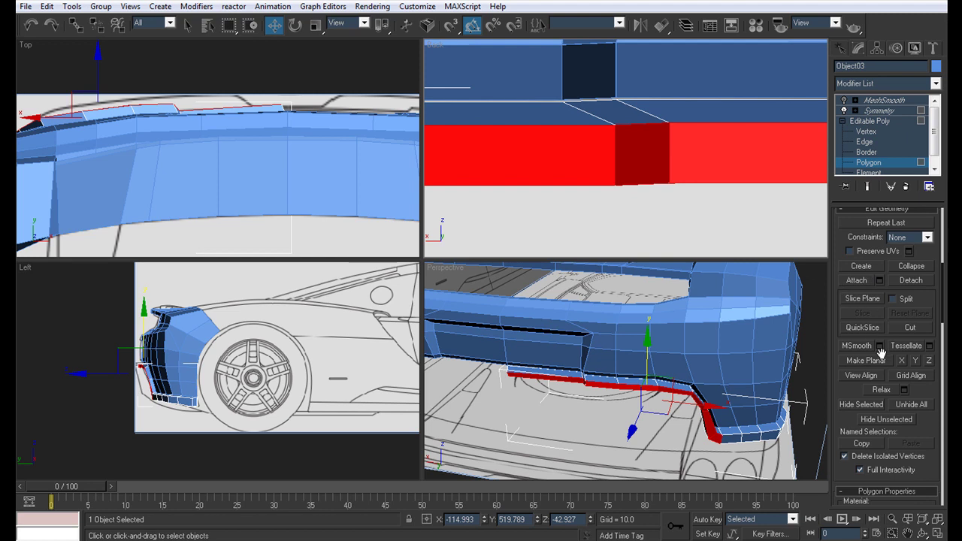
left_click(859, 375)
middle_click_drag(587, 360, 569, 353)
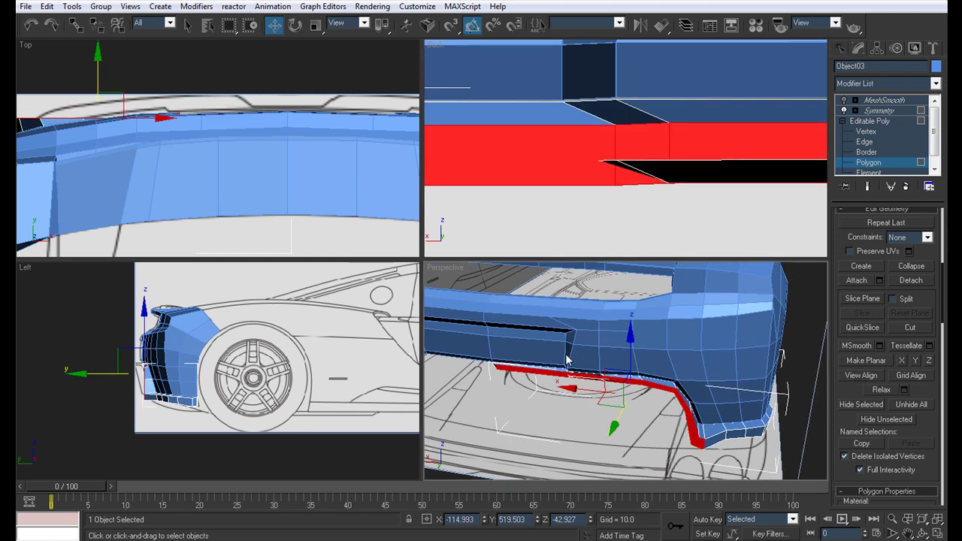
Move the flattened lip polygons outward to about Y 524.6 and shift them along X toward the bumper's centreline.
key("alt+w")
middle_click_drag(521, 309, 608, 348, "alt")
key("alt+w")
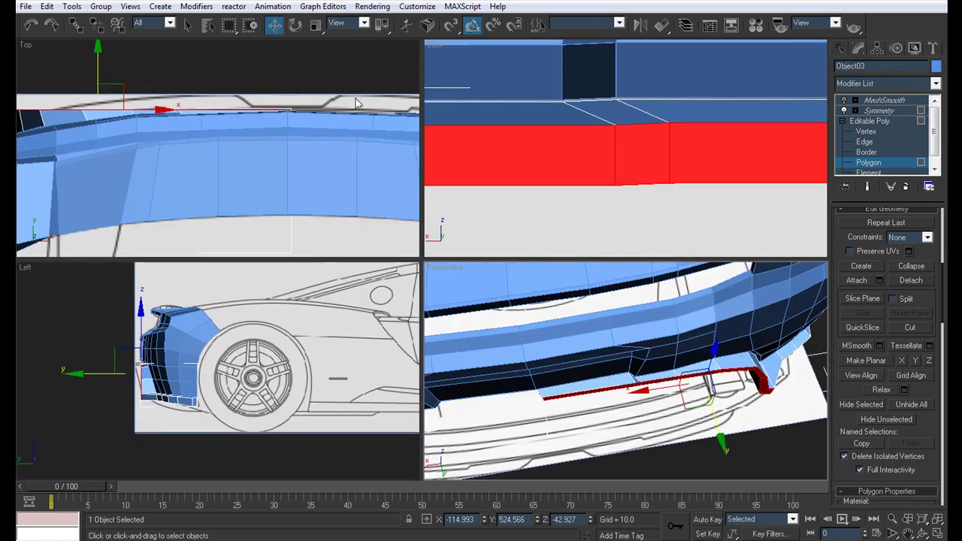
scroll(333, 142, "up", 3)
middle_click_drag(383, 132, 372, 163)
scroll(402, 163, "down", 1)
key("alt+w")
scroll(381, 161, "down", 2)
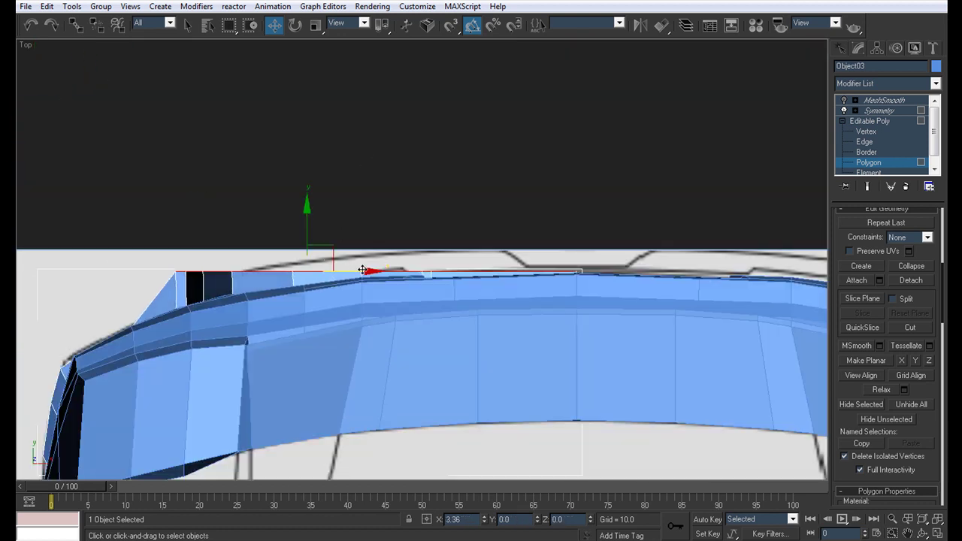
scroll(365, 269, "up", 3)
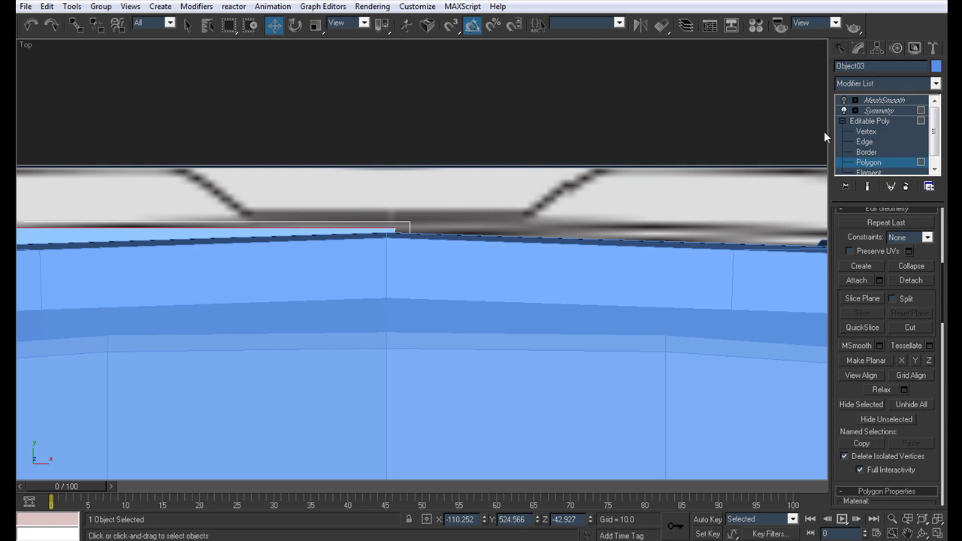
Snap the two vertices at the lip's inner end onto the centreline by setting their X position to 0.
left_click(864, 132)
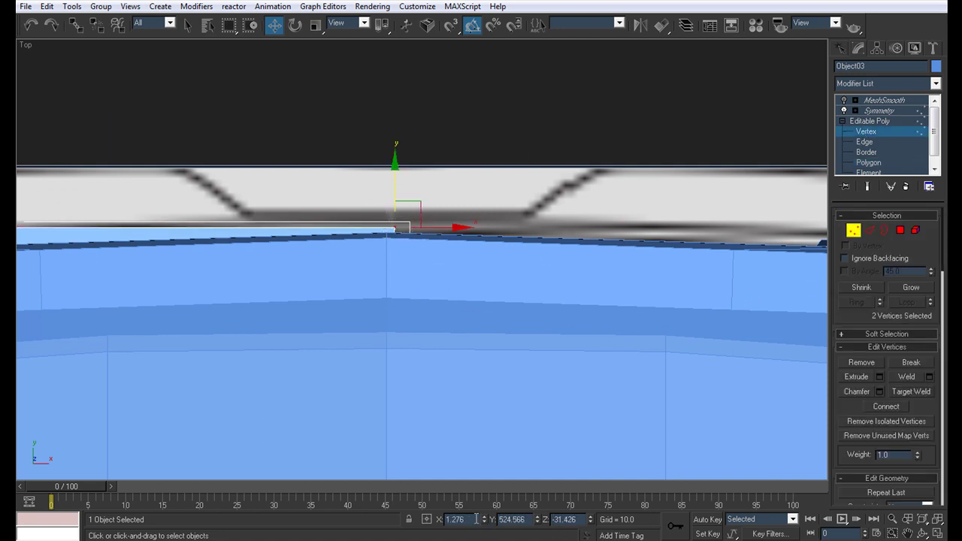
type("0")
key("Return")
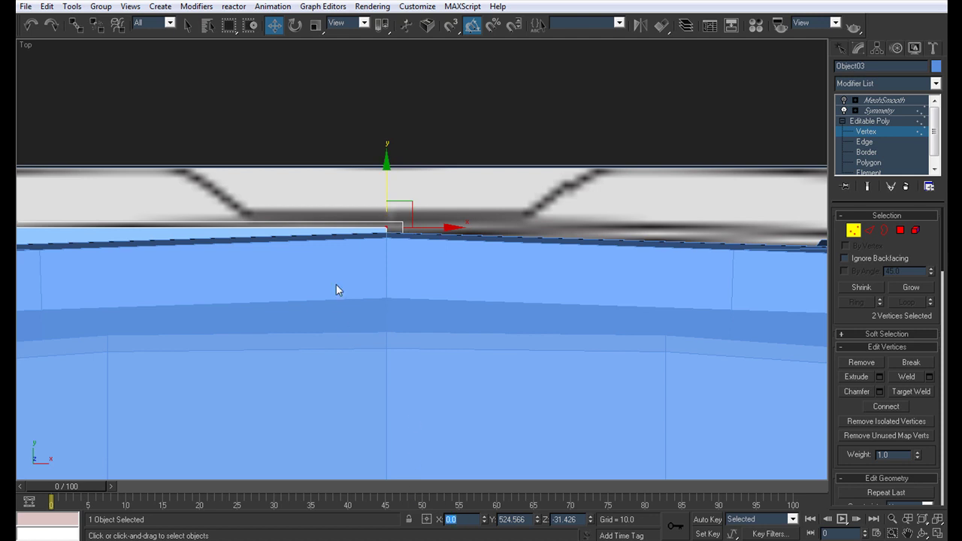
Shift the four lip vertices below the corner of the plate recess slightly along X to about -63.9.
scroll(466, 342, "down", 2)
scroll(466, 343, "down", 2)
key("alt+w")
middle_click_drag(557, 353, 593, 362)
scroll(594, 364, "up", 2)
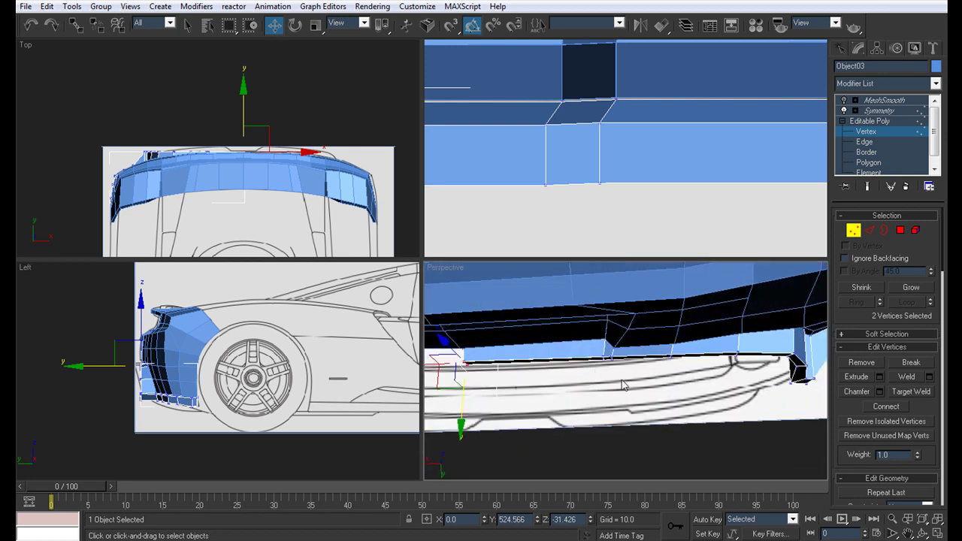
left_click_drag(592, 355, 593, 356)
key("alt+w")
scroll(564, 323, "up", 2)
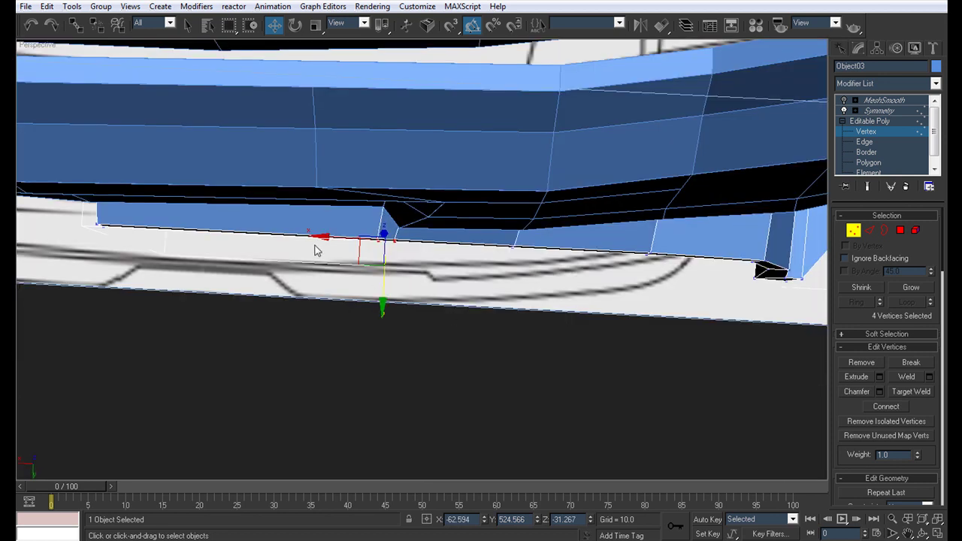
middle_click_drag(338, 239, 278, 263, "alt")
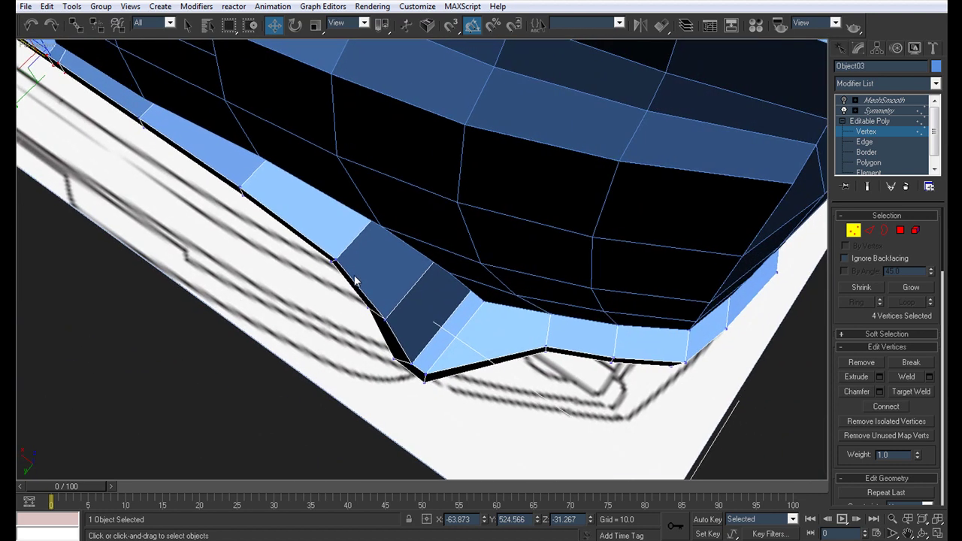
Move the vertex pairs around the start of the lip's downward bend inward along Y, the lower pair by about 10.7 units.
middle_click_drag(284, 230, 330, 239, "alt")
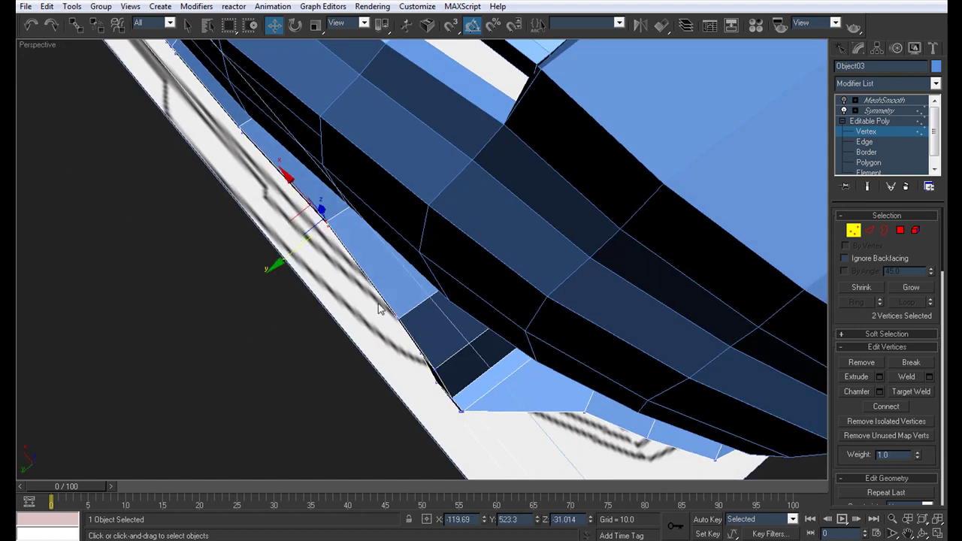
left_click_drag(412, 333, 384, 305)
left_click_drag(379, 339, 384, 334)
middle_click_drag(389, 348, 403, 283, "alt")
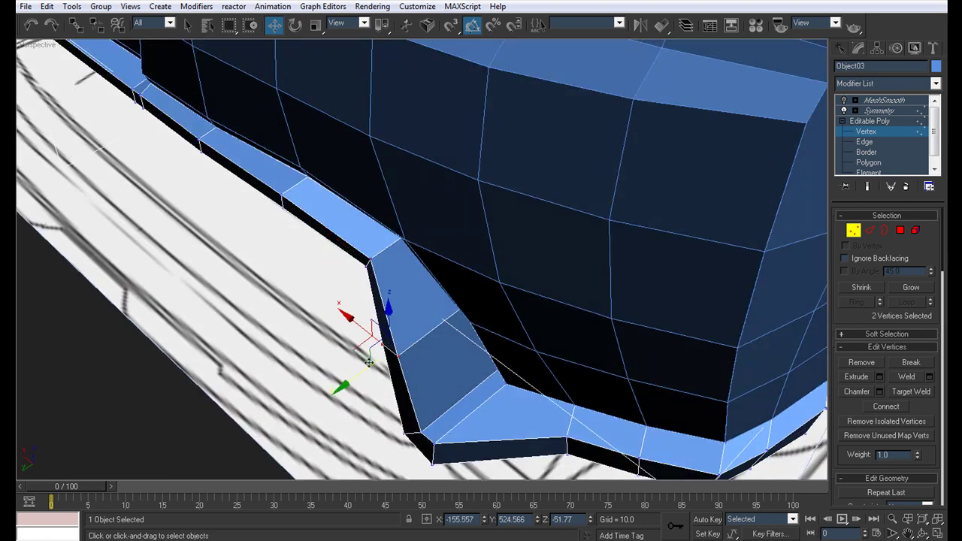
left_click_drag(342, 384, 378, 366)
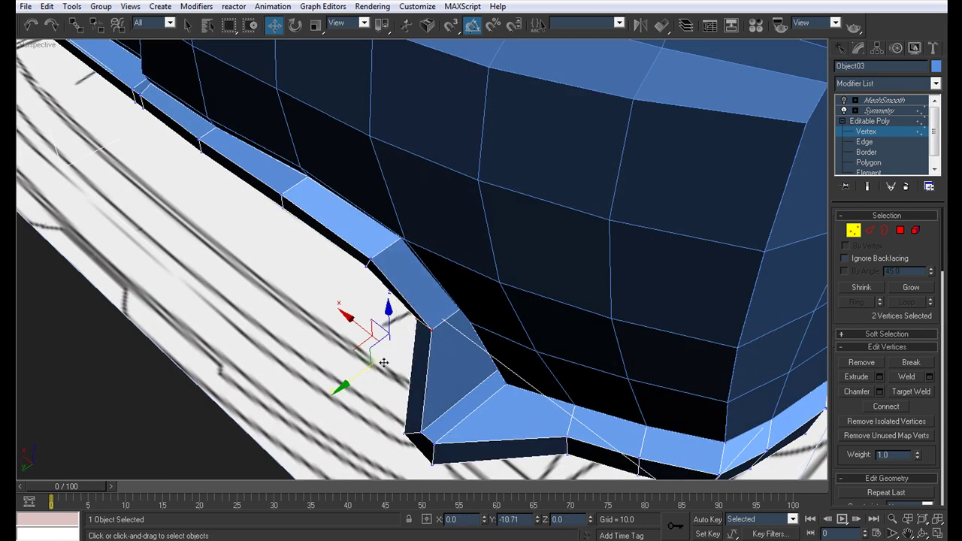
Move the two vertex pairs at the foot of the lip's bend inward along Y, the first by about 17.9 units.
middle_click_drag(382, 363, 389, 280, "alt")
middle_click_drag(332, 391, 357, 374, "alt")
middle_click_drag(418, 419, 383, 387, "alt")
left_click_drag(306, 390, 373, 373)
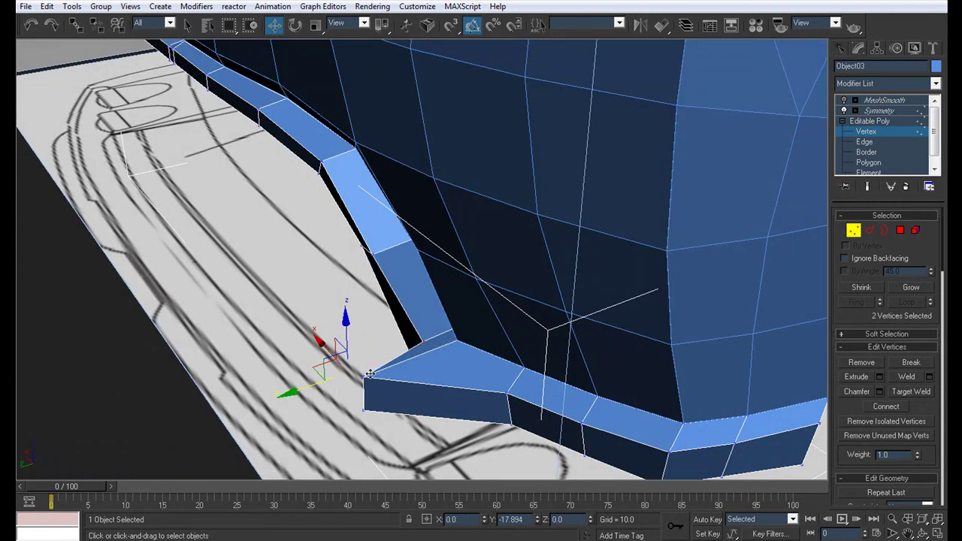
left_click_drag(345, 427, 378, 367)
left_click_drag(320, 411, 371, 397)
Fine-tune the Y position of the single vertex near the foot of the lip's bend to about 509.4.
middle_click_drag(378, 393, 470, 351, "alt")
left_click_drag(424, 308, 468, 315)
middle_click_drag(467, 315, 360, 390, "alt")
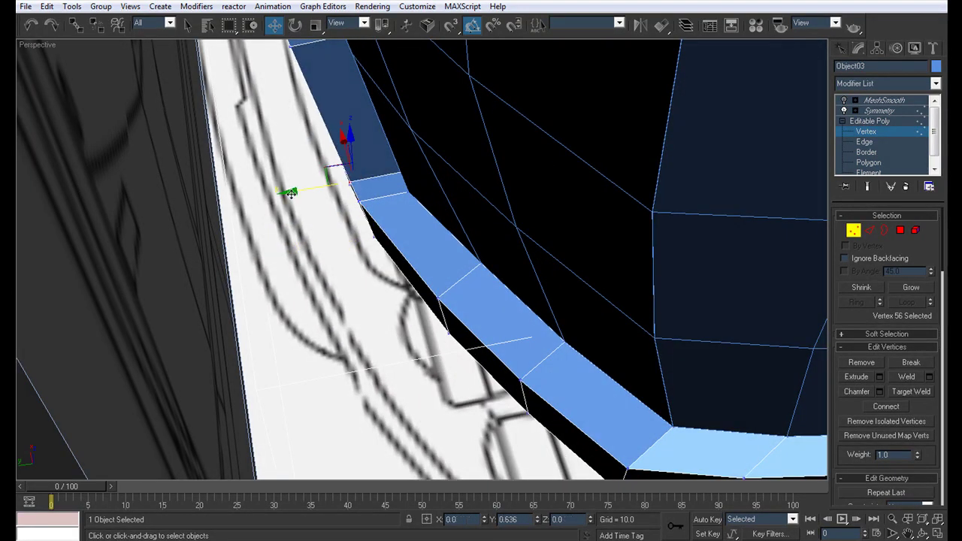
Select and adjust the two inner vertices at the lip's wheel-side end.
middle_click_drag(403, 303, 455, 371, "alt")
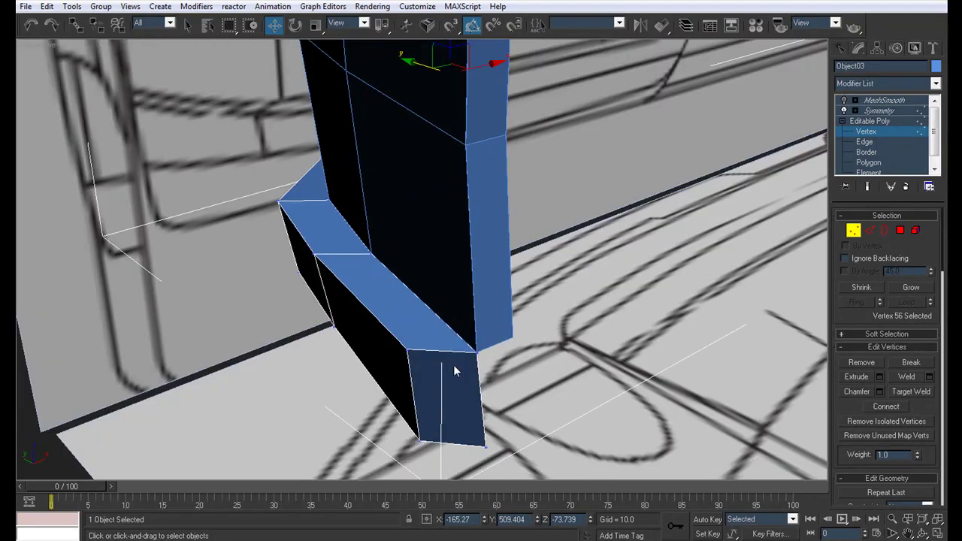
middle_click_drag(510, 415, 503, 407, "alt")
left_click_drag(482, 487, 442, 280)
left_click_drag(503, 368, 537, 351)
middle_click_drag(537, 351, 364, 297, "alt")
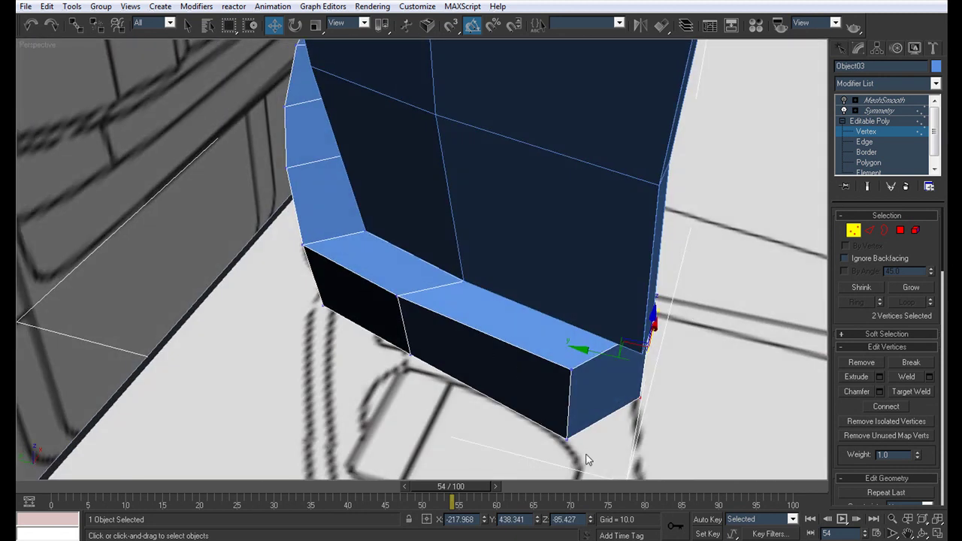
Move the two outer vertices of the lip's wheel-side end to about X -223 and Y 439.1.
left_click_drag(511, 393, 572, 403)
middle_click_drag(572, 403, 268, 394, "alt")
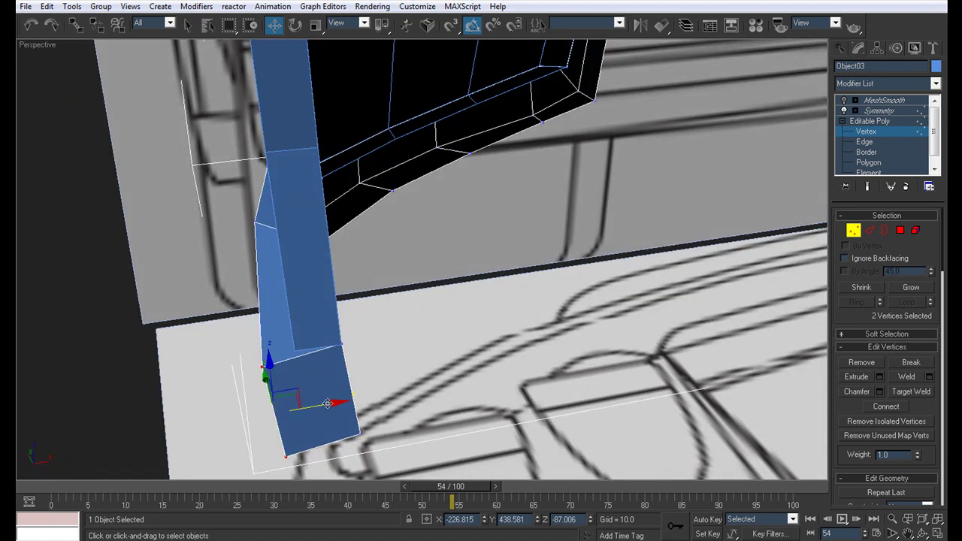
left_click_drag(327, 403, 337, 400)
middle_click_drag(362, 392, 258, 472, "alt")
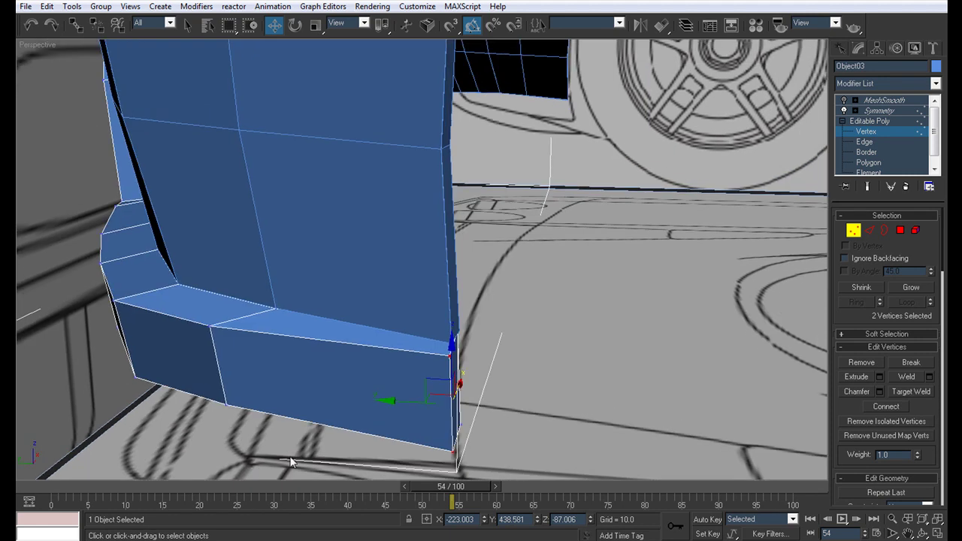
left_click_drag(412, 402, 406, 401)
middle_click_drag(406, 406, 361, 412, "alt")
In the Left view, align the lip end's inner and outer vertex pairs with each other near the wheel-arch outline, at about Y 438.
key("alt+w")
key("alt+w")
scroll(220, 372, "up", 12)
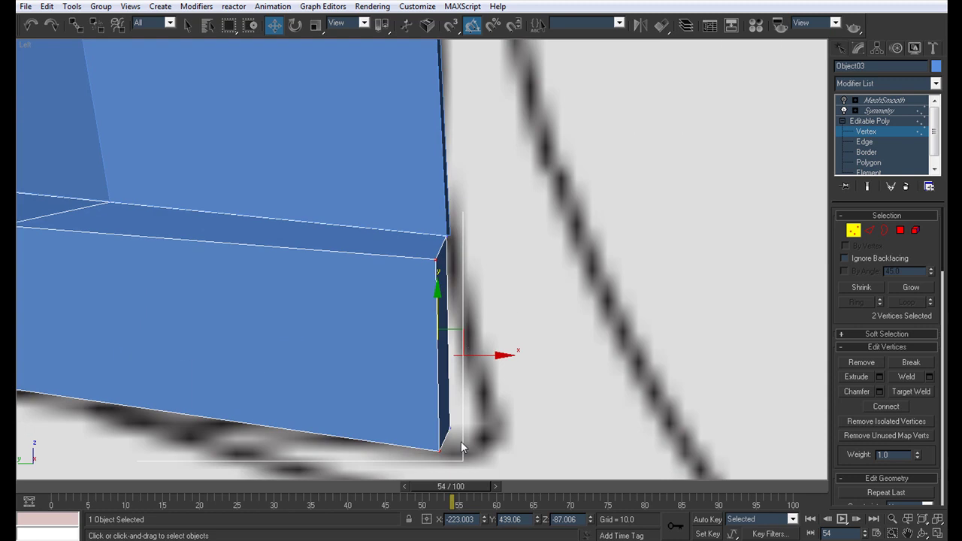
left_click_drag(496, 331, 499, 331)
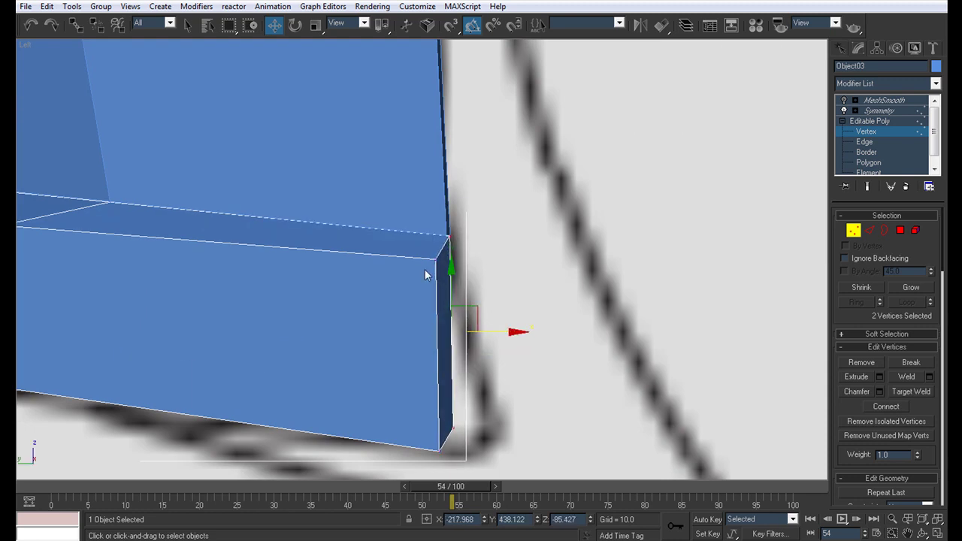
left_click_drag(437, 291, 441, 269)
left_click_drag(481, 329, 493, 329)
In the Perspective view, nudge the outer vertex pair of the lip's wheel-side end slightly outward along X.
key("alt+w")
right_click(573, 346)
key("alt+w")
middle_click_drag(514, 329, 569, 318, "alt")
scroll(569, 317, "up", 3)
middle_click_drag(331, 396, 347, 360)
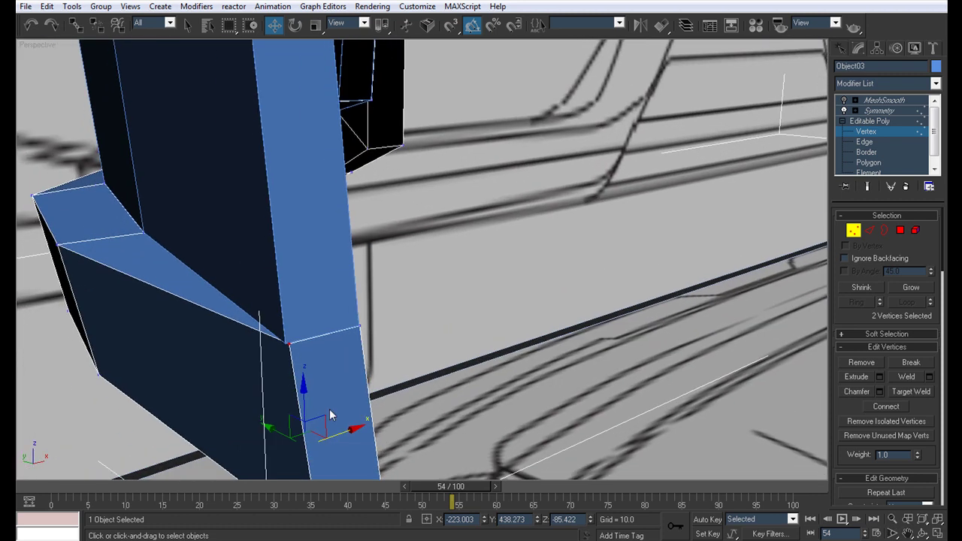
left_click_drag(342, 431, 338, 431)
Move the middle vertex pair on the lip's side by about 4 units in X and -7.5 units in Y.
scroll(241, 317, "down", 3)
middle_click_drag(240, 317, 513, 354)
scroll(514, 353, "up", 3)
left_click_drag(323, 345, 296, 300)
middle_click_drag(300, 299, 403, 323, "alt")
left_click_drag(404, 324, 440, 284)
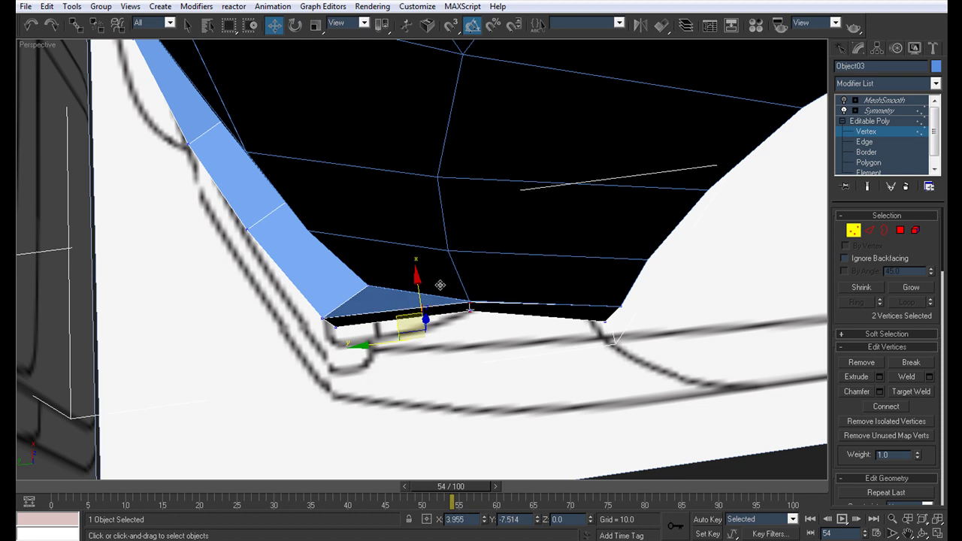
left_click_drag(440, 285, 441, 285)
Move the vertex pair at the lip's rear corner inward to about X -217 and Y 478.7.
left_click(308, 315)
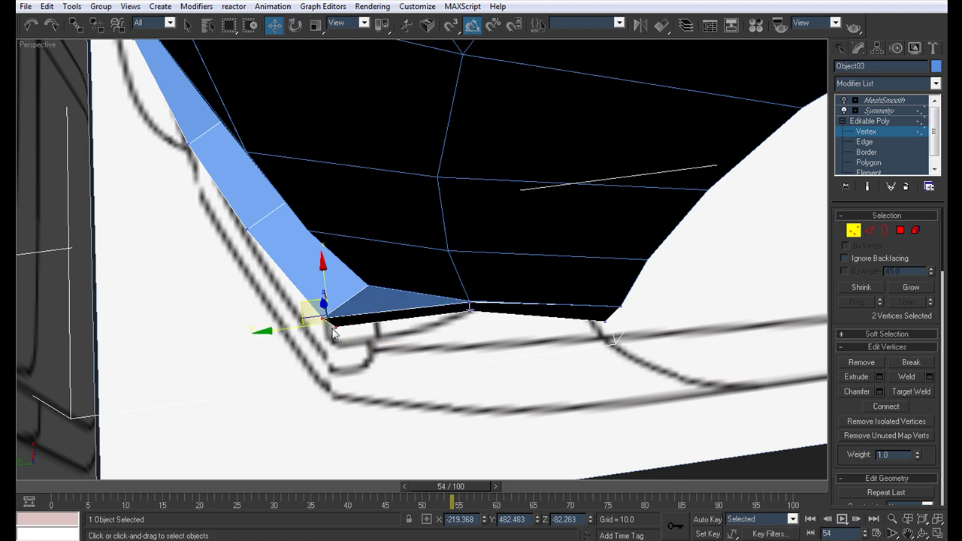
middle_click_drag(308, 300, 348, 365, "alt")
left_click_drag(342, 358, 415, 320)
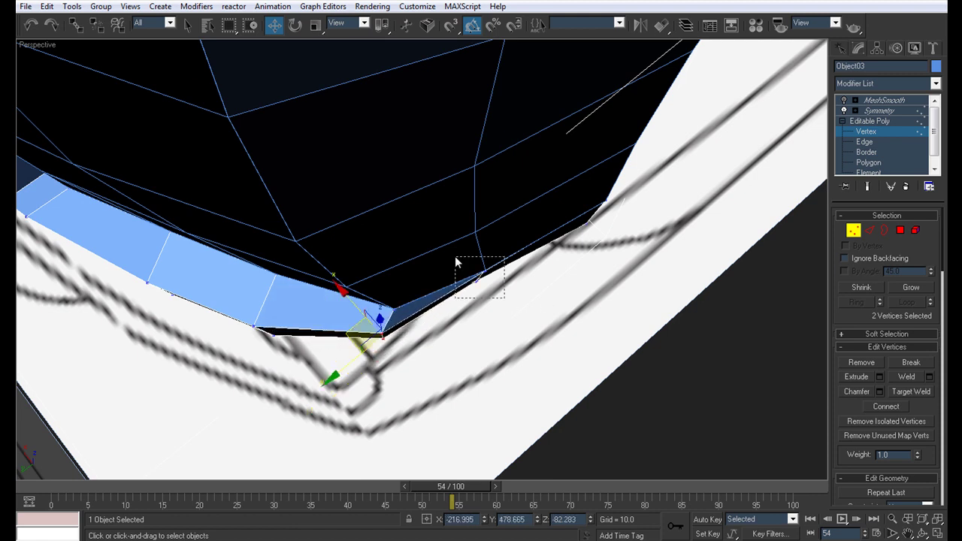
left_click_drag(456, 262, 496, 294)
left_click_drag(451, 243, 453, 247)
key("ctrl+z")
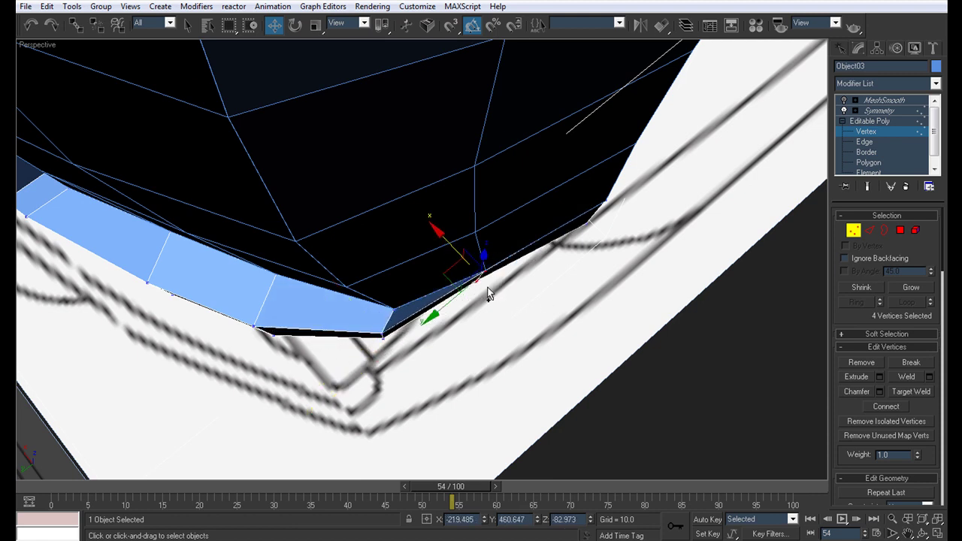
Reposition the inner bottom vertex on the lip's side behind the rear corner at about X -218.6 and Z -87.7.
left_click(487, 289)
middle_click_drag(487, 288, 538, 299, "alt")
scroll(462, 278, "up", 4)
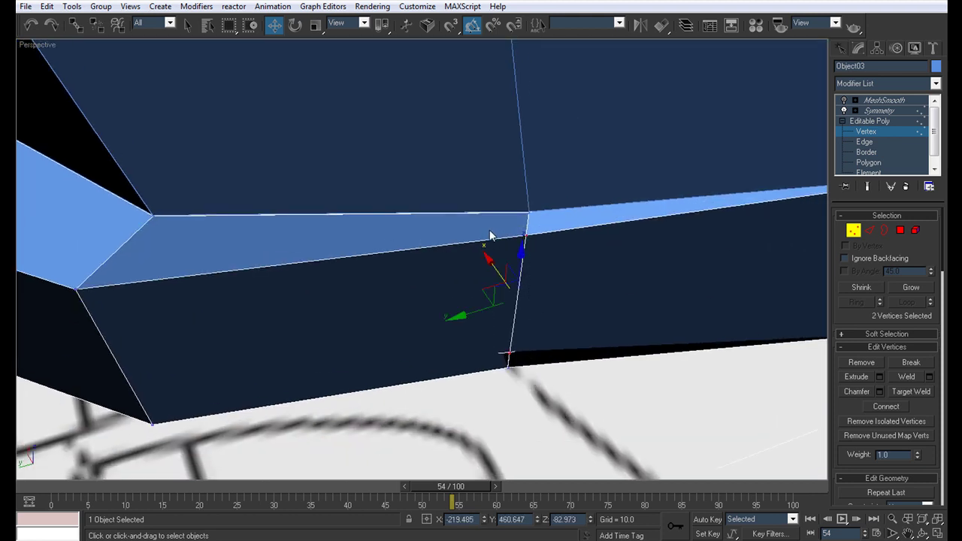
middle_click_drag(489, 234, 512, 275, "alt")
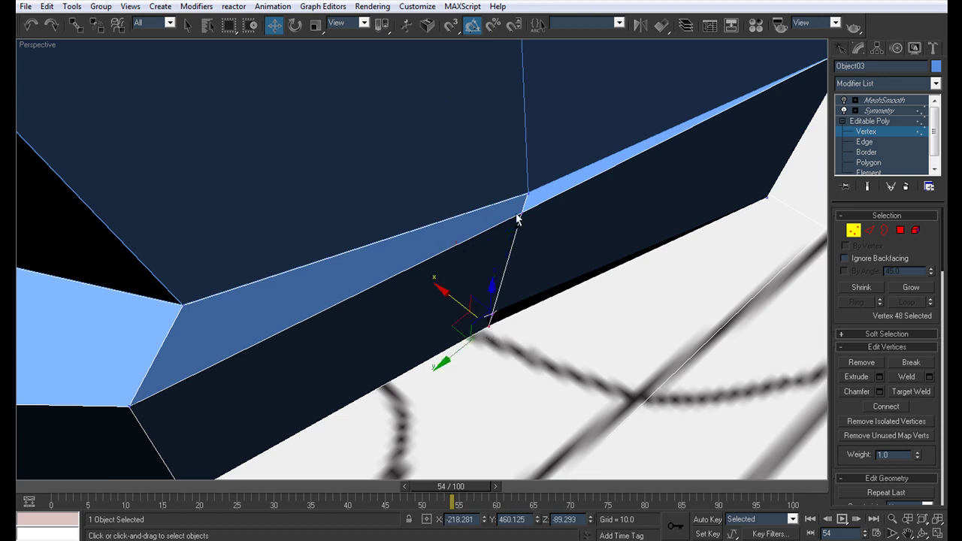
key("ctrl+z")
left_click_drag(467, 249, 493, 271)
scroll(491, 274, "down", 4)
middle_click_drag(492, 278, 475, 262, "alt")
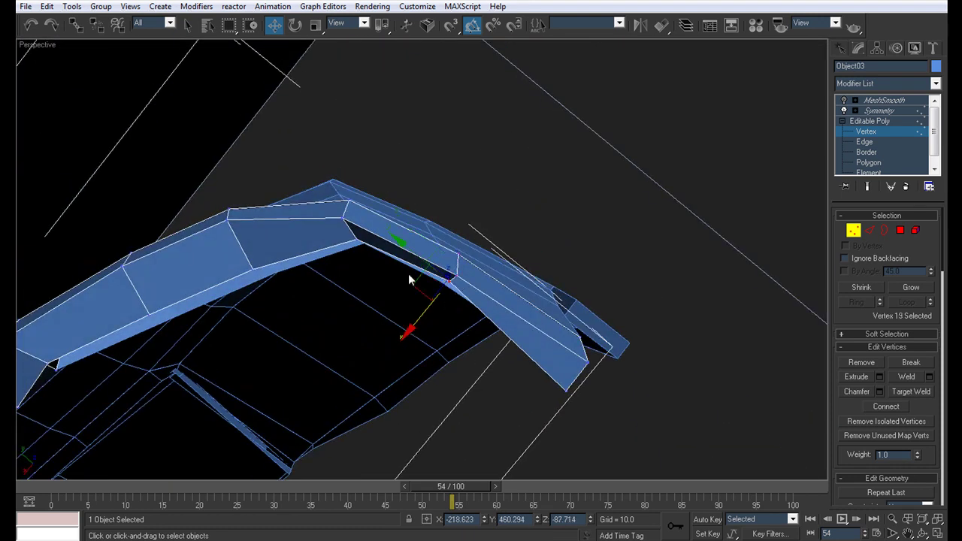
Lower the two neighbouring inner bottom vertices on the lip's side to about Z -89.
middle_click_drag(421, 258, 620, 385, "alt")
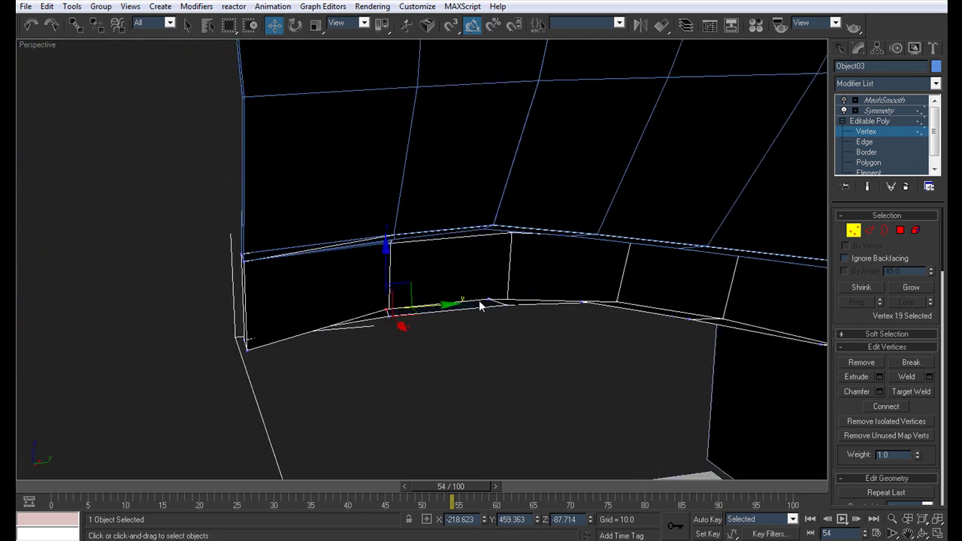
left_click(485, 298, "ctrl")
left_click_drag(438, 261, 438, 275)
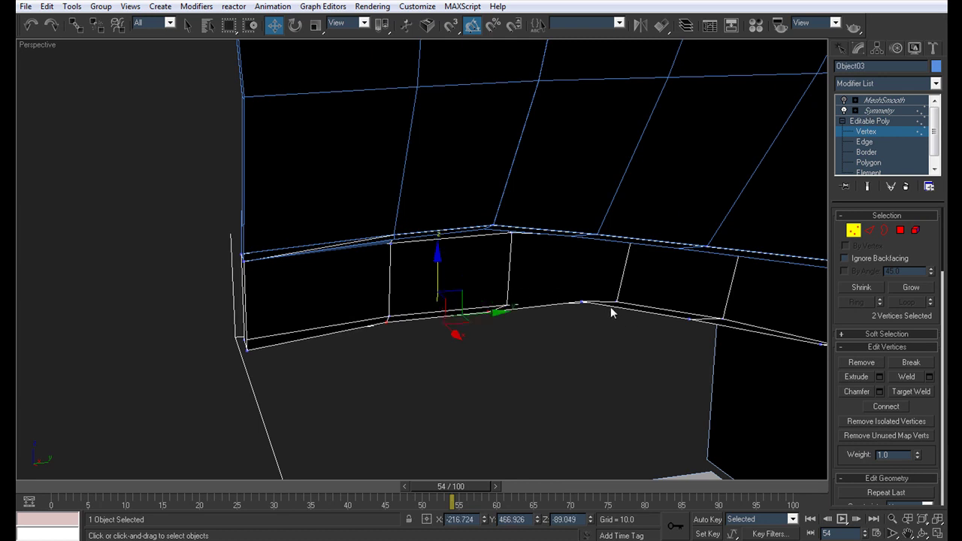
Raise the three upper-edge vertices around the lip's rear corner by about 0.5 units in Z.
left_click(583, 299)
mouse_move(583, 299)
middle_mouse_down("alt")
mouse_move(479, 278)
mouse_move(552, 279)
mouse_move(414, 285)
mouse_move(271, 251)
mouse_move(411, 242)
mouse_move(229, 256)
mouse_move(566, 293)
middle_mouse_up("alt")
left_click(409, 267)
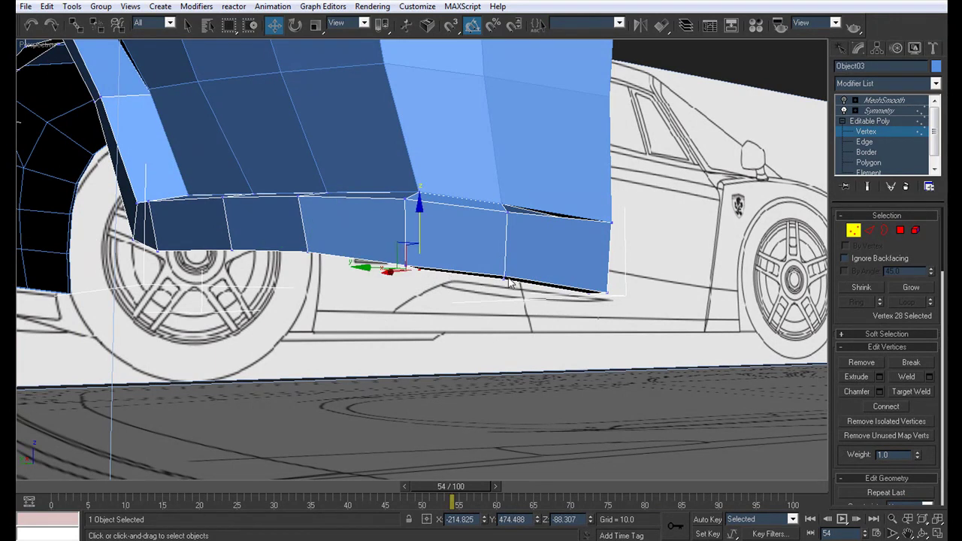
left_click(502, 281, "ctrl")
left_click(588, 296, "ctrl")
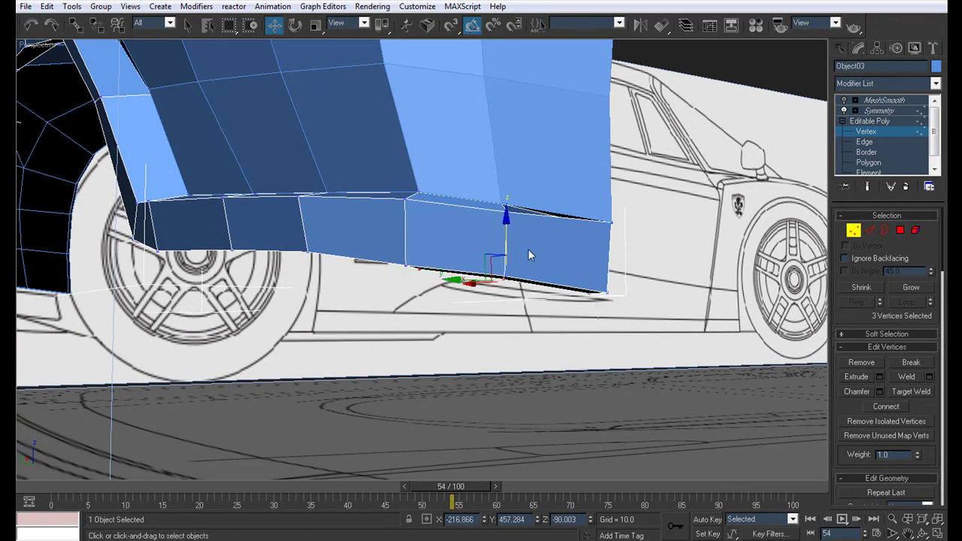
middle_click_drag(506, 229, 485, 247, "alt")
left_click(493, 251)
left_click(388, 245, "ctrl")
left_click(283, 241, "ctrl")
middle_click_drag(266, 240, 475, 259, "alt")
left_click_drag(704, 218, 704, 215)
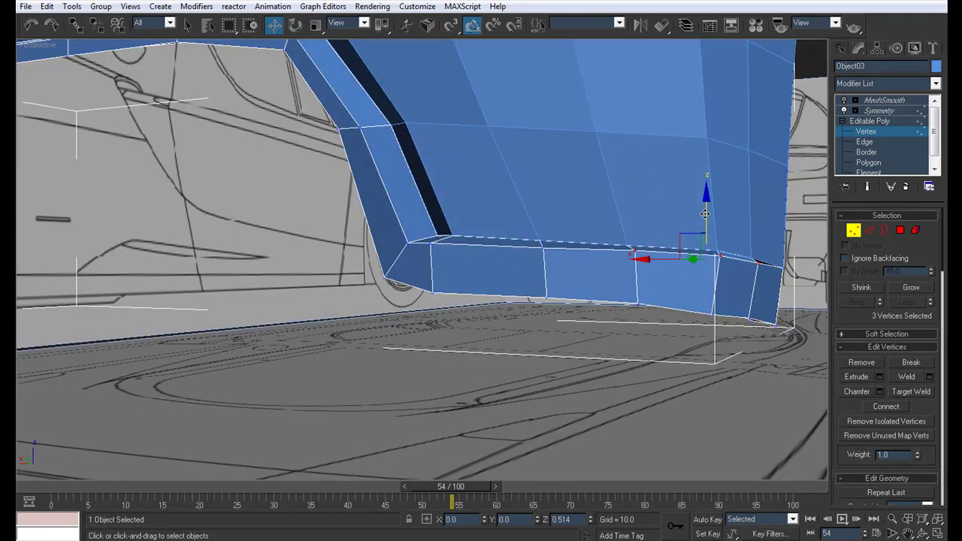
Raise the three upper-edge vertices near the lip's inward bend by about 1 unit in Z.
left_click(542, 246)
left_click(406, 244, "ctrl")
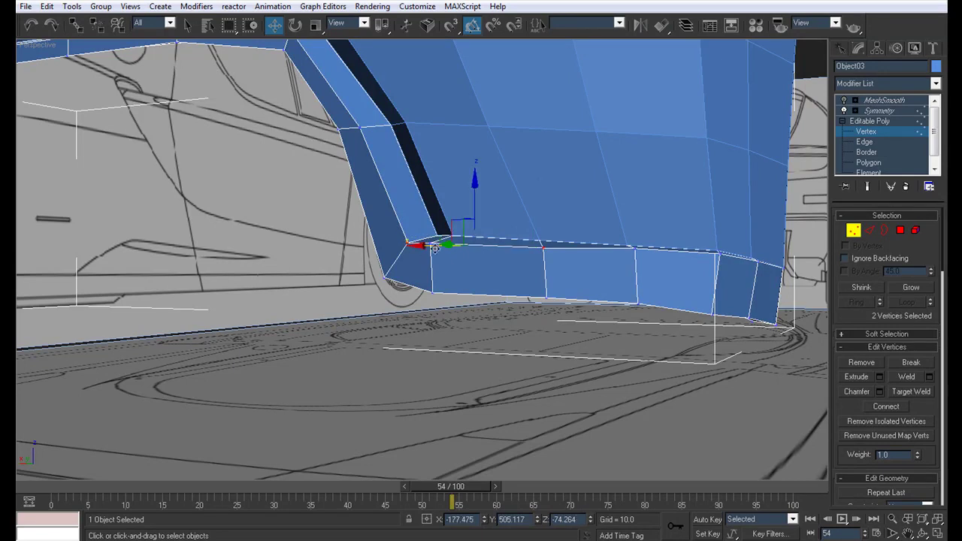
left_click_drag(461, 196, 460, 192)
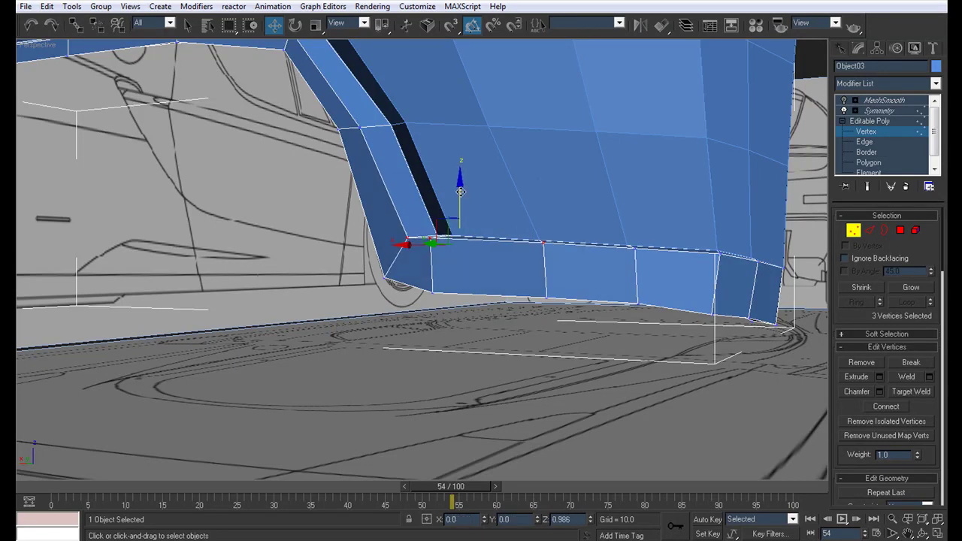
Turn on MeshSmooth for the lip, deselect it and inspect the smoothed shape from several angles.
scroll(477, 200, "down", 5)
middle_click_drag(478, 203, 503, 273, "alt")
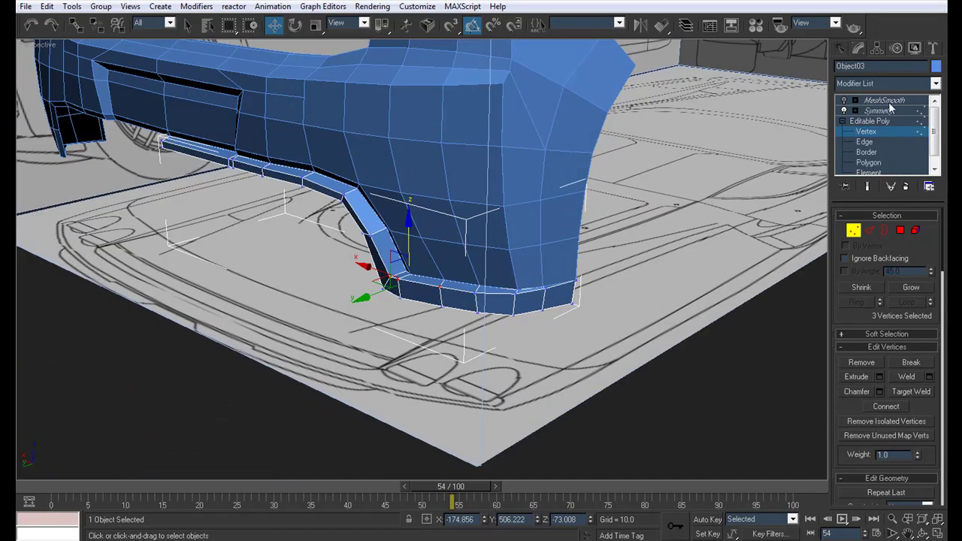
left_click(853, 101)
middle_click_drag(347, 275, 553, 266, "alt")
left_click(453, 361)
scroll(454, 355, "down", 5)
middle_click_drag(449, 327, 517, 328, "alt")
scroll(360, 330, "up", 5)
In the Back view, lower the lip's four centre-line vertices about 42 units to the bottom of the blueprint's central notch.
key("alt+w")
middle_click_drag(600, 342, 537, 378)
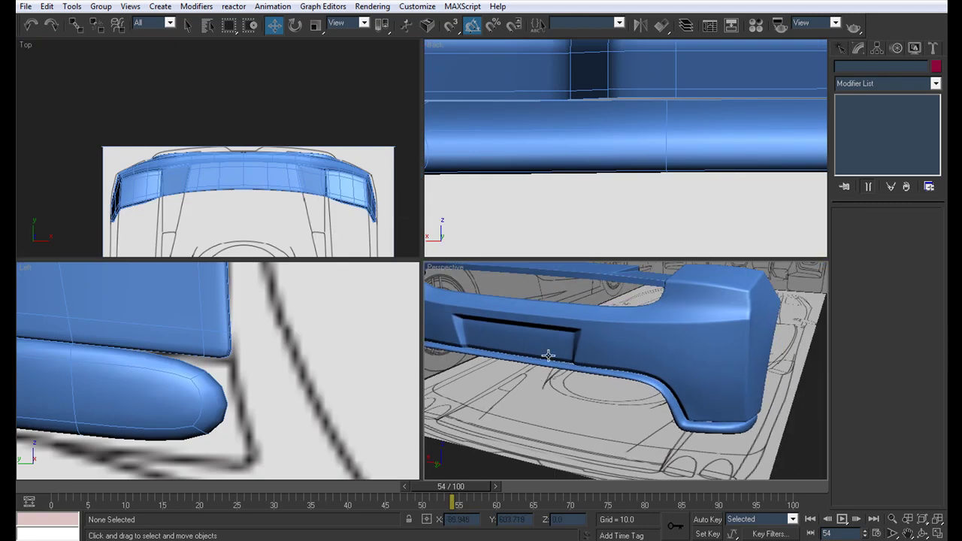
scroll(667, 160, "down", 3)
scroll(668, 160, "down", 5)
middle_click_drag(573, 221, 675, 198)
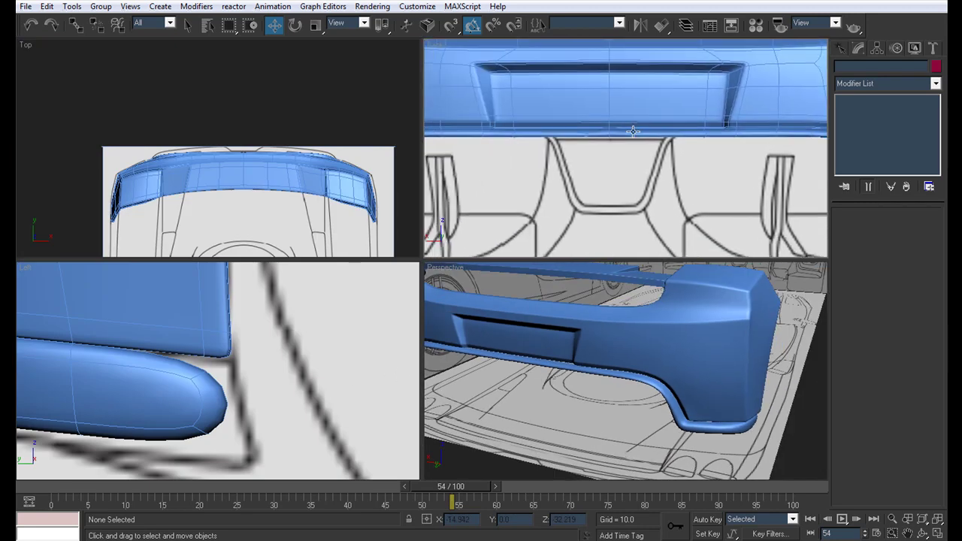
left_click(641, 135)
key("alt+w")
middle_click_drag(588, 192, 667, 156)
left_click(861, 132)
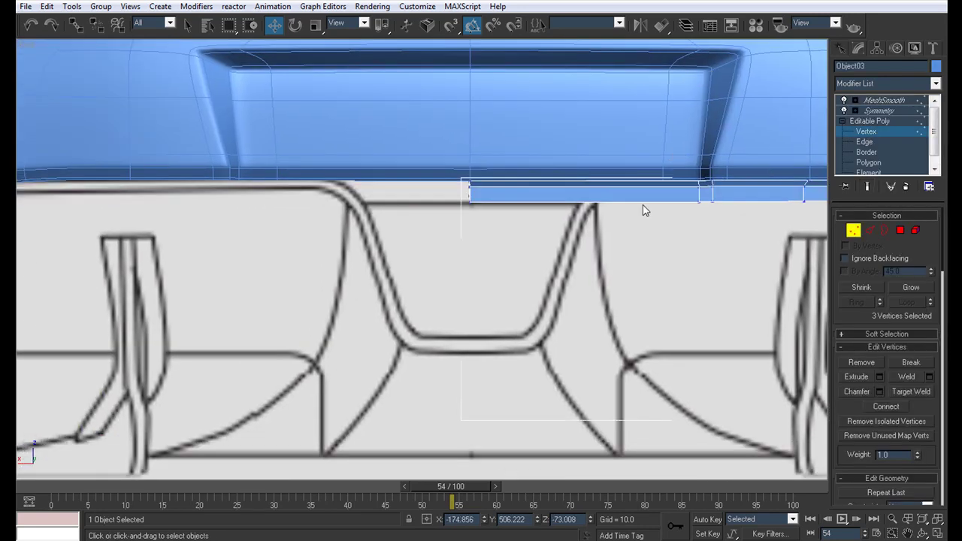
scroll(636, 210, "up", 2)
middle_click_drag(634, 211, 599, 229)
scroll(599, 234, "down", 4)
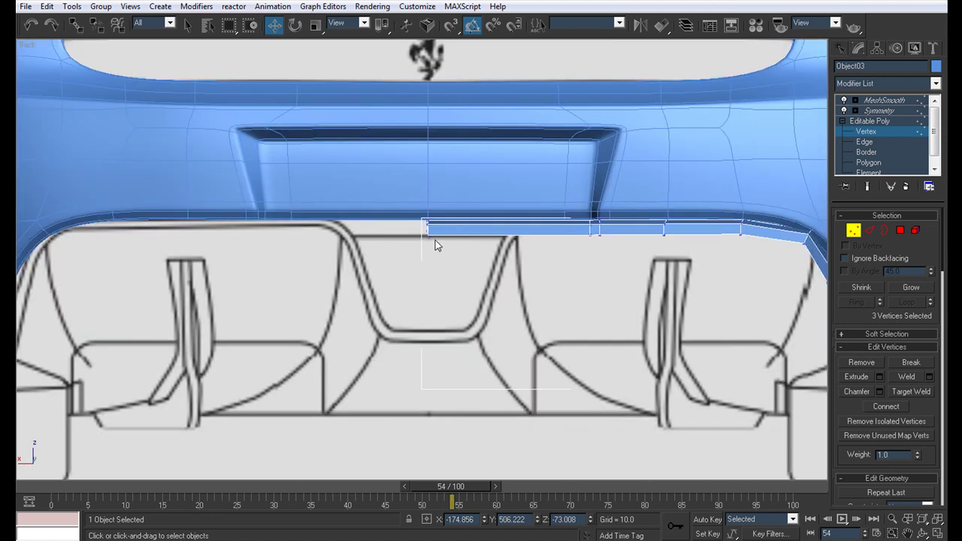
scroll(415, 218, "up", 2)
left_click_drag(436, 161, 424, 316)
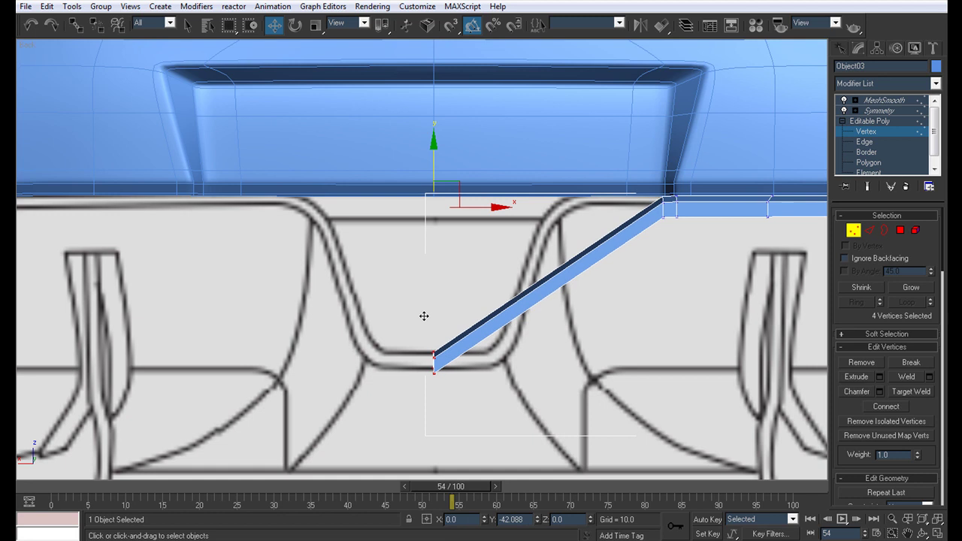
Select the four lengthwise edges of the lip's sloping centre section.
middle_click_drag(800, 196, 752, 199)
left_click(866, 142)
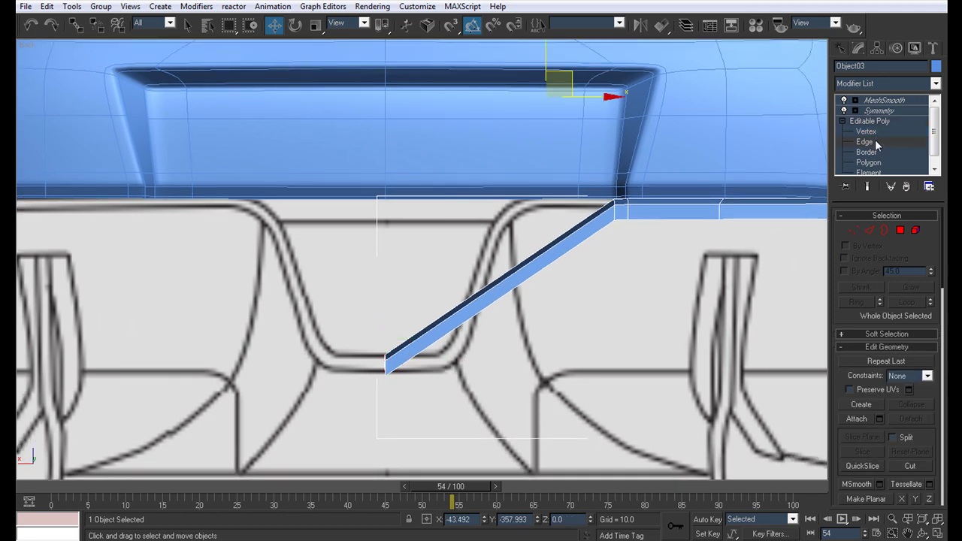
left_click_drag(466, 265, 466, 263)
left_click(929, 423)
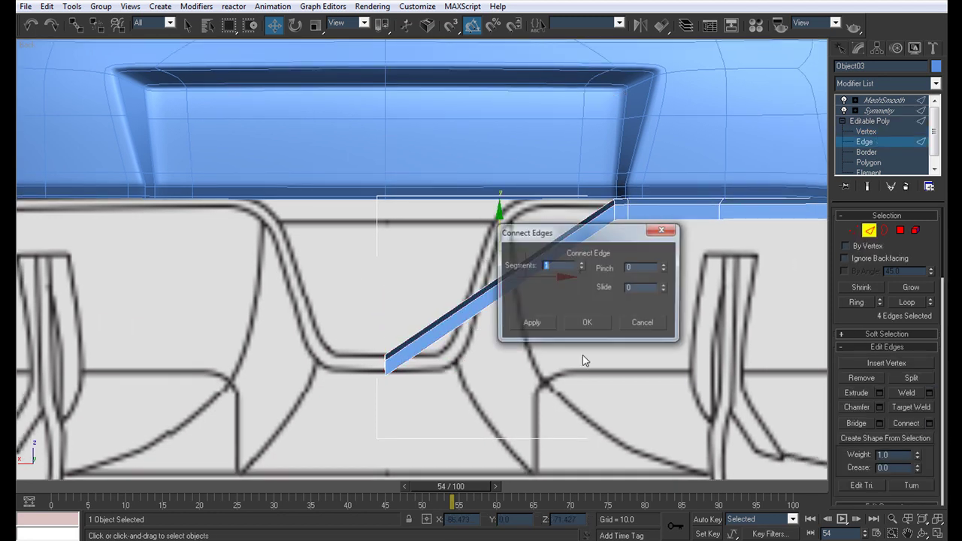
left_click(579, 262)
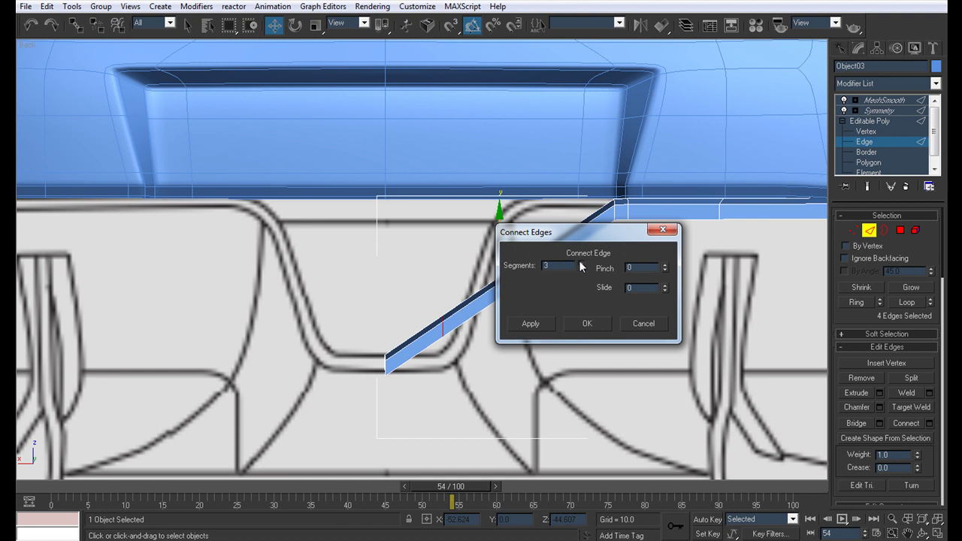
left_click(591, 325)
left_click(580, 337)
key("ctrl+z")
key("ctrl+z")
Connect the four selected lengthwise edges with 2 segments.
left_click(929, 423)
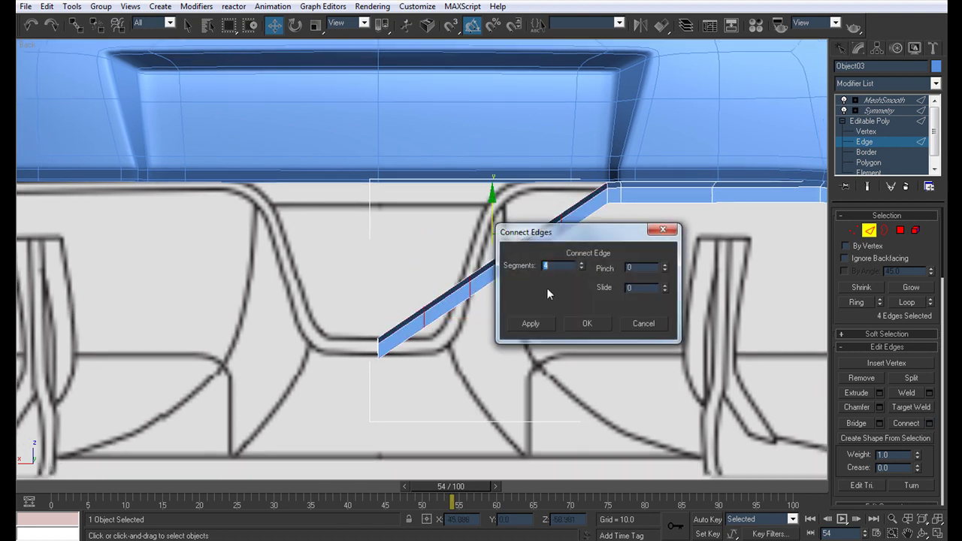
type("2")
left_click(586, 323)
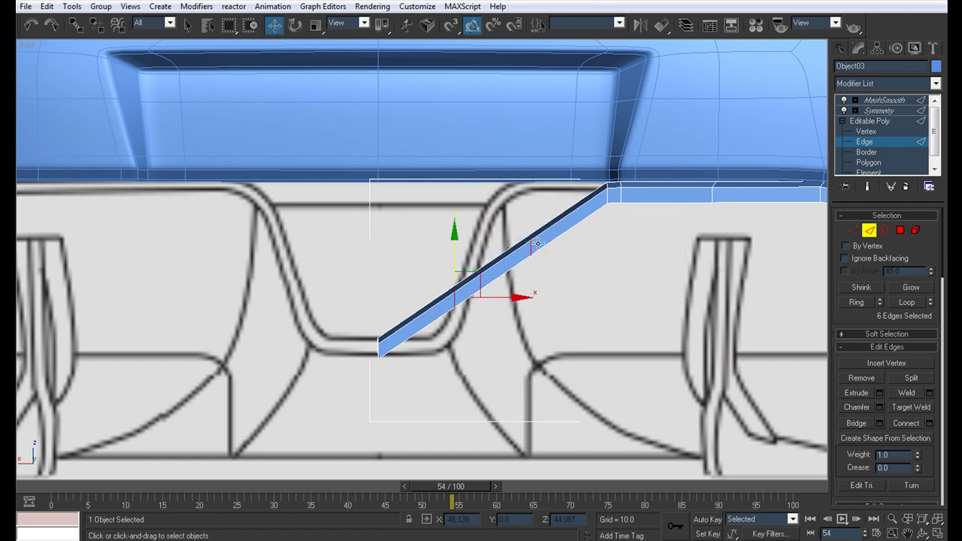
Move the outer new vertex group up to the notch's upper corner on the blueprint.
left_click(866, 131, "ctrl")
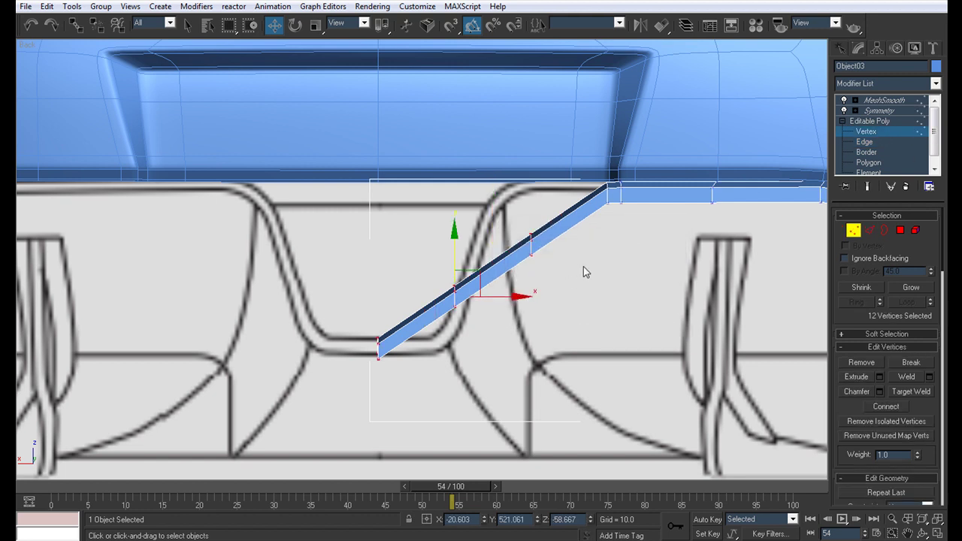
left_click(520, 244)
scroll(517, 252, "up", 3)
left_click_drag(652, 232, 608, 133)
Move the inner new vertex group to the notch's lower corner and rotate it to follow the bend, at about X -17 and Z -72.5.
middle_click_drag(531, 382, 484, 309)
left_click_drag(449, 322, 429, 363)
key("e")
key("w")
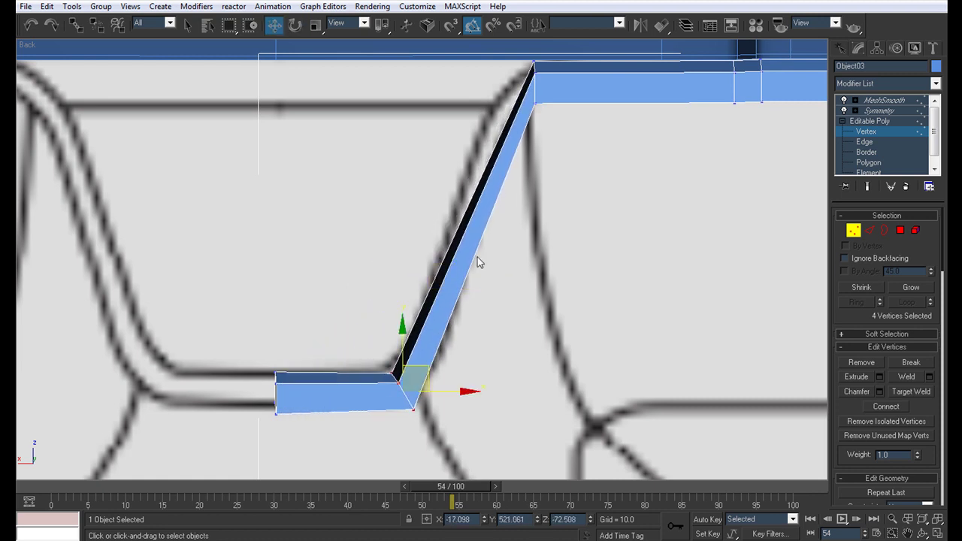
Rotate the four vertices at the notch's upper corner to follow the blueprint's bend.
left_click_drag(505, 48, 551, 113)
key("e")
left_click_drag(591, 63, 577, 83)
key("w")
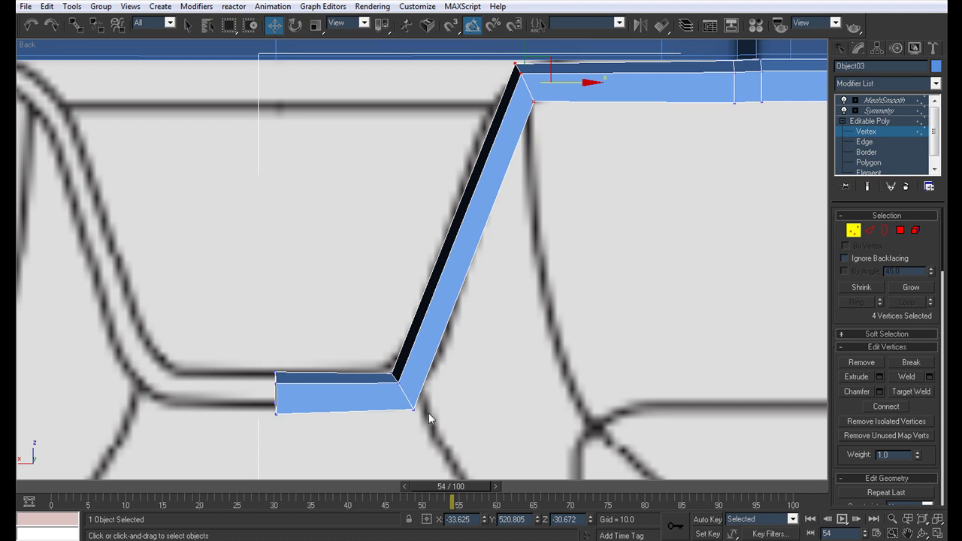
Level the notch floor by raising the lower corner's upper vertex pair and setting the four centre vertices at about Z -72.1.
left_click_drag(391, 339, 394, 331)
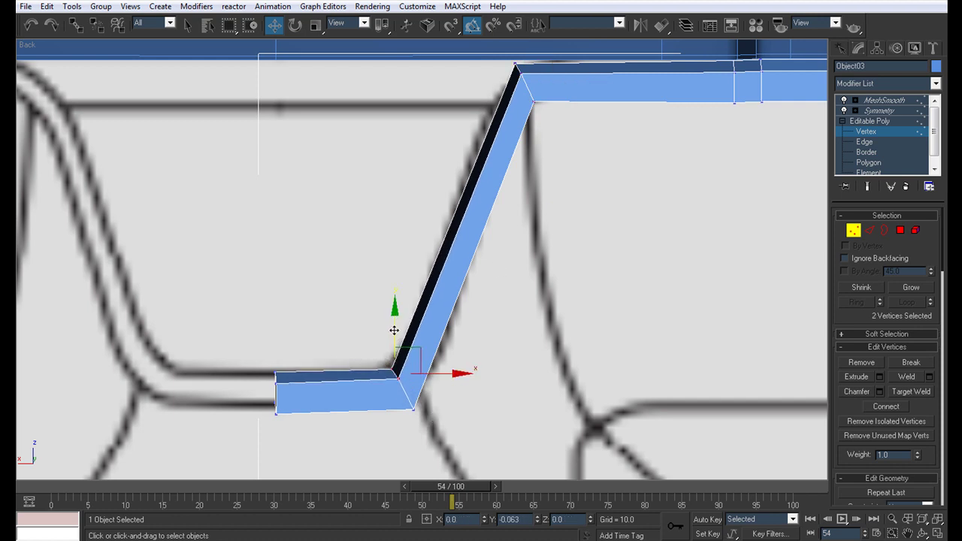
scroll(455, 374, "down", 5)
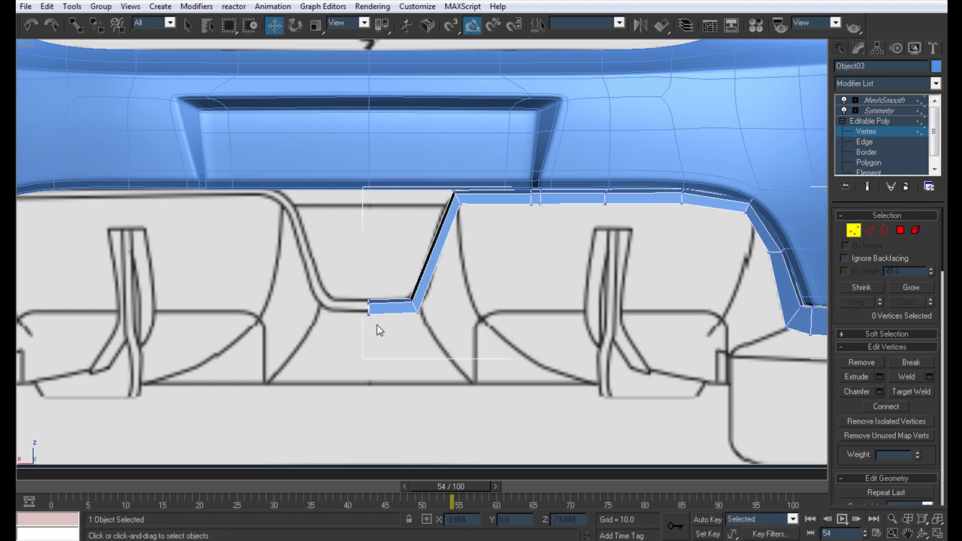
scroll(356, 278, "up", 5)
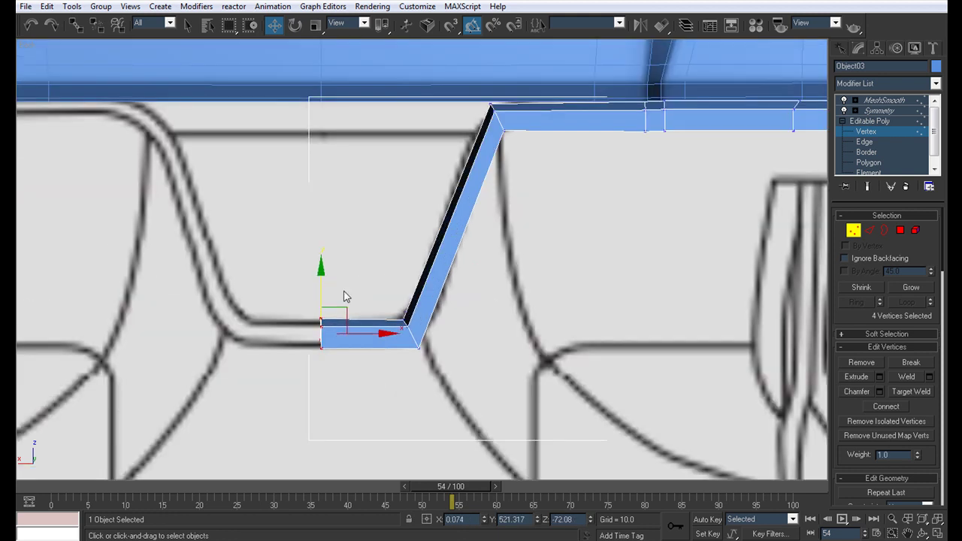
In the Perspective view, examine the notched lip with MeshSmooth and at edge level, including its underside.
scroll(324, 288, "down", 5)
key("alt+w")
middle_click(631, 328)
key("alt+w")
left_click(880, 105)
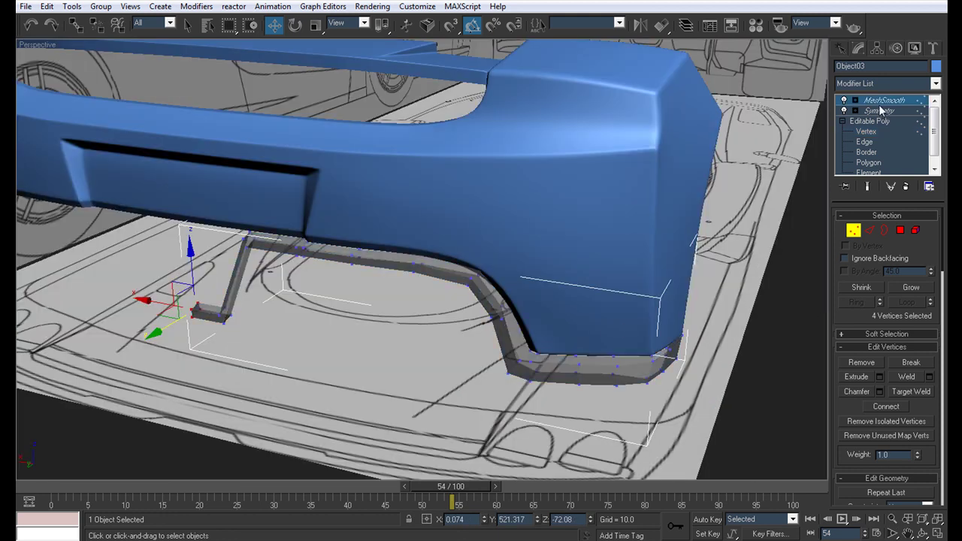
scroll(359, 315, "down", 4)
middle_click_drag(418, 302, 590, 345)
middle_click_drag(512, 342, 541, 324, "alt")
scroll(541, 324, "up", 3)
left_click(866, 141)
middle_click_drag(500, 273, 510, 362, "alt")
scroll(570, 295, "down", 3)
scroll(561, 221, "up", 5)
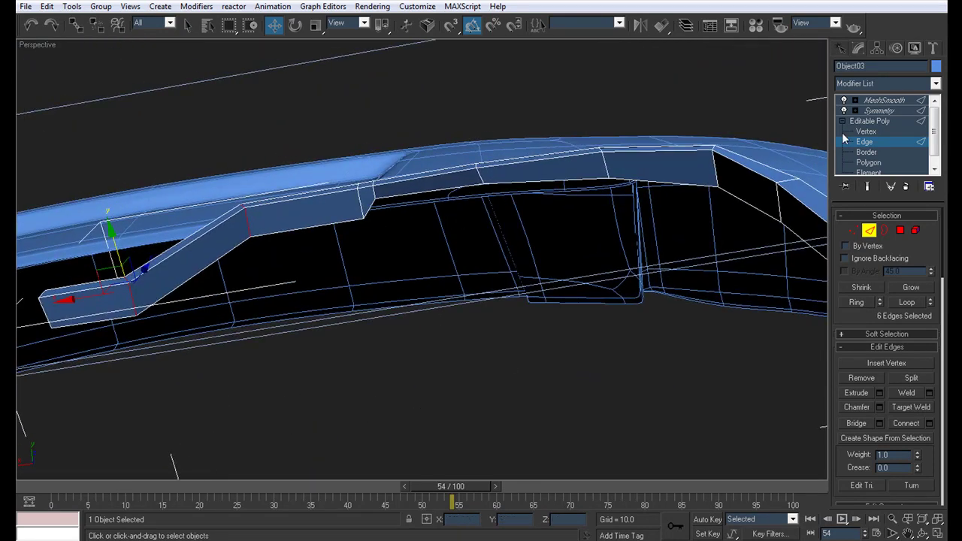
left_click(868, 122)
left_click(384, 210)
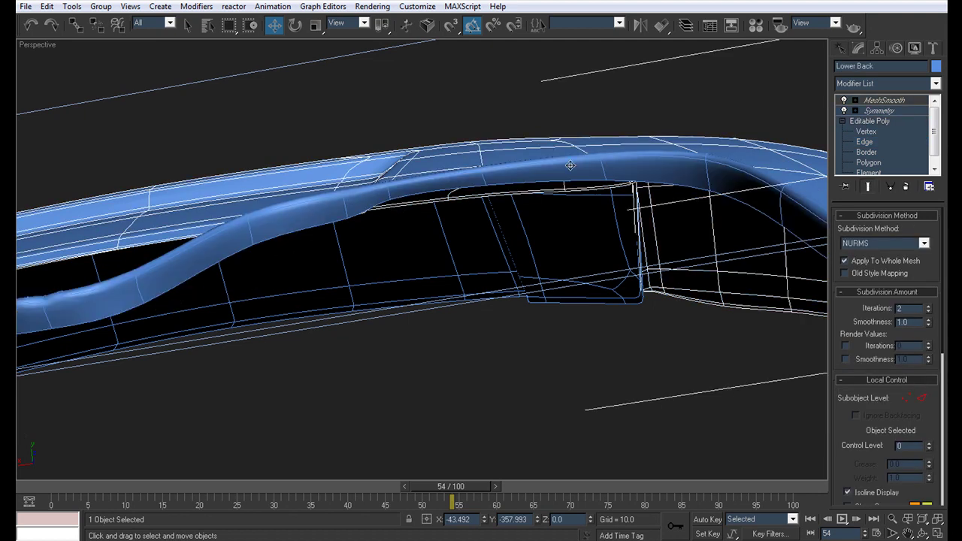
left_click(885, 131)
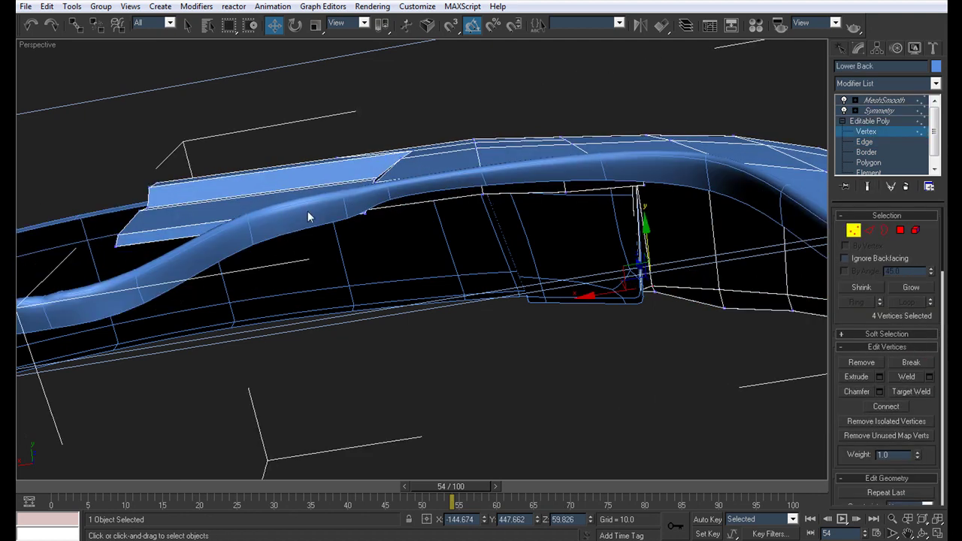
left_click(884, 100)
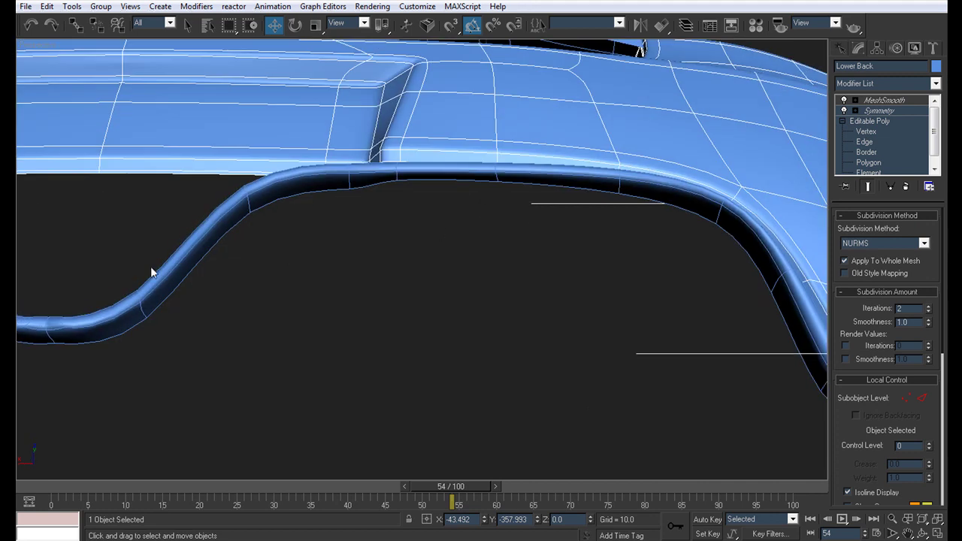
Straighten the lip's lower edge beneath the plate recess by lowering its kinked bottom vertices.
left_click(150, 266)
left_click(866, 132)
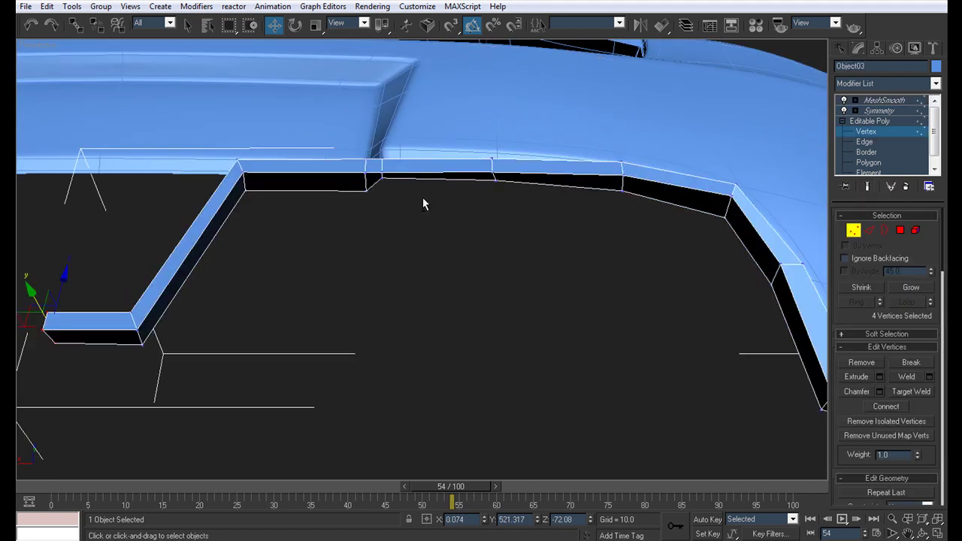
middle_click_drag(371, 233, 409, 182, "alt")
left_click(382, 186)
left_click_drag(379, 142, 379, 158)
middle_click_drag(517, 173, 434, 174, "alt")
left_click(417, 160)
left_click(462, 72)
left_click_drag(463, 72, 463, 72)
middle_click_drag(462, 72, 485, 225, "alt")
left_click(872, 151)
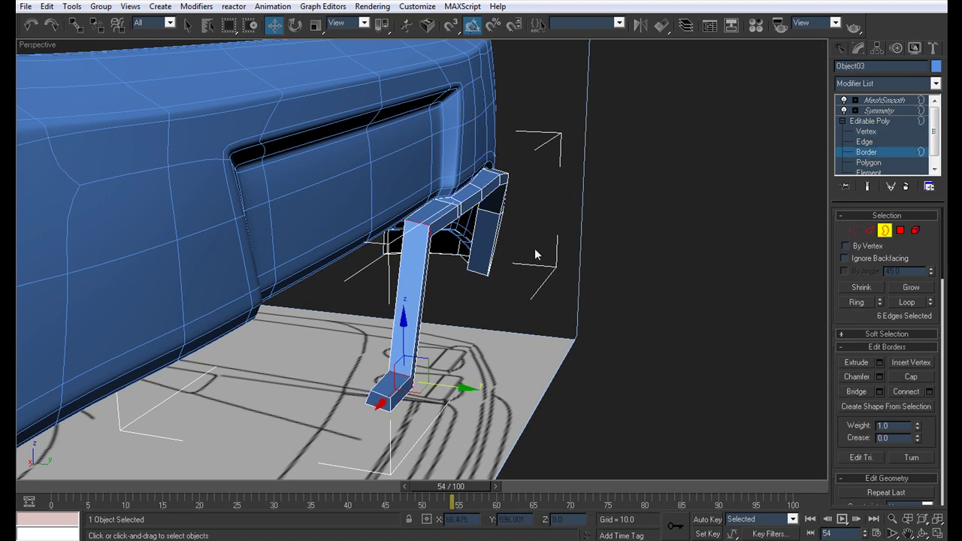
left_click(407, 266)
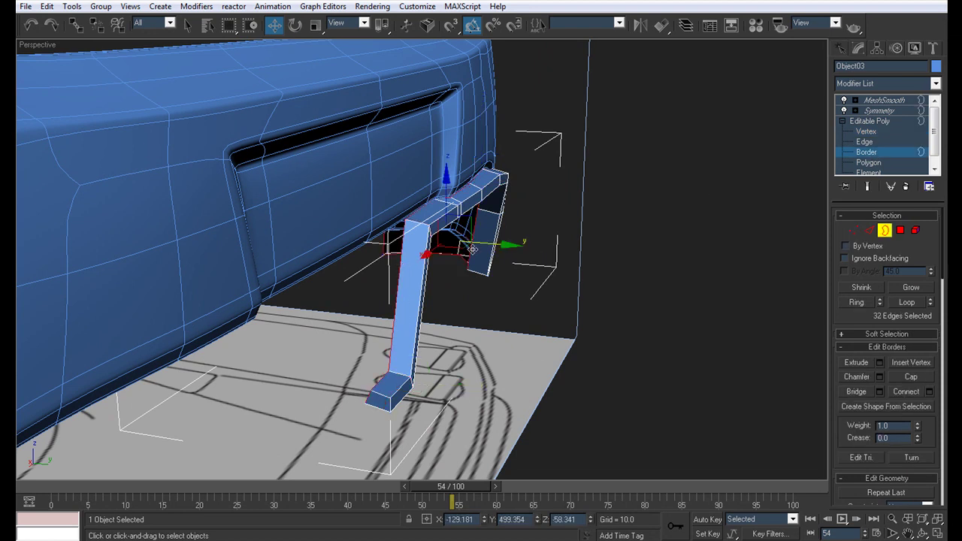
middle_click_drag(488, 255, 340, 272, "alt")
left_click(879, 110)
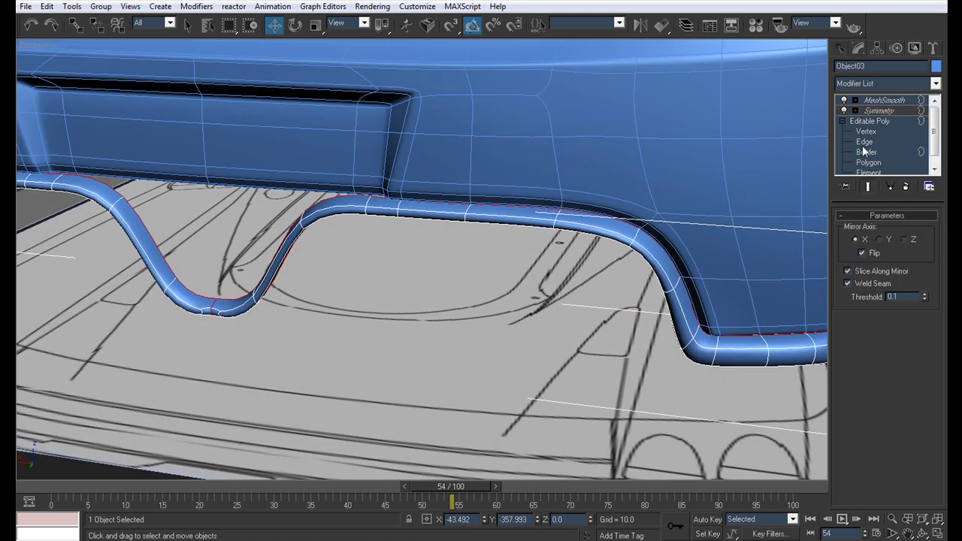
Select the lip's lengthwise corner edge loops, adding the missing edges around the outer end and excluding the stray edge at the notch.
left_click(864, 142)
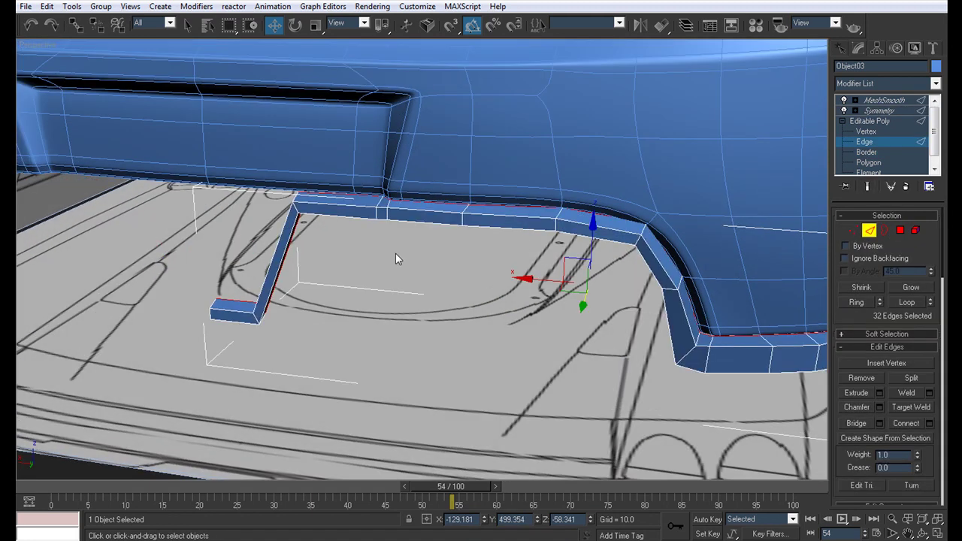
key("q")
left_click(417, 218)
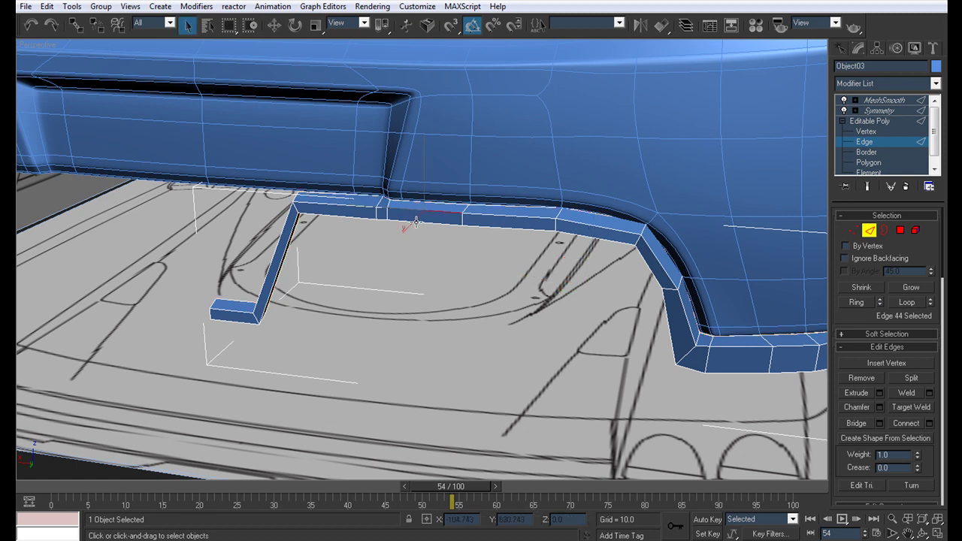
left_click(901, 301)
middle_click_drag(641, 266, 381, 358, "alt")
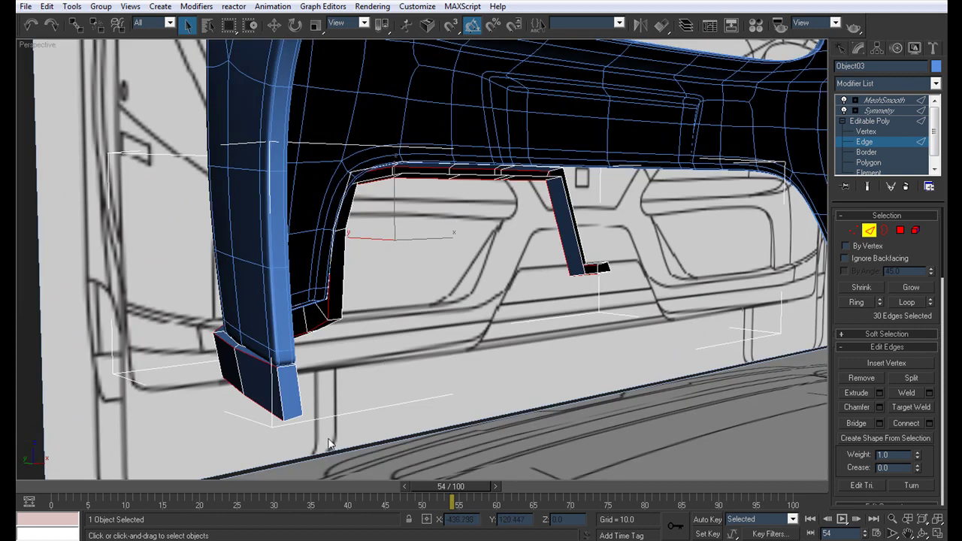
left_click(280, 384, "ctrl")
left_click(284, 366, "ctrl")
left_click(293, 417, "ctrl")
middle_click_drag(230, 349, 211, 223)
left_click(251, 227, "ctrl")
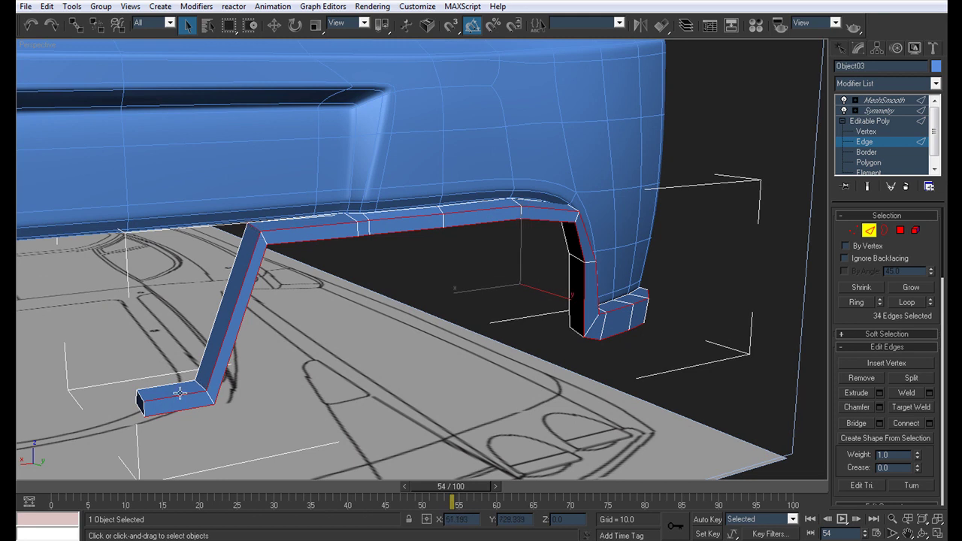
left_click(199, 379, "alt")
middle_click_drag(263, 333, 290, 311)
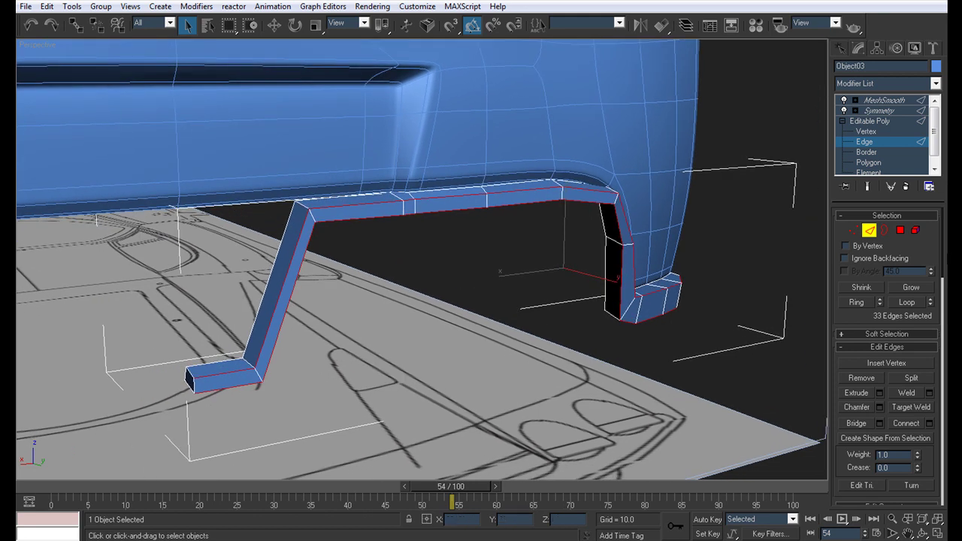
Delete the polygon capping the lip's centre end at the notch floor.
left_click(880, 164, "ctrl")
left_click(189, 378)
key("Delete")
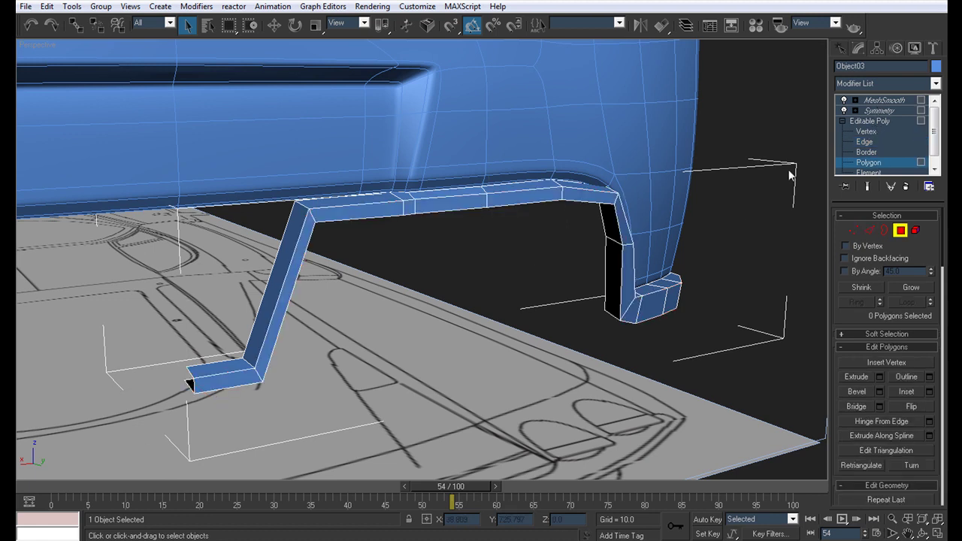
Align the open-end vertices at the notch floor's centre to the symmetry plane by setting their X position to 0.
left_click(874, 133)
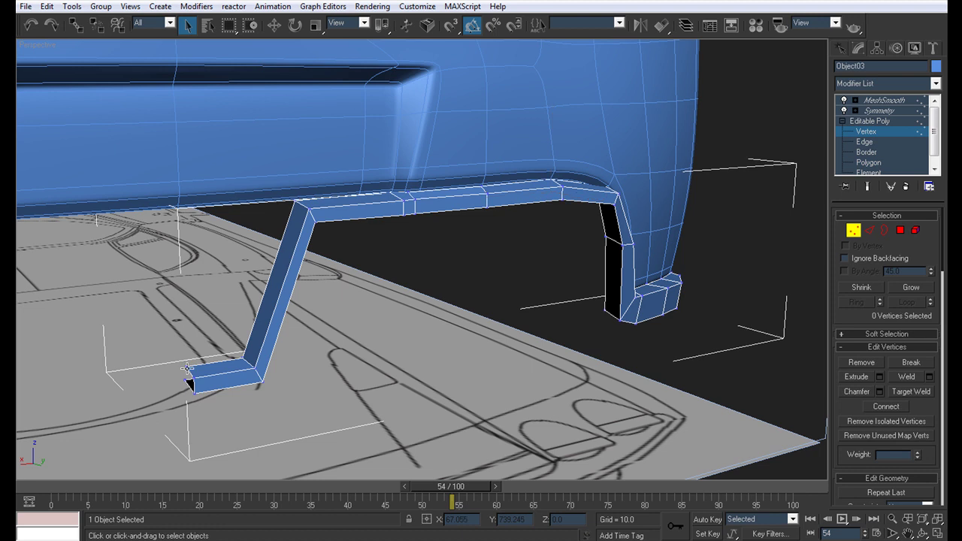
left_click(189, 381)
key("w")
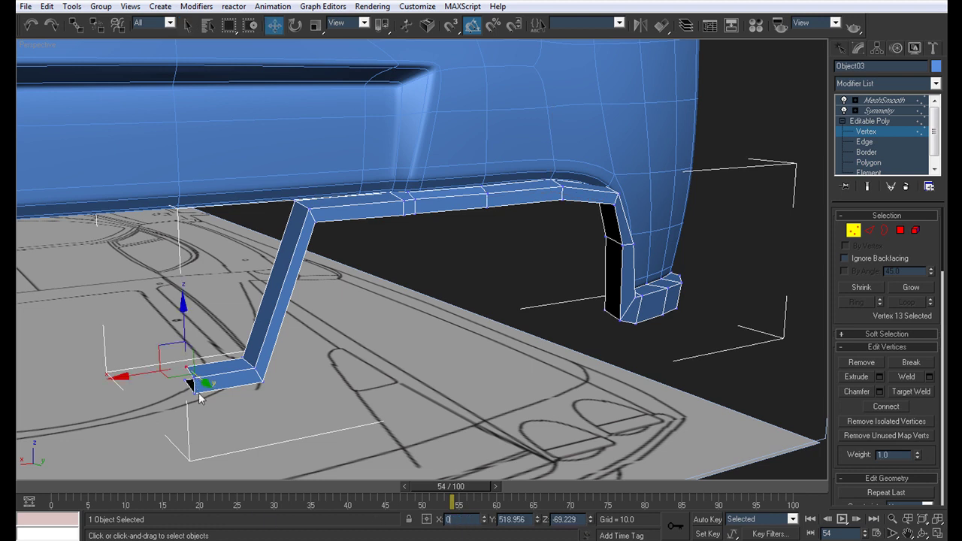
left_click(195, 376)
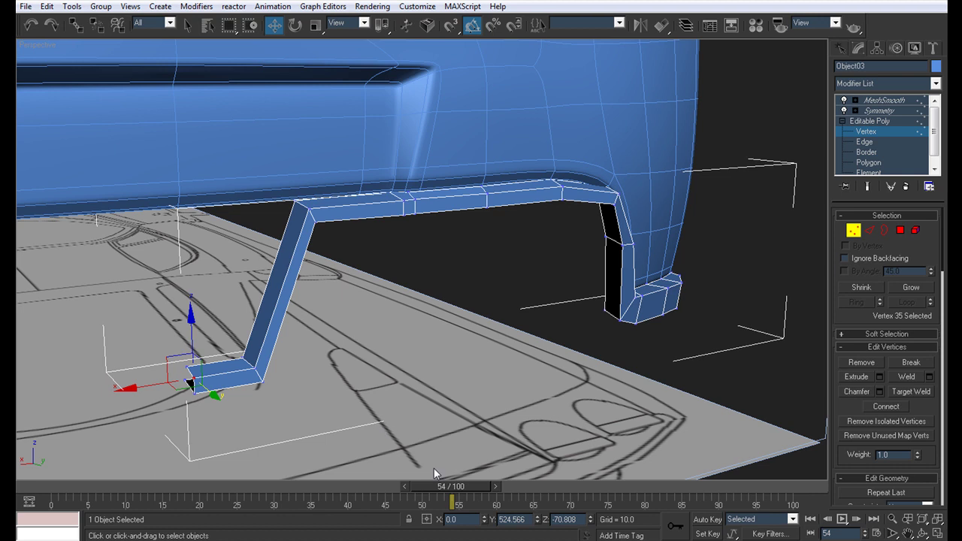
left_click(192, 390)
left_click(184, 381)
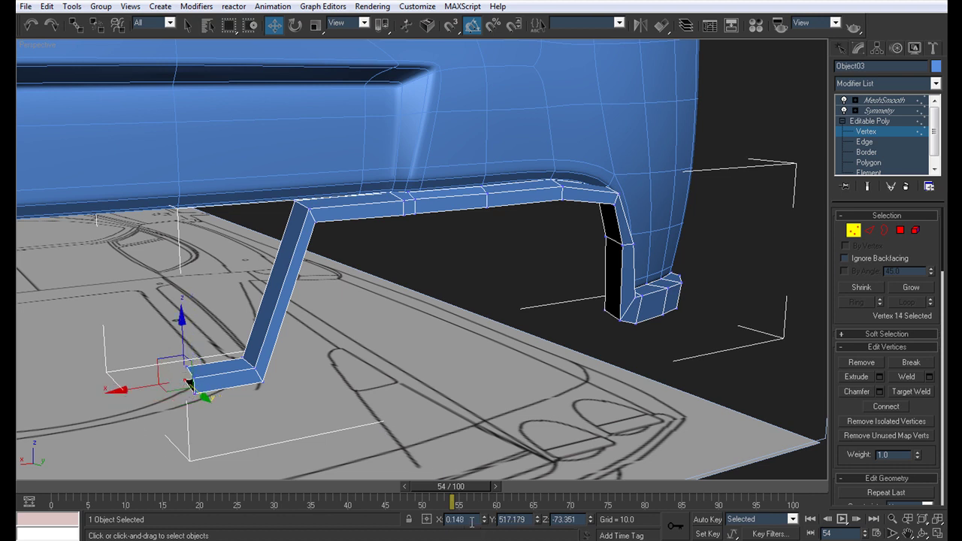
key("Return")
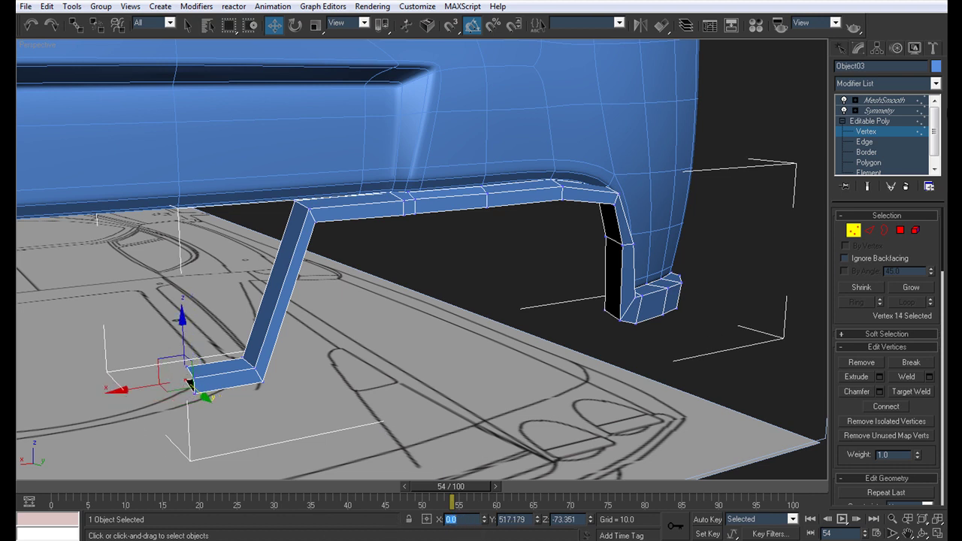
Chamfer the selected lengthwise edges of the lip and display the mirrored result.
left_click(874, 143)
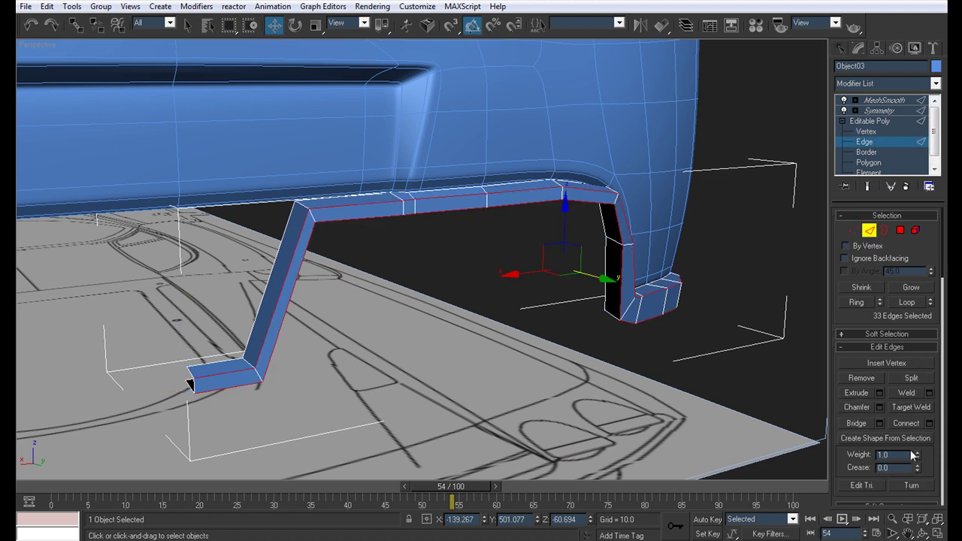
left_click(879, 407)
left_click(594, 284)
left_click(877, 111)
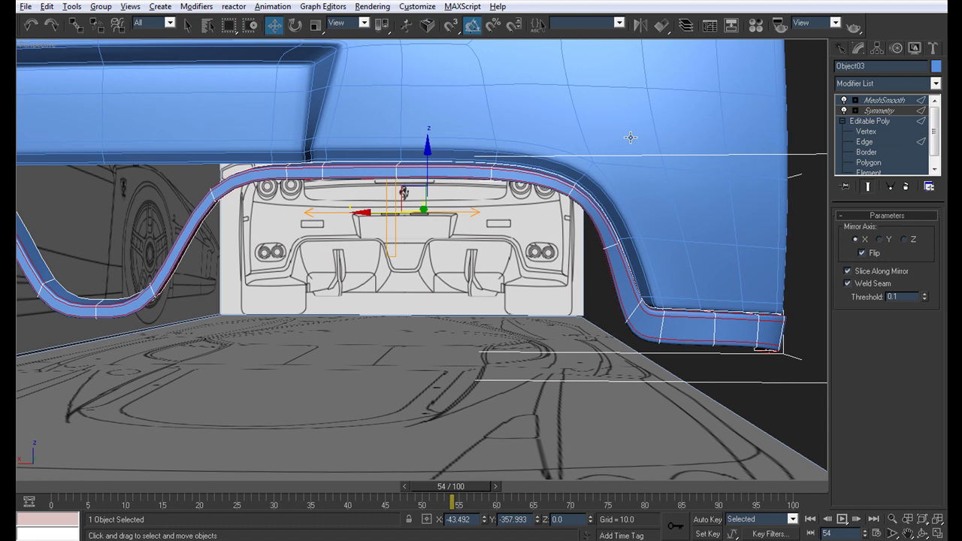
Examine the smoothed lip against the whole bumper from several angles, with and without edged faces.
scroll(516, 296, "down", 5)
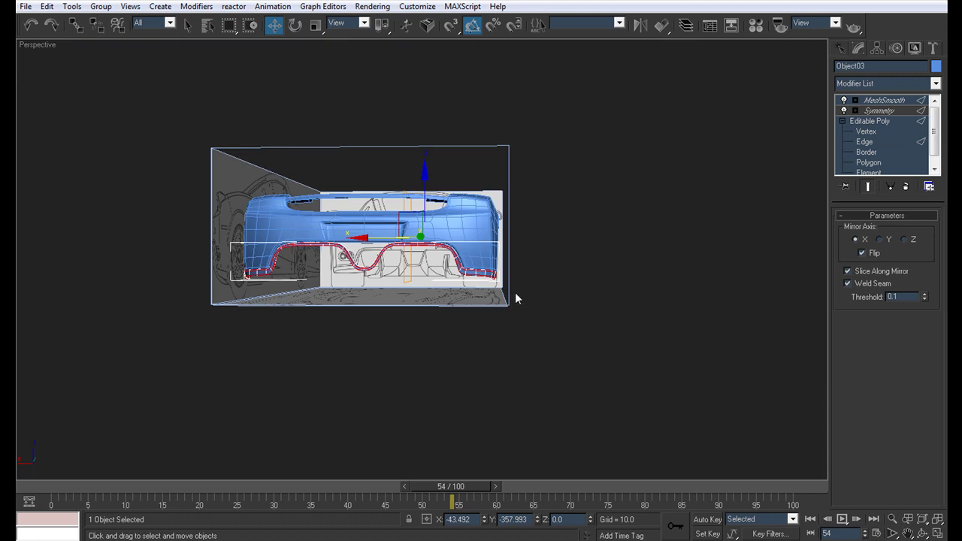
left_click(518, 299)
middle_click_drag(515, 296, 516, 272, "alt")
scroll(421, 252, "up", 4)
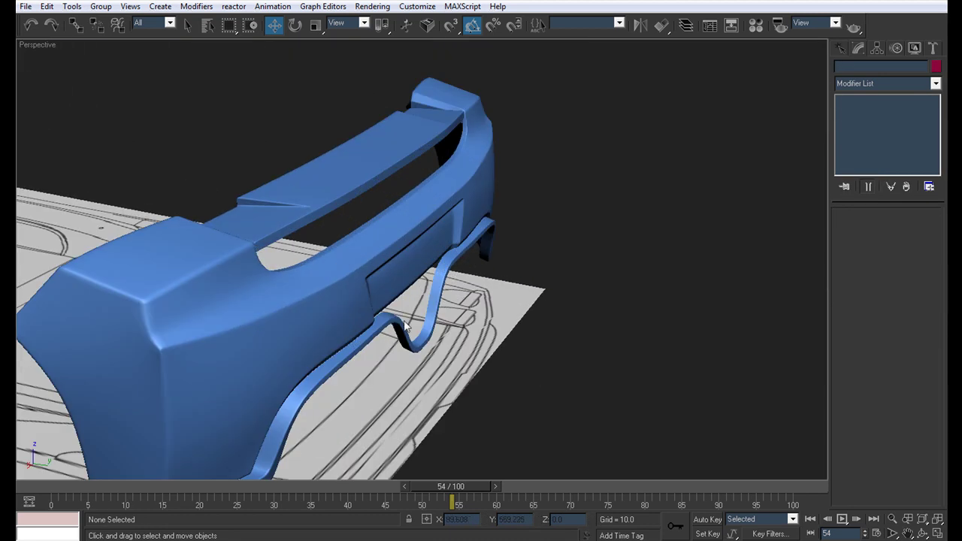
left_click(390, 320)
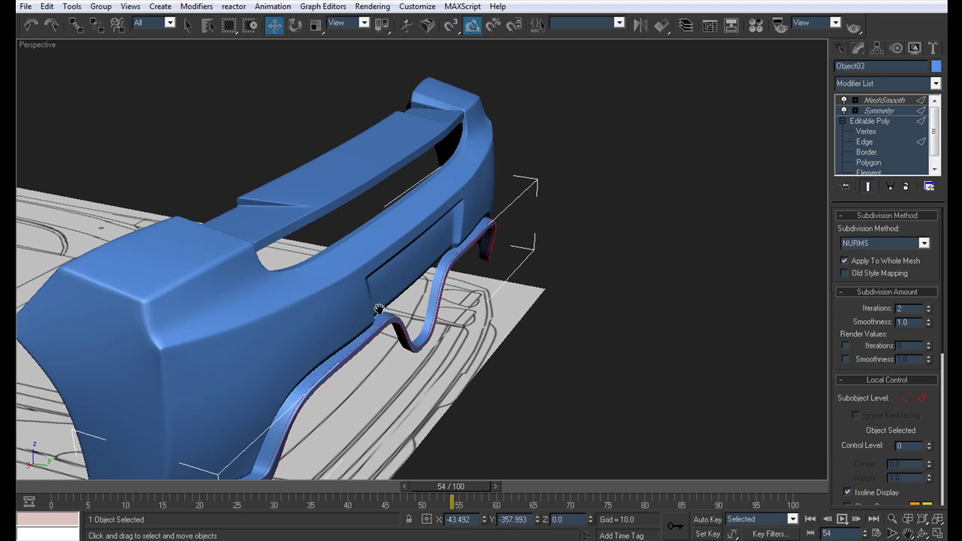
scroll(406, 234, "down", 6)
scroll(418, 254, "up", 6)
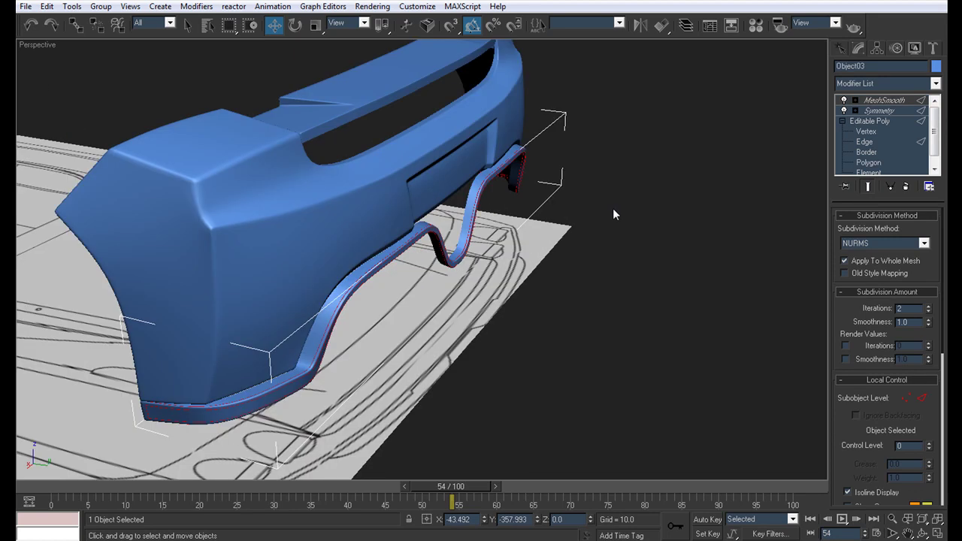
left_click(865, 132)
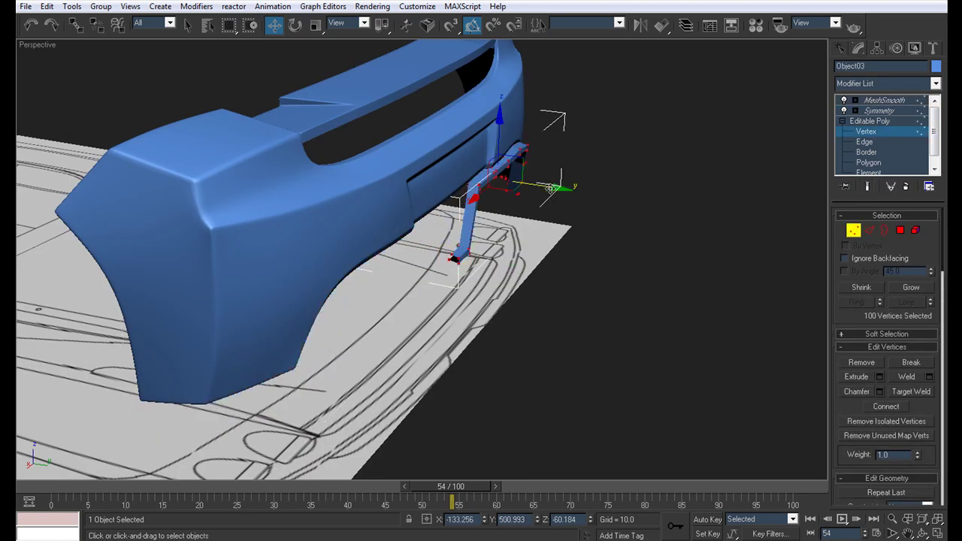
left_click_drag(550, 187, 550, 187)
left_click(885, 100)
left_click(612, 338)
key("F4")
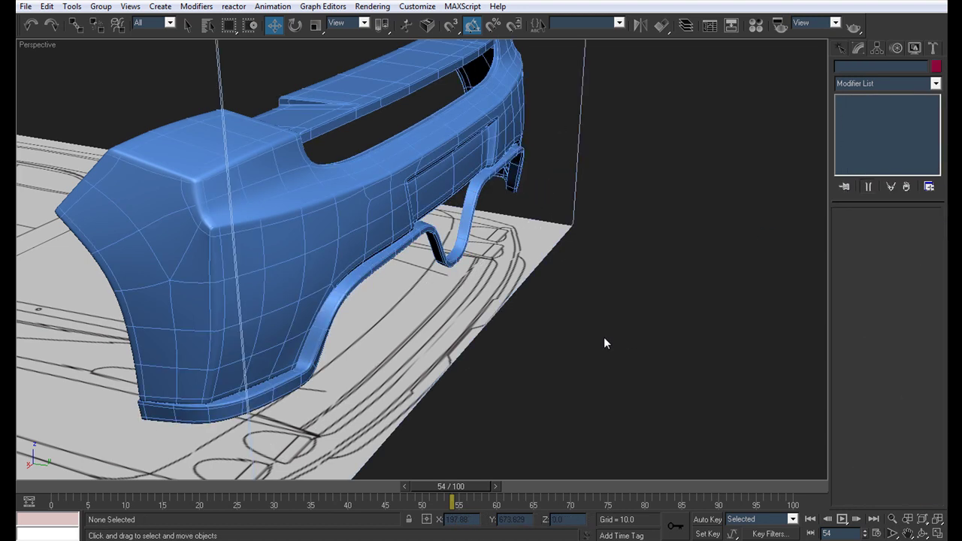
key("F4")
scroll(585, 317, "down", 5)
middle_click_drag(583, 317, 507, 298, "alt")
scroll(436, 262, "up", 10)
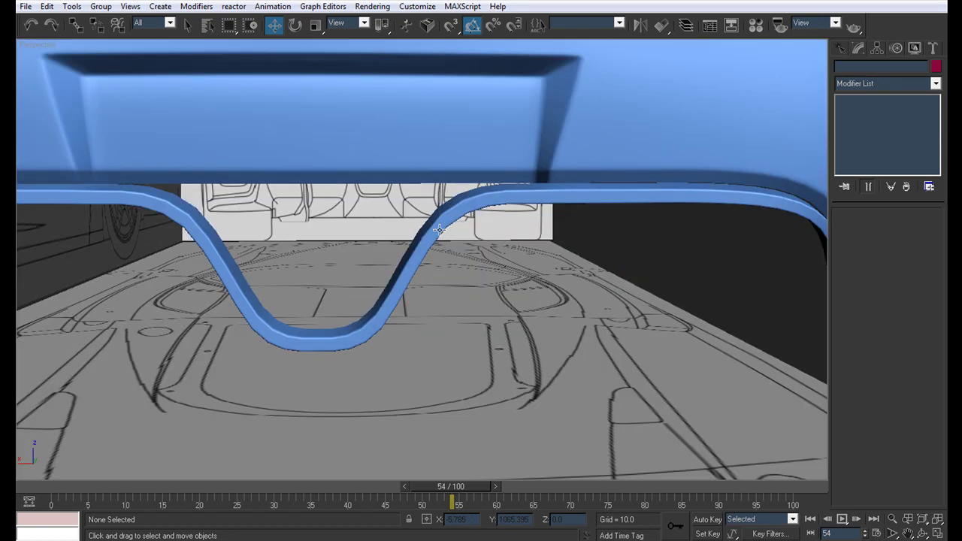
Select the edge loop running around the lip at the notch's upper corner.
left_click(440, 229)
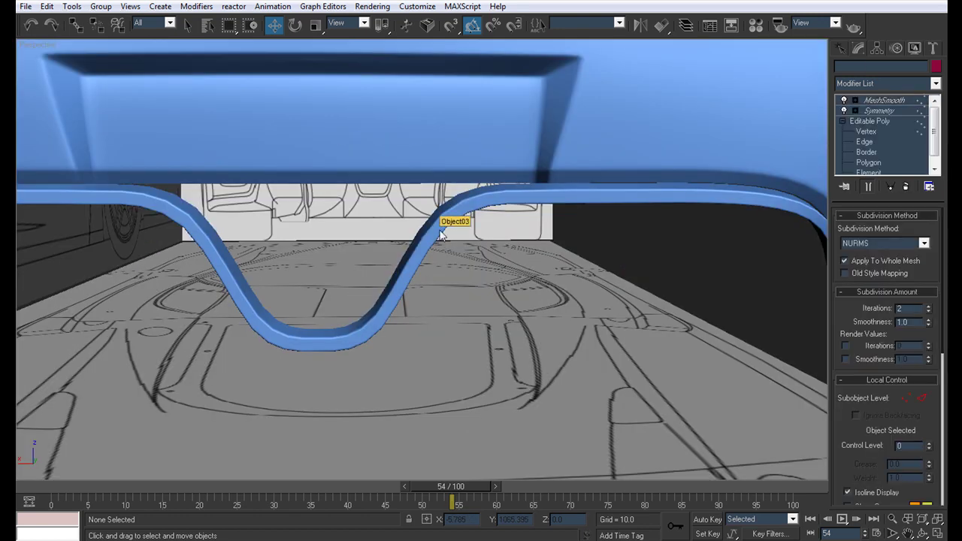
left_click(864, 141)
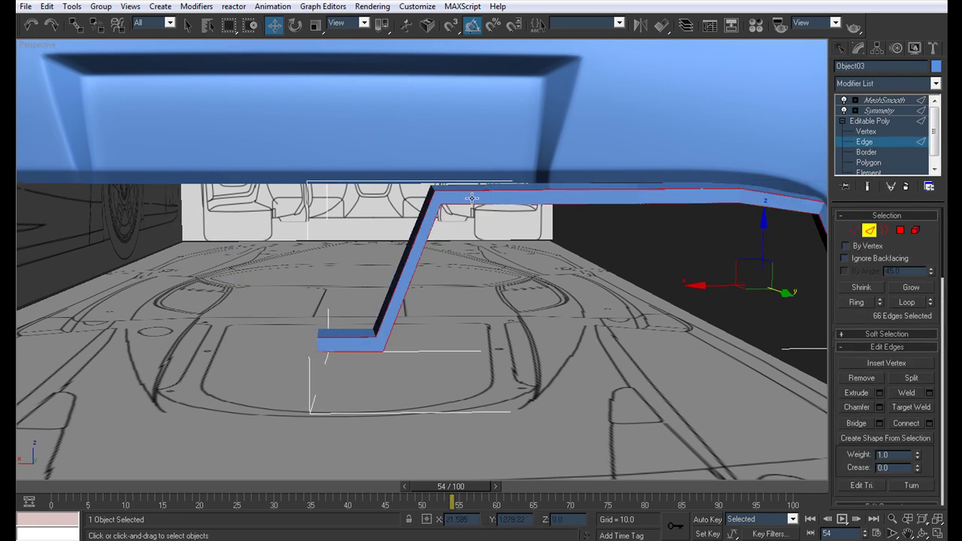
middle_click_drag(451, 255, 526, 233, "alt")
left_click(539, 227)
left_click(921, 302)
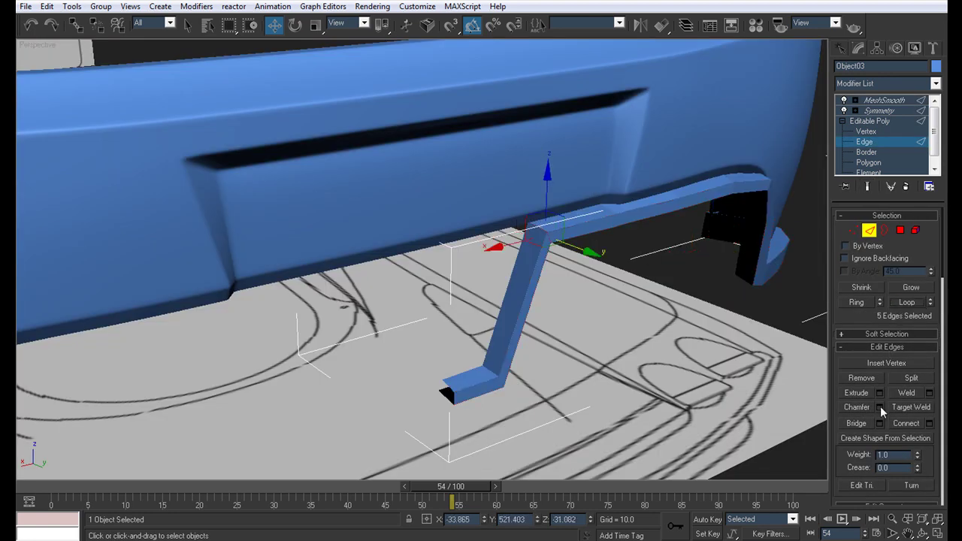
Try chamfering the notch's upper corner loop, check it on the smoothed lip, and undo the chamfer.
left_click(856, 406)
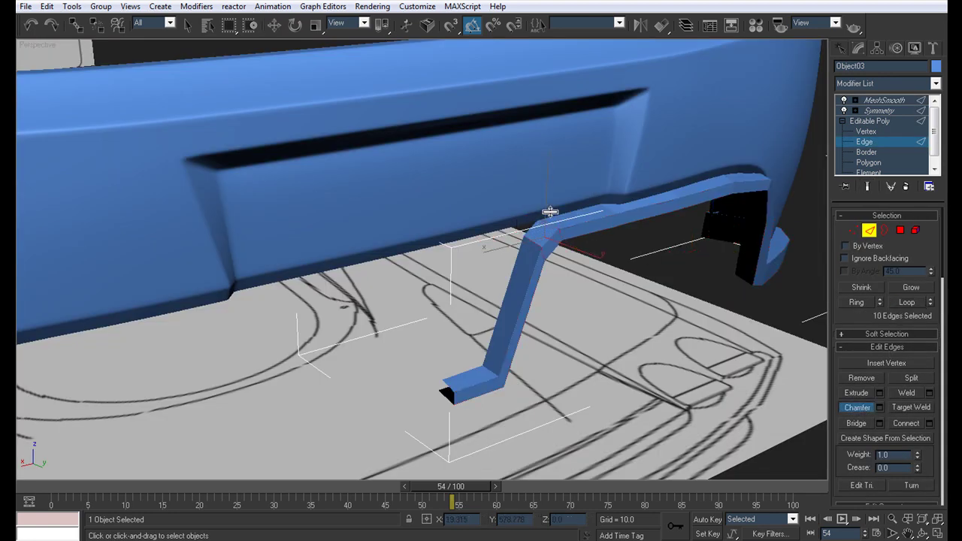
left_click(883, 100)
middle_click_drag(605, 278, 566, 247, "alt")
scroll(489, 276, "down", 4)
mouse_move(489, 275)
middle_mouse_down("alt")
mouse_move(482, 271)
mouse_move(488, 286)
middle_mouse_up("alt")
scroll(524, 281, "up", 6)
key("ctrl+z")
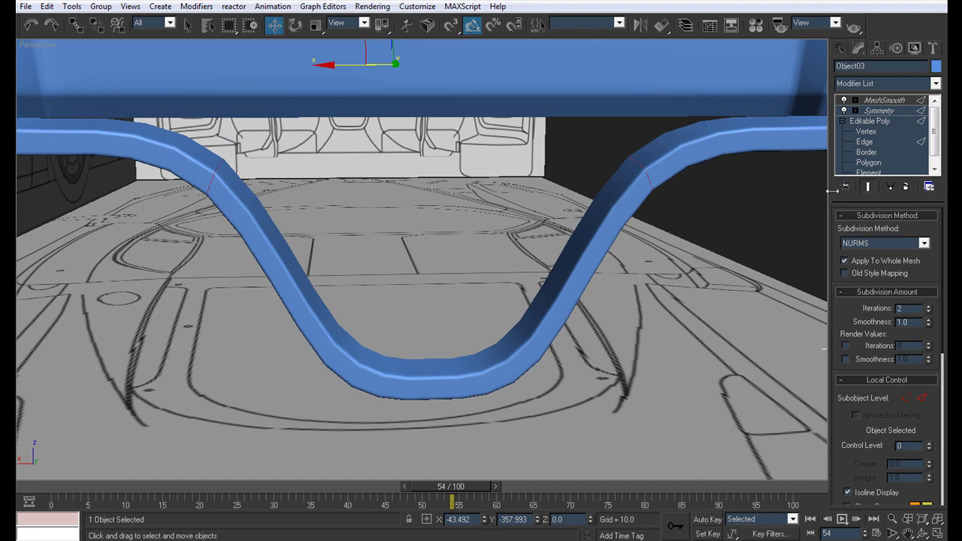
Chamfer the edge loop at the notch's upper corner into two spaced loops and check the mirrored, smoothed bend.
left_click(866, 142)
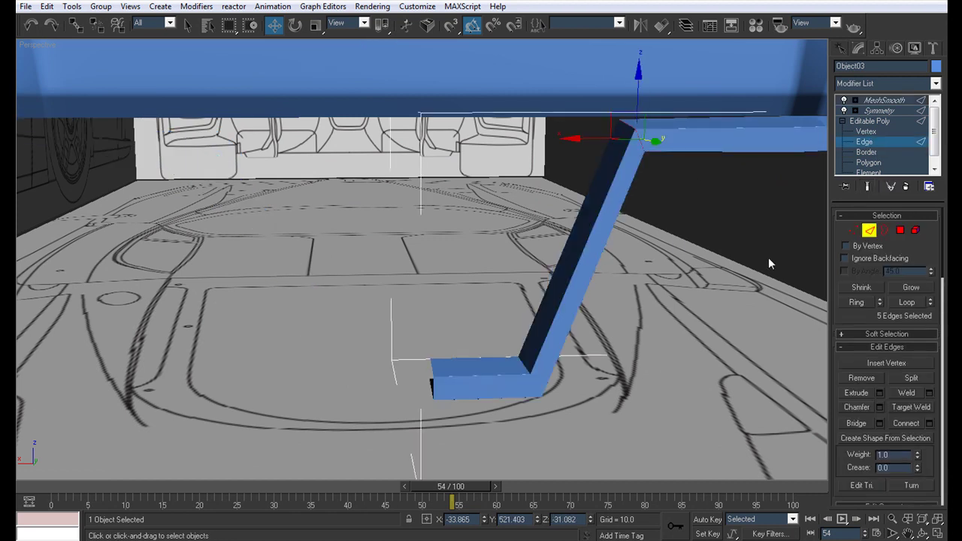
left_click(857, 407)
left_click_drag(637, 143, 657, 118)
left_click(877, 113)
scroll(562, 288, "down", 4)
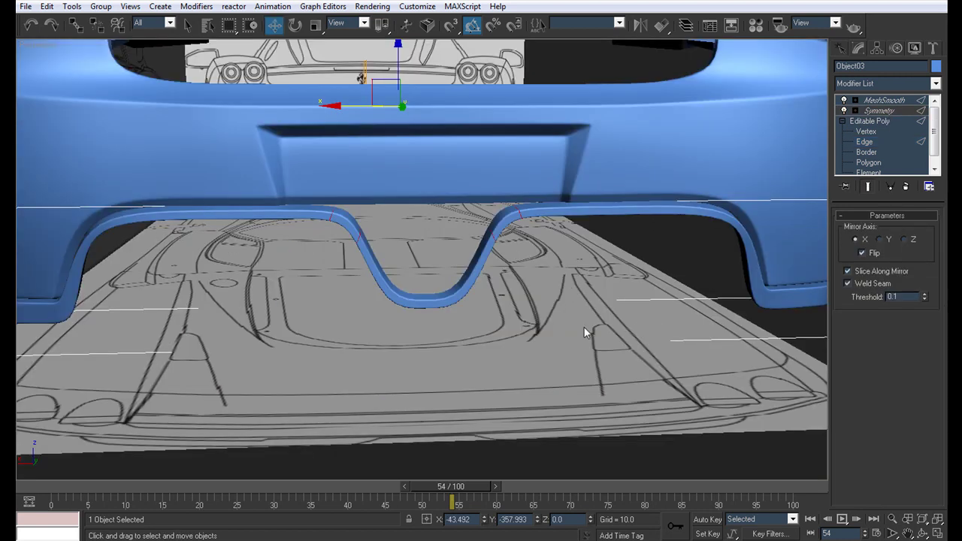
left_click(569, 287)
scroll(492, 313, "up", 2)
Chamfer the edge loop at the notch's lower corner into two loops and check the smoothed notch on the full bumper.
left_click(471, 318)
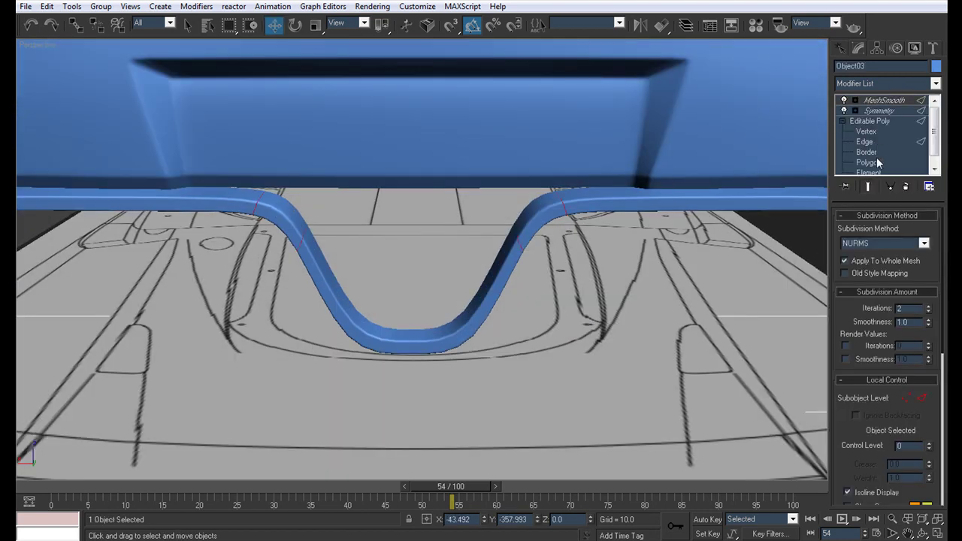
left_click(877, 143)
left_click(466, 332)
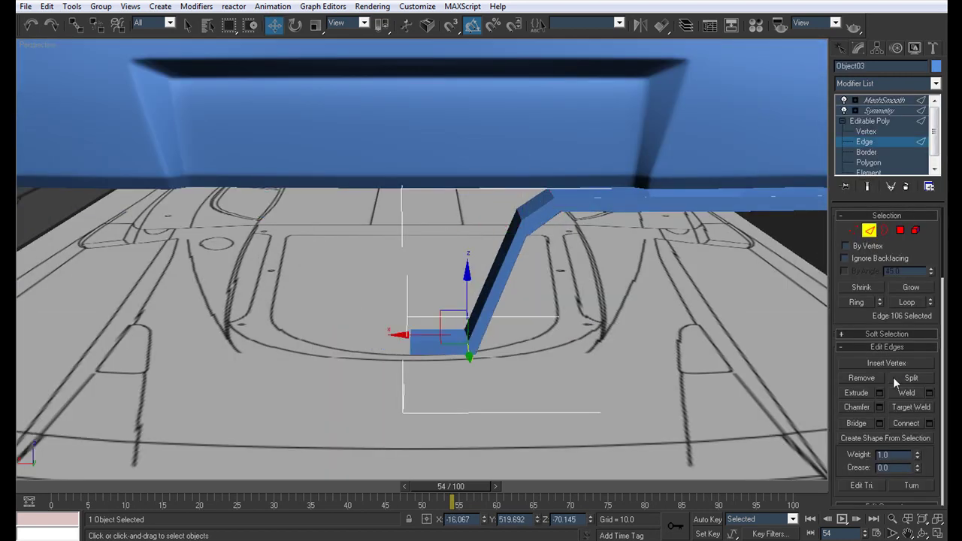
left_click(857, 407)
left_click(906, 302)
left_click_drag(466, 336, 467, 322)
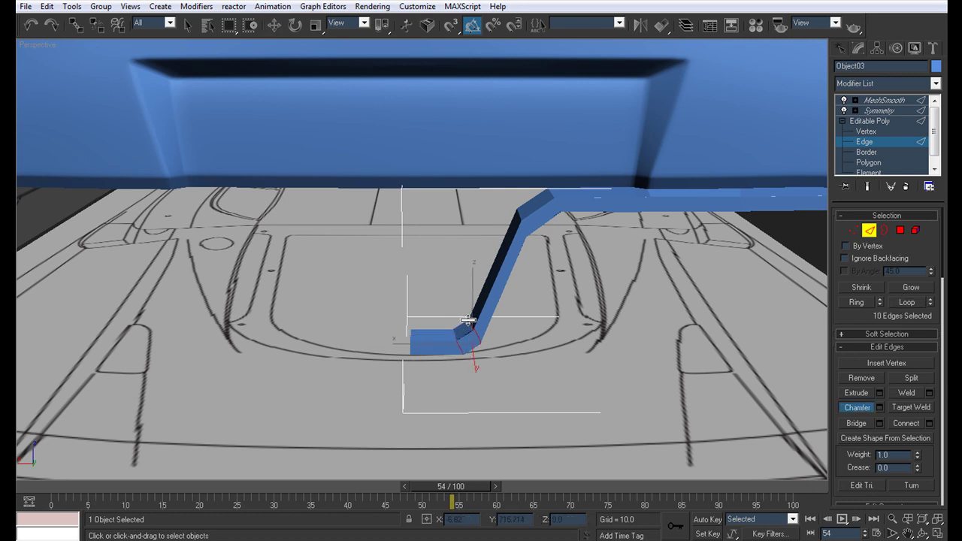
left_click(879, 102)
scroll(502, 263, "down", 5)
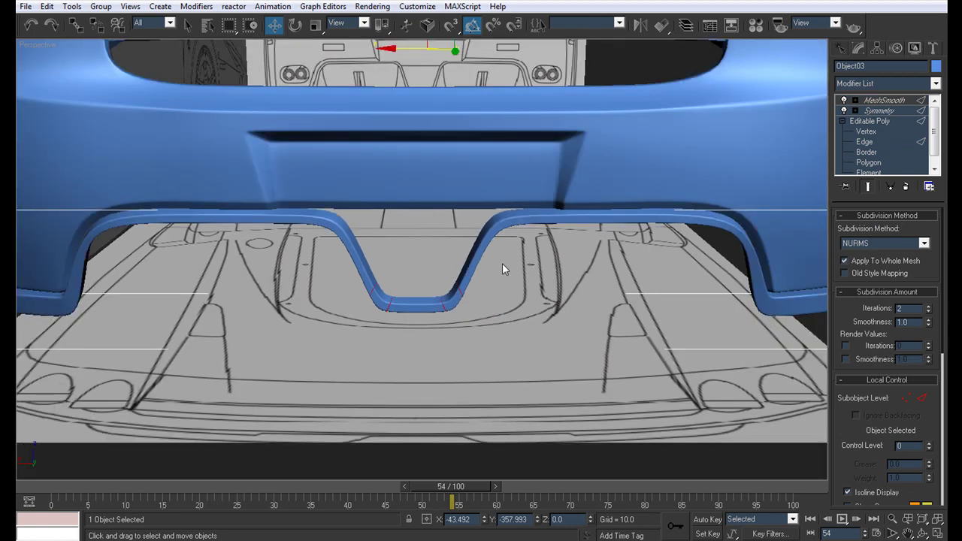
left_click(539, 372)
middle_click_drag(539, 373, 533, 322, "alt")
scroll(521, 313, "down", 3)
scroll(533, 321, "up", 4)
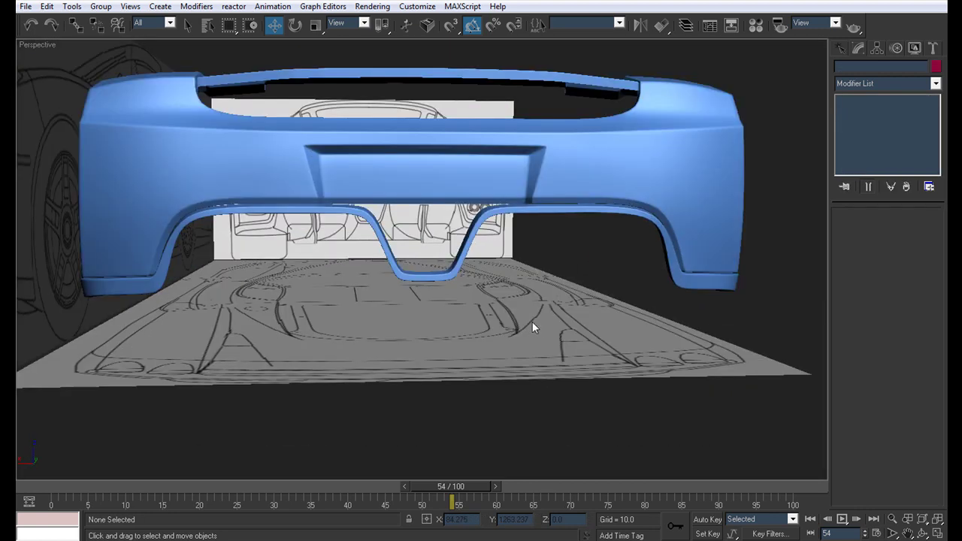
Select the lip's vertex rows around the notch's upper corner and compare them with the mirrored, smoothed shape.
left_click(501, 215)
left_click(880, 132)
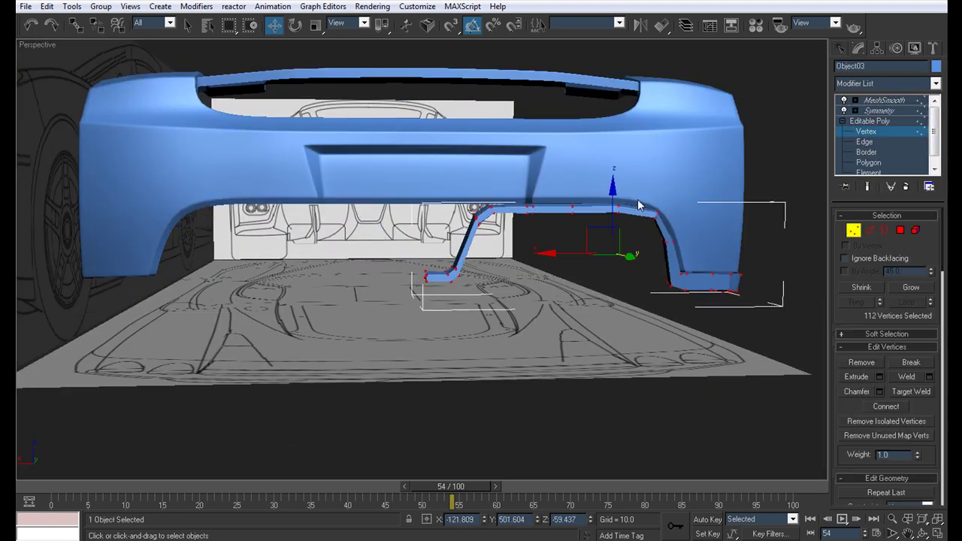
middle_click_drag(617, 214, 567, 257)
scroll(464, 286, "up", 2)
left_click_drag(406, 241, 406, 241)
middle_click_drag(405, 241, 443, 237, "alt")
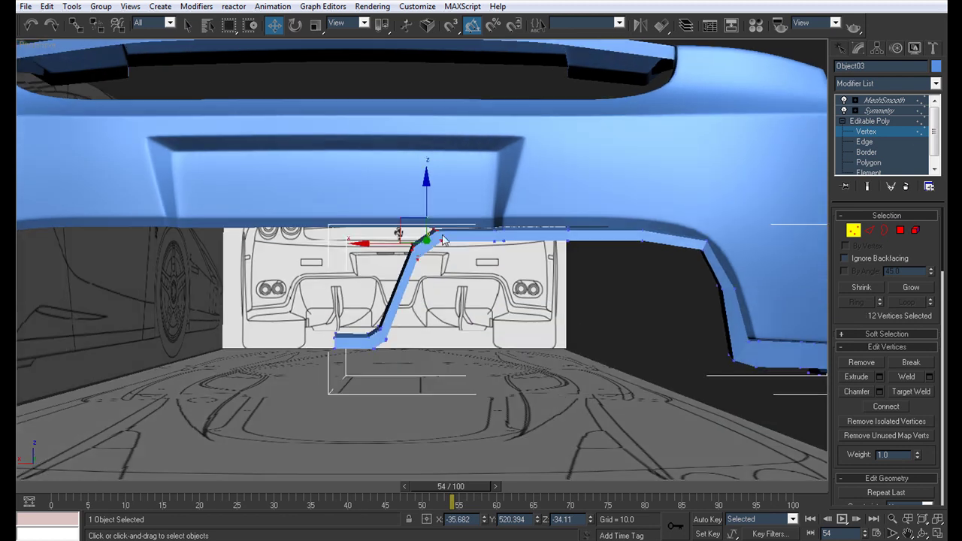
left_click_drag(429, 198, 499, 202)
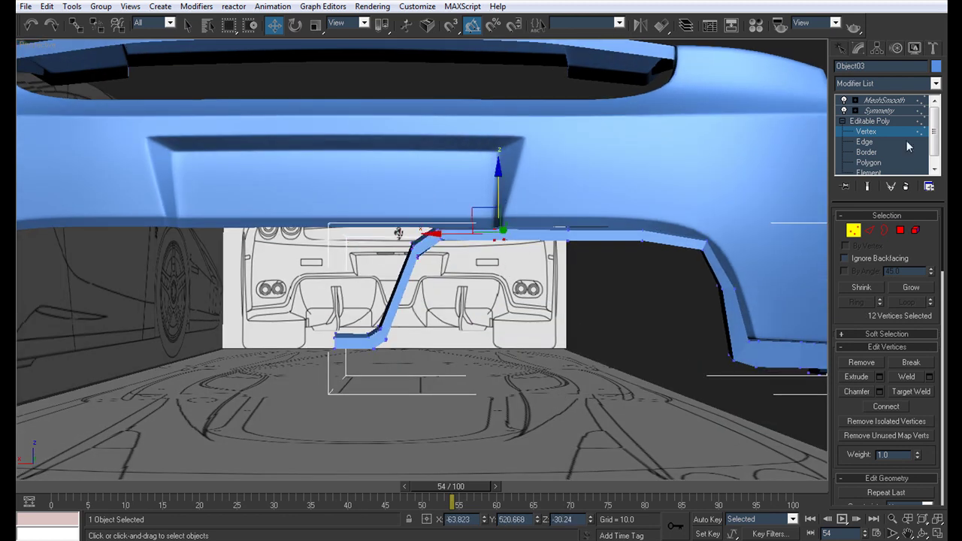
left_click(877, 111)
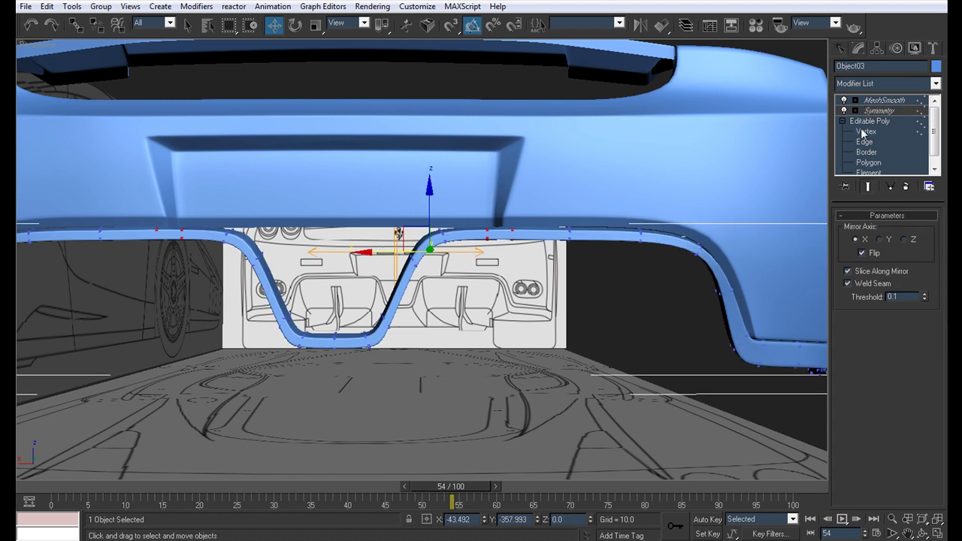
Select the next vertex row along the lip's upper edge and inspect the smoothed lip on the whole bumper.
left_click(862, 131)
left_click_drag(589, 272, 565, 189)
left_click(878, 110)
left_click(538, 304)
scroll(537, 299, "down", 4)
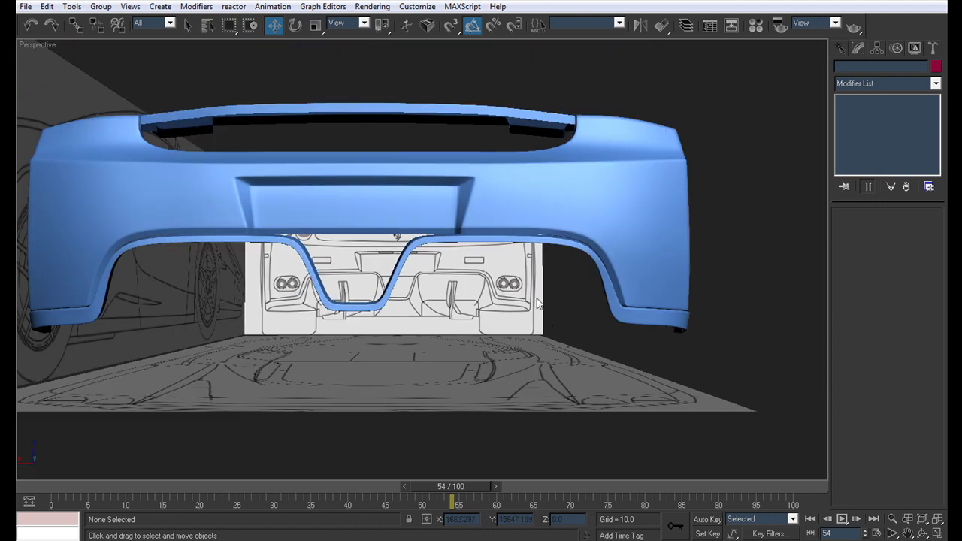
middle_click_drag(447, 308, 481, 399, "alt")
scroll(482, 319, "down", 4)
scroll(460, 390, "up", 4)
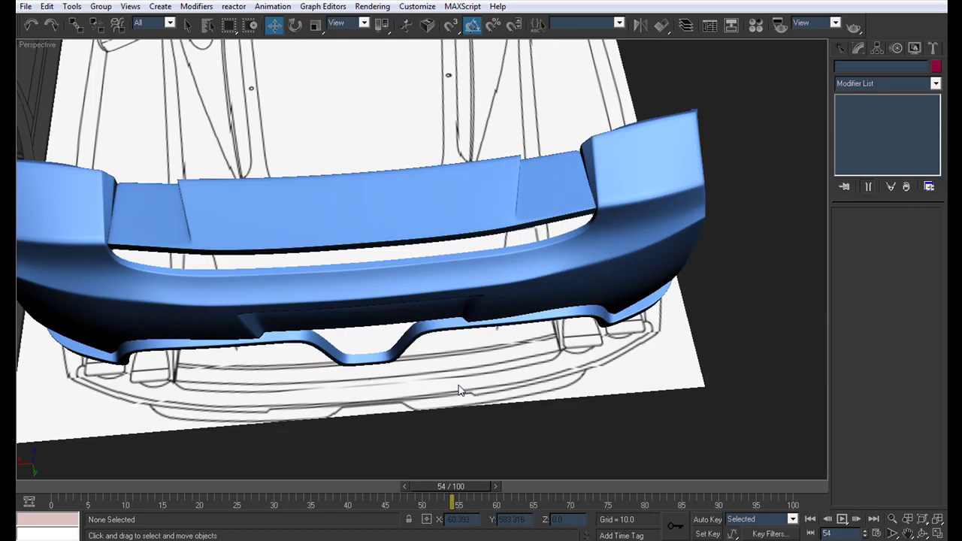
Adjust the lip's vertices along the central notch and upper edge from above, and restore the smoothed result.
left_click(438, 337)
left_click(866, 131)
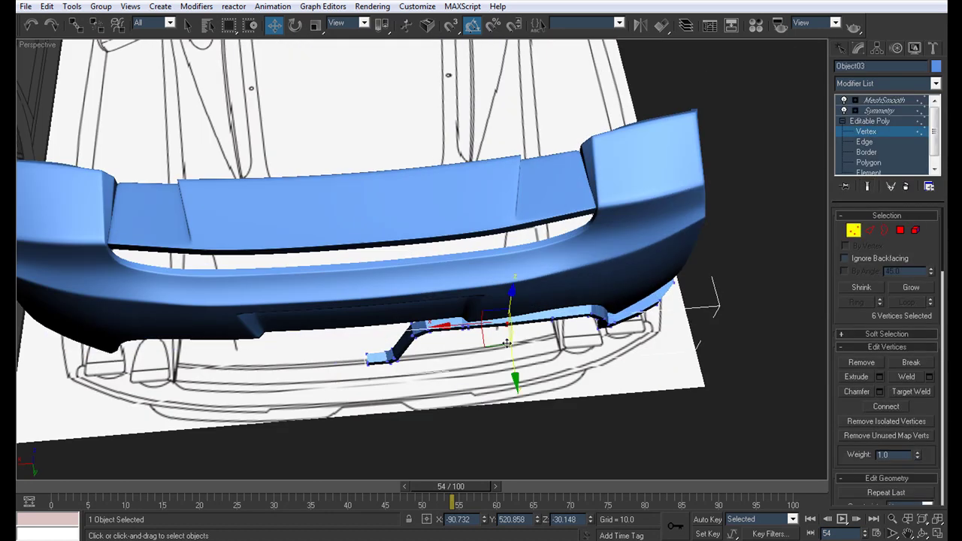
middle_click_drag(504, 333, 508, 366, "alt")
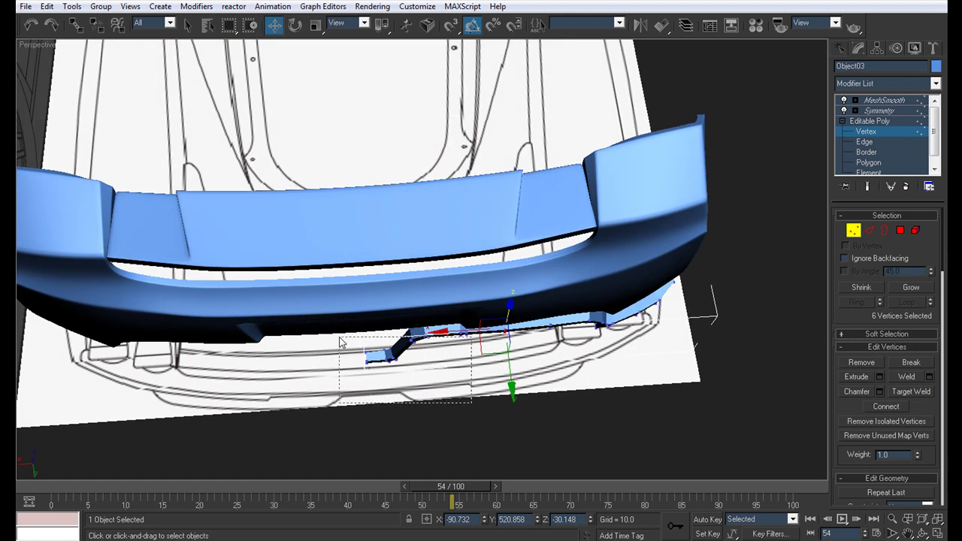
left_click_drag(417, 338, 363, 366)
left_click_drag(421, 398, 420, 400)
left_click_drag(510, 336, 499, 329)
left_click_drag(510, 373, 509, 376)
left_click(656, 302)
left_click(890, 101)
left_click(490, 395)
Examine the smoothed bumper and lip without edge lines from the rear and side.
key("F4")
key("alt+space")
key("Escape")
middle_click_drag(486, 372, 453, 311, "alt")
scroll(514, 299, "down", 4)
key("F4")
scroll(392, 287, "up", 5)
middle_click_drag(392, 286, 357, 274, "alt")
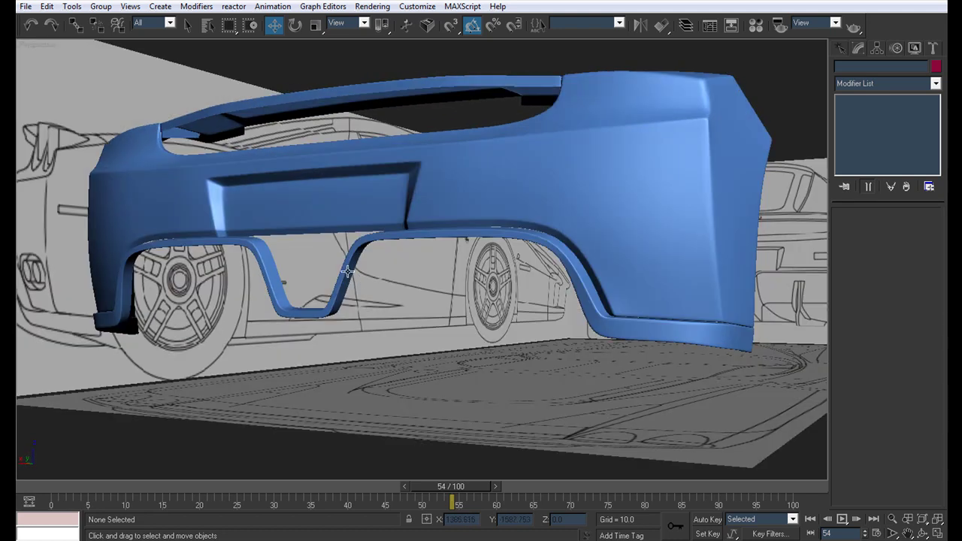
Select the lip's open rear border and extrude it about 58 units inward along the Y axis.
left_click(353, 272)
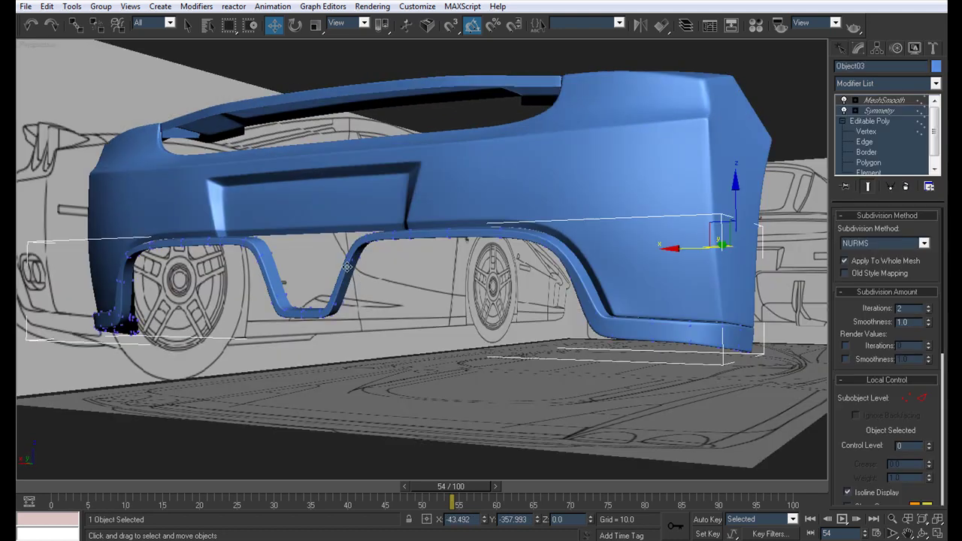
left_click(864, 142)
middle_click_drag(430, 300, 443, 256, "alt")
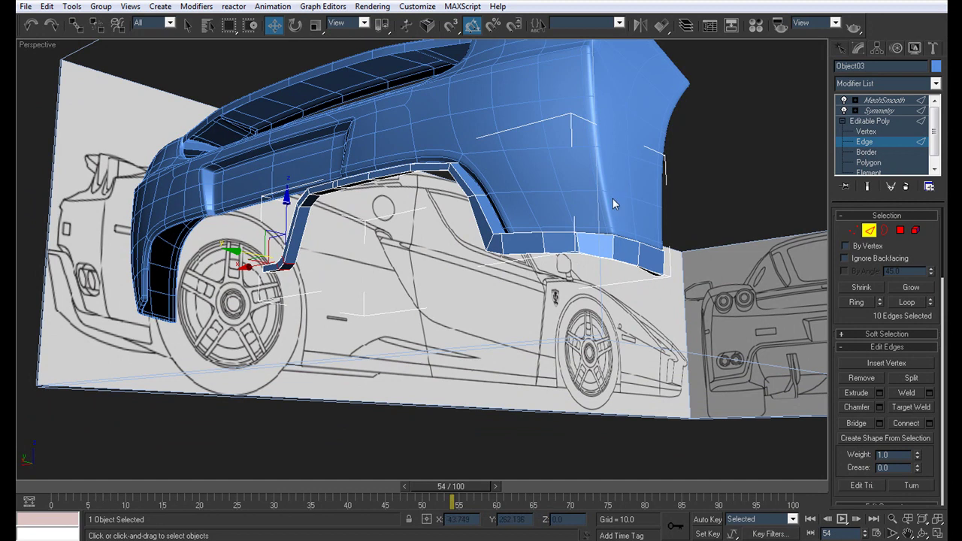
left_click(866, 151)
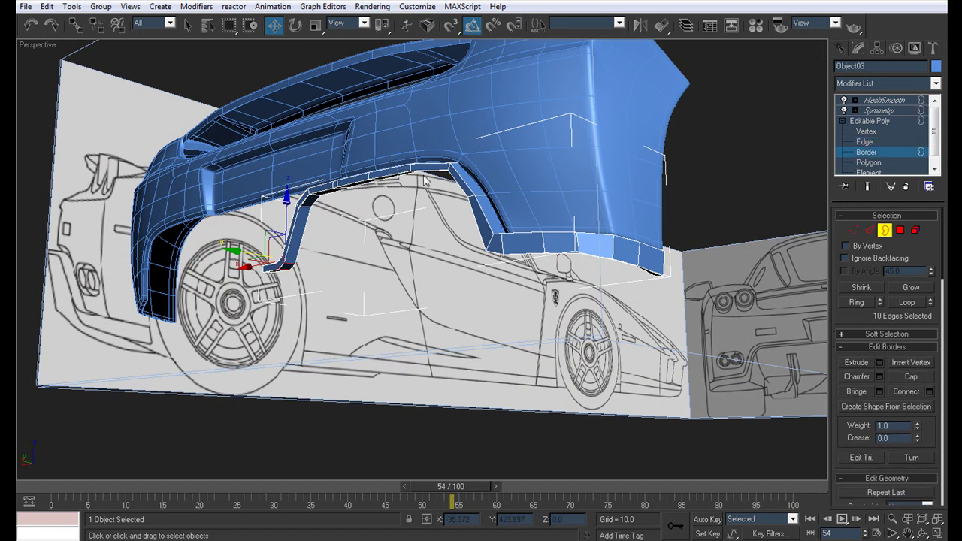
left_click(422, 170)
middle_click_drag(422, 171, 199, 249, "alt")
middle_click_drag(434, 229, 391, 245, "alt")
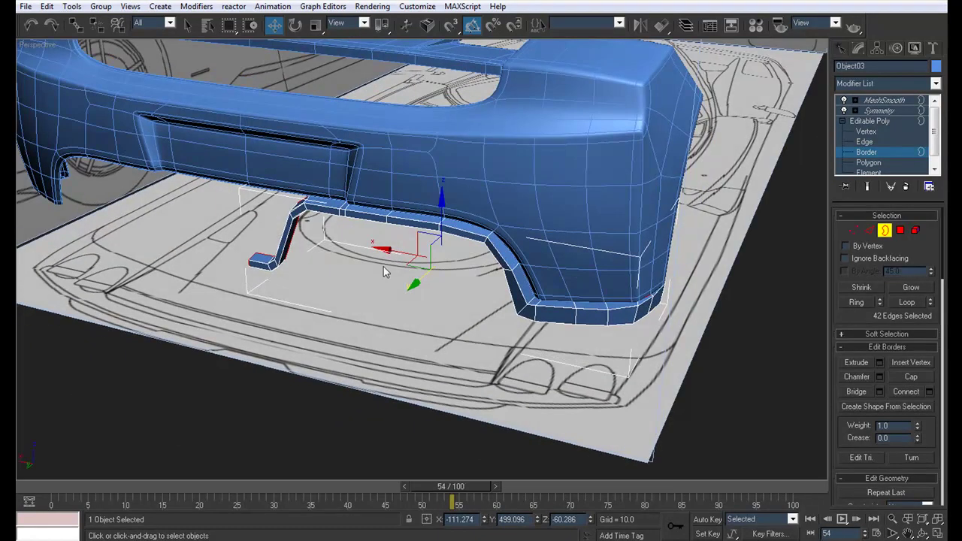
left_click_drag(415, 279, 444, 250, "shift")
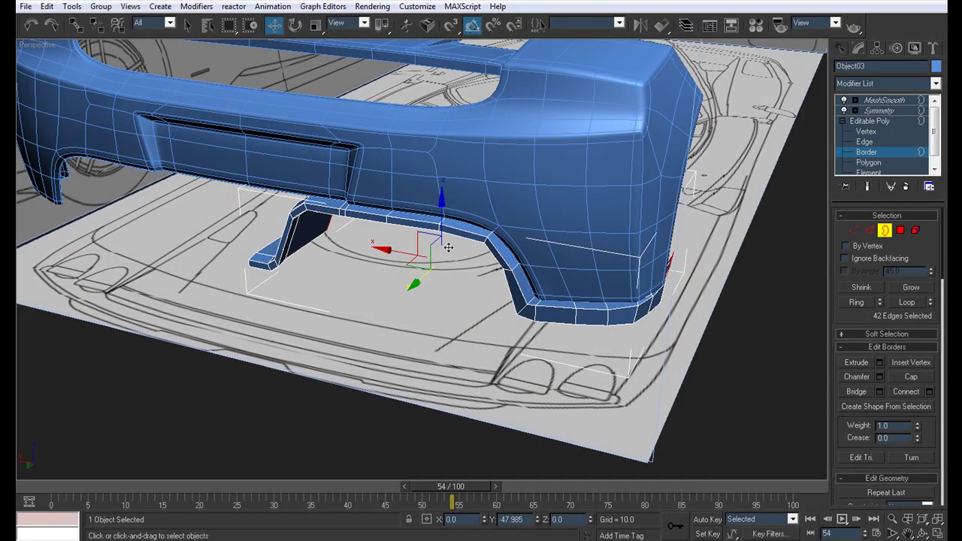
middle_click_drag(524, 268, 617, 207, "alt")
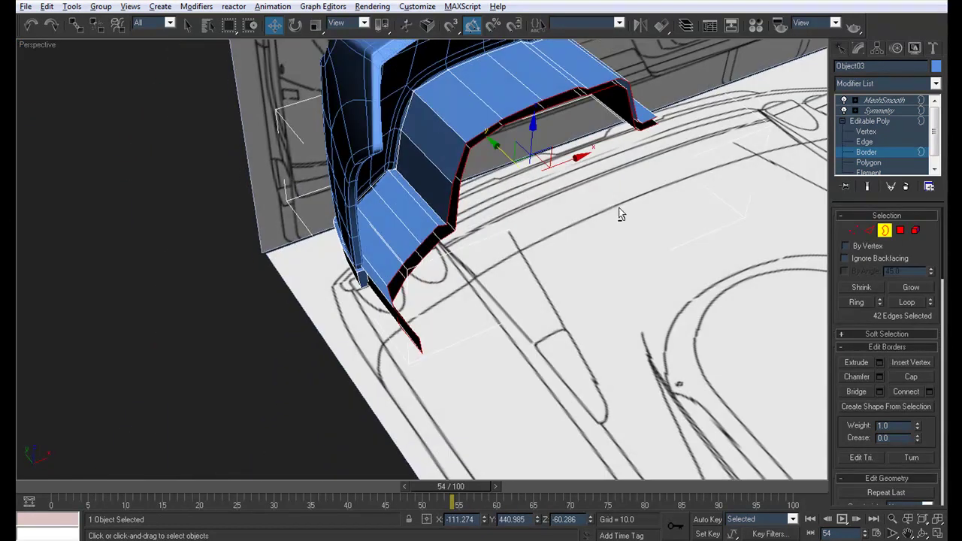
Pull the extruded vertices at the lip's outer end back toward the bumper's corner.
left_click(889, 133)
left_click_drag(388, 318, 463, 310)
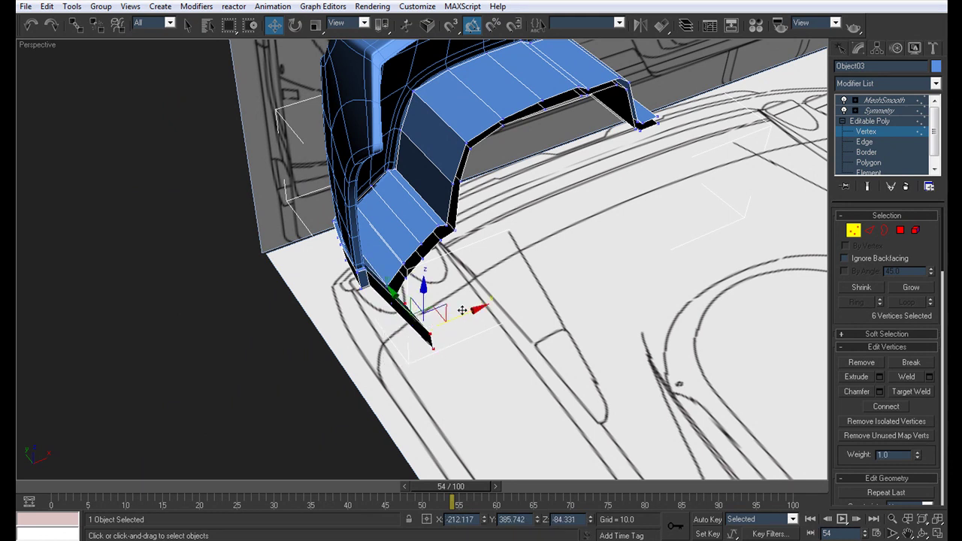
key("ctrl+z")
left_click(385, 266, "ctrl")
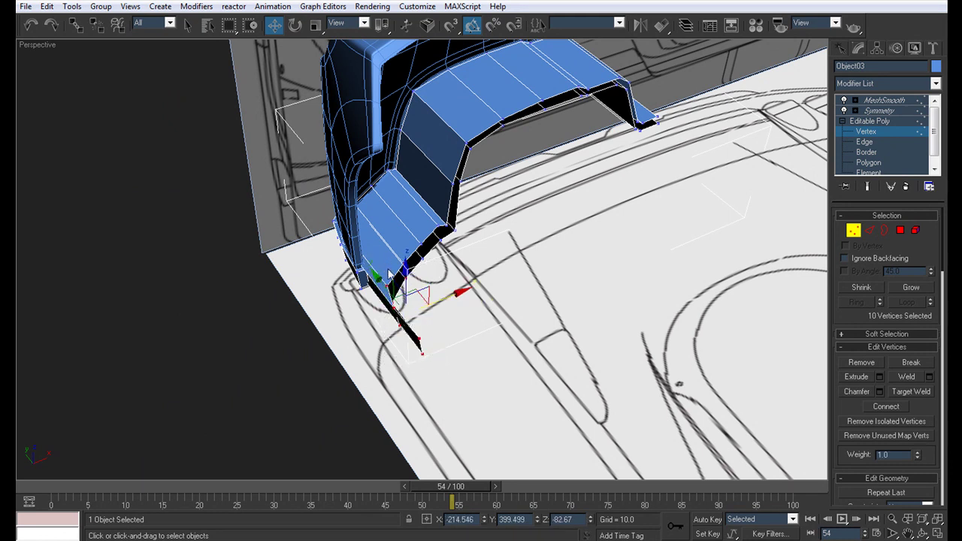
left_click_drag(451, 297, 467, 290)
left_click_drag(398, 276, 377, 242)
left_click_drag(403, 300, 366, 249)
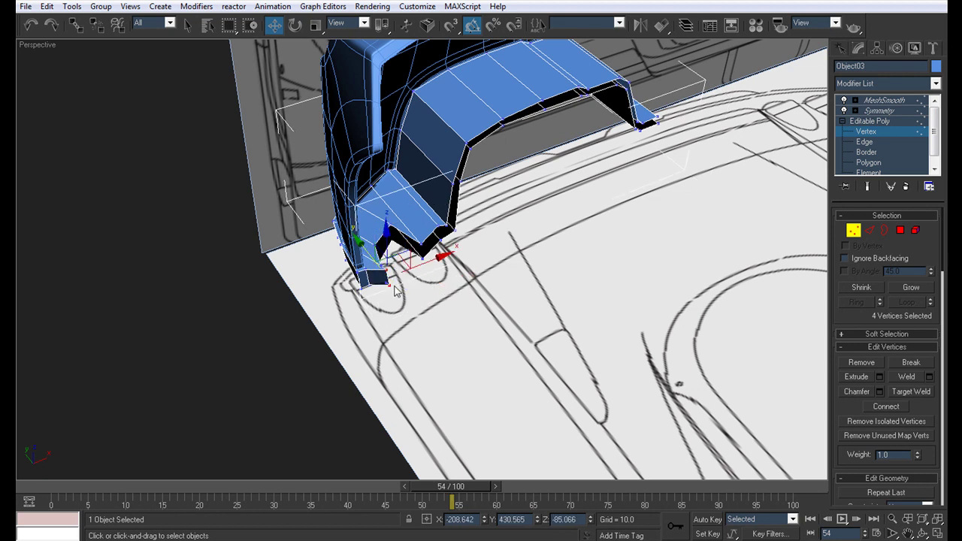
Refine the pulled-back outer vertices and draw the neighbouring extruded row in toward the lip.
left_click_drag(394, 291, 403, 315)
left_click_drag(380, 277, 353, 232)
left_click_drag(394, 286, 369, 244)
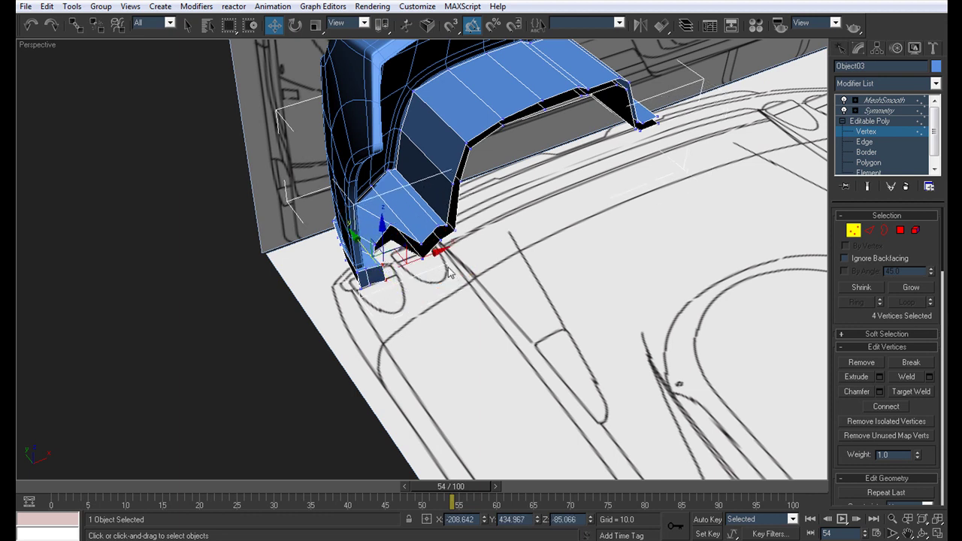
mouse_move(439, 282)
middle_mouse_down("alt")
mouse_move(492, 272)
mouse_move(468, 298)
mouse_move(434, 302)
middle_mouse_up("alt")
left_click_drag(418, 251, 385, 212)
mouse_move(471, 320)
middle_mouse_down("alt")
mouse_move(504, 263)
mouse_move(681, 271)
mouse_move(749, 194)
middle_mouse_up("alt")
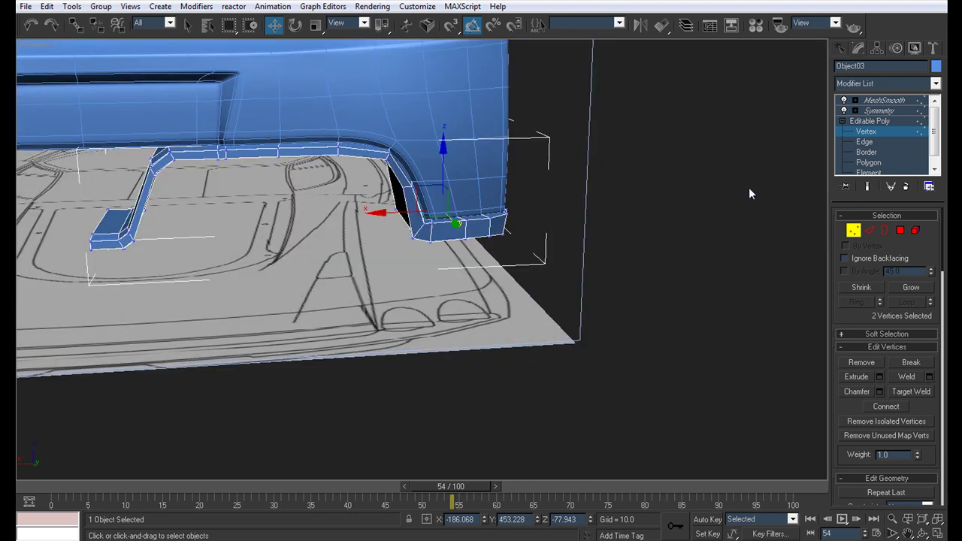
Check the extruded lip with symmetry and smoothing, and examine the vertices at its centre seam up close.
left_click(877, 102)
middle_click_drag(341, 187, 632, 278, "alt")
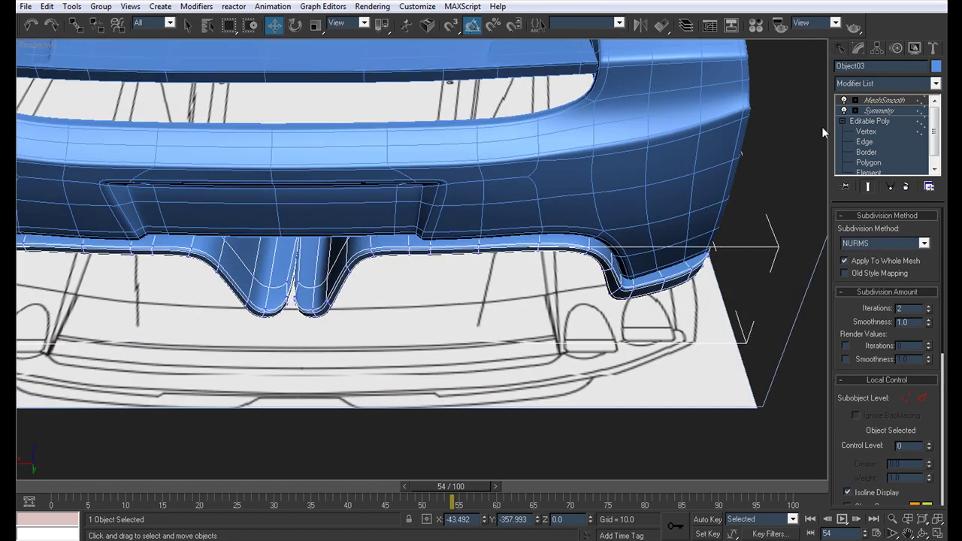
left_click(864, 131)
key("z")
scroll(352, 265, "down", 6)
middle_click_drag(345, 262, 489, 218, "alt")
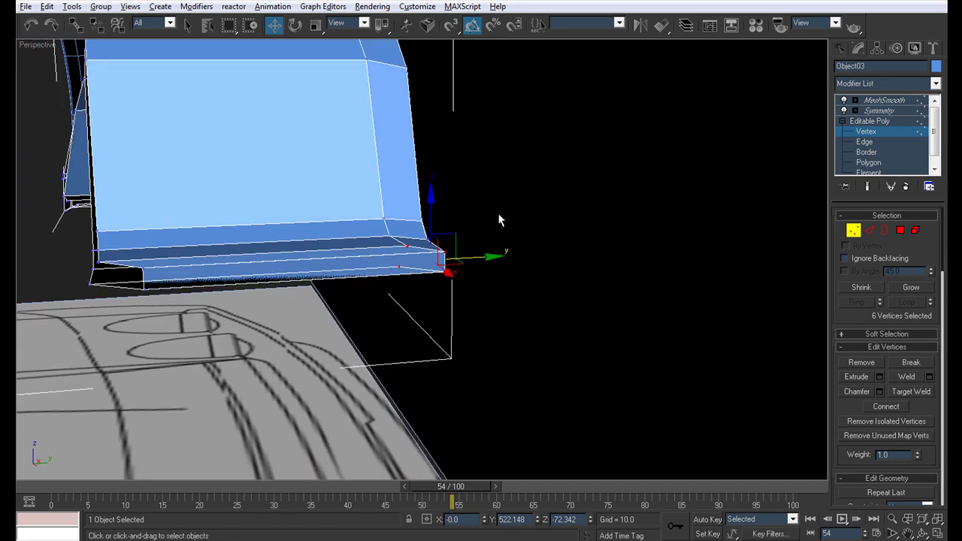
Delete two polygons closing the lip's inner end at the centre seam and check the smoothed notch.
left_click(872, 162)
left_click(433, 258)
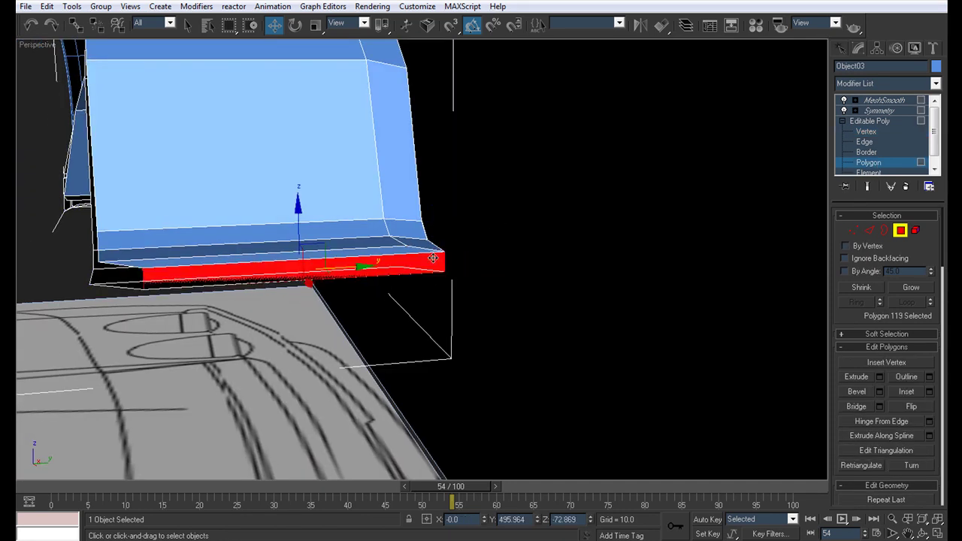
key("Delete")
middle_click_drag(378, 272, 466, 270, "alt")
left_click(385, 268)
key("Delete")
scroll(386, 270, "down", 3)
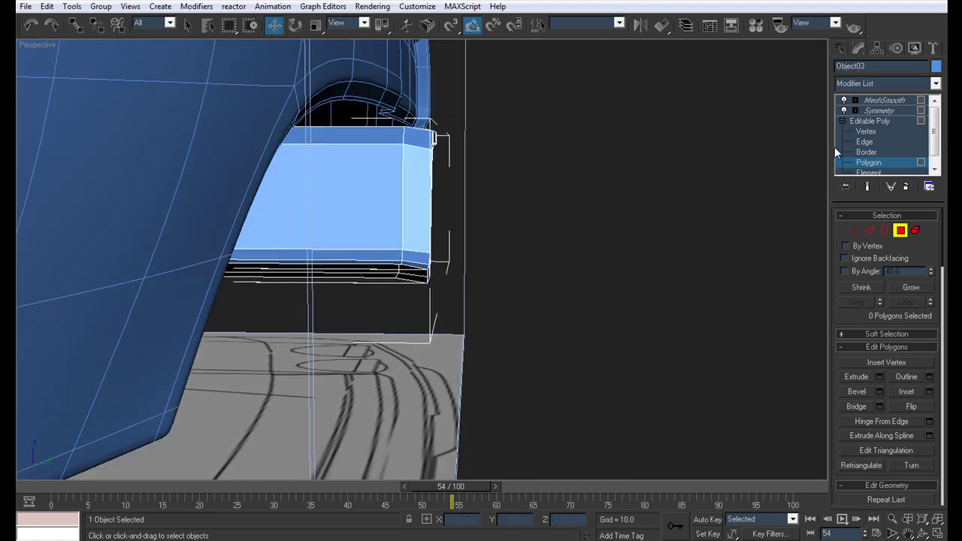
left_click(883, 100)
middle_click_drag(589, 257, 498, 258, "alt")
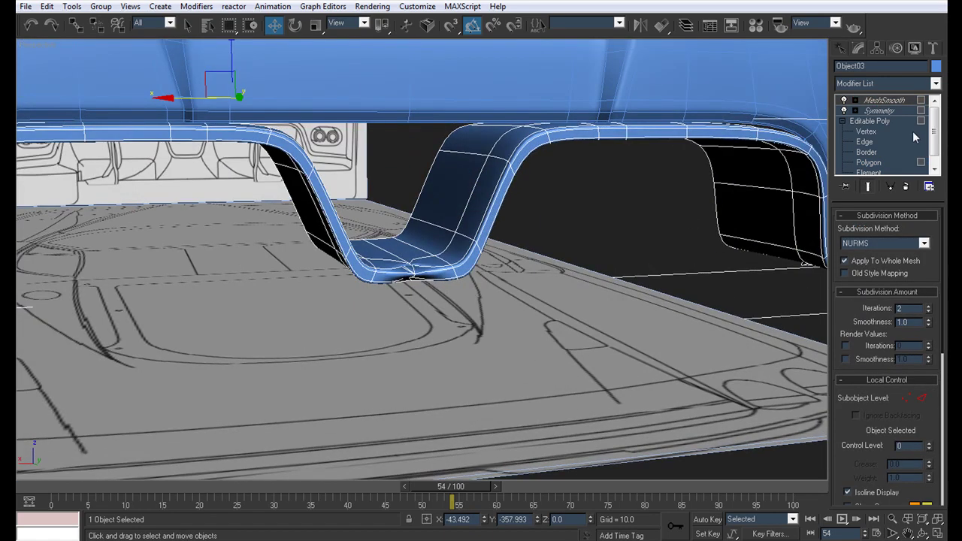
Isolate the vertices at the lip's centre end to inspect the remaining geometry at the seam.
left_click(870, 133)
middle_click_drag(398, 259, 386, 274, "alt")
scroll(385, 278, "up", 3)
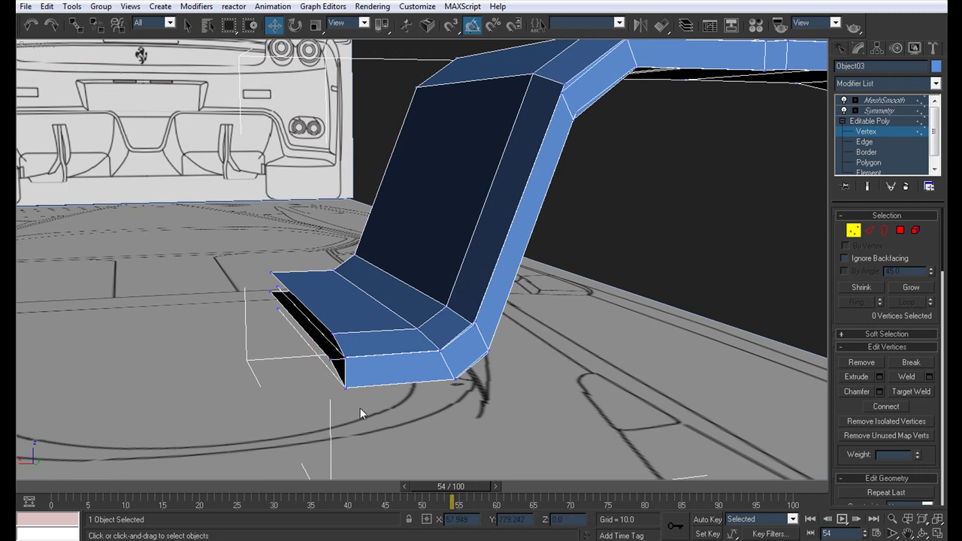
key("ctrl+z")
middle_click_drag(372, 412, 410, 400, "alt")
key("q")
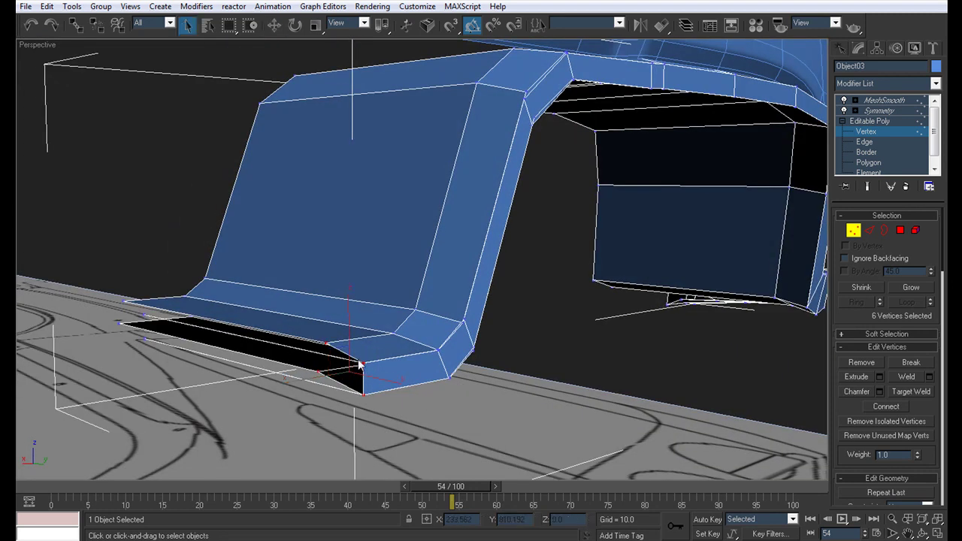
left_click_drag(358, 361, 369, 369)
key("z")
Delete the leftover polygon at the lip's centre seam and check the smoothed notch.
middle_click_drag(372, 368, 394, 277, "alt")
key("ctrl+s")
key("4")
left_click(403, 257)
key("Delete")
scroll(404, 261, "down", 6)
left_click(881, 101)
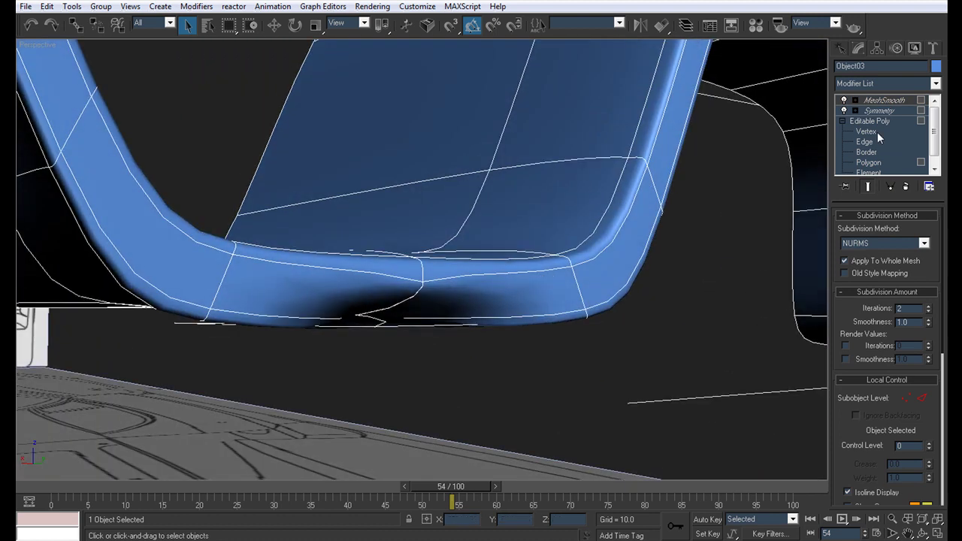
Delete the stray vertex at the back of the lip's centre seam and restore the smoothed result.
left_click(872, 132)
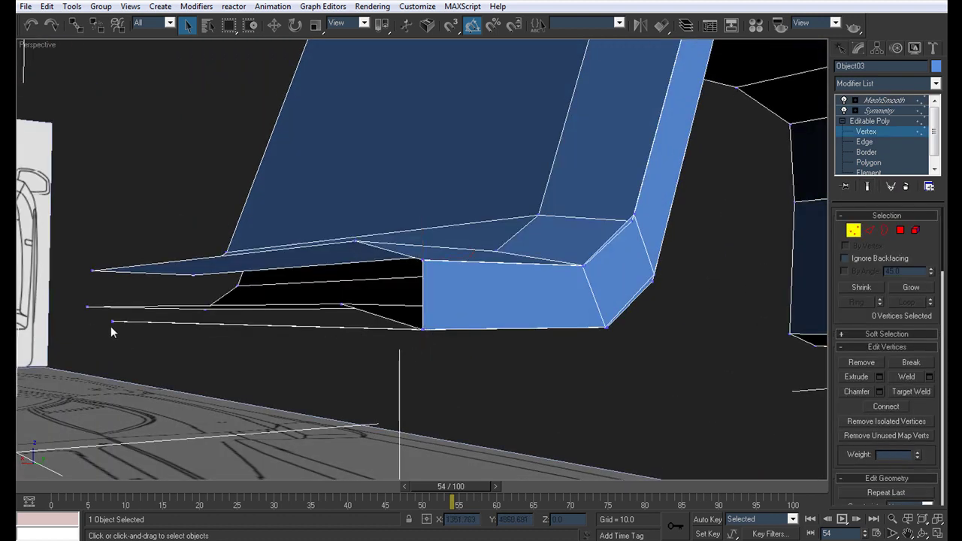
key("Delete")
middle_click_drag(107, 321, 171, 325, "alt")
scroll(171, 325, "down", 4)
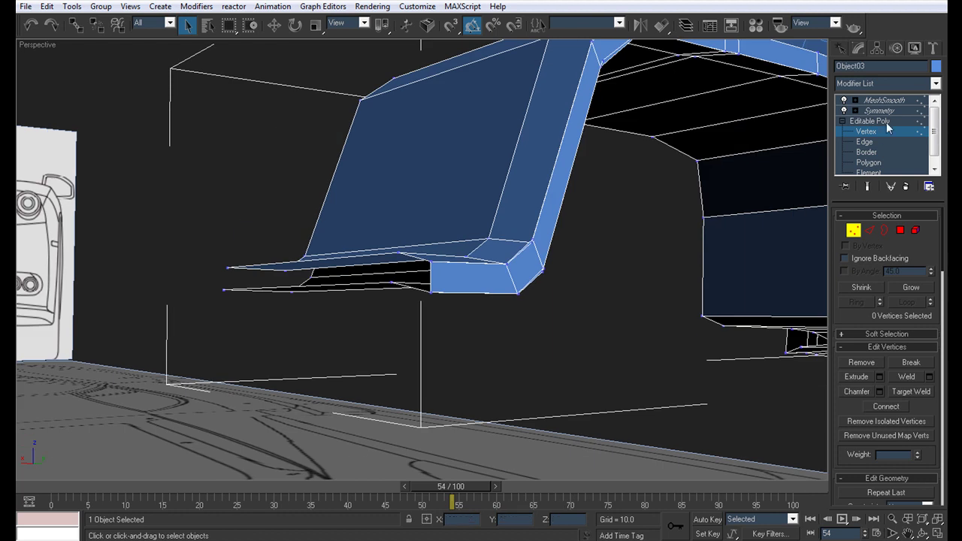
left_click(889, 102)
Inspect the extruded, smoothed lip across the whole bumper with and without edge lines.
mouse_move(553, 264)
middle_mouse_down("alt")
mouse_move(489, 213)
mouse_move(455, 275)
mouse_move(496, 269)
middle_mouse_up("alt")
scroll(496, 269, "down", 4)
left_click(545, 325)
mouse_move(545, 325)
middle_mouse_down("alt")
mouse_move(551, 303)
mouse_move(479, 247)
mouse_move(462, 324)
mouse_move(563, 329)
middle_mouse_up("alt")
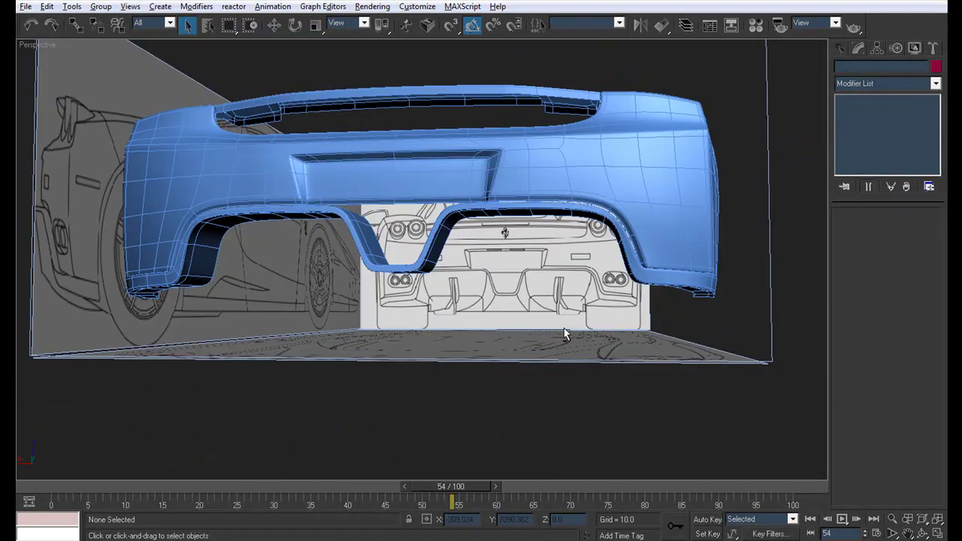
middle_click_drag(518, 277, 491, 321, "alt")
scroll(528, 314, "up", 3)
scroll(548, 332, "down", 4)
key("F4")
scroll(483, 311, "down", 3)
scroll(491, 316, "up", 5)
middle_click_drag(536, 292, 195, 257, "alt")
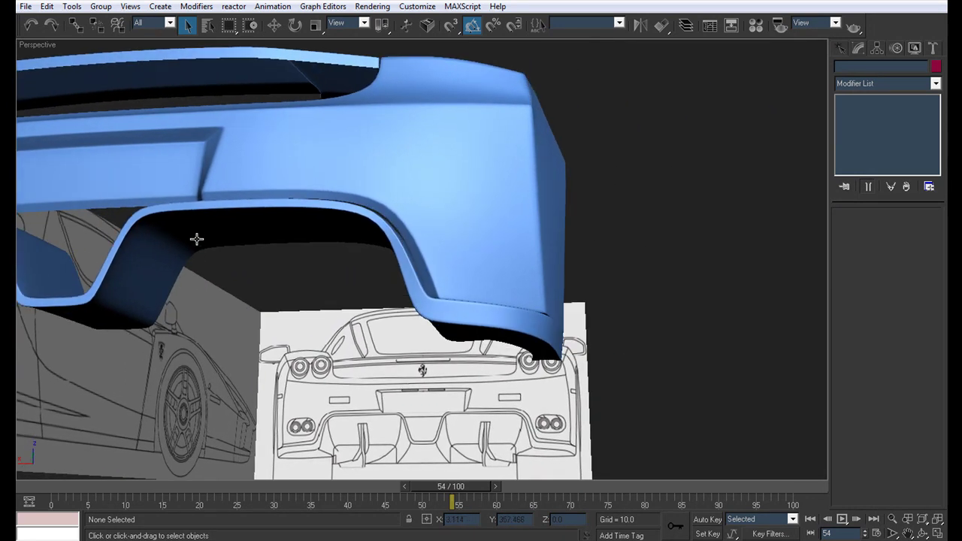
Select the underside faces along the lip's raised arch and lower their vertices to form a deep front wall.
left_click(195, 237)
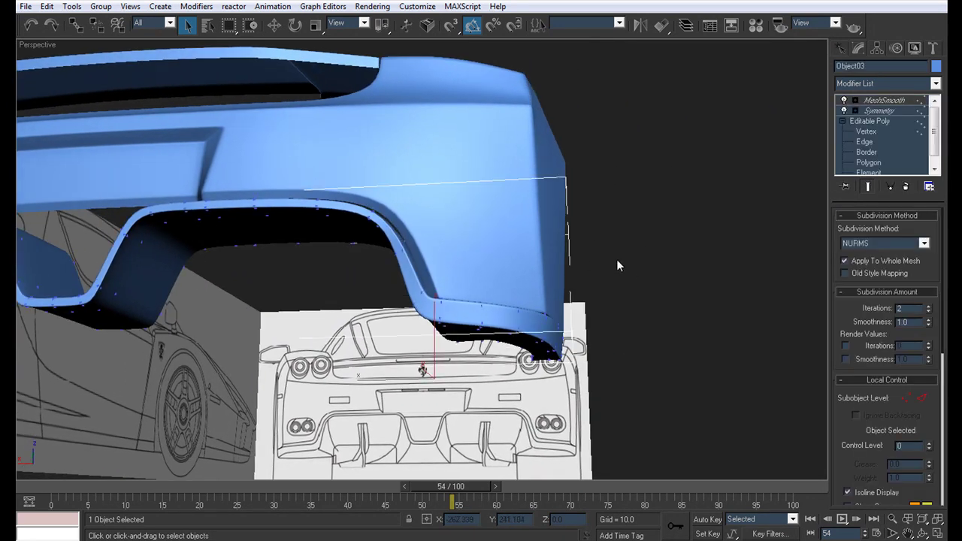
left_click(865, 133)
middle_click_drag(143, 324, 290, 302)
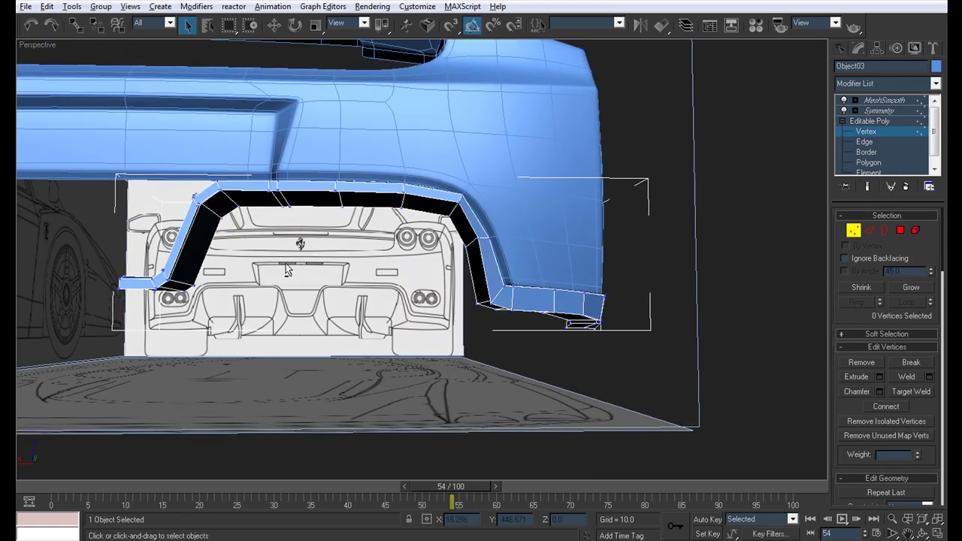
middle_click_drag(286, 264, 286, 268, "alt")
left_click(872, 164)
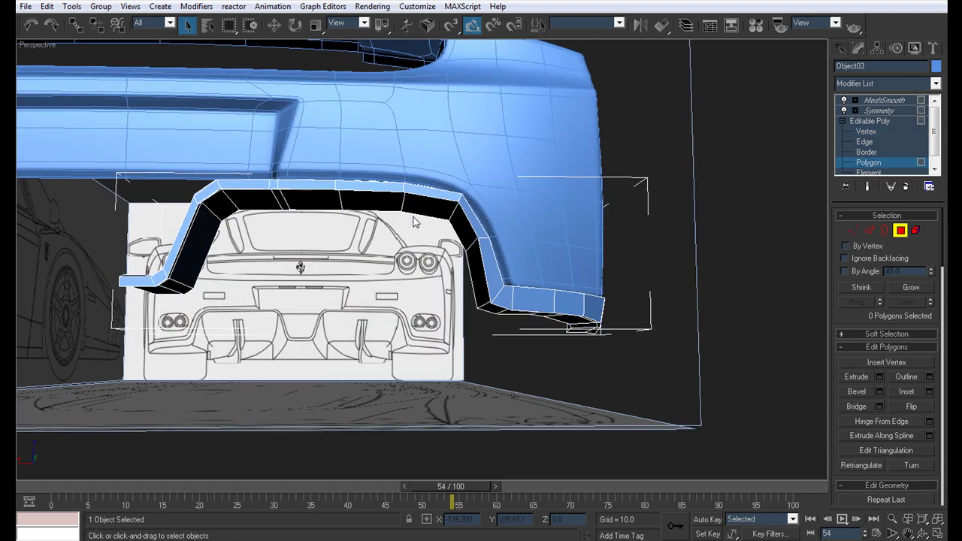
left_click(417, 208)
left_click(377, 203, "ctrl")
left_click(303, 198, "ctrl")
left_click(277, 198, "ctrl")
left_click(266, 199, "ctrl")
middle_click_drag(373, 181, 383, 225, "alt")
left_click(865, 131)
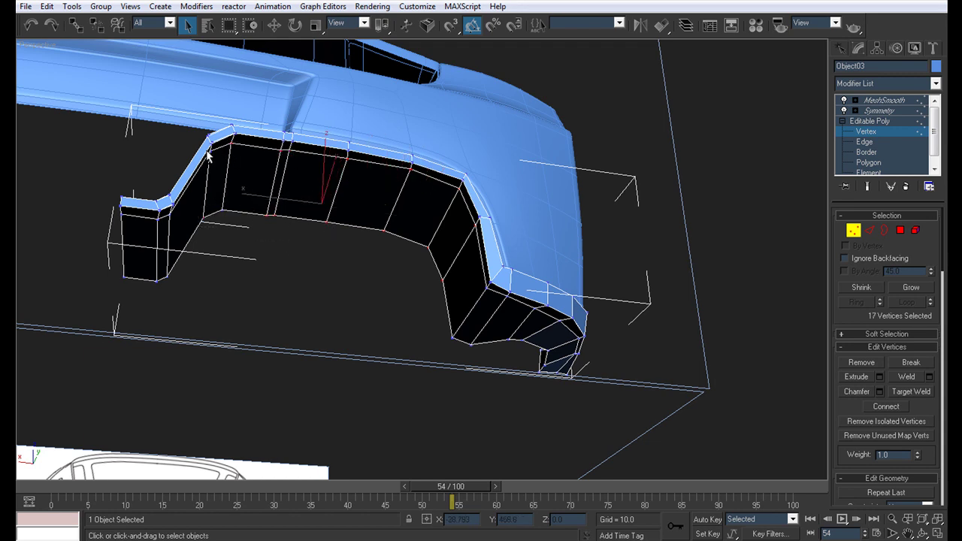
key("w")
left_click_drag(322, 150, 309, 200)
middle_click_drag(376, 173, 314, 231, "alt")
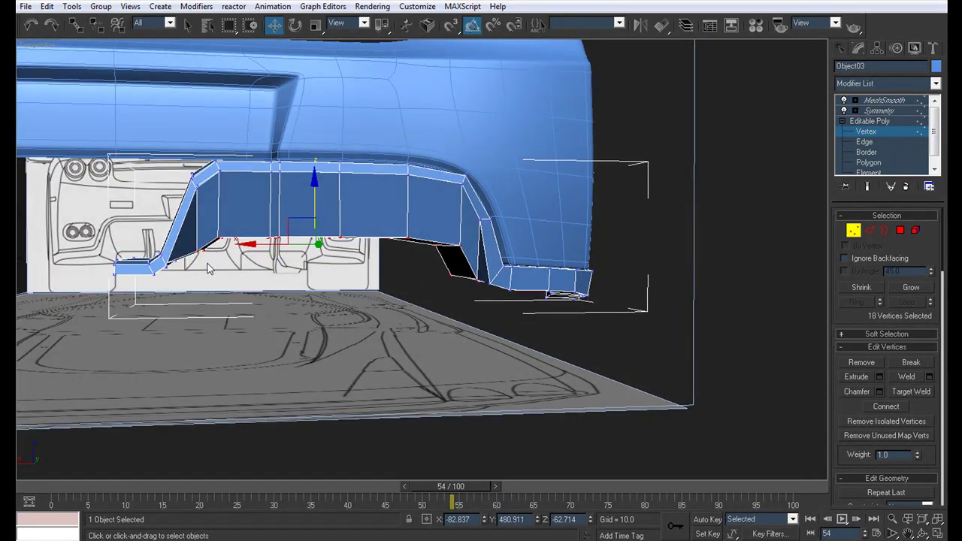
Compare the arch before and after lowering, and examine the mirrored, smoothed lip from below and behind.
middle_click_drag(201, 197, 293, 134, "alt")
scroll(327, 242, "up", 4)
middle_click_drag(327, 241, 414, 185)
scroll(413, 185, "down", 3)
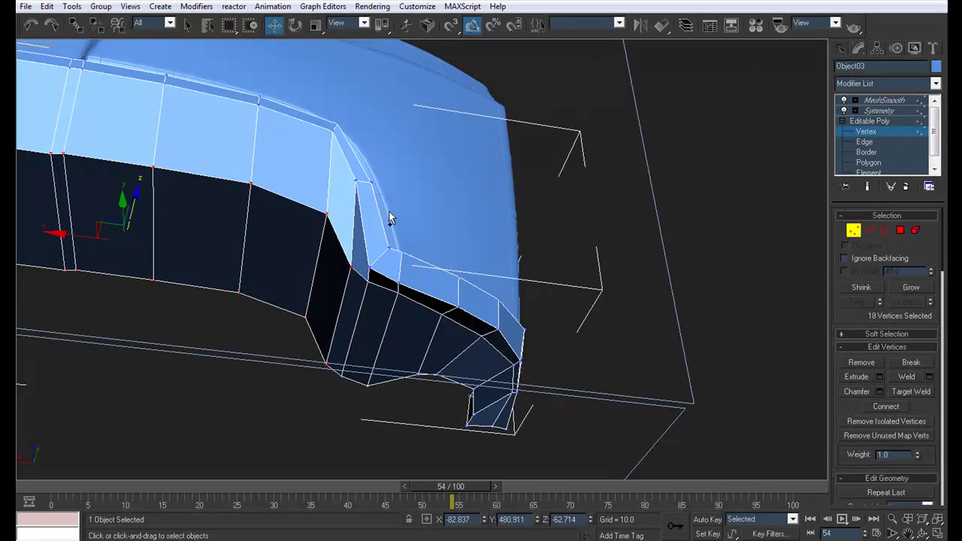
key("ctrl+z")
key("ctrl+y")
middle_click_drag(360, 230, 365, 278, "alt")
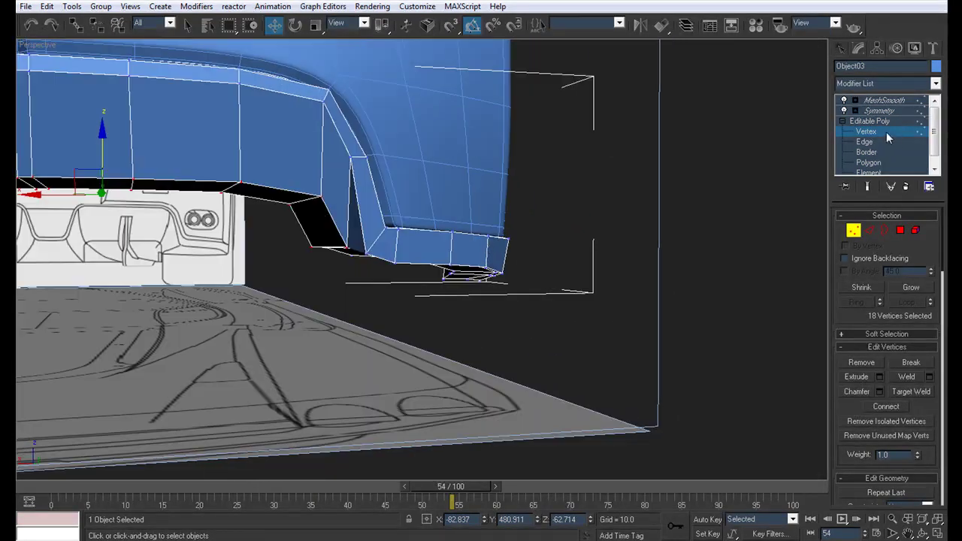
left_click(879, 111)
middle_click_drag(493, 192, 406, 354, "alt")
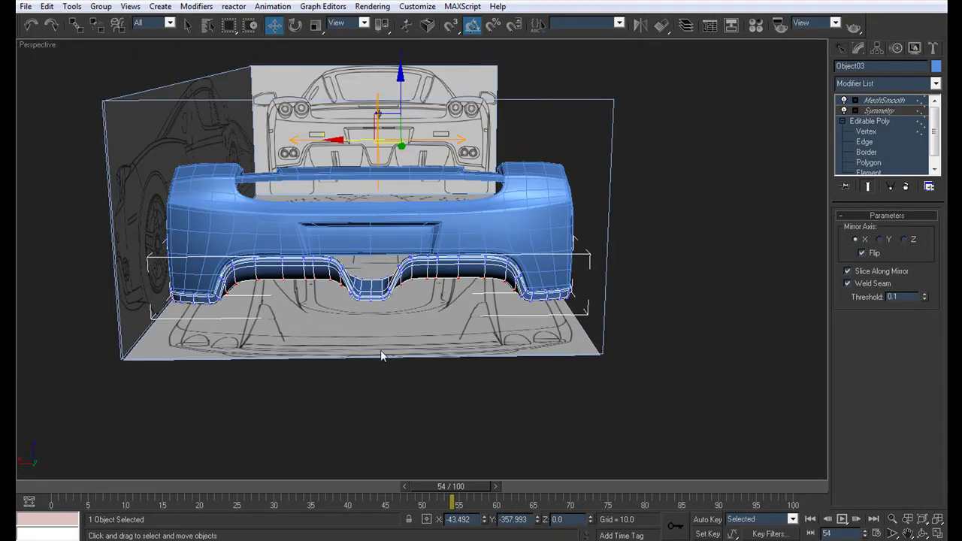
left_click(373, 366)
middle_click_drag(330, 326, 401, 213, "alt")
left_click(406, 213)
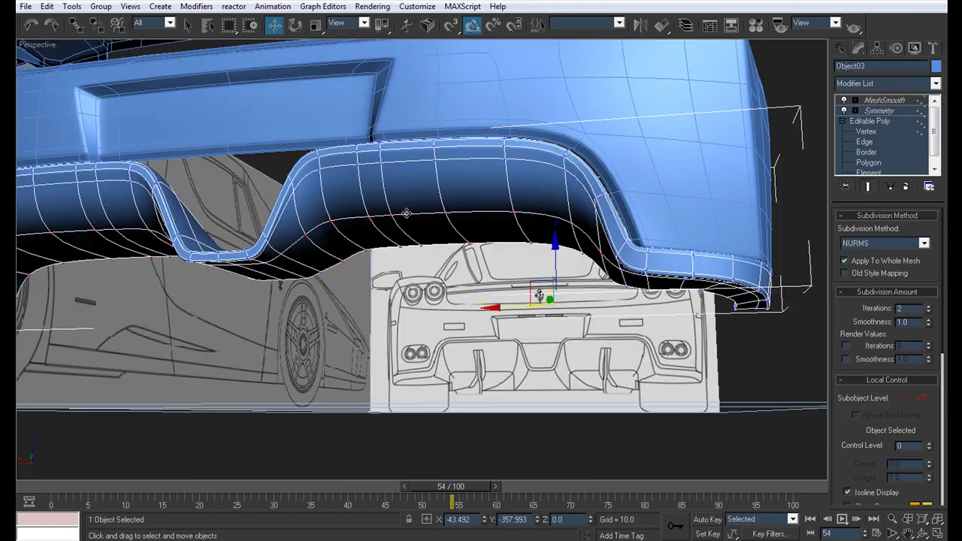
Try to chamfer the full edge loop between the lip's front wall and underside, checking the smoothed result.
left_click(865, 132)
middle_click_drag(481, 181, 496, 169, "alt")
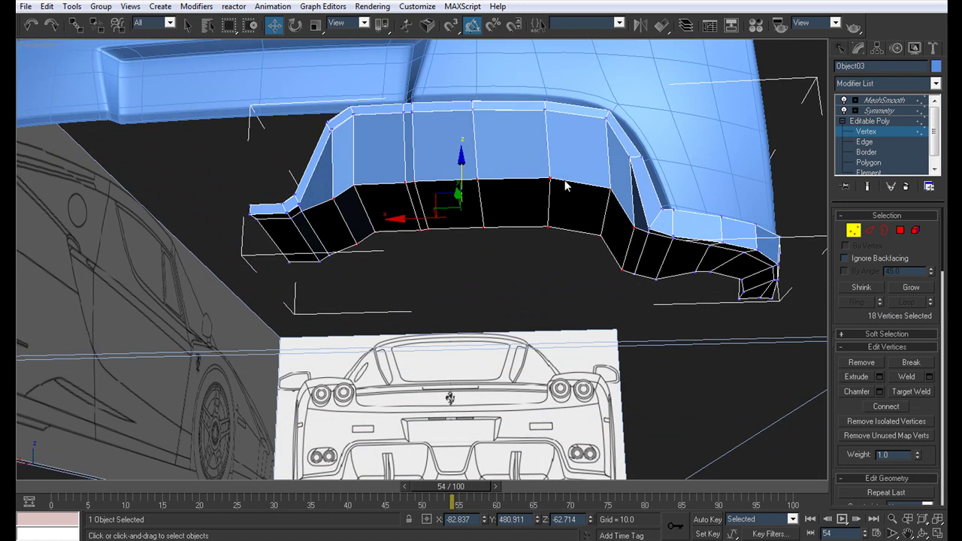
left_click(865, 142)
left_click(531, 178)
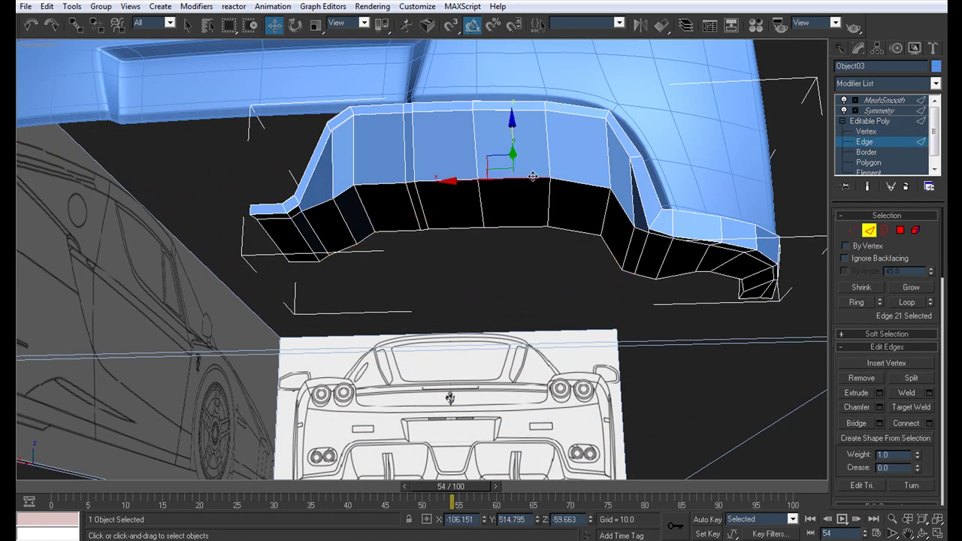
left_click(903, 303)
left_click(855, 406)
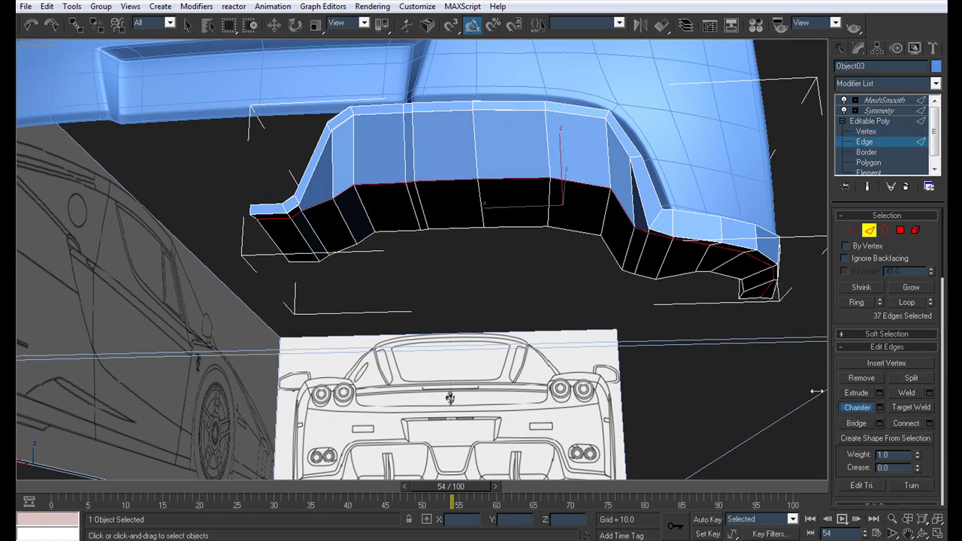
left_click_drag(508, 177, 508, 166)
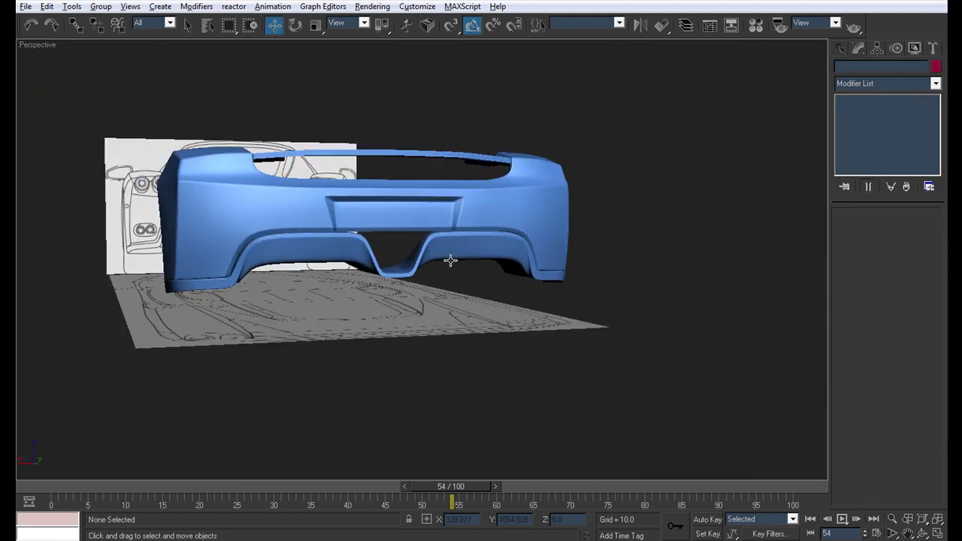
left_click(450, 260)
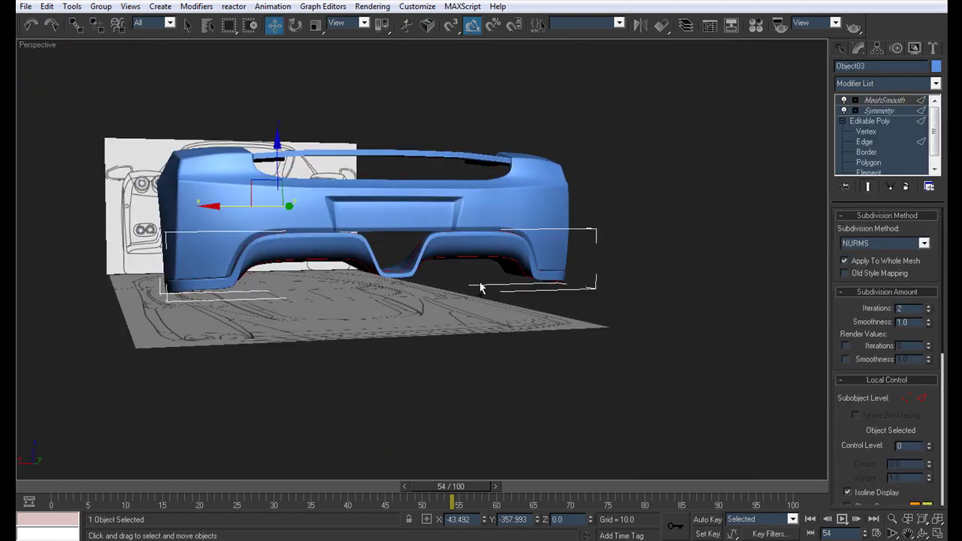
left_click(463, 276)
middle_click_drag(464, 281, 406, 265, "alt")
scroll(405, 265, "up", 4)
Lower the eight inner vertices at the lip's centre notch to extend its front wall downward.
left_click(424, 224)
key("F4")
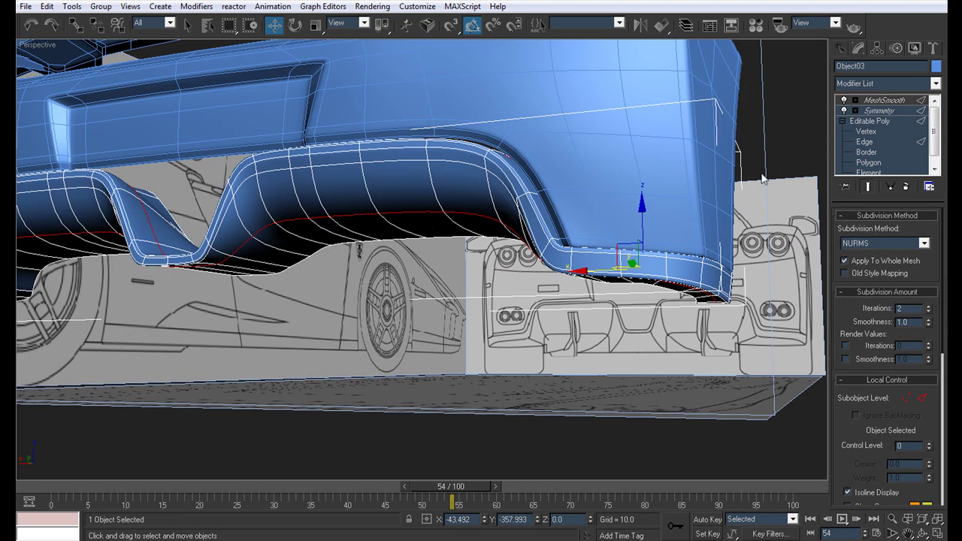
left_click(883, 130)
middle_click_drag(279, 291, 328, 280, "alt")
left_click(321, 275)
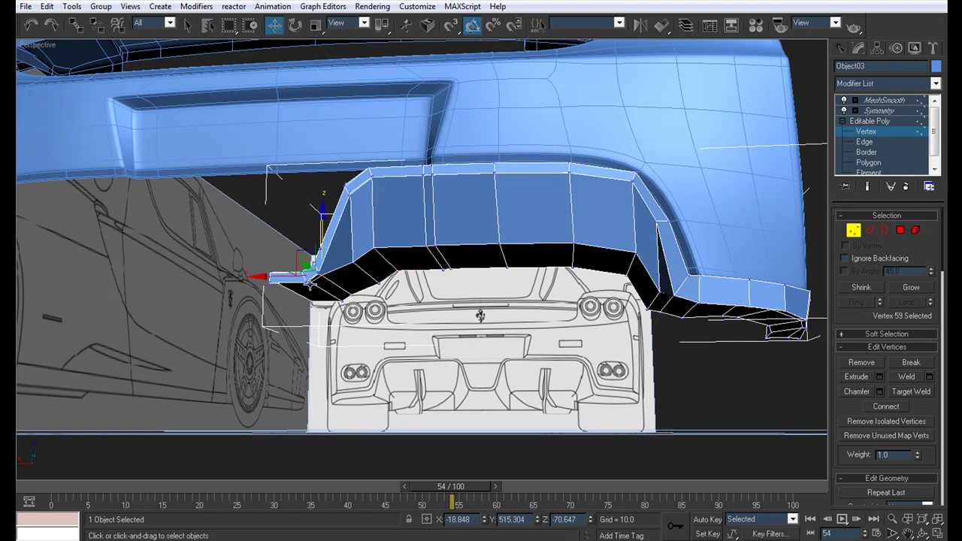
middle_click_drag(275, 295, 284, 272, "alt")
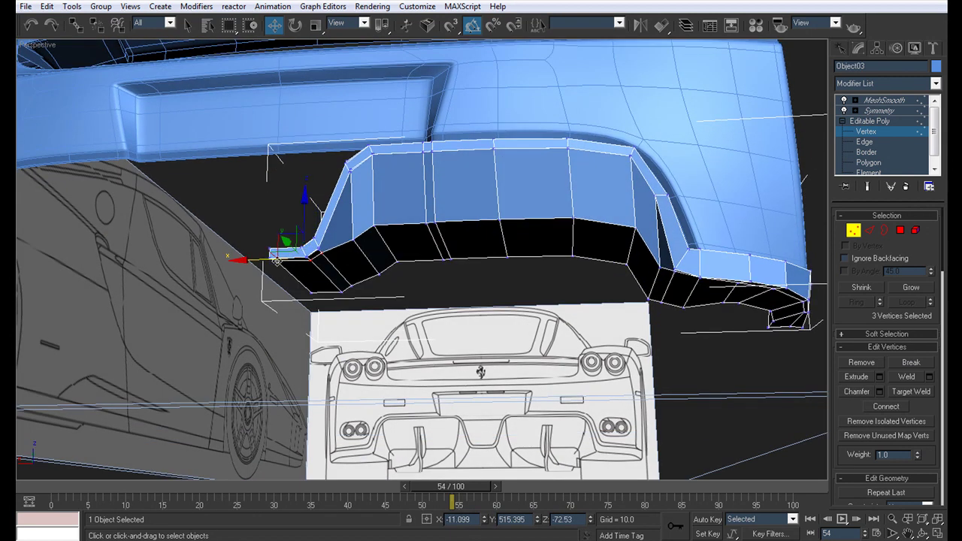
left_click_drag(308, 218, 305, 243)
key("ctrl+z")
left_click_drag(296, 284, 295, 282)
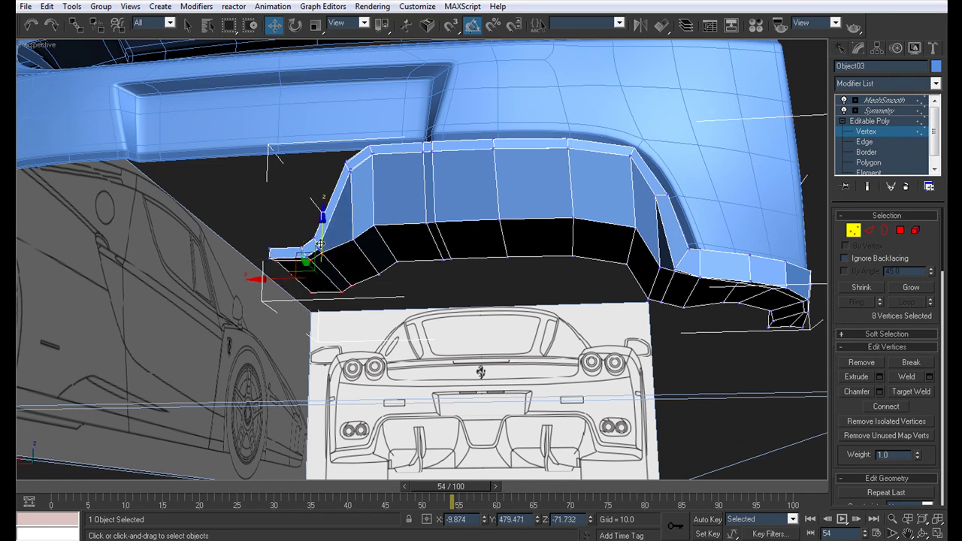
left_click_drag(322, 231, 322, 263)
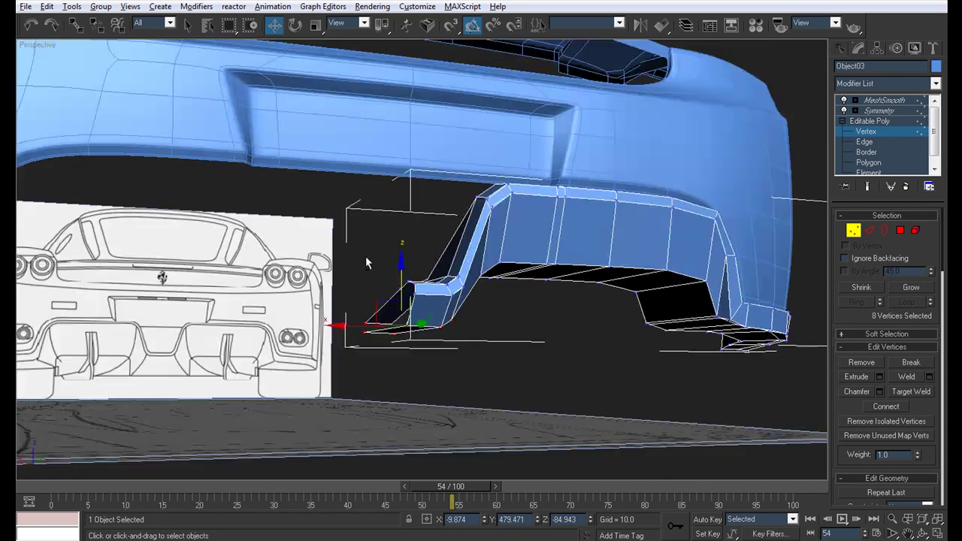
Reduce the selection to six vertices at the centre notch, lower them further and check the mirrored, smoothed shape.
middle_click_drag(366, 259, 370, 264, "alt")
scroll(409, 269, "up", 4)
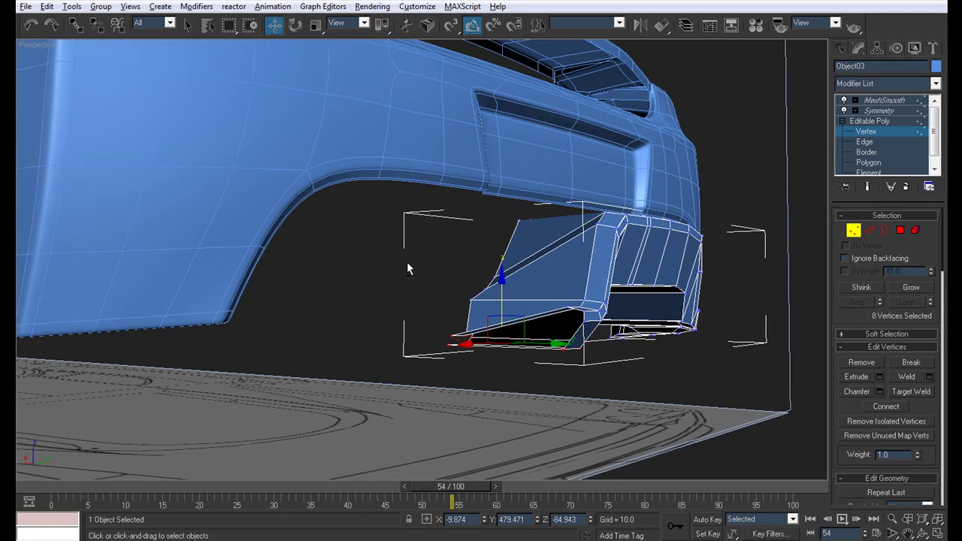
middle_click_drag(400, 264, 406, 309, "alt")
left_click(402, 348, "alt")
left_click_drag(441, 260, 443, 297)
middle_click_drag(443, 297, 396, 293, "alt")
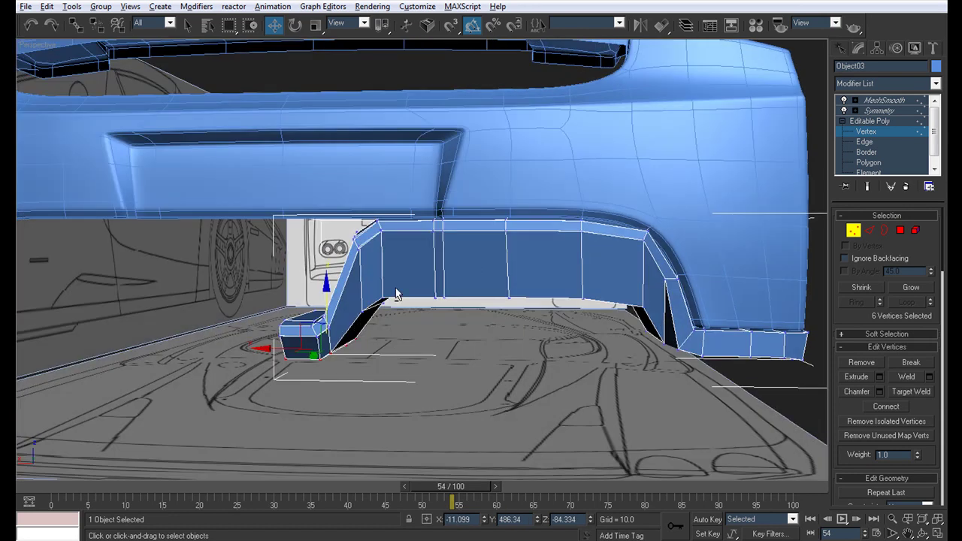
left_click(878, 111)
middle_click_drag(421, 225, 451, 265, "alt")
left_click(865, 132)
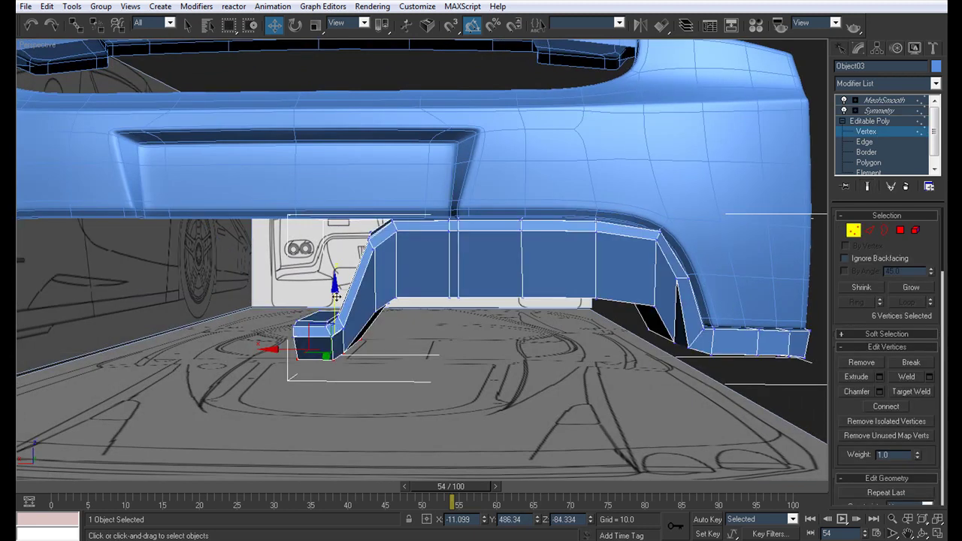
left_click_drag(337, 297, 337, 302)
left_click(892, 111)
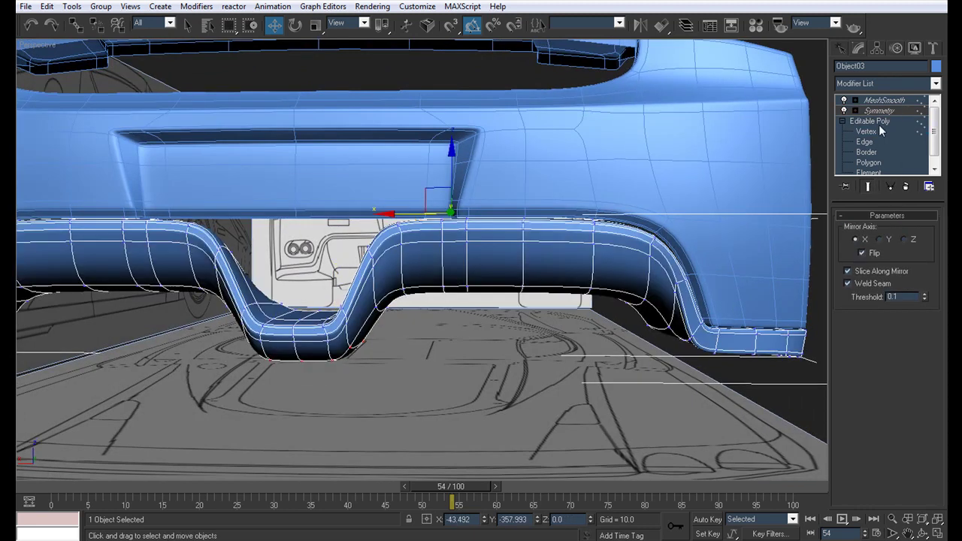
Inspect the smoothed lip and its fit against the bumper from several angles, with and without edge lines.
left_click(490, 360)
scroll(481, 363, "down", 6)
middle_click_drag(419, 392, 385, 354, "alt")
scroll(327, 364, "up", 5)
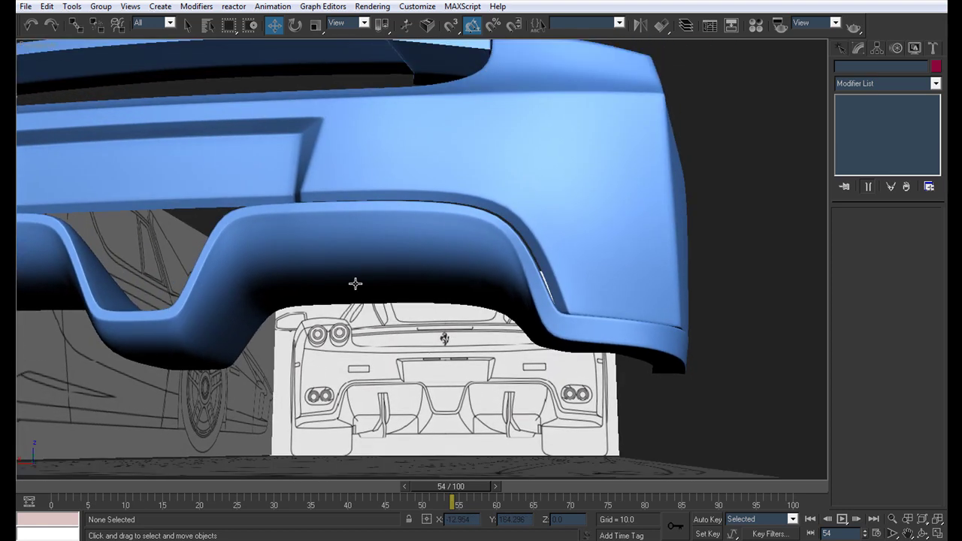
left_click(355, 283)
middle_click_drag(355, 283, 479, 283, "alt")
scroll(349, 298, "down", 5)
left_click(399, 347)
scroll(451, 323, "up", 4)
scroll(339, 298, "up", 6)
left_click(371, 279)
key("F4")
scroll(406, 317, "down", 5)
middle_click_drag(406, 317, 462, 325, "alt")
scroll(461, 325, "up", 5)
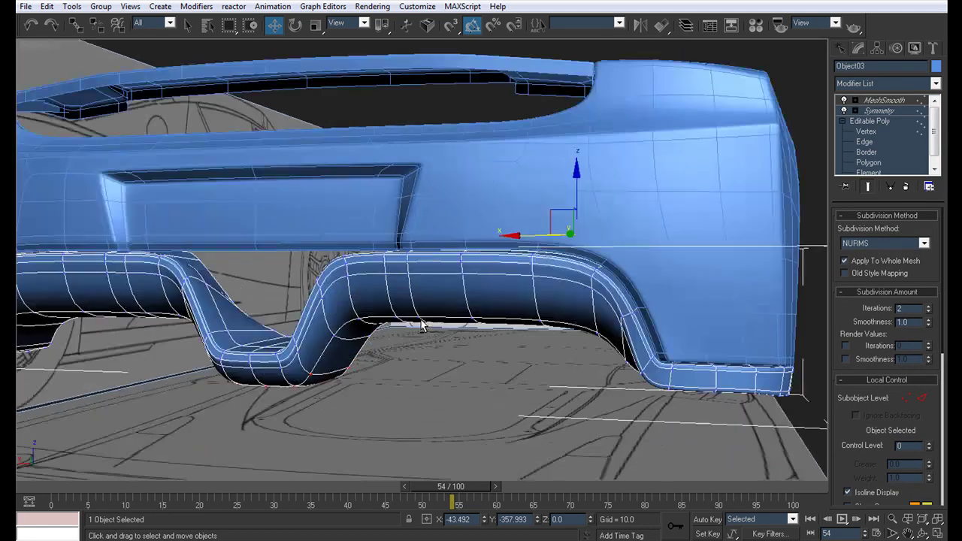
Raise the whole lip slightly to Z 0.674 and check the shaded bumper without edge lines.
left_click_drag(585, 192, 586, 191)
left_click(465, 400)
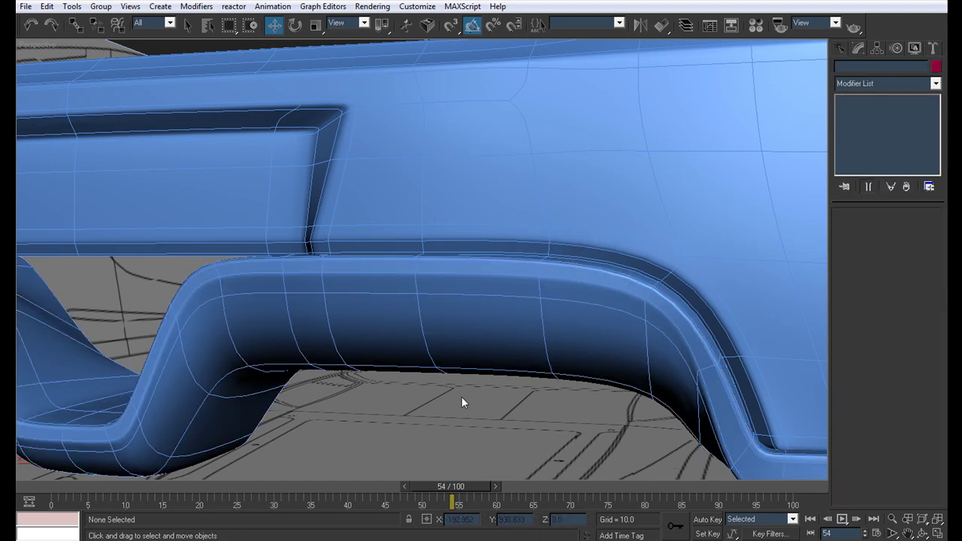
key("F4")
scroll(390, 319, "down", 5)
middle_click_drag(391, 319, 640, 317, "alt")
scroll(369, 300, "up", 4)
scroll(384, 312, "up", 3)
Raise the lip vertices at the arch's inner corner beside the centre notch.
left_click(253, 322)
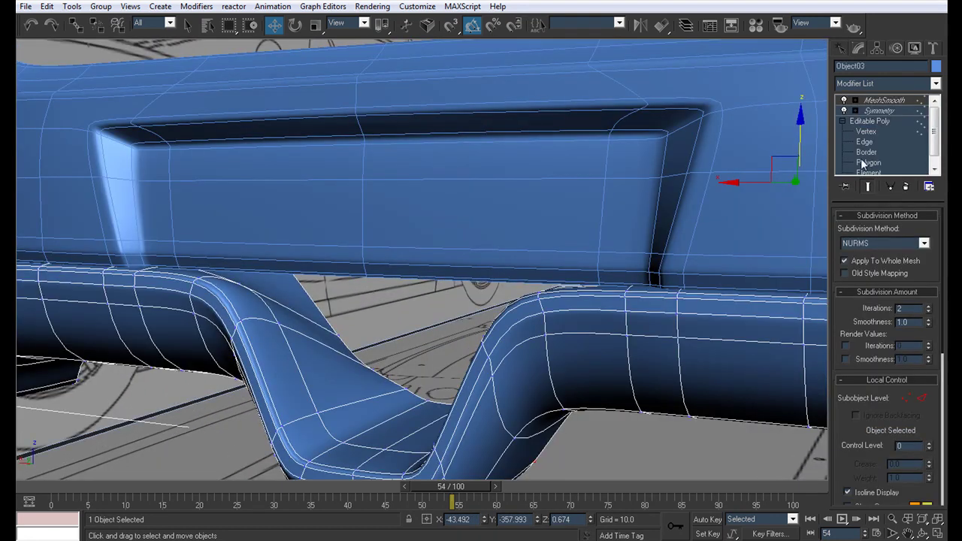
left_click(865, 132)
middle_click_drag(361, 309, 527, 345, "alt")
left_click_drag(556, 299, 557, 219)
middle_click_drag(556, 220, 522, 328, "alt")
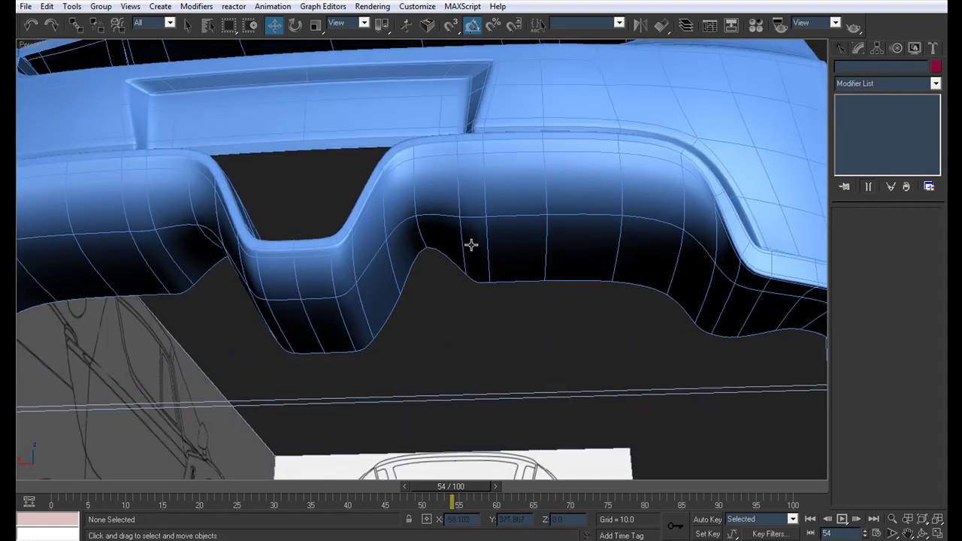
Lower the single rear vertex at the arch's inner corner level with its neighbours and check the mirrored, smoothed result.
left_click(451, 272)
left_click(867, 131)
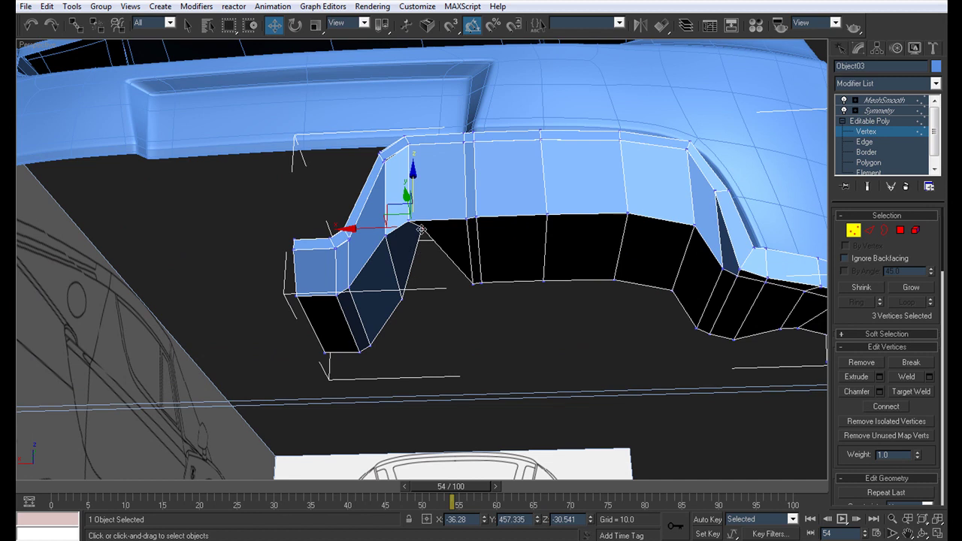
left_click(422, 229)
left_click_drag(423, 188, 424, 227)
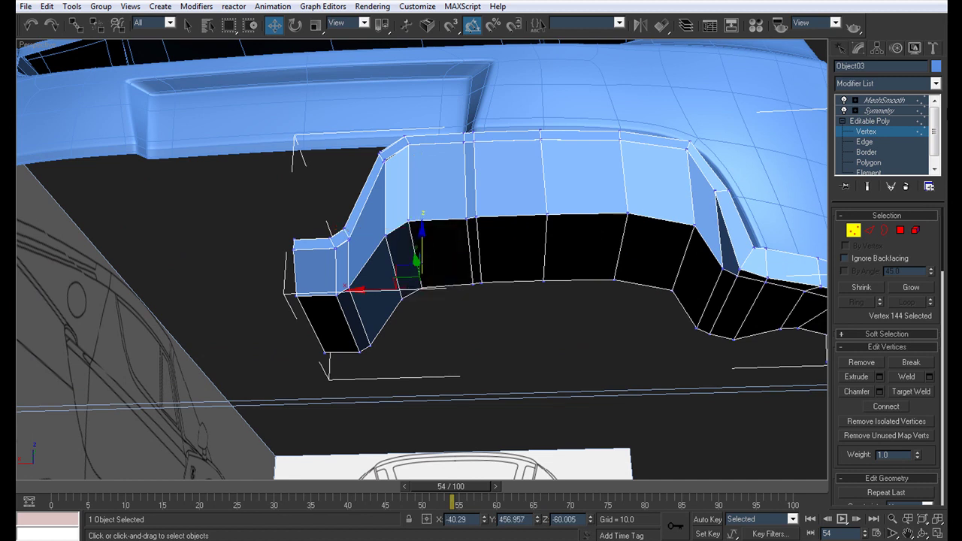
left_click(901, 112)
middle_click_drag(365, 271, 363, 307, "alt")
left_click(482, 375)
middle_click_drag(482, 375, 458, 248)
left_click(453, 248)
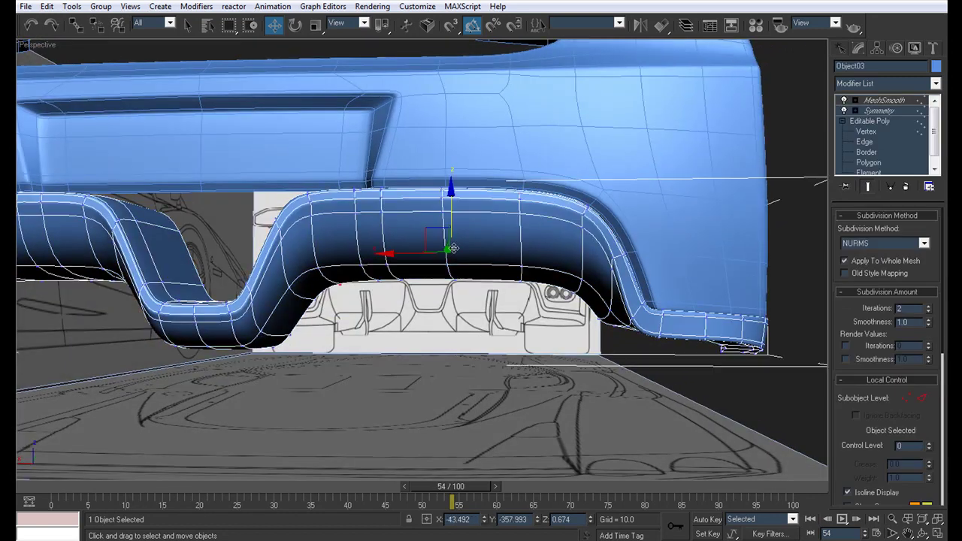
Select the two edges crossing the front wall and underside near the middle of the lip's arch.
left_click(864, 141)
middle_click_drag(569, 221, 441, 243, "alt")
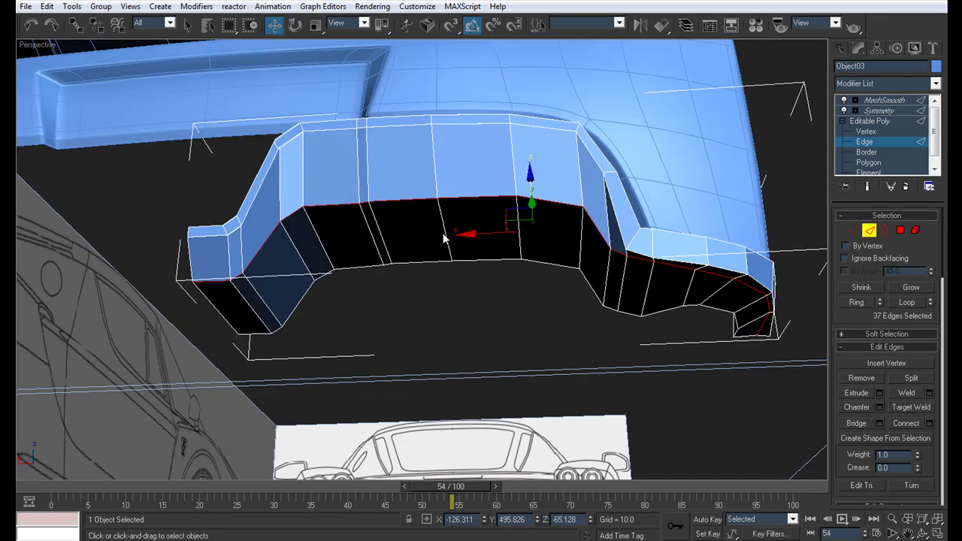
left_click(434, 160, "ctrl")
middle_click_drag(502, 206, 445, 251, "alt")
scroll(488, 266, "up", 3)
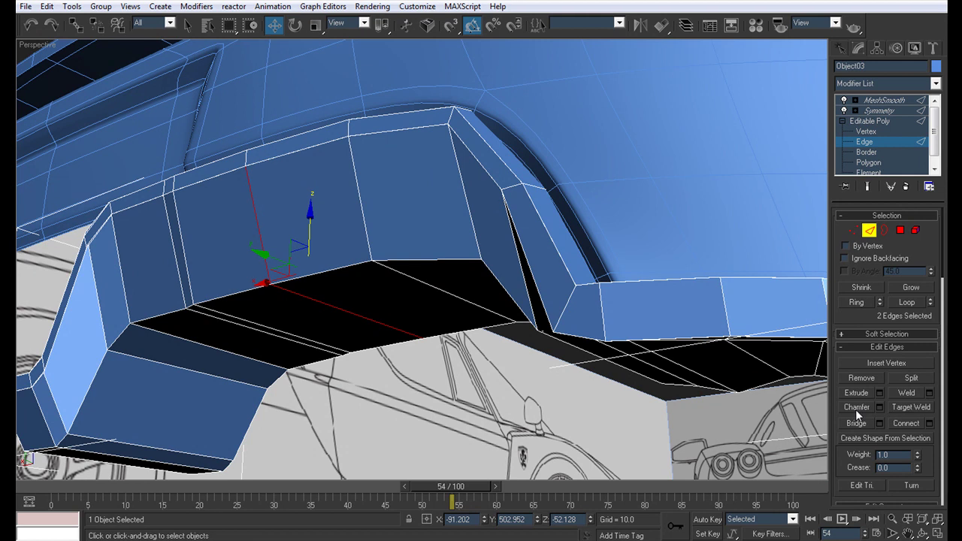
Save the scene under the new file name Body16.max.
left_click(26, 6)
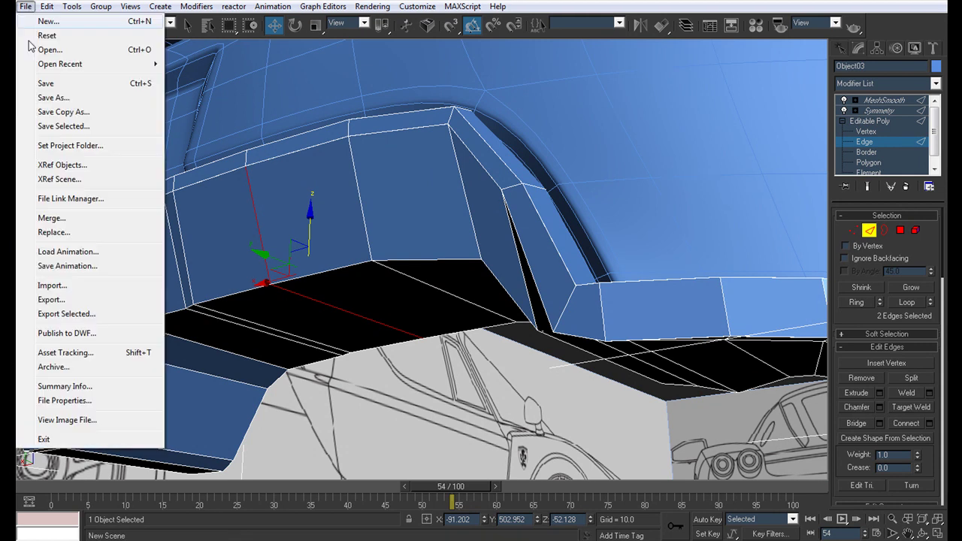
left_click(57, 98)
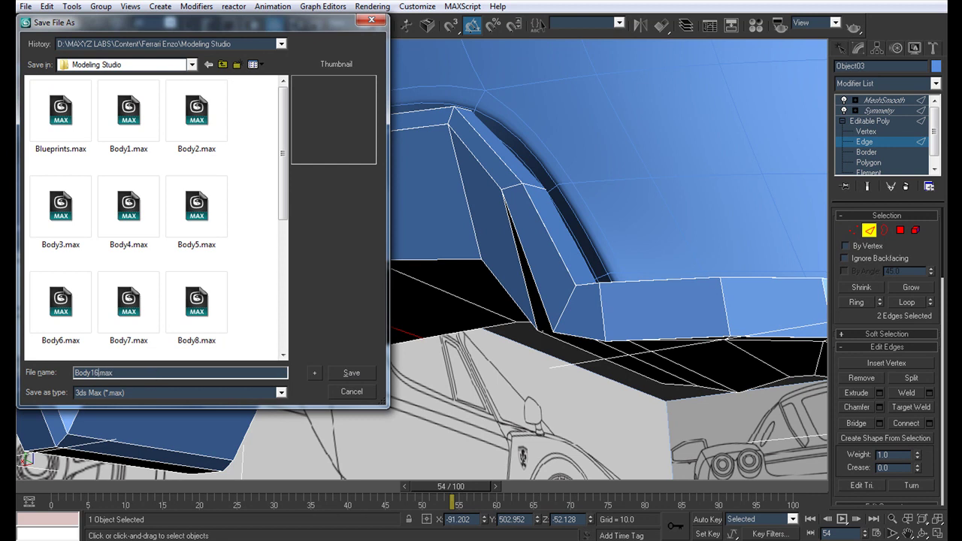
key("Return")
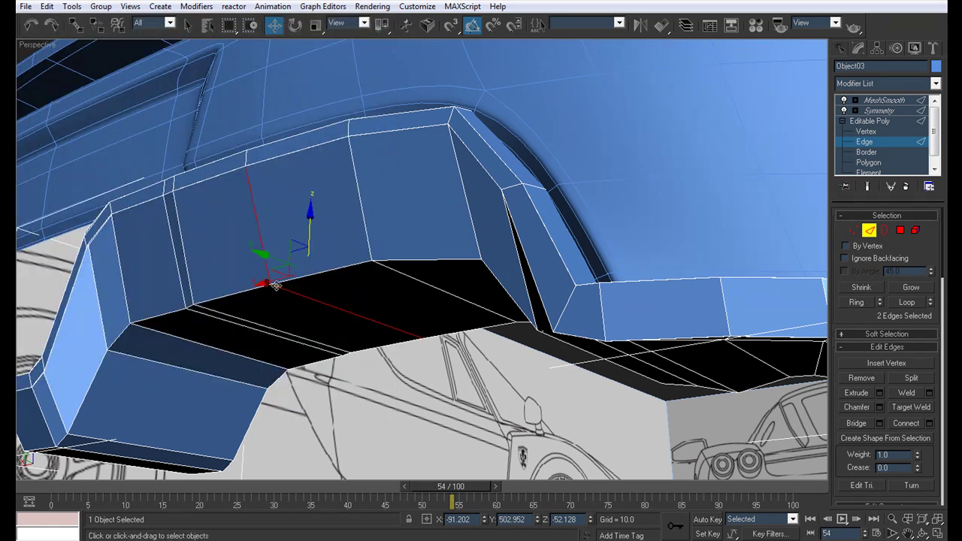
Try to chamfer the two selected edges into a narrow strip across the lip's front wall and underside.
scroll(382, 285, "down", 5)
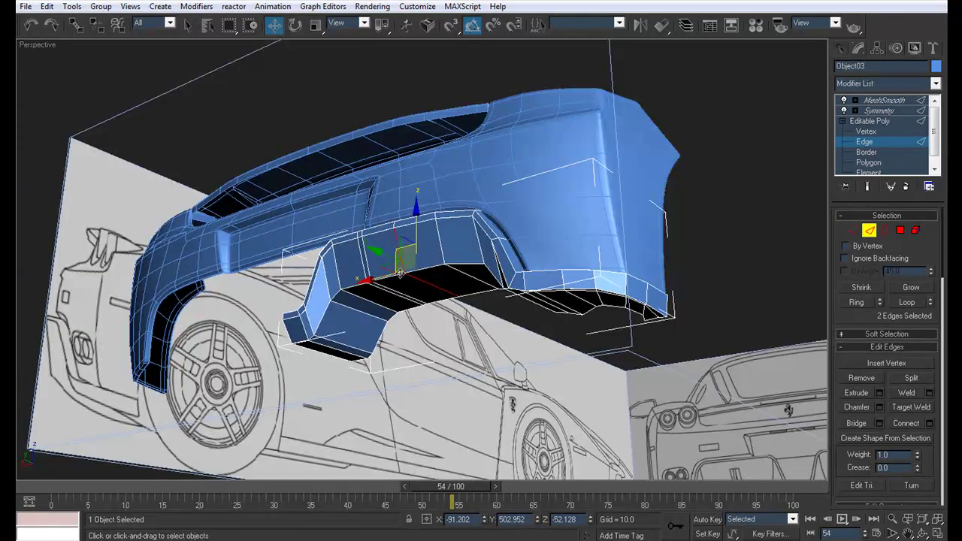
middle_click_drag(408, 263, 429, 268, "alt")
scroll(492, 290, "up", 5)
scroll(711, 335, "up", 2)
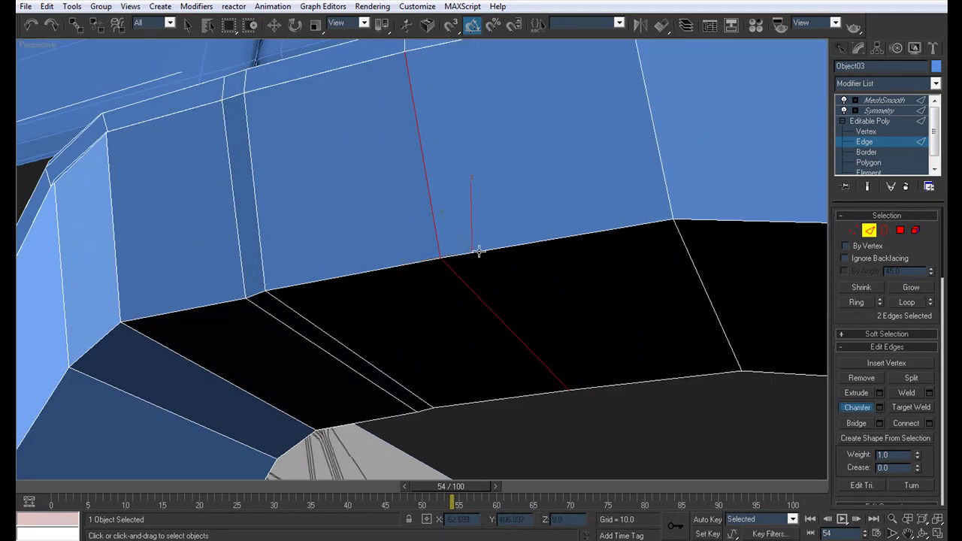
left_click_drag(436, 244, 441, 238)
scroll(458, 236, "down", 4)
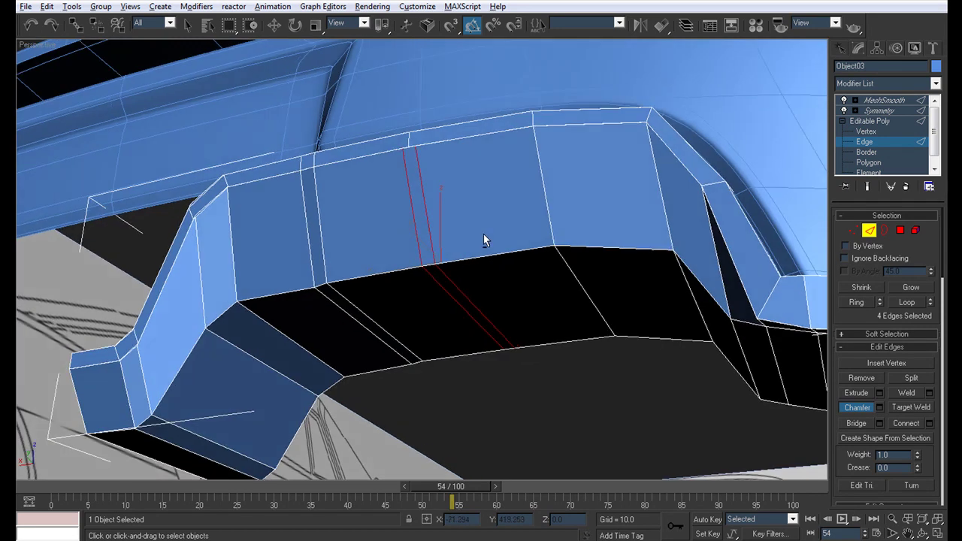
scroll(481, 234, "up", 3)
left_click(889, 165)
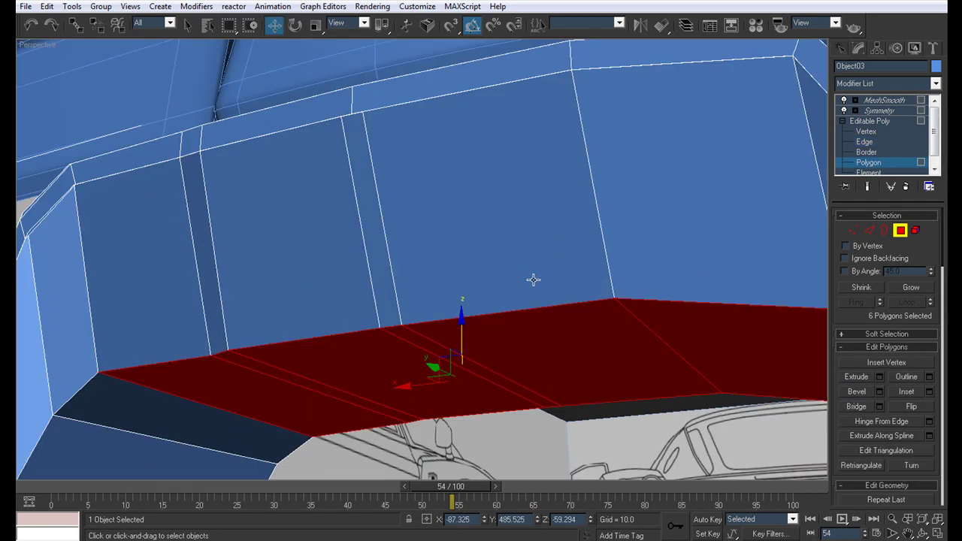
left_click(411, 336)
left_click(375, 288, "ctrl")
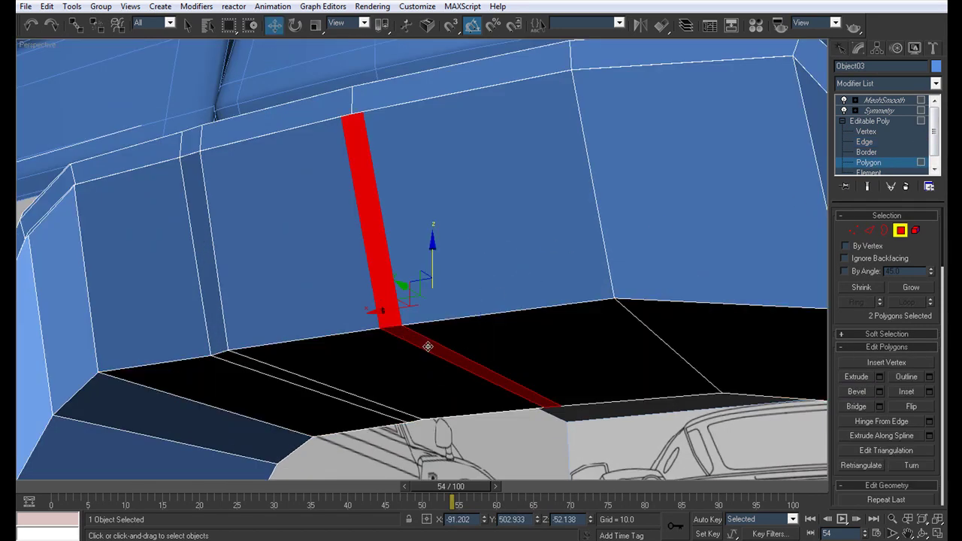
key("ctrl+z")
key("ctrl+z")
key("ctrl+z")
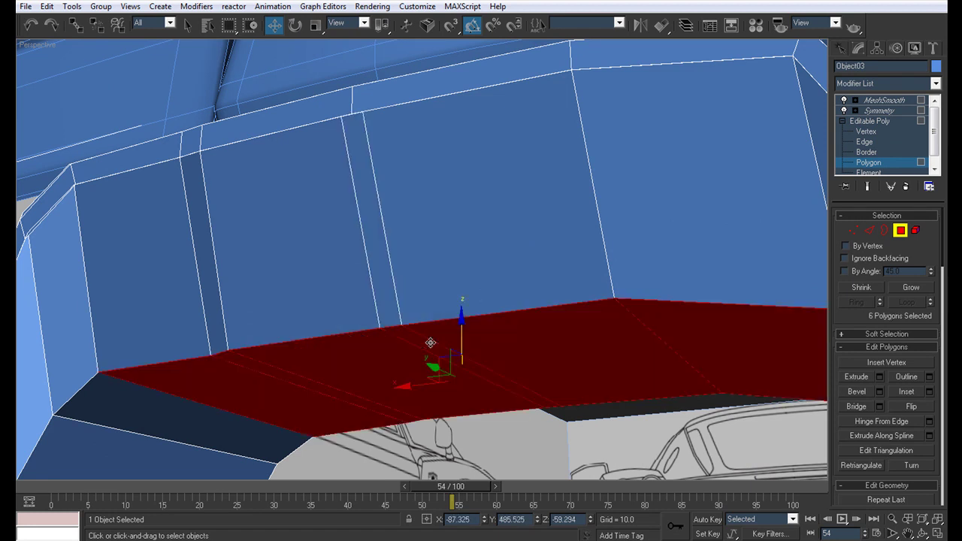
Select the four large front wall and underside polygons on both sides of the arch's middle edge.
left_click(529, 349)
left_click(410, 351)
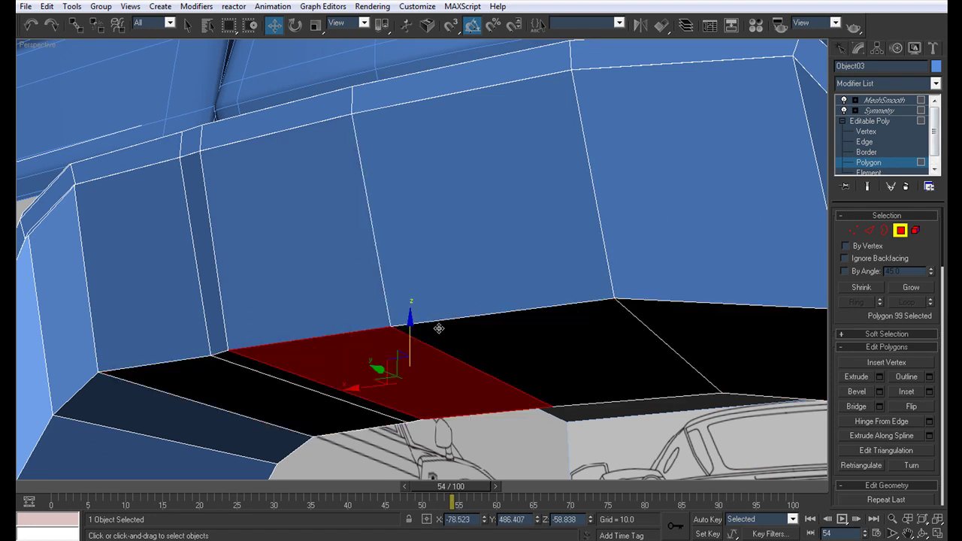
left_click(438, 329, "ctrl")
left_click(422, 293, "ctrl")
left_click(357, 282, "ctrl")
middle_click_drag(387, 282, 395, 269)
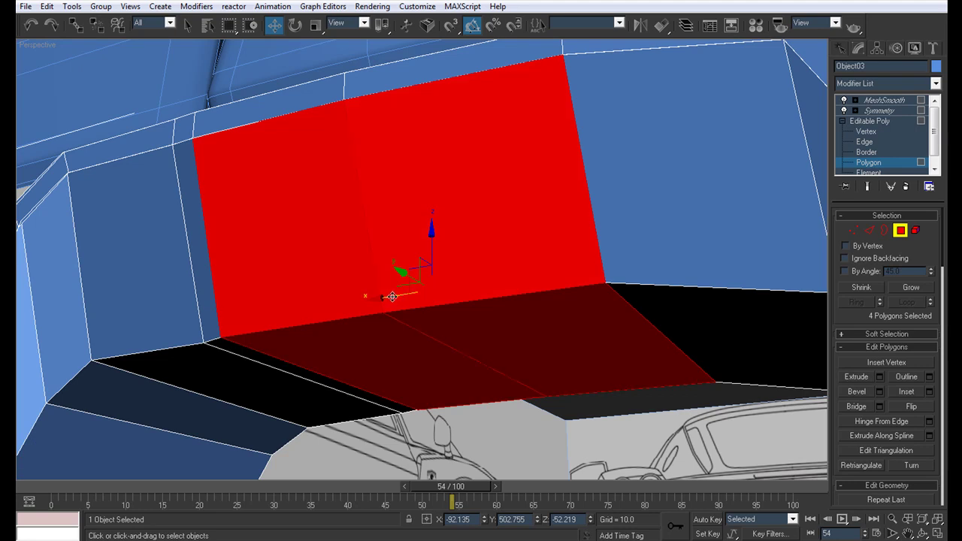
Try to clone the four selected polygons as an element offset slightly along the X axis.
left_click_drag(388, 296, 433, 290, "shift")
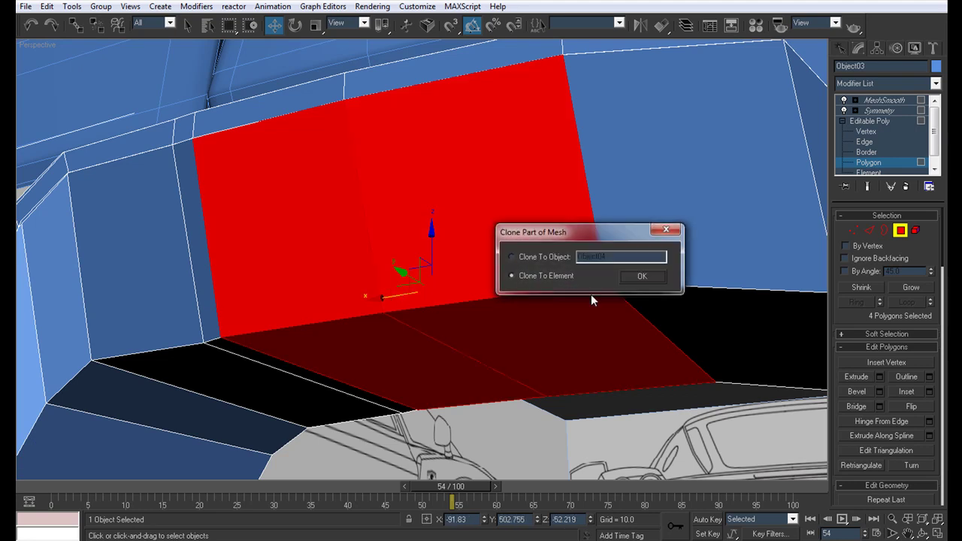
left_click(622, 273)
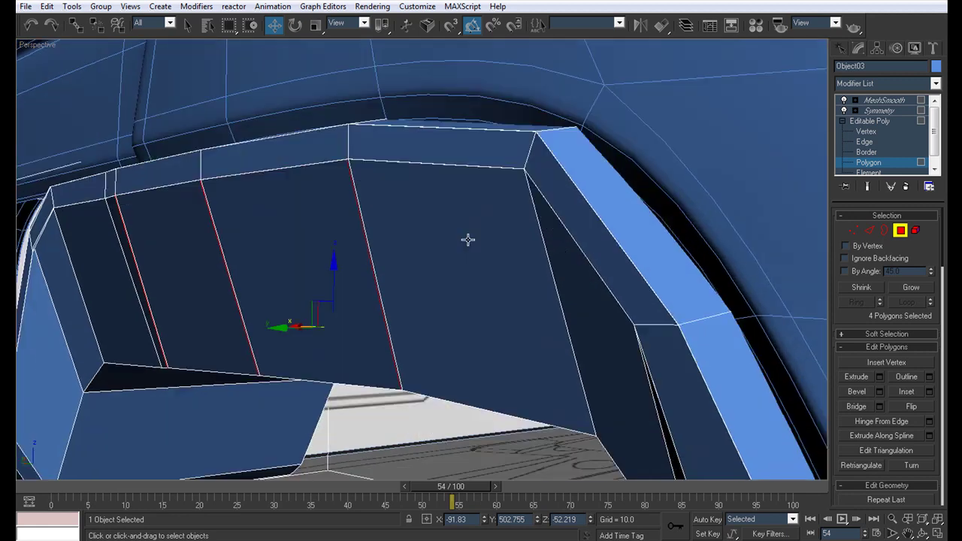
scroll(468, 240, "down", 3)
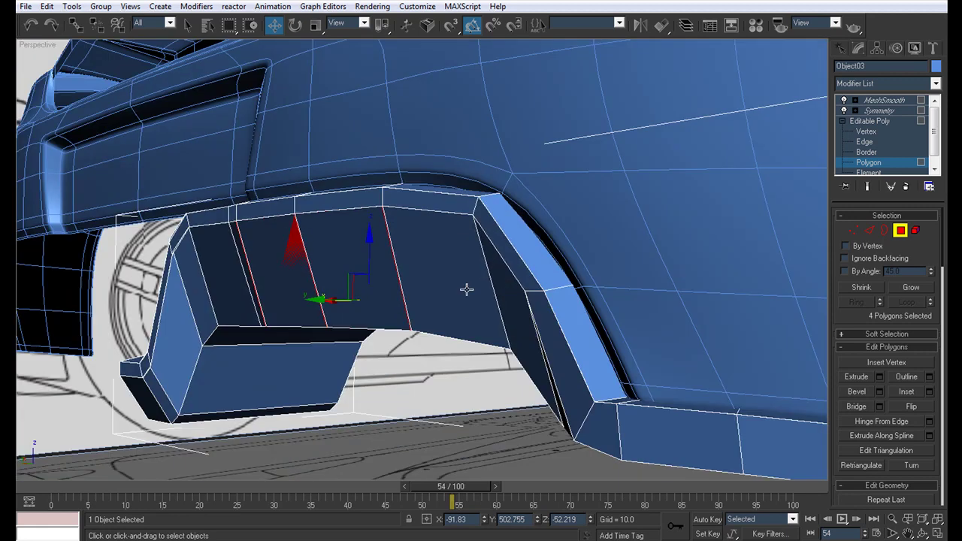
left_click_drag(306, 255, 319, 265)
scroll(421, 323, "up", 3)
middle_click_drag(410, 338, 473, 277)
scroll(455, 284, "up", 3)
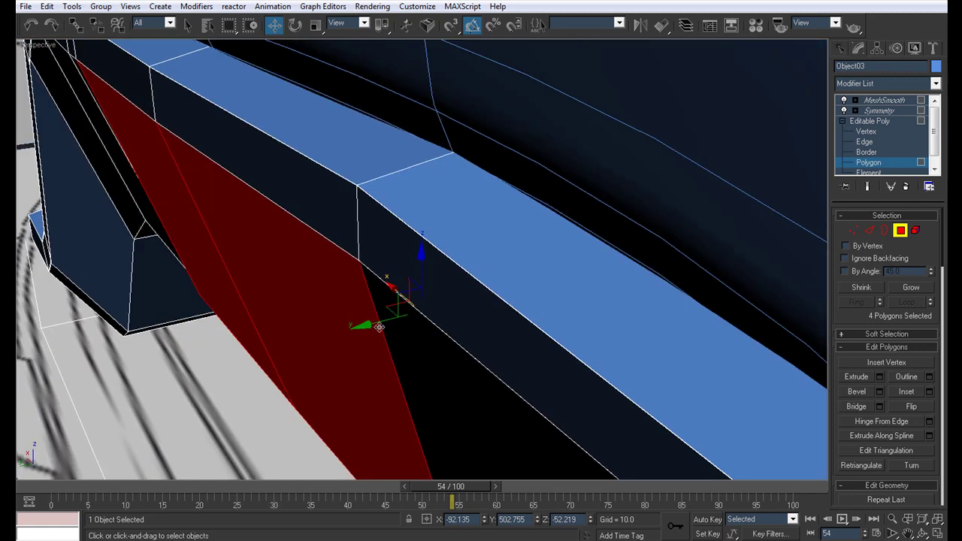
Clone the four selected polygons to an element, offset slightly outward along the Y axis to 502.956.
left_click_drag(369, 324, 357, 314, "shift")
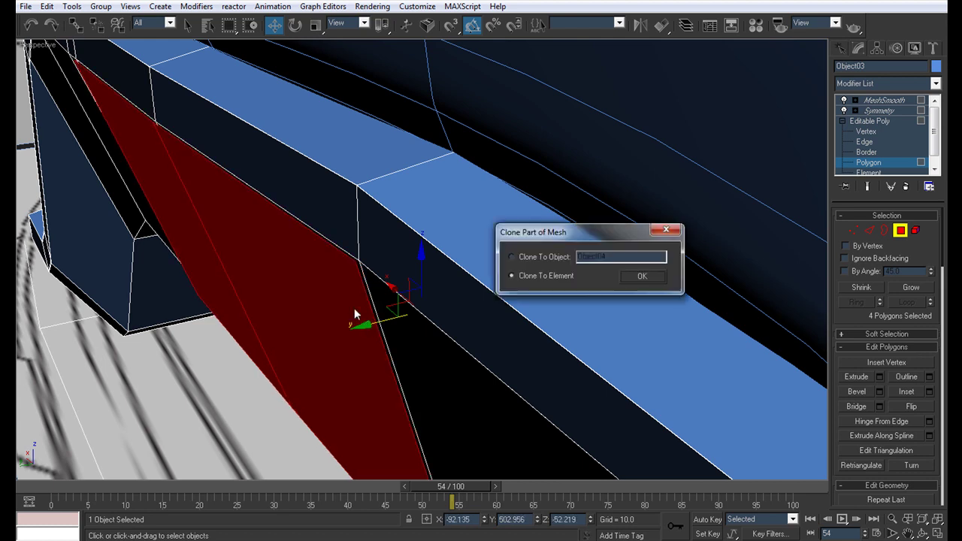
left_click(642, 278)
mouse_move(444, 226)
middle_mouse_down("alt")
mouse_move(395, 238)
mouse_move(338, 277)
middle_mouse_up("alt")
scroll(338, 278, "down", 3)
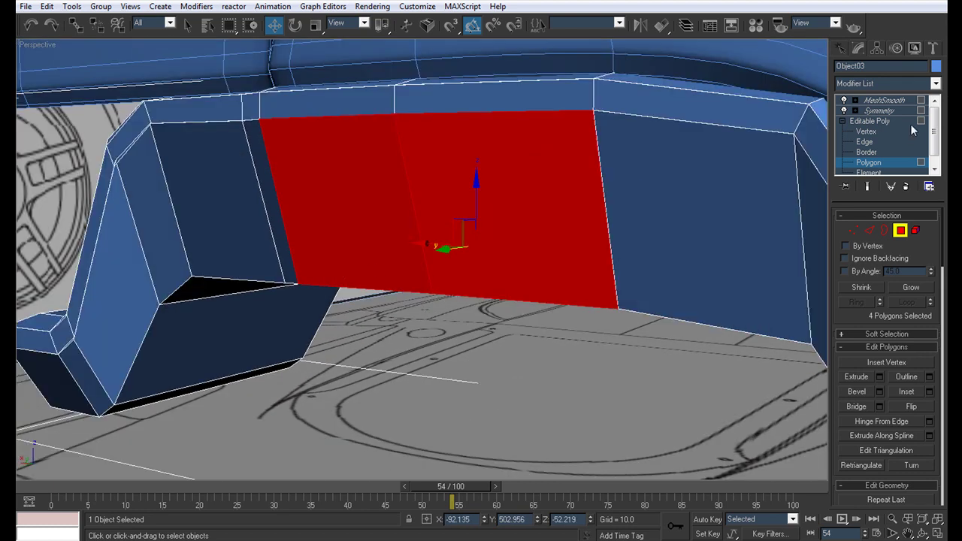
Chamfer the four middle edges crossing the front wall and underside into a narrow strip and return to polygon editing.
left_click(865, 142)
middle_click_drag(677, 315, 530, 301, "alt")
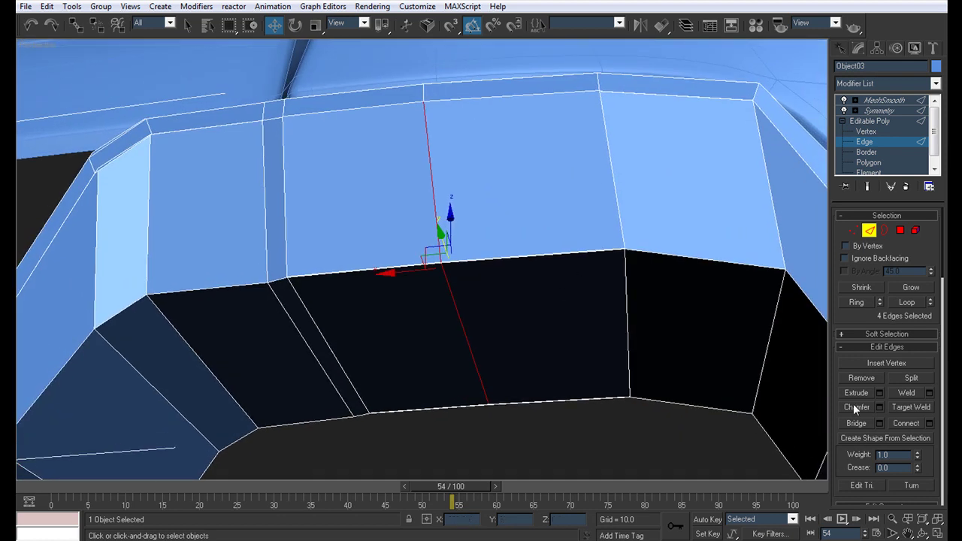
left_click_drag(448, 278, 455, 269)
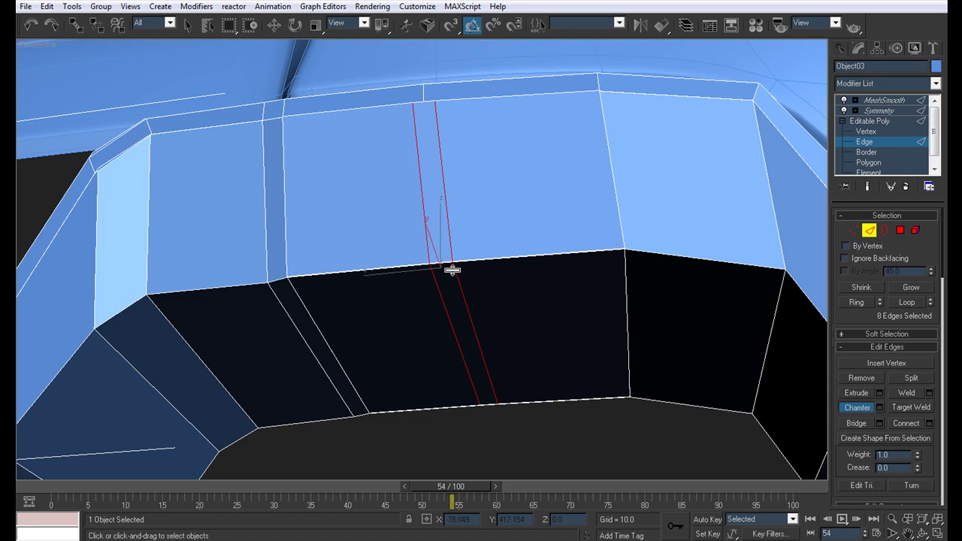
middle_click_drag(452, 269, 516, 253, "alt")
left_click(868, 162)
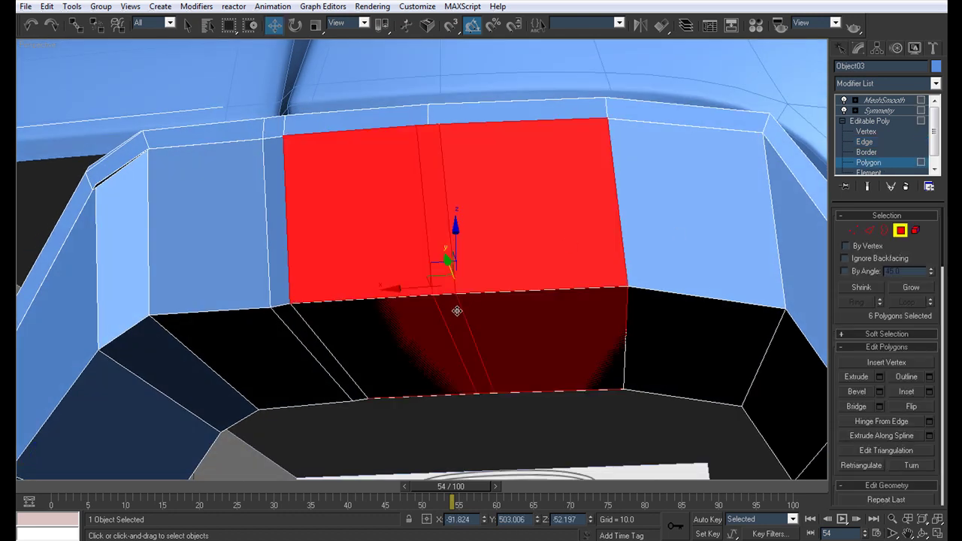
left_click(450, 310)
left_click(436, 282, "ctrl")
scroll(453, 301, "up", 5)
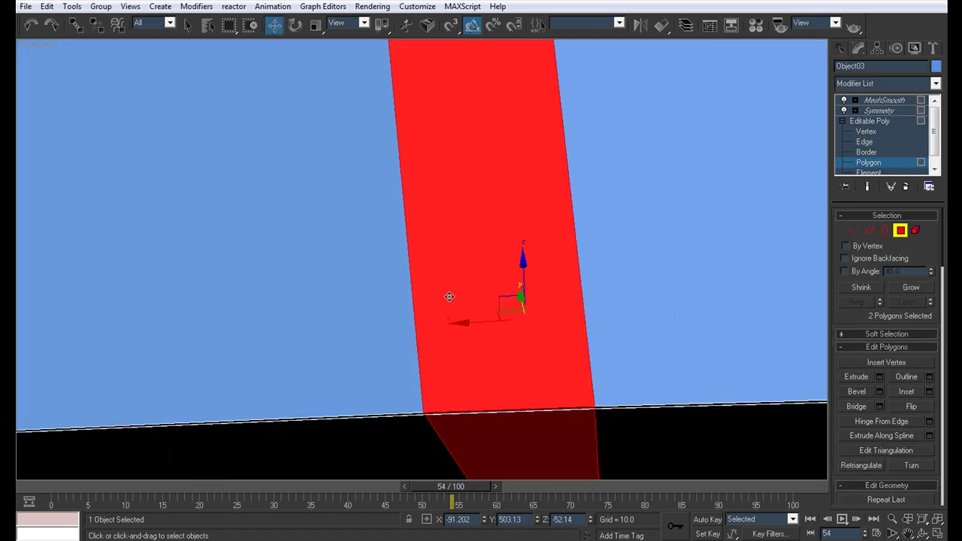
middle_click_drag(457, 301, 790, 223, "alt")
middle_click_drag(282, 286, 411, 243)
scroll(411, 250, "down", 5)
middle_click_drag(622, 336, 514, 341)
scroll(514, 342, "up", 3)
key("ctrl+z")
key("ctrl+z")
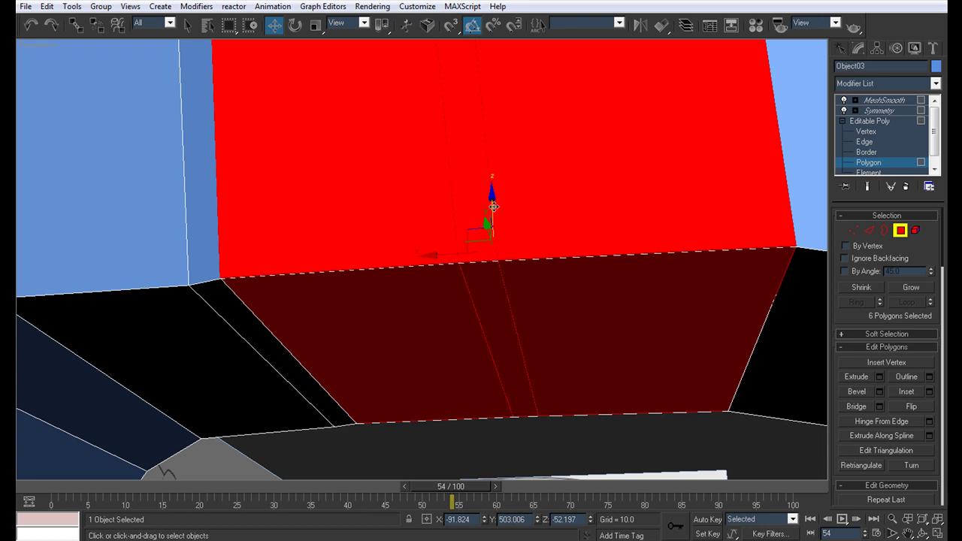
Lower the six cloned polygons slightly and select the two narrow strip polygons between the chamfered edges.
left_click_drag(495, 209, 491, 207)
left_click(494, 278)
left_click(485, 250, "ctrl")
middle_click_drag(565, 321, 519, 335, "alt")
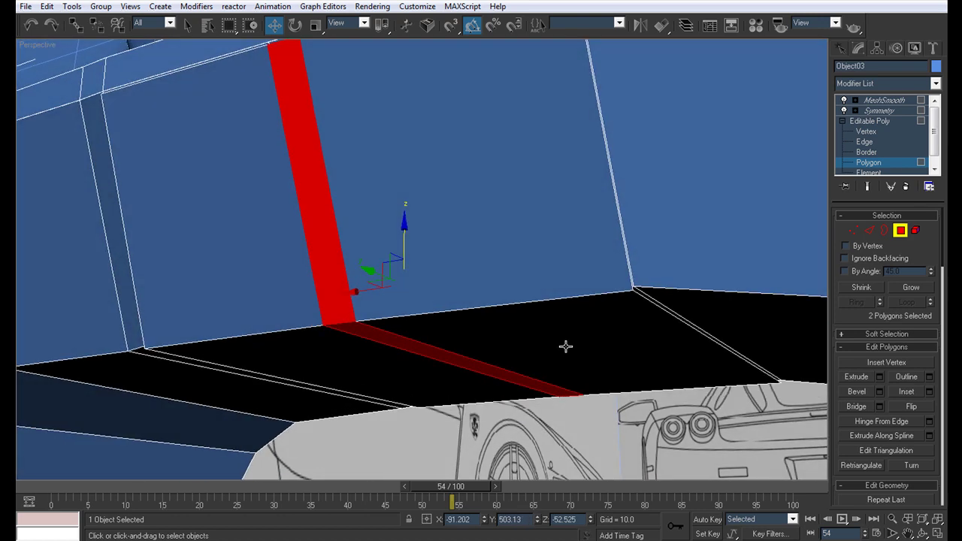
Extrude the two strip polygons outward from the front wall and underside to form a vertical fin.
left_click(847, 380)
left_click_drag(345, 286, 350, 254)
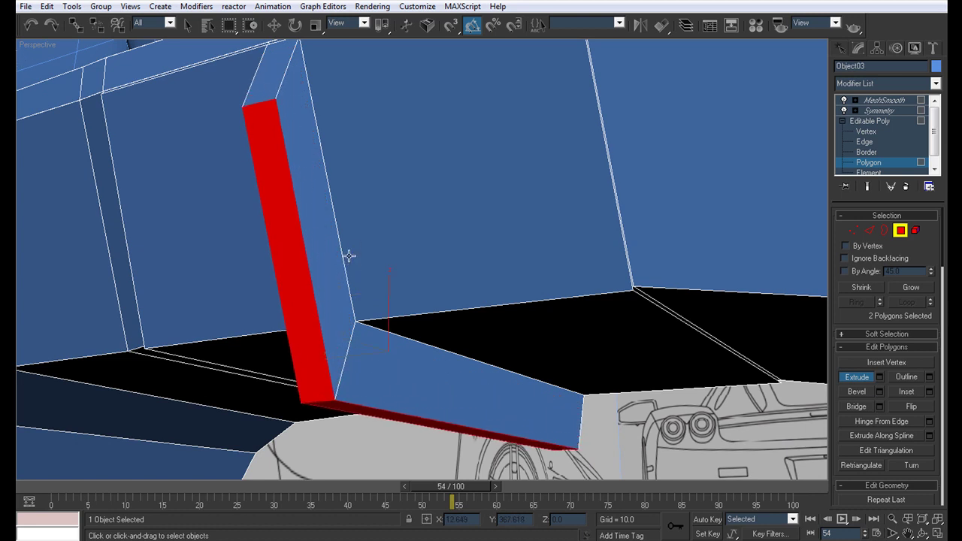
middle_click_drag(437, 297, 509, 315, "alt")
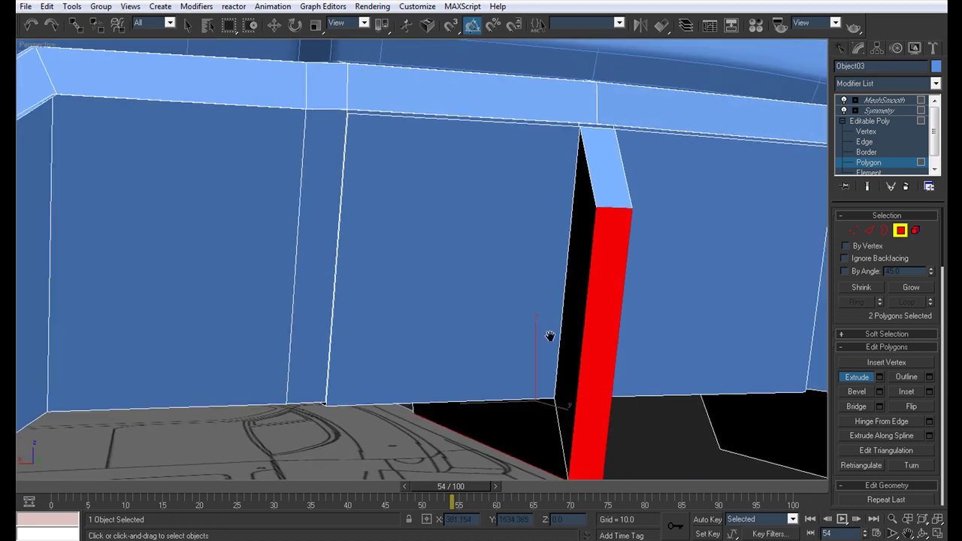
right_click(519, 322)
Delete the four cloned wall and underside polygons on both sides of the extruded fin.
middle_click_drag(419, 367, 397, 323, "alt")
left_click(389, 322)
left_click(406, 282, "ctrl")
left_click(575, 284, "ctrl")
left_click(586, 345, "ctrl")
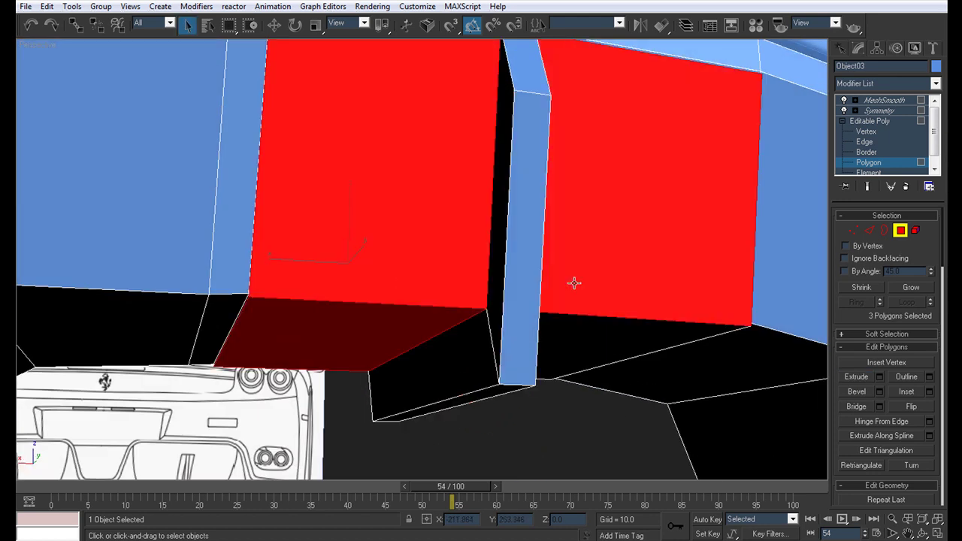
key("ctrl+d")
Examine the fin and its fit against the lip from below, behind and the side.
middle_click_drag(584, 343, 556, 358, "alt")
scroll(522, 302, "down", 5)
scroll(440, 316, "down", 5)
scroll(441, 344, "up", 4)
scroll(449, 362, "up", 5)
scroll(556, 358, "up", 2)
middle_click_drag(485, 348, 492, 331, "alt")
scroll(451, 337, "down", 5)
middle_click_drag(492, 331, 459, 362)
scroll(459, 365, "up", 5)
middle_click_drag(352, 335, 421, 323, "alt")
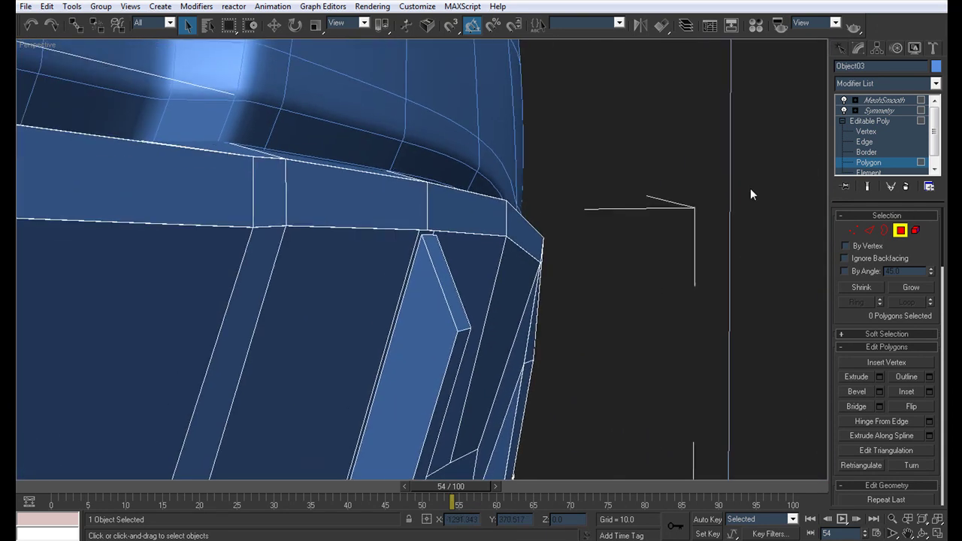
Lower the fin's two upper vertices nearest the wall about 7.9 units and shift them slightly along negative Y.
left_click(866, 131)
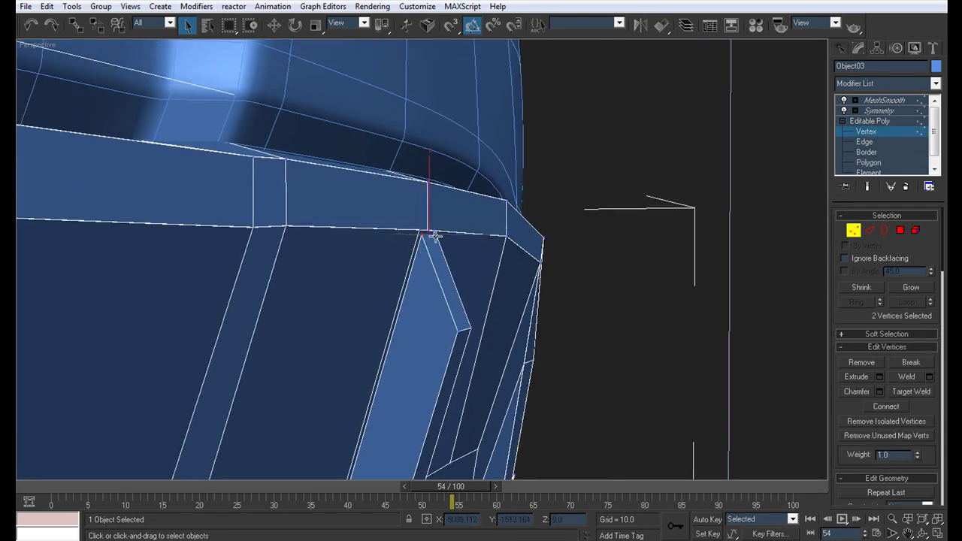
left_click(434, 235, "ctrl")
middle_click_drag(434, 235, 452, 256, "alt")
left_click_drag(452, 184, 447, 215)
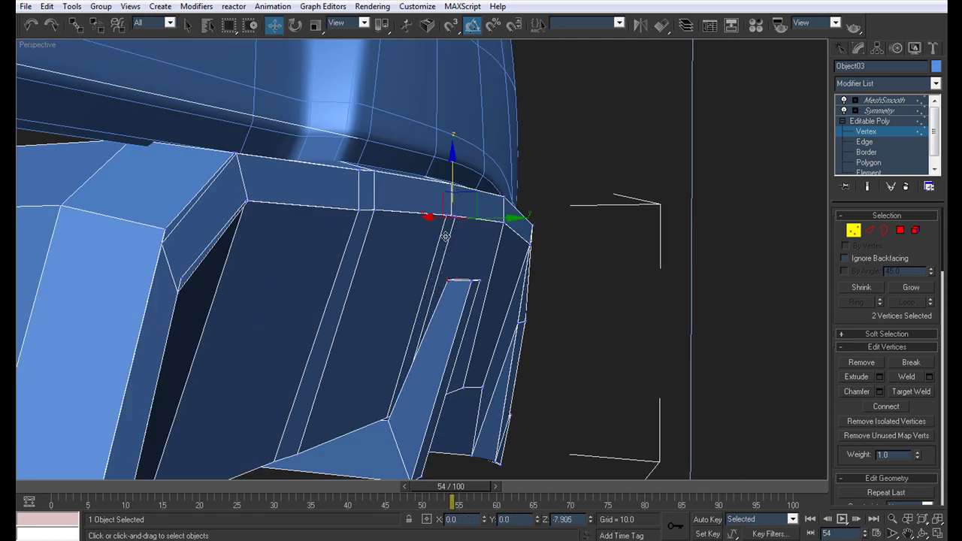
middle_click_drag(447, 240, 466, 239, "alt")
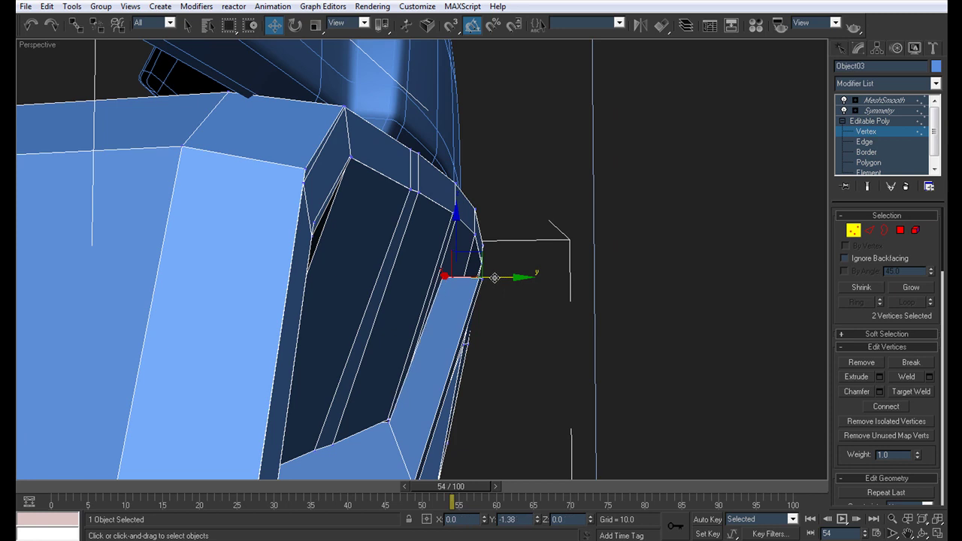
Pull the fin's two outer top vertices in towards the wall so the fin tapers at its upper end.
middle_click_drag(487, 278, 361, 354, "alt")
scroll(449, 271, "down", 6)
scroll(470, 357, "up", 5)
middle_click_drag(325, 309, 340, 349, "alt")
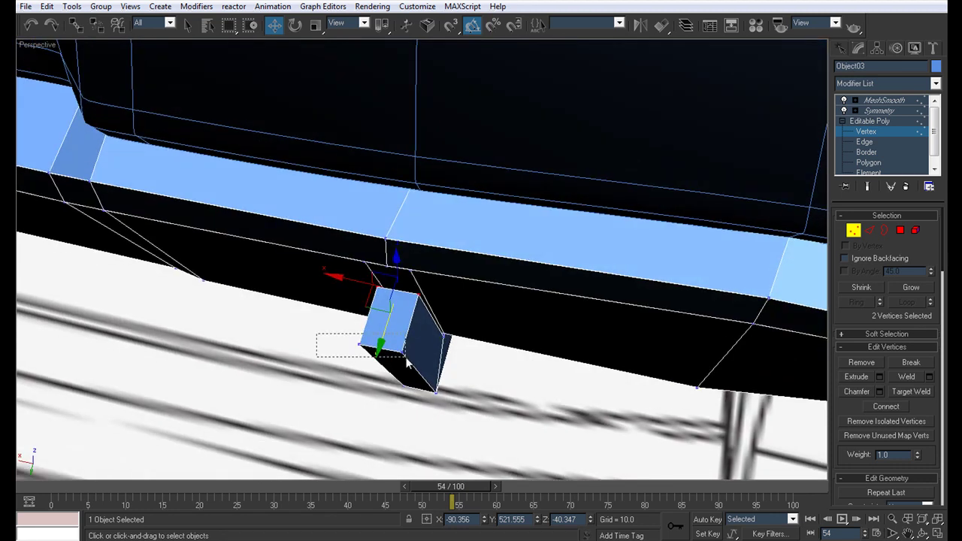
left_click_drag(361, 406, 379, 353)
middle_click_drag(410, 369, 511, 410, "alt")
scroll(390, 319, "down", 4)
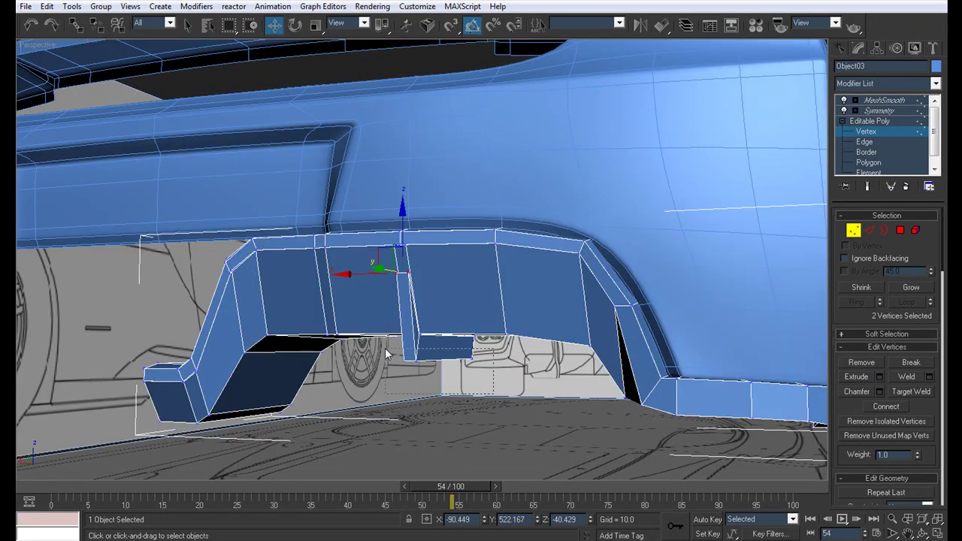
Check the fin on the mirrored, smoothed lip and return to edge editing.
left_click(881, 111)
middle_click_drag(444, 266, 407, 337, "alt")
scroll(300, 344, "up", 3)
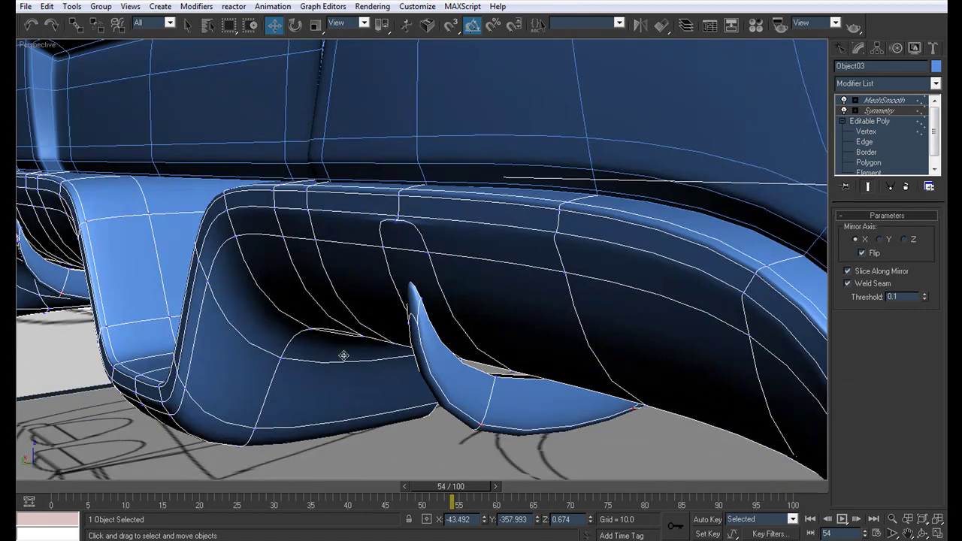
left_click(864, 141)
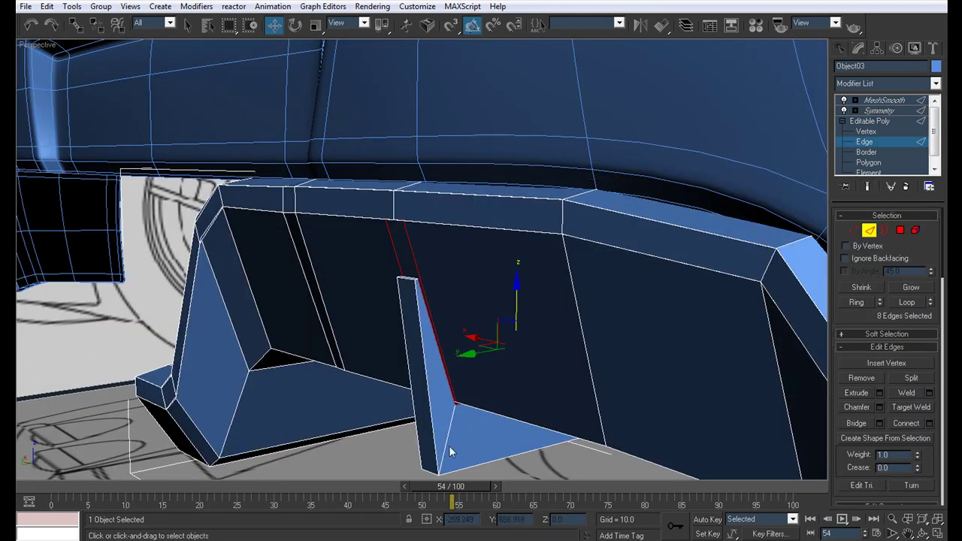
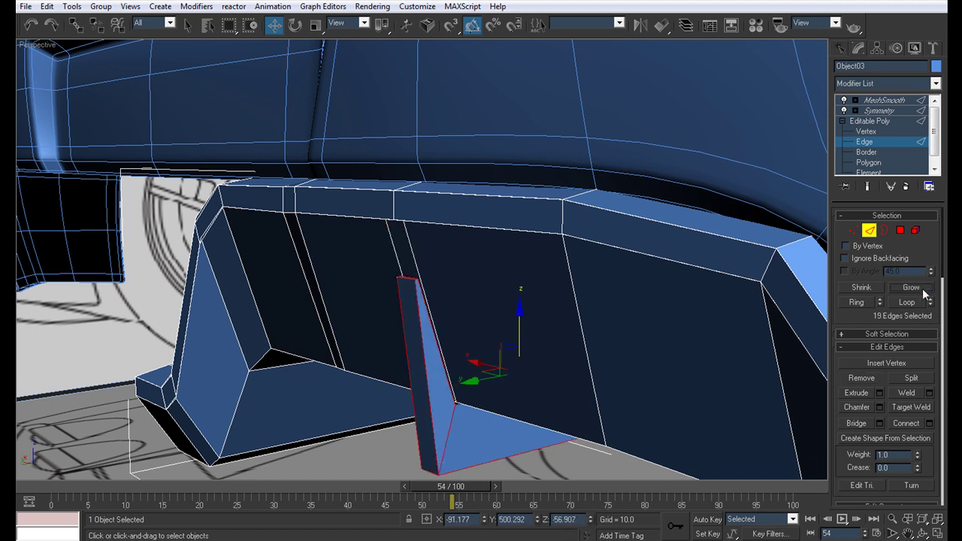
Chamfer the fin's selected edges by 0.01.
middle_click_drag(451, 353, 374, 242, "alt")
left_click(877, 406)
type("0.01")
key("Return")
left_click(593, 291)
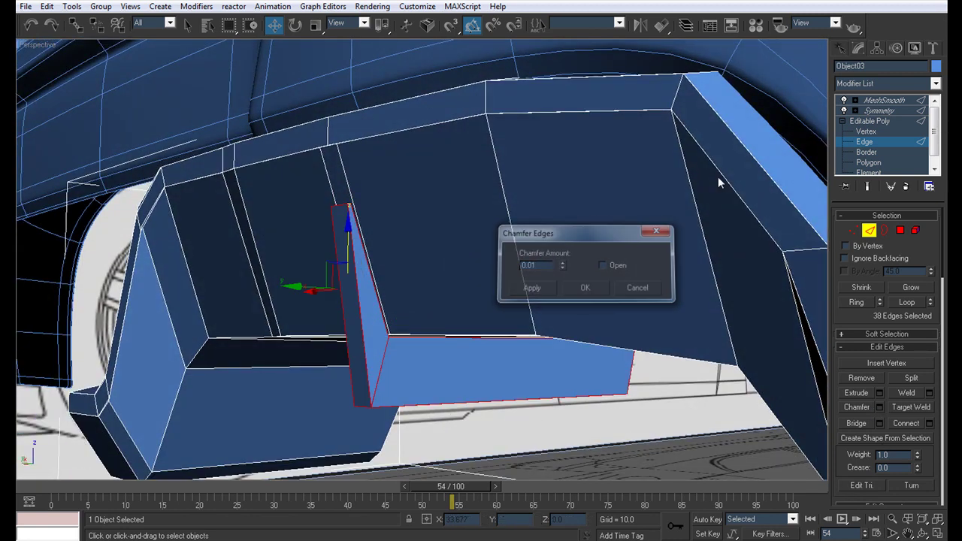
Examine the chamfered fin on the smoothed lip from behind and from the side, with and without wireframe.
left_click(882, 112)
scroll(406, 361, "down", 4)
left_click(403, 360)
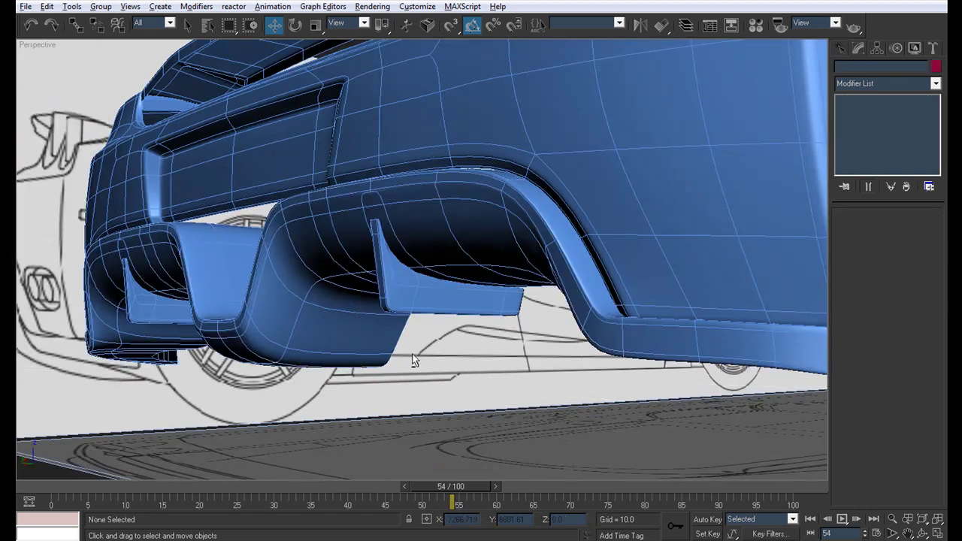
scroll(451, 368, "down", 5)
scroll(517, 372, "down", 4)
middle_click_drag(517, 366, 414, 360, "alt")
scroll(435, 354, "up", 8)
scroll(589, 350, "up", 3)
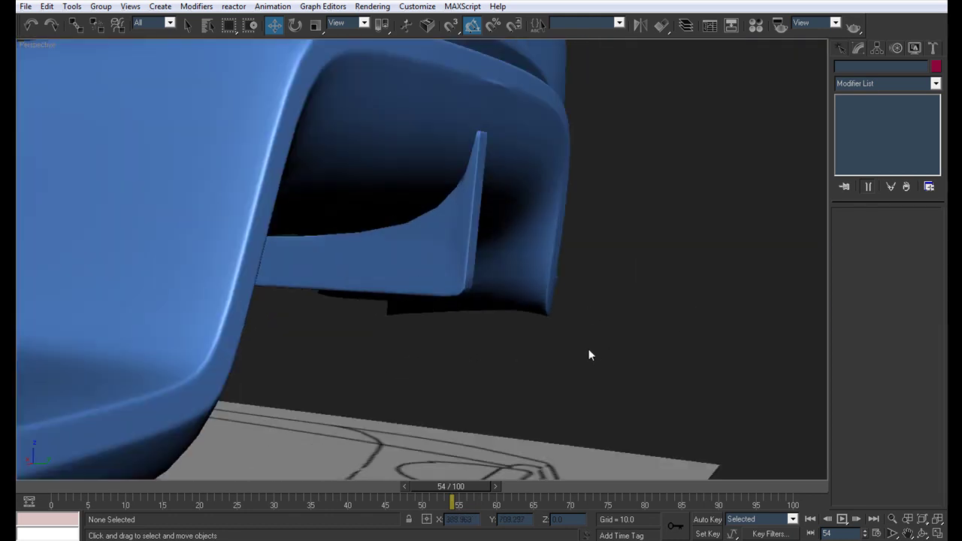
Pull the fin's six top-end vertices about 2 units along positive Y, away from the wall, and check the smoothed fin.
left_click(460, 262)
left_click(885, 133)
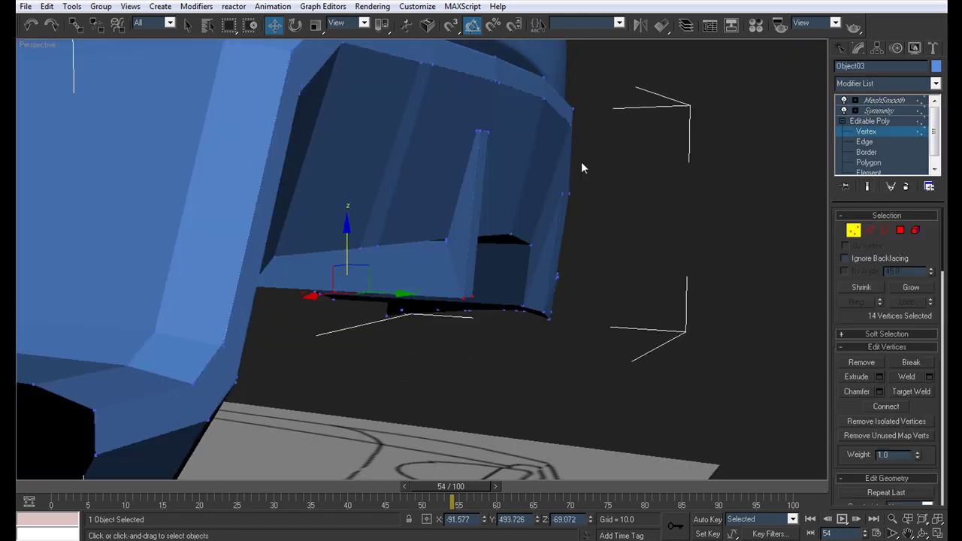
scroll(458, 321, "up", 3)
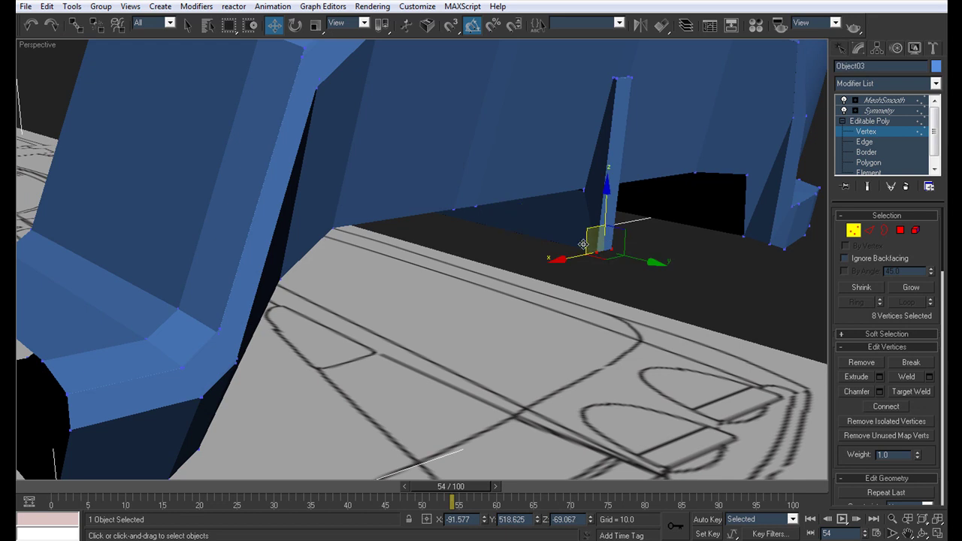
middle_click_drag(601, 225, 652, 335, "alt")
mouse_move(425, 239)
middle_mouse_down("alt")
mouse_move(245, 454)
mouse_move(472, 214)
middle_mouse_up("alt")
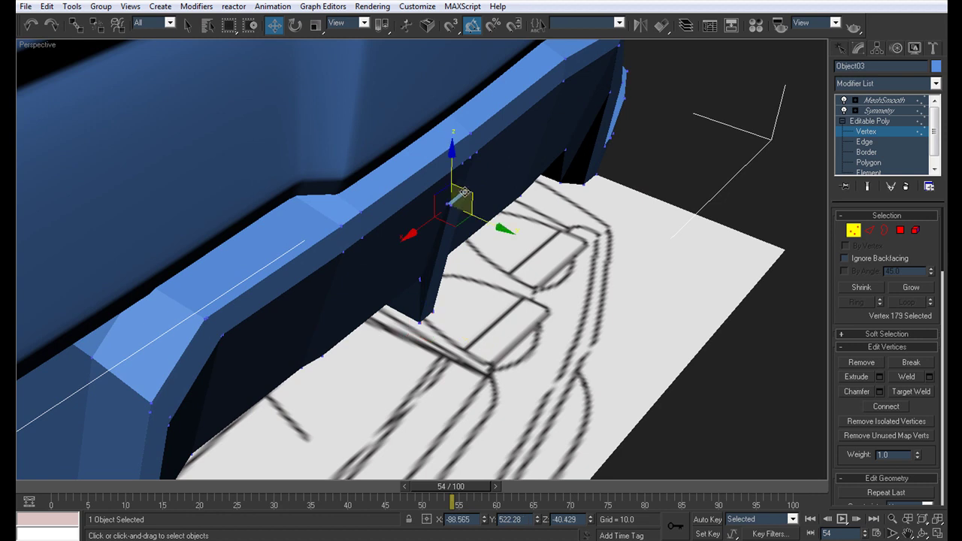
scroll(452, 204, "up", 2)
key("F4")
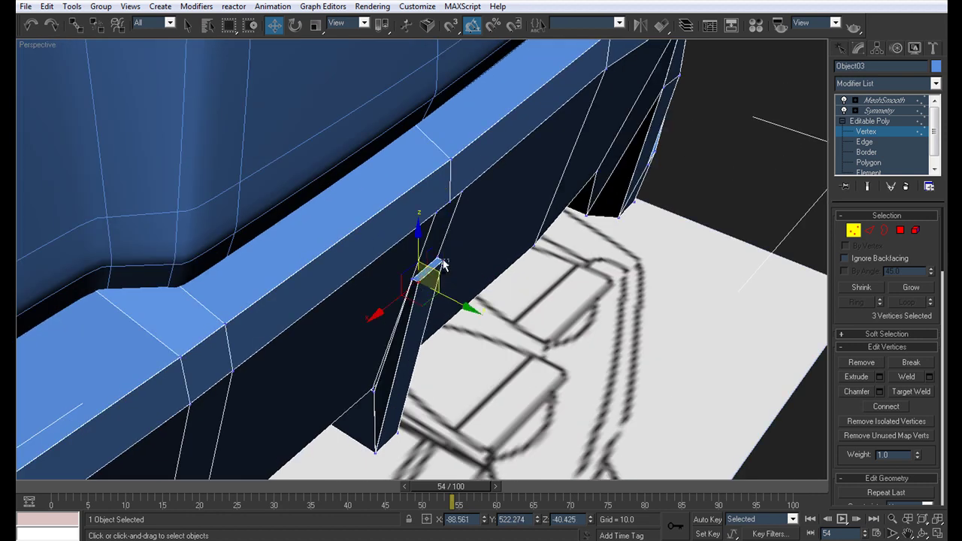
left_click_drag(489, 300, 485, 299)
middle_click_drag(485, 299, 461, 113, "alt")
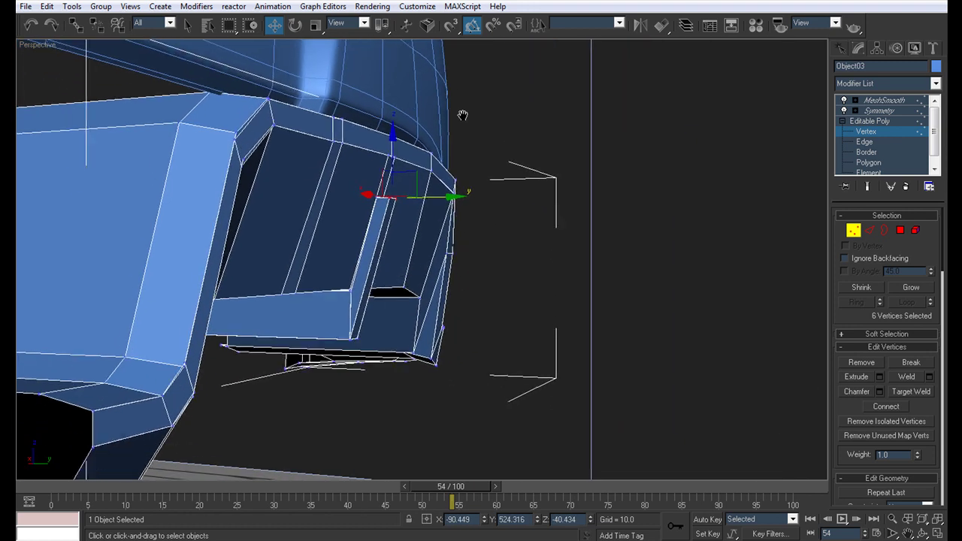
left_click(893, 111)
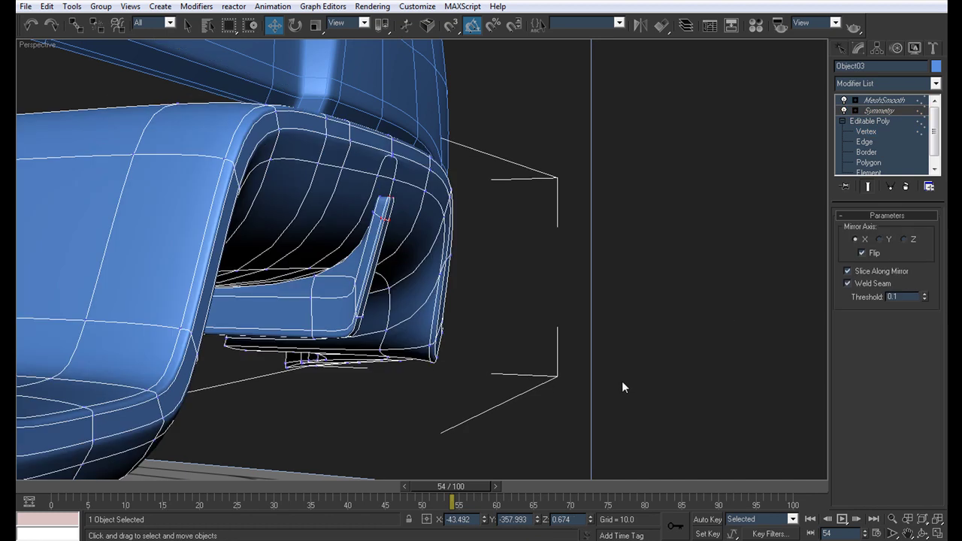
left_click(622, 381)
key("F4")
scroll(608, 371, "down", 4)
middle_click_drag(513, 309, 343, 330, "alt")
Select all of the fin's polygons by growing from its front face and shift them about 3 units along negative Y.
left_click(481, 281)
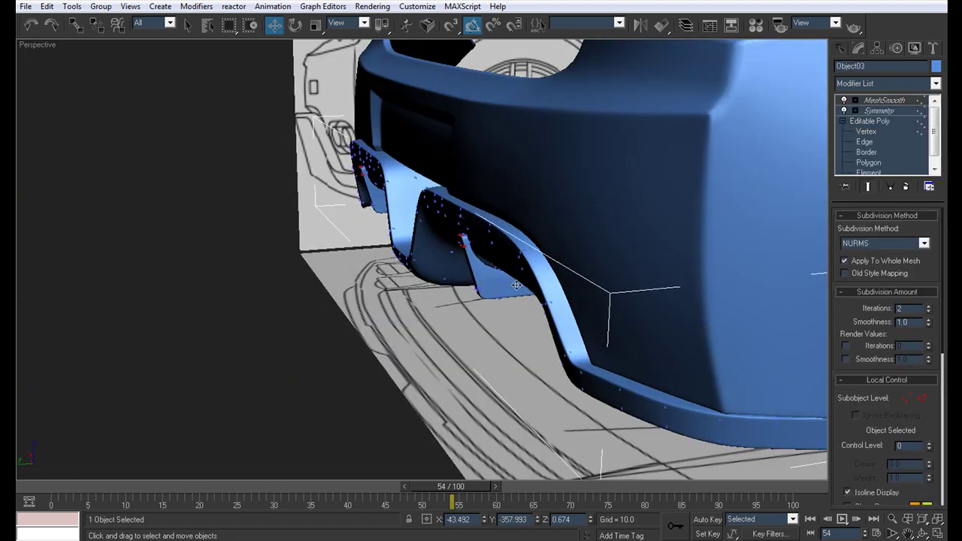
left_click(869, 163)
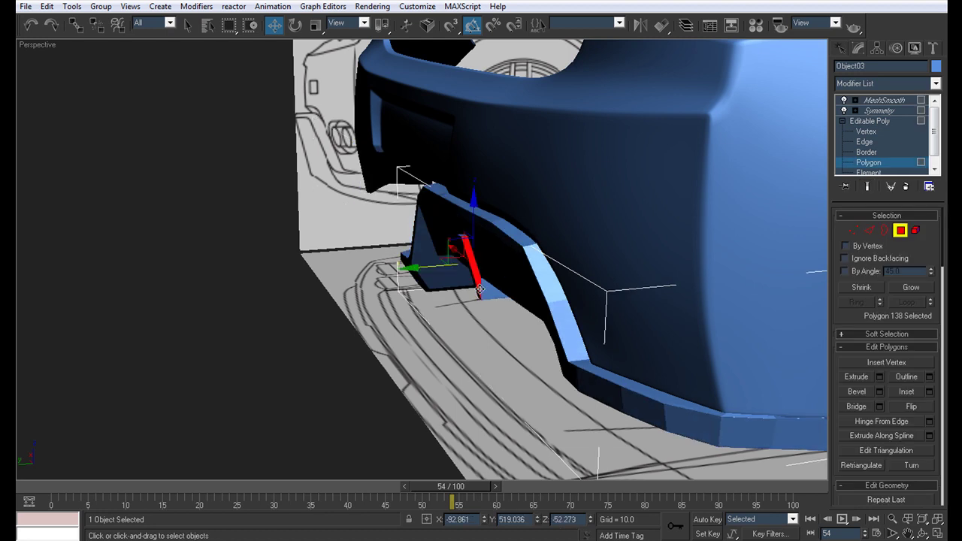
left_click(901, 284)
left_click(901, 284)
left_click(901, 284)
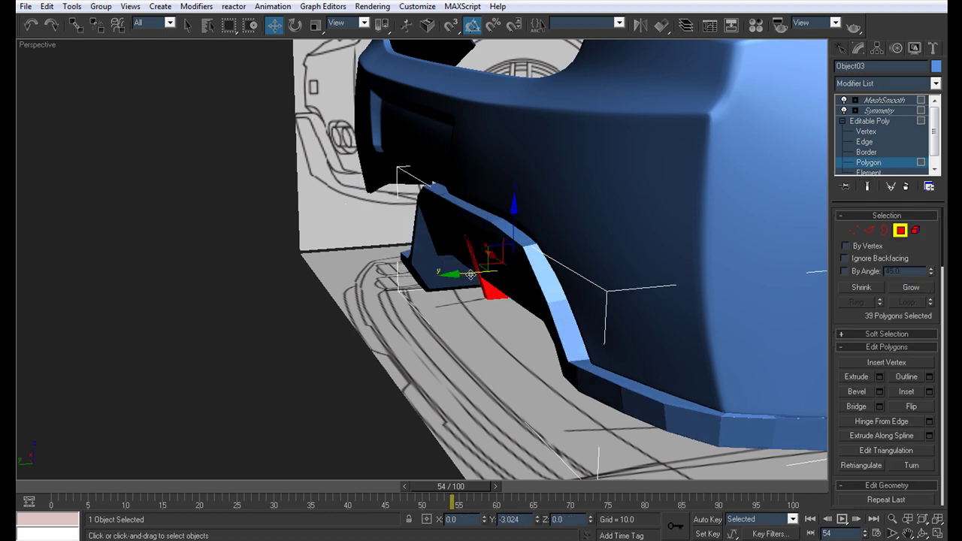
middle_click_drag(468, 277, 625, 268, "alt")
scroll(589, 364, "up", 3)
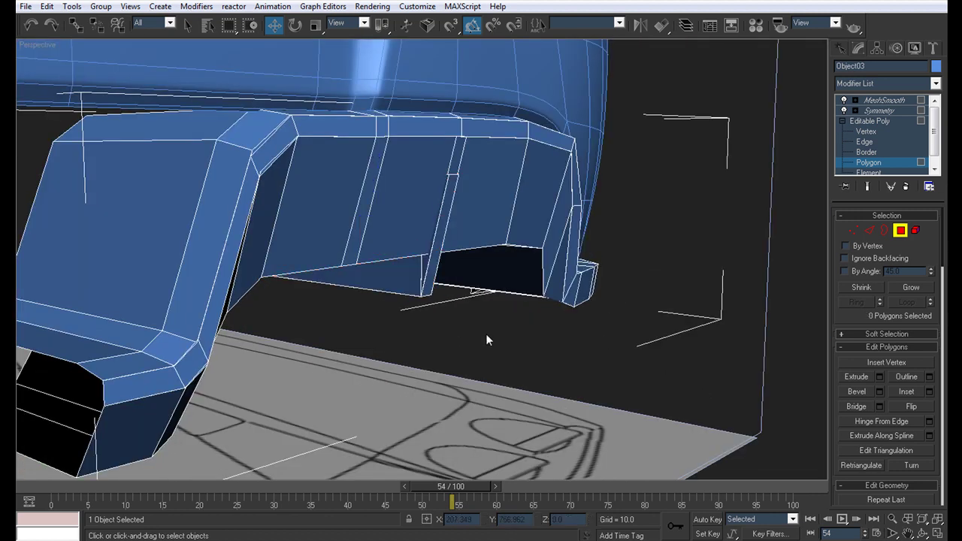
Examine how the shifted fin sits against the smoothed wall from the side and from behind.
scroll(491, 339, "down", 5)
left_click(880, 110)
scroll(662, 272, "up", 6)
left_click(633, 350)
middle_click_drag(633, 349, 408, 323, "alt")
scroll(396, 322, "down", 5)
scroll(610, 263, "up", 5)
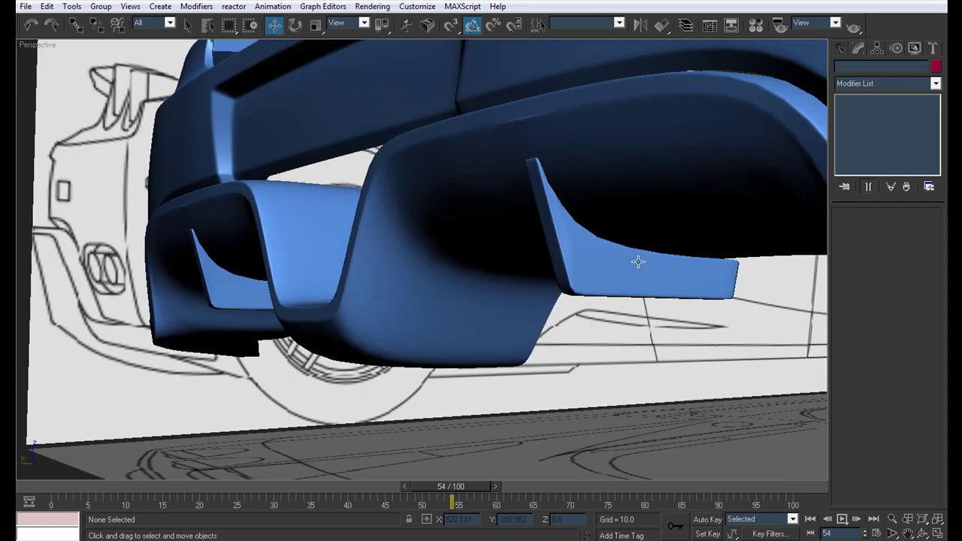
Lower the bottom vertices at the fin's far end about 12 units and those at its outer end about 4 units.
left_click(609, 263)
left_click(866, 131)
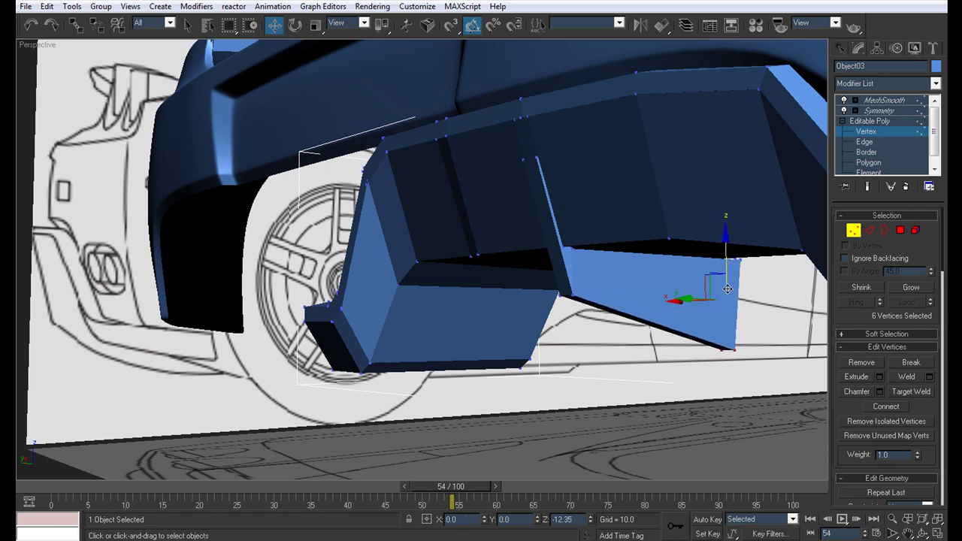
left_click_drag(547, 284, 546, 283)
middle_click_drag(546, 282, 279, 277, "alt")
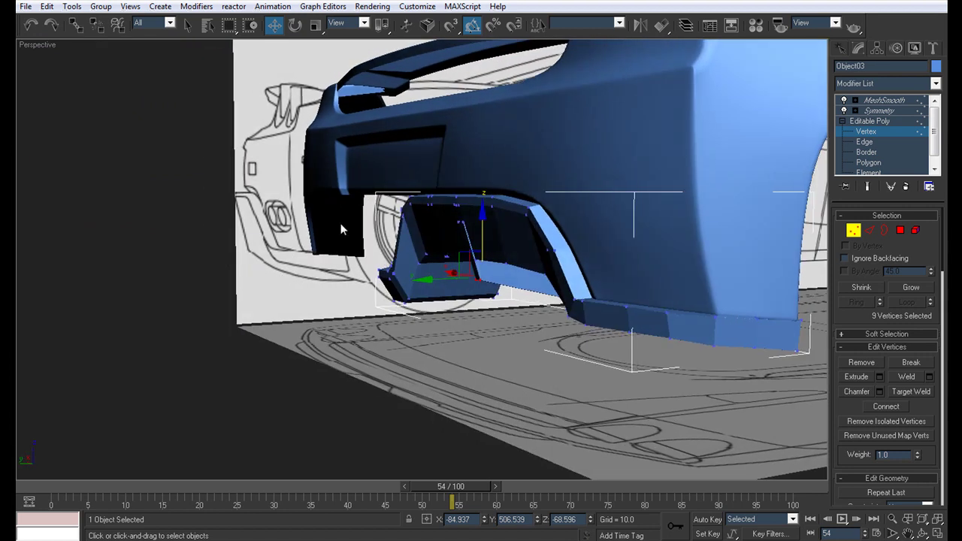
middle_click_drag(481, 305, 543, 310, "alt")
scroll(550, 302, "up", 3)
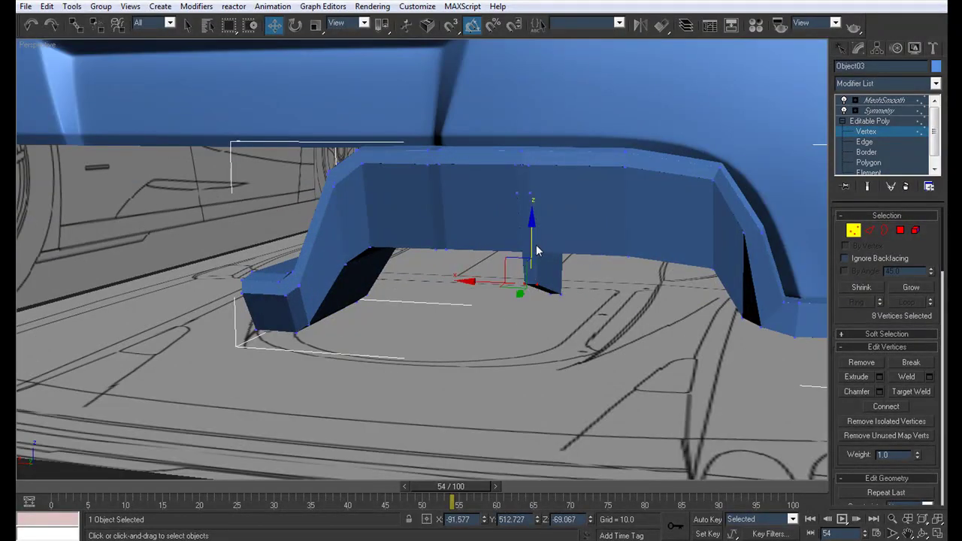
middle_click_drag(531, 251, 642, 261, "alt")
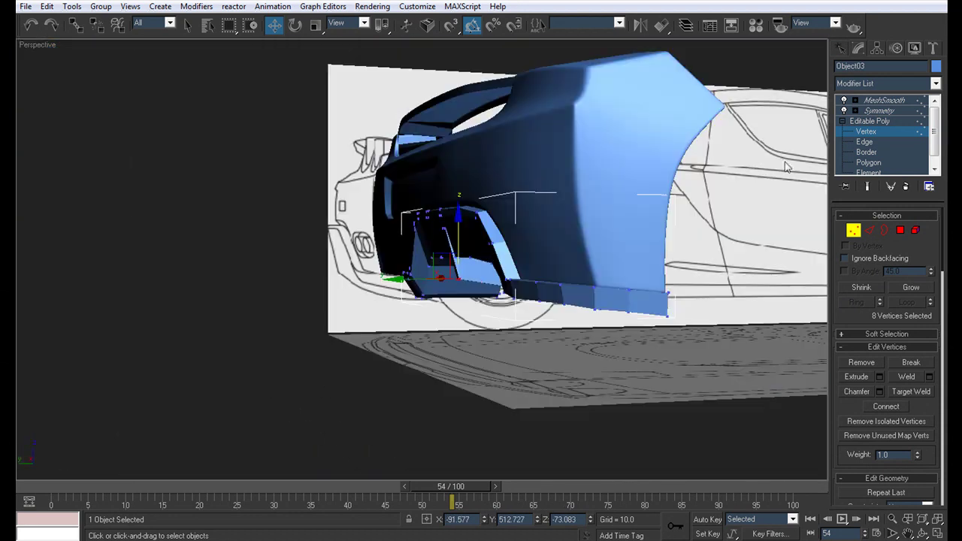
Examine the deepened fins on the smoothed bumper from a distance and up close, without wireframe.
left_click(895, 101)
left_click(407, 395)
key("F4")
scroll(378, 367, "down", 6)
middle_click_drag(378, 368, 366, 338, "alt")
scroll(477, 339, "up", 3)
scroll(390, 334, "down", 4)
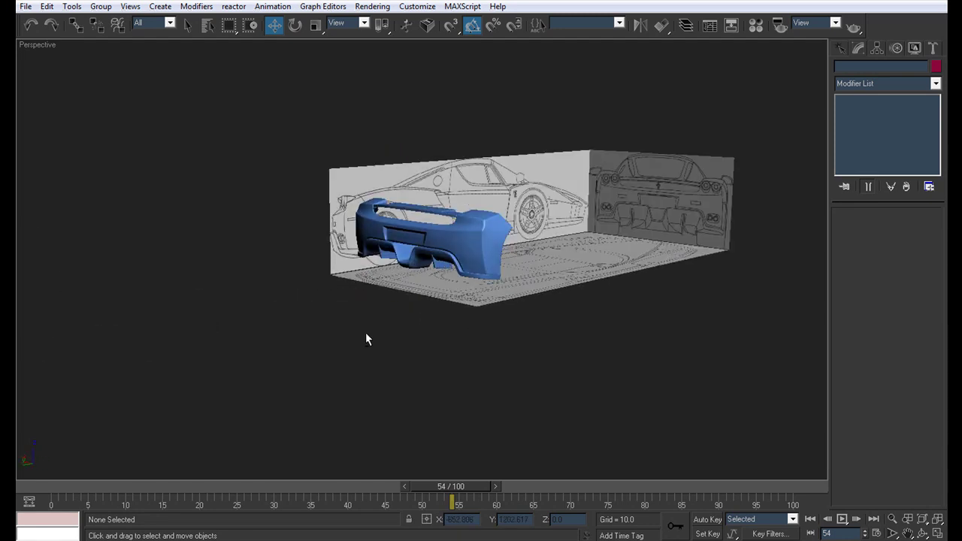
middle_click_drag(276, 354, 352, 365, "alt")
scroll(359, 363, "up", 8)
middle_click_drag(506, 266, 539, 287, "alt")
Widen the fin by shifting the vertices on its side nearest the bumper's centre about 2 units along positive X.
left_click(538, 288)
left_click(866, 131)
middle_click_drag(784, 169, 518, 204, "alt")
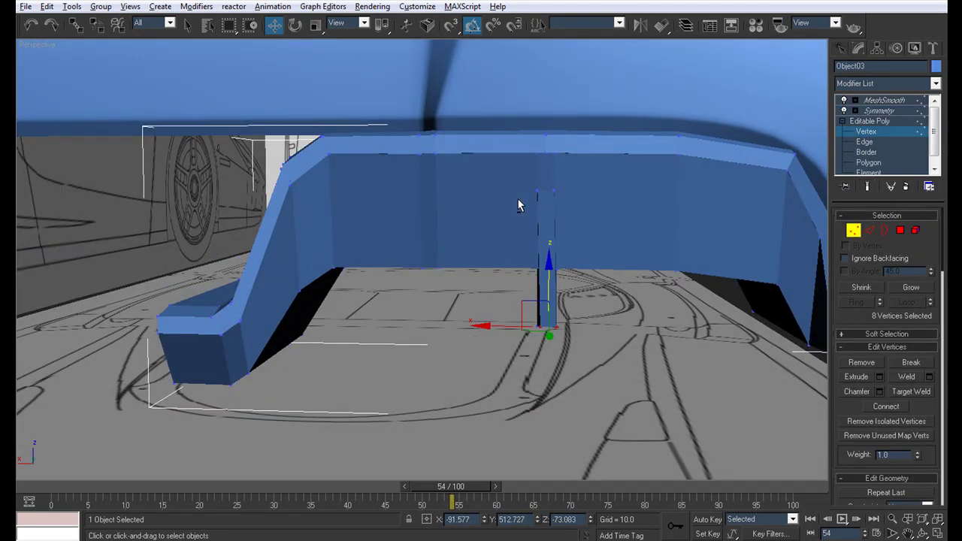
left_click_drag(540, 338, 542, 344)
middle_click_drag(542, 345, 497, 298, "alt")
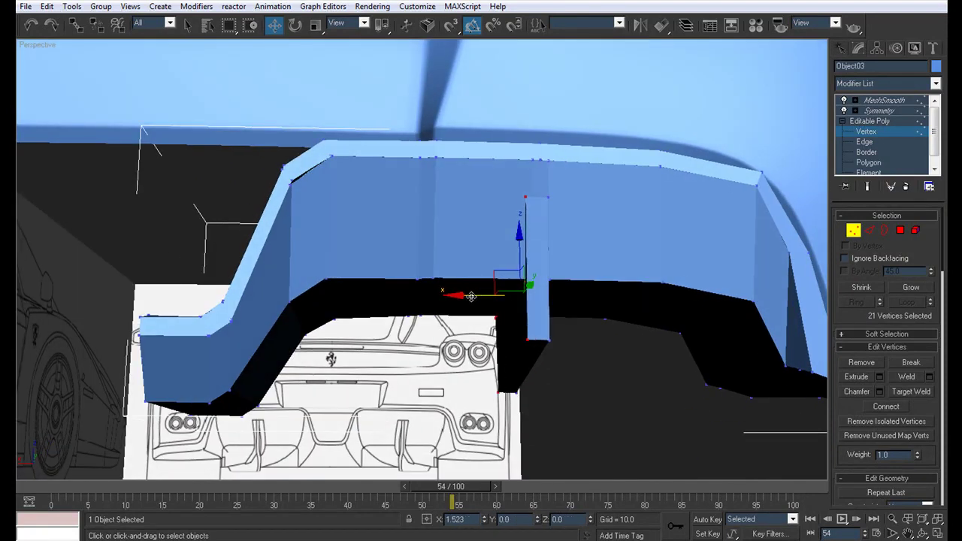
Examine the widened fin on the mirrored, smoothed lip with and without wireframe.
left_click(874, 109)
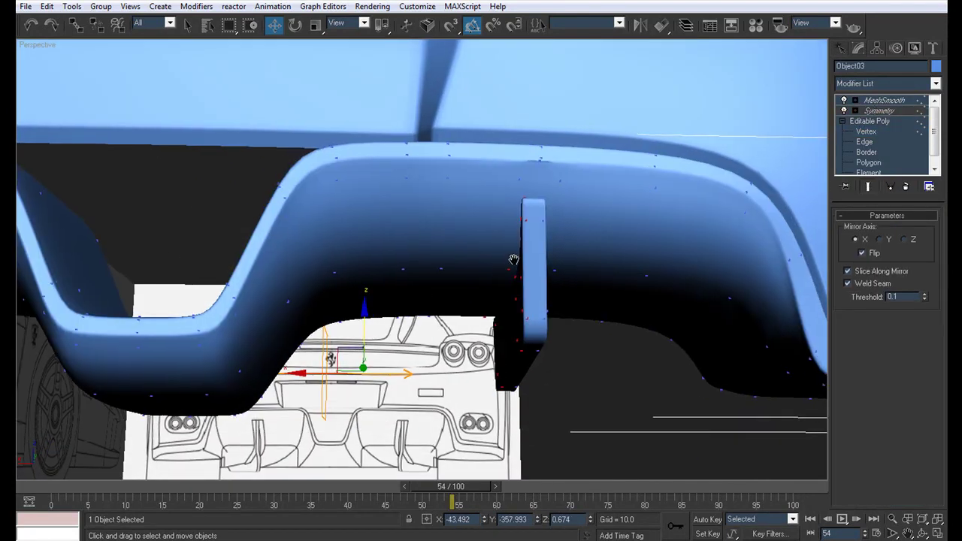
scroll(517, 259, "down", 5)
left_click(546, 412)
key("F4")
middle_click_drag(530, 371, 571, 338, "alt")
scroll(471, 354, "down", 5)
key("F4")
scroll(434, 302, "up", 5)
scroll(560, 337, "up", 2)
Adjust the vertices at the two corners of the fin's upper end and check the smoothed lip from the side and below.
left_click(421, 213)
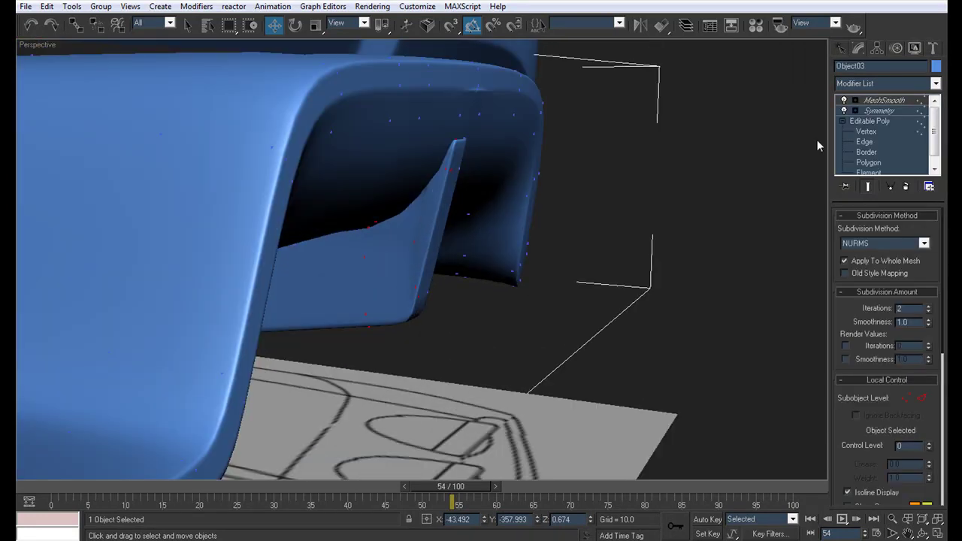
left_click(879, 130)
middle_click_drag(556, 135, 485, 165, "alt")
scroll(485, 165, "up", 2)
middle_click_drag(499, 118, 391, 340, "alt")
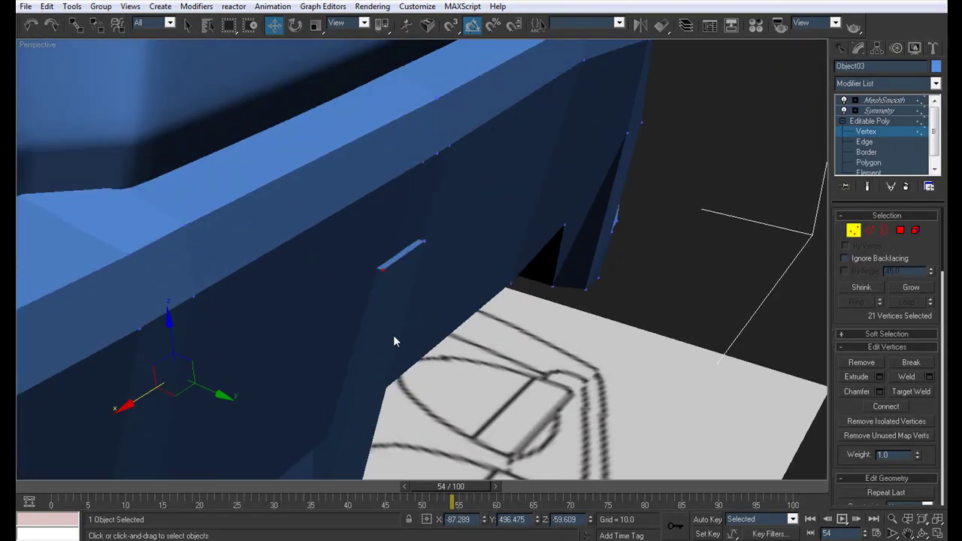
left_click_drag(388, 279, 375, 262)
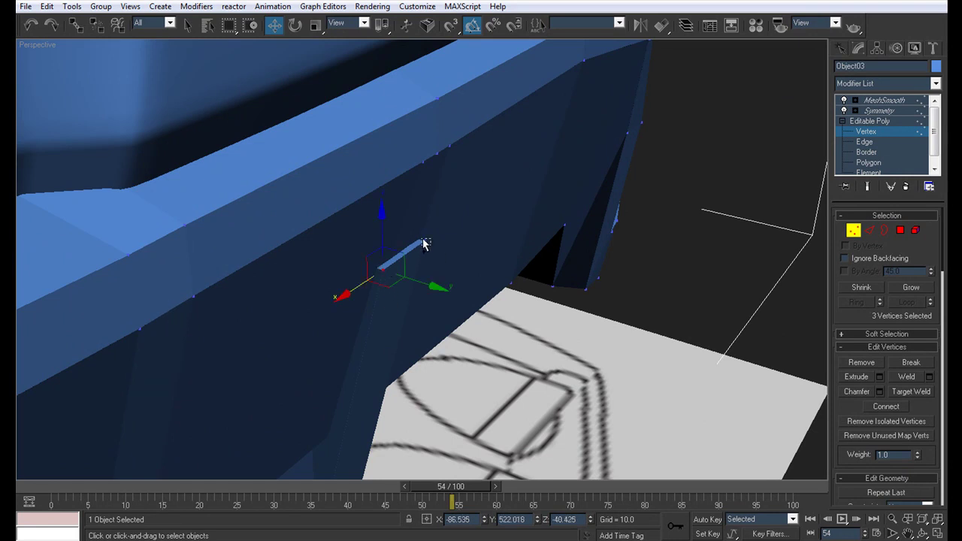
scroll(475, 291, "down", 5)
middle_click_drag(475, 291, 479, 294, "alt")
left_click(882, 110)
middle_click_drag(563, 277, 361, 297, "alt")
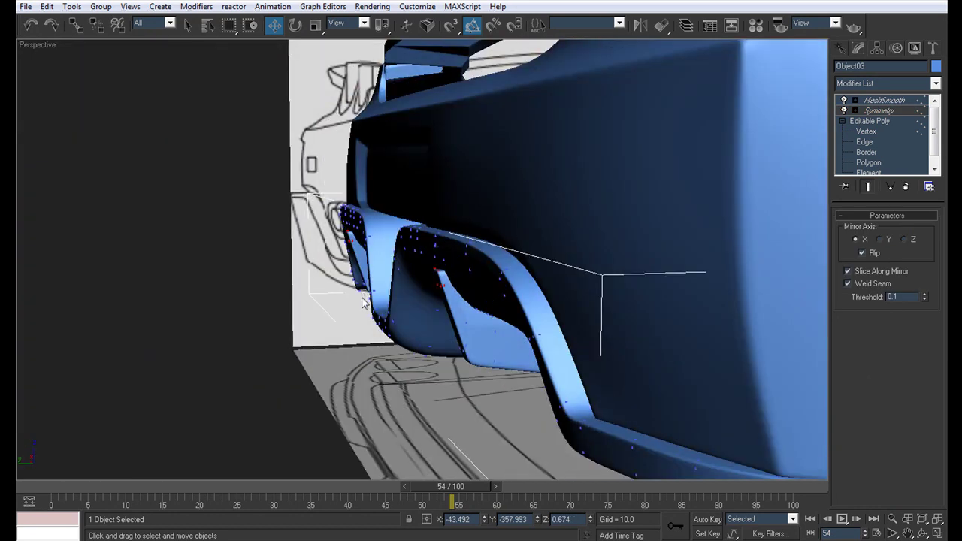
middle_click_drag(377, 290, 387, 241, "alt")
middle_click_drag(487, 255, 568, 210, "alt")
Lower the vertices at the fin's far upper end and along the wall's bottom inner edge about 14 units, and check the smoothed result.
left_click(872, 133)
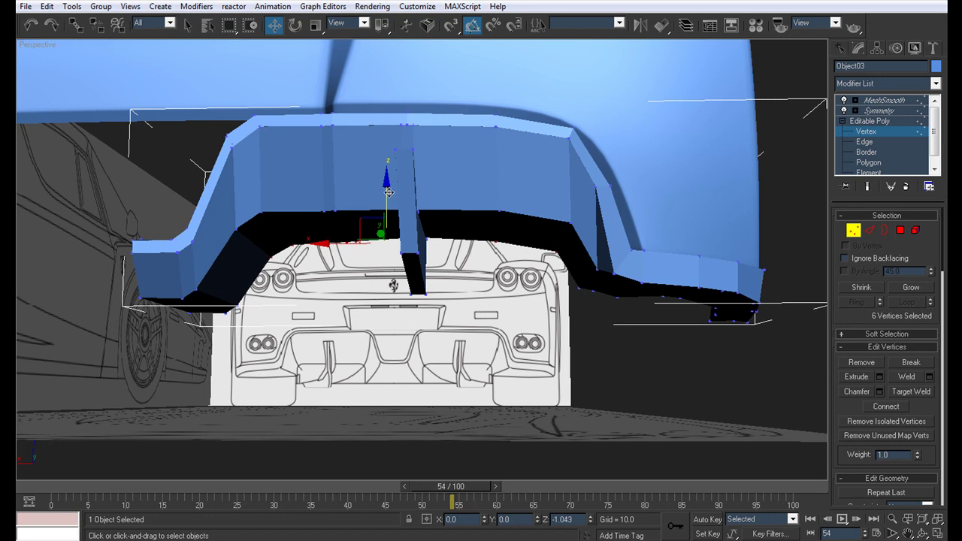
left_click_drag(387, 202, 388, 193)
middle_click_drag(398, 212, 442, 261, "alt")
scroll(469, 245, "up", 4)
middle_click_drag(399, 214, 472, 231, "alt")
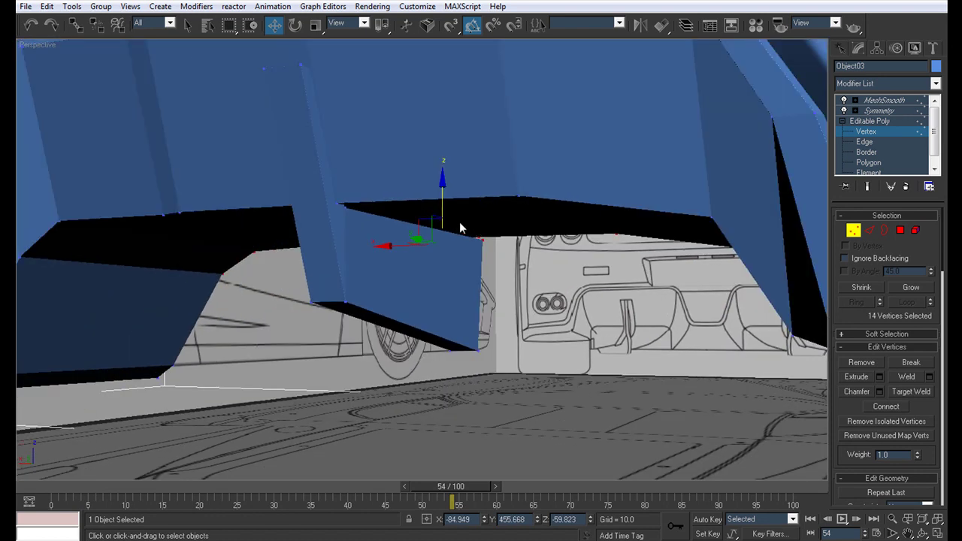
left_click_drag(442, 196, 430, 263)
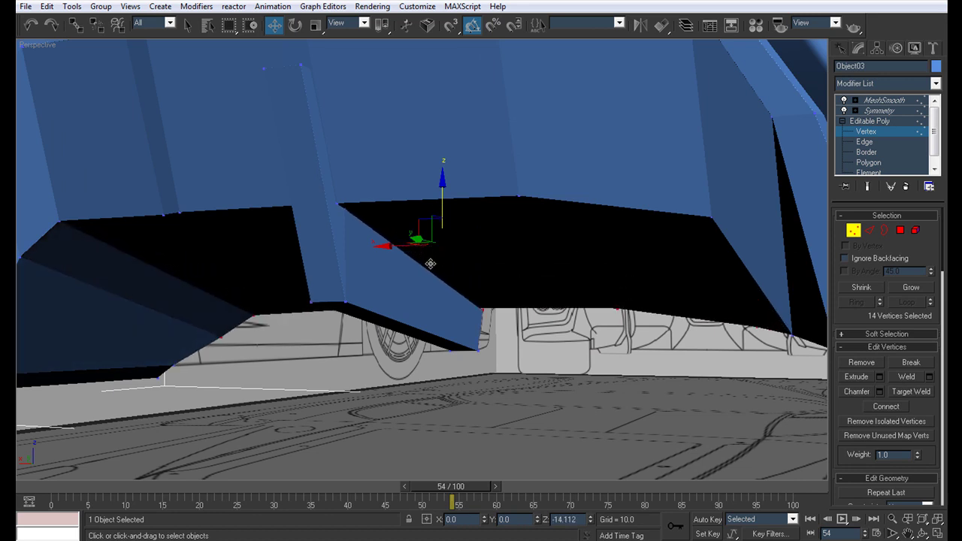
middle_click_drag(430, 272, 412, 280, "alt")
left_click(871, 120)
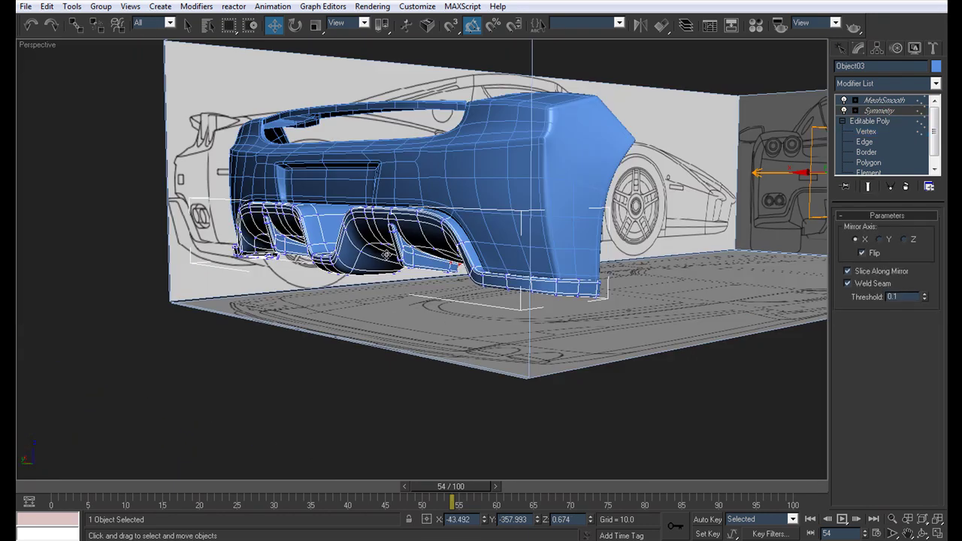
left_click(391, 320)
middle_click_drag(392, 320, 438, 284, "alt")
scroll(405, 328, "up", 5)
Pull the six vertices at the widened fin's upper end about 2 units further out from the wall along positive Y.
left_click(428, 328)
left_click(865, 132)
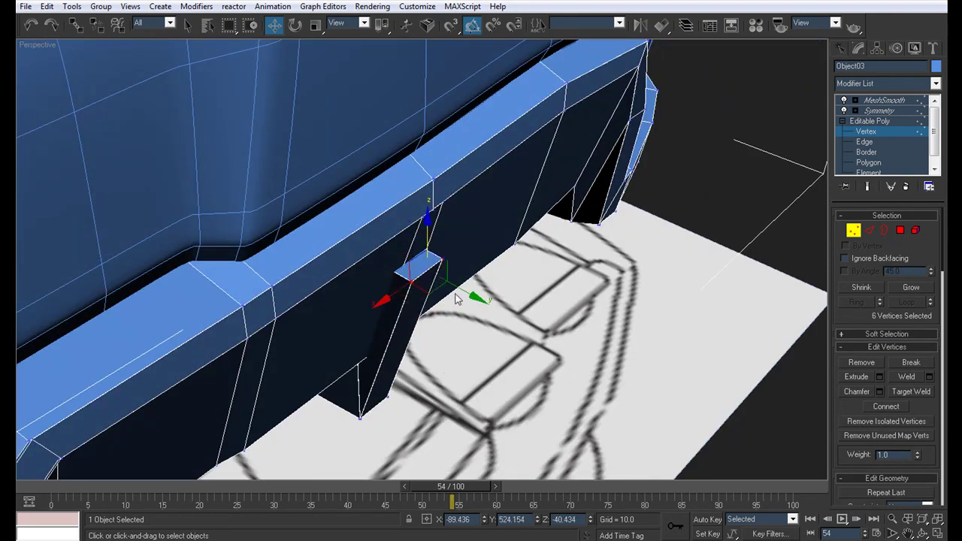
left_click_drag(449, 288, 450, 289)
middle_click_drag(450, 290, 536, 264, "alt")
scroll(536, 264, "down", 5)
Examine the whole smoothed bumper without wireframe from the side and from above.
left_click(885, 112)
scroll(455, 354, "down", 2)
left_click(446, 363)
key("F4")
middle_click_drag(445, 362, 304, 402, "alt")
scroll(447, 342, "down", 4)
scroll(387, 320, "up", 5)
scroll(464, 321, "down", 3)
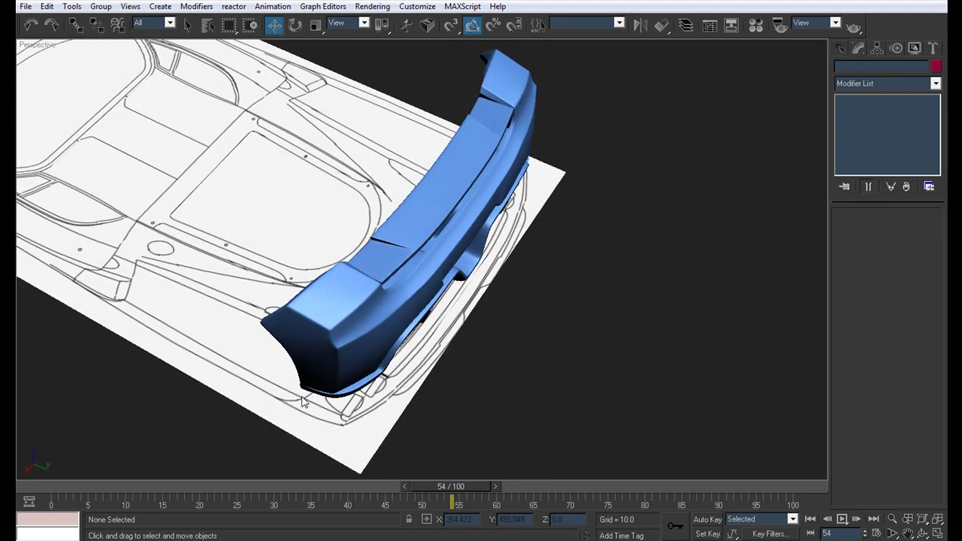
Compare the fins and centre notch with the rear blueprint from behind and reselect the lower lip.
middle_click_drag(439, 363, 290, 303, "alt")
scroll(306, 335, "down", 4)
middle_click_drag(306, 334, 380, 322, "alt")
scroll(371, 318, "up", 5)
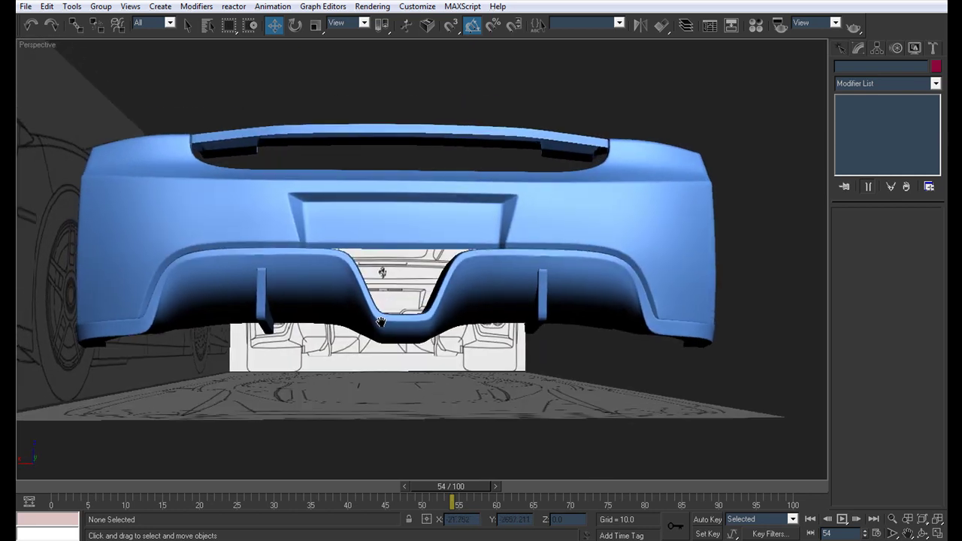
scroll(380, 321, "up", 5)
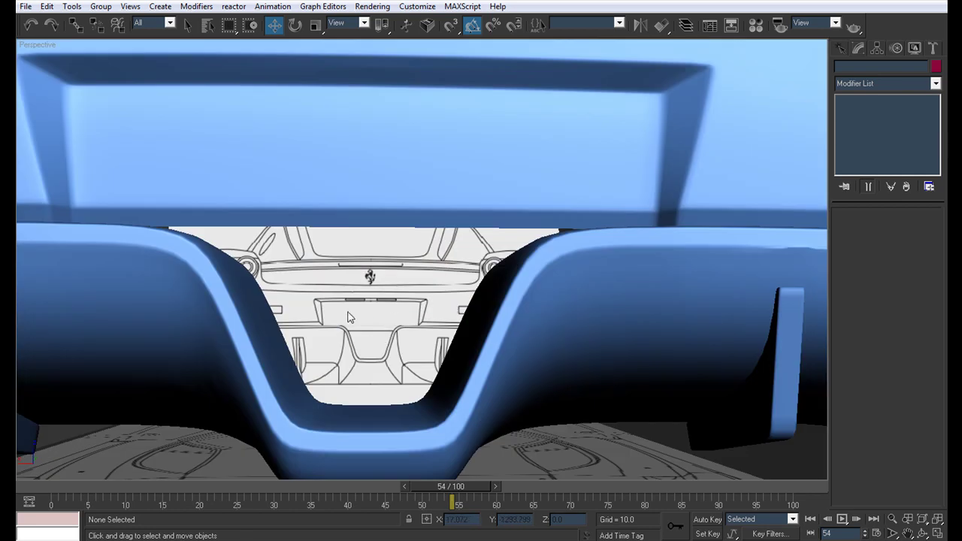
scroll(380, 333, "down", 5)
middle_click_drag(380, 333, 459, 328, "alt")
scroll(423, 283, "up", 5)
left_click(423, 280)
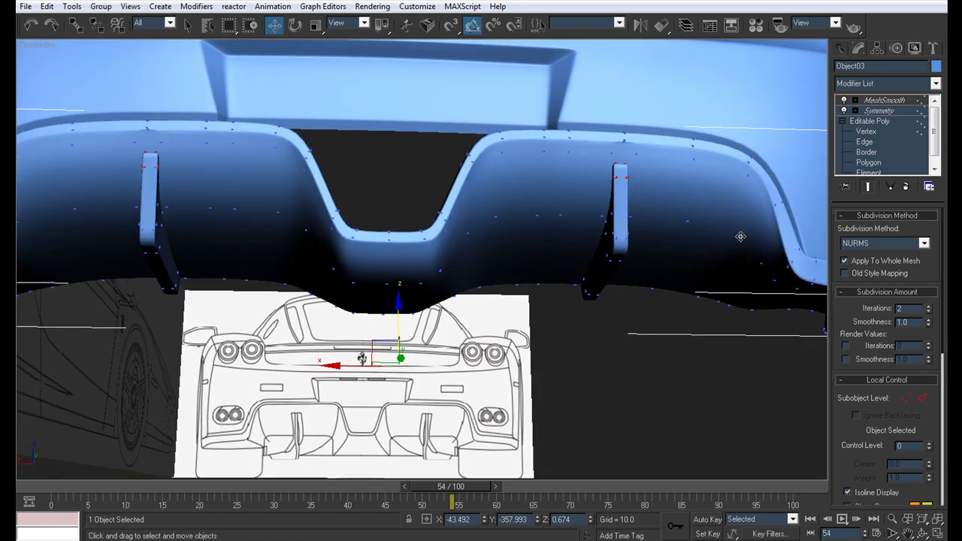
Adjust the two vertices on the wall's lower edge beside the centre notch along X, and check the smoothed lip.
left_click(870, 132)
middle_click_drag(488, 257, 482, 254, "alt")
middle_click_drag(484, 295, 469, 280, "alt")
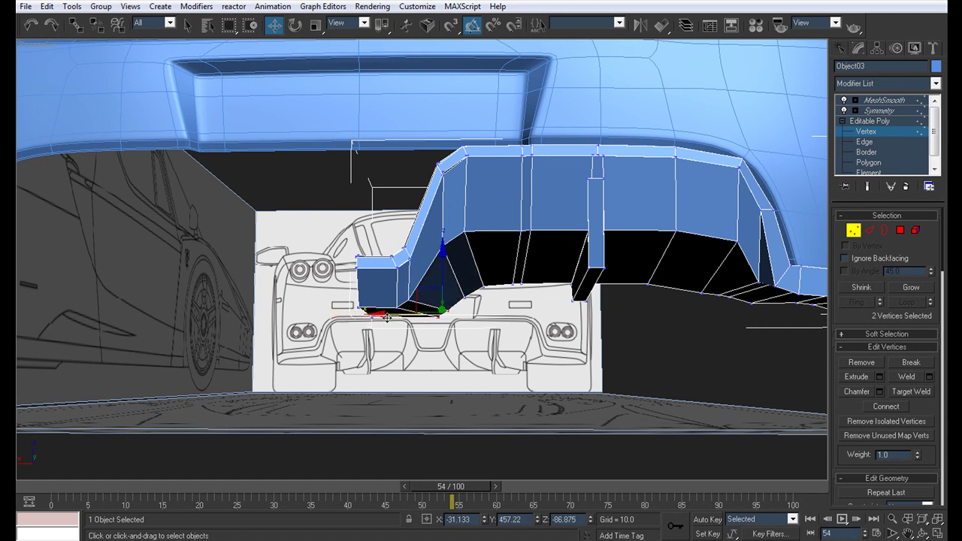
left_click(885, 101)
middle_click_drag(462, 231, 470, 245, "alt")
scroll(470, 246, "down", 1)
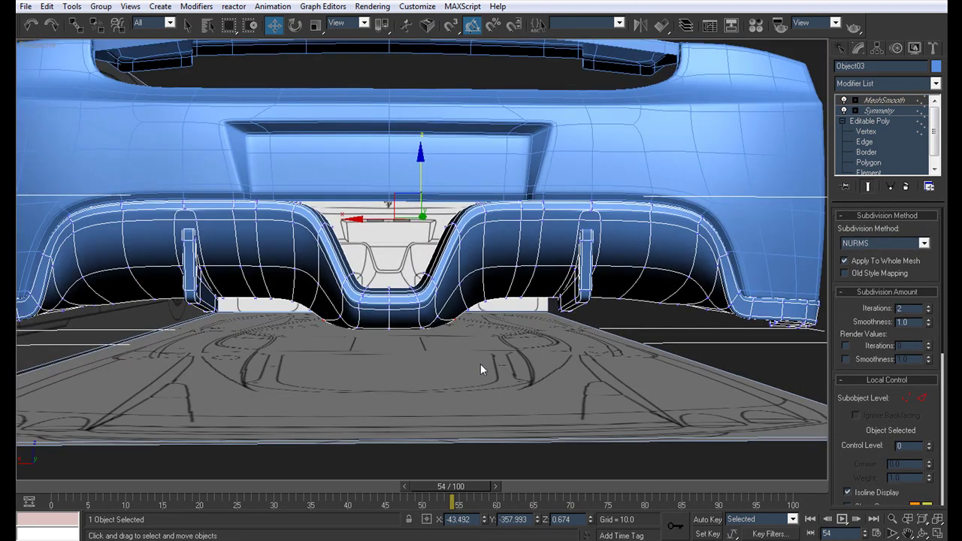
Deselect the lip, turn off the edge display and unhide all objects without unhiding the hidden layers.
left_click(481, 363)
key("F4")
scroll(475, 308, "down", 5)
middle_click_drag(475, 307, 456, 320, "alt")
scroll(445, 315, "down", 5)
scroll(456, 315, "up", 4)
middle_click_drag(395, 300, 504, 325, "alt")
right_click(537, 335)
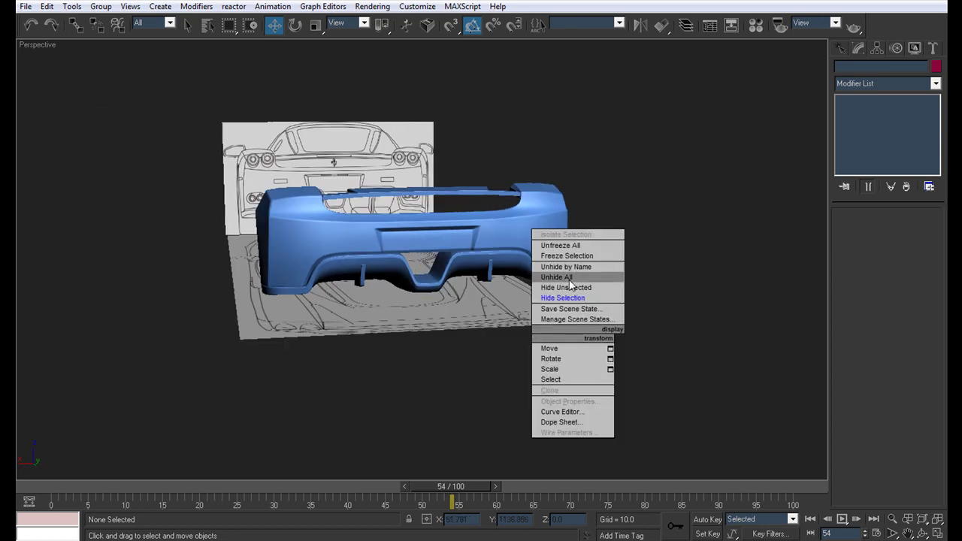
left_click(571, 275)
left_click(542, 314)
Examine the whole car body from behind and along the side, including the joint between door and front fender.
middle_click_drag(523, 293, 593, 333, "alt")
scroll(589, 320, "down", 5)
middle_click_drag(517, 311, 489, 345, "alt")
scroll(661, 331, "up", 4)
scroll(482, 317, "up", 5)
middle_click_drag(551, 339, 445, 353, "alt")
scroll(336, 361, "down", 5)
scroll(446, 354, "up", 5)
scroll(408, 361, "down", 6)
middle_click_drag(503, 358, 301, 347, "alt")
scroll(308, 346, "up", 10)
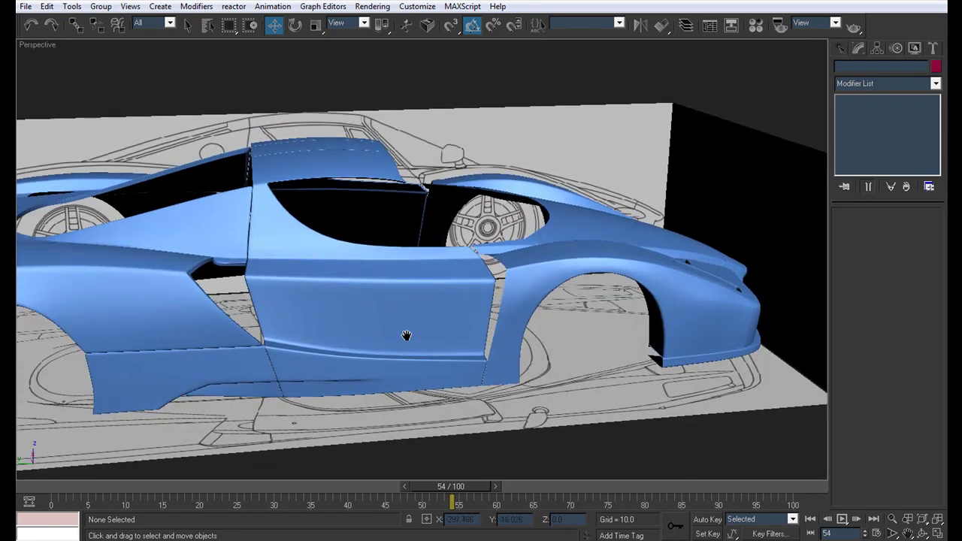
Select the front side panel's vertices at its inner rear corner, where it meets the front edge of the door.
middle_click_drag(477, 326, 298, 248, "alt")
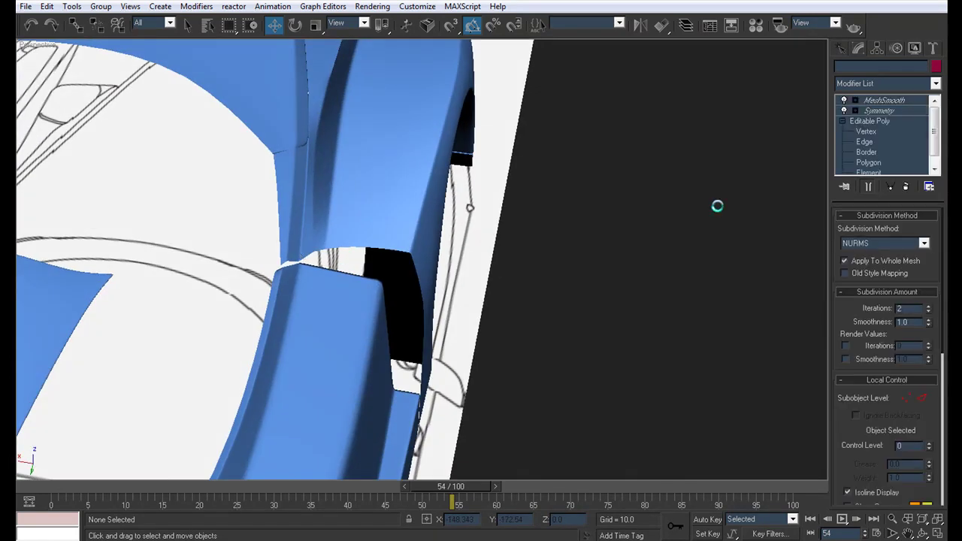
left_click(868, 132)
left_click_drag(270, 253, 301, 269)
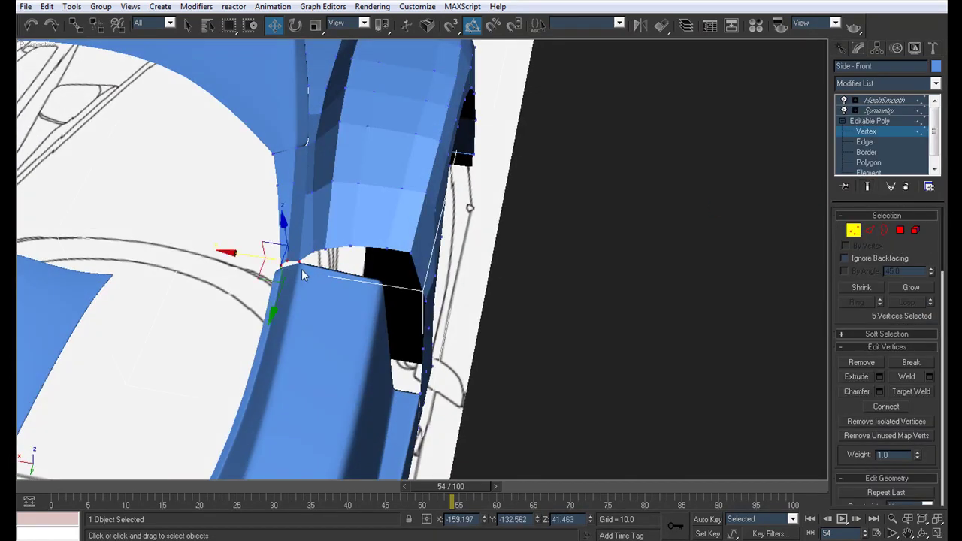
key("z")
scroll(391, 296, "down", 3)
middle_click_drag(485, 321, 375, 338, "alt")
middle_click_drag(298, 215, 443, 181, "alt")
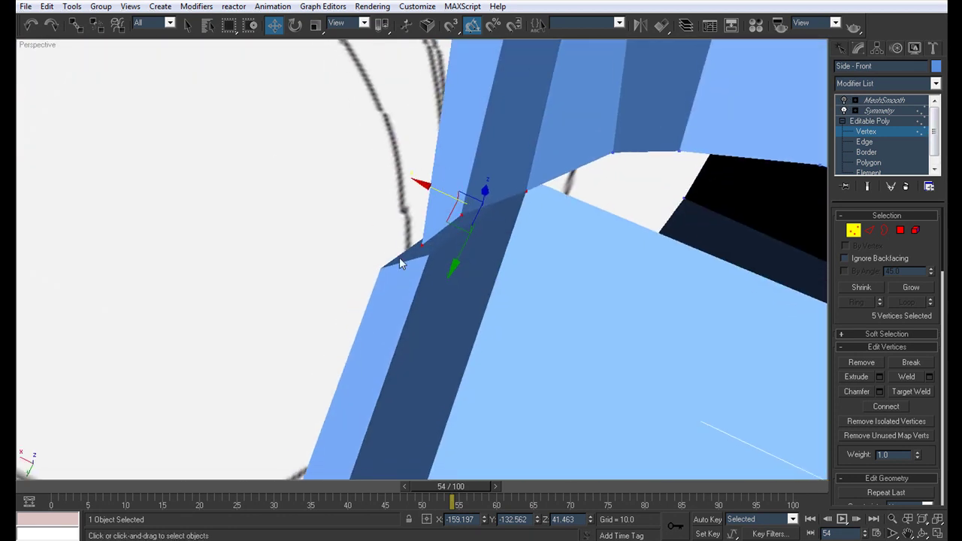
In the top view, move the vertex pairs at the fender's inner rear corner onto the matching corners of the door edge.
key("t")
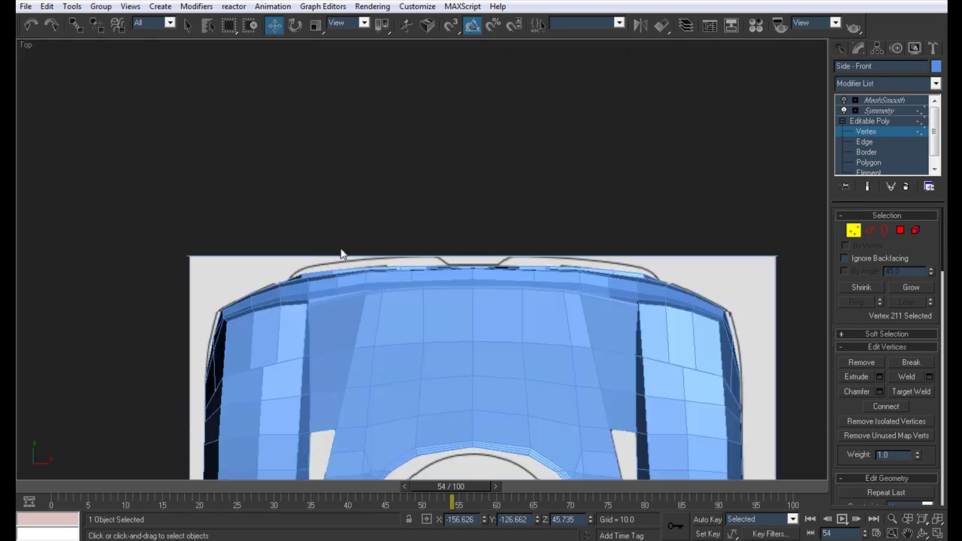
scroll(287, 193, "down", 4)
middle_click_drag(287, 193, 376, 334)
scroll(387, 300, "up", 10)
middle_click_drag(387, 298, 438, 167, "alt")
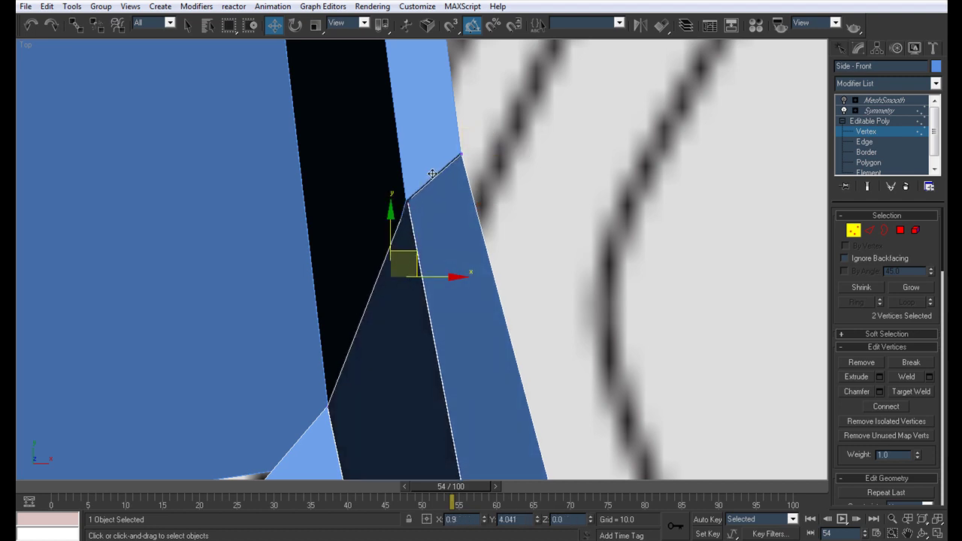
middle_click_drag(434, 178, 342, 262, "alt")
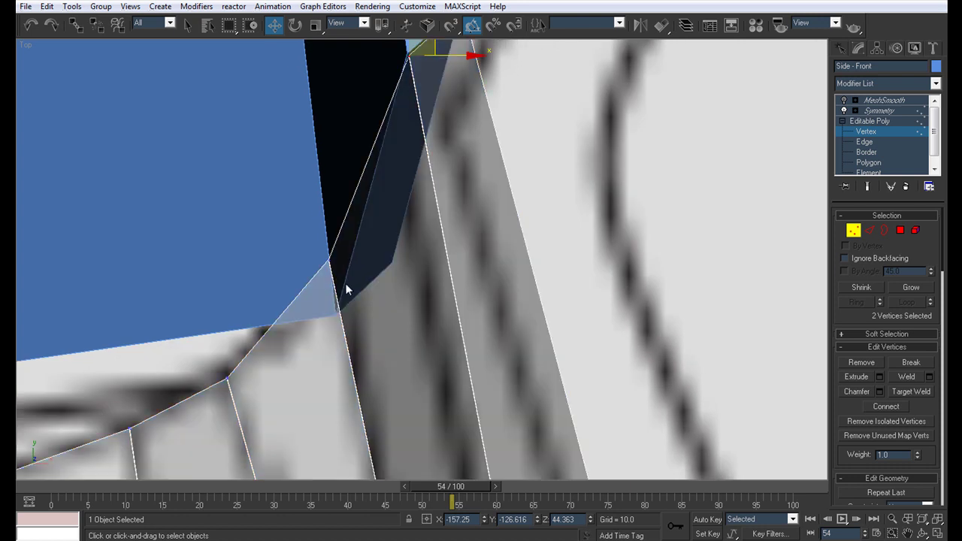
left_click_drag(314, 251, 315, 245)
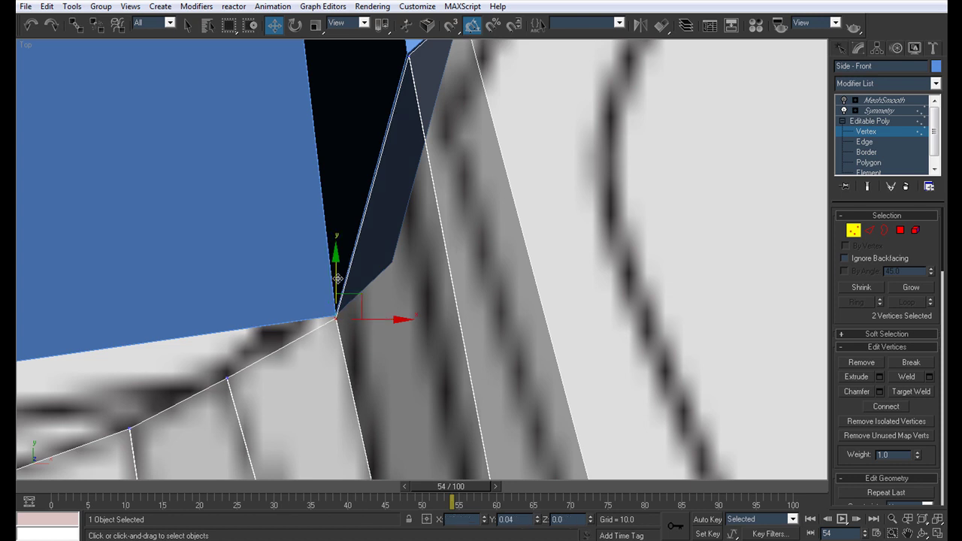
Match the fender's inner rear corner vertices to the door edge in height, lowering the outer pair about 5 units, and restore smoothing.
scroll(348, 276, "down", 3)
key("alt+w")
middle_click_drag(606, 337, 578, 309)
key("alt+w")
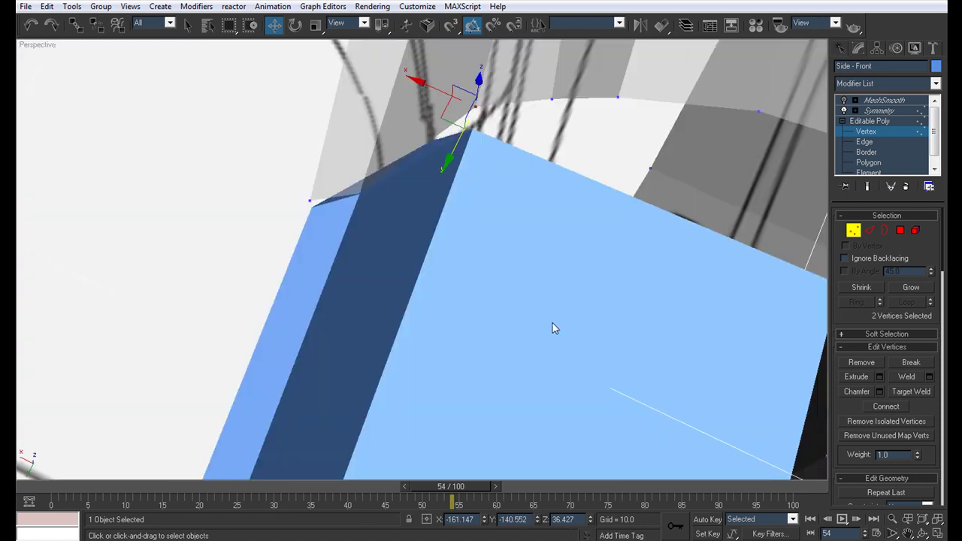
middle_click_drag(415, 302, 256, 163, "alt")
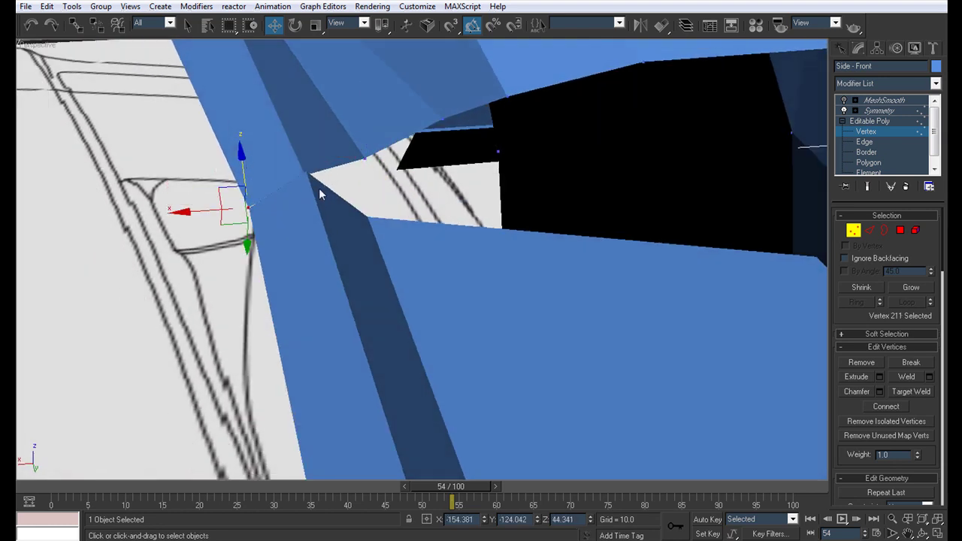
middle_click_drag(350, 146, 481, 241, "alt")
scroll(478, 184, "down", 4)
left_click(872, 103)
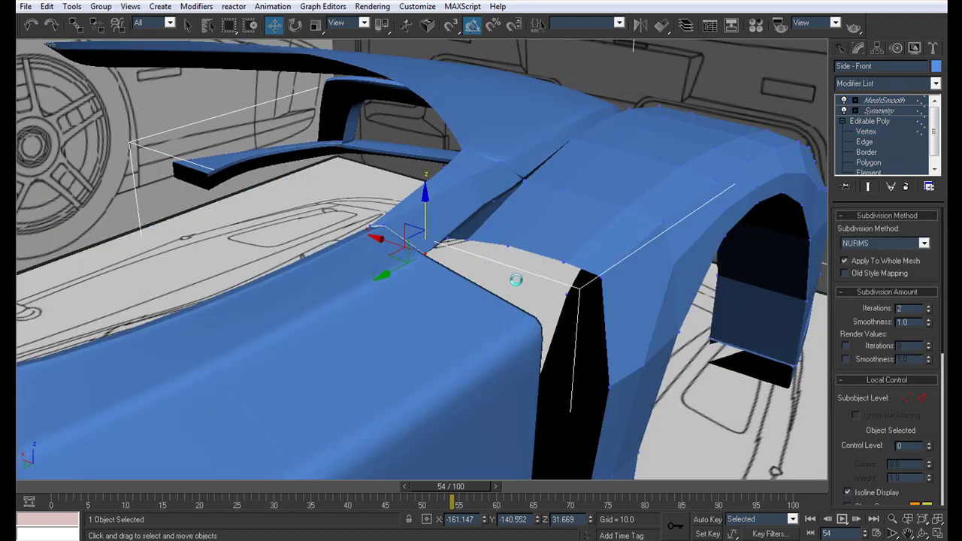
Lower two vertices along the fender's inner crease about 0.6 units and return to the smoothed result.
scroll(563, 261, "down", 4)
key("F4")
left_click(716, 369)
middle_click_drag(716, 369, 284, 253, "alt")
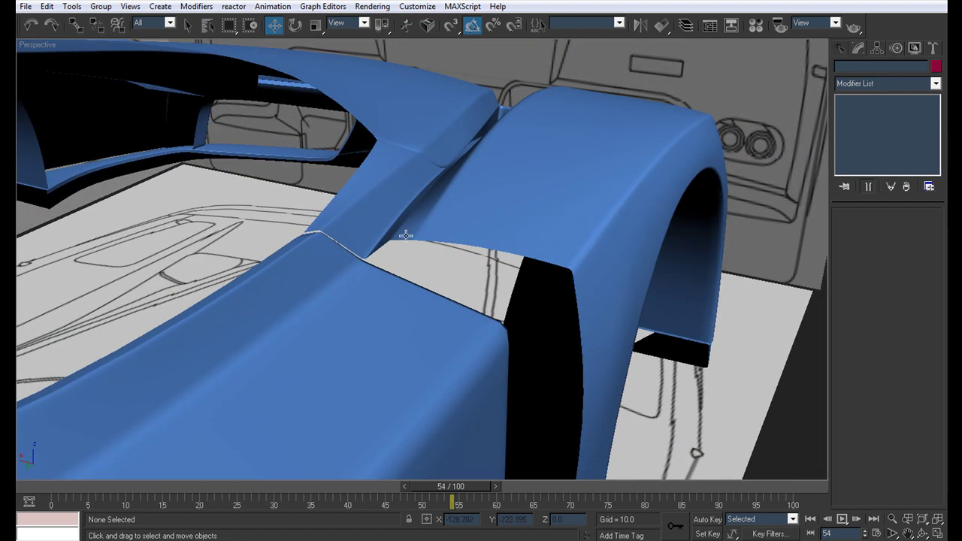
left_click(865, 131)
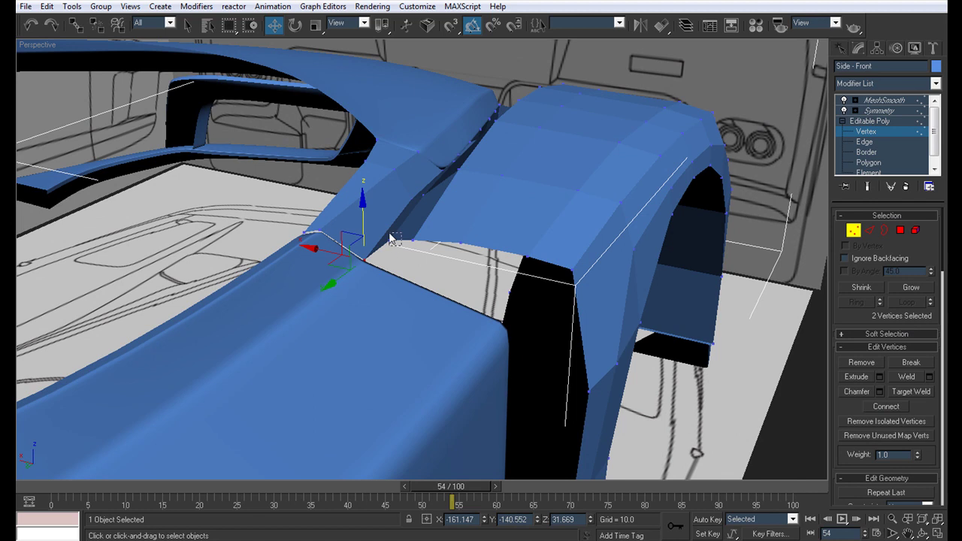
middle_click_drag(407, 210, 315, 178, "alt")
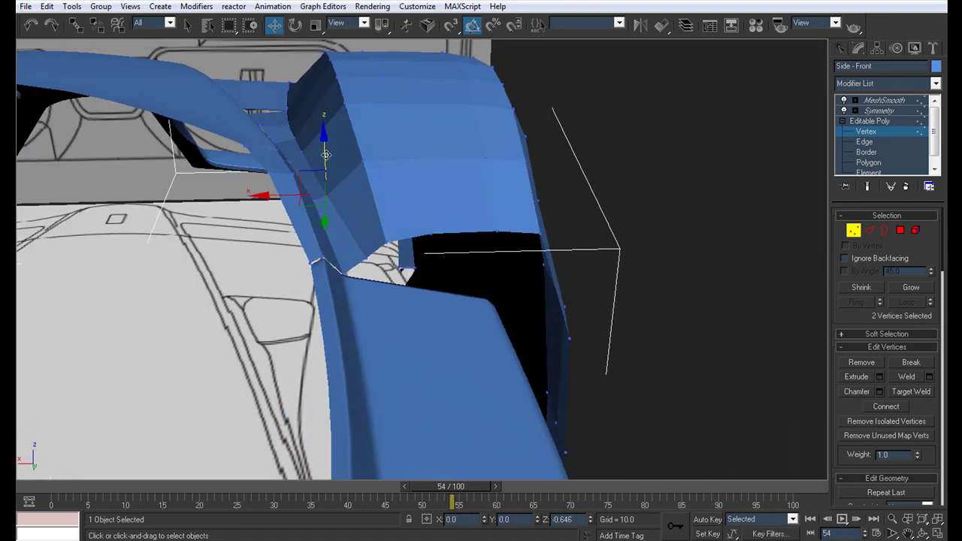
left_click(887, 100)
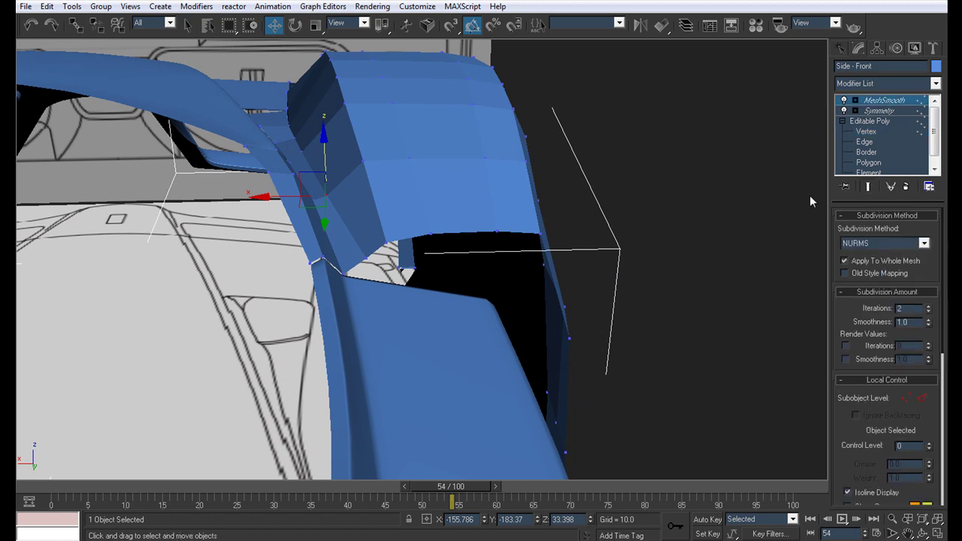
Examine the smoothed front fender and its gap to the door without wireframe.
left_click(730, 255)
key("F4")
scroll(606, 262, "down", 5)
key("F4")
middle_click_drag(591, 251, 554, 243, "alt")
scroll(466, 268, "up", 5)
scroll(537, 239, "up", 5)
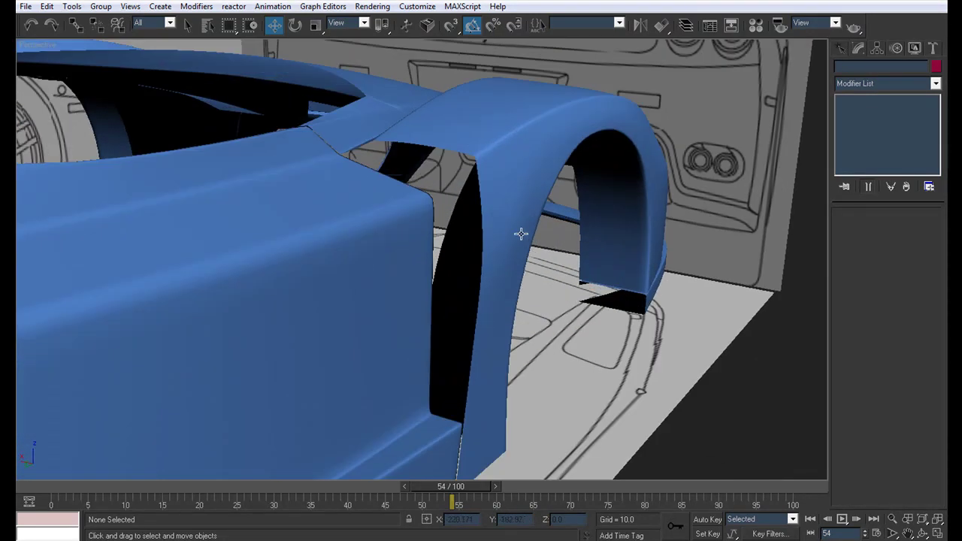
Hide everything except the front side panel and turn the edge display back on.
right_click(527, 188)
left_click(573, 143)
middle_click_drag(475, 224, 418, 248, "alt")
scroll(419, 250, "down", 3)
key("F4")
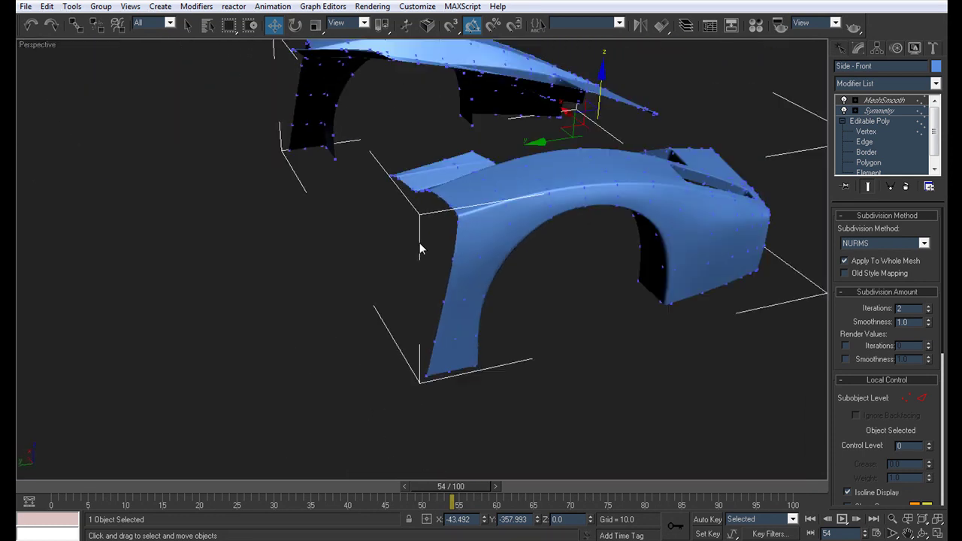
Extend the front side panel's rear border edges inward as a flange and chamfer the 16 corner edges by 0.01.
middle_click_drag(451, 286, 429, 303, "alt")
scroll(429, 303, "up", 3)
left_click_drag(429, 303, 485, 278, "alt")
left_click(866, 142)
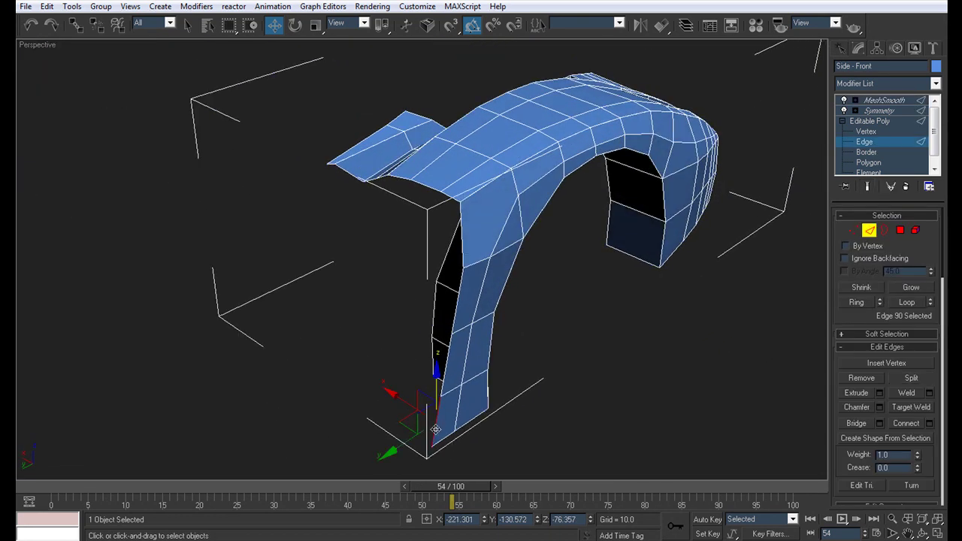
middle_click_drag(450, 204, 378, 204, "alt")
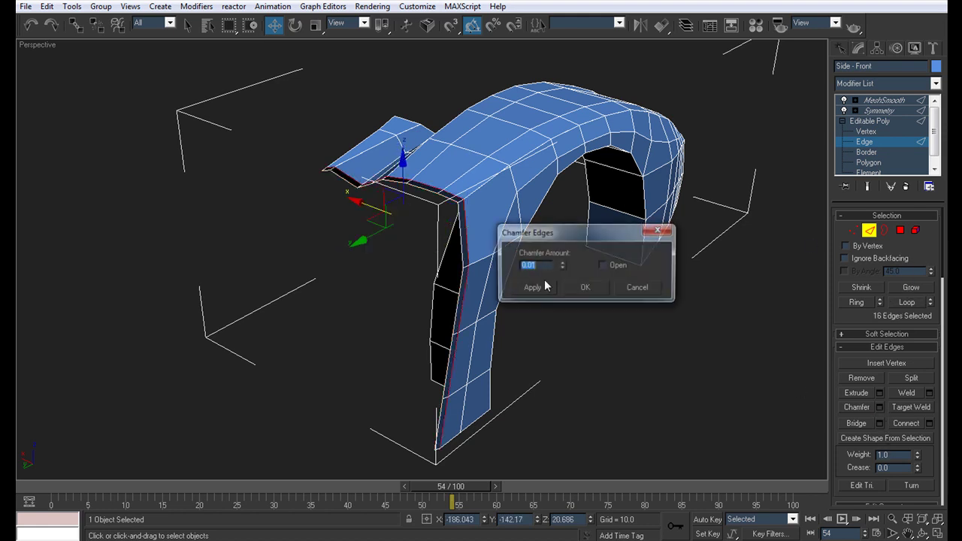
left_click(586, 286)
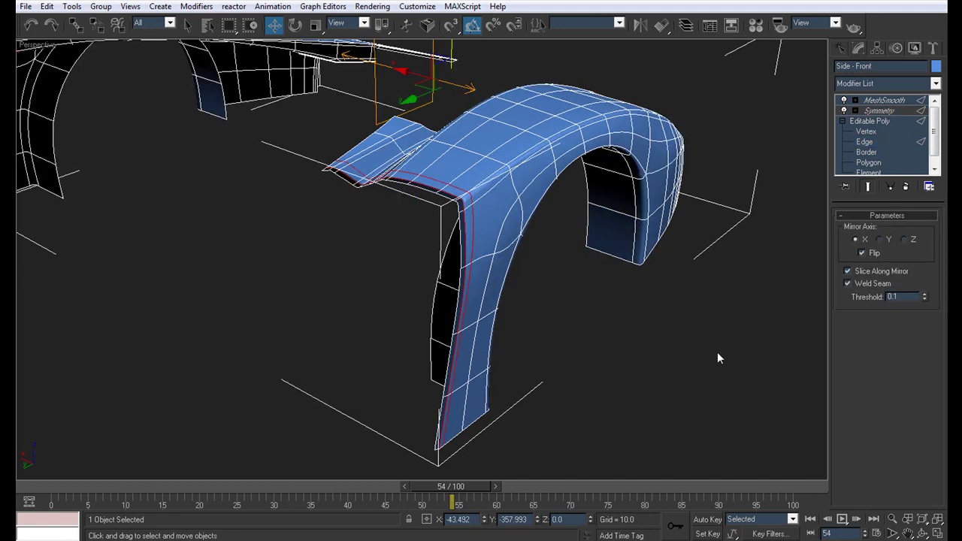
Inspect the smoothed flange from behind and adjust the vertices at its inner end.
left_click(550, 305)
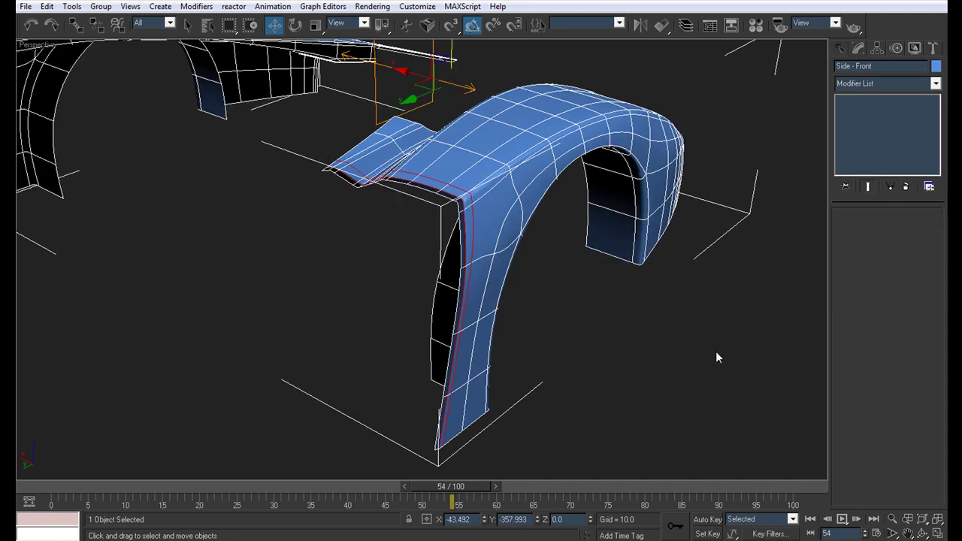
scroll(556, 299, "down", 5)
middle_click_drag(569, 283, 371, 188, "alt")
scroll(572, 293, "up", 4)
left_click(371, 188)
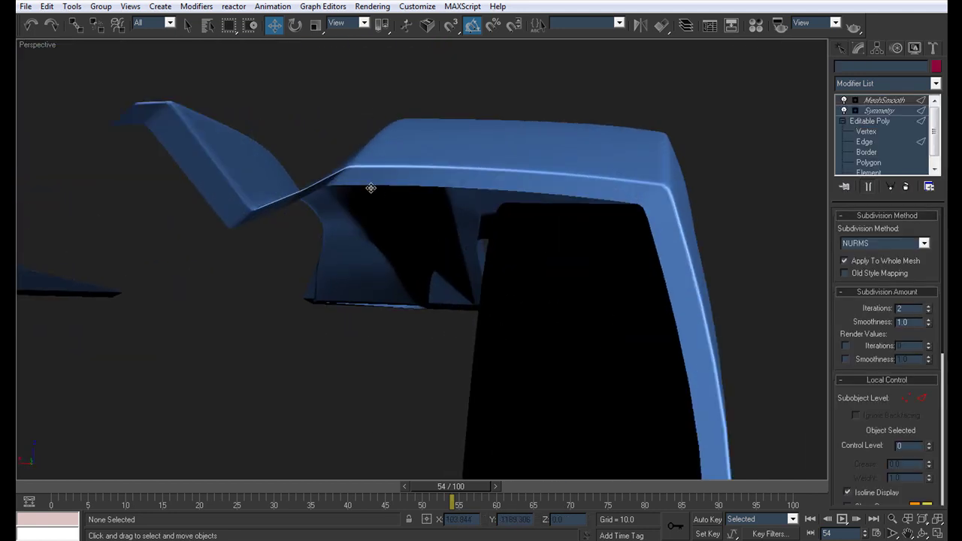
left_click(894, 132)
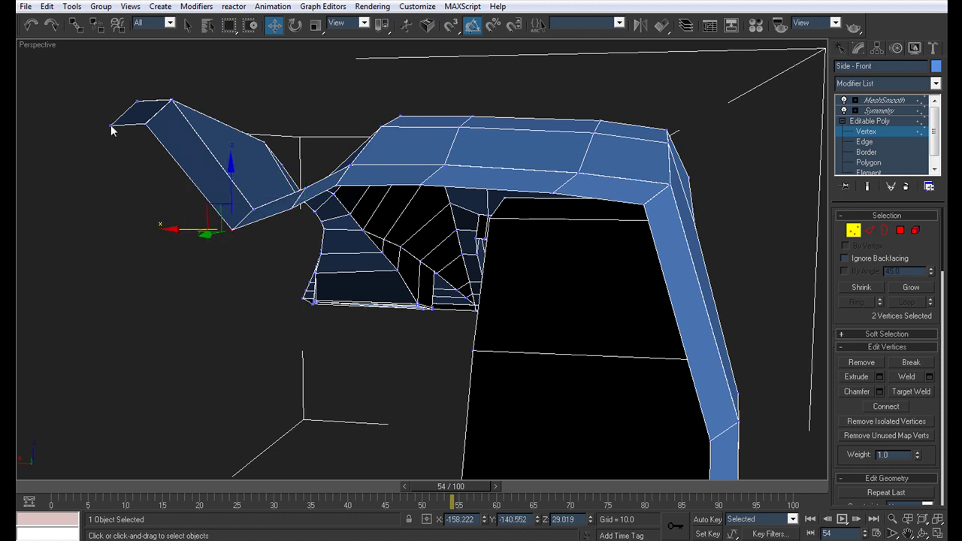
left_click_drag(152, 146, 152, 145, "ctrl")
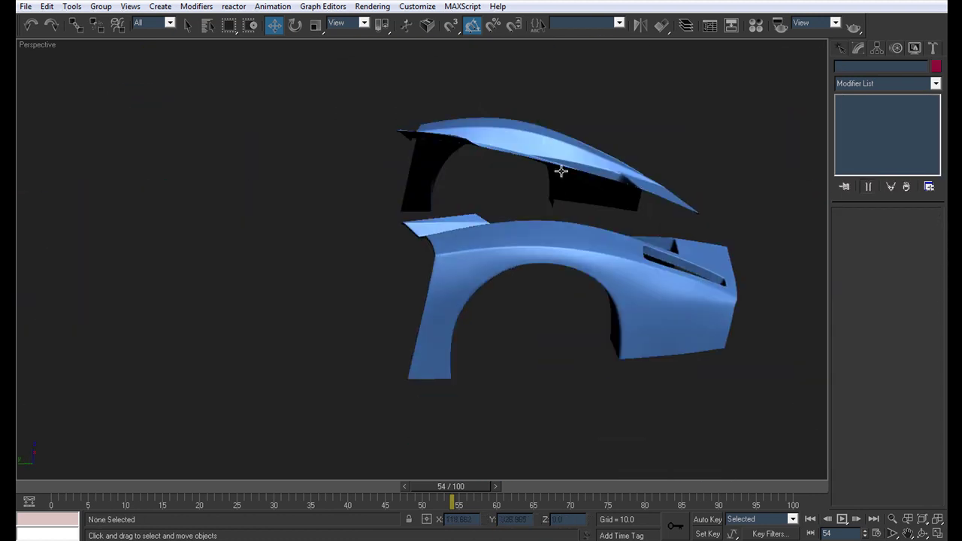
Unhide all remaining car parts and blueprints, leaving the hidden layers hidden.
middle_click_drag(576, 197, 557, 191, "alt")
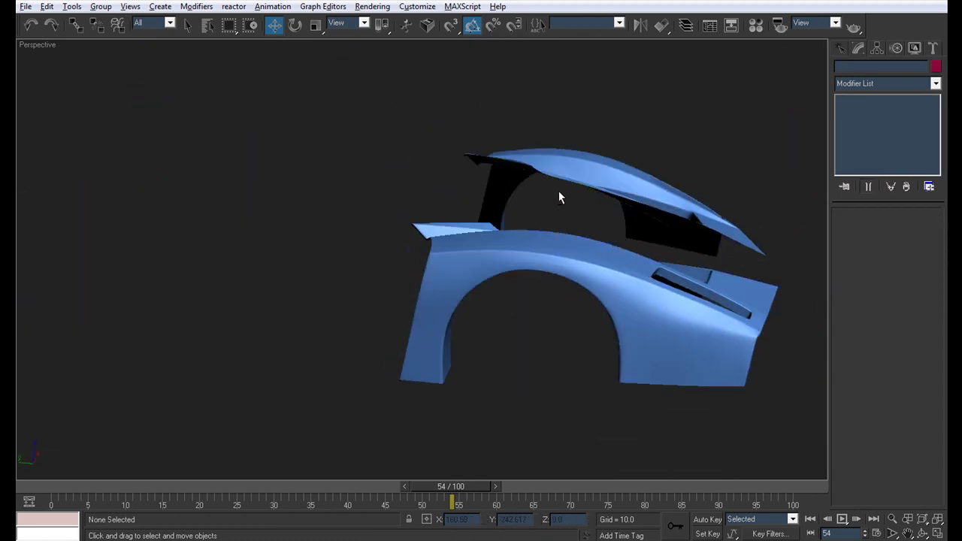
right_click(556, 189)
left_click(585, 132)
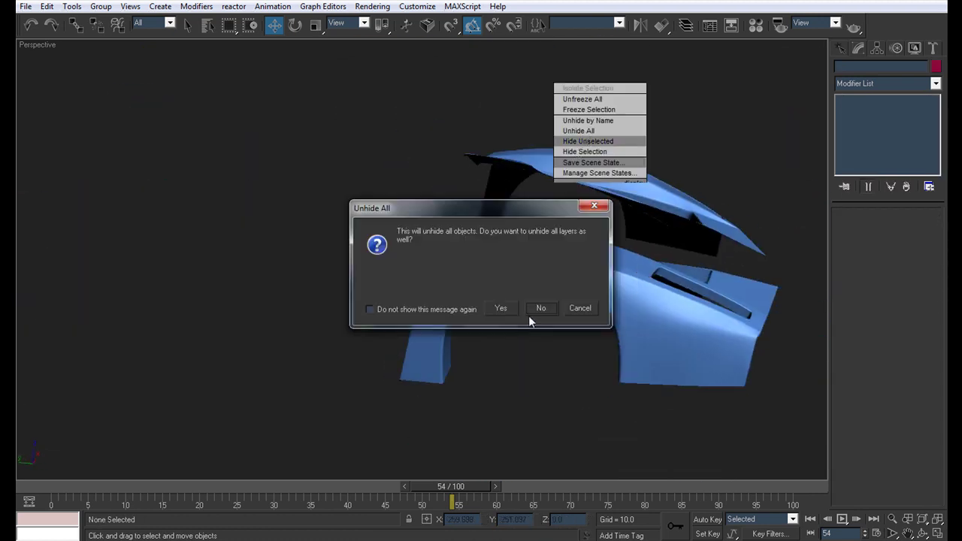
left_click(527, 316)
Examine the complete smoothed car body against the blueprints from the rear and the side.
scroll(482, 263, "down", 10)
scroll(470, 265, "up", 7)
middle_click_drag(470, 265, 502, 269, "alt")
scroll(372, 270, "down", 5)
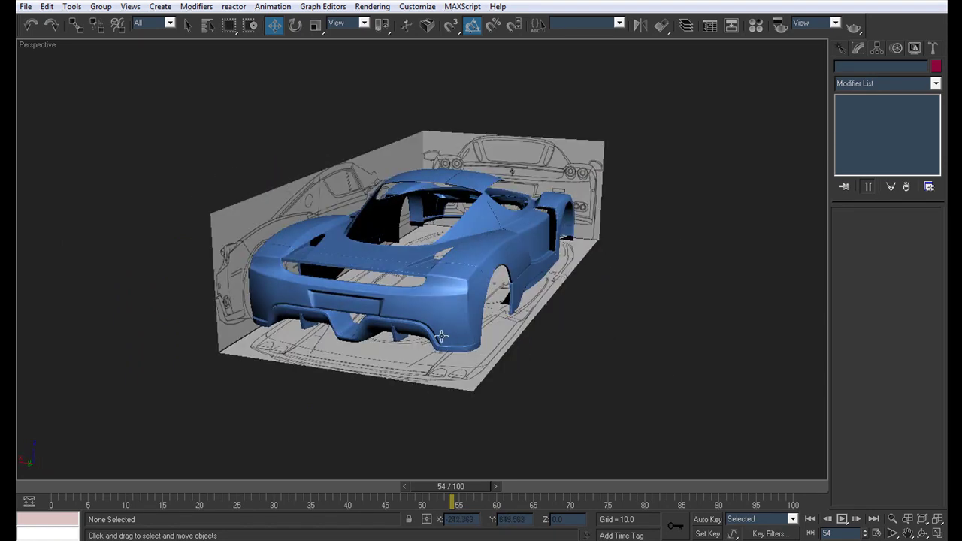
middle_click_drag(471, 279, 415, 250, "alt")
middle_click_drag(495, 294, 574, 299, "alt")
middle_click_drag(453, 277, 492, 317, "alt")
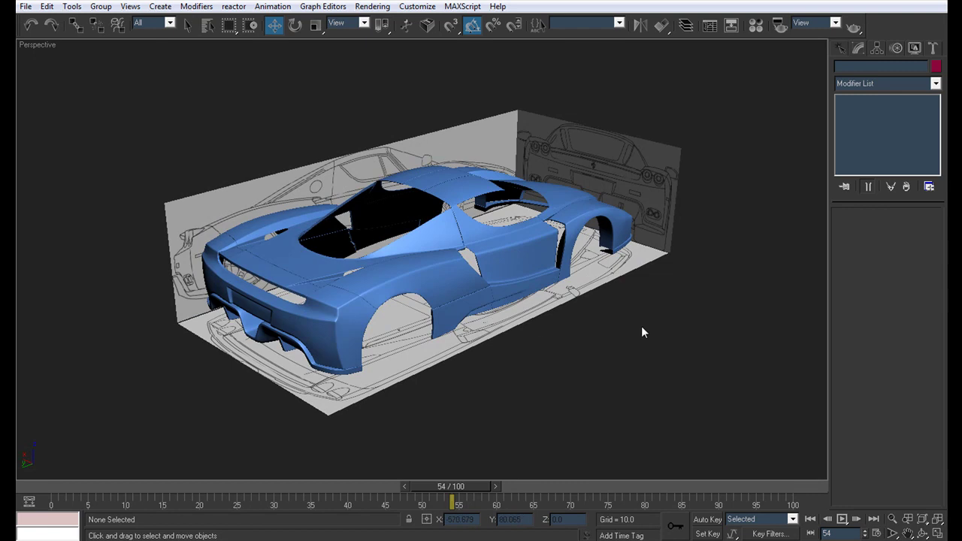